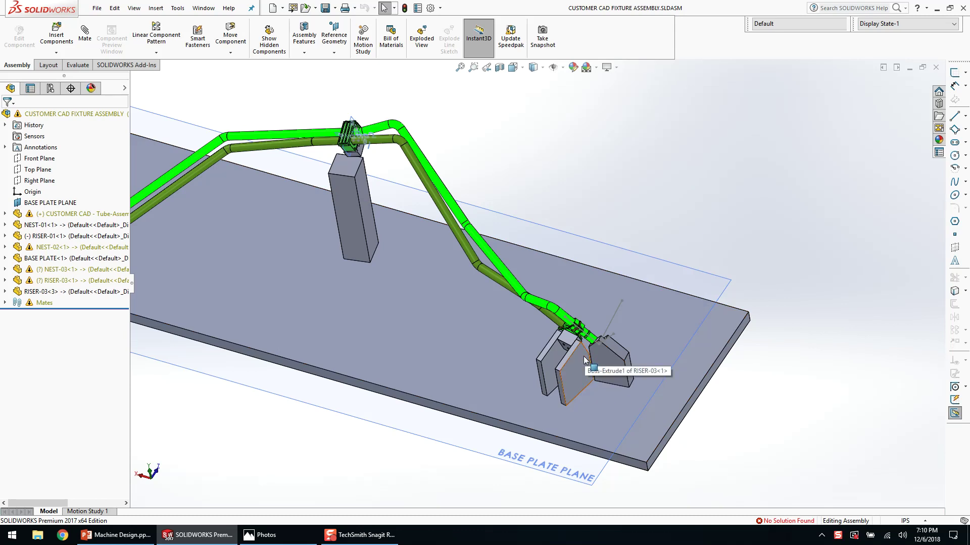
- Examine the nest block and riser plates around the tube end from several sides
{"action": "scroll", "coordinate": [579, 383], "scroll_direction": "down", "scroll_amount": 5}
{"action": "scroll", "coordinate": [611, 372], "scroll_direction": "down", "scroll_amount": 5}
{"action": "mouse_move", "coordinate": [594, 347]}
{"action": "middle_mouse_down"}
{"action": "mouse_move", "coordinate": [686, 305]}
{"action": "mouse_move", "coordinate": [594, 350]}
{"action": "mouse_move", "coordinate": [599, 342]}
{"action": "middle_mouse_up"}
{"action": "scroll", "coordinate": [504, 245], "scroll_direction": "down", "scroll_amount": 5}
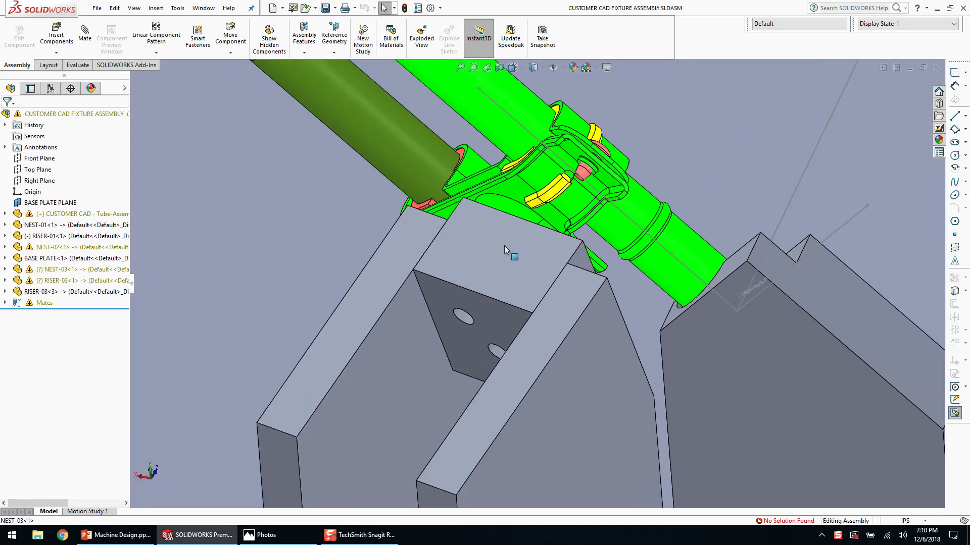
{"action": "scroll", "coordinate": [544, 292], "scroll_direction": "up", "scroll_amount": 4}
{"action": "scroll", "coordinate": [563, 319], "scroll_direction": "up", "scroll_amount": 6}
{"action": "scroll", "coordinate": [455, 241], "scroll_direction": "down", "scroll_amount": 4}
{"action": "scroll", "coordinate": [497, 222], "scroll_direction": "down", "scroll_amount": 6}
{"action": "middle_click_drag", "start_coordinate": [519, 216], "coordinate": [809, 259]}
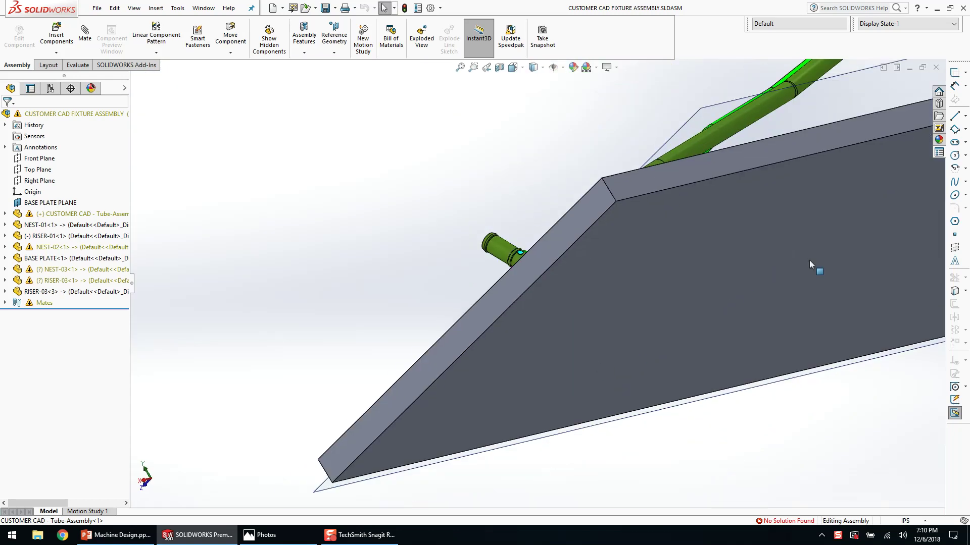
{"action": "scroll", "coordinate": [607, 267], "scroll_direction": "up", "scroll_amount": 5}
{"action": "scroll", "coordinate": [593, 156], "scroll_direction": "down", "scroll_amount": 10}
{"action": "scroll", "coordinate": [521, 185], "scroll_direction": "up", "scroll_amount": 5}
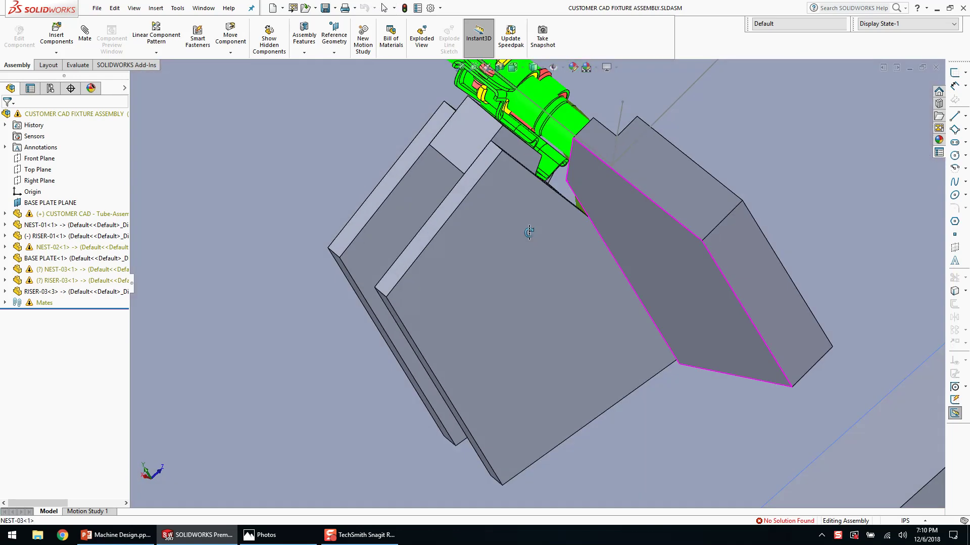
{"action": "scroll", "coordinate": [522, 188], "scroll_direction": "down", "scroll_amount": 9}
{"action": "scroll", "coordinate": [548, 215], "scroll_direction": "up", "scroll_amount": 3}
{"action": "middle_click_drag", "start_coordinate": [548, 214], "coordinate": [622, 284]}
{"action": "middle_click_drag", "start_coordinate": [217, 159], "coordinate": [332, 241]}
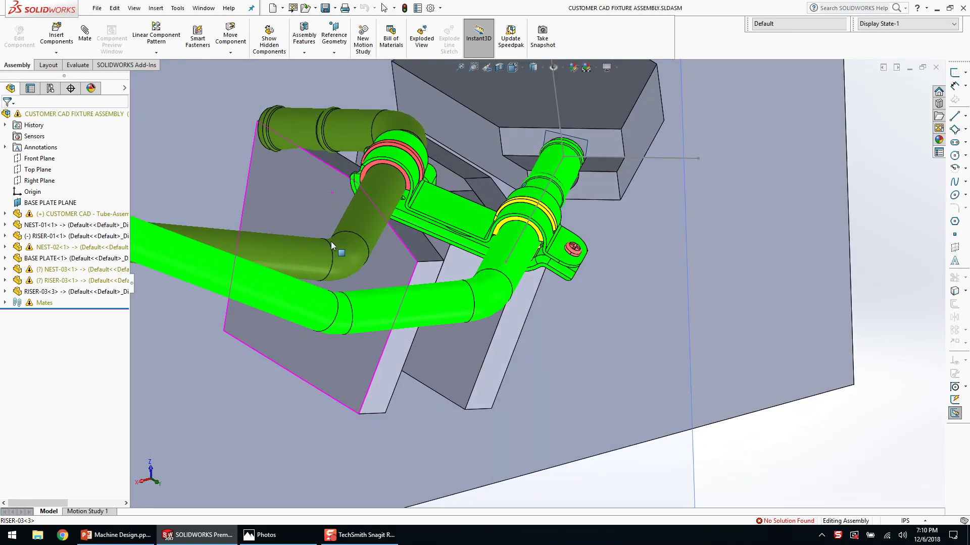
- Open the extrusion sketch of the RISER-03<1> plate for editing within the assembly
{"action": "left_click", "coordinate": [614, 149]}
{"action": "middle_click_drag", "start_coordinate": [268, 152], "coordinate": [269, 28]}
{"action": "scroll", "coordinate": [427, 211], "scroll_direction": "down", "scroll_amount": 2}
{"action": "left_click", "coordinate": [428, 213]}
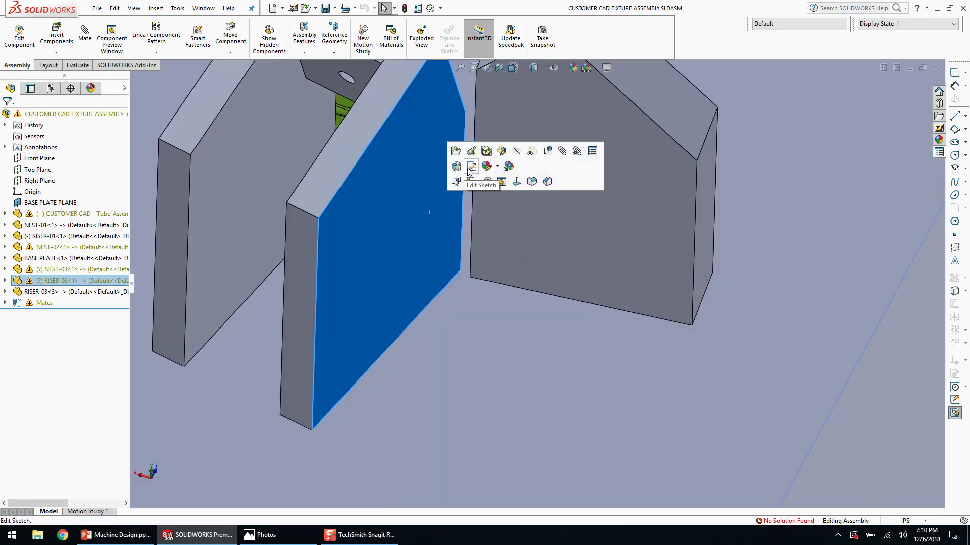
{"action": "left_click", "coordinate": [502, 156]}
{"action": "right_click", "coordinate": [435, 214]}
{"action": "left_click", "coordinate": [460, 136]}
{"action": "mouse_move", "coordinate": [472, 163]}
{"action": "middle_mouse_down"}
{"action": "mouse_move", "coordinate": [541, 204]}
{"action": "mouse_move", "coordinate": [472, 177]}
{"action": "middle_mouse_up"}
{"action": "scroll", "coordinate": [493, 215], "scroll_direction": "up", "scroll_amount": 2}
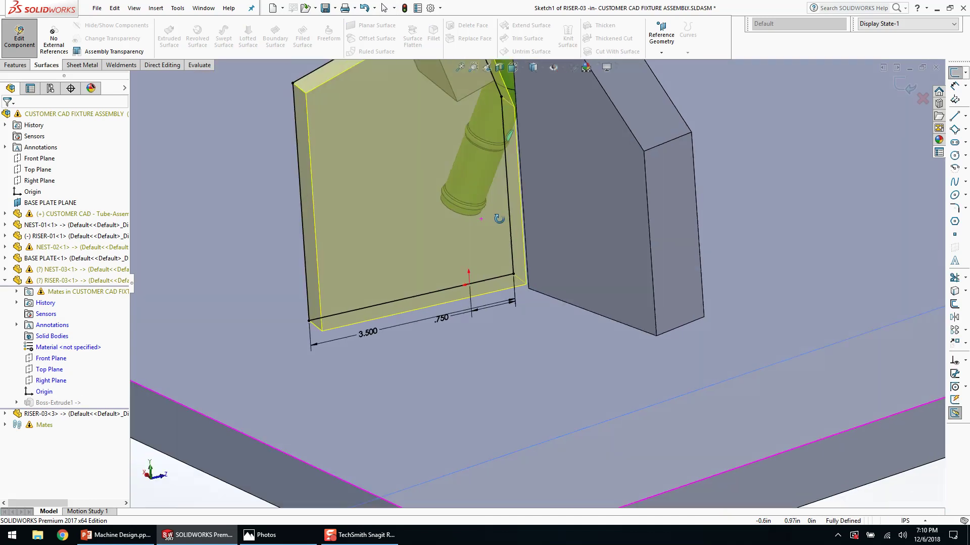
{"action": "middle_click_drag", "start_coordinate": [498, 219], "coordinate": [498, 214]}
- Sketch a diagonal line about 2.87 in long from the vertical edge near the tube to the bottom edge, and trim off the corner
{"action": "key", "text": "l"}
{"action": "scroll", "coordinate": [518, 180], "scroll_direction": "down", "scroll_amount": 2}
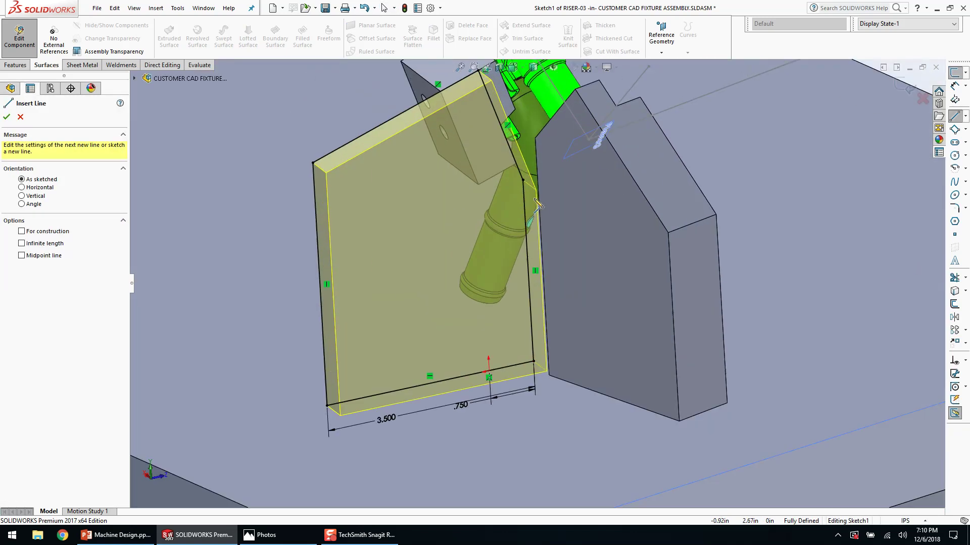
{"action": "left_click", "coordinate": [527, 213]}
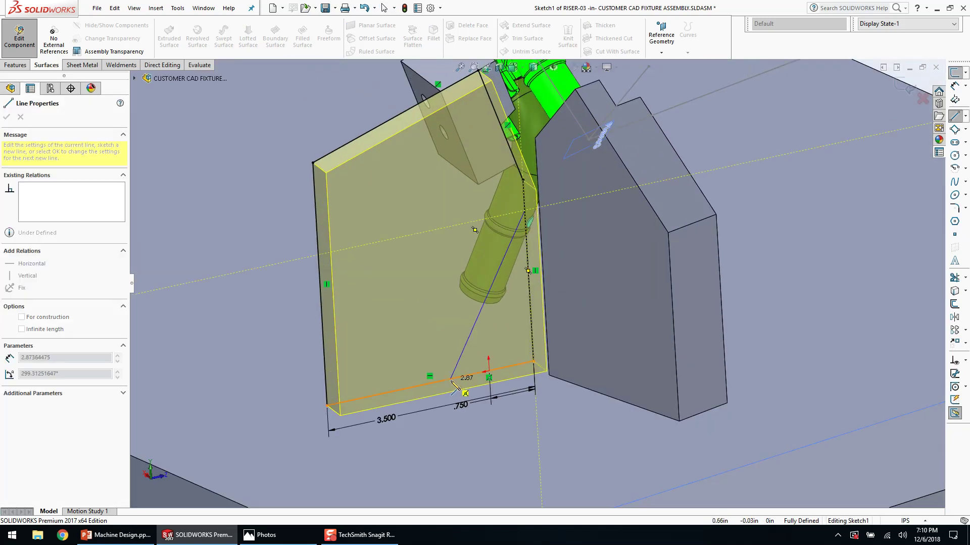
{"action": "left_click", "coordinate": [451, 378]}
{"action": "key", "text": "Escape"}
{"action": "left_click", "coordinate": [468, 411]}
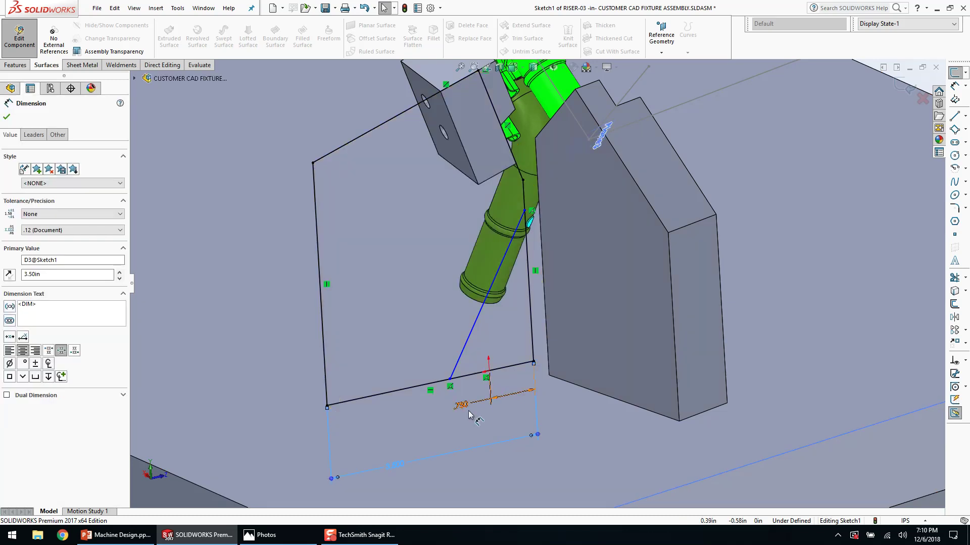
{"action": "key", "text": "t"}
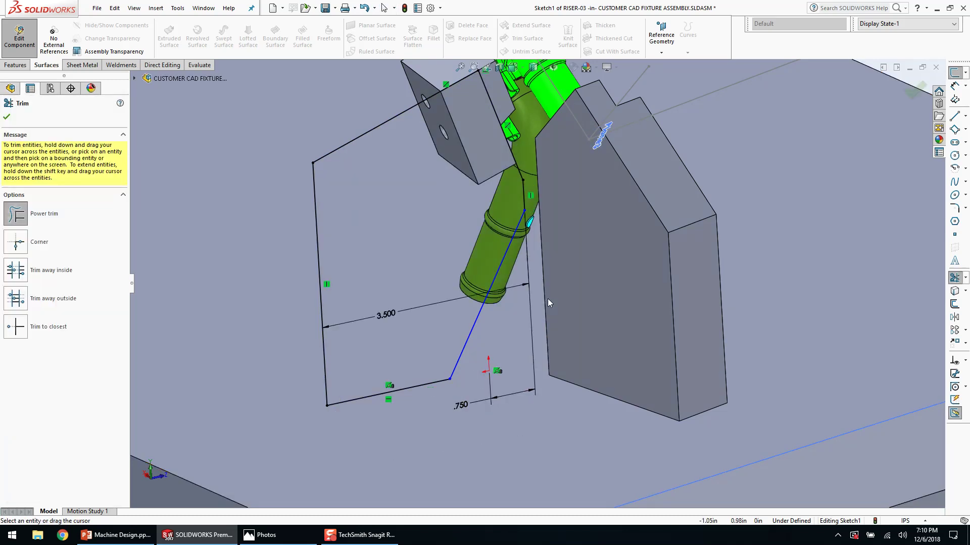
{"action": "key", "text": "Escape"}
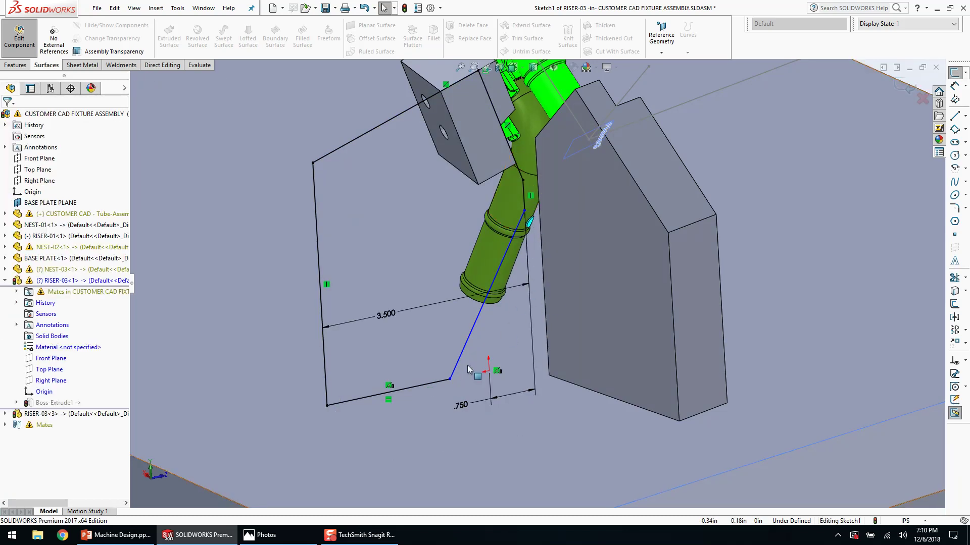
- Dimension the diagonal's upper end 2 in above the bottom edge and its lower end 1.25 in from the vertical edge
{"action": "left_click", "coordinate": [445, 377]}
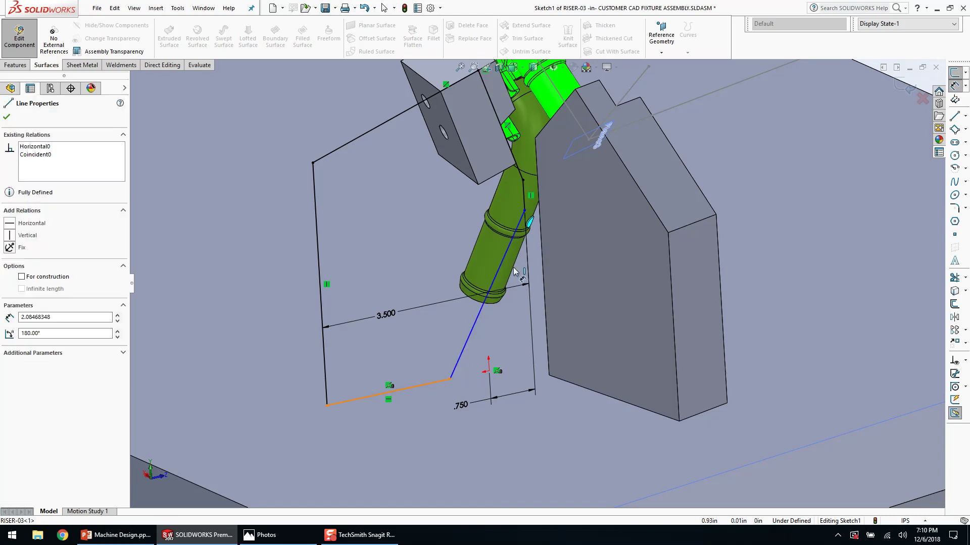
{"action": "left_click", "coordinate": [525, 211]}
{"action": "left_click", "coordinate": [551, 256]}
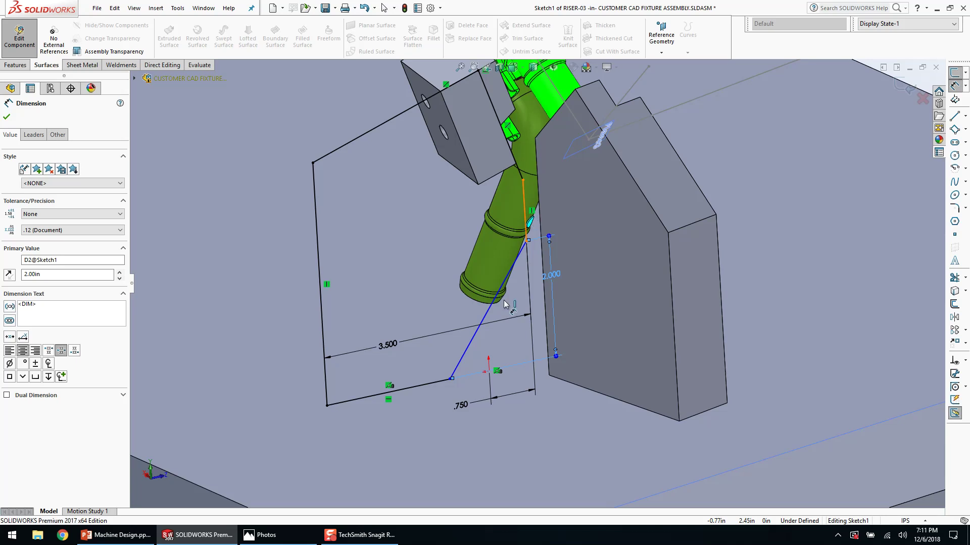
{"action": "left_click", "coordinate": [526, 218]}
{"action": "left_click", "coordinate": [451, 383]}
{"action": "type", "text": "1.5"}
{"action": "key", "text": "BackSpace"}
{"action": "type", "text": "25"}
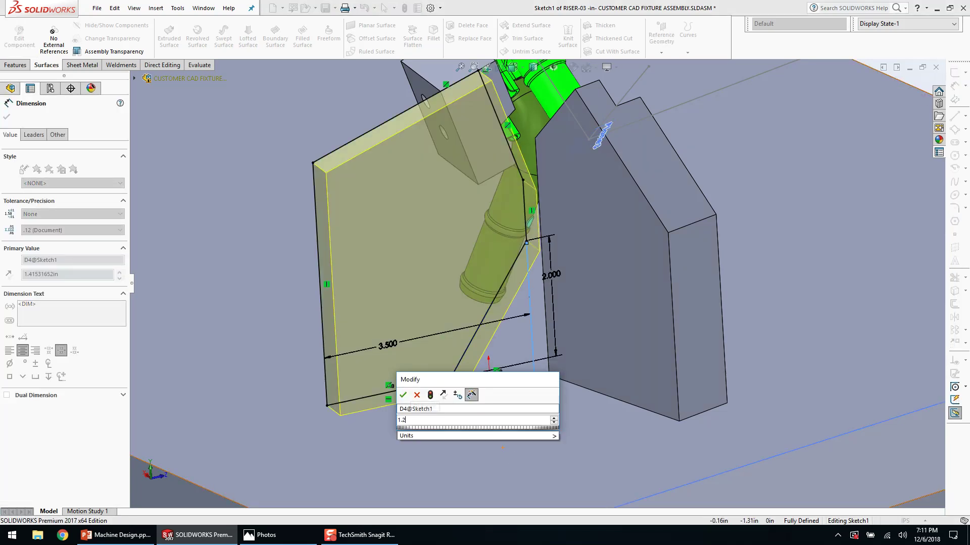
{"action": "key", "text": "Return"}
{"action": "scroll", "coordinate": [456, 405], "scroll_direction": "up", "scroll_amount": 2}
{"action": "key", "text": "Escape"}
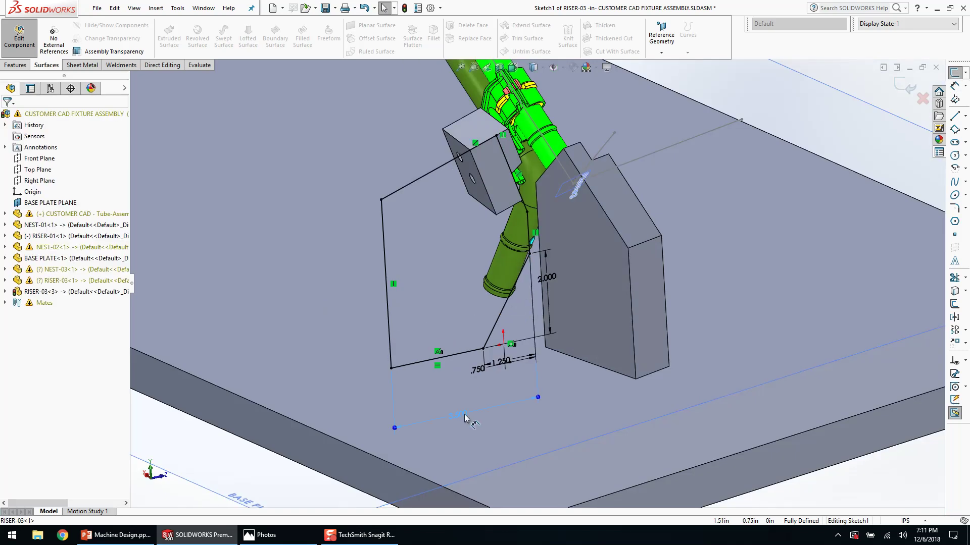
- Set the riser sketch's overall width to 4 in
{"action": "left_click", "coordinate": [464, 415]}
{"action": "type", "text": "4"}
{"action": "key", "text": "Return"}
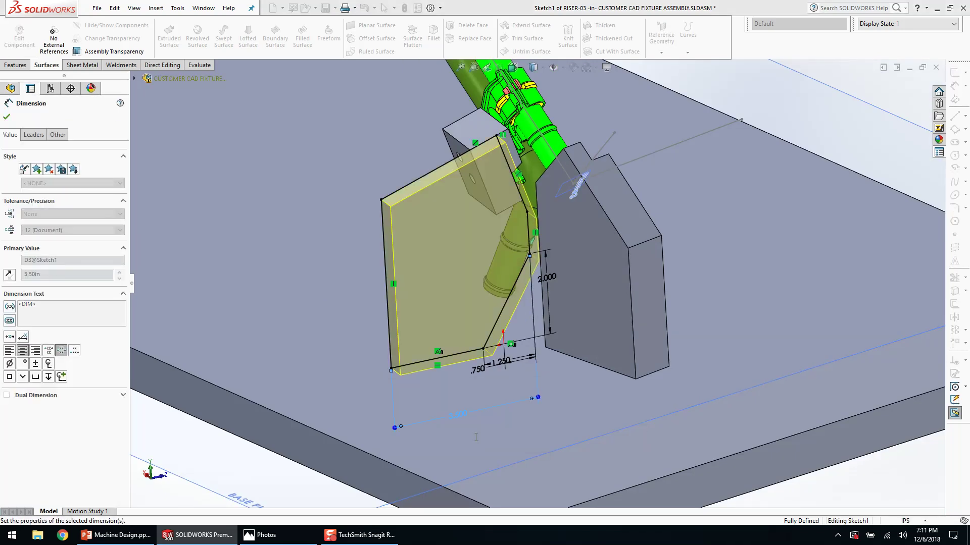
{"action": "key", "text": "Escape"}
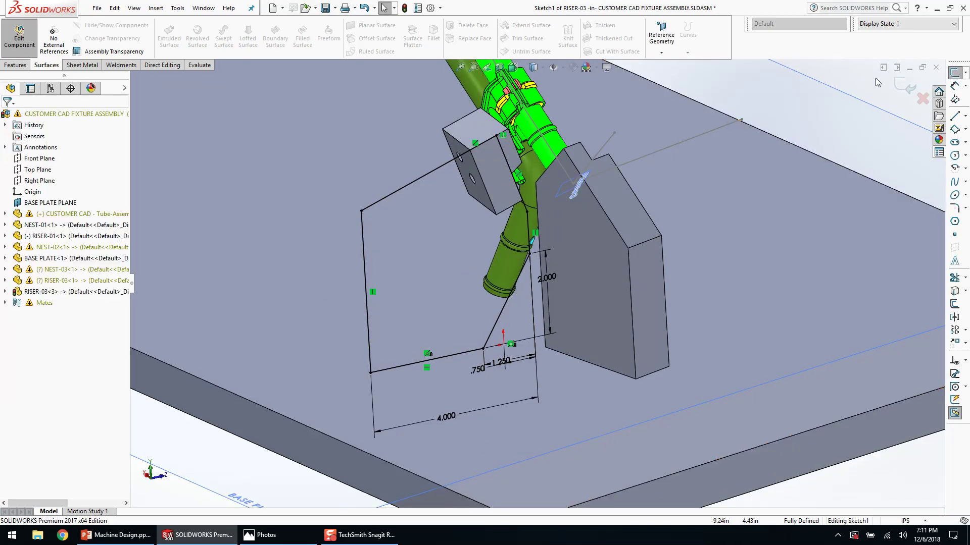
- Reopen the riser sketch, set the diagonal cut's height to 2.5 in, and exit the sketch
{"action": "mouse_move", "coordinate": [594, 263]}
{"action": "middle_mouse_down"}
{"action": "mouse_move", "coordinate": [738, 268]}
{"action": "mouse_move", "coordinate": [762, 283]}
{"action": "mouse_move", "coordinate": [602, 288]}
{"action": "mouse_move", "coordinate": [631, 349]}
{"action": "middle_mouse_up"}
{"action": "scroll", "coordinate": [608, 275], "scroll_direction": "down", "scroll_amount": 3}
{"action": "left_click", "coordinate": [635, 358]}
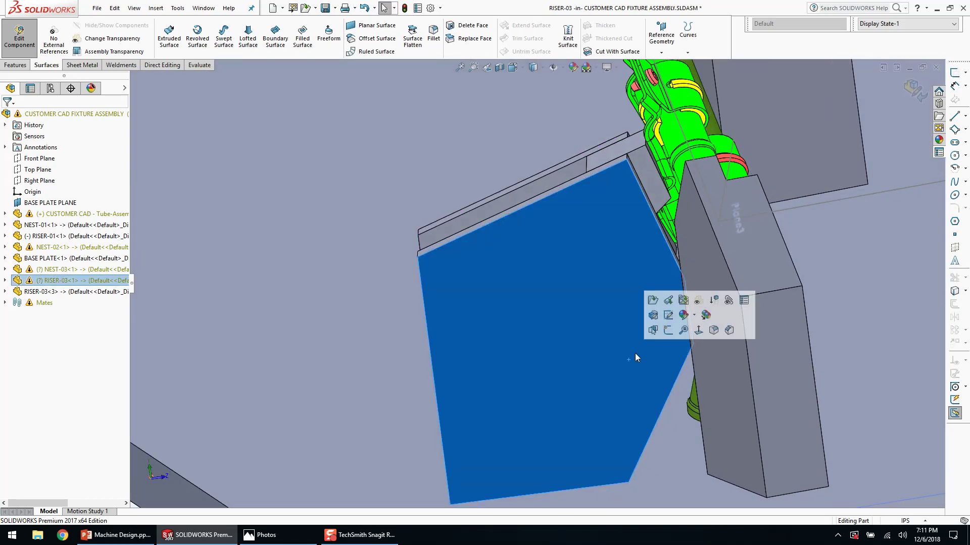
{"action": "left_click", "coordinate": [668, 317]}
{"action": "mouse_move", "coordinate": [653, 398]}
{"action": "middle_mouse_down"}
{"action": "mouse_move", "coordinate": [672, 343]}
{"action": "mouse_move", "coordinate": [785, 374]}
{"action": "middle_mouse_up"}
{"action": "scroll", "coordinate": [785, 374], "scroll_direction": "down", "scroll_amount": 3}
{"action": "double_click", "coordinate": [694, 373]}
{"action": "type", "text": "2.5"}
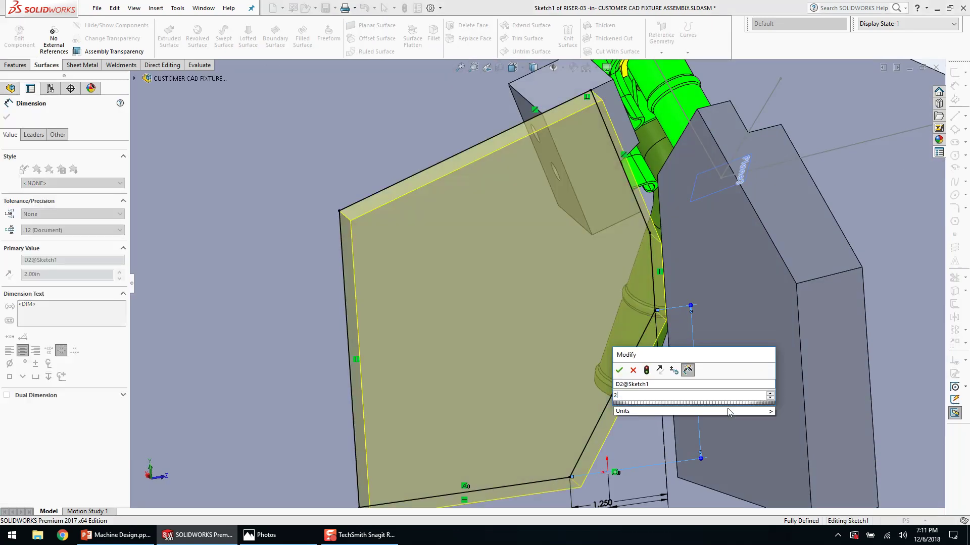
{"action": "key", "text": "Return"}
{"action": "scroll", "coordinate": [778, 351], "scroll_direction": "up", "scroll_amount": 3}
{"action": "left_click", "coordinate": [906, 86]}
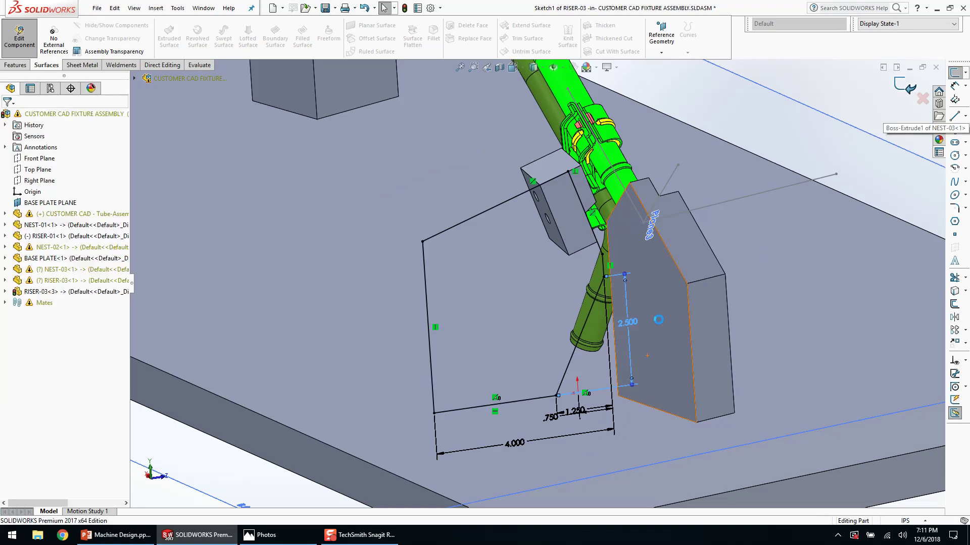
- Show the riser plate's dimensions and set the horizontal width of the diagonal cut to 0.875 in
{"action": "mouse_move", "coordinate": [645, 329]}
{"action": "middle_mouse_down"}
{"action": "mouse_move", "coordinate": [609, 305]}
{"action": "mouse_move", "coordinate": [612, 321]}
{"action": "middle_mouse_up"}
{"action": "double_click", "coordinate": [611, 320]}
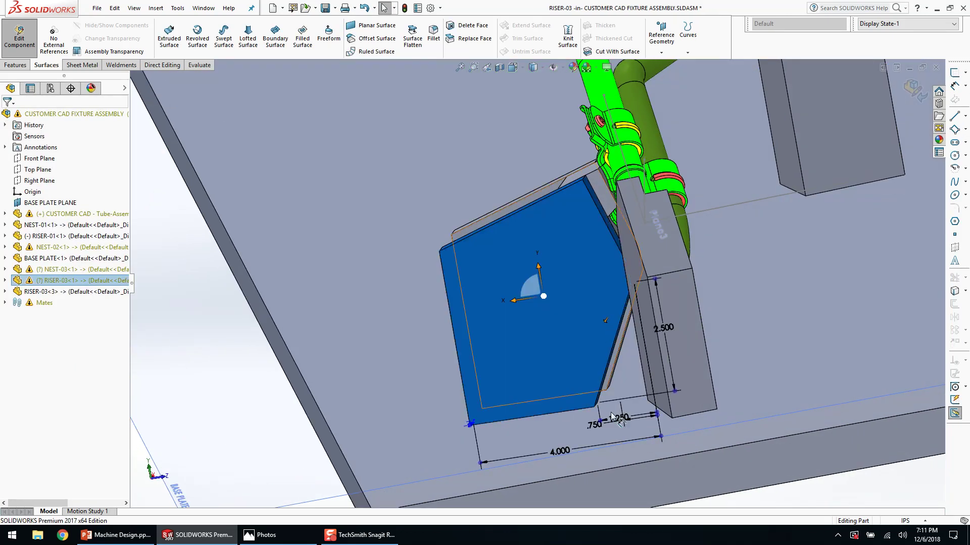
{"action": "scroll", "coordinate": [601, 434], "scroll_direction": "down", "scroll_amount": 4}
{"action": "left_click", "coordinate": [604, 389]}
{"action": "left_click", "coordinate": [558, 291]}
{"action": "left_click_drag", "start_coordinate": [587, 361], "coordinate": [585, 270]}
{"action": "middle_click_drag", "start_coordinate": [584, 270], "coordinate": [559, 322]}
{"action": "left_click_drag", "start_coordinate": [549, 321], "coordinate": [553, 322]}
{"action": "double_click", "coordinate": [531, 322]}
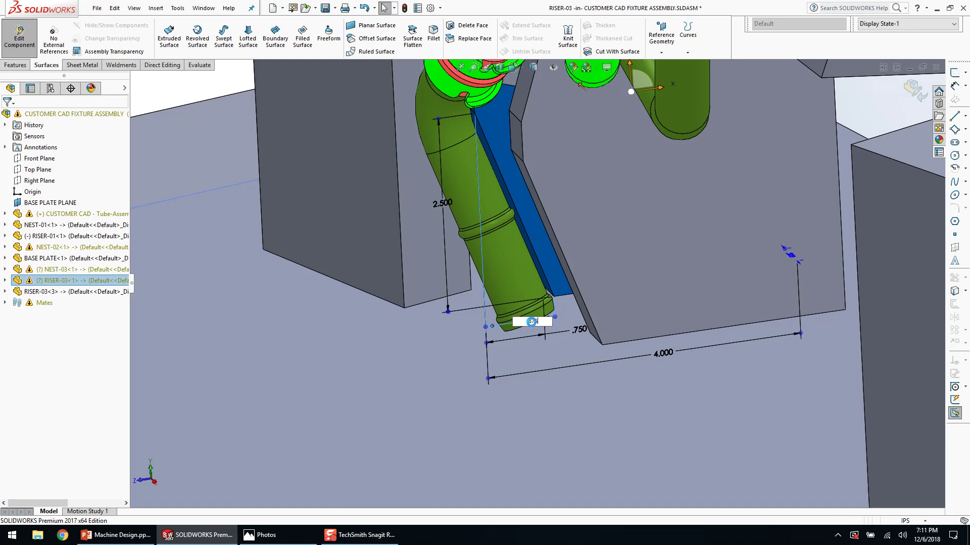
{"action": "key", "text": "Return"}
{"action": "middle_click_drag", "start_coordinate": [541, 329], "coordinate": [818, 349]}
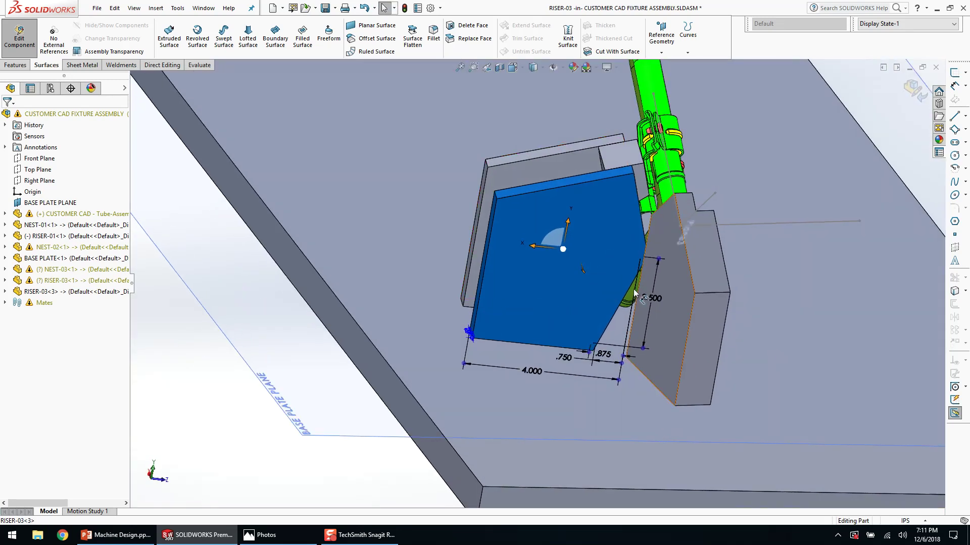
- Open the riser plate as a separate part and edit the sketch of its extrusion
{"action": "right_click", "coordinate": [568, 246]}
{"action": "left_click", "coordinate": [579, 119]}
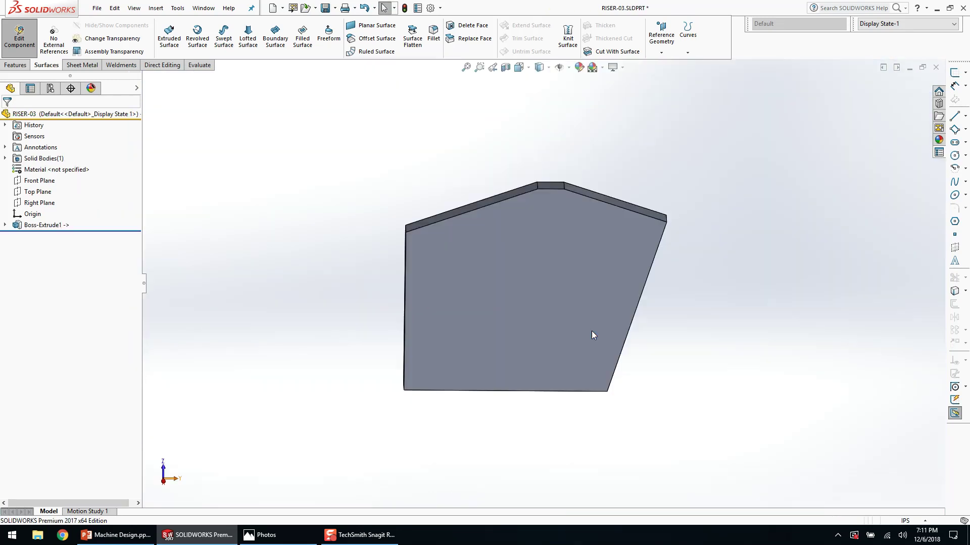
{"action": "middle_click_drag", "start_coordinate": [528, 181], "coordinate": [661, 487]}
{"action": "right_click", "coordinate": [599, 353]}
{"action": "left_click", "coordinate": [599, 353]}
{"action": "right_click", "coordinate": [600, 355]}
{"action": "left_click", "coordinate": [688, 390]}
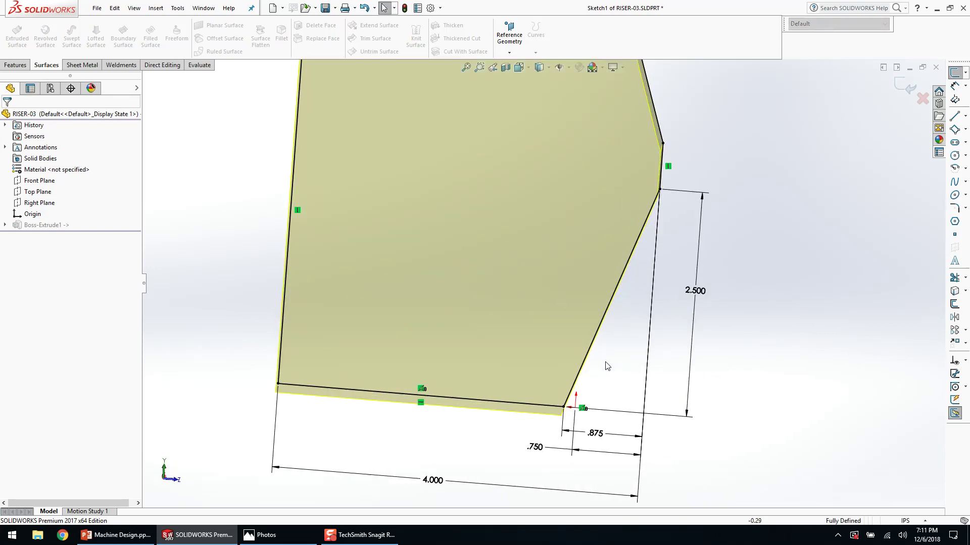
- Replace the diagonal with a rectangular notch about 2.5 in tall and 0.875 in wide, rebuild the part, and return to the assembly
{"action": "key", "text": "l"}
{"action": "left_click", "coordinate": [563, 407]}
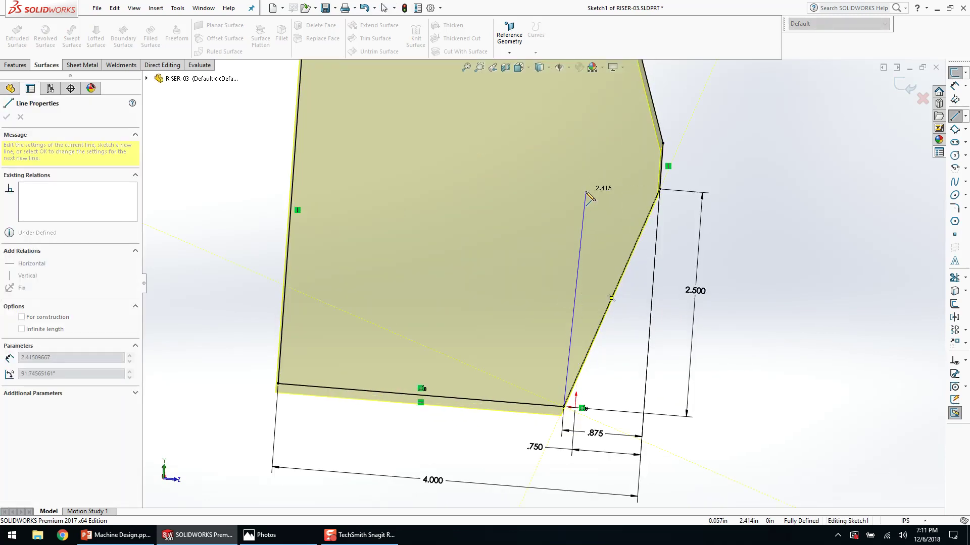
{"action": "left_click", "coordinate": [580, 184]}
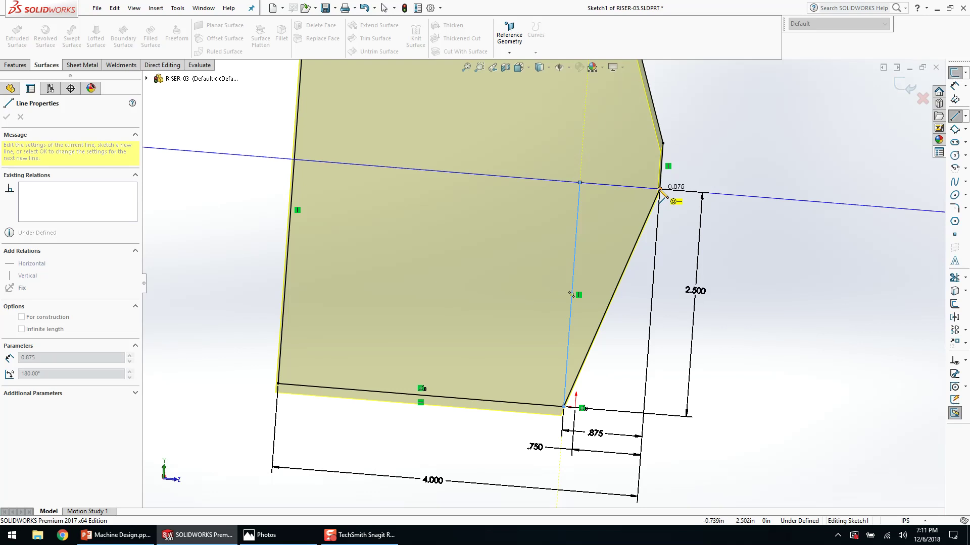
{"action": "left_click", "coordinate": [660, 189]}
{"action": "key", "text": "t"}
{"action": "key", "text": "Escape"}
{"action": "scroll", "coordinate": [728, 288], "scroll_direction": "up", "scroll_amount": 3}
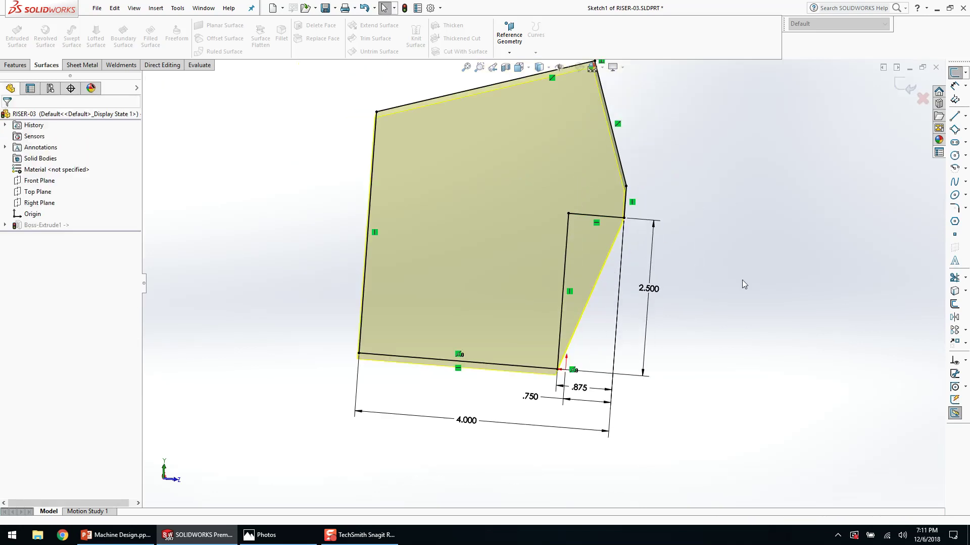
{"action": "key", "text": "ctrl+b"}
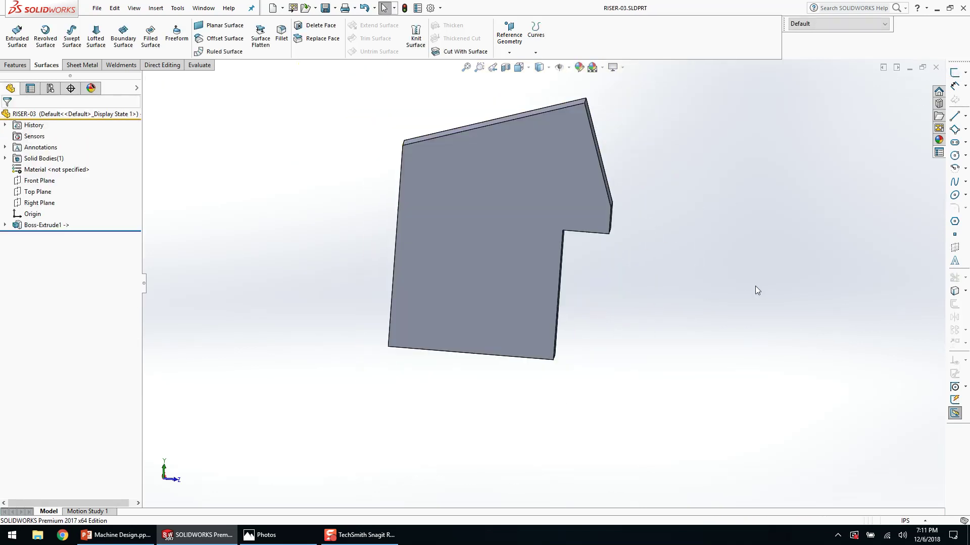
{"action": "left_click", "coordinate": [938, 70]}
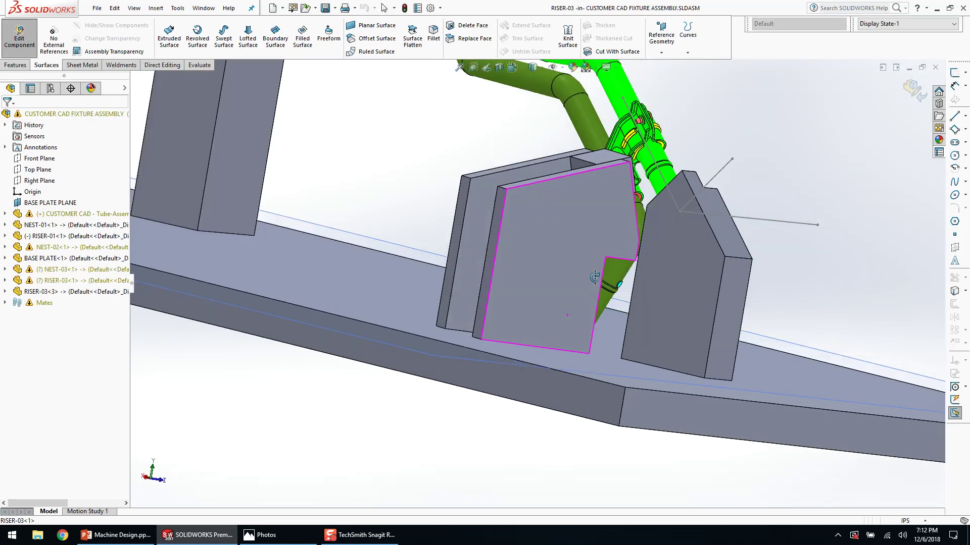
- Inspect the notch around the tube end and reopen the riser plate's sketch within the assembly
{"action": "middle_click_drag", "start_coordinate": [595, 277], "coordinate": [535, 417]}
{"action": "scroll", "coordinate": [643, 232], "scroll_direction": "down", "scroll_amount": 6}
{"action": "middle_click_drag", "start_coordinate": [532, 157], "coordinate": [556, 136]}
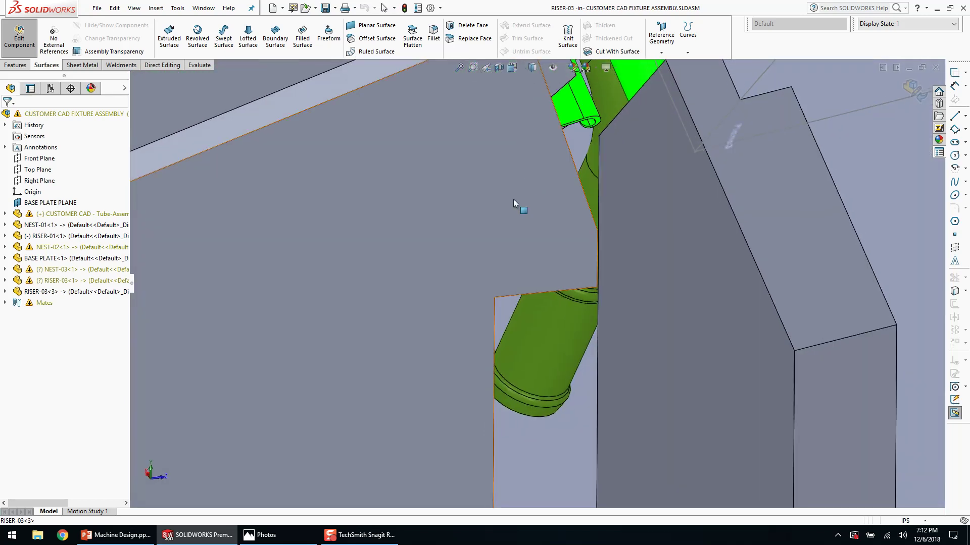
{"action": "right_click", "coordinate": [476, 241]}
{"action": "left_click", "coordinate": [502, 133]}
{"action": "middle_click_drag", "start_coordinate": [553, 280], "coordinate": [650, 272]}
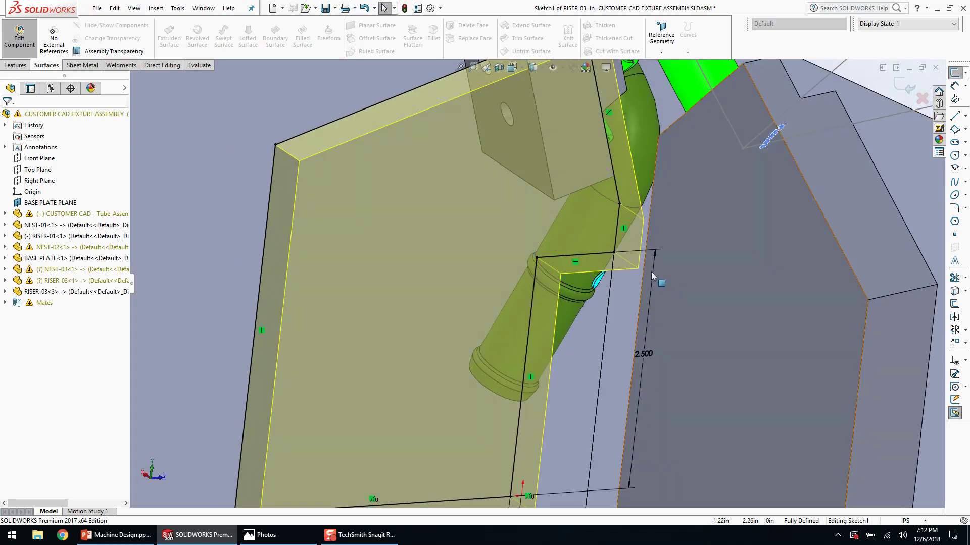
- Delete the short vertical line above the notch and merge the endpoints of the sloped edge and the notch's horizontal line
{"action": "left_click", "coordinate": [617, 240]}
{"action": "key", "text": "Delete"}
{"action": "left_click", "coordinate": [430, 270]}
{"action": "left_click", "coordinate": [615, 253]}
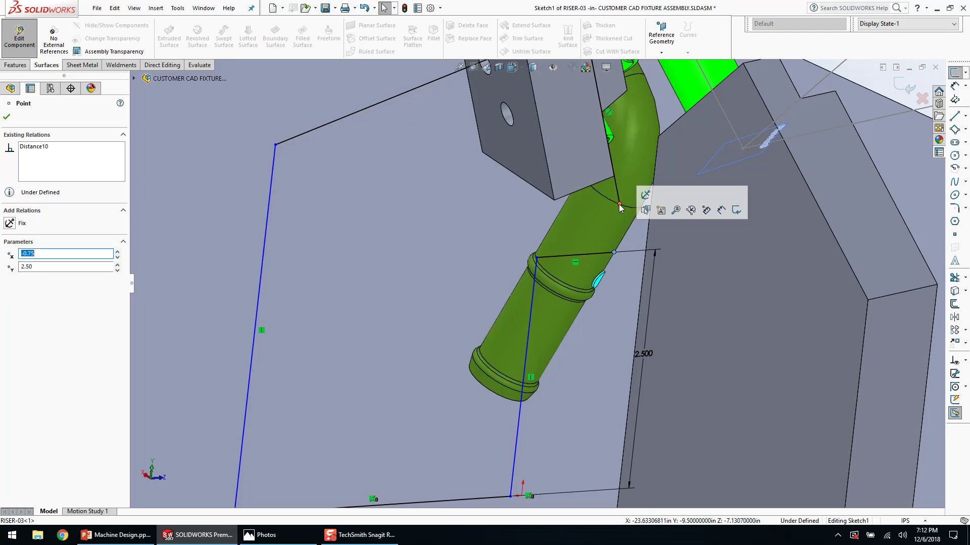
{"action": "left_click", "coordinate": [614, 252], "text": "ctrl"}
{"action": "left_click", "coordinate": [689, 208]}
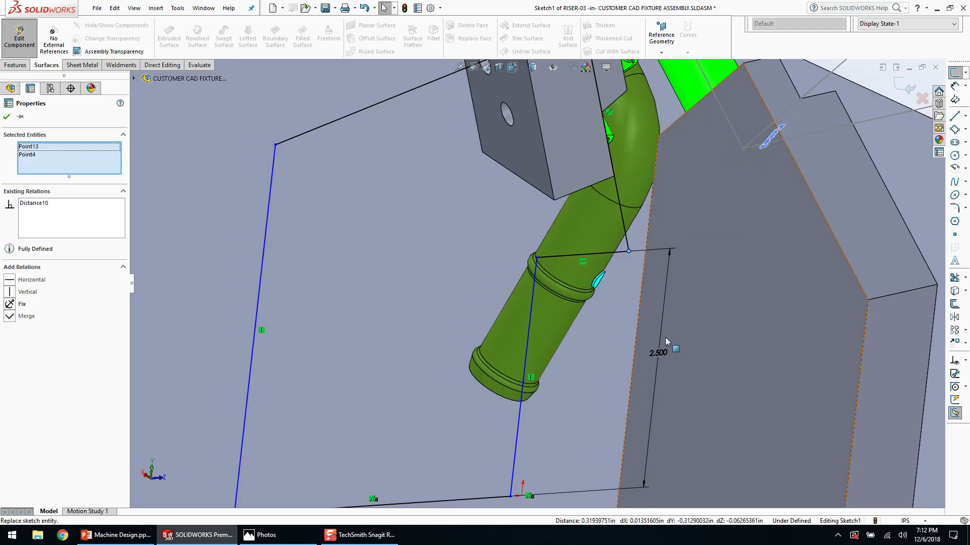
{"action": "key", "text": "Escape"}
{"action": "scroll", "coordinate": [575, 372], "scroll_direction": "up", "scroll_amount": 2}
{"action": "scroll", "coordinate": [556, 386], "scroll_direction": "down", "scroll_amount": 1}
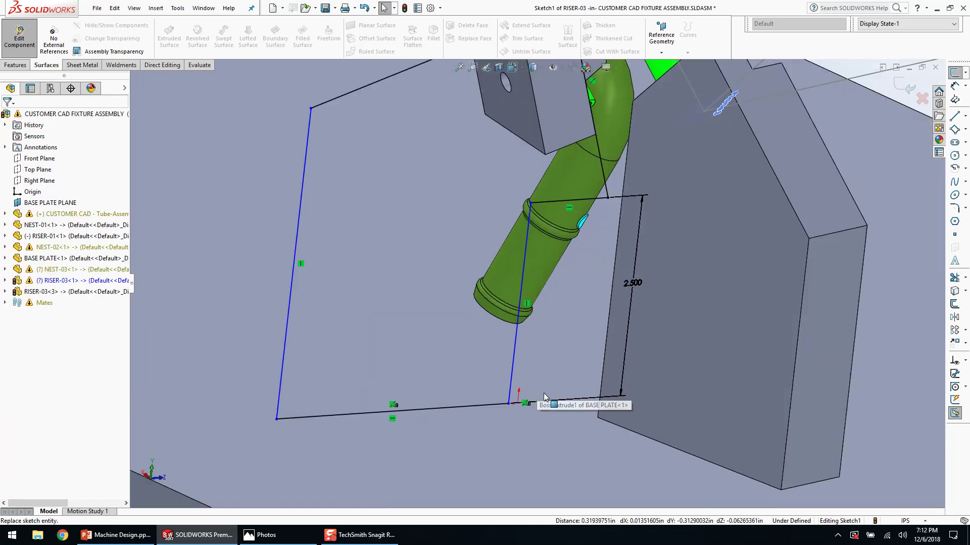
- Constrain the notch's vertical line to the riser part's origin in the sketch
{"action": "left_click", "coordinate": [5, 280]}
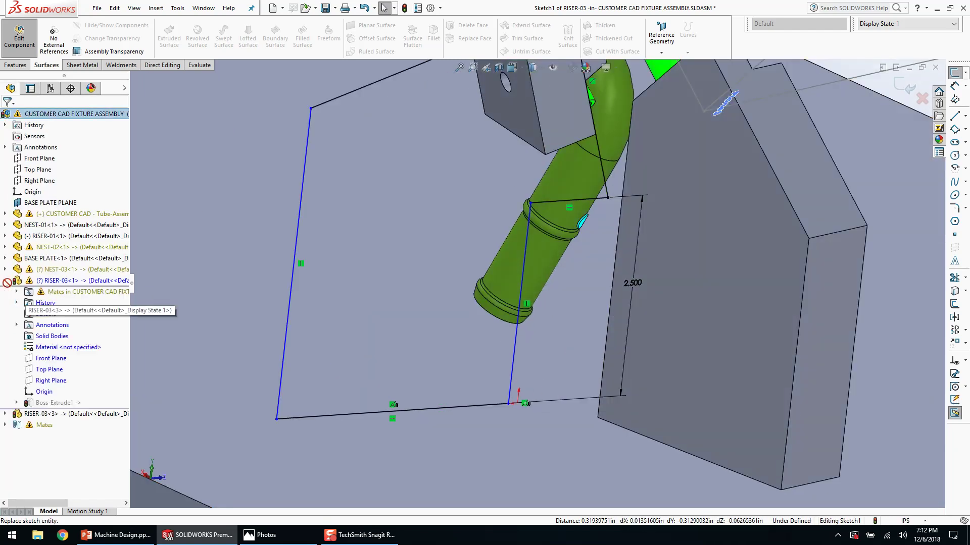
{"action": "left_click", "coordinate": [513, 378], "text": "ctrl"}
{"action": "key", "text": "d"}
{"action": "left_click", "coordinate": [474, 380]}
{"action": "scroll", "coordinate": [478, 380], "scroll_direction": "up", "scroll_amount": 2}
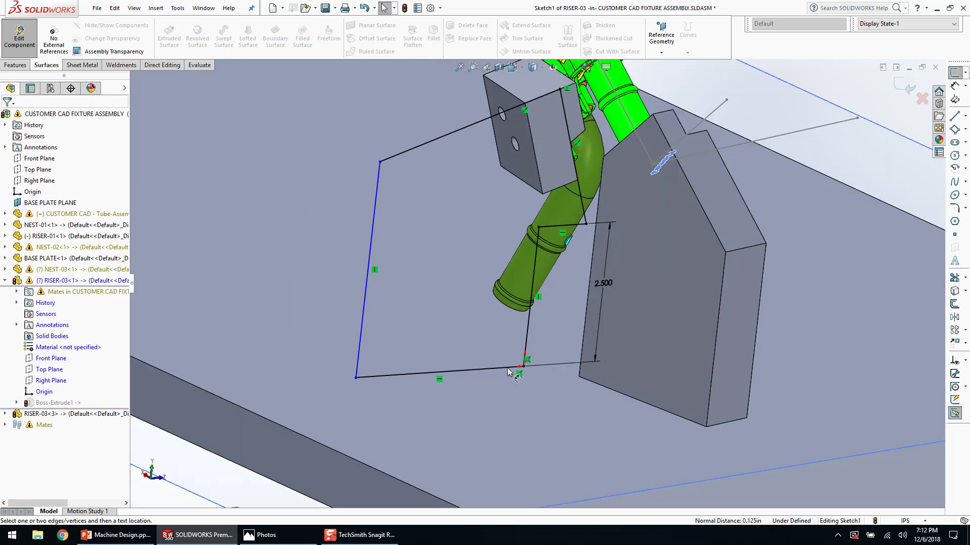
- Dimension the plate's bottom edge at 3.5 in, then rebuild and finish editing the part in the assembly
{"action": "key", "text": "d"}
{"action": "left_click", "coordinate": [511, 374]}
{"action": "left_click", "coordinate": [479, 395]}
{"action": "type", "text": "3.5"}
{"action": "key", "text": "Return"}
{"action": "key", "text": "ctrl+b"}
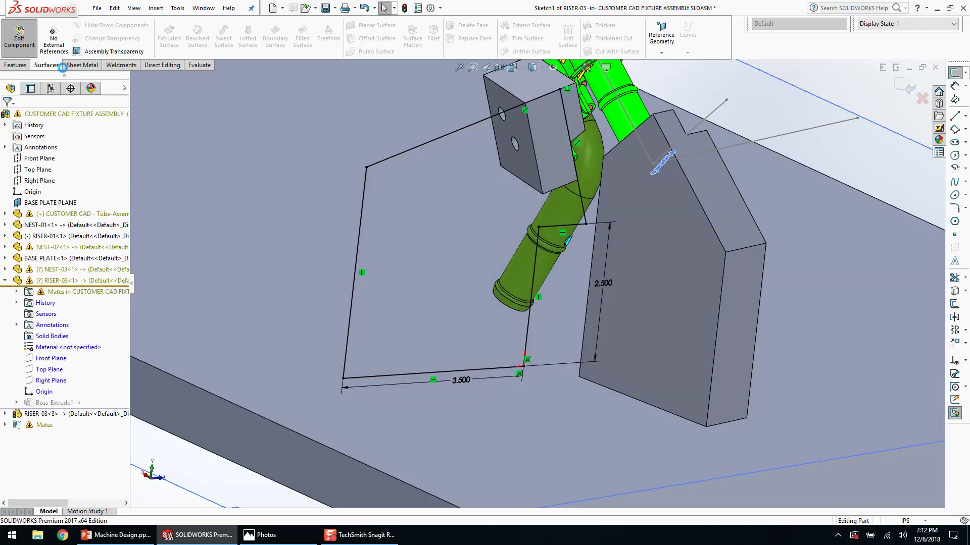
{"action": "left_click", "coordinate": [19, 38]}
- Reopen the riser plate's sketch and delete the 2.5 in notch dimension and the horizontal relation on the notch's upper line
{"action": "middle_click_drag", "start_coordinate": [483, 278], "coordinate": [413, 377]}
{"action": "scroll", "coordinate": [553, 232], "scroll_direction": "down", "scroll_amount": 5}
{"action": "right_click", "coordinate": [553, 232]}
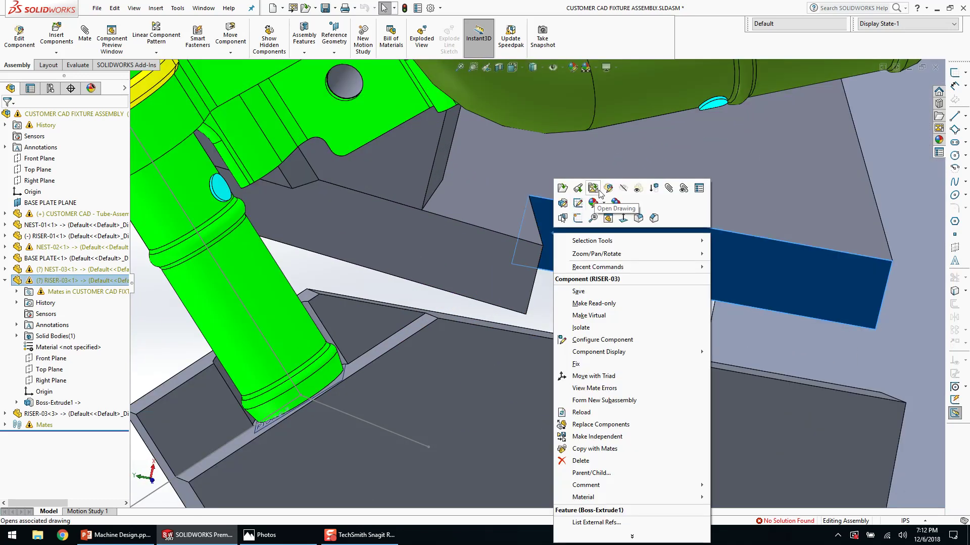
{"action": "left_click", "coordinate": [579, 203]}
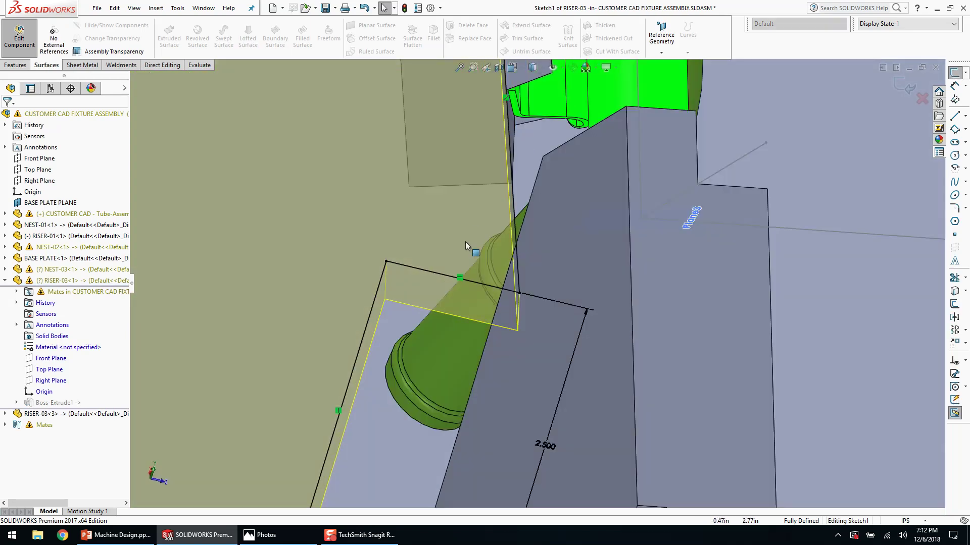
{"action": "middle_click_drag", "start_coordinate": [569, 351], "coordinate": [574, 315]}
{"action": "scroll", "coordinate": [574, 314], "scroll_direction": "up", "scroll_amount": 3}
{"action": "left_click", "coordinate": [543, 438]}
{"action": "key", "text": "Delete"}
- Make the notch's upper line collinear with the bottom edge of the adjoining nest block
{"action": "mouse_move", "coordinate": [499, 333]}
{"action": "left_mouse_down"}
{"action": "mouse_move", "coordinate": [516, 337]}
{"action": "mouse_move", "coordinate": [528, 296]}
{"action": "left_mouse_up"}
{"action": "left_click", "coordinate": [519, 297]}
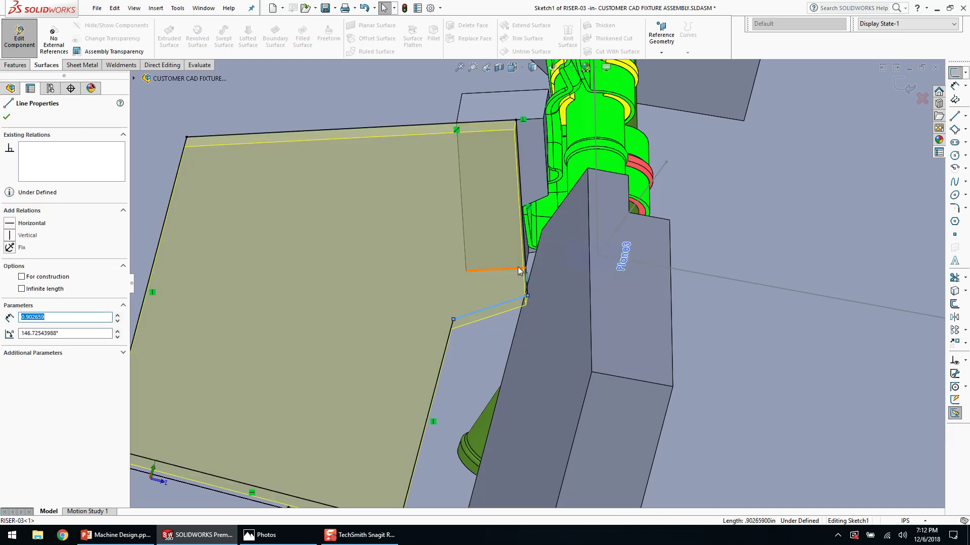
{"action": "left_click", "coordinate": [519, 270], "text": "ctrl"}
{"action": "left_click", "coordinate": [547, 222]}
{"action": "scroll", "coordinate": [505, 283], "scroll_direction": "up", "scroll_amount": 3}
{"action": "mouse_move", "coordinate": [485, 227]}
{"action": "middle_mouse_down"}
{"action": "mouse_move", "coordinate": [480, 212]}
{"action": "mouse_move", "coordinate": [529, 329]}
{"action": "middle_mouse_up"}
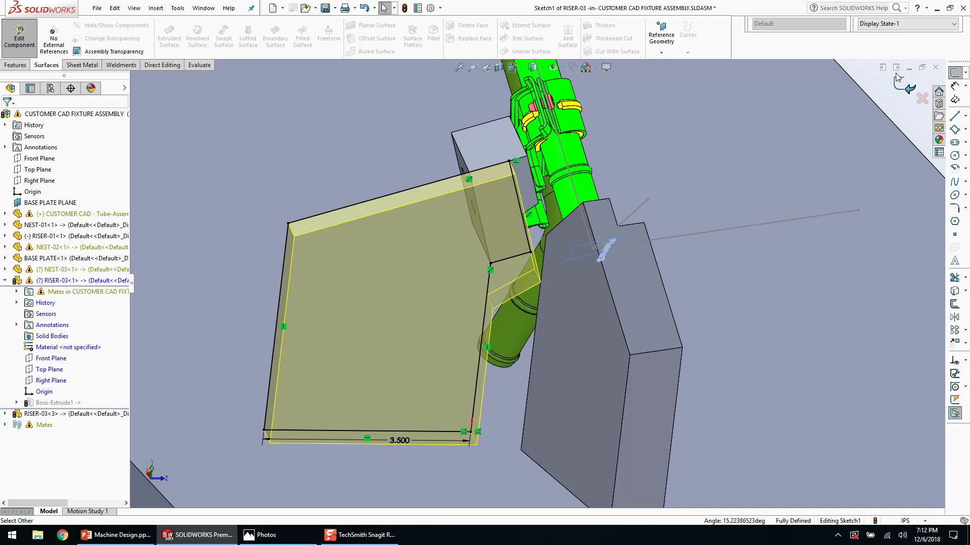
- Leave the in-context sketch and open the riser plate in its own window
{"action": "scroll", "coordinate": [454, 240], "scroll_direction": "up", "scroll_amount": 1}
{"action": "middle_click_drag", "start_coordinate": [481, 263], "coordinate": [502, 231]}
{"action": "scroll", "coordinate": [500, 228], "scroll_direction": "down", "scroll_amount": 5}
{"action": "left_click", "coordinate": [505, 234]}
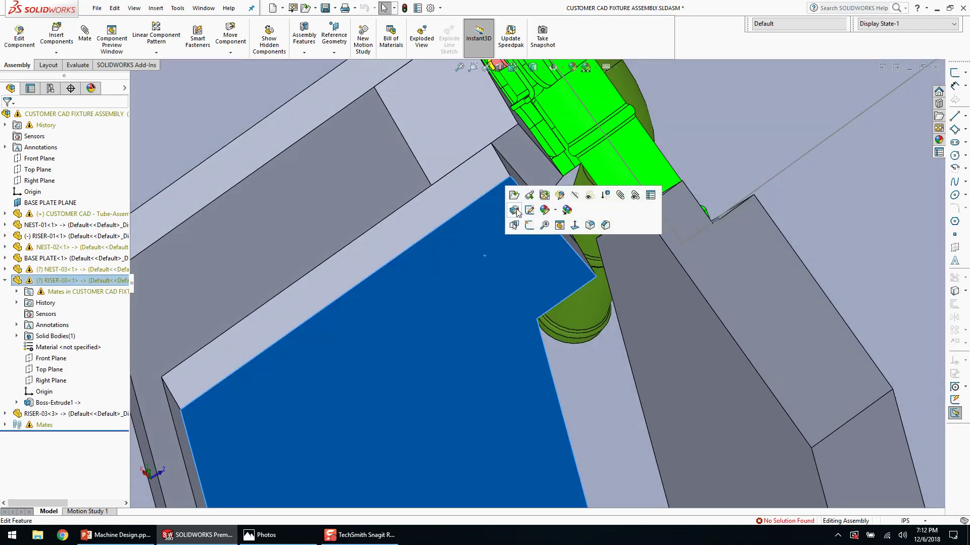
{"action": "left_click", "coordinate": [514, 195]}
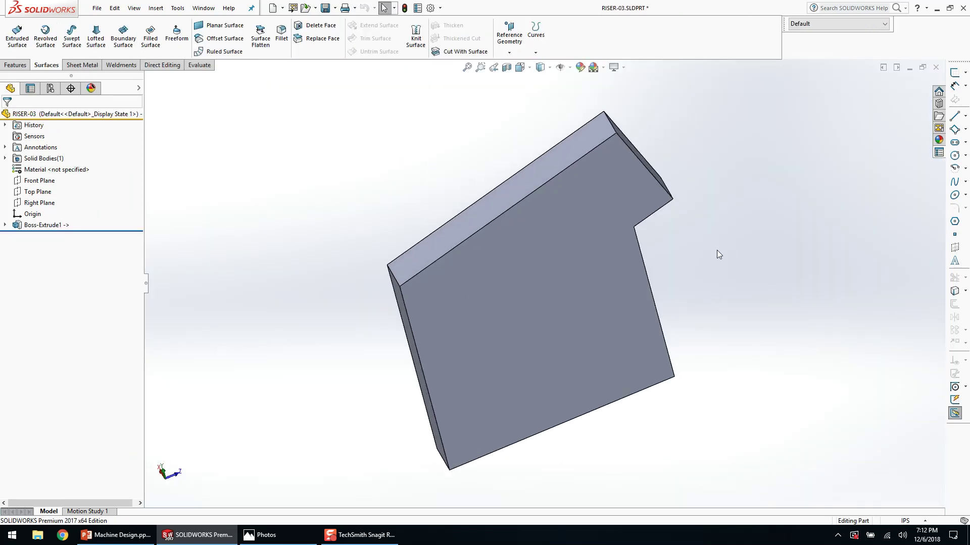
- Start a Hole Wizard feature on the plate's large face as a 1/4 ANSI Inch dowel hole with Press fit, through all
{"action": "left_click", "coordinate": [626, 199]}
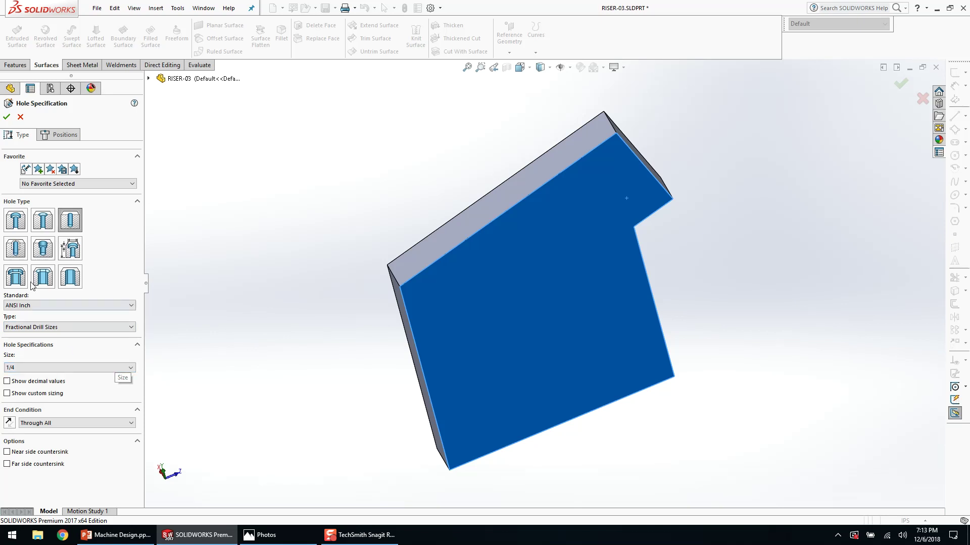
{"action": "left_click", "coordinate": [59, 326]}
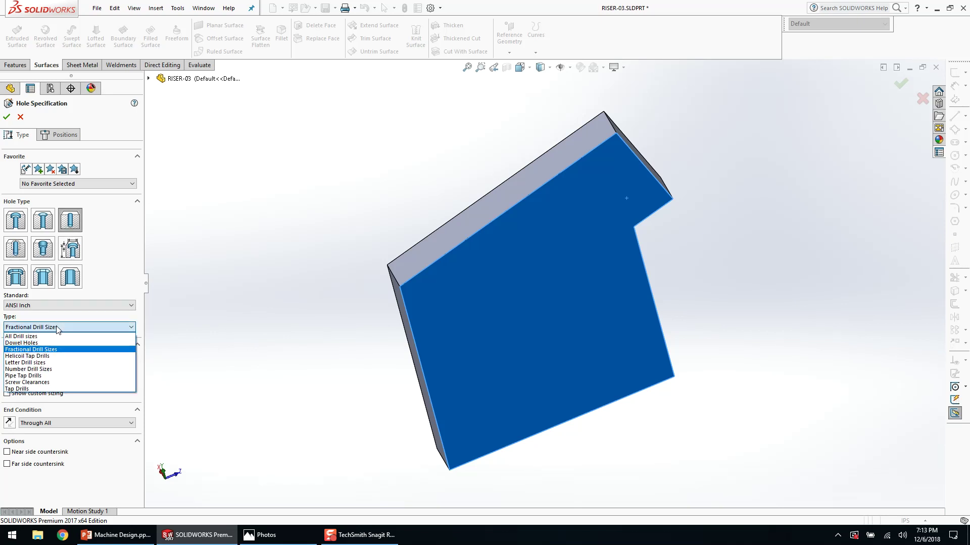
{"action": "left_click", "coordinate": [51, 344]}
{"action": "left_click", "coordinate": [62, 326]}
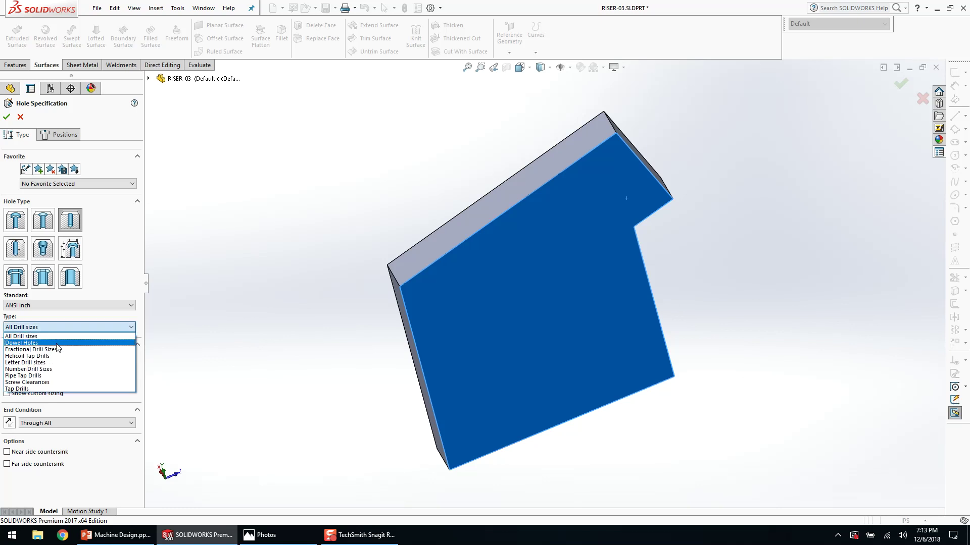
{"action": "left_click", "coordinate": [57, 344]}
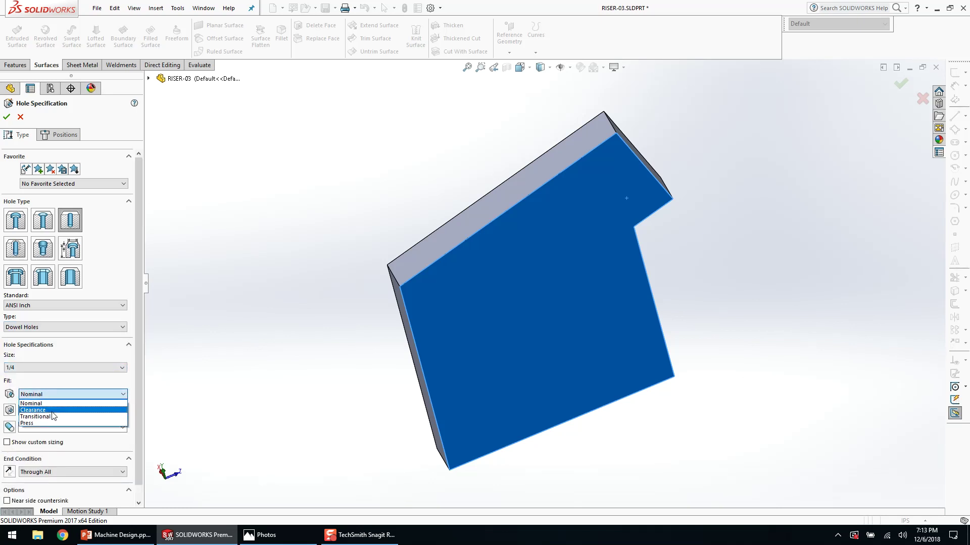
{"action": "left_click", "coordinate": [51, 423]}
- Place two dowel holes on the arm above the notch, one near its upper corner and one near its lower end
{"action": "left_click", "coordinate": [60, 135]}
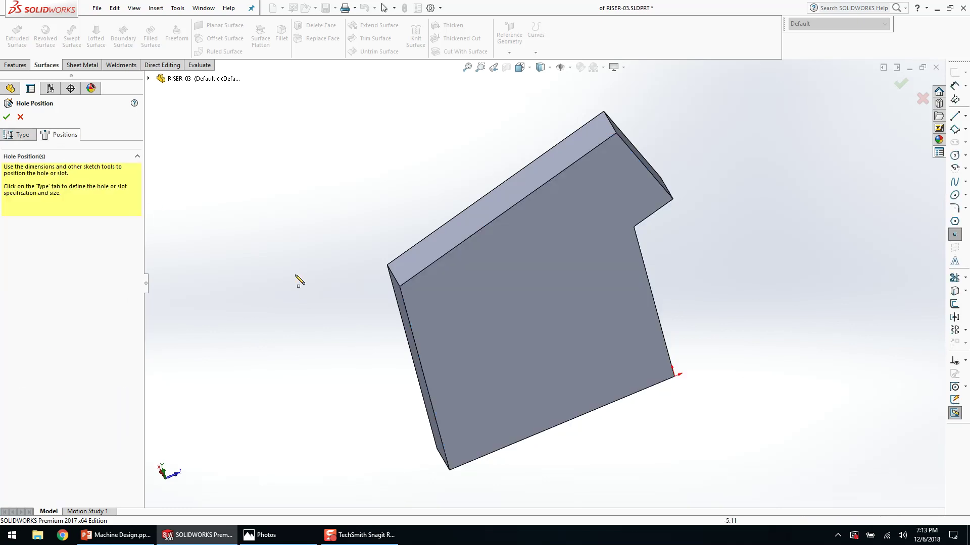
{"action": "left_click", "coordinate": [661, 207]}
{"action": "scroll", "coordinate": [659, 135], "scroll_direction": "down", "scroll_amount": 2}
- Draw a construction line about 1.22 in long between the two hole centers and make it parallel to the arm's sloped end edge
{"action": "key", "text": "c"}
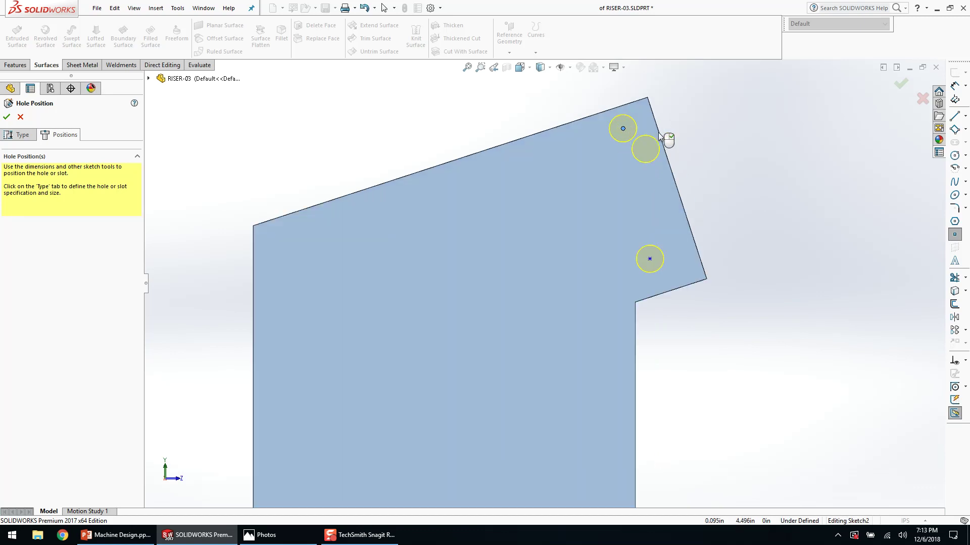
{"action": "left_click", "coordinate": [623, 129]}
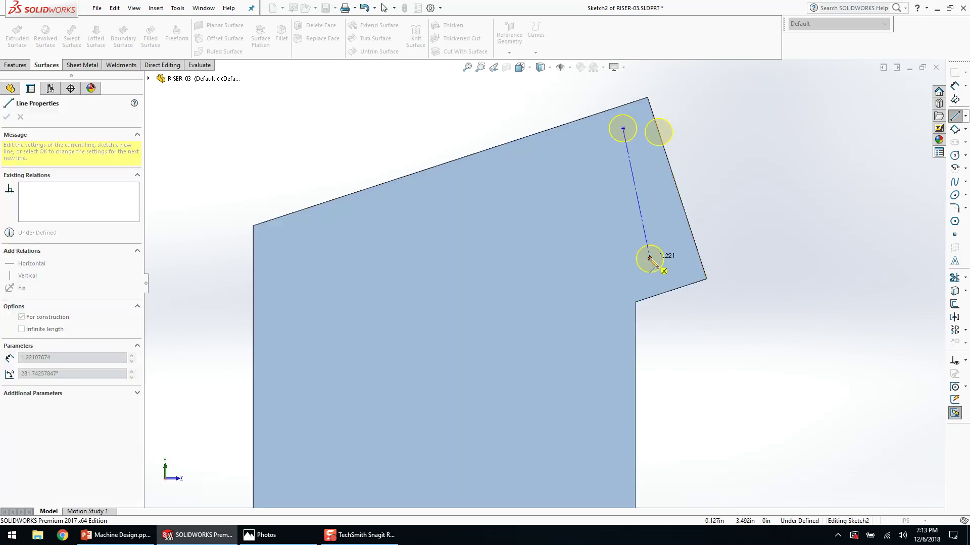
{"action": "left_click", "coordinate": [649, 259]}
{"action": "key", "text": "Escape"}
{"action": "left_click", "coordinate": [687, 219]}
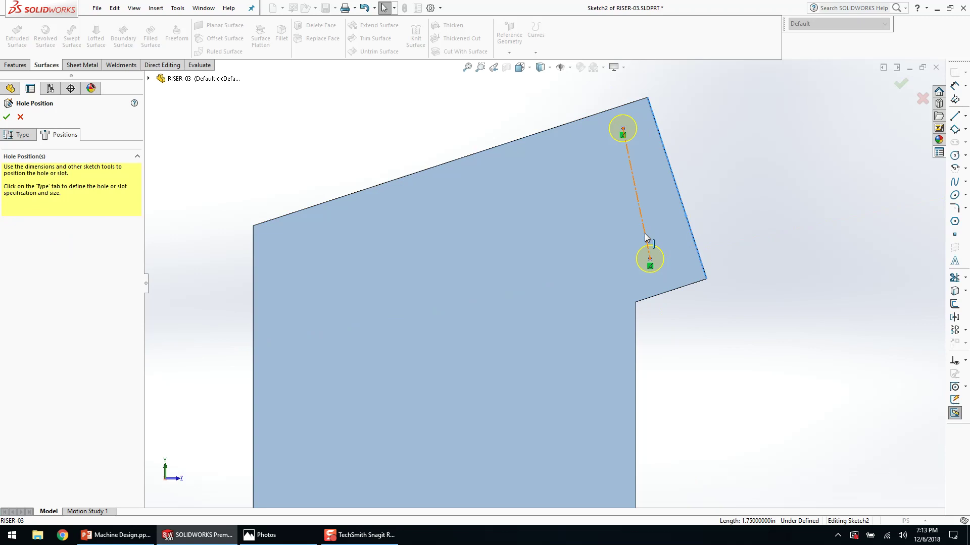
{"action": "left_click", "coordinate": [645, 235], "text": "ctrl"}
{"action": "left_click", "coordinate": [691, 211], "text": "ctrl"}
{"action": "left_click", "coordinate": [703, 190]}
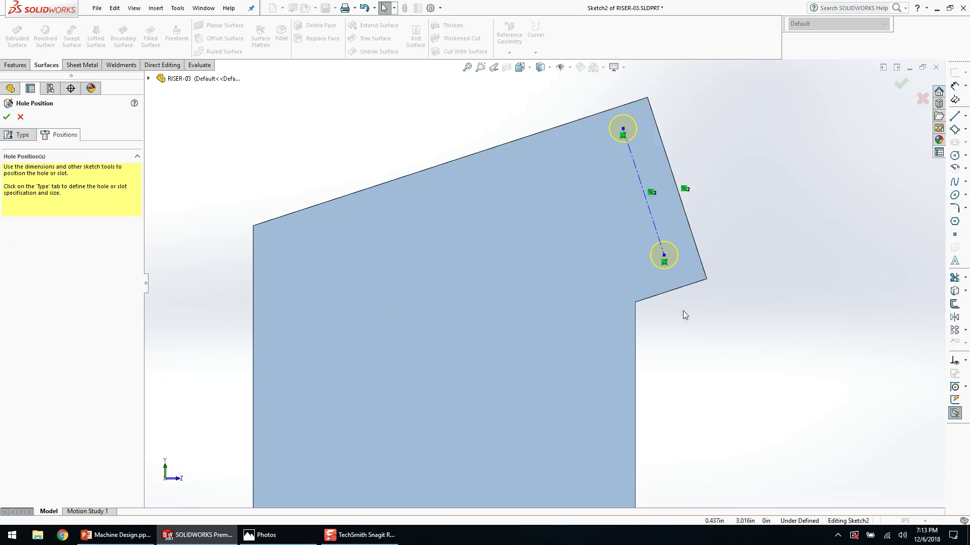
- Draw a diagonal construction line from the notch's inner corner to the plate's upper corner
{"action": "key", "text": "l"}
{"action": "left_click", "coordinate": [635, 303]}
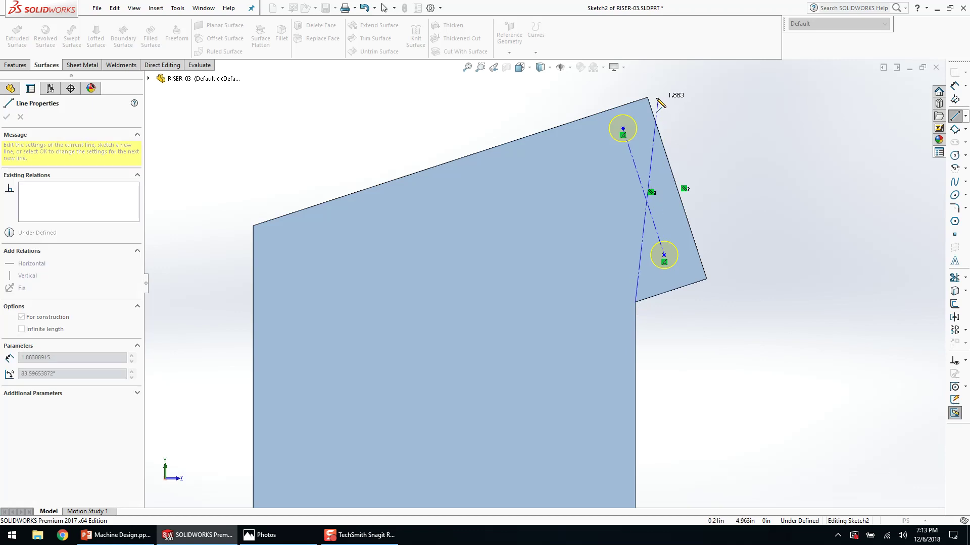
{"action": "left_click", "coordinate": [648, 98]}
- Try to tie the midpoint of the line between the holes to the diagonal construction line
{"action": "right_click", "coordinate": [640, 175]}
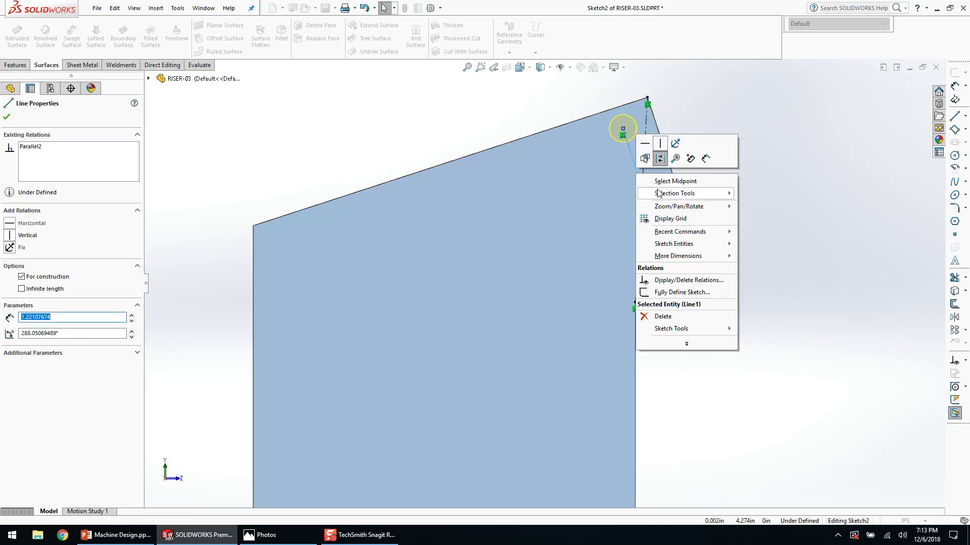
{"action": "left_click", "coordinate": [671, 182]}
{"action": "left_click", "coordinate": [664, 255]}
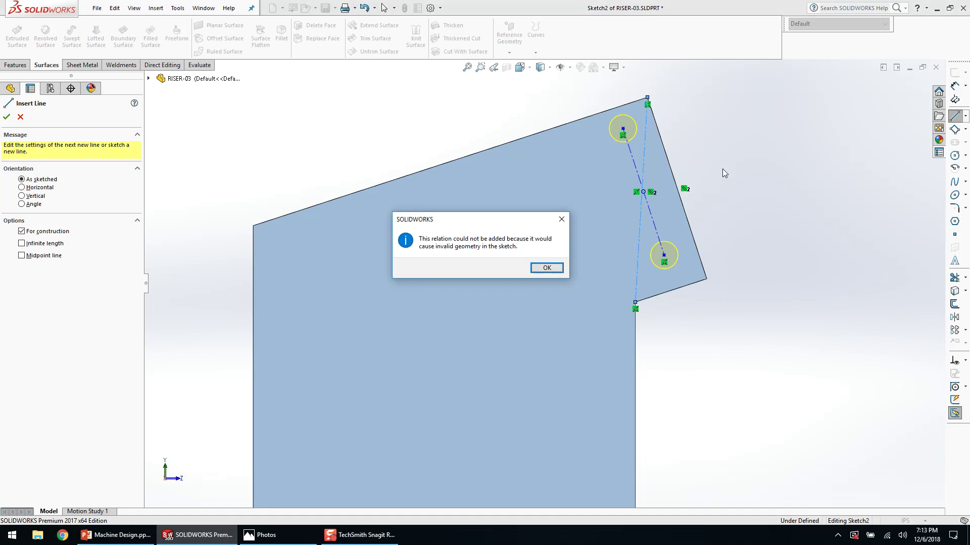
{"action": "key", "text": "Return"}
{"action": "right_click", "coordinate": [667, 188]}
{"action": "left_click", "coordinate": [798, 173]}
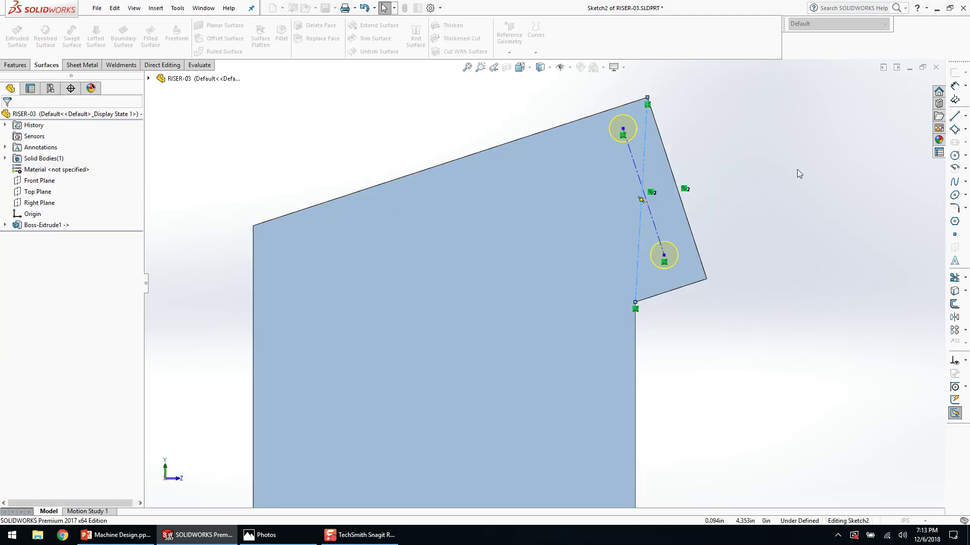
- Constrain the line between the hole centers so that its midpoint coincides with the diagonal's midpoint
{"action": "scroll", "coordinate": [662, 166], "scroll_direction": "down", "scroll_amount": 4}
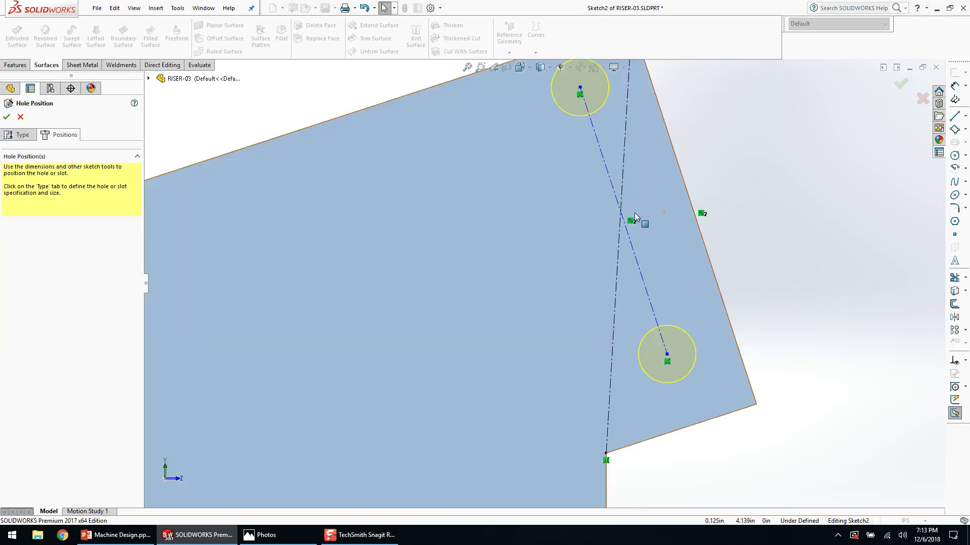
{"action": "left_click", "coordinate": [619, 237]}
{"action": "left_click", "coordinate": [631, 247], "text": "ctrl"}
{"action": "left_click", "coordinate": [660, 203]}
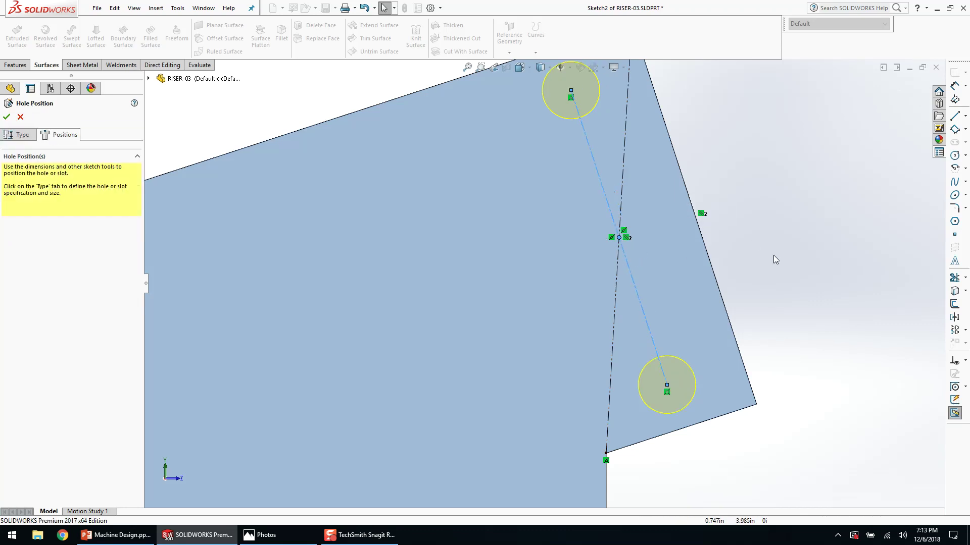
- Draw two short construction lines from the upper hole's center, one to the plate's sloped top edge and one to the arm's end edge
{"action": "scroll", "coordinate": [772, 256], "scroll_direction": "up", "scroll_amount": 2}
{"action": "key", "text": "l"}
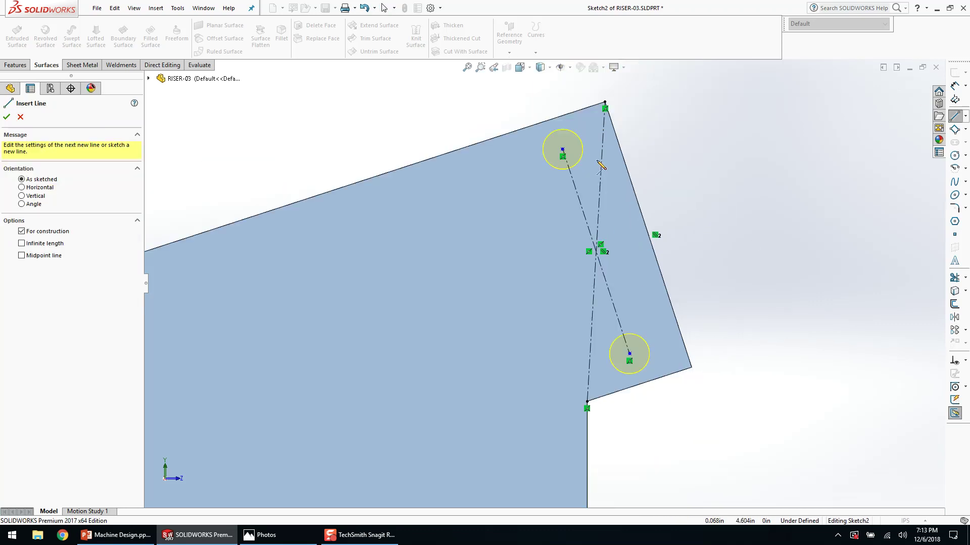
{"action": "left_click", "coordinate": [562, 150]}
{"action": "double_click", "coordinate": [553, 120]}
{"action": "left_click", "coordinate": [562, 150]}
{"action": "double_click", "coordinate": [615, 133]}
{"action": "key", "text": "Escape"}
- Make the two short construction lines equal in length, then accept the dowel holes and close the part window
{"action": "left_click", "coordinate": [585, 142]}
{"action": "left_click", "coordinate": [559, 138]}
{"action": "left_click", "coordinate": [585, 142], "text": "ctrl"}
{"action": "left_click", "coordinate": [667, 118]}
{"action": "left_click", "coordinate": [757, 205]}
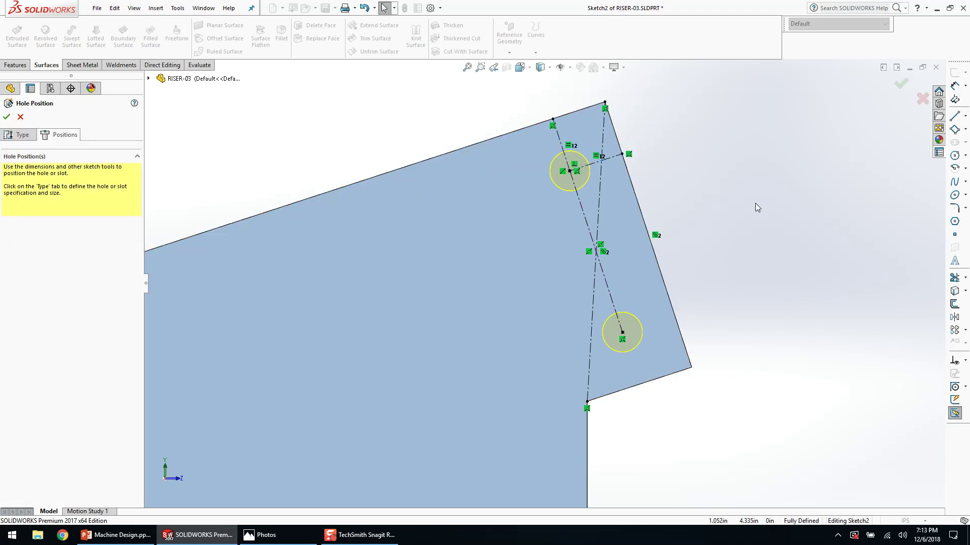
{"action": "left_click", "coordinate": [901, 84]}
{"action": "left_click", "coordinate": [935, 68]}
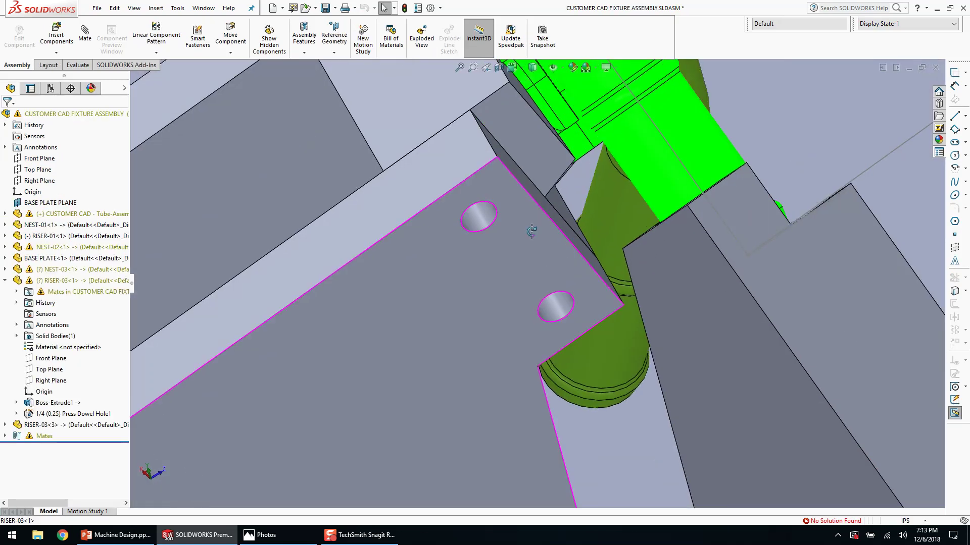
- Edit the riser plate's dowel hole feature within the assembly and open its hole positions
{"action": "middle_click_drag", "start_coordinate": [532, 232], "coordinate": [505, 138]}
{"action": "scroll", "coordinate": [571, 341], "scroll_direction": "up", "scroll_amount": 1}
{"action": "scroll", "coordinate": [572, 341], "scroll_direction": "down", "scroll_amount": 1}
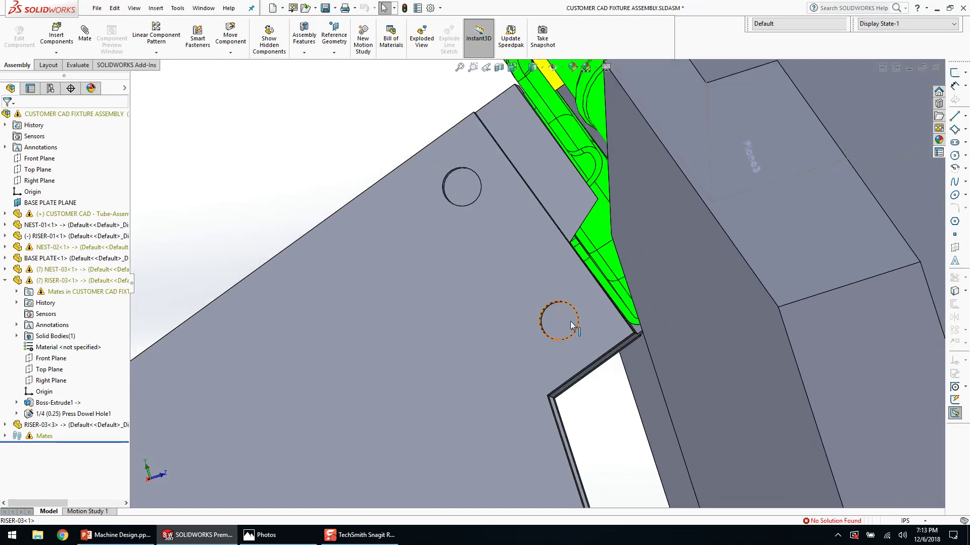
{"action": "right_click", "coordinate": [588, 325]}
{"action": "left_click", "coordinate": [545, 296]}
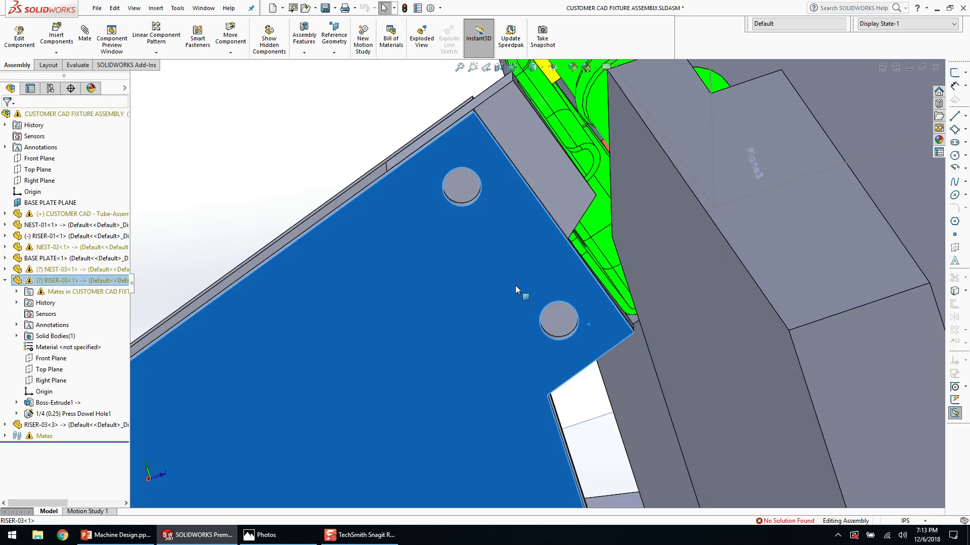
{"action": "middle_click_drag", "start_coordinate": [478, 240], "coordinate": [483, 231]}
{"action": "right_click", "coordinate": [471, 201]}
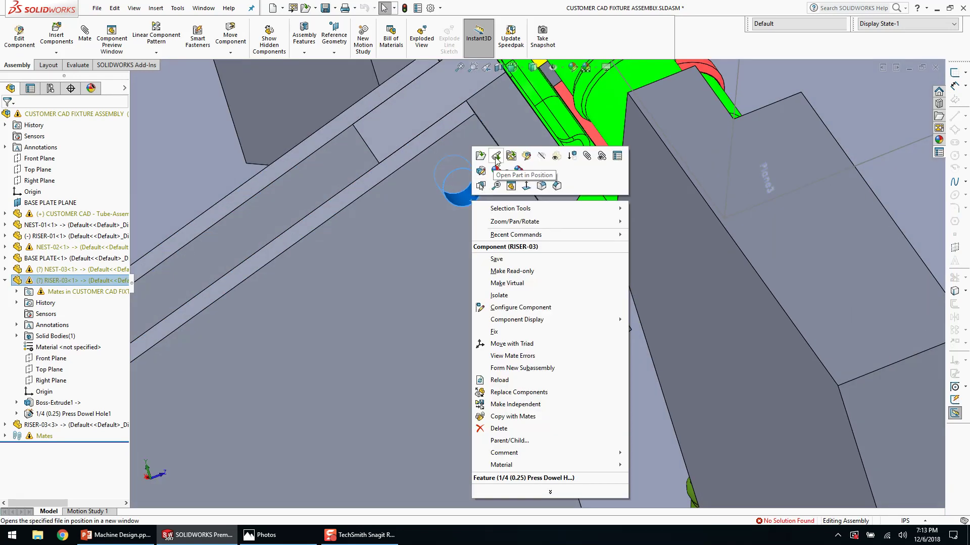
{"action": "left_click", "coordinate": [481, 171]}
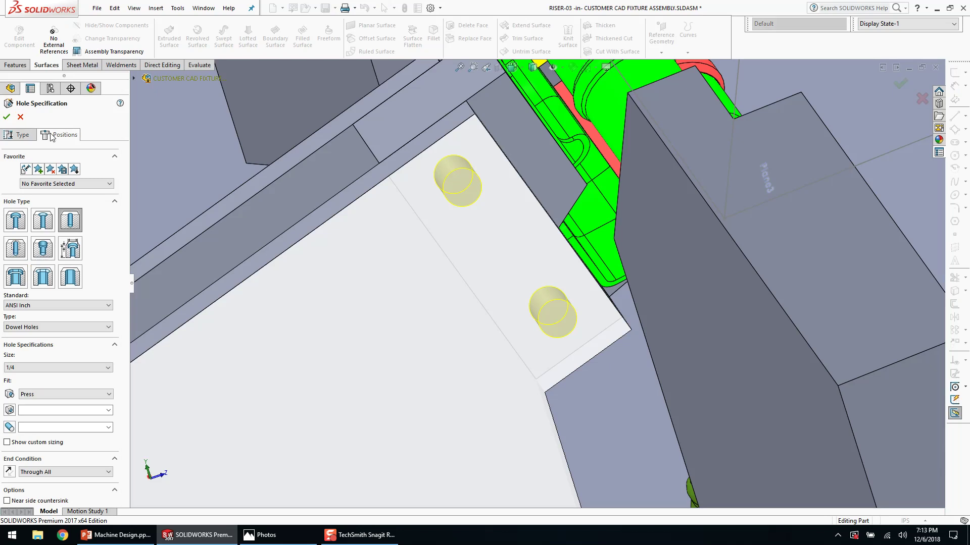
{"action": "left_click", "coordinate": [59, 134]}
- Examine the relations on the diagonal, the line between the holes and the two short construction lines
{"action": "left_click", "coordinate": [541, 374]}
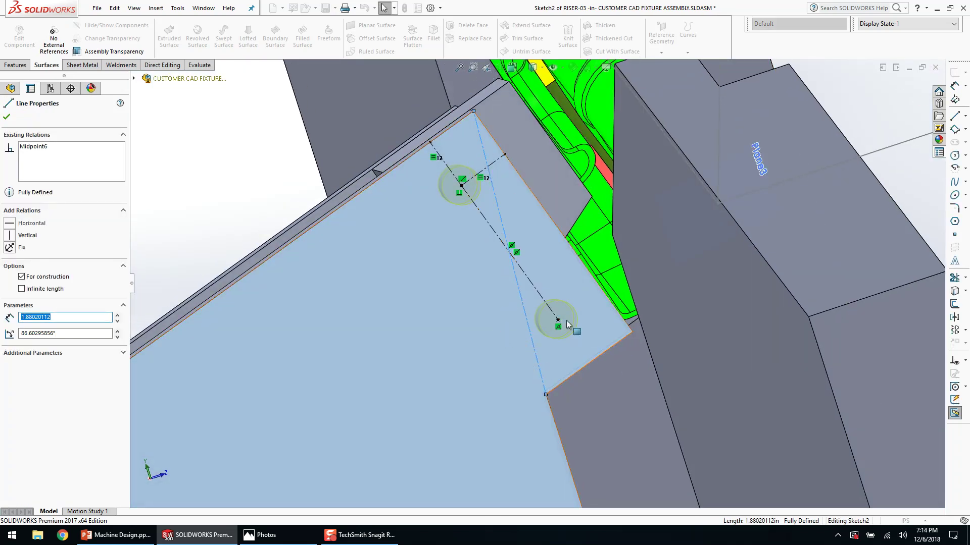
{"action": "left_click", "coordinate": [525, 271]}
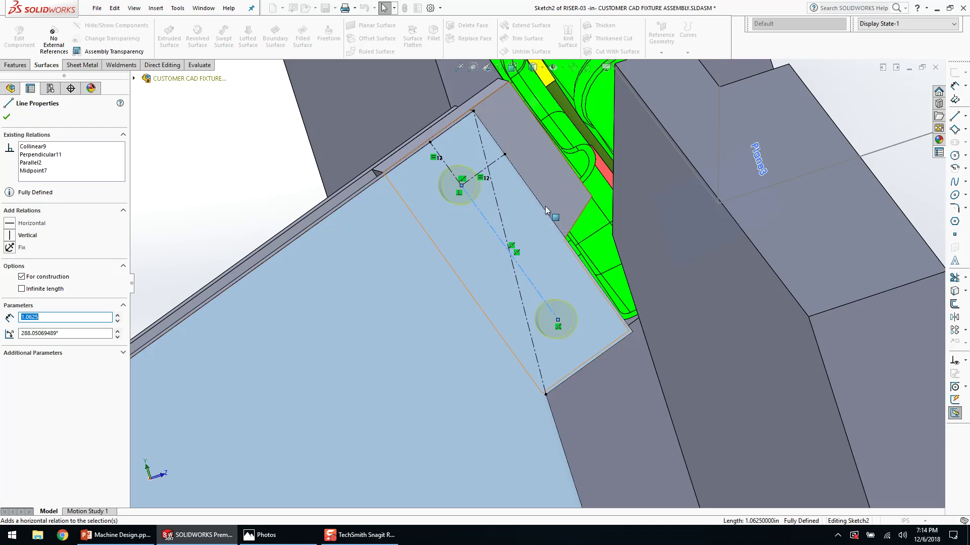
{"action": "left_click", "coordinate": [544, 208], "text": "ctrl"}
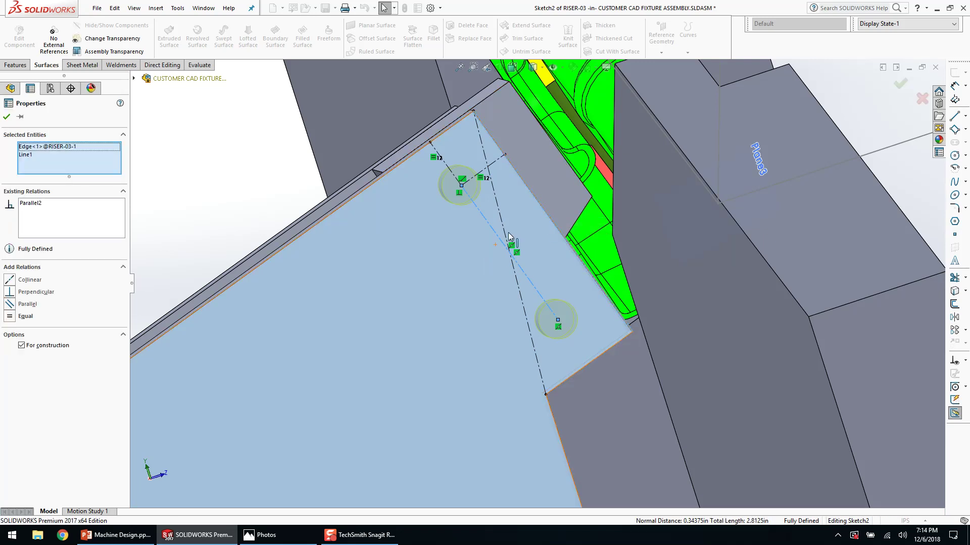
{"action": "left_click", "coordinate": [471, 179]}
{"action": "left_click", "coordinate": [451, 172], "text": "ctrl"}
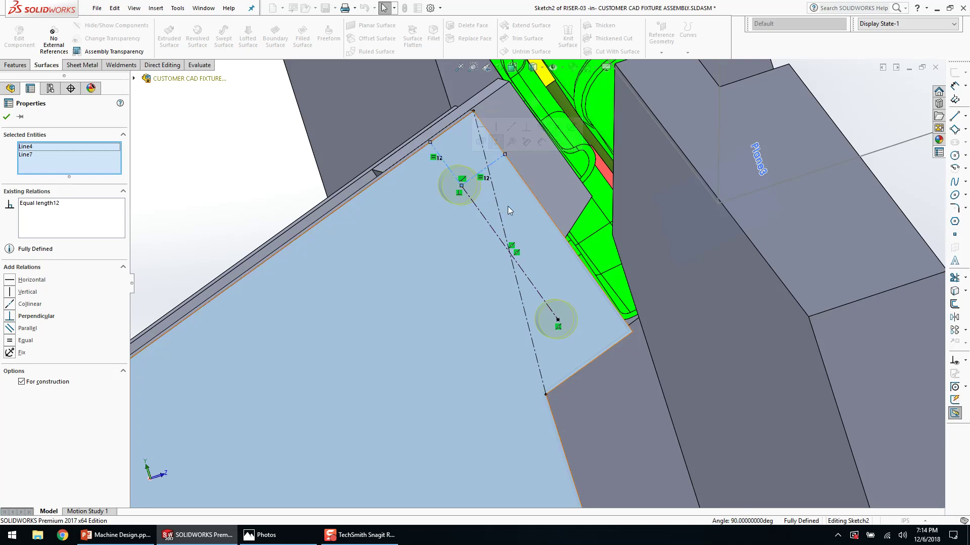
- Close the riser plate's dowel hole edit and return to editing the assembly
{"action": "key", "text": "Escape"}
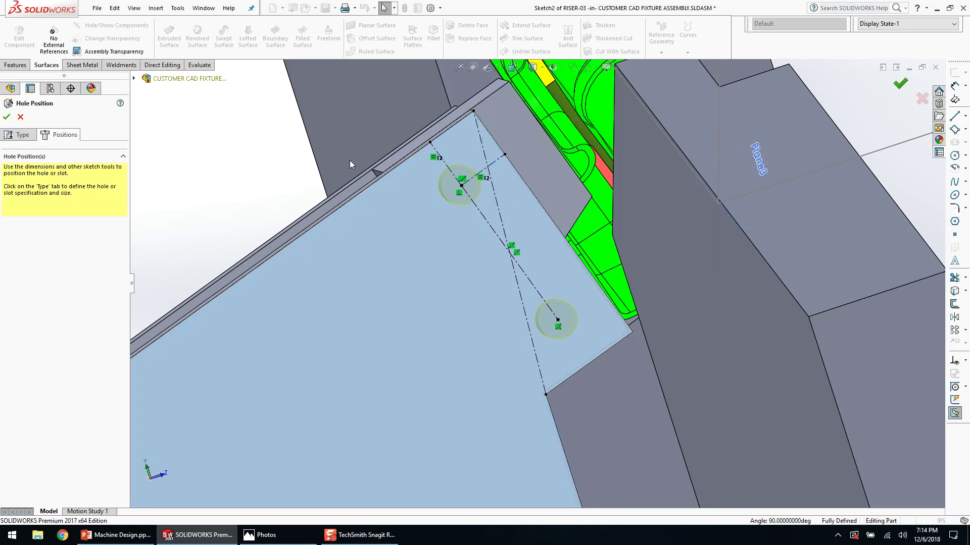
{"action": "key", "text": "Return"}
{"action": "left_click", "coordinate": [297, 162]}
{"action": "left_click", "coordinate": [19, 38]}
{"action": "middle_click_drag", "start_coordinate": [413, 226], "coordinate": [565, 276]}
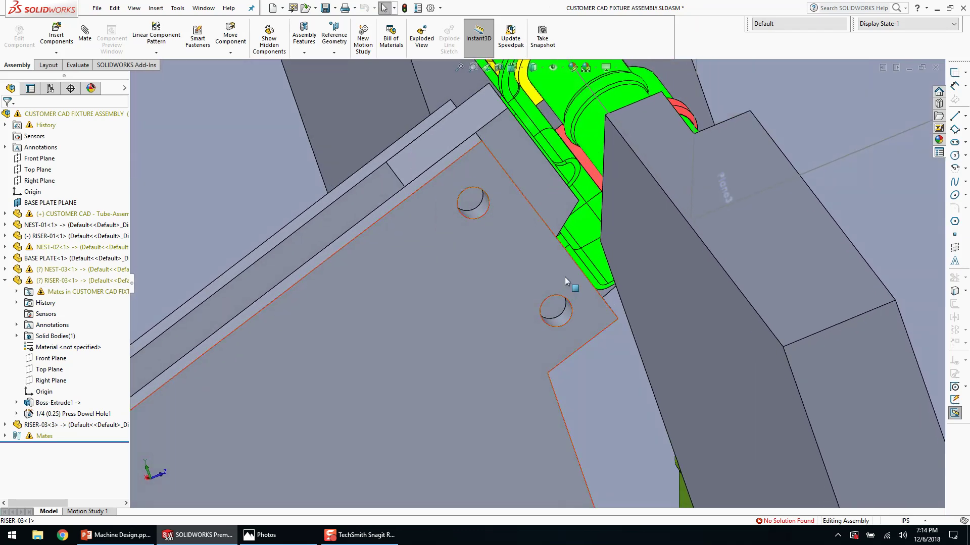
- Edit NEST-02 within the assembly and set up a 1/4 dowel hole with Clearance fit, Through All, on its face against the riser
{"action": "left_click", "coordinate": [520, 167]}
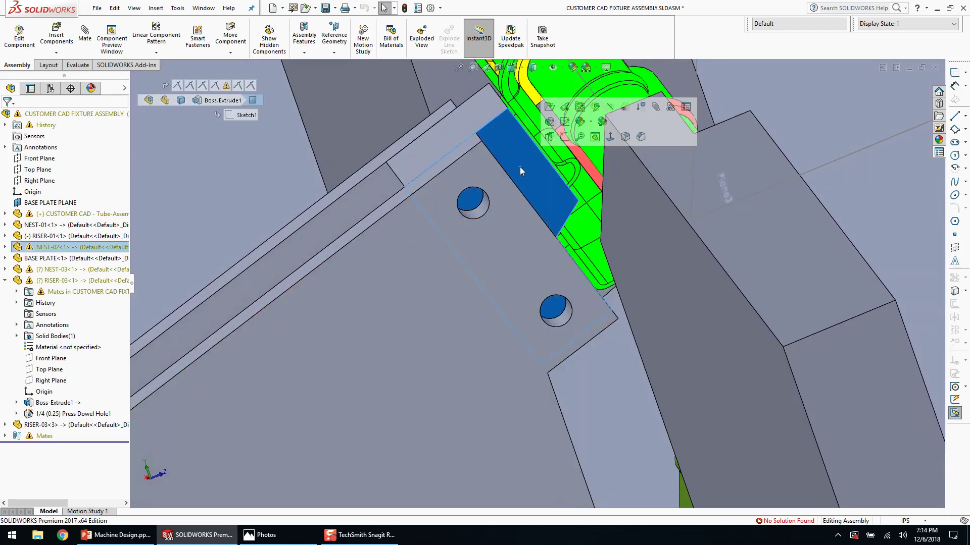
{"action": "left_click", "coordinate": [566, 138]}
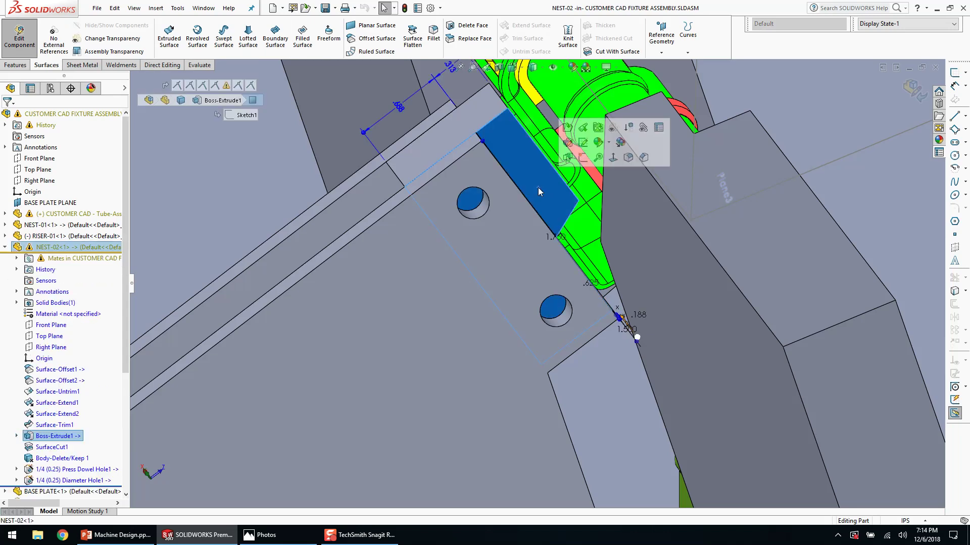
{"action": "key", "text": "h"}
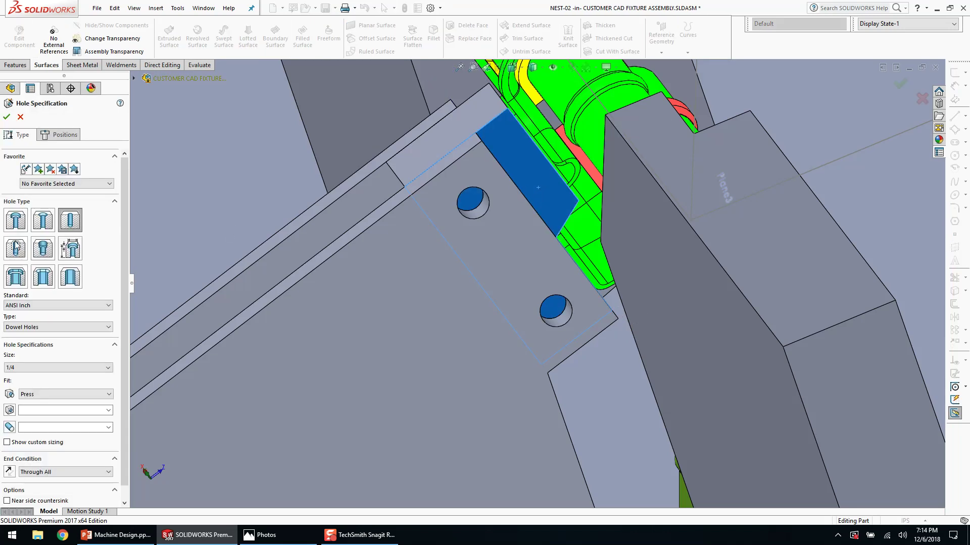
{"action": "left_click", "coordinate": [49, 470]}
{"action": "left_click", "coordinate": [56, 410]}
{"action": "left_click", "coordinate": [56, 395]}
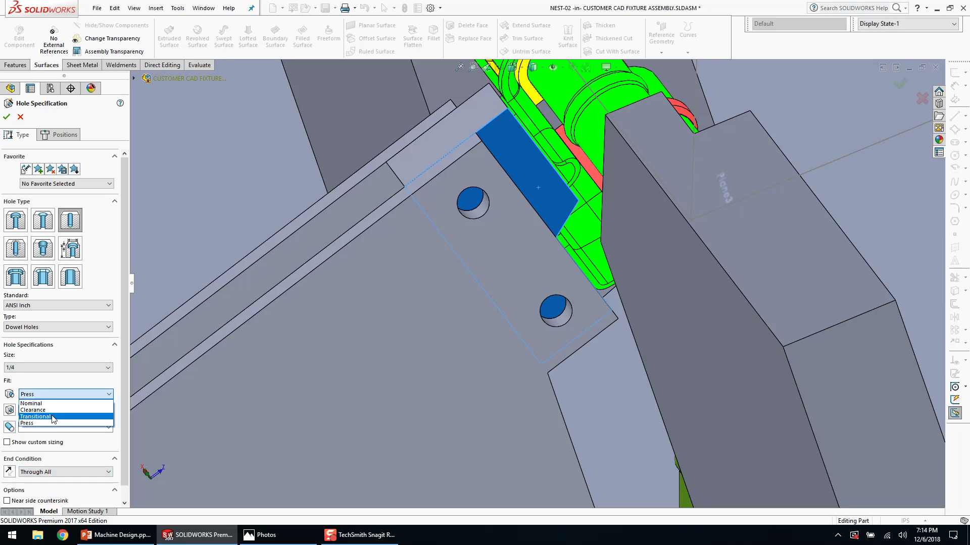
{"action": "left_click", "coordinate": [54, 411]}
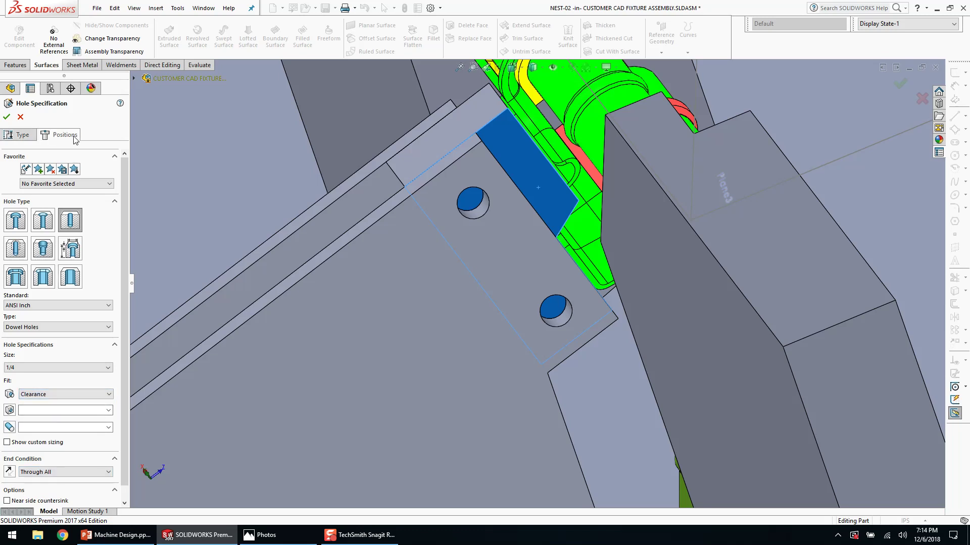
- Place the clearance dowel holes on the nest block at the centers of the riser's two dowel holes and accept them
{"action": "left_click", "coordinate": [72, 137]}
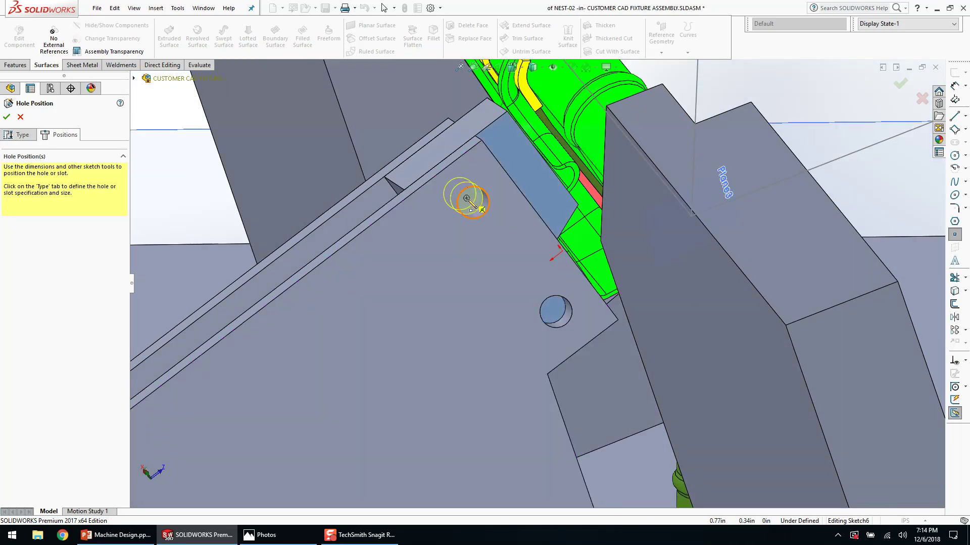
{"action": "left_click", "coordinate": [467, 198]}
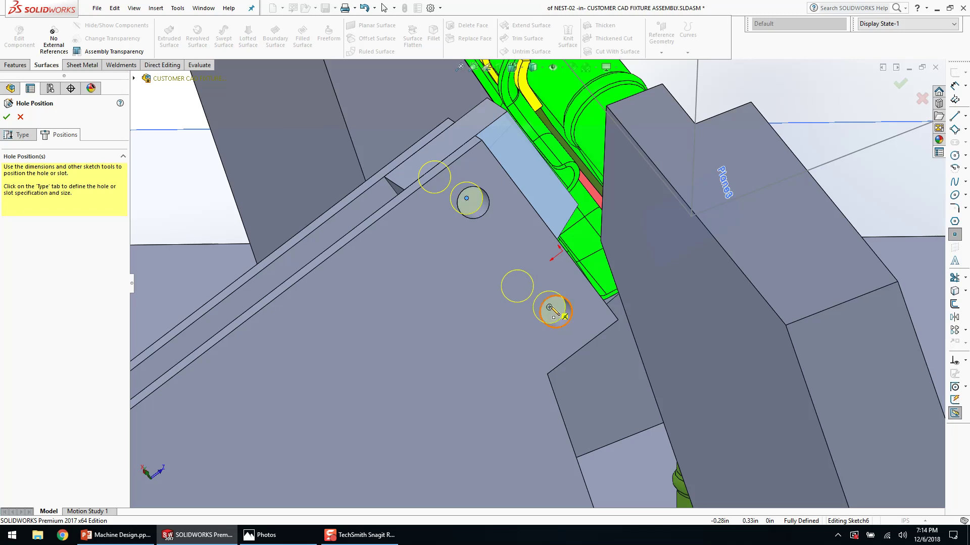
{"action": "right_click", "coordinate": [549, 309]}
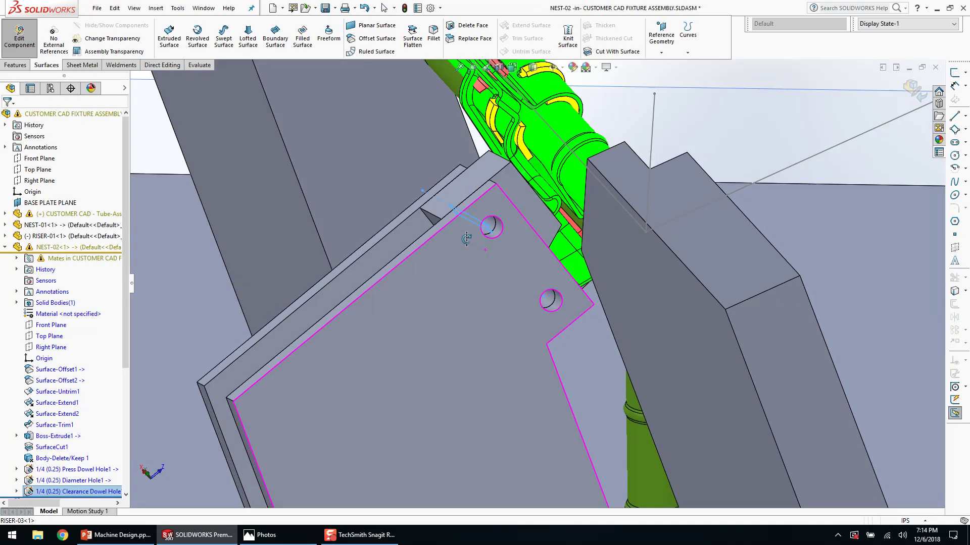
- Examine from several angles how the nest block's new holes line up with the riser plate's dowel holes
{"action": "scroll", "coordinate": [525, 243], "scroll_direction": "down", "scroll_amount": 3}
{"action": "middle_click_drag", "start_coordinate": [523, 243], "coordinate": [493, 236]}
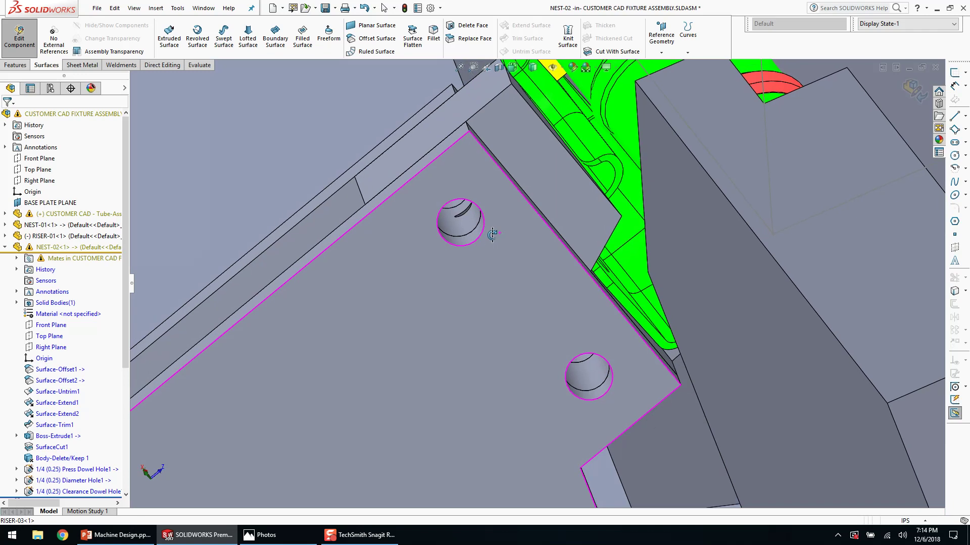
{"action": "scroll", "coordinate": [507, 202], "scroll_direction": "up", "scroll_amount": 1}
{"action": "left_click", "coordinate": [511, 183]}
{"action": "middle_click_drag", "start_coordinate": [511, 182], "coordinate": [497, 268]}
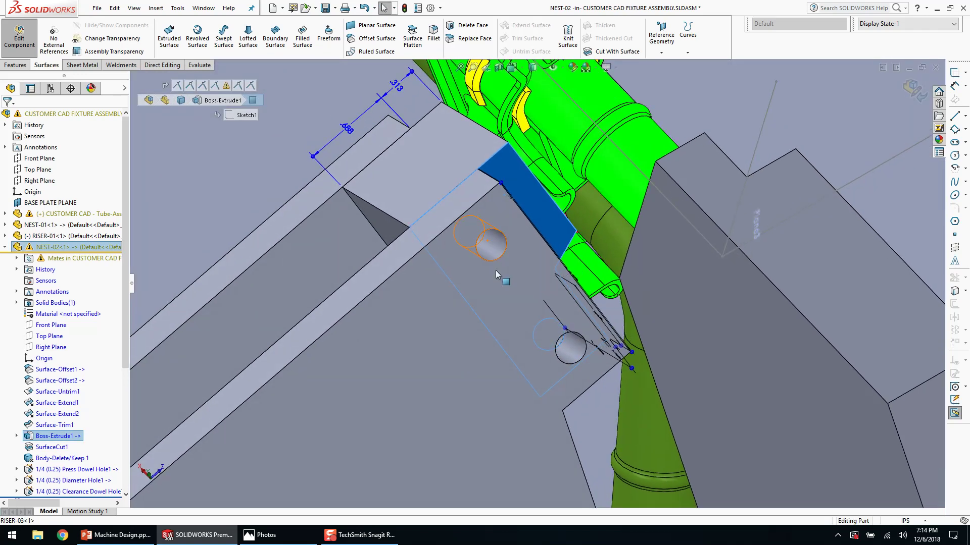
{"action": "key", "text": "Escape"}
{"action": "middle_click_drag", "start_coordinate": [492, 283], "coordinate": [469, 218]}
{"action": "scroll", "coordinate": [489, 280], "scroll_direction": "down", "scroll_amount": 1}
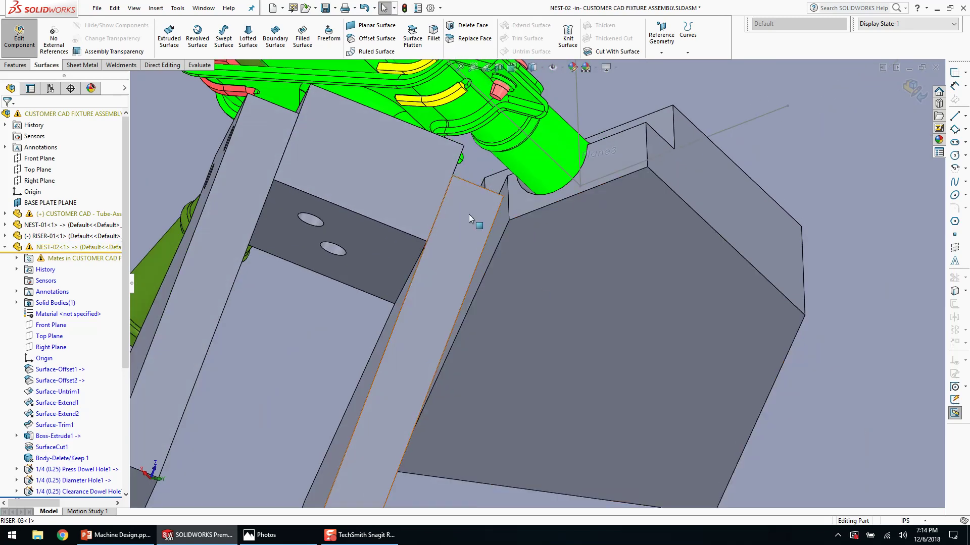
{"action": "middle_click_drag", "start_coordinate": [365, 184], "coordinate": [540, 271]}
{"action": "scroll", "coordinate": [568, 254], "scroll_direction": "down", "scroll_amount": 2}
- Edit the RISER-03 plate within the assembly and select its outer face around the two dowel holes
{"action": "right_click", "coordinate": [541, 272]}
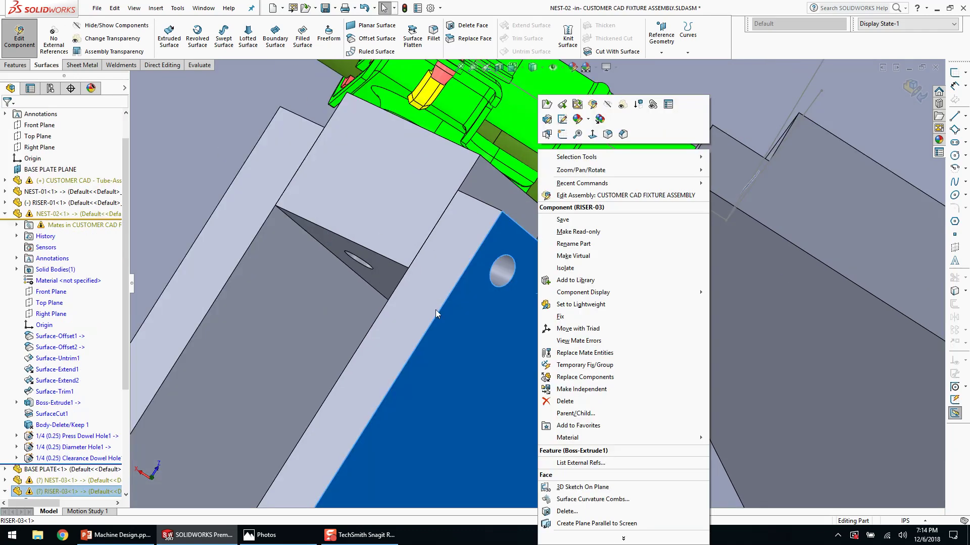
{"action": "left_click", "coordinate": [389, 288]}
{"action": "left_click", "coordinate": [496, 325]}
{"action": "left_click", "coordinate": [561, 278]}
{"action": "scroll", "coordinate": [545, 309], "scroll_direction": "down", "scroll_amount": 3}
{"action": "mouse_move", "coordinate": [544, 309]}
{"action": "middle_mouse_down"}
{"action": "mouse_move", "coordinate": [523, 309]}
{"action": "mouse_move", "coordinate": [531, 314]}
{"action": "middle_mouse_up"}
- Set up a 1/4 Screw Clearances hole in ANSI Inch with Normal fit and a Through All end condition
{"action": "key", "text": "h"}
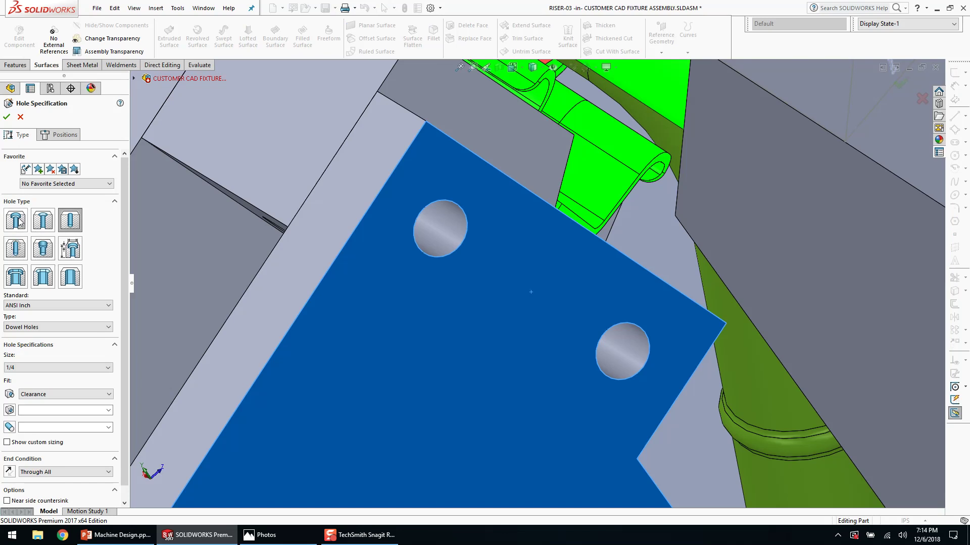
{"action": "left_click", "coordinate": [16, 221]}
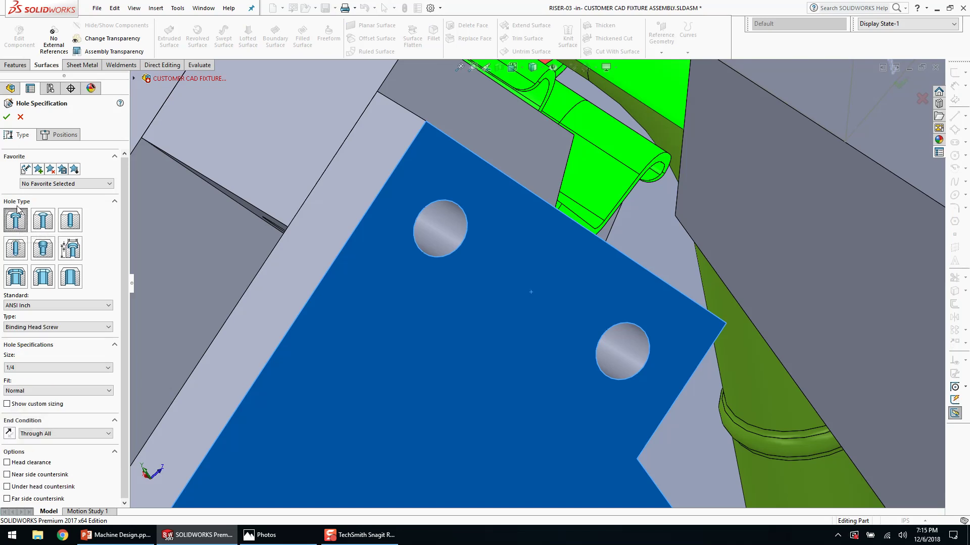
{"action": "left_click", "coordinate": [70, 220]}
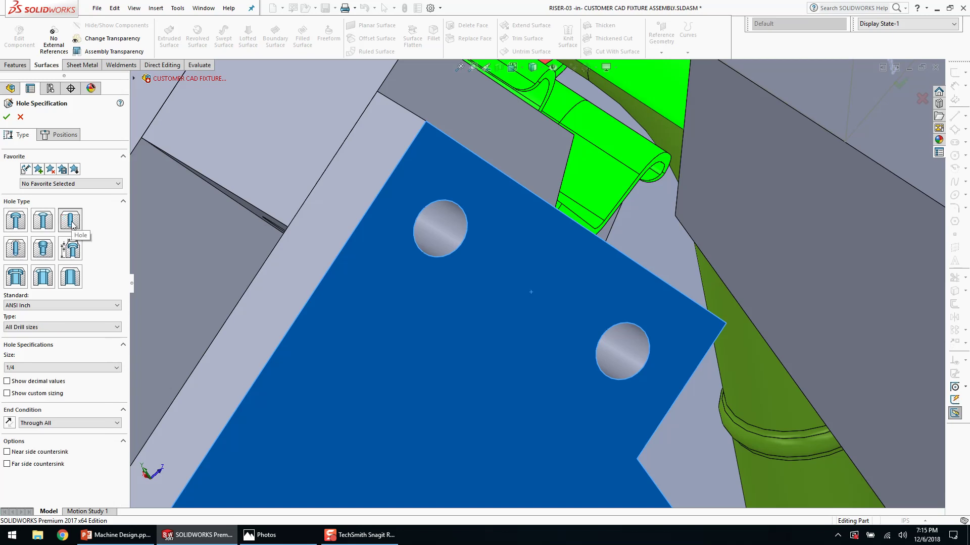
{"action": "left_click", "coordinate": [56, 326]}
{"action": "left_click", "coordinate": [57, 327]}
{"action": "left_click", "coordinate": [56, 326]}
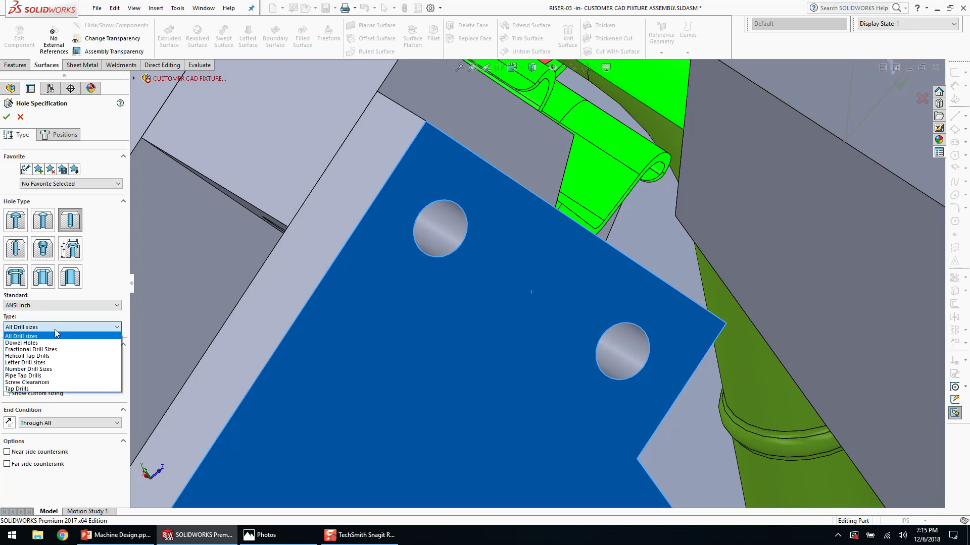
{"action": "left_click", "coordinate": [57, 382]}
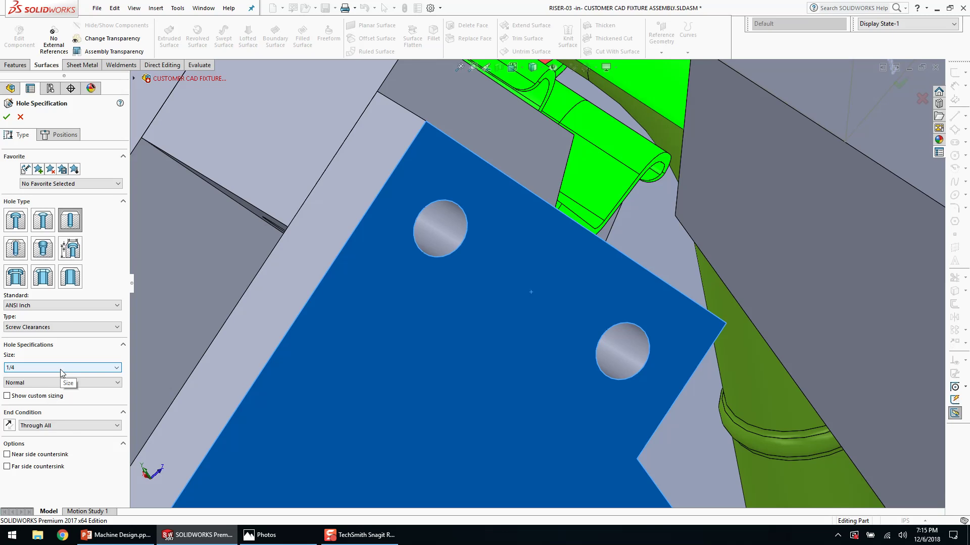
- Place the screw clearance hole between the dowel holes and draw a construction line joining the two dowel hole centers
{"action": "left_click", "coordinate": [64, 137]}
{"action": "left_click", "coordinate": [543, 292]}
{"action": "middle_click_drag", "start_coordinate": [543, 291], "coordinate": [505, 282]}
{"action": "key", "text": "l"}
{"action": "left_click_drag", "start_coordinate": [429, 227], "coordinate": [640, 352]}
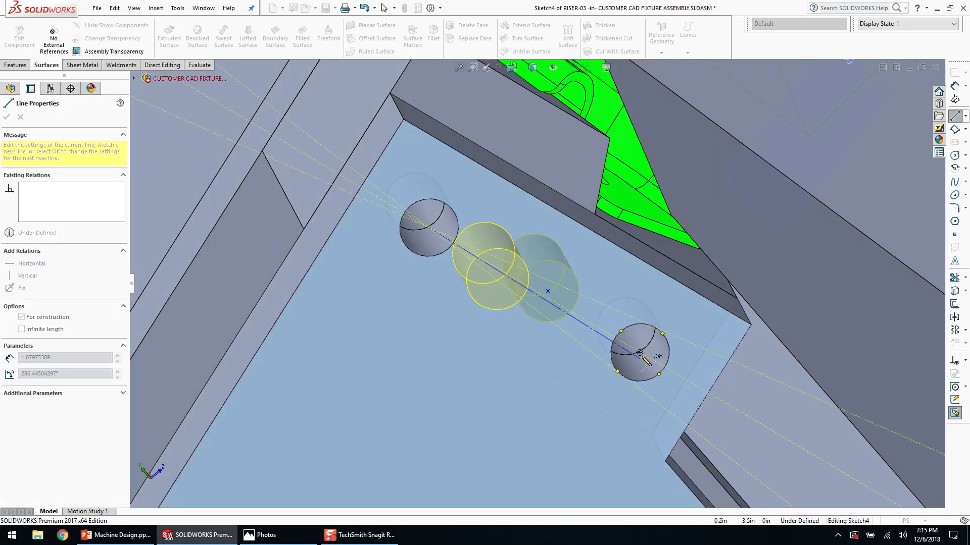
{"action": "key", "text": "Escape"}
- Move the screw clearance hole onto the construction line's midpoint and accept the hole
{"action": "left_click", "coordinate": [548, 293]}
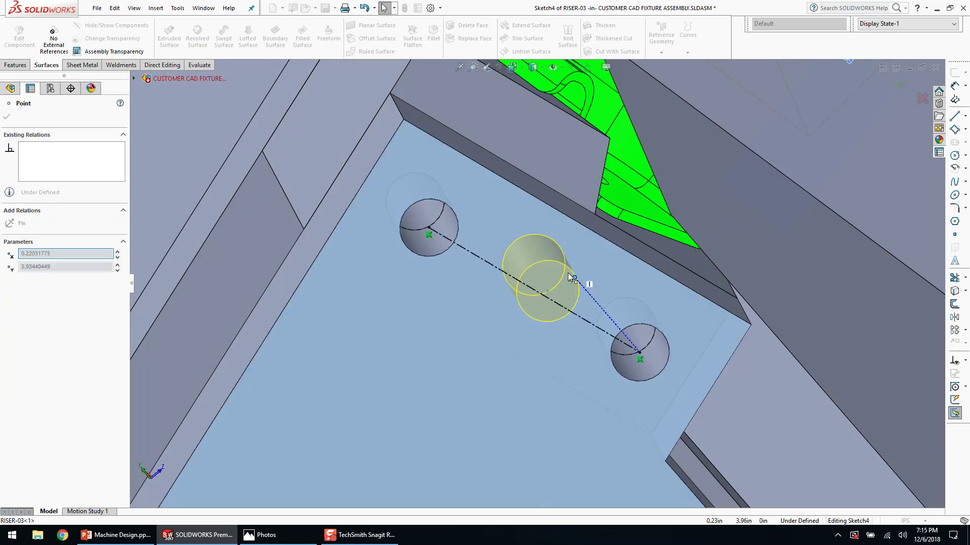
{"action": "left_click_drag", "start_coordinate": [536, 293], "coordinate": [535, 292]}
{"action": "scroll", "coordinate": [537, 345], "scroll_direction": "up", "scroll_amount": 3}
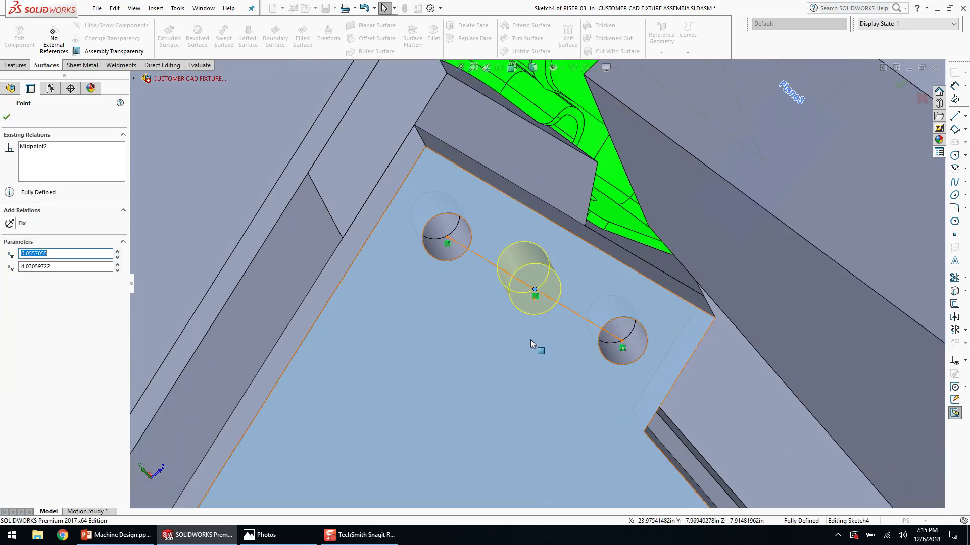
{"action": "key", "text": "Escape"}
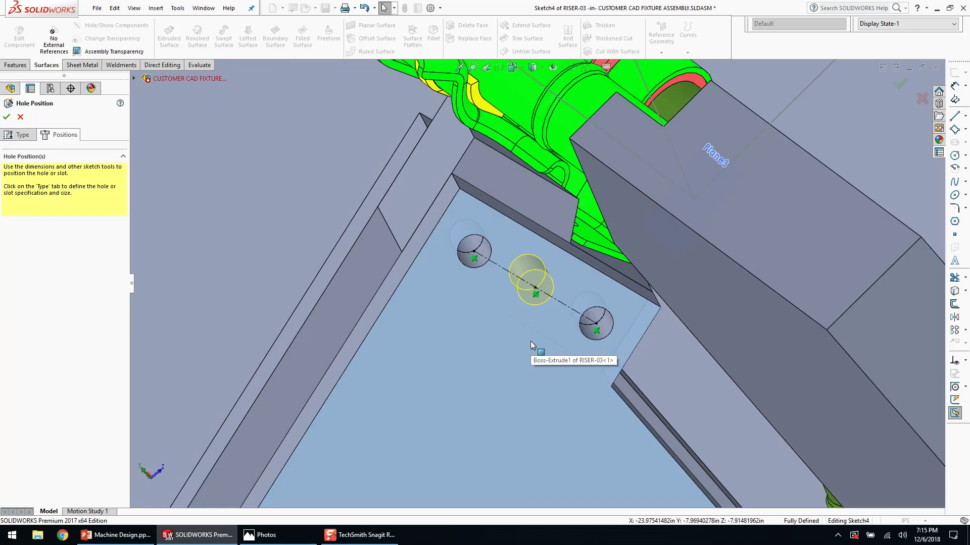
{"action": "left_click", "coordinate": [6, 117]}
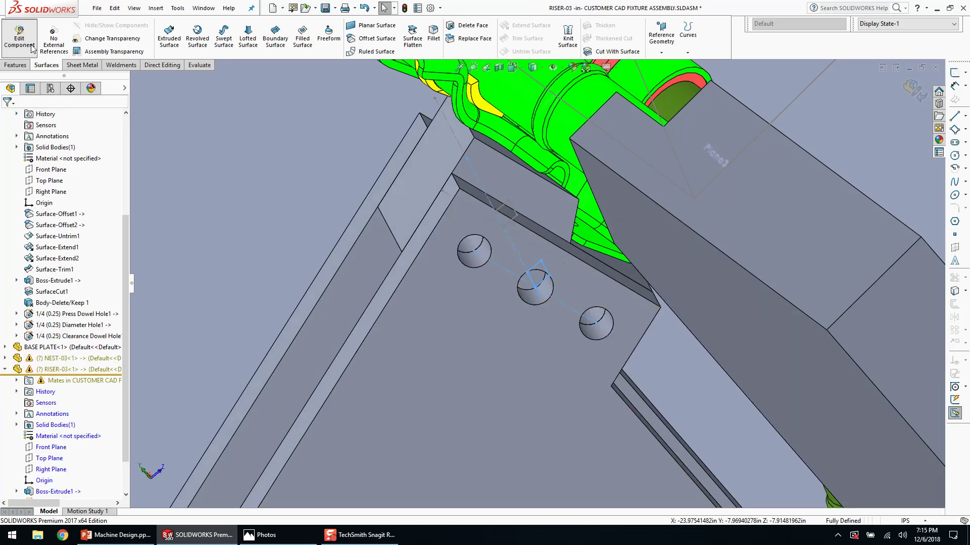
- Leave the riser plate edit and edit NEST-02 within the assembly, selecting its face behind the middle hole
{"action": "left_click", "coordinate": [31, 49]}
{"action": "scroll", "coordinate": [558, 274], "scroll_direction": "down", "scroll_amount": 3}
{"action": "middle_click_drag", "start_coordinate": [553, 270], "coordinate": [537, 263]}
{"action": "right_click", "coordinate": [514, 281]}
{"action": "left_click", "coordinate": [568, 190]}
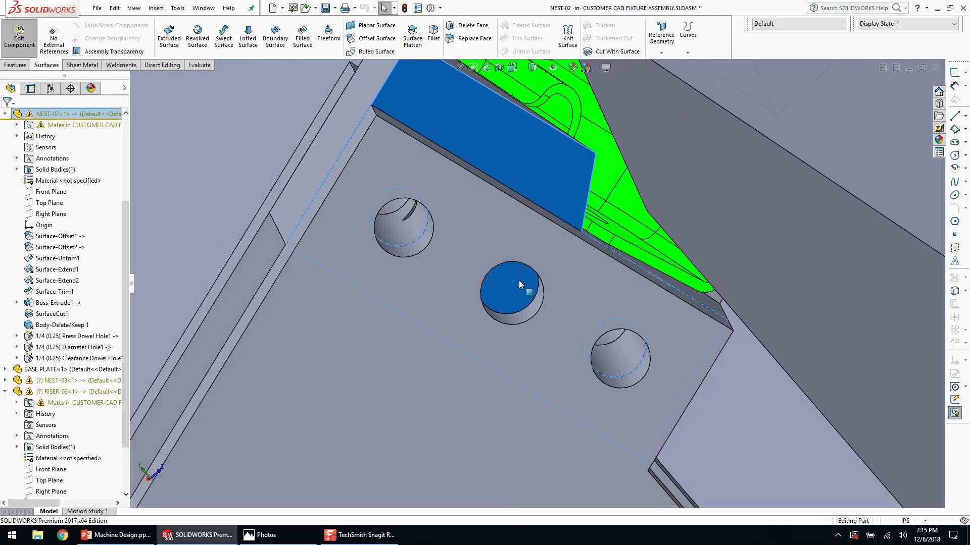
{"action": "left_click", "coordinate": [518, 280]}
- Set up a 1/4-20 Bottoming Tapped Hole, Blind 0.650 in deep, with a Blind (2 * DIA) thread 0.500 in deep
{"action": "key", "text": "h"}
{"action": "left_click", "coordinate": [11, 249]}
{"action": "left_click", "coordinate": [60, 367]}
{"action": "scroll", "coordinate": [45, 412], "scroll_direction": "down", "scroll_amount": 3}
{"action": "scroll", "coordinate": [43, 422], "scroll_direction": "down", "scroll_amount": 3}
{"action": "left_click", "coordinate": [45, 387]}
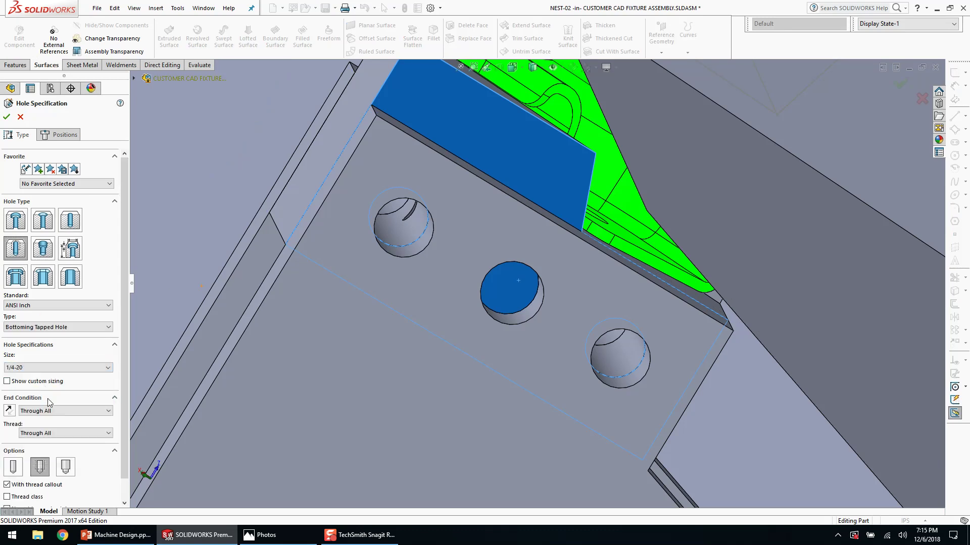
{"action": "left_click", "coordinate": [58, 412]}
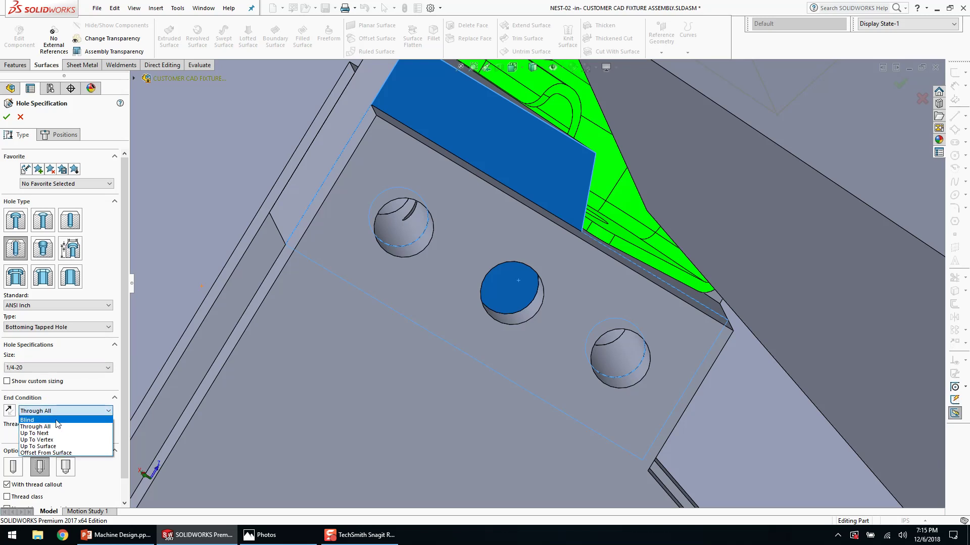
{"action": "left_click", "coordinate": [57, 421]}
{"action": "scroll", "coordinate": [120, 477], "scroll_direction": "down", "scroll_amount": 3}
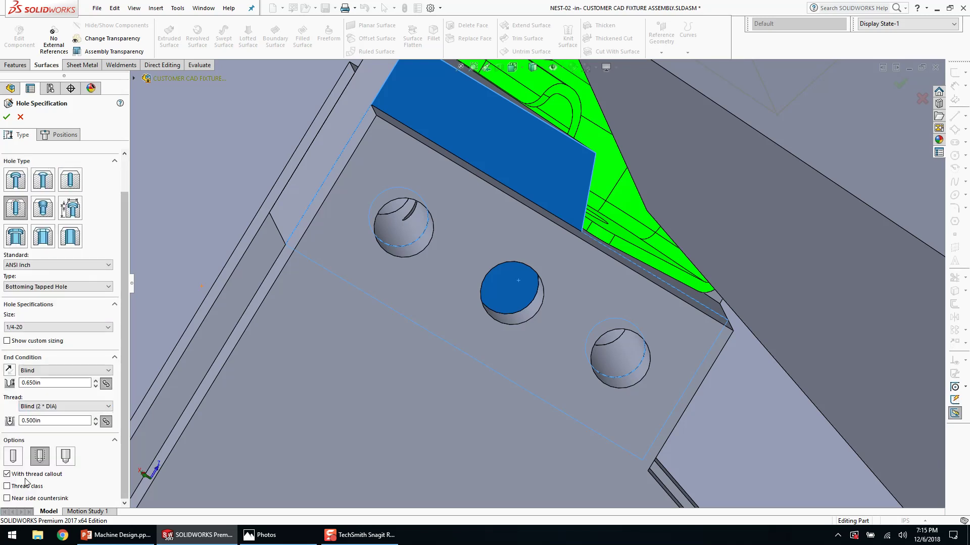
- Place the tapped hole behind the riser's middle clearance hole, accept it and return to editing the assembly
{"action": "left_click", "coordinate": [56, 140]}
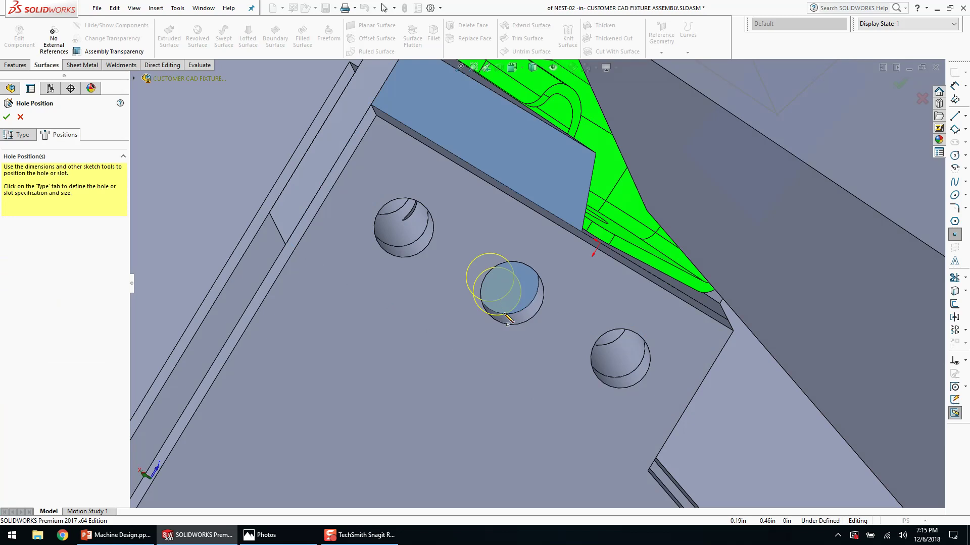
{"action": "key", "text": "Return"}
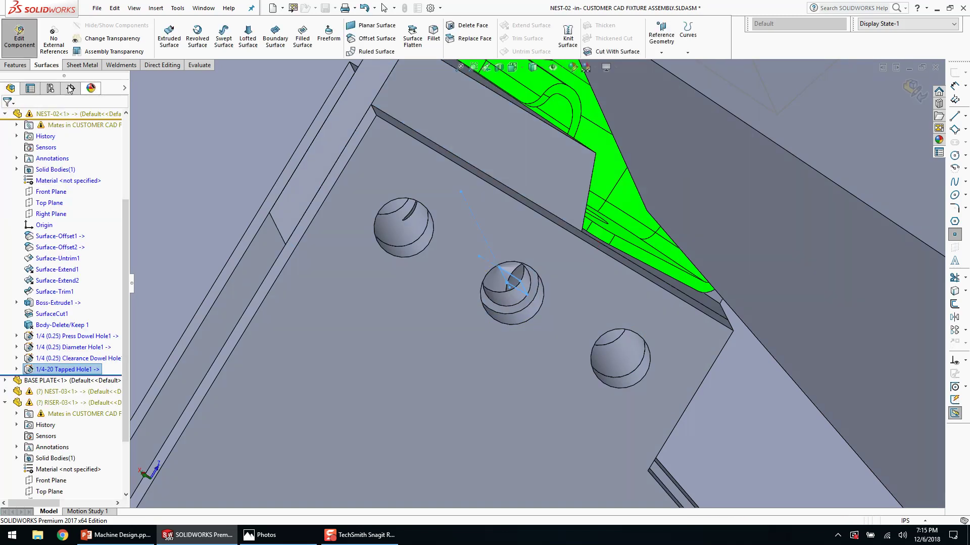
{"action": "left_click", "coordinate": [19, 38]}
- Open NEST-02 in its own window and check the tapped hole's position relative to the pocket and other holes
{"action": "left_click", "coordinate": [496, 165]}
{"action": "left_click", "coordinate": [526, 105]}
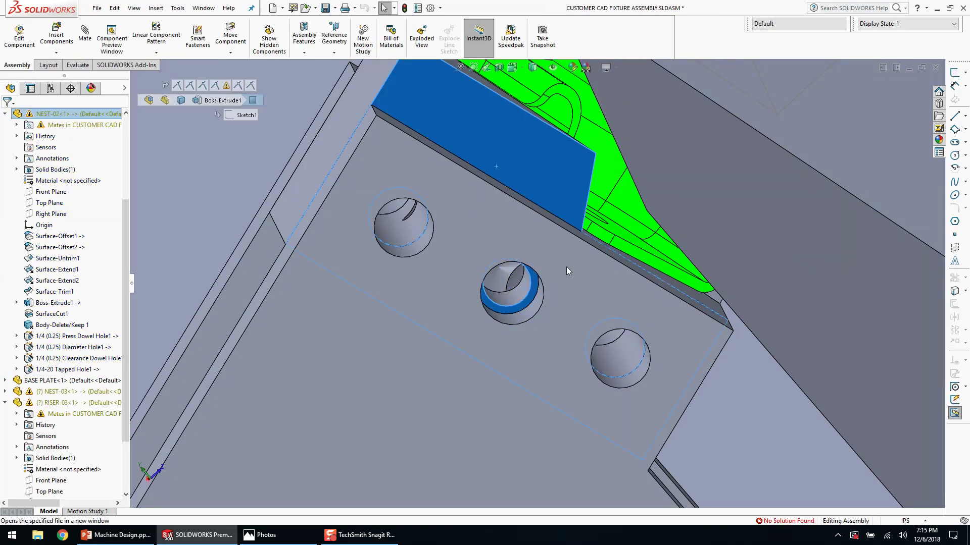
{"action": "mouse_move", "coordinate": [500, 240]}
{"action": "middle_mouse_down"}
{"action": "mouse_move", "coordinate": [453, 384]}
{"action": "mouse_move", "coordinate": [491, 361]}
{"action": "mouse_move", "coordinate": [500, 250]}
{"action": "mouse_move", "coordinate": [497, 314]}
{"action": "mouse_move", "coordinate": [500, 255]}
{"action": "mouse_move", "coordinate": [487, 222]}
{"action": "mouse_move", "coordinate": [466, 268]}
{"action": "mouse_move", "coordinate": [450, 266]}
{"action": "mouse_move", "coordinate": [498, 259]}
{"action": "mouse_move", "coordinate": [476, 187]}
{"action": "mouse_move", "coordinate": [432, 188]}
{"action": "mouse_move", "coordinate": [378, 134]}
{"action": "middle_mouse_up"}
{"action": "scroll", "coordinate": [493, 233], "scroll_direction": "down", "scroll_amount": 3}
{"action": "double_click", "coordinate": [450, 265]}
{"action": "scroll", "coordinate": [432, 188], "scroll_direction": "up", "scroll_amount": 2}
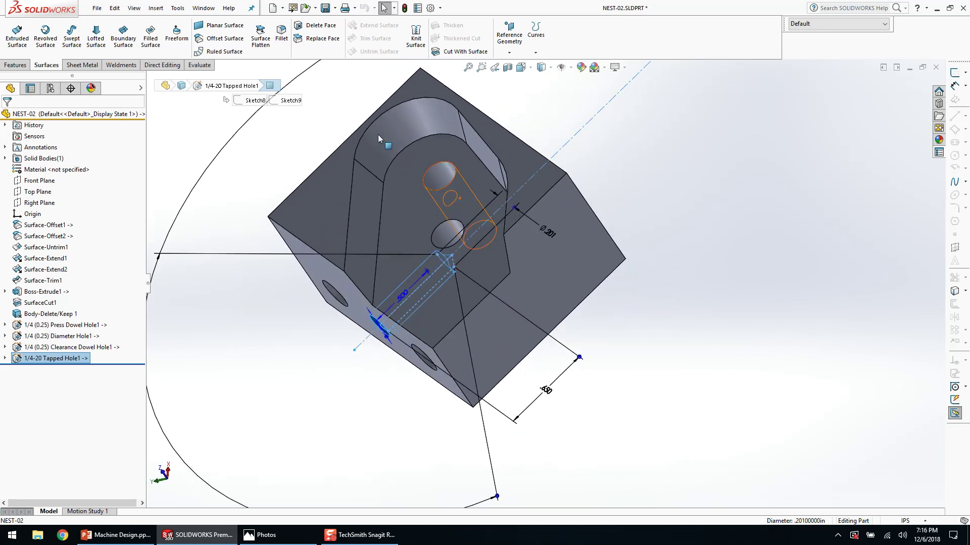
{"action": "left_click", "coordinate": [288, 177]}
{"action": "scroll", "coordinate": [288, 191], "scroll_direction": "up", "scroll_amount": 1}
{"action": "middle_click_drag", "start_coordinate": [287, 193], "coordinate": [289, 186]}
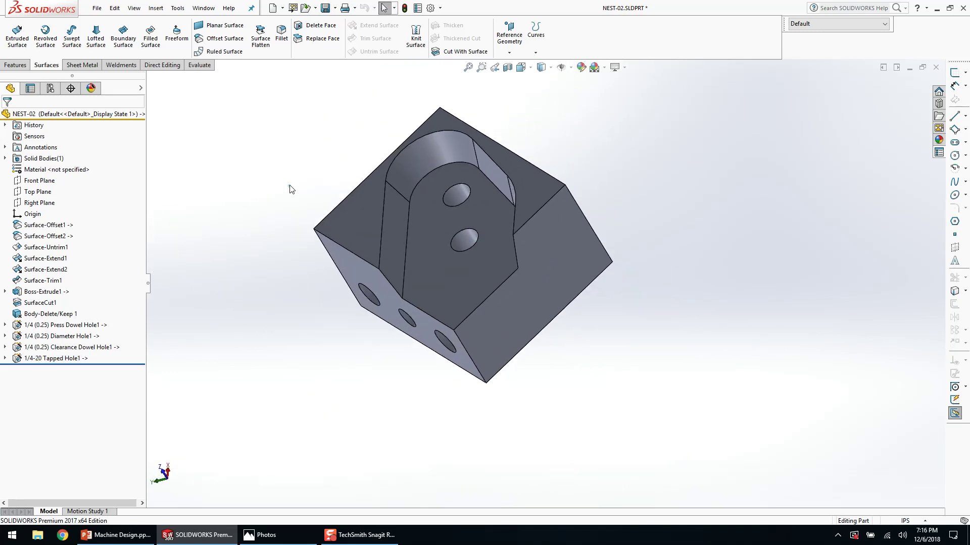
- Create a reference plane midway between the nest block's two opposite outer faces that carry the dowel holes
{"action": "left_click", "coordinate": [39, 203]}
{"action": "left_click", "coordinate": [343, 264]}
{"action": "middle_click_drag", "start_coordinate": [343, 265], "coordinate": [298, 283]}
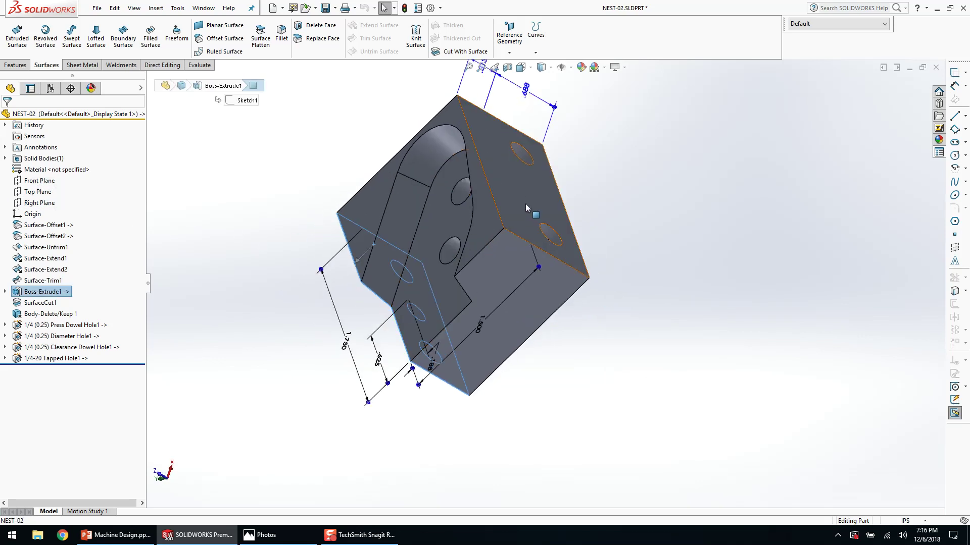
{"action": "left_click", "coordinate": [526, 197], "text": "ctrl"}
{"action": "left_click", "coordinate": [517, 46]}
{"action": "left_click", "coordinate": [522, 65]}
{"action": "left_click", "coordinate": [900, 84]}
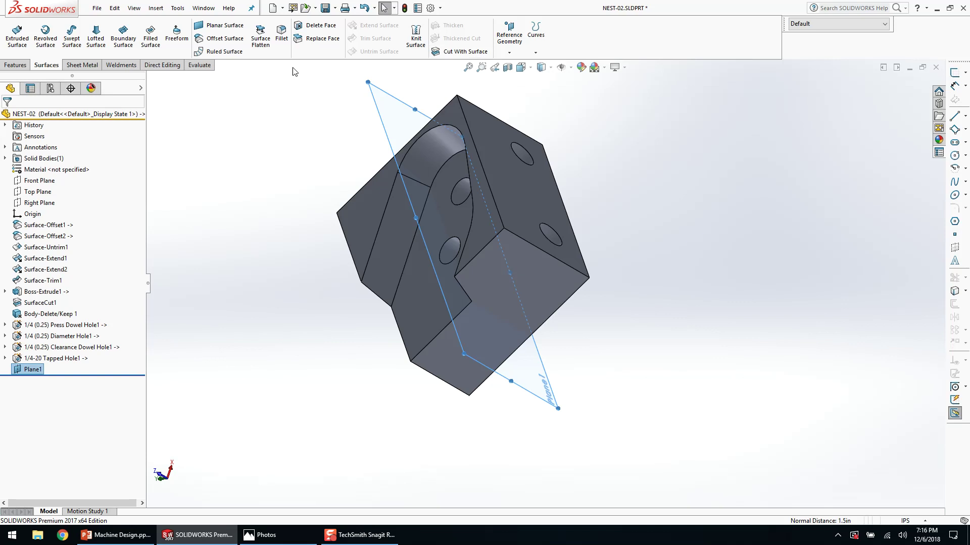
- Mirror the 1/4-20 tapped hole across the mid-plane onto the nest block's opposite side and return to the assembly
{"action": "left_click", "coordinate": [23, 64]}
{"action": "left_click", "coordinate": [367, 52]}
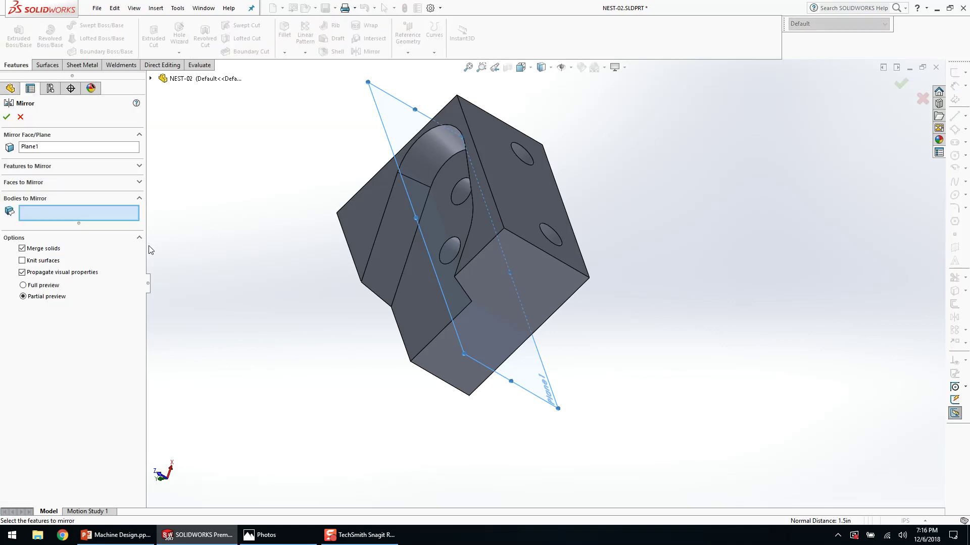
{"action": "left_click", "coordinate": [35, 167]}
{"action": "middle_click_drag", "start_coordinate": [231, 282], "coordinate": [409, 277]}
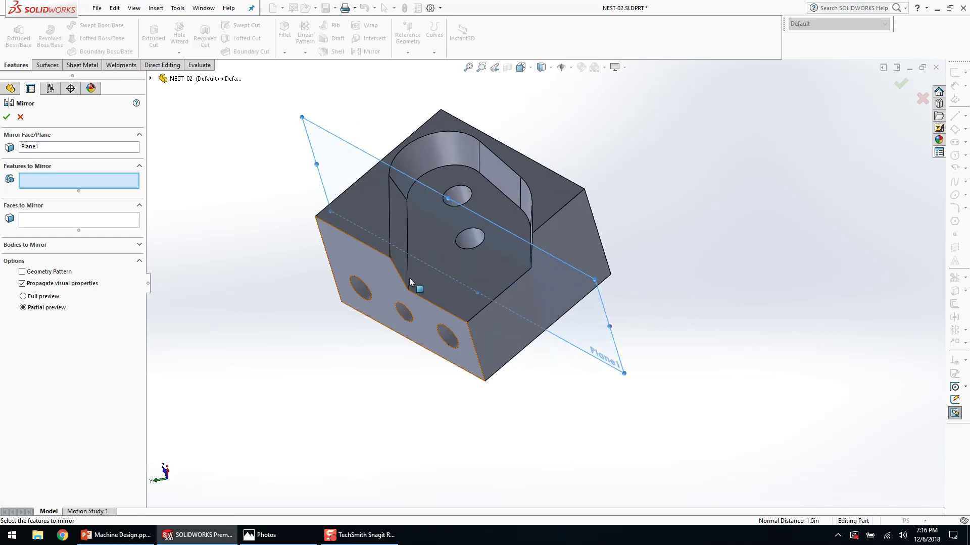
{"action": "scroll", "coordinate": [414, 303], "scroll_direction": "down", "scroll_amount": 3}
{"action": "left_click", "coordinate": [381, 316]}
{"action": "middle_click_drag", "start_coordinate": [382, 316], "coordinate": [738, 185]}
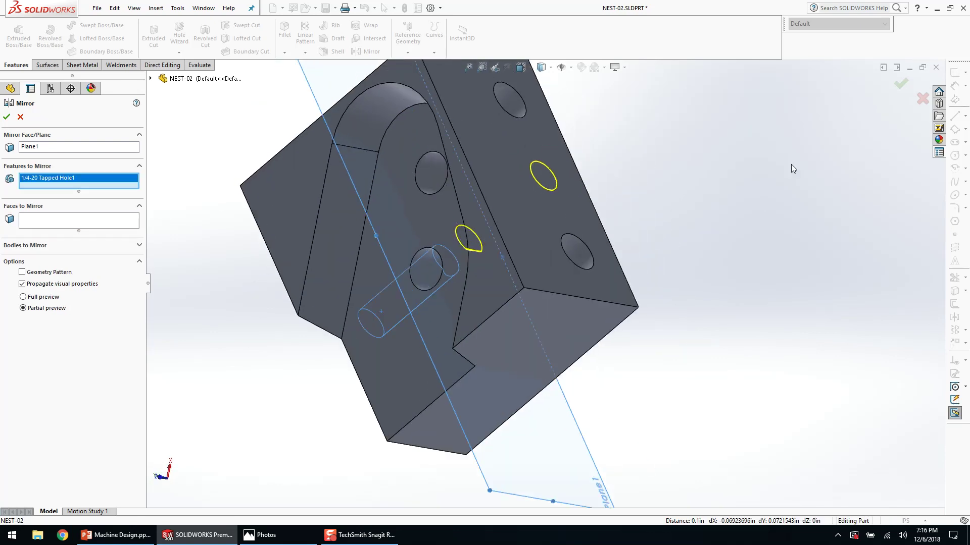
{"action": "left_click", "coordinate": [899, 85]}
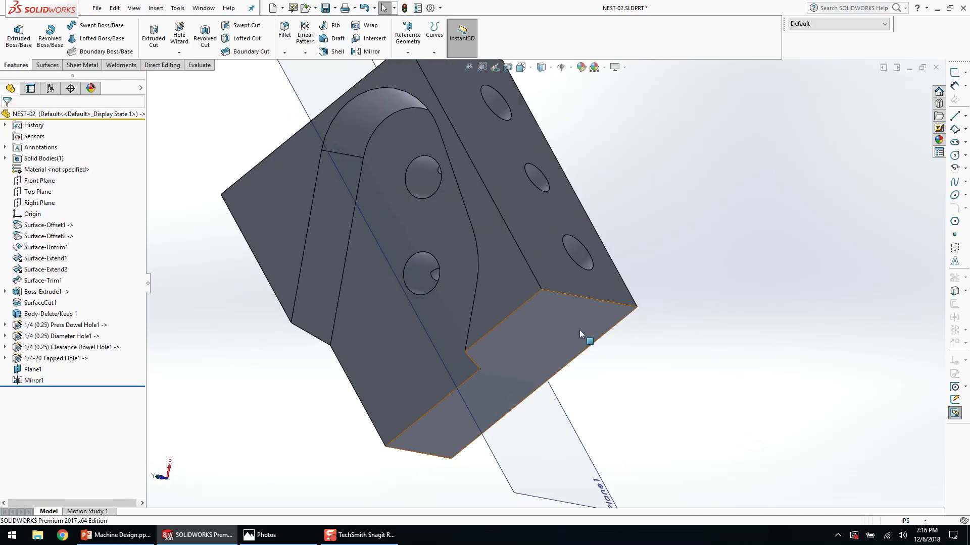
{"action": "right_click", "coordinate": [547, 415]}
{"action": "left_click", "coordinate": [592, 390]}
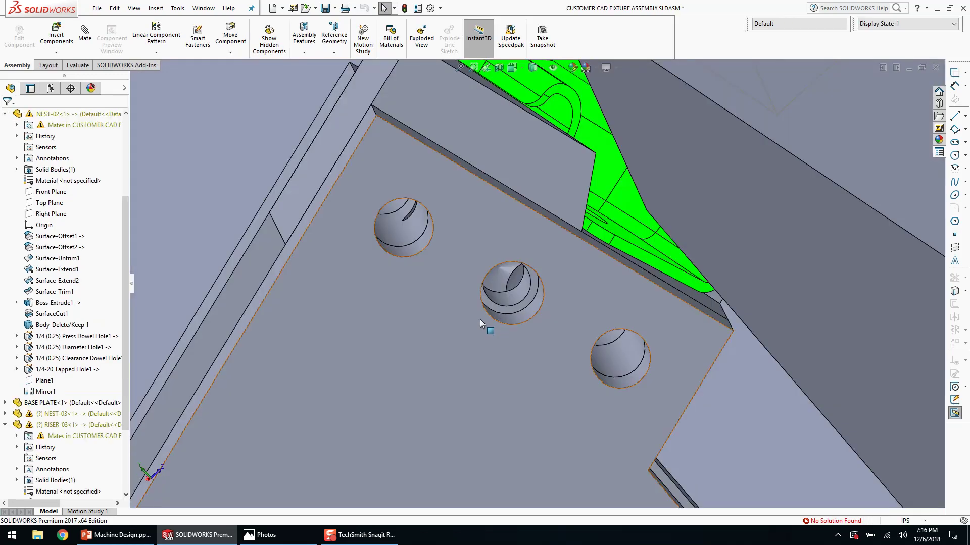
- Check the hole ends of both riser plates in the assembly and open RISER-03 in its own window
{"action": "scroll", "coordinate": [480, 319], "scroll_direction": "up", "scroll_amount": 2}
{"action": "middle_click_drag", "start_coordinate": [486, 304], "coordinate": [586, 402]}
{"action": "scroll", "coordinate": [516, 363], "scroll_direction": "up", "scroll_amount": 3}
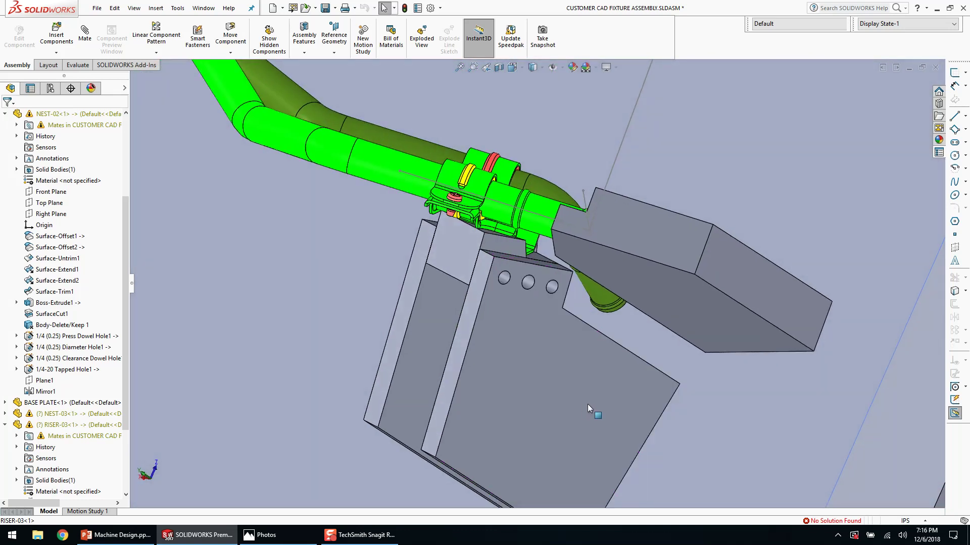
{"action": "scroll", "coordinate": [585, 402], "scroll_direction": "up", "scroll_amount": 3}
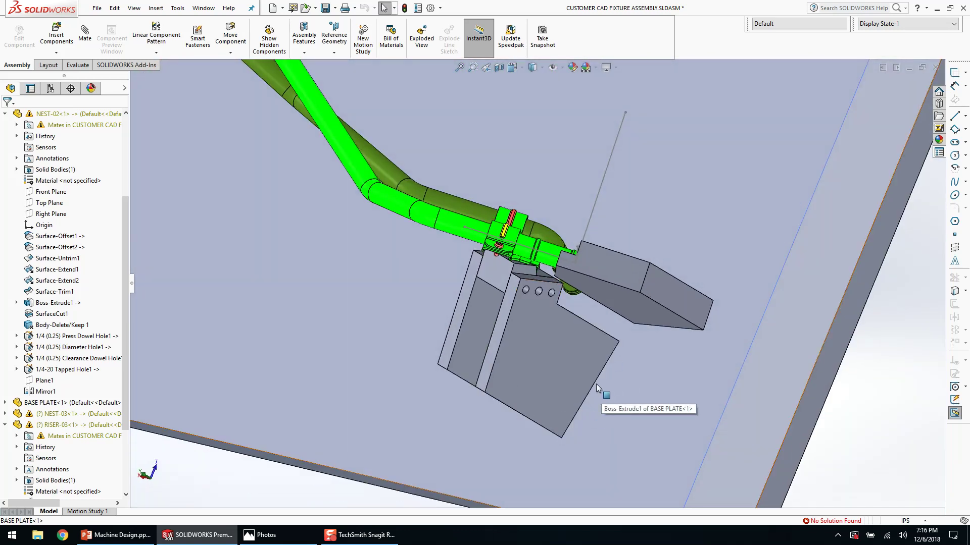
{"action": "scroll", "coordinate": [543, 384], "scroll_direction": "down", "scroll_amount": 4}
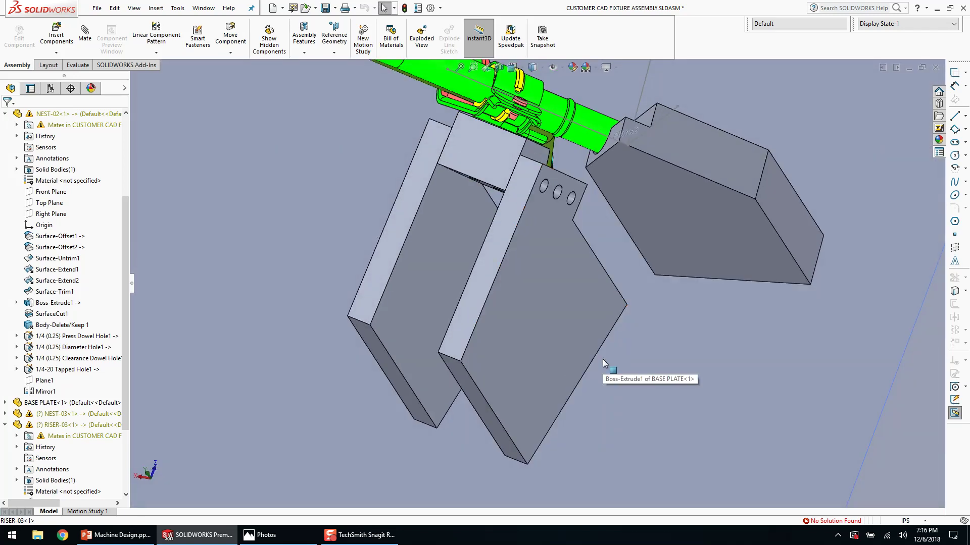
{"action": "middle_click_drag", "start_coordinate": [601, 357], "coordinate": [583, 357]}
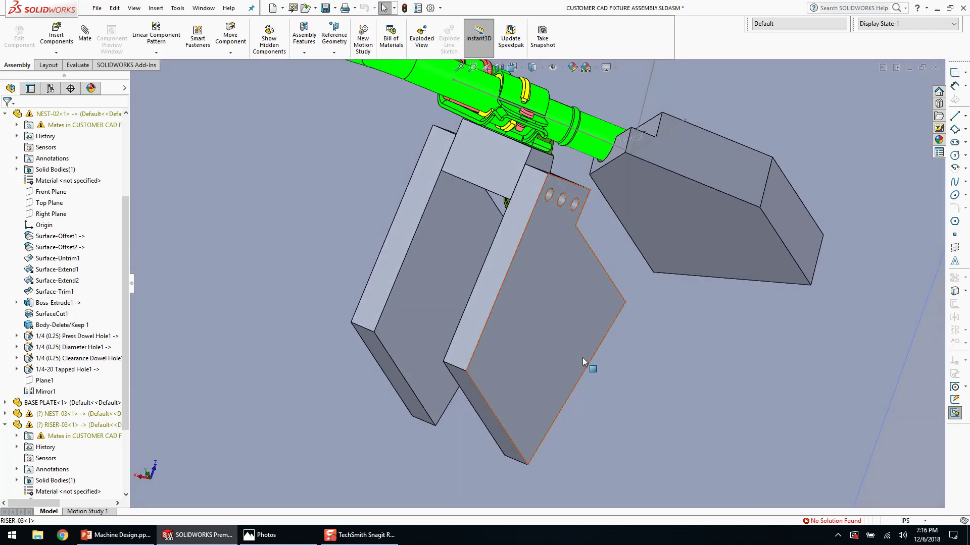
{"action": "scroll", "coordinate": [583, 358], "scroll_direction": "down", "scroll_amount": 4}
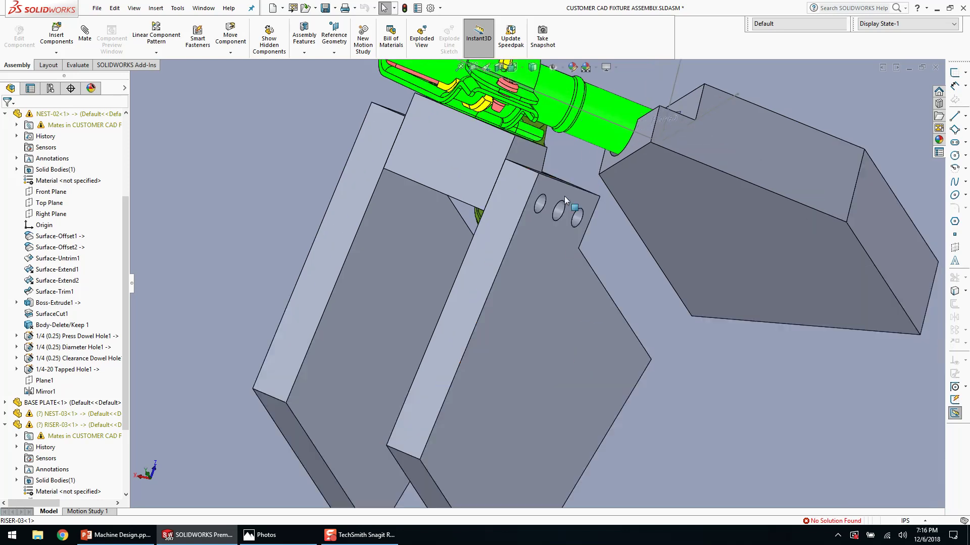
{"action": "middle_click_drag", "start_coordinate": [525, 389], "coordinate": [528, 323]}
{"action": "left_click", "coordinate": [543, 316]}
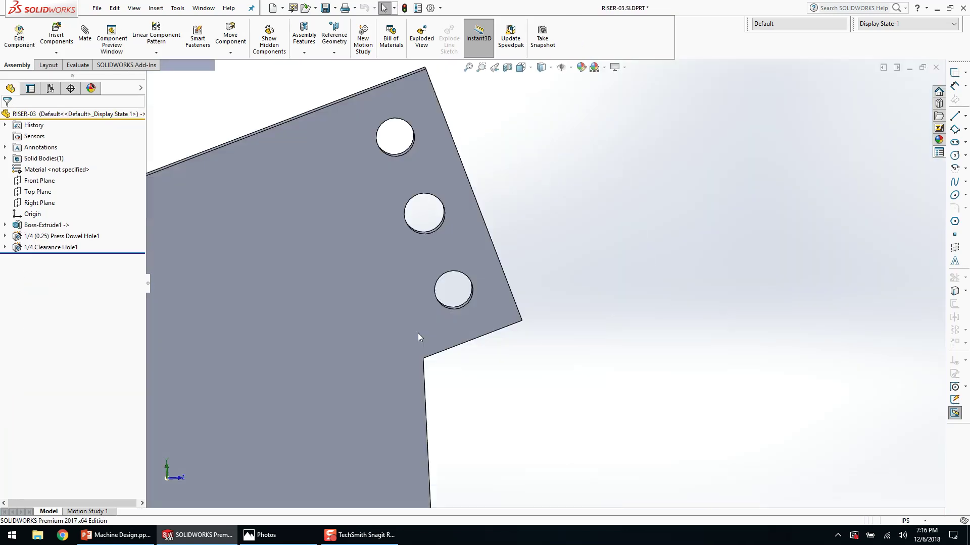
{"action": "scroll", "coordinate": [418, 334], "scroll_direction": "up", "scroll_amount": 5}
{"action": "middle_click_drag", "start_coordinate": [418, 335], "coordinate": [365, 294]}
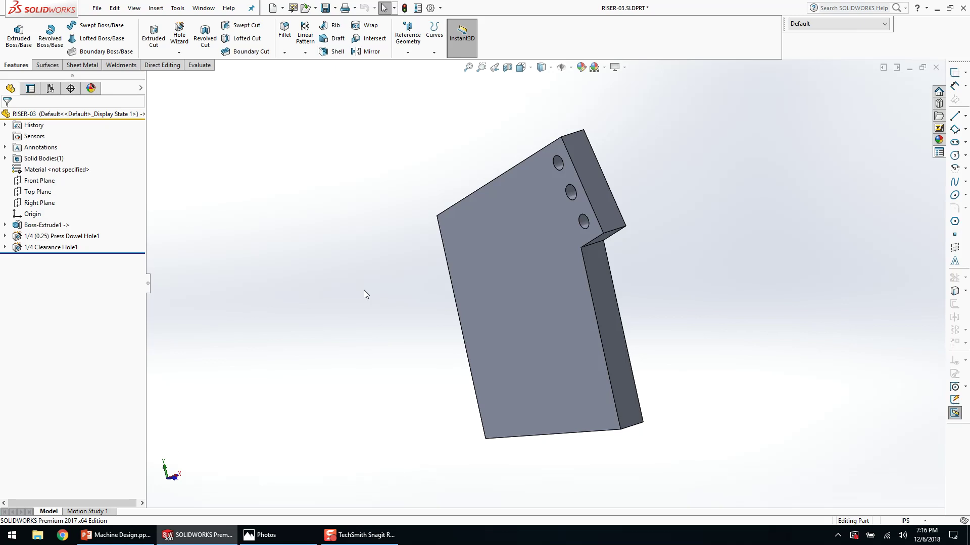
- Fillet the riser's inner corner edge below the three holes with a 0.25 in radius and return to the assembly
{"action": "middle_click_drag", "start_coordinate": [649, 336], "coordinate": [634, 299]}
{"action": "key", "text": "f"}
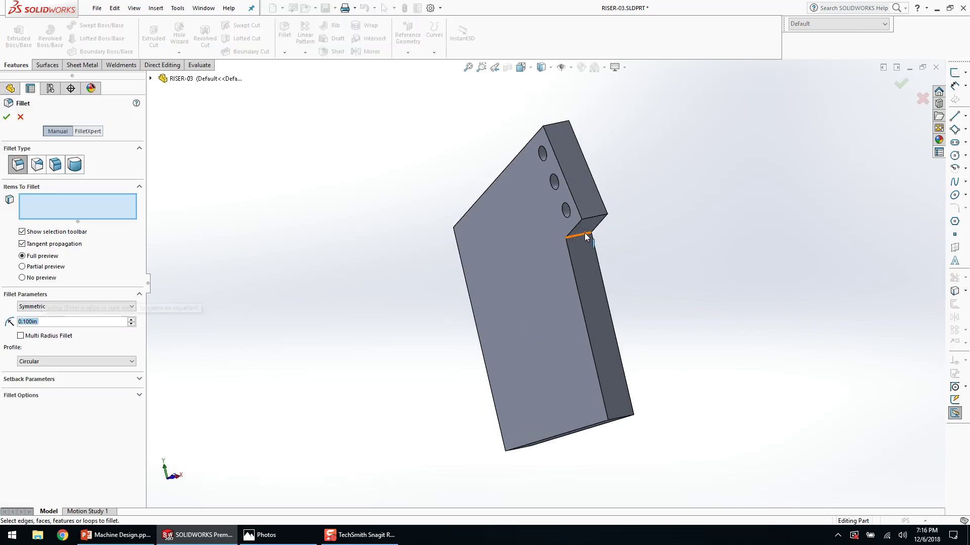
{"action": "left_click", "coordinate": [585, 234]}
{"action": "type", "text": "0.25"}
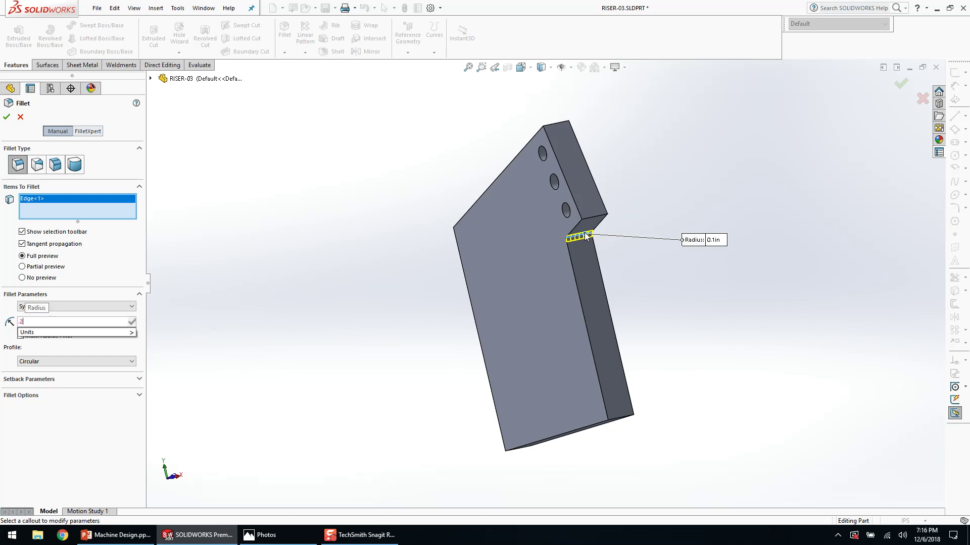
{"action": "key", "text": "Return"}
{"action": "right_click", "coordinate": [584, 232]}
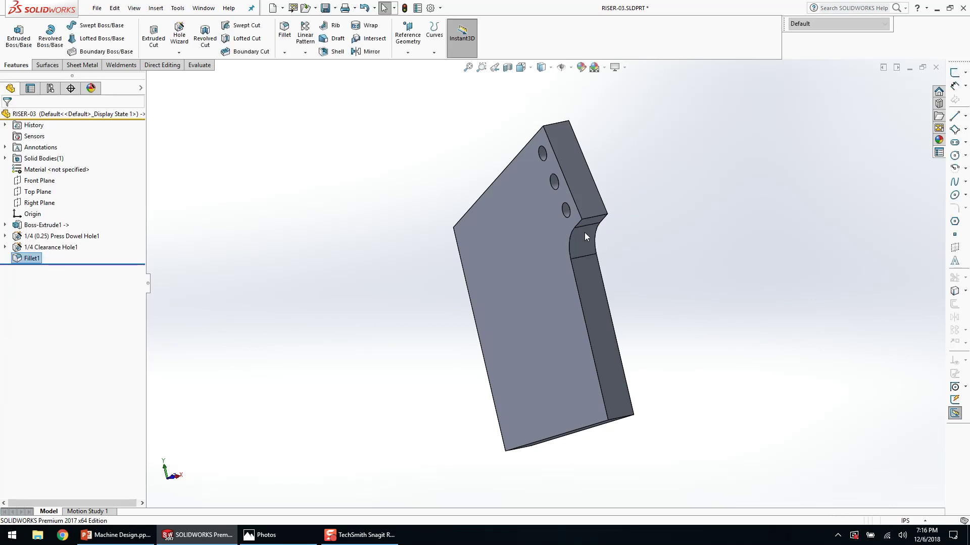
{"action": "left_click", "coordinate": [936, 68]}
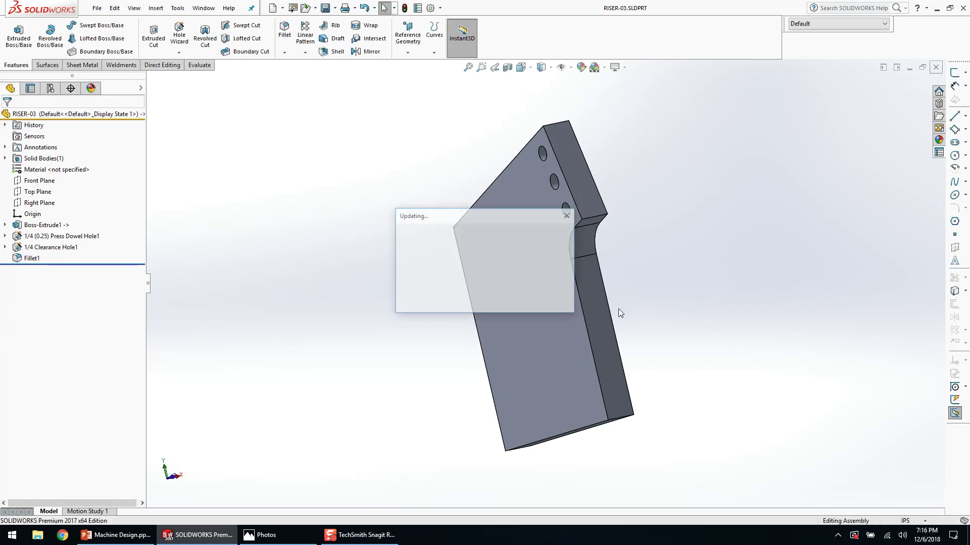
- Collapse the assembly's component tree and select the second RISER-03 plate
{"action": "middle_click_drag", "start_coordinate": [528, 326], "coordinate": [344, 232]}
{"action": "key", "text": "shift+c"}
{"action": "left_click", "coordinate": [462, 312]}
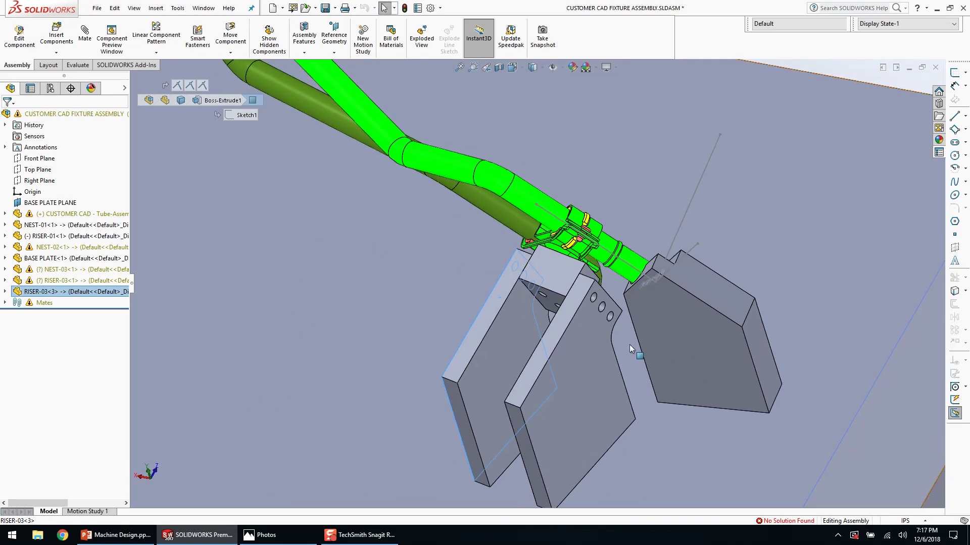
- Suppress the NEST-03 block in the fixture assembly
{"action": "scroll", "coordinate": [667, 360], "scroll_direction": "down", "scroll_amount": 2}
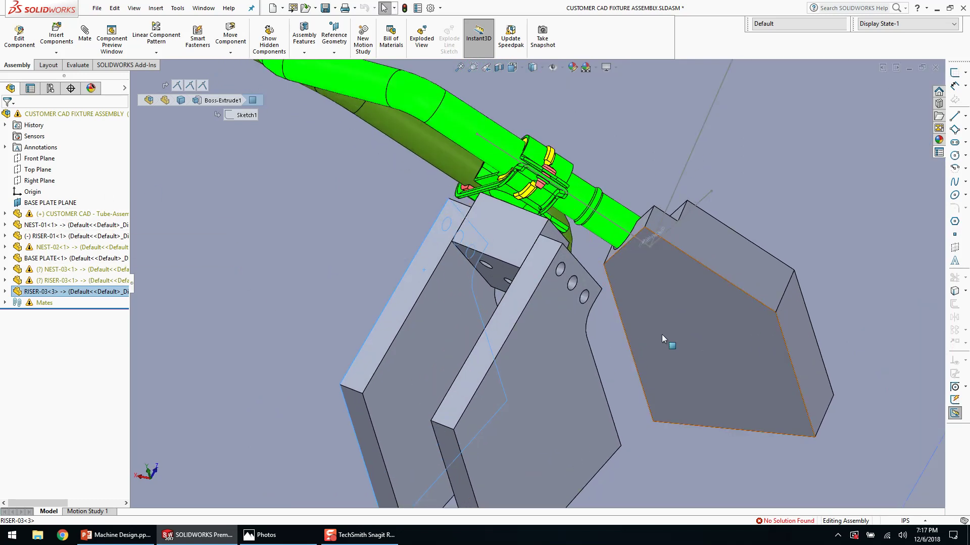
{"action": "left_click", "coordinate": [75, 269]}
{"action": "left_click", "coordinate": [161, 240]}
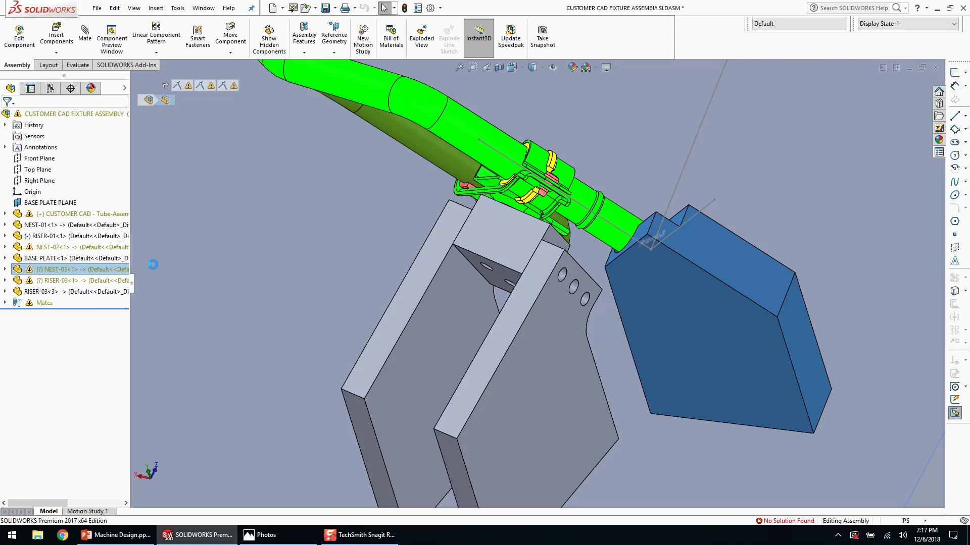
{"action": "right_click", "coordinate": [65, 272]}
{"action": "left_click", "coordinate": [135, 218]}
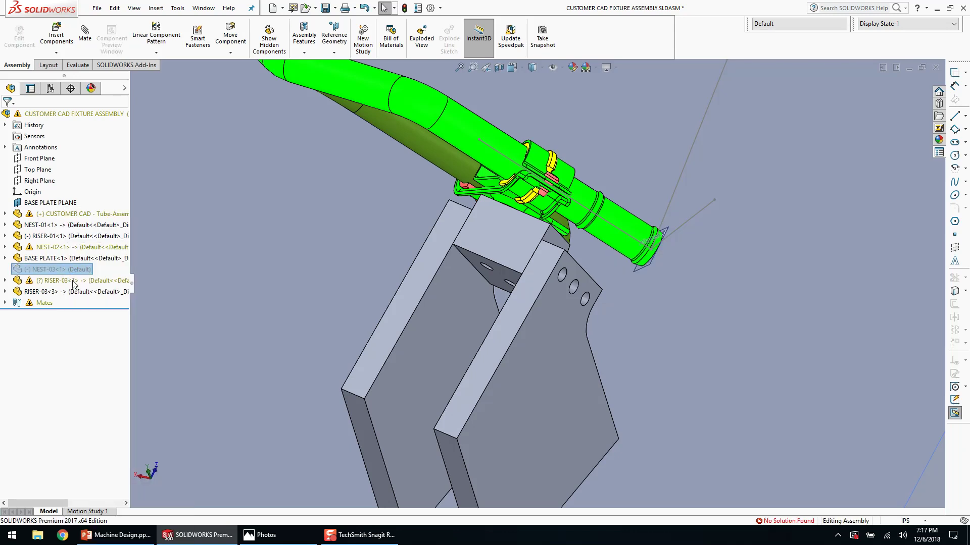
- Suppress NEST-03 together with the first RISER-03 plate, and try suppressing the base plate as well
{"action": "right_click", "coordinate": [62, 281]}
{"action": "left_click", "coordinate": [92, 267], "text": "ctrl"}
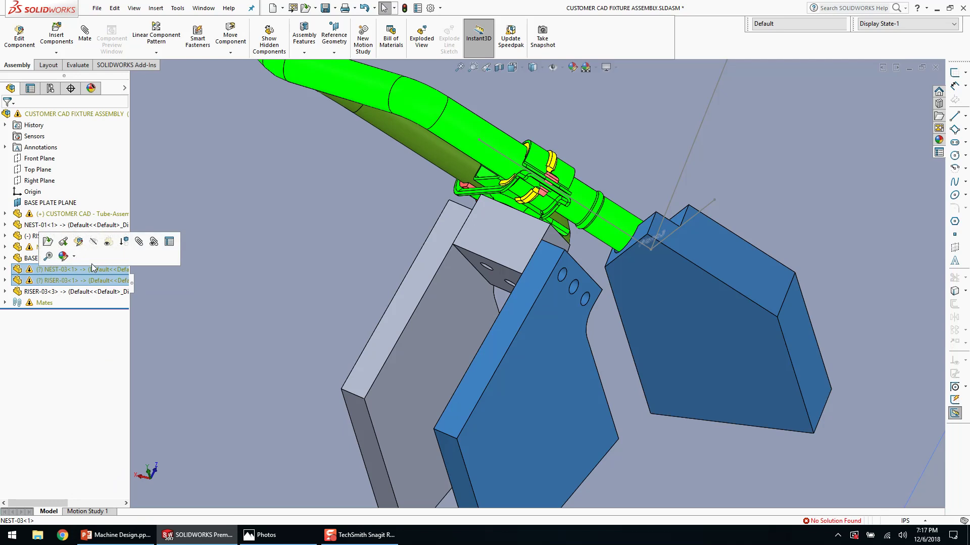
{"action": "left_click", "coordinate": [124, 245]}
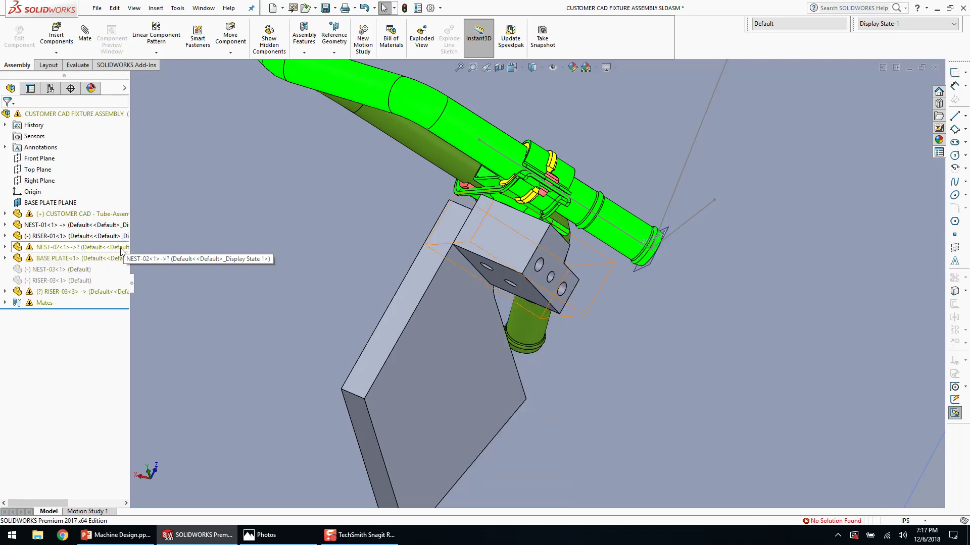
{"action": "left_click", "coordinate": [109, 259]}
{"action": "left_click", "coordinate": [199, 230]}
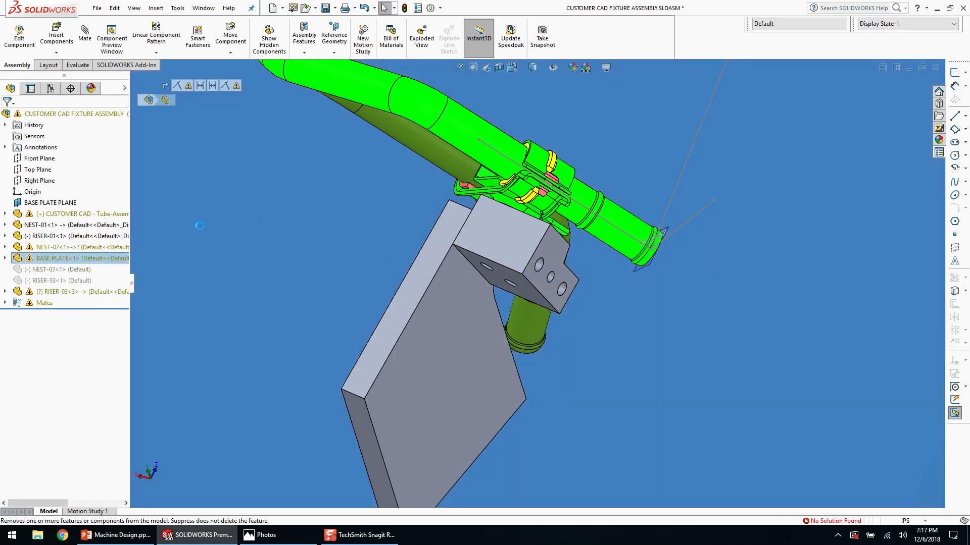
- Restore the suppressed NEST-03 and RISER-03 components in the assembly
{"action": "left_click", "coordinate": [85, 251]}
{"action": "left_click", "coordinate": [84, 258]}
{"action": "left_click", "coordinate": [78, 281], "text": "shift"}
{"action": "left_click", "coordinate": [122, 252]}
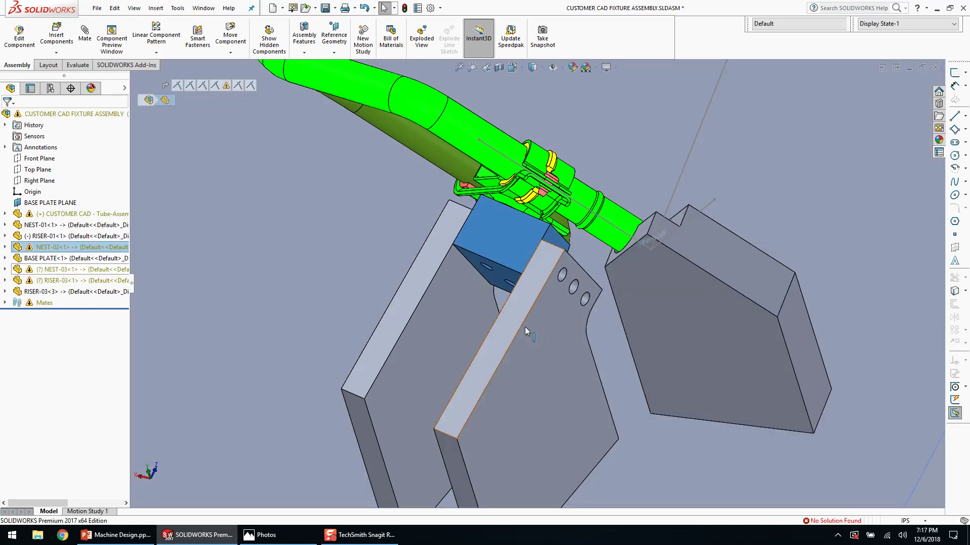
- Examine the NEST-02 block and its two riser plates on the base plate from several angles
{"action": "scroll", "coordinate": [525, 326], "scroll_direction": "up", "scroll_amount": 3}
{"action": "left_click", "coordinate": [798, 136]}
{"action": "scroll", "coordinate": [593, 279], "scroll_direction": "down", "scroll_amount": 2}
{"action": "left_click", "coordinate": [505, 339]}
{"action": "left_click_drag", "start_coordinate": [471, 263], "coordinate": [484, 297]}
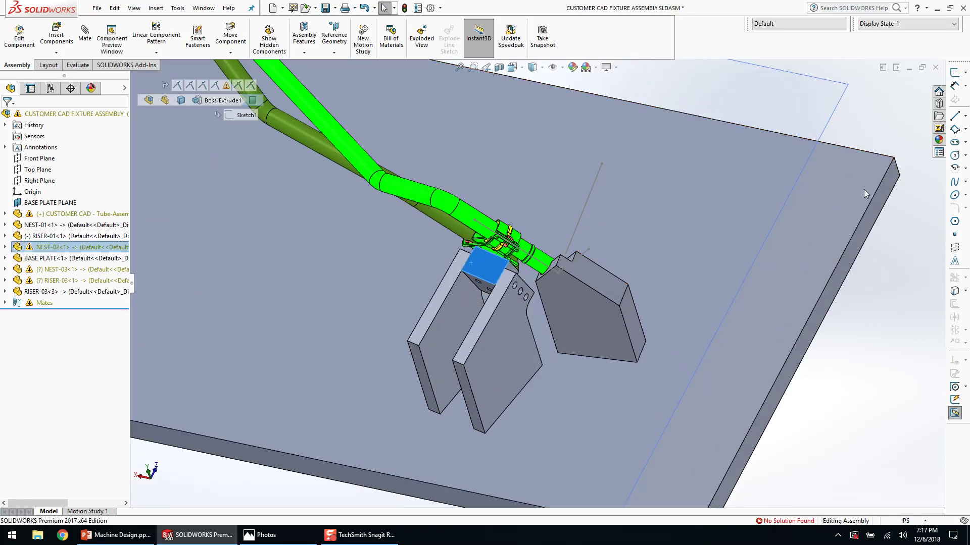
{"action": "left_click", "coordinate": [912, 278]}
{"action": "middle_click_drag", "start_coordinate": [520, 369], "coordinate": [512, 436]}
{"action": "scroll", "coordinate": [569, 287], "scroll_direction": "down", "scroll_amount": 4}
{"action": "middle_click_drag", "start_coordinate": [392, 257], "coordinate": [439, 355]}
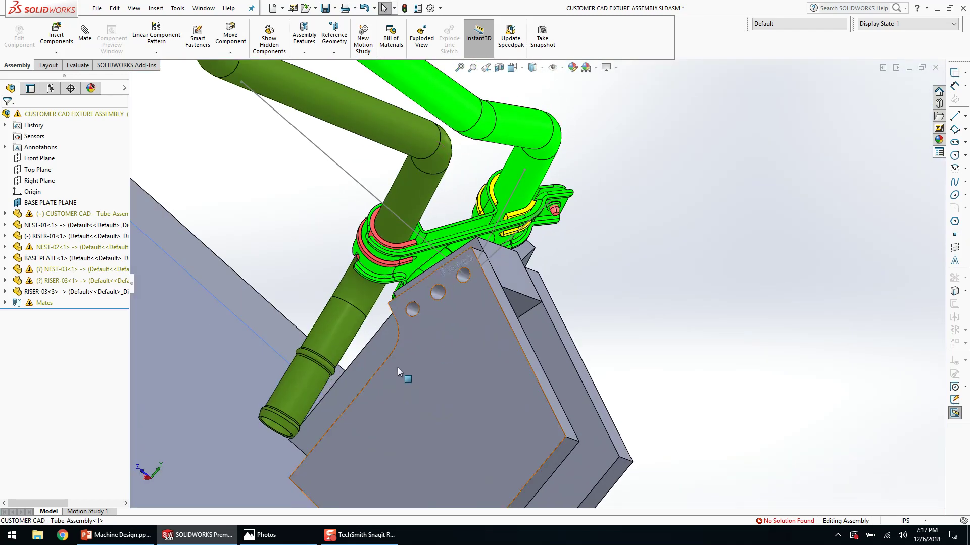
- Examine how the NEST-03 block sits relative to the tube end and the riser plates
{"action": "left_click", "coordinate": [301, 407]}
{"action": "mouse_move", "coordinate": [301, 407]}
{"action": "middle_mouse_down"}
{"action": "mouse_move", "coordinate": [262, 459]}
{"action": "mouse_move", "coordinate": [577, 299]}
{"action": "middle_mouse_up"}
{"action": "left_click", "coordinate": [578, 297]}
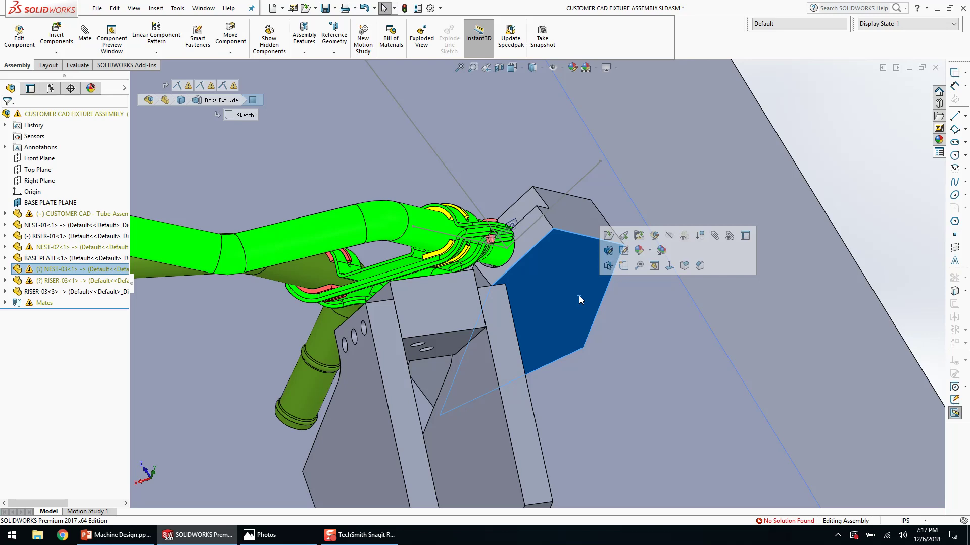
{"action": "middle_click_drag", "start_coordinate": [578, 296], "coordinate": [542, 225]}
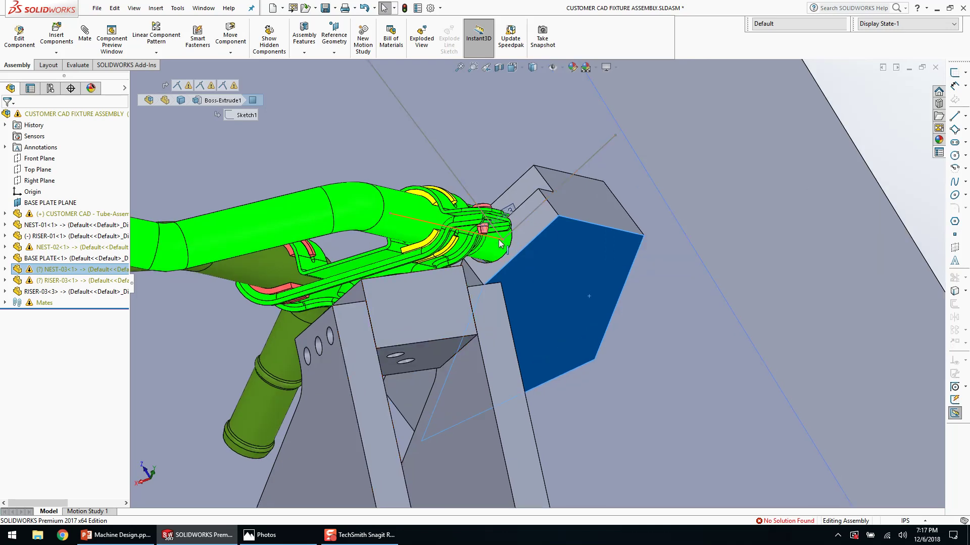
{"action": "scroll", "coordinate": [540, 298], "scroll_direction": "up", "scroll_amount": 5}
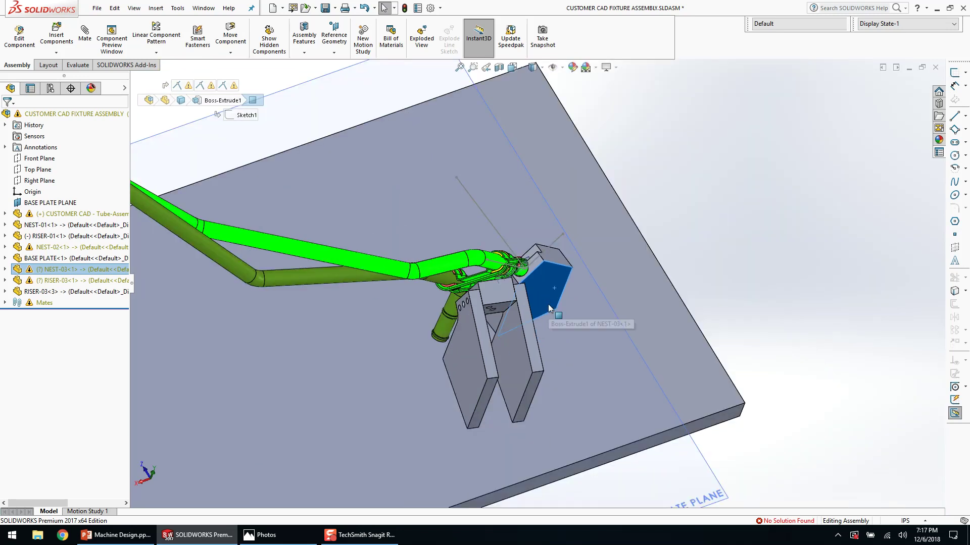
{"action": "scroll", "coordinate": [540, 304], "scroll_direction": "up", "scroll_amount": 3}
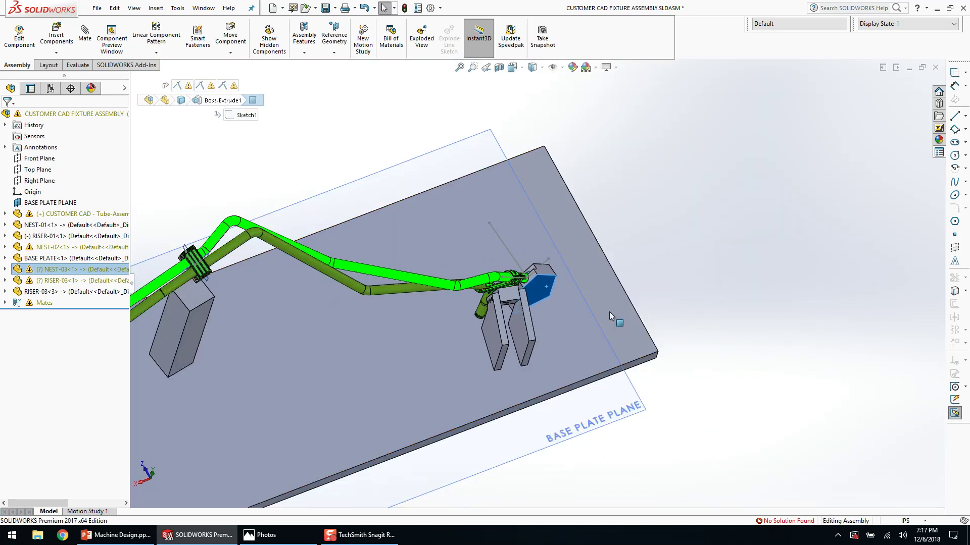
{"action": "key", "text": "Escape"}
- Examine the whole tube layout and its far bracket end, and compare it with Finished Fixture.JPG in Photos
{"action": "scroll", "coordinate": [287, 350], "scroll_direction": "up", "scroll_amount": 3}
{"action": "scroll", "coordinate": [223, 435], "scroll_direction": "up", "scroll_amount": 3}
{"action": "scroll", "coordinate": [232, 428], "scroll_direction": "down", "scroll_amount": 3}
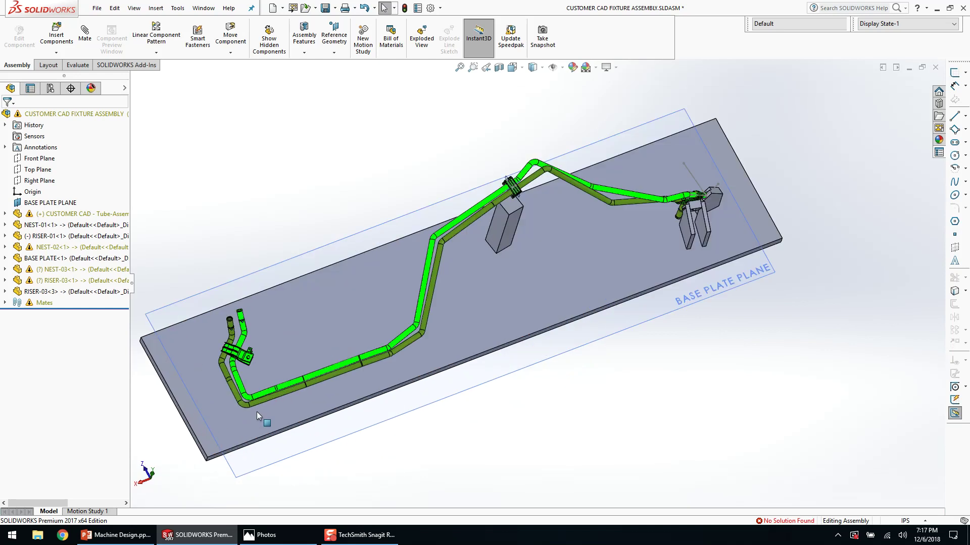
{"action": "scroll", "coordinate": [256, 335], "scroll_direction": "down", "scroll_amount": 9}
{"action": "middle_click_drag", "start_coordinate": [466, 294], "coordinate": [668, 325]}
{"action": "left_click", "coordinate": [254, 536]}
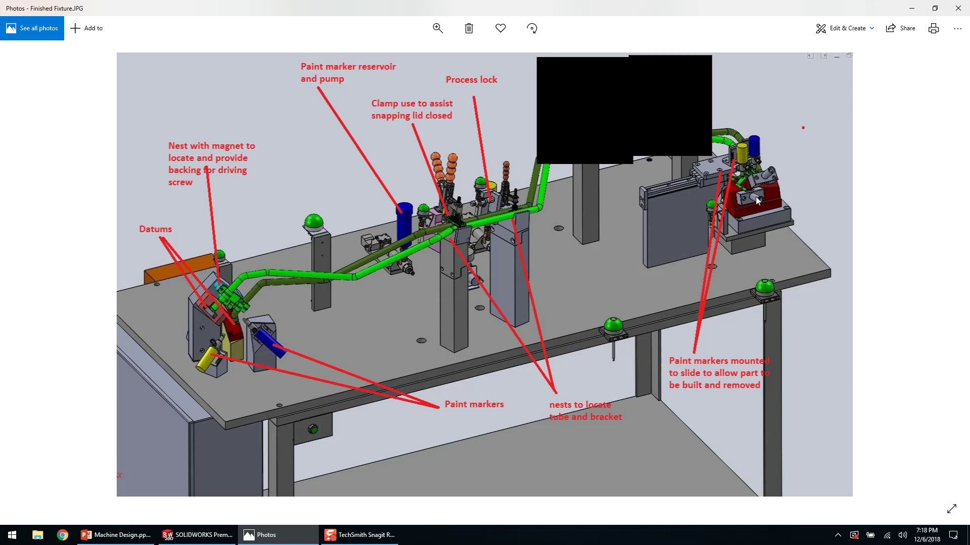
{"action": "left_click", "coordinate": [911, 8]}
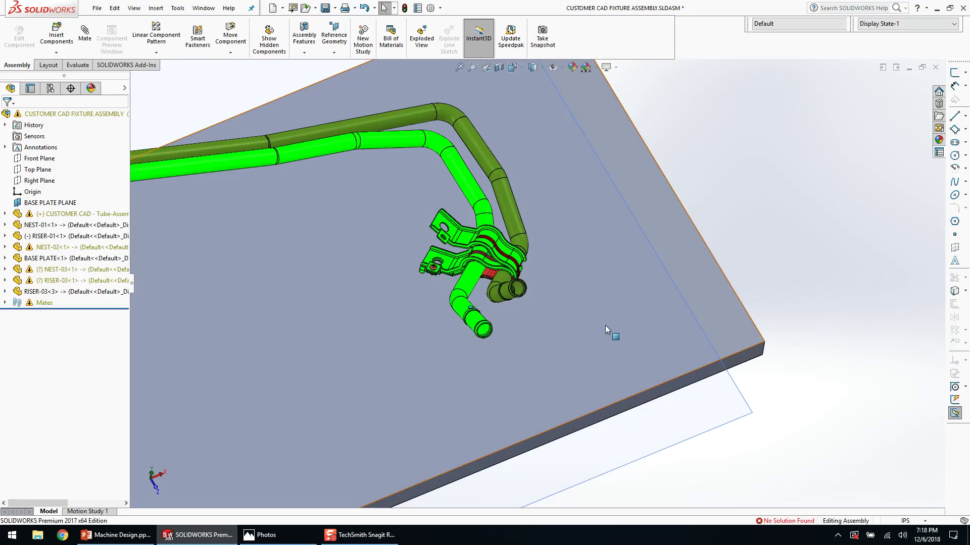
- Copy the data folder from USB Drive (D:) to the Desktop in File Explorer
{"action": "left_click", "coordinate": [37, 535]}
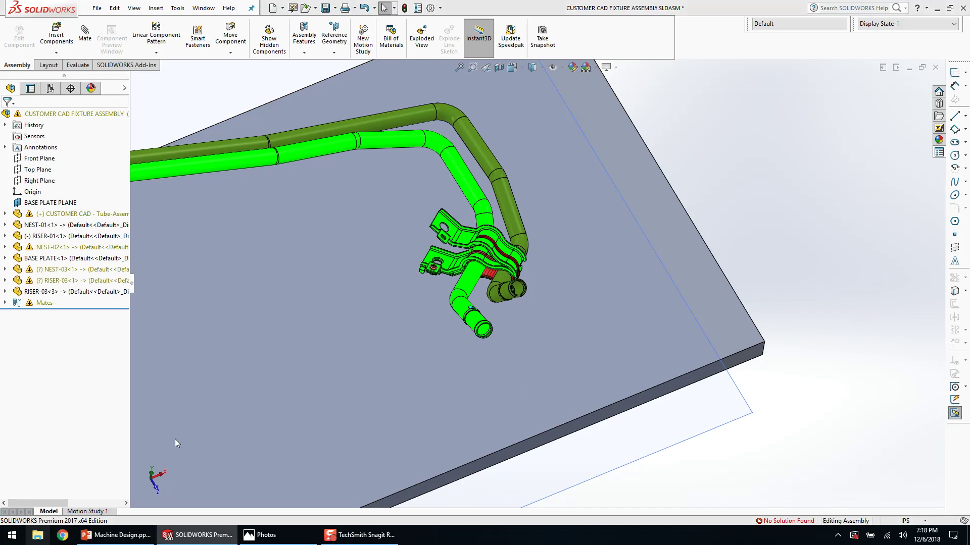
{"action": "left_click", "coordinate": [277, 341]}
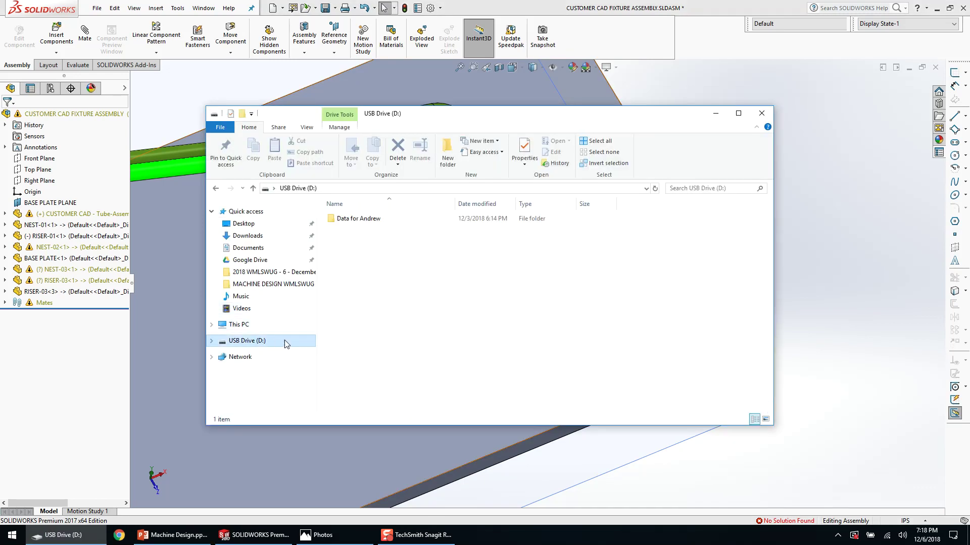
{"action": "left_click", "coordinate": [359, 222]}
{"action": "right_click", "coordinate": [358, 221]}
{"action": "left_click", "coordinate": [408, 352]}
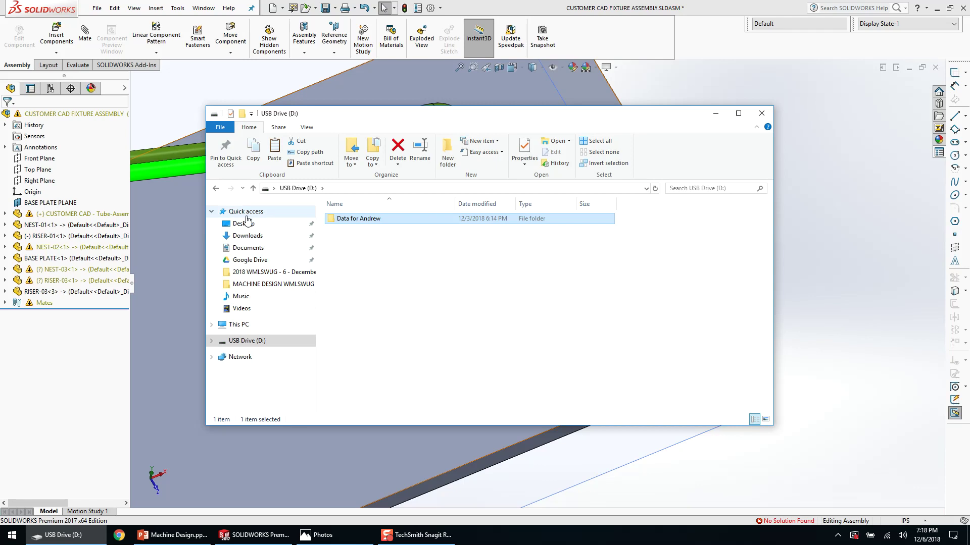
{"action": "left_click", "coordinate": [247, 223]}
{"action": "right_click", "coordinate": [644, 348]}
{"action": "left_click", "coordinate": [678, 405]}
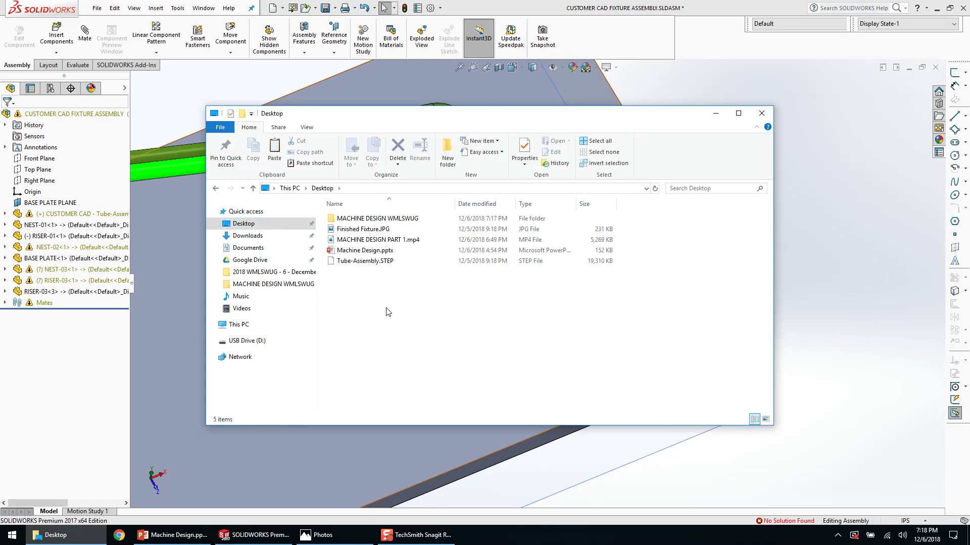
{"action": "left_click", "coordinate": [404, 193]}
{"action": "left_click_drag", "start_coordinate": [439, 133], "coordinate": [186, 84]}
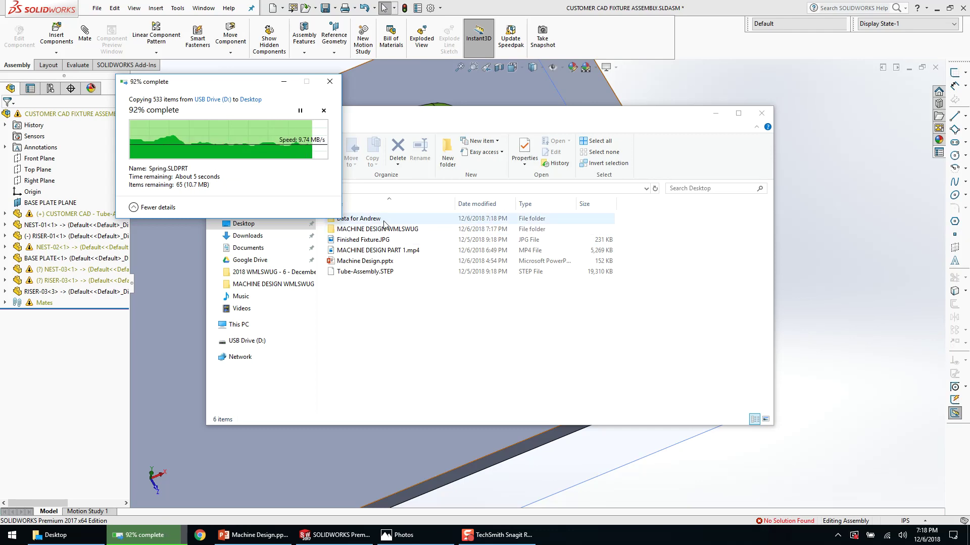
- Move the copied data folder into MACHINE DESIGN WMLSWUG, open its Supplied Parts subfolder and widen the name column
{"action": "left_click_drag", "start_coordinate": [384, 223], "coordinate": [368, 227]}
{"action": "double_click", "coordinate": [367, 223]}
{"action": "double_click", "coordinate": [367, 223]}
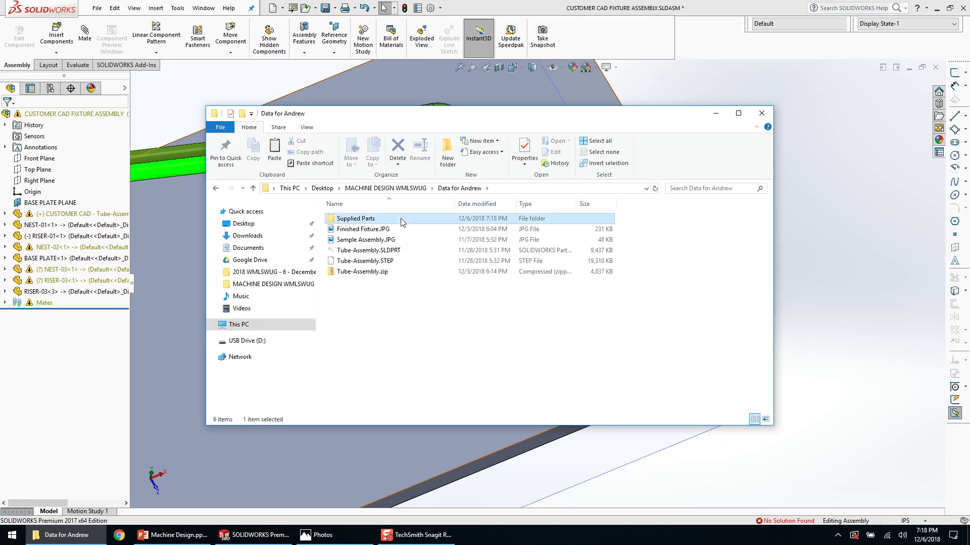
{"action": "double_click", "coordinate": [401, 218]}
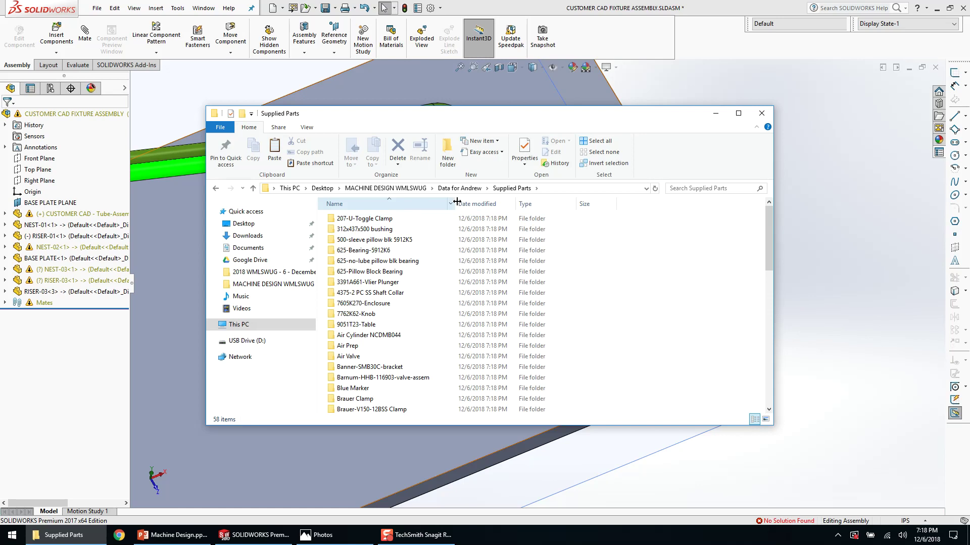
{"action": "left_click_drag", "start_coordinate": [456, 202], "coordinate": [485, 202]}
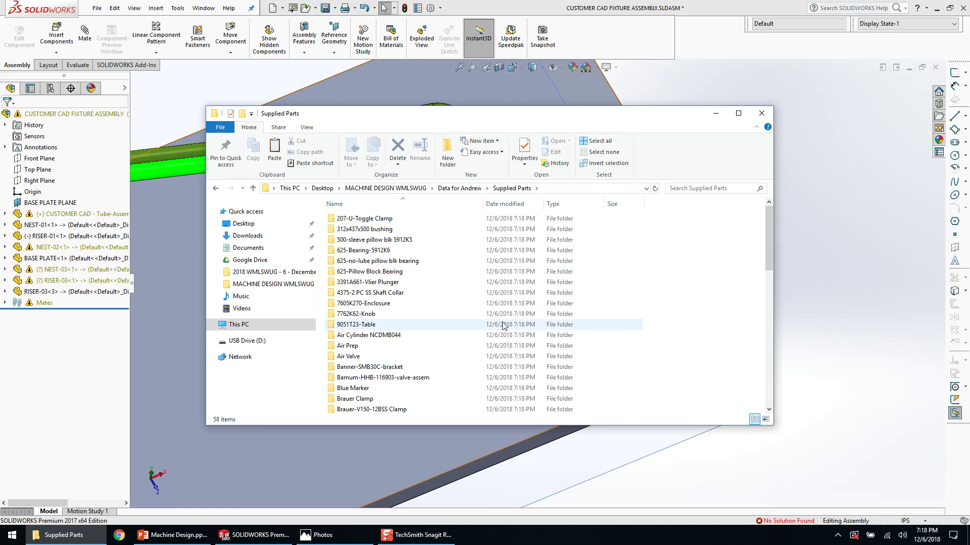
- Examine the slide-mounted paint marker station and its red nest block in Finished Fixture.JPG in Photos
{"action": "left_click", "coordinate": [314, 535]}
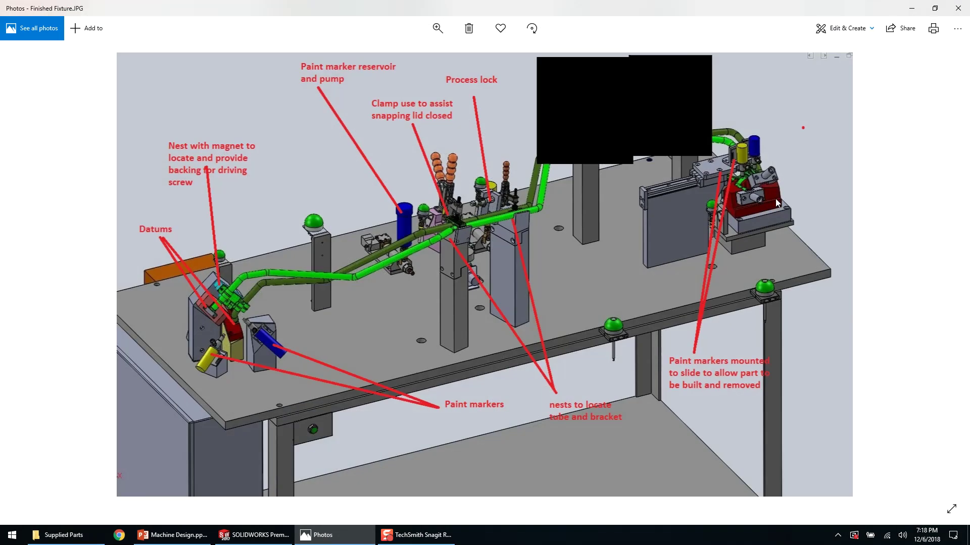
{"action": "scroll", "coordinate": [774, 196], "scroll_direction": "up", "scroll_amount": 5, "text": "ctrl"}
{"action": "scroll", "coordinate": [839, 125], "scroll_direction": "up", "scroll_amount": 2, "text": "ctrl"}
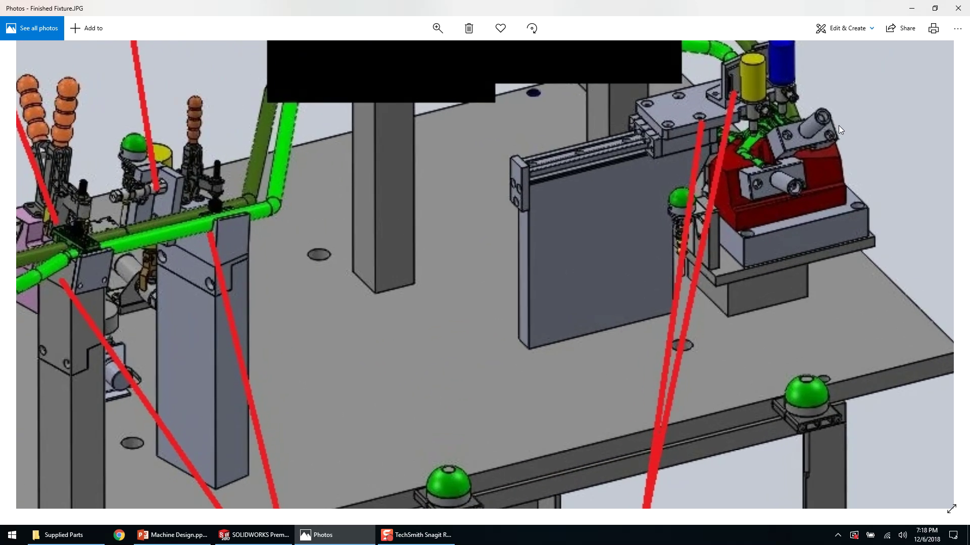
{"action": "scroll", "coordinate": [721, 175], "scroll_direction": "down", "scroll_amount": 5, "text": "ctrl"}
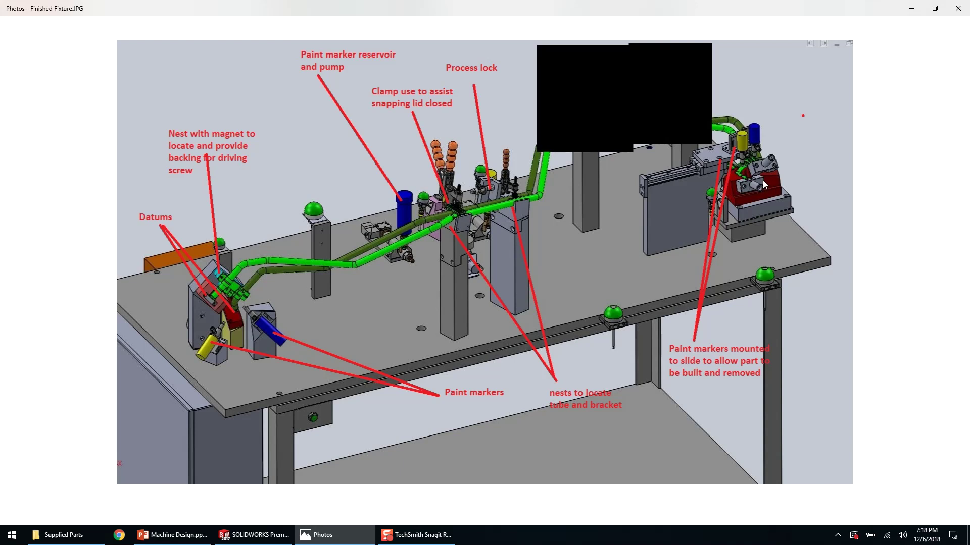
{"action": "left_click", "coordinate": [915, 9]}
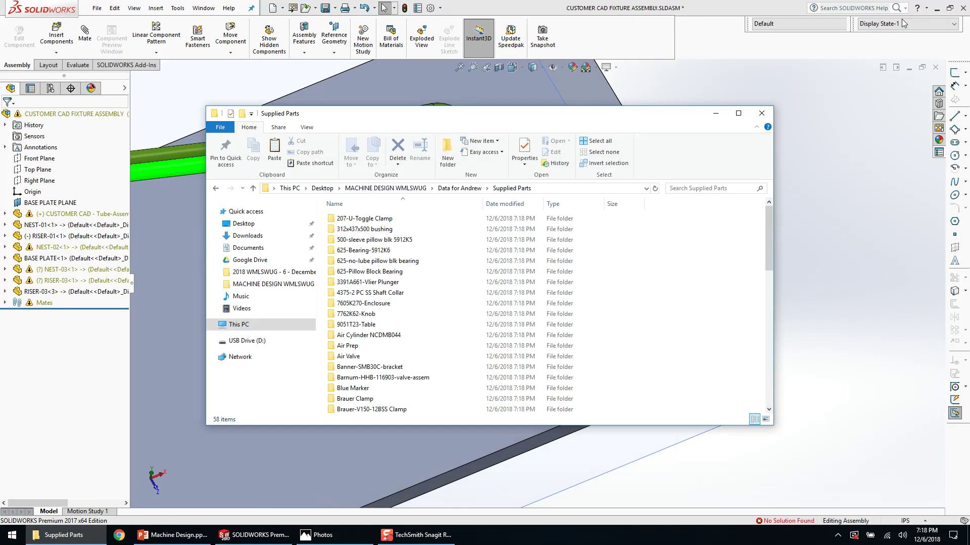
- Examine the tube's free bracket end in the SOLIDWORKS assembly from several angles and compare it with Finished Fixture.JPG
{"action": "left_click", "coordinate": [719, 114]}
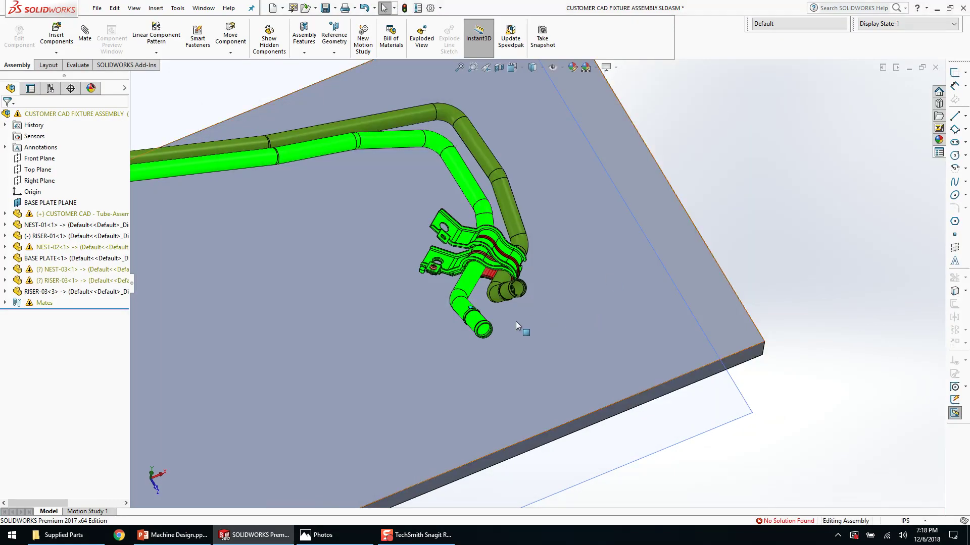
{"action": "middle_click_drag", "start_coordinate": [536, 324], "coordinate": [556, 190]}
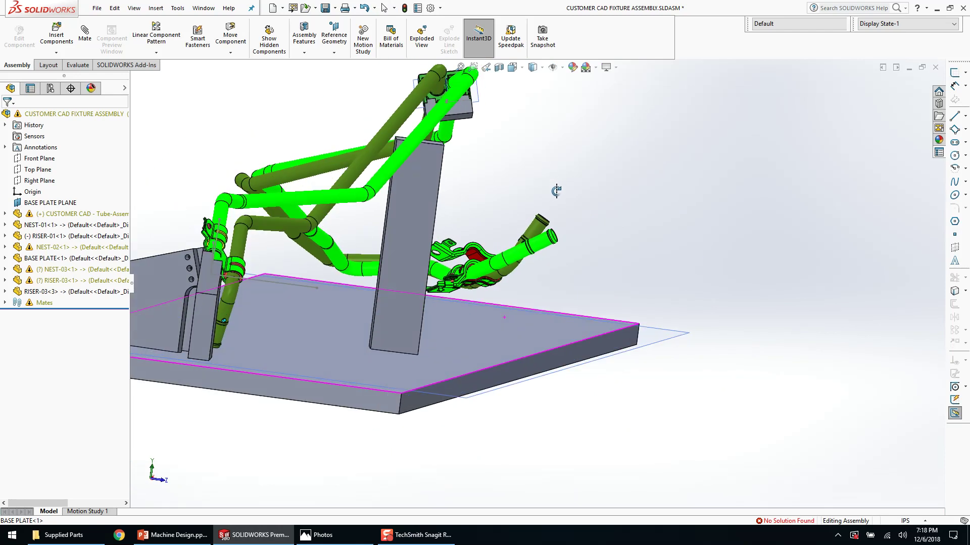
{"action": "left_click", "coordinate": [319, 541]}
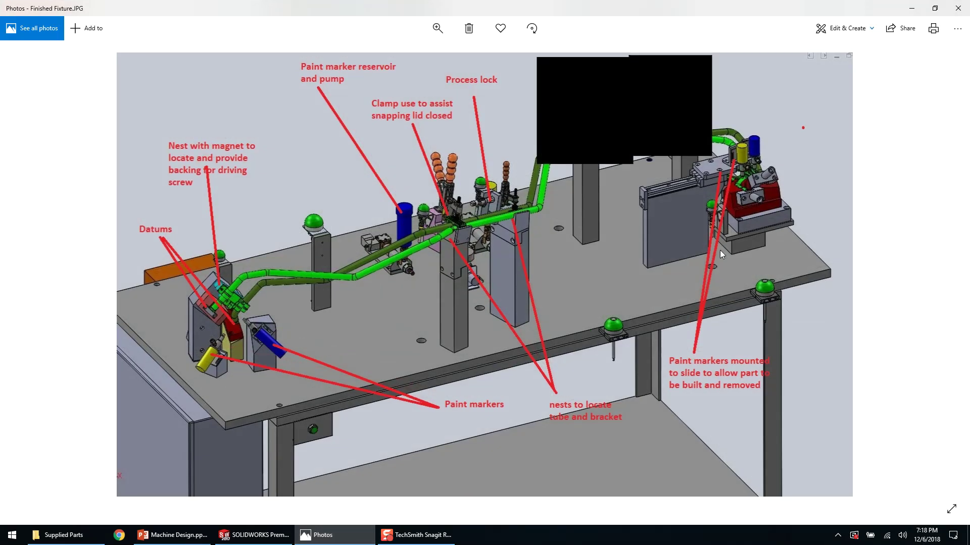
{"action": "left_click", "coordinate": [915, 8]}
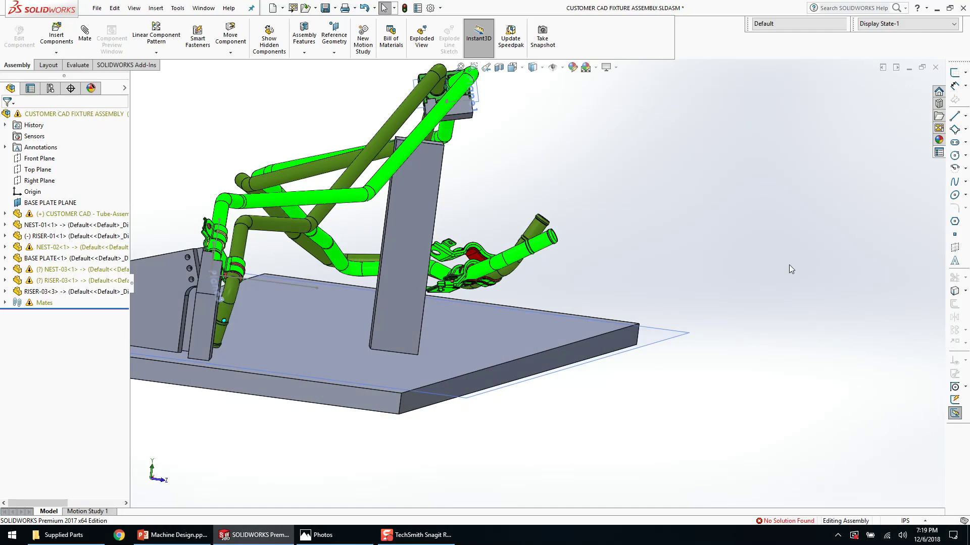
{"action": "scroll", "coordinate": [515, 268], "scroll_direction": "down", "scroll_amount": 5}
{"action": "scroll", "coordinate": [441, 251], "scroll_direction": "up", "scroll_amount": 4}
{"action": "middle_click_drag", "start_coordinate": [440, 251], "coordinate": [614, 320]}
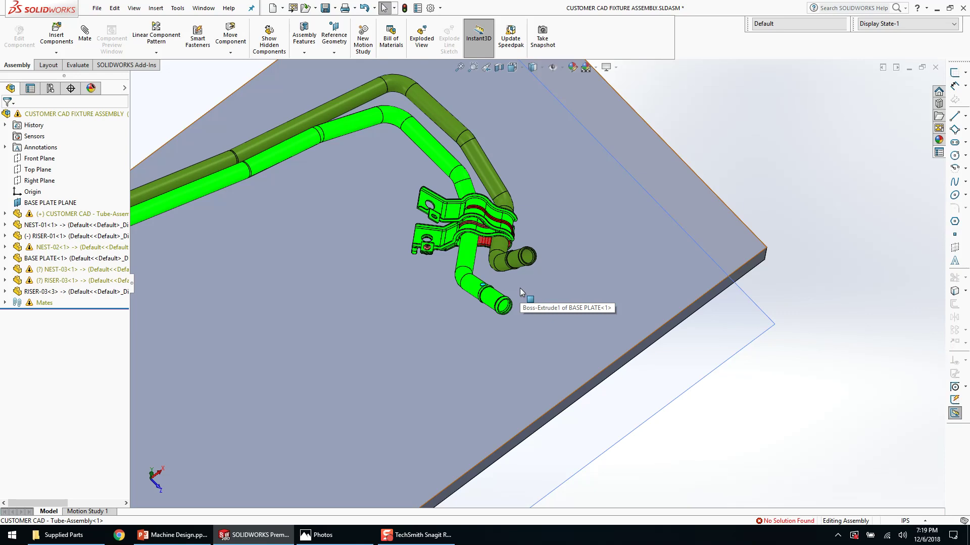
- Create a new part and sketch a center rectangle about 4.1 in wide on the Top Plane, centered on the origin
{"action": "left_click", "coordinate": [272, 7]}
{"action": "key", "text": "Return"}
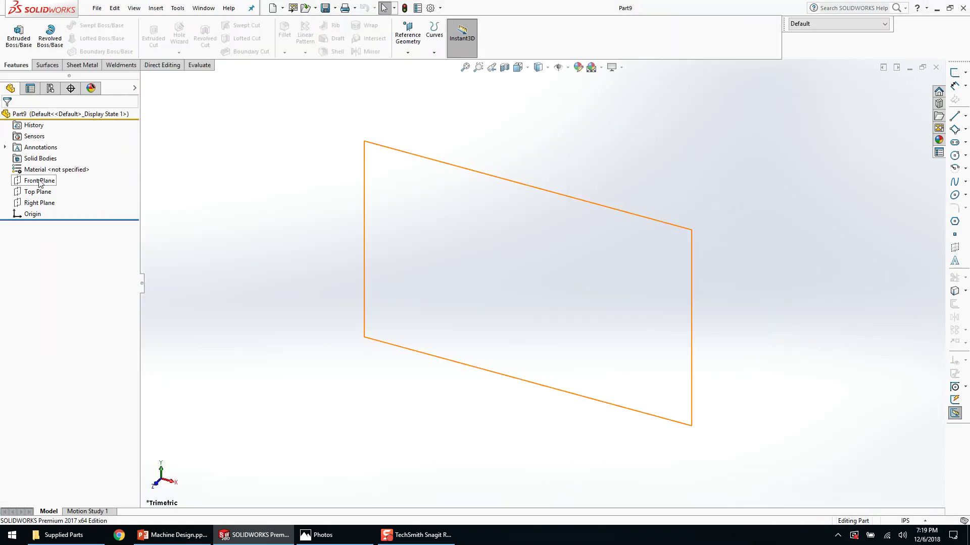
{"action": "left_click", "coordinate": [50, 193]}
{"action": "left_click", "coordinate": [50, 173]}
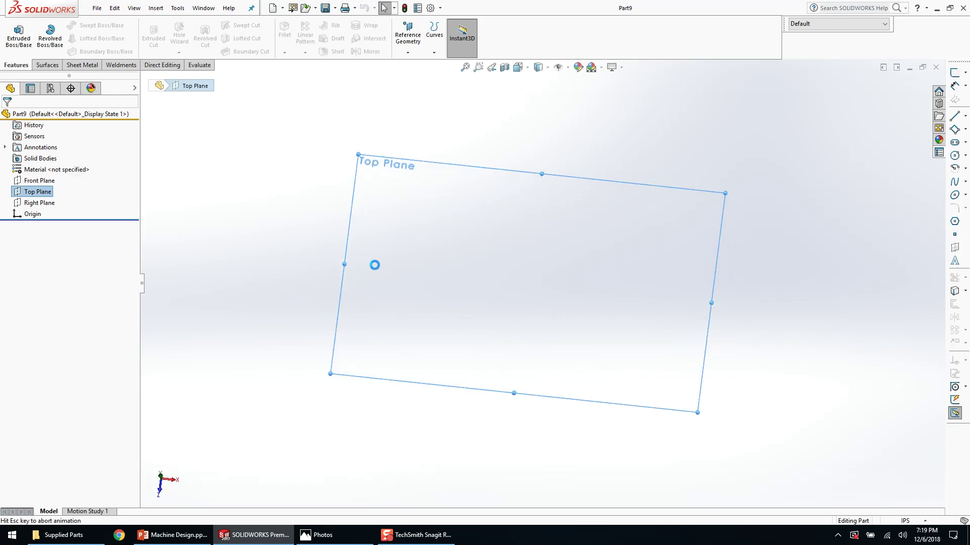
{"action": "key", "text": "r"}
{"action": "left_click", "coordinate": [542, 284]}
{"action": "left_click", "coordinate": [646, 219]}
{"action": "key", "text": "d"}
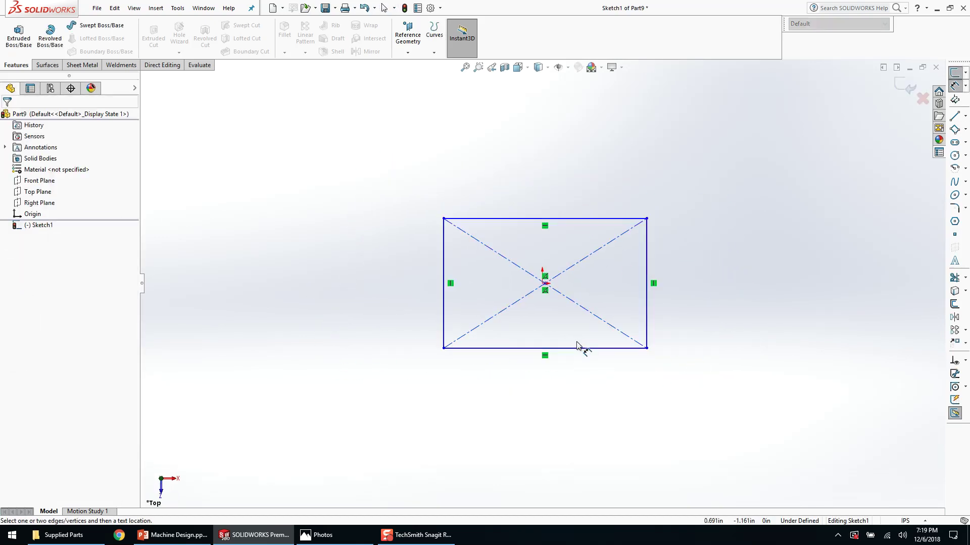
{"action": "mouse_move", "coordinate": [550, 292]}
{"action": "left_mouse_down"}
{"action": "mouse_move", "coordinate": [595, 298]}
{"action": "mouse_move", "coordinate": [546, 292]}
{"action": "left_mouse_up"}
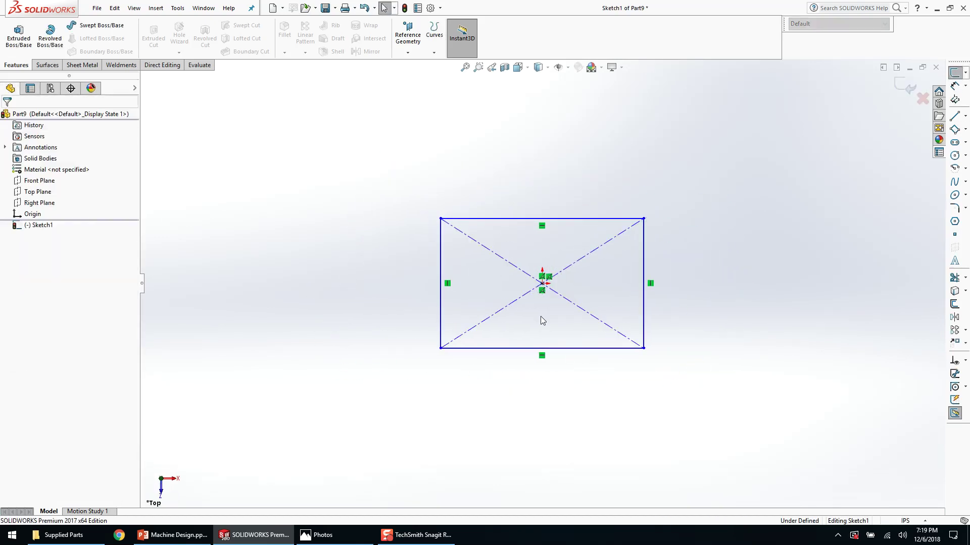
- Dimension the rectangle's horizontal and vertical sides to 6 in each
{"action": "left_click", "coordinate": [552, 348]}
{"action": "left_click", "coordinate": [555, 390]}
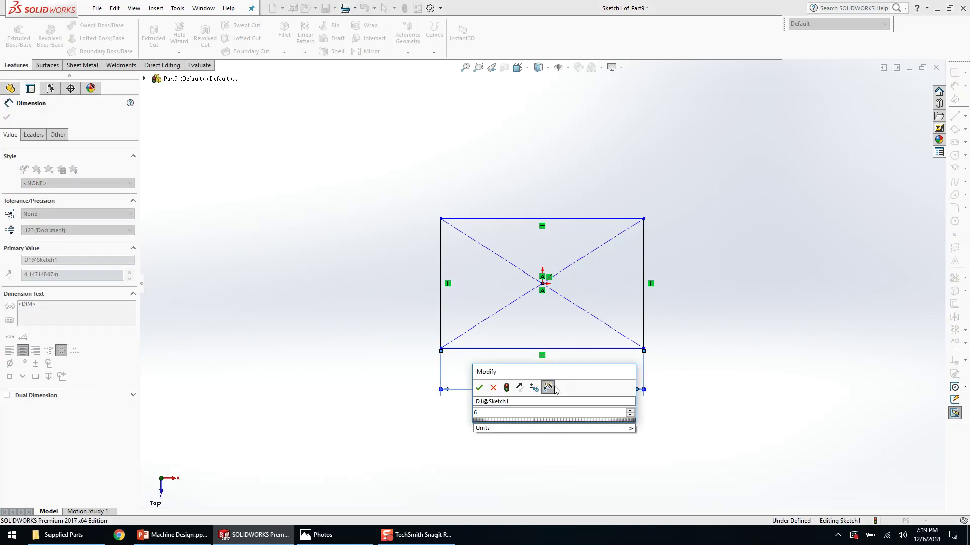
{"action": "key", "text": "Return"}
{"action": "left_click", "coordinate": [644, 328]}
{"action": "left_click", "coordinate": [676, 321]}
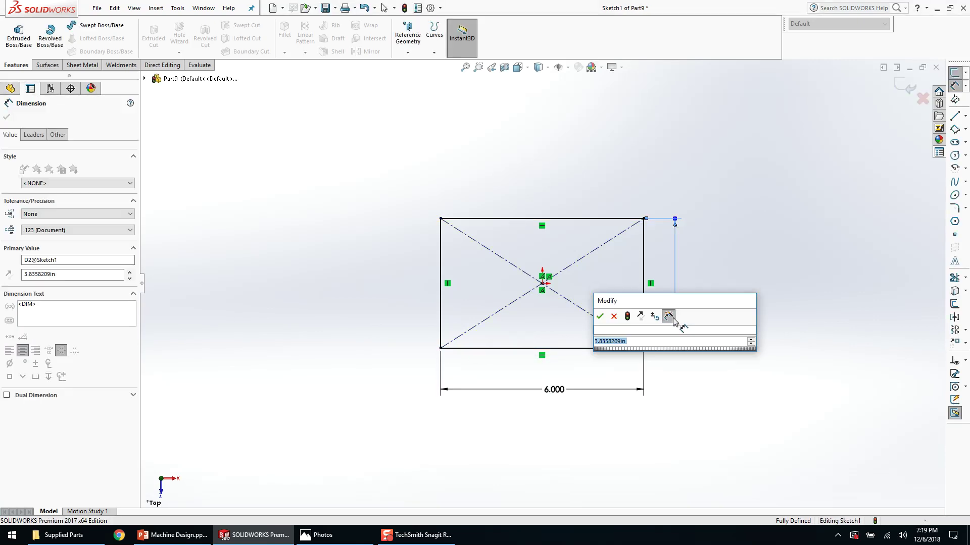
{"action": "type", "text": "6"}
{"action": "key", "text": "Return"}
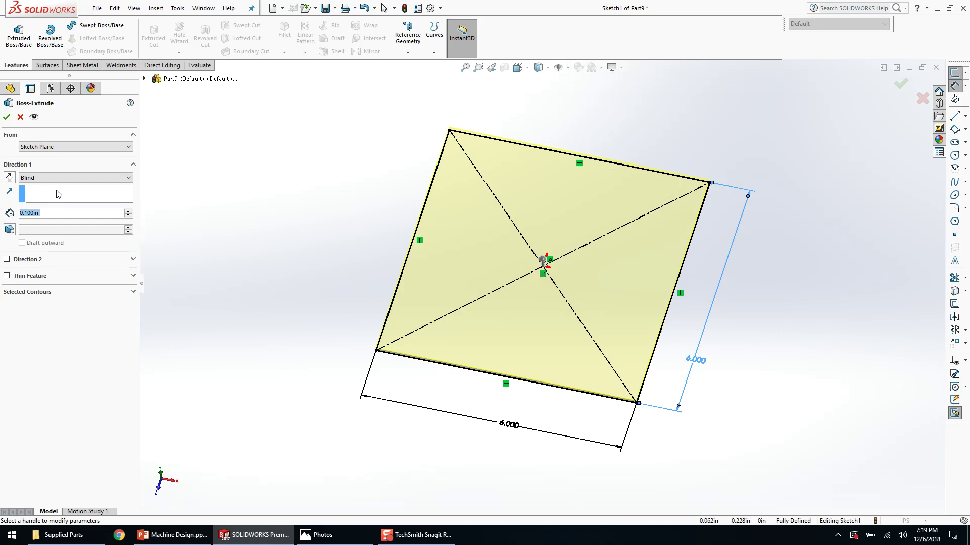
- Extrude the square sketch upward into a solid block with a Blind end condition
{"action": "left_click", "coordinate": [50, 178]}
{"action": "left_click", "coordinate": [51, 184]}
{"action": "double_click", "coordinate": [47, 213]}
{"action": "type", "text": "1"}
{"action": "key", "text": "Return"}
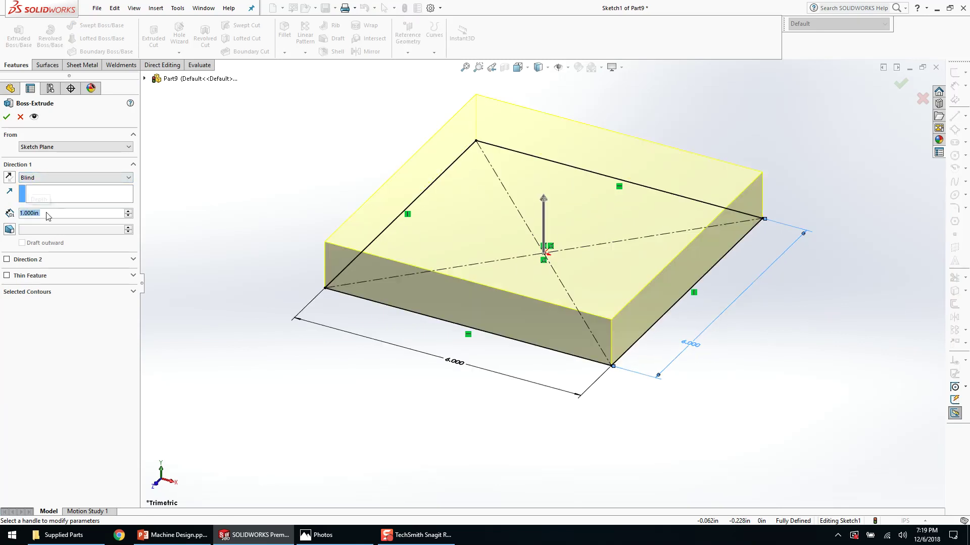
{"action": "key", "text": "Return"}
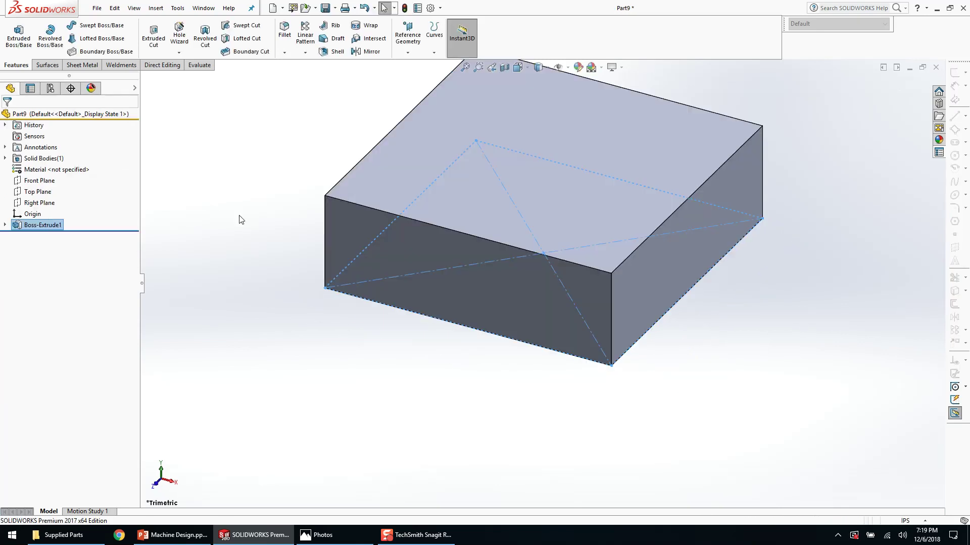
- Save the block as NEST-04.SLDPRT in the MACHINE DESIGN WMLSWUG folder
{"action": "key", "text": "ctrl+s"}
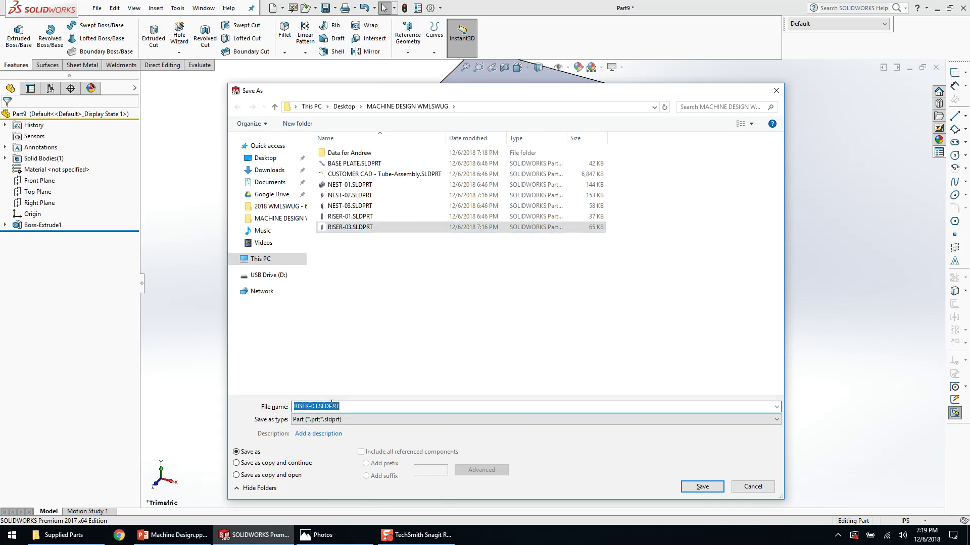
{"action": "left_click", "coordinate": [364, 206]}
{"action": "left_click", "coordinate": [320, 408]}
{"action": "key", "text": "BackSpace"}
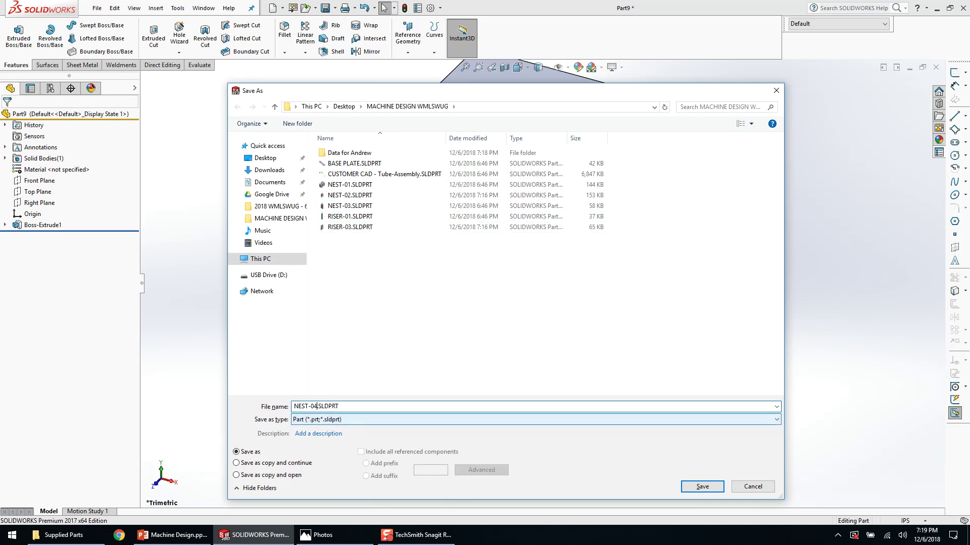
{"action": "type", "text": "4"}
{"action": "key", "text": "Return"}
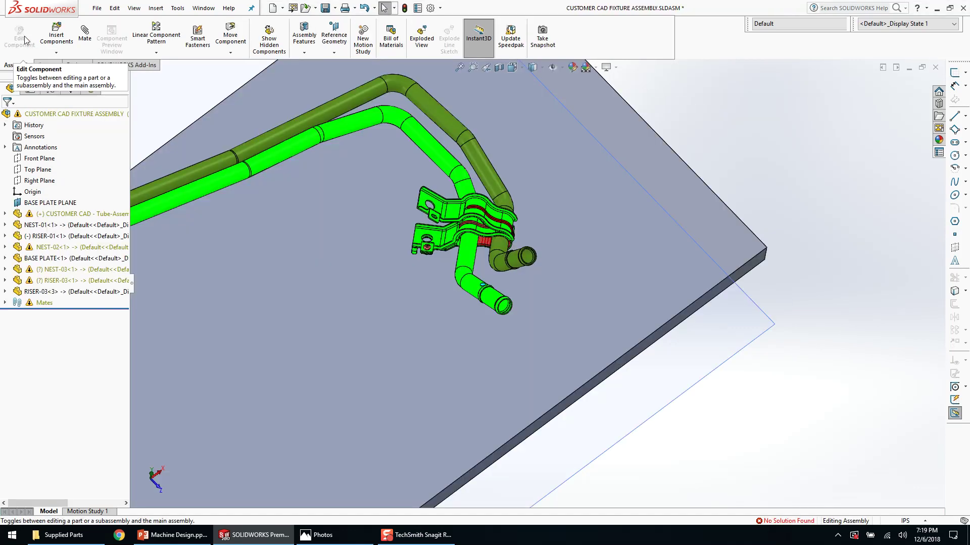
- Insert NEST-04 into the fixture assembly above the base plate, at the open ends of the tubes
{"action": "left_click", "coordinate": [55, 38]}
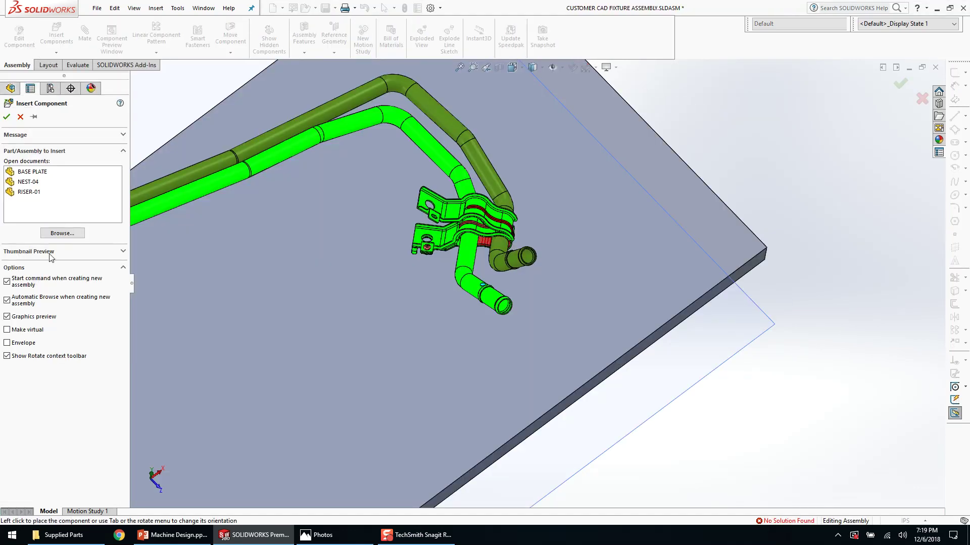
{"action": "left_click", "coordinate": [29, 182]}
{"action": "left_click", "coordinate": [551, 300]}
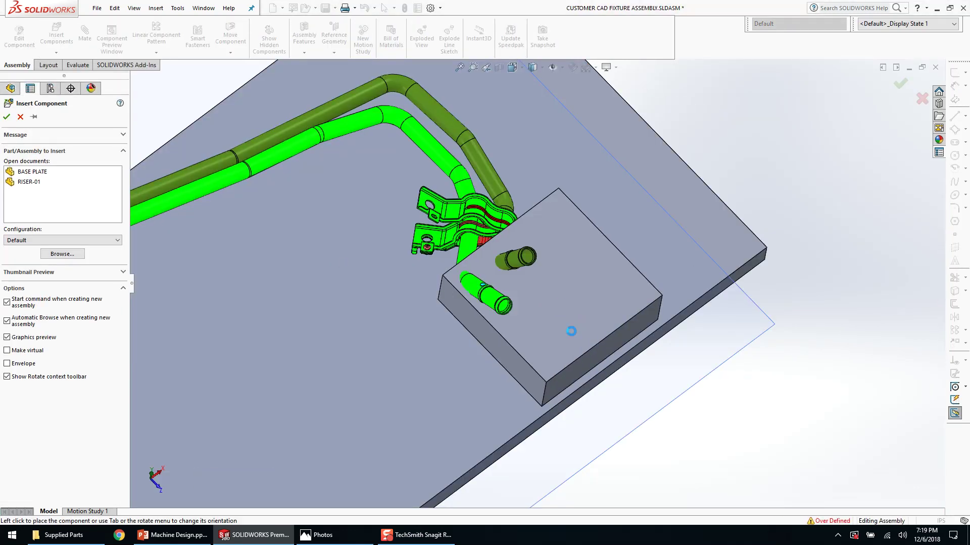
{"action": "middle_click_drag", "start_coordinate": [655, 356], "coordinate": [783, 291]}
{"action": "middle_click_drag", "start_coordinate": [591, 300], "coordinate": [620, 227]}
{"action": "left_click_drag", "start_coordinate": [542, 291], "coordinate": [490, 323]}
{"action": "middle_click_drag", "start_coordinate": [489, 323], "coordinate": [712, 333]}
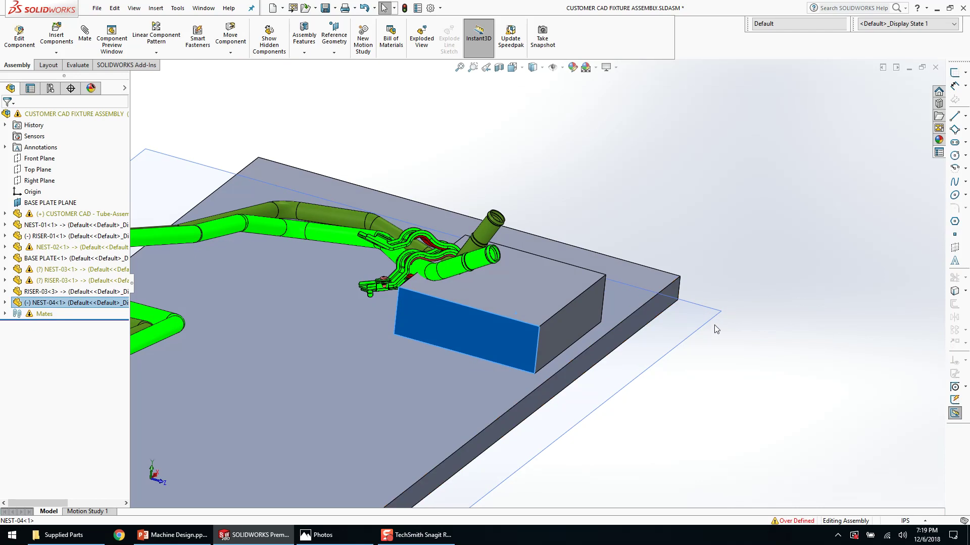
- Lift NEST-04 clear of the base plate, rotate it and mate its bottom face parallel to BASE PLATE PLANE
{"action": "left_click_drag", "start_coordinate": [580, 314], "coordinate": [619, 204]}
{"action": "right_click", "coordinate": [620, 204]}
{"action": "left_click", "coordinate": [626, 211]}
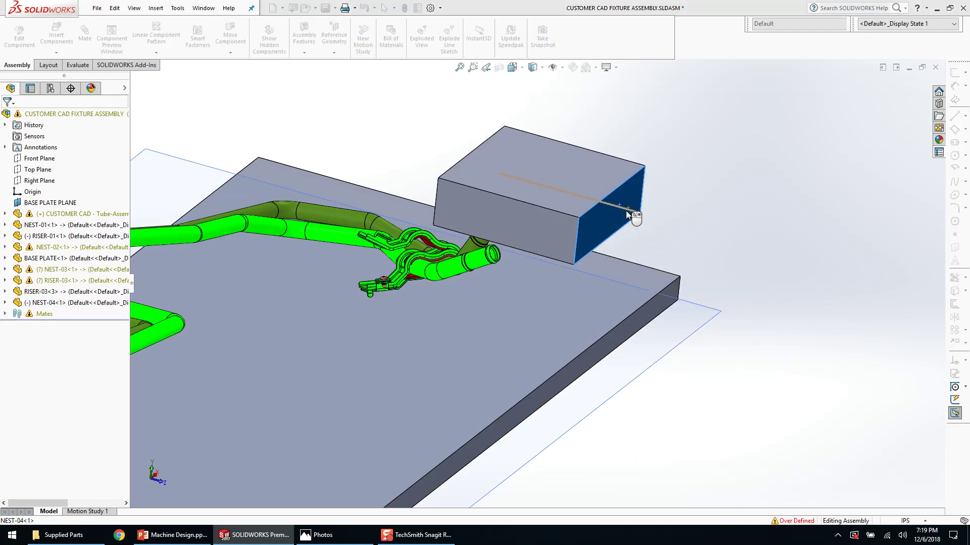
{"action": "left_click", "coordinate": [609, 220]}
{"action": "left_click", "coordinate": [640, 190]}
{"action": "left_click", "coordinate": [604, 226]}
{"action": "left_click", "coordinate": [705, 325], "text": "ctrl"}
{"action": "left_click", "coordinate": [738, 307]}
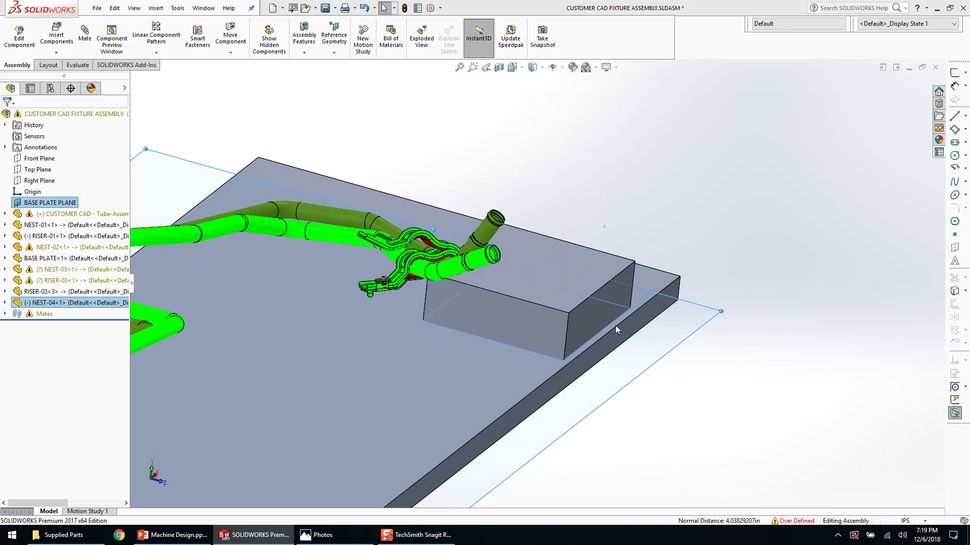
- Move and turn NEST-04 so it sits just beyond the open tube ends, overhanging the base plate's edge
{"action": "scroll", "coordinate": [523, 315], "scroll_direction": "down", "scroll_amount": 1}
{"action": "left_click_drag", "start_coordinate": [522, 317], "coordinate": [470, 338]}
{"action": "middle_click_drag", "start_coordinate": [446, 275], "coordinate": [509, 348]}
{"action": "scroll", "coordinate": [507, 302], "scroll_direction": "down", "scroll_amount": 3}
{"action": "middle_click_drag", "start_coordinate": [508, 302], "coordinate": [529, 338]}
{"action": "right_click_drag", "start_coordinate": [530, 339], "coordinate": [613, 483]}
{"action": "scroll", "coordinate": [591, 393], "scroll_direction": "up", "scroll_amount": 4}
{"action": "middle_click_drag", "start_coordinate": [599, 396], "coordinate": [488, 361]}
{"action": "left_click", "coordinate": [540, 444]}
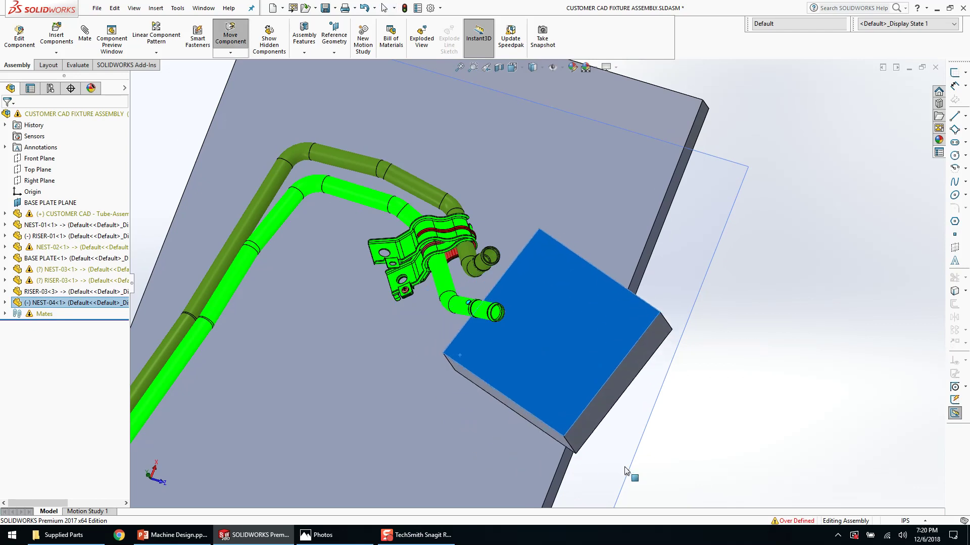
- Mate NEST-04's side face 2 in from the base plate's long edge face, flipped to the inner side of the edge
{"action": "scroll", "coordinate": [617, 378], "scroll_direction": "down", "scroll_amount": 3}
{"action": "left_click", "coordinate": [640, 273]}
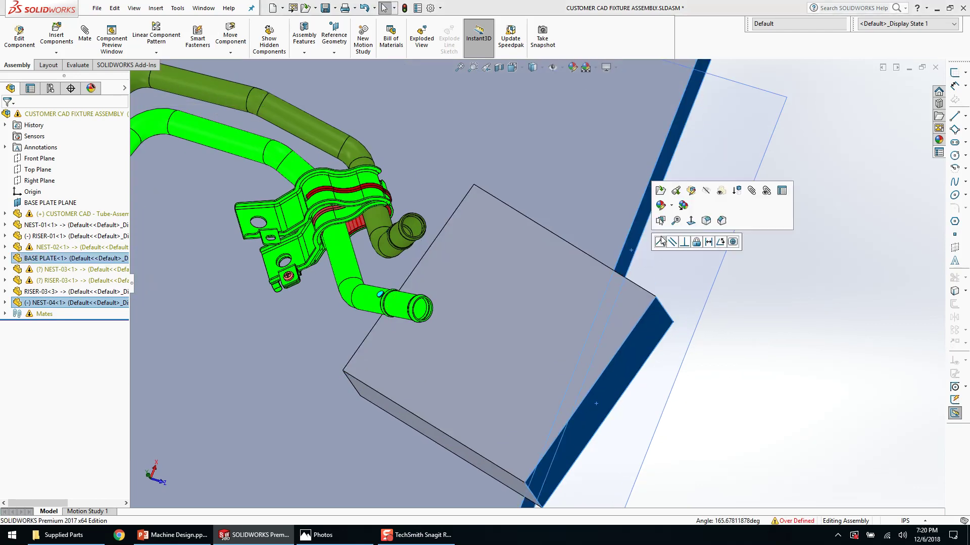
{"action": "middle_click_drag", "start_coordinate": [640, 273], "coordinate": [518, 332]}
{"action": "left_click", "coordinate": [511, 365]}
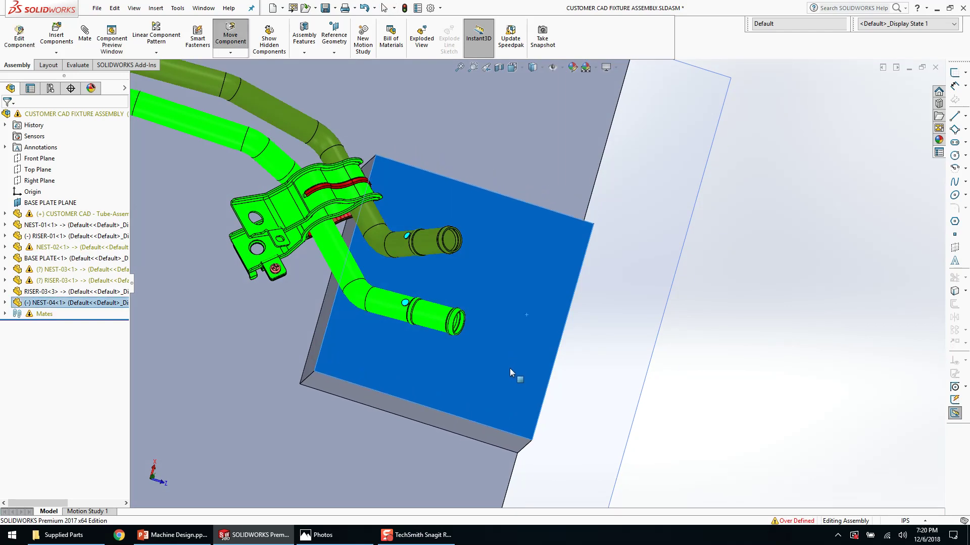
{"action": "left_click", "coordinate": [503, 335]}
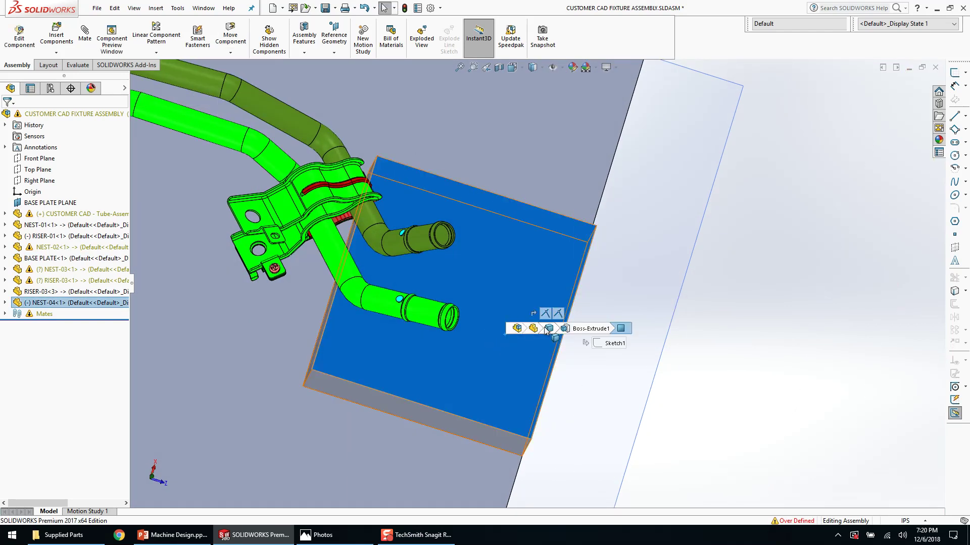
{"action": "right_click", "coordinate": [554, 327]}
{"action": "left_click", "coordinate": [563, 295]}
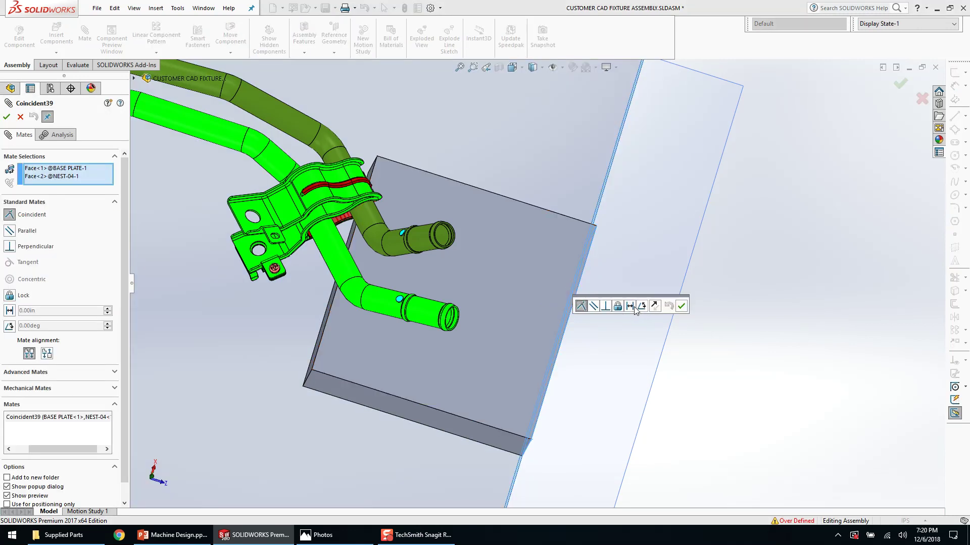
{"action": "left_click", "coordinate": [634, 306]}
{"action": "type", "text": "2"}
{"action": "key", "text": "Return"}
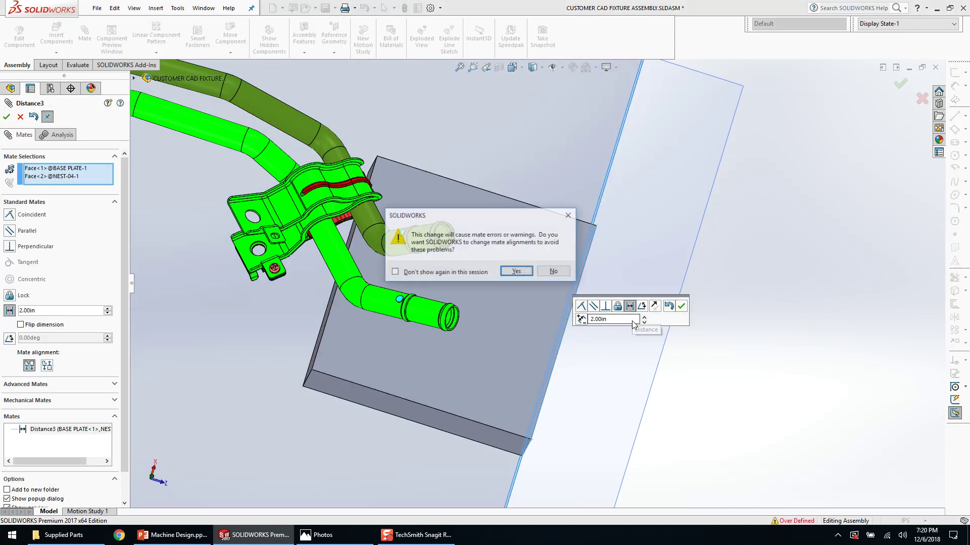
{"action": "left_click", "coordinate": [516, 271]}
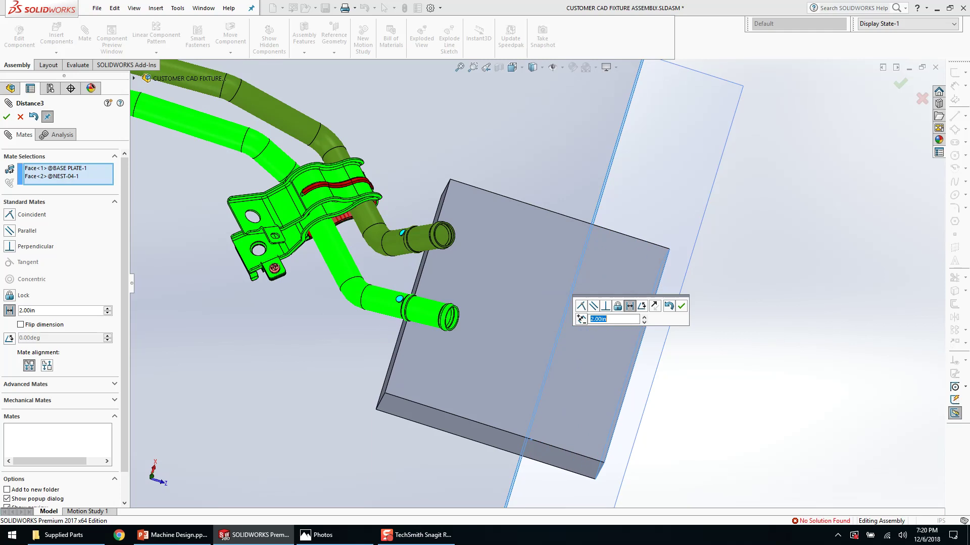
{"action": "left_click", "coordinate": [582, 319]}
{"action": "left_click", "coordinate": [519, 272]}
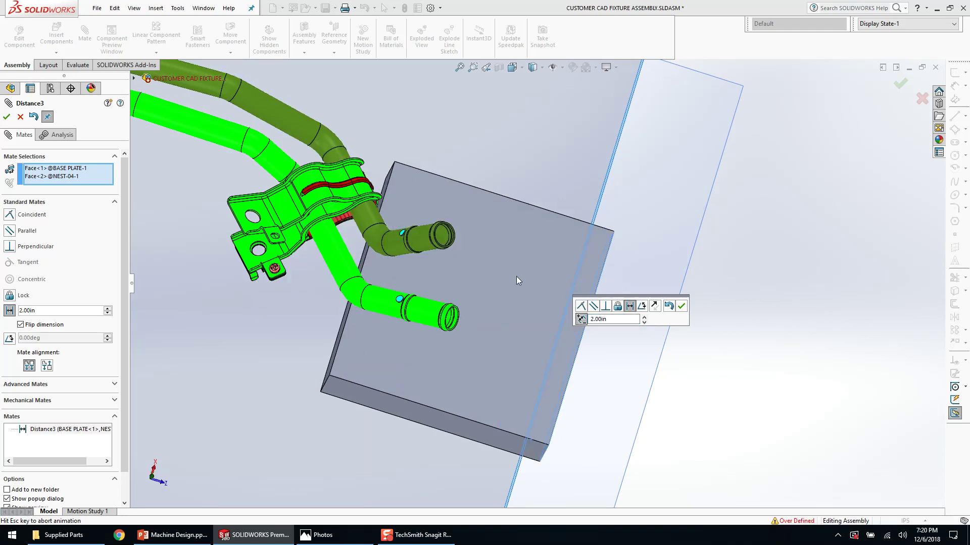
{"action": "left_click", "coordinate": [682, 306]}
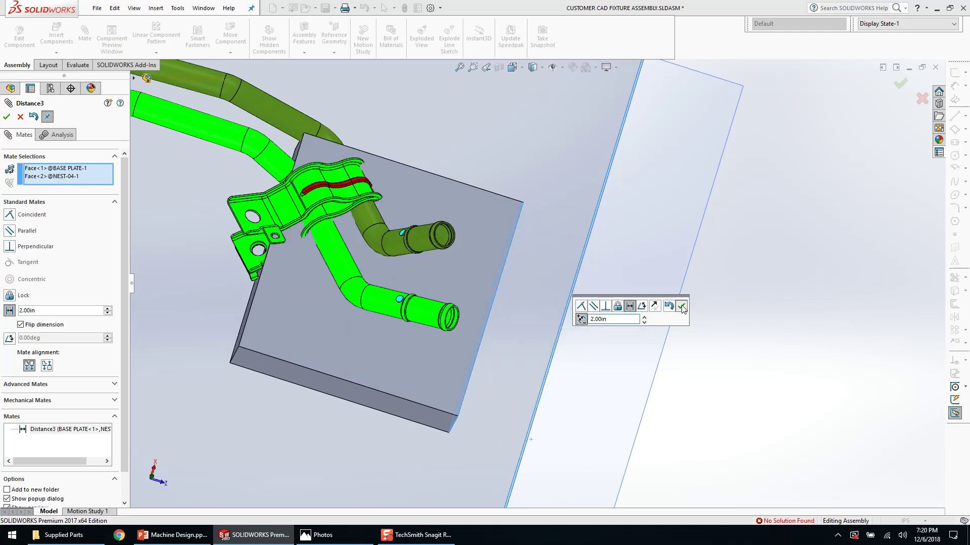
{"action": "left_click", "coordinate": [899, 86]}
- Set NEST-04's sketch dimension running across the base plate (D2@Sketch1) to 4 in
{"action": "left_click", "coordinate": [461, 271]}
{"action": "middle_click_drag", "start_coordinate": [461, 271], "coordinate": [457, 287]}
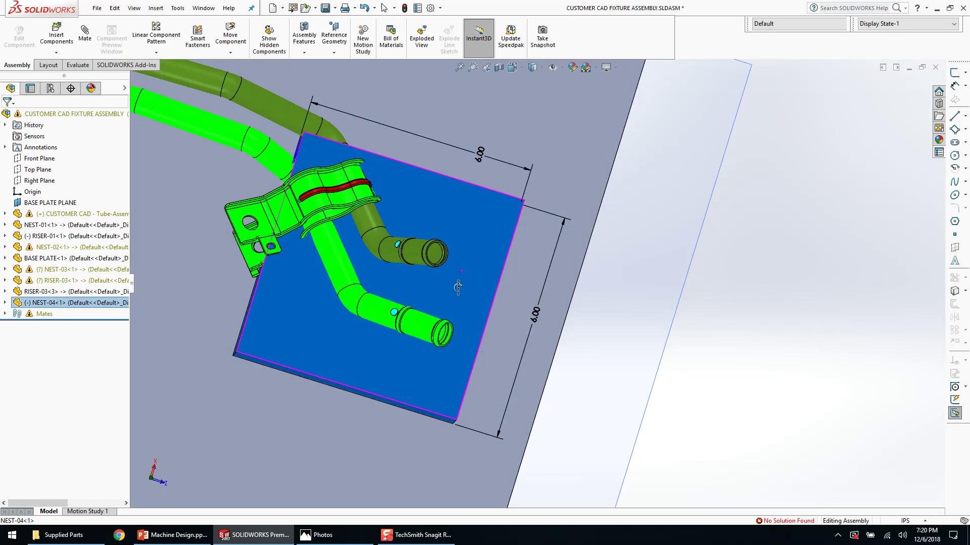
{"action": "double_click", "coordinate": [452, 151]}
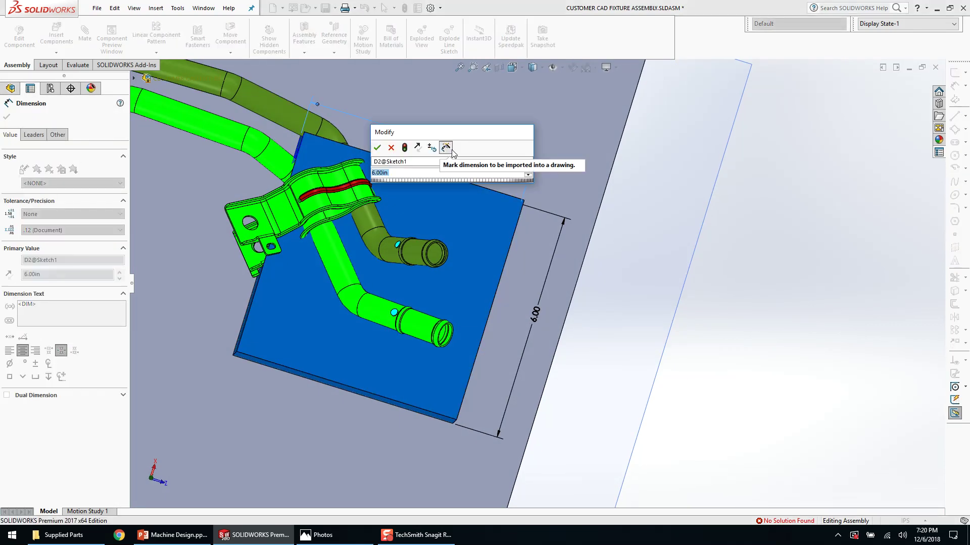
{"action": "type", "text": "1"}
{"action": "key", "text": "Return"}
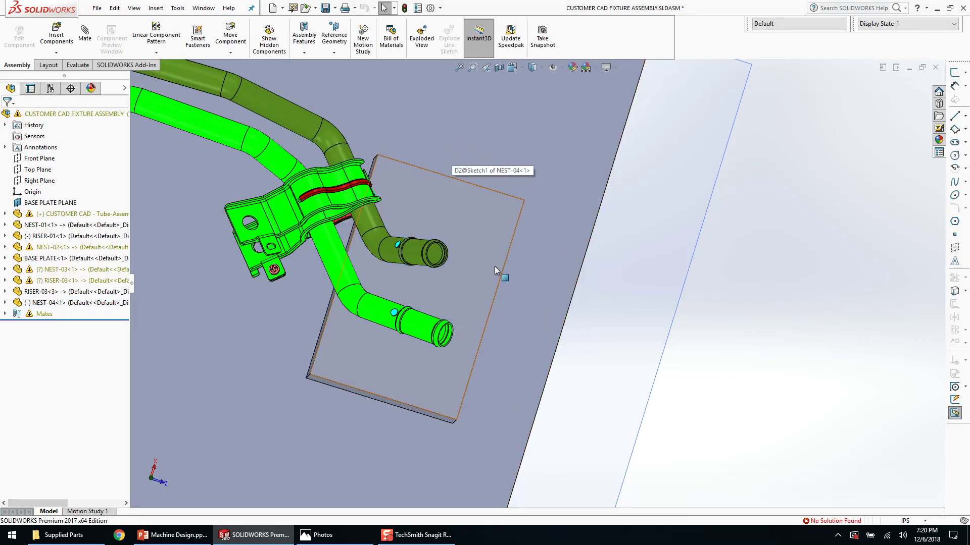
- Set NEST-04's dimension across the base plate to 5 in
{"action": "double_click", "coordinate": [468, 263]}
{"action": "left_click", "coordinate": [488, 152]}
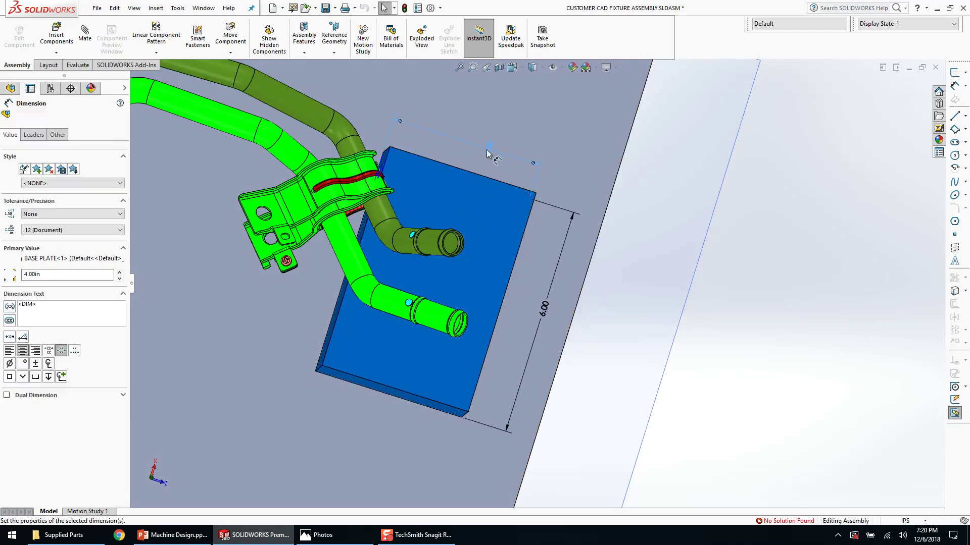
{"action": "double_click", "coordinate": [487, 150]}
{"action": "type", "text": "5"}
{"action": "key", "text": "Return"}
{"action": "left_click", "coordinate": [740, 339]}
- Slide NEST-04 along the base plate until it sits beneath the clamp bracket and open tube ends
{"action": "middle_click_drag", "start_coordinate": [473, 276], "coordinate": [418, 275]}
{"action": "scroll", "coordinate": [418, 275], "scroll_direction": "up", "scroll_amount": 3}
{"action": "scroll", "coordinate": [475, 276], "scroll_direction": "down", "scroll_amount": 3}
{"action": "left_click_drag", "start_coordinate": [535, 286], "coordinate": [575, 295]}
{"action": "scroll", "coordinate": [575, 295], "scroll_direction": "up", "scroll_amount": 6}
- Mate NEST-04's Right Plane 37.625 in from the assembly's Right Plane and save the assembly
{"action": "left_click", "coordinate": [5, 303]}
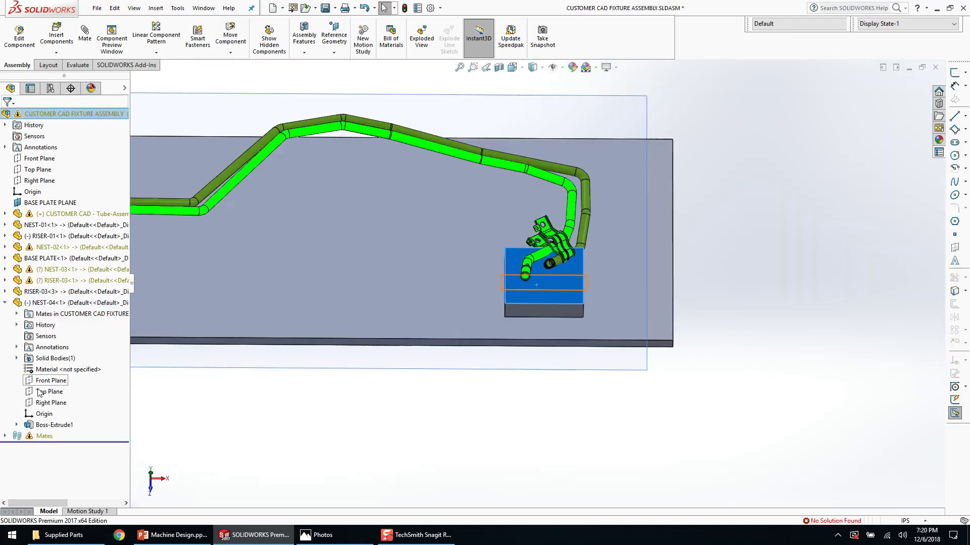
{"action": "left_click", "coordinate": [45, 403]}
{"action": "left_click", "coordinate": [50, 183], "text": "ctrl"}
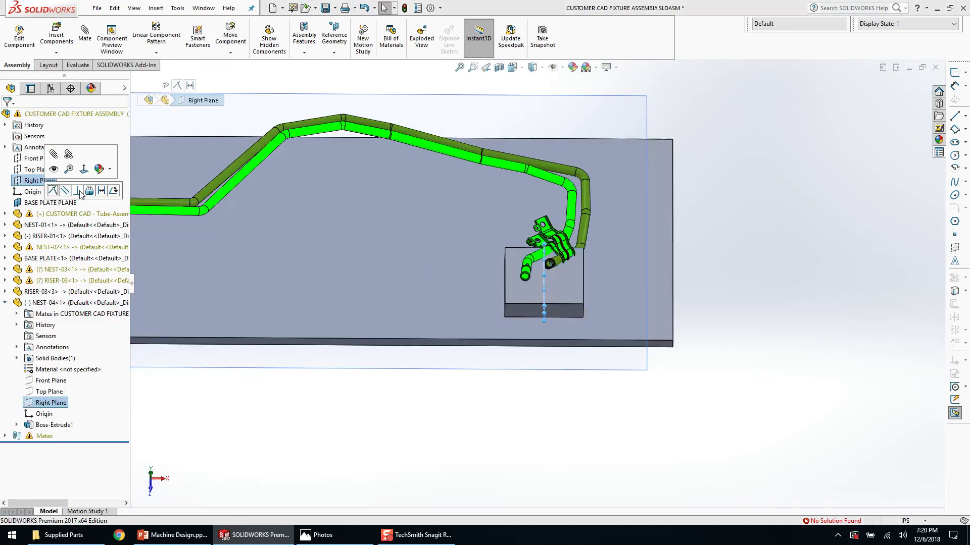
{"action": "left_click", "coordinate": [102, 191]}
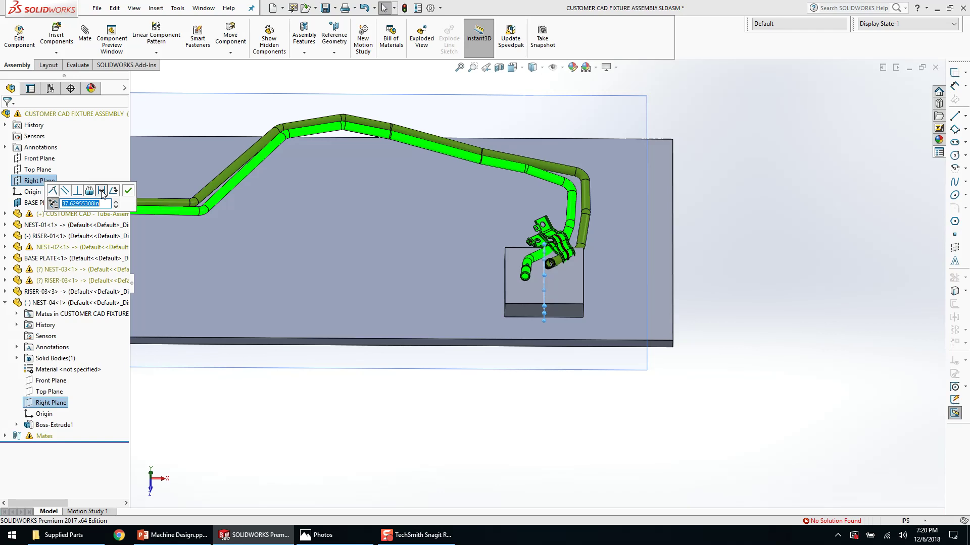
{"action": "type", "text": "37.625"}
{"action": "key", "text": "Return"}
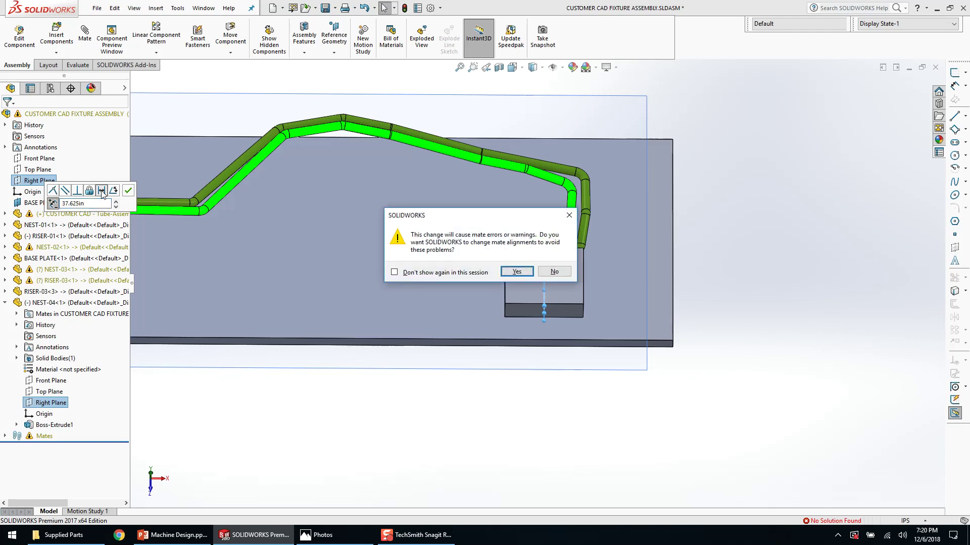
{"action": "left_click", "coordinate": [516, 272]}
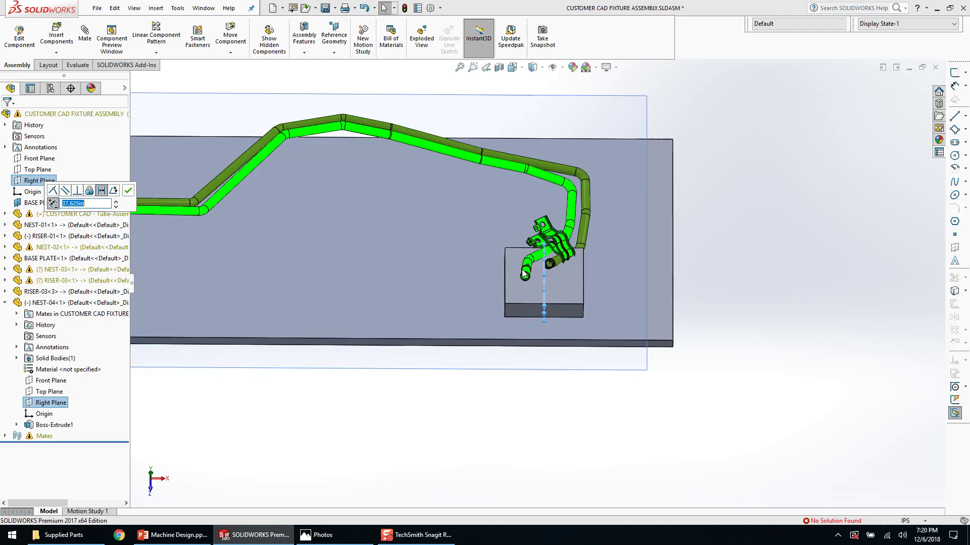
{"action": "left_click", "coordinate": [128, 191]}
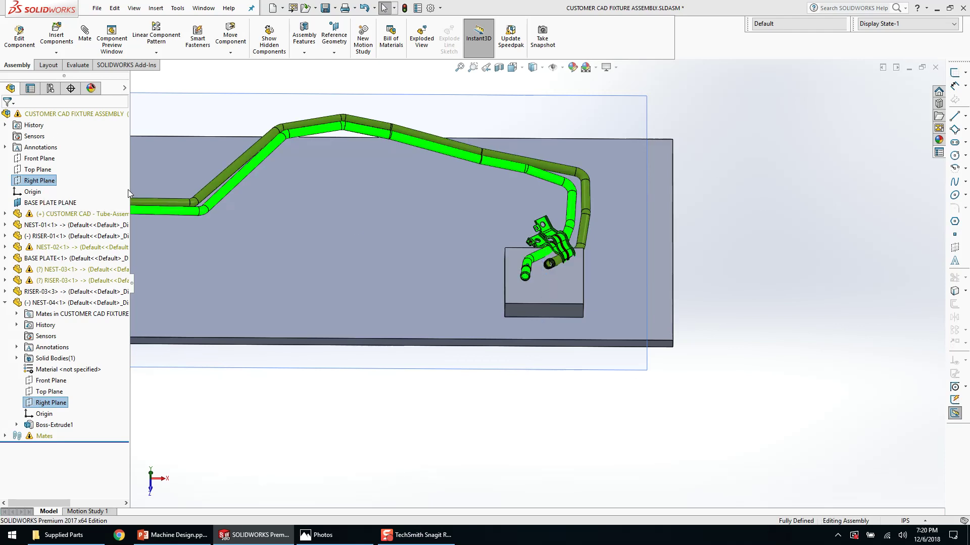
{"action": "key", "text": "ctrl+s"}
- Inspect the clamp bracket's faces and how it sits relative to NEST-04
{"action": "scroll", "coordinate": [573, 265], "scroll_direction": "down", "scroll_amount": 6}
{"action": "middle_click_drag", "start_coordinate": [596, 252], "coordinate": [603, 289]}
{"action": "scroll", "coordinate": [603, 290], "scroll_direction": "up", "scroll_amount": 3}
{"action": "left_click", "coordinate": [522, 205]}
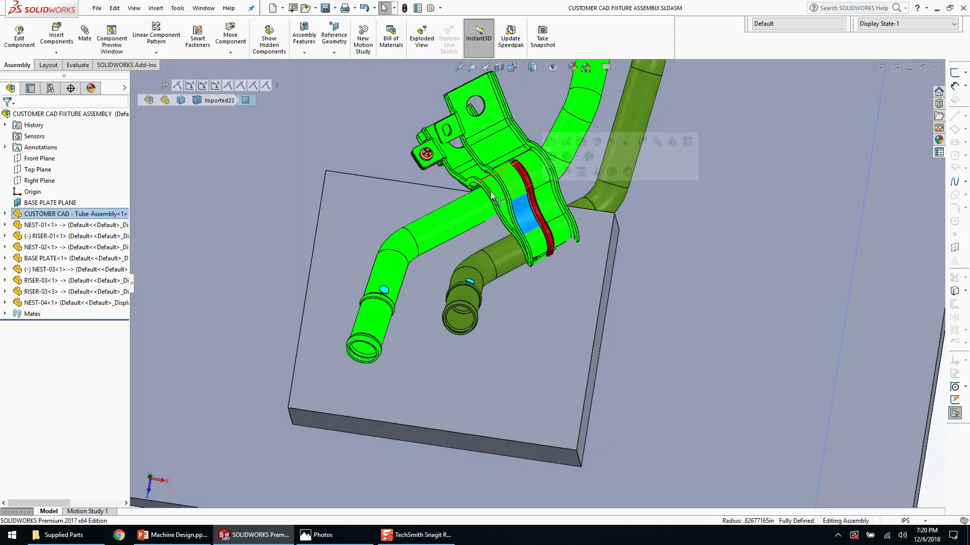
{"action": "left_click", "coordinate": [493, 192]}
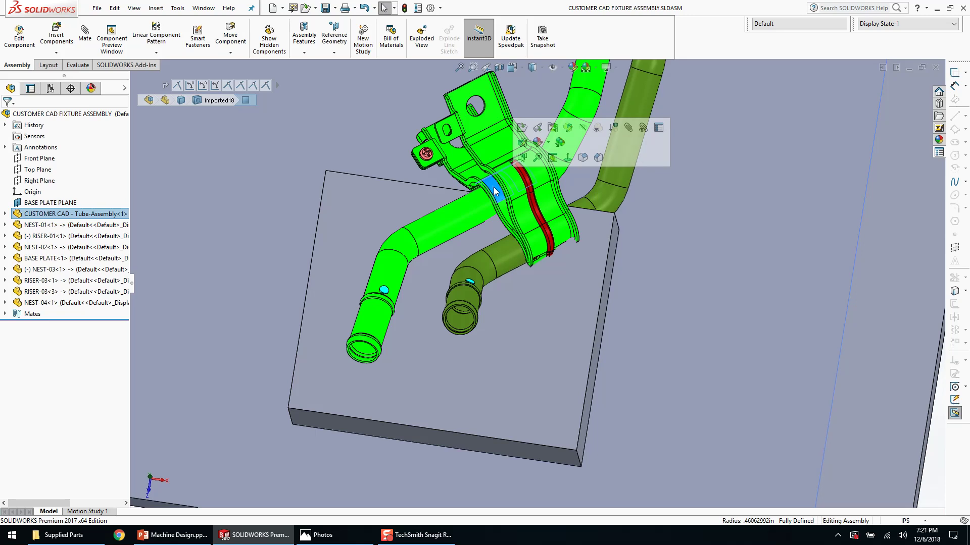
{"action": "scroll", "coordinate": [493, 190], "scroll_direction": "down", "scroll_amount": 2}
{"action": "middle_click_drag", "start_coordinate": [493, 191], "coordinate": [612, 329]}
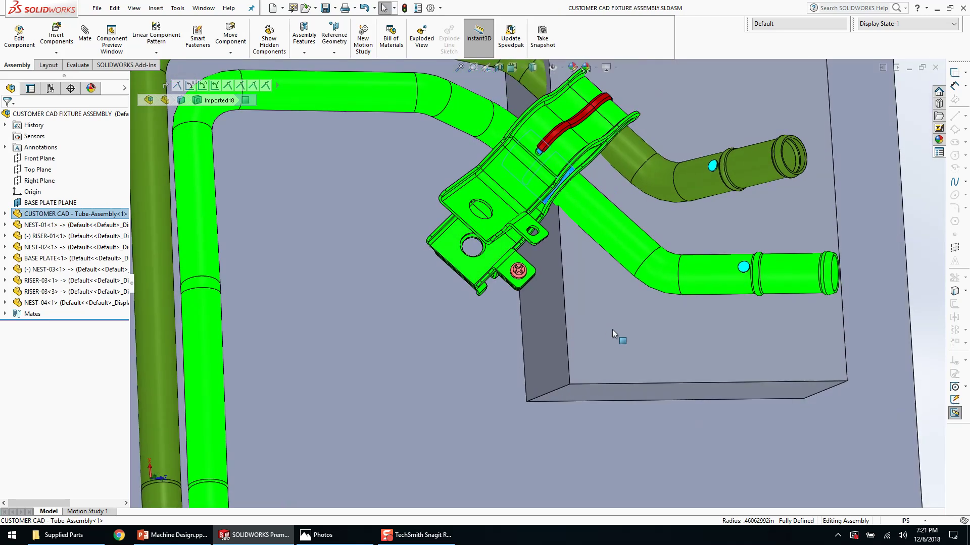
- Extend NEST-04 across the base plate by setting its D2@Sketch1 dimension to 7 in
{"action": "left_click", "coordinate": [612, 329]}
{"action": "key", "text": "ctrl+8"}
{"action": "double_click", "coordinate": [667, 120]}
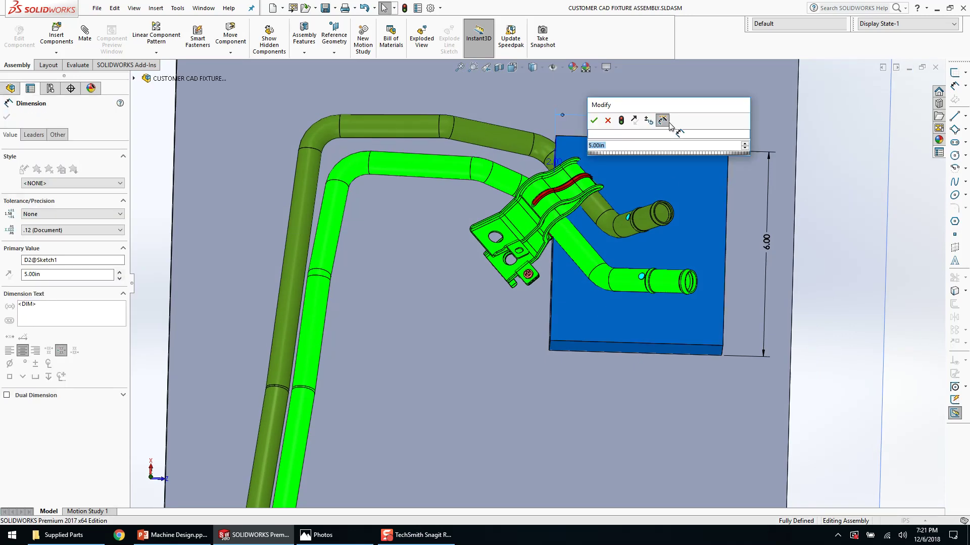
{"action": "type", "text": "7"}
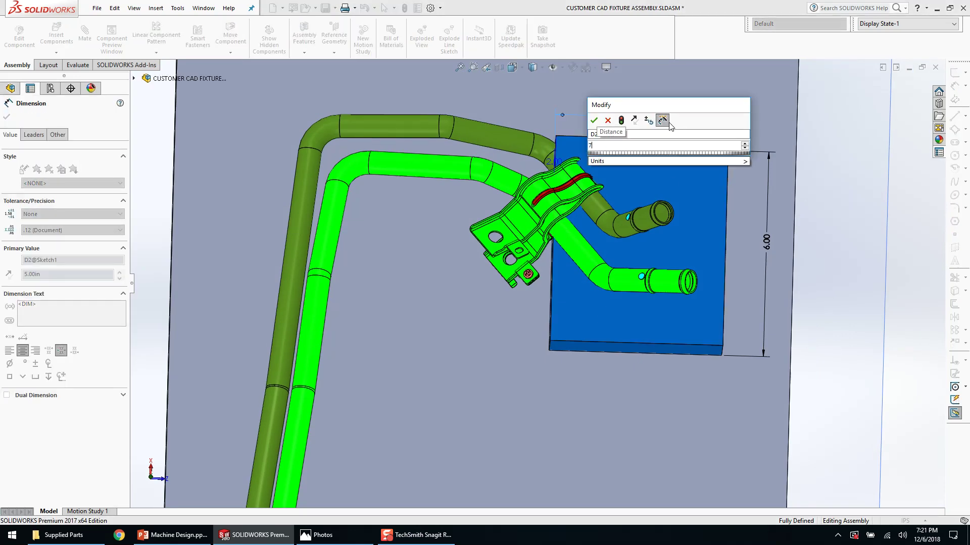
{"action": "left_click", "coordinate": [622, 122]}
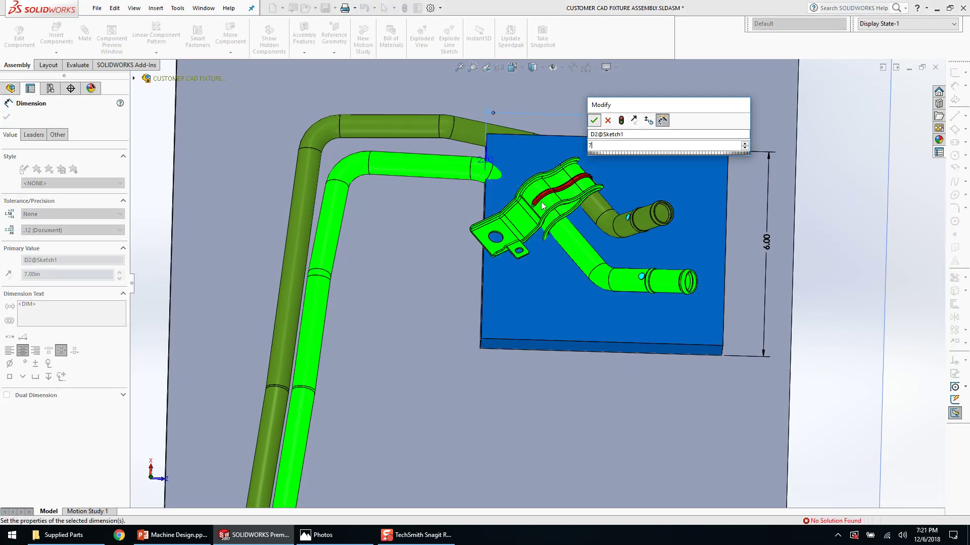
- Open the CUSTOMER CAD - Tube-Assembly part on its own and locate the clamp bracket near the tube ends
{"action": "scroll", "coordinate": [553, 219], "scroll_direction": "down", "scroll_amount": 1}
{"action": "left_click", "coordinate": [554, 219]}
{"action": "left_click", "coordinate": [581, 160]}
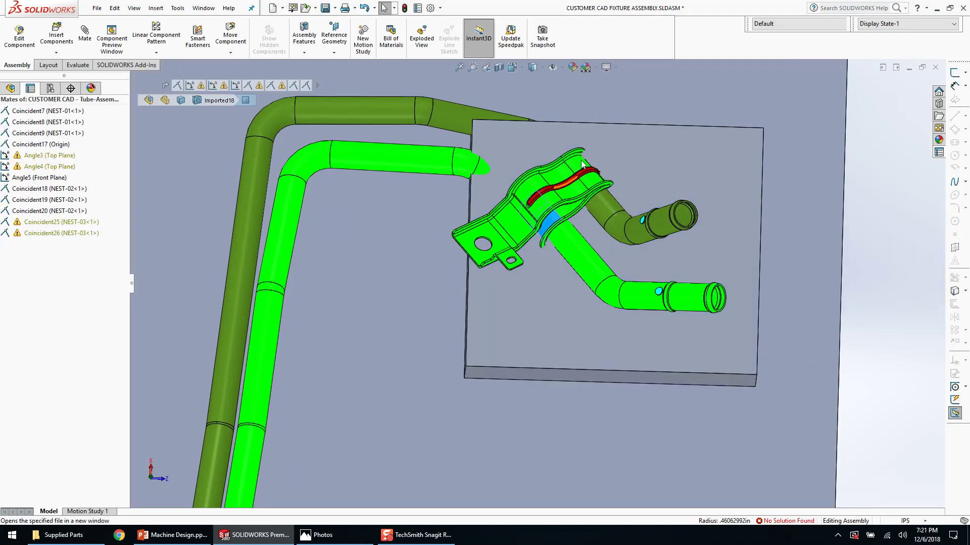
{"action": "scroll", "coordinate": [663, 259], "scroll_direction": "up", "scroll_amount": 6}
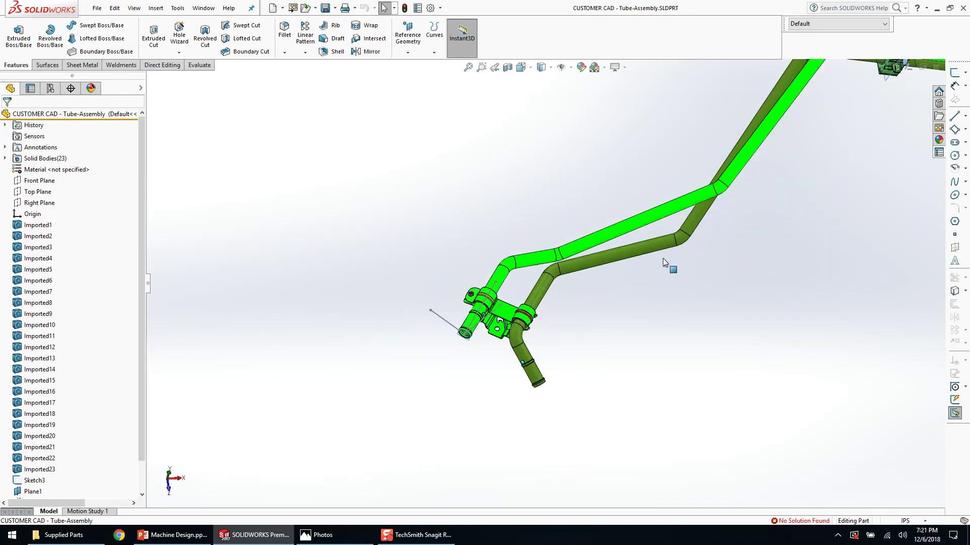
{"action": "scroll", "coordinate": [663, 258], "scroll_direction": "up", "scroll_amount": 5}
{"action": "scroll", "coordinate": [704, 250], "scroll_direction": "down", "scroll_amount": 5}
{"action": "scroll", "coordinate": [578, 286], "scroll_direction": "down", "scroll_amount": 4}
{"action": "scroll", "coordinate": [495, 303], "scroll_direction": "up", "scroll_amount": 2}
- Examine the clamp bracket and its red liner around both tubes, and return to the fixture assembly
{"action": "middle_click_drag", "start_coordinate": [495, 303], "coordinate": [611, 389]}
{"action": "key", "text": "Tab"}
{"action": "key", "text": "Tab"}
{"action": "scroll", "coordinate": [519, 196], "scroll_direction": "down", "scroll_amount": 1}
{"action": "middle_click_drag", "start_coordinate": [519, 196], "coordinate": [414, 223]}
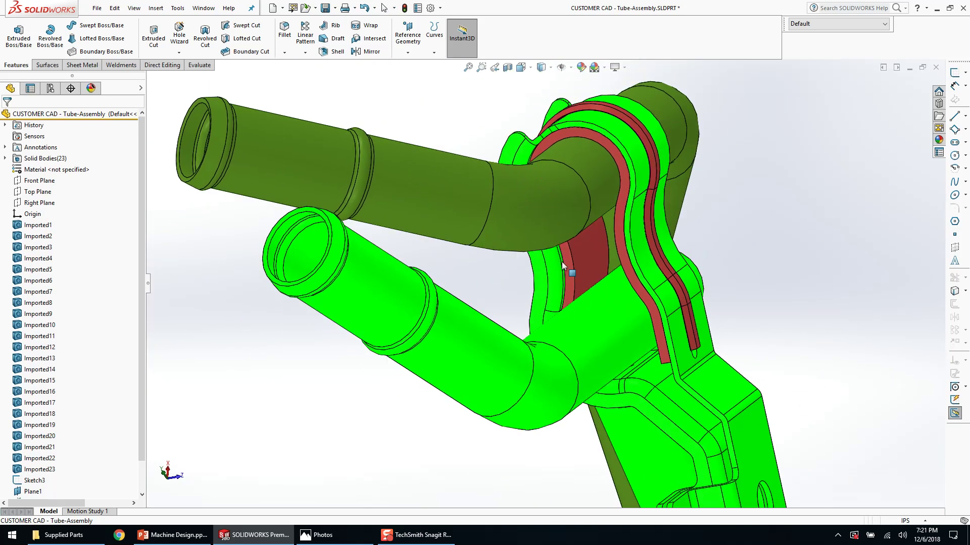
{"action": "left_click", "coordinate": [648, 267]}
{"action": "middle_click_drag", "start_coordinate": [648, 268], "coordinate": [632, 294]}
{"action": "left_click", "coordinate": [722, 328]}
{"action": "middle_click_drag", "start_coordinate": [722, 328], "coordinate": [909, 167]}
{"action": "scroll", "coordinate": [688, 372], "scroll_direction": "up", "scroll_amount": 3}
{"action": "left_click", "coordinate": [929, 142]}
{"action": "left_click", "coordinate": [936, 67]}
{"action": "left_click", "coordinate": [466, 266]}
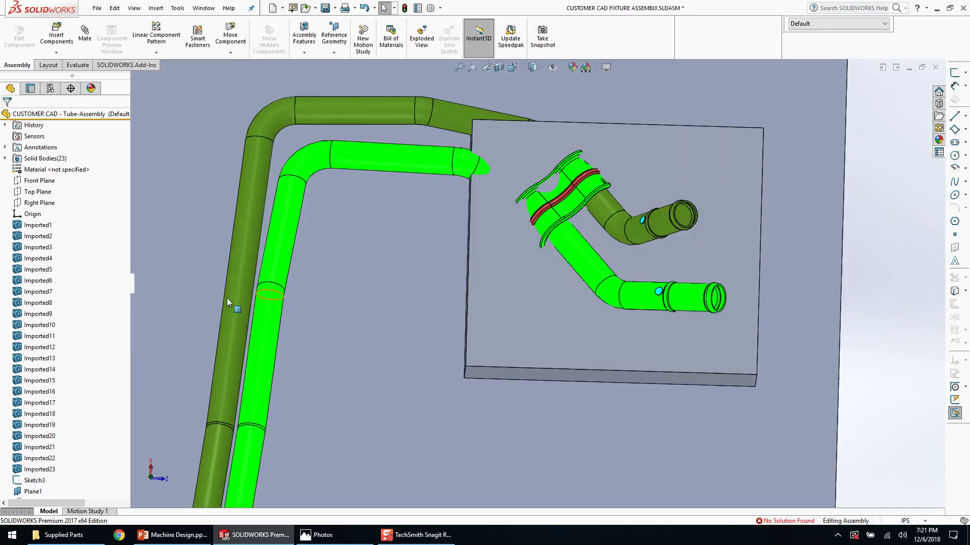
- Hide NEST-04 in the fixture assembly
{"action": "left_click", "coordinate": [879, 283]}
{"action": "scroll", "coordinate": [568, 255], "scroll_direction": "up", "scroll_amount": 3}
{"action": "scroll", "coordinate": [561, 241], "scroll_direction": "down", "scroll_amount": 6}
{"action": "scroll", "coordinate": [527, 245], "scroll_direction": "down", "scroll_amount": 2}
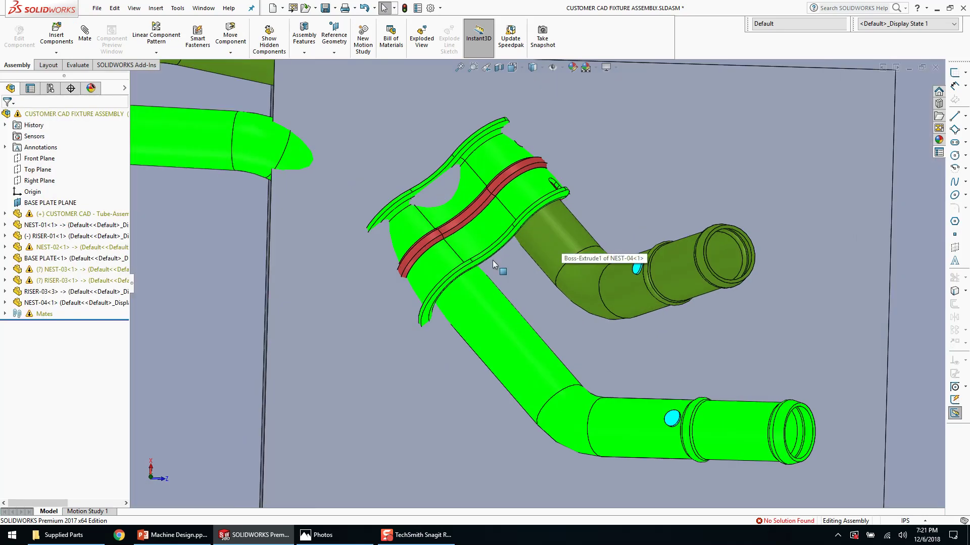
{"action": "scroll", "coordinate": [493, 259], "scroll_direction": "up", "scroll_amount": 3}
{"action": "middle_click_drag", "start_coordinate": [492, 259], "coordinate": [509, 313]}
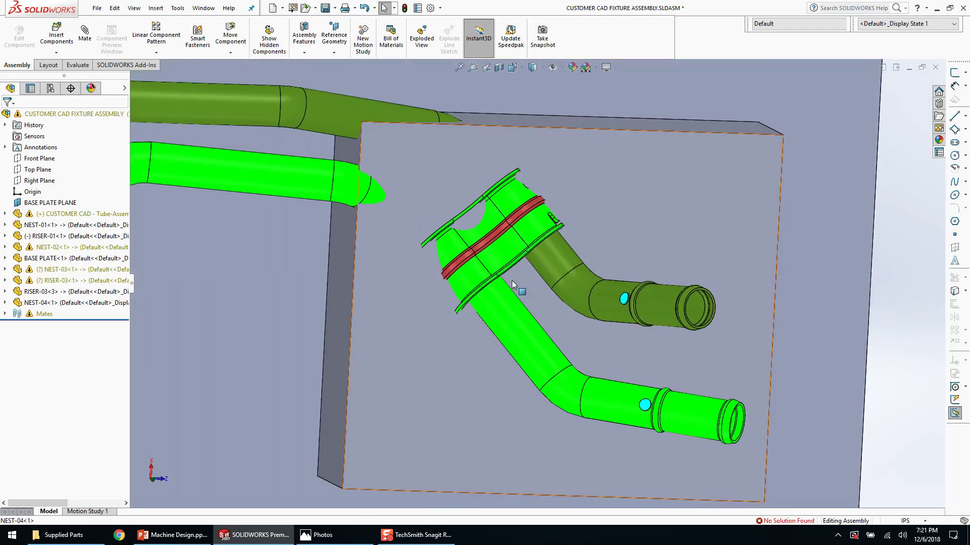
{"action": "scroll", "coordinate": [513, 263], "scroll_direction": "down", "scroll_amount": 3}
{"action": "middle_click_drag", "start_coordinate": [520, 268], "coordinate": [510, 191]}
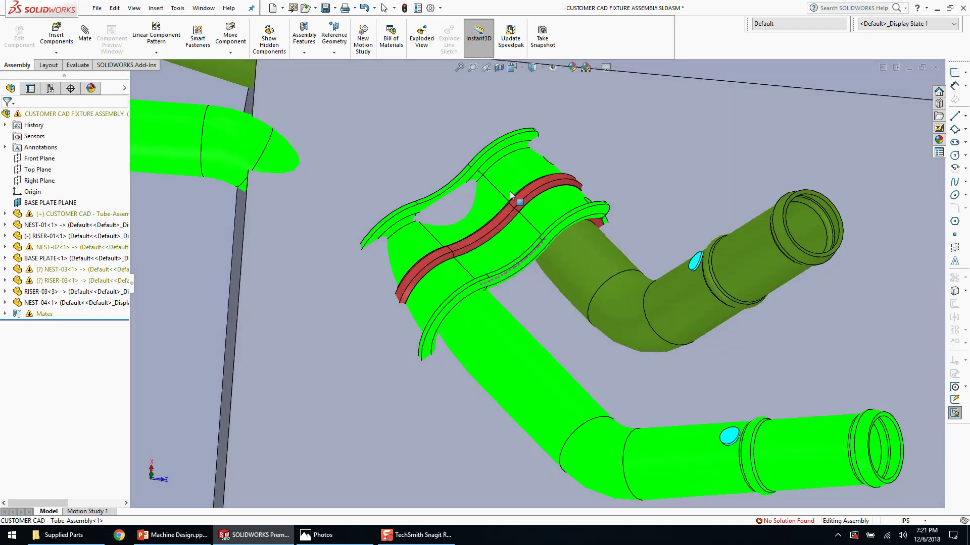
{"action": "scroll", "coordinate": [544, 222], "scroll_direction": "down", "scroll_amount": 5}
{"action": "left_click", "coordinate": [544, 222]}
{"action": "left_click", "coordinate": [555, 328]}
- Examine the underside of the clamp bracket's mounting flange, including its hole and bent tab
{"action": "scroll", "coordinate": [562, 337], "scroll_direction": "up", "scroll_amount": 5}
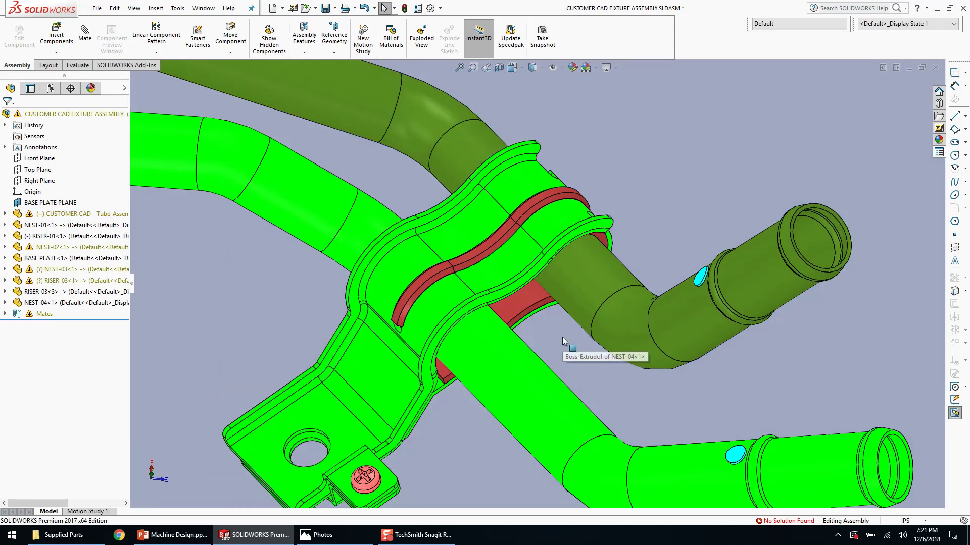
{"action": "middle_click_drag", "start_coordinate": [417, 381], "coordinate": [329, 226]}
{"action": "scroll", "coordinate": [433, 399], "scroll_direction": "down", "scroll_amount": 5}
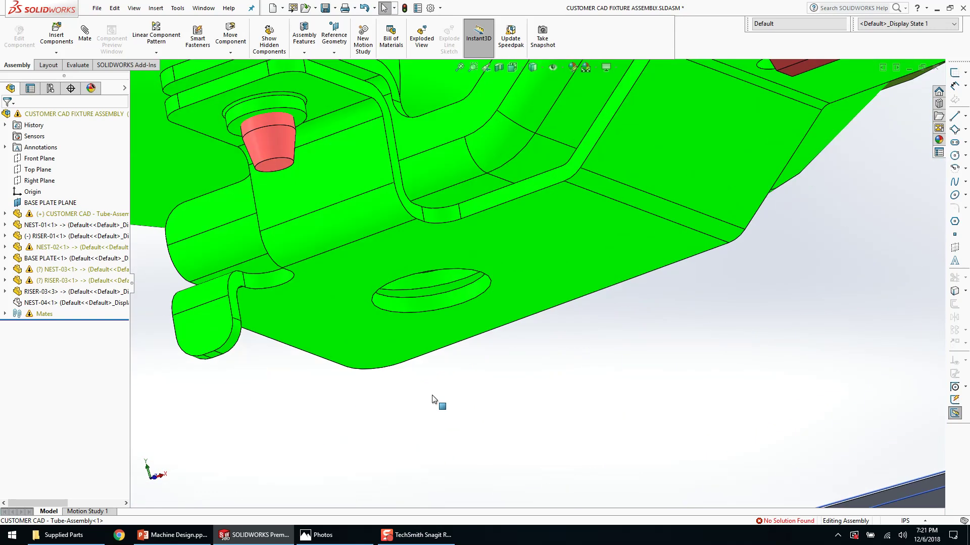
{"action": "left_click", "coordinate": [437, 303]}
{"action": "scroll", "coordinate": [436, 304], "scroll_direction": "up", "scroll_amount": 3}
{"action": "middle_click_drag", "start_coordinate": [436, 303], "coordinate": [504, 481]}
{"action": "middle_click", "coordinate": [562, 388]}
- Examine the bracket's screw and the stacked tabs it joins from the side
{"action": "middle_click_drag", "start_coordinate": [562, 389], "coordinate": [500, 169]}
{"action": "scroll", "coordinate": [617, 399], "scroll_direction": "down", "scroll_amount": 5}
{"action": "left_click", "coordinate": [534, 364]}
{"action": "middle_click_drag", "start_coordinate": [534, 365], "coordinate": [513, 344]}
{"action": "scroll", "coordinate": [514, 344], "scroll_direction": "up", "scroll_amount": 2}
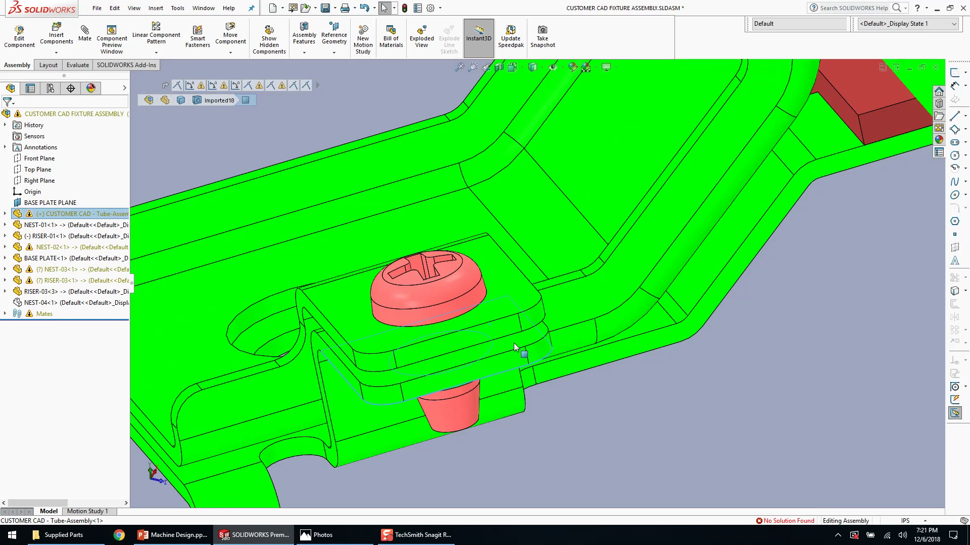
{"action": "scroll", "coordinate": [505, 333], "scroll_direction": "up", "scroll_amount": 5}
{"action": "scroll", "coordinate": [513, 331], "scroll_direction": "down", "scroll_amount": 1}
{"action": "left_click", "coordinate": [513, 331]}
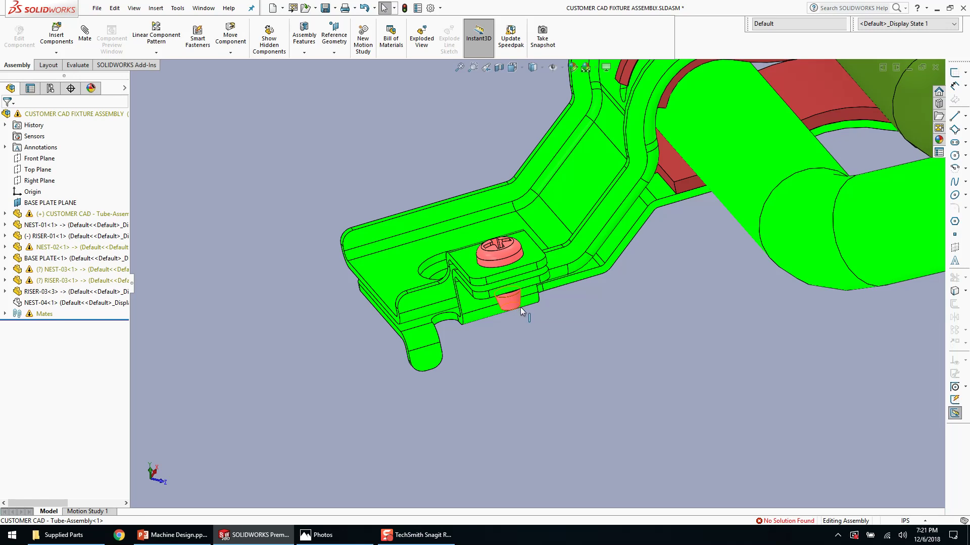
- Measure the distance from the clamp bracket's flange to the base plate
{"action": "middle_click_drag", "start_coordinate": [520, 309], "coordinate": [510, 342]}
{"action": "scroll", "coordinate": [553, 285], "scroll_direction": "down", "scroll_amount": 3}
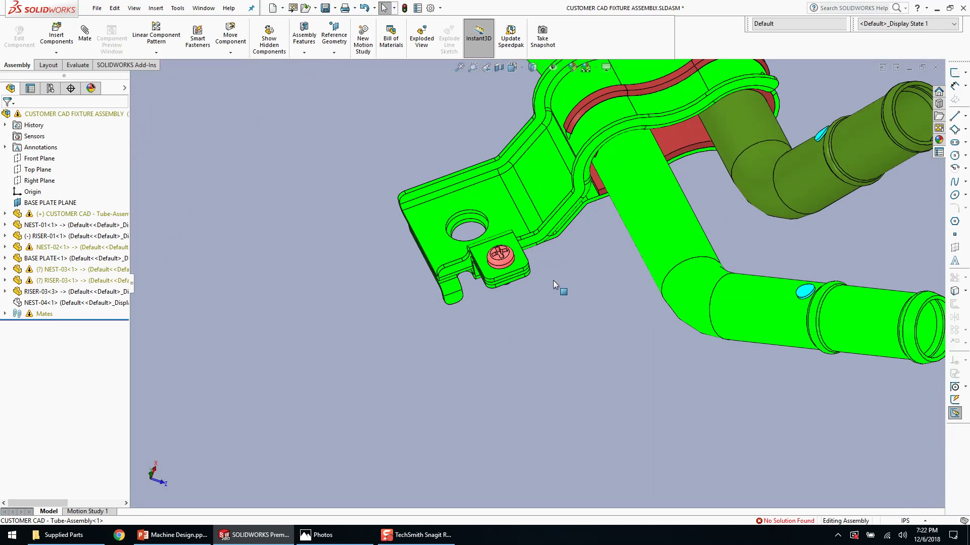
{"action": "middle_click_drag", "start_coordinate": [556, 283], "coordinate": [545, 335]}
{"action": "left_click", "coordinate": [540, 273]}
{"action": "key", "text": "m"}
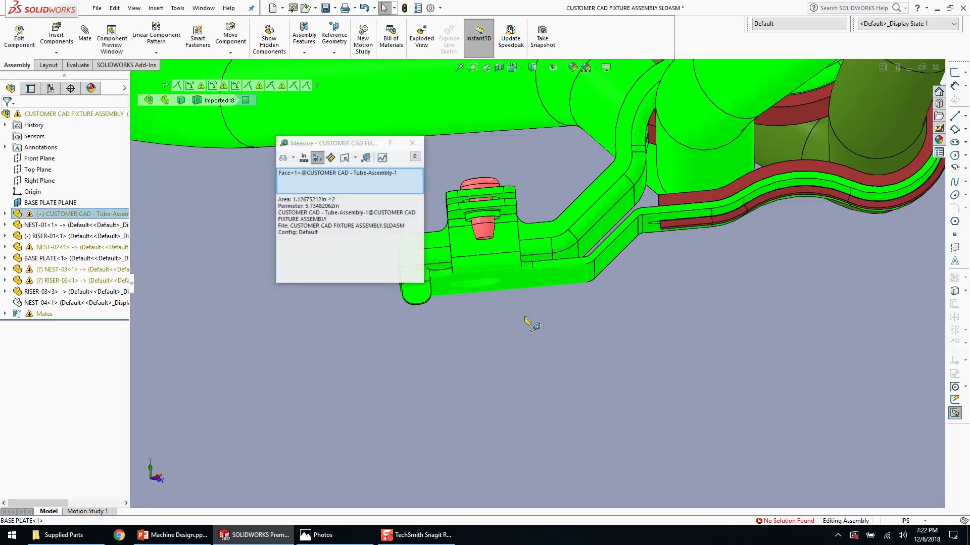
{"action": "left_click", "coordinate": [525, 318]}
{"action": "left_click_drag", "start_coordinate": [349, 144], "coordinate": [254, 143]}
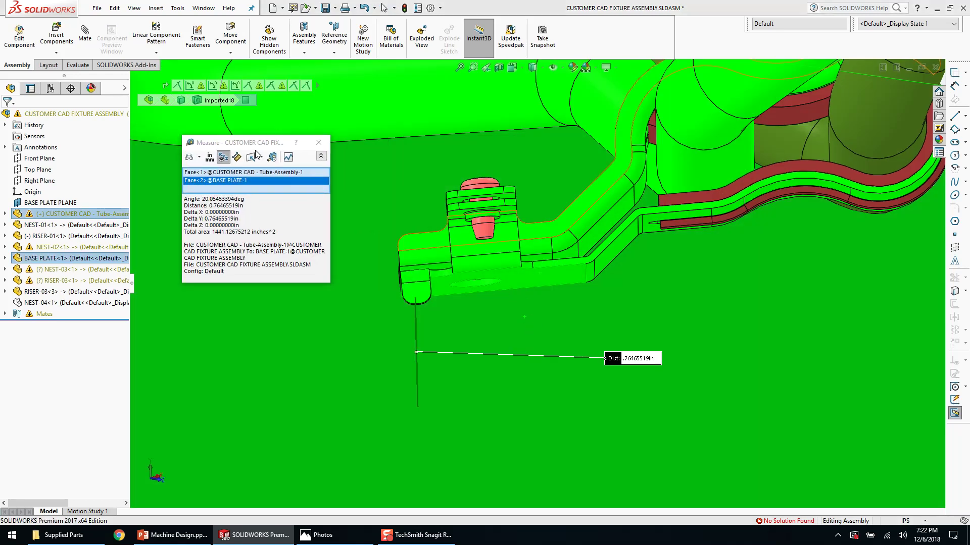
{"action": "left_click", "coordinate": [321, 141]}
- Measure the distance from the end face beside the bracket's bent tab to the base plate
{"action": "scroll", "coordinate": [560, 217], "scroll_direction": "up", "scroll_amount": 5}
{"action": "middle_click_drag", "start_coordinate": [558, 293], "coordinate": [563, 387]}
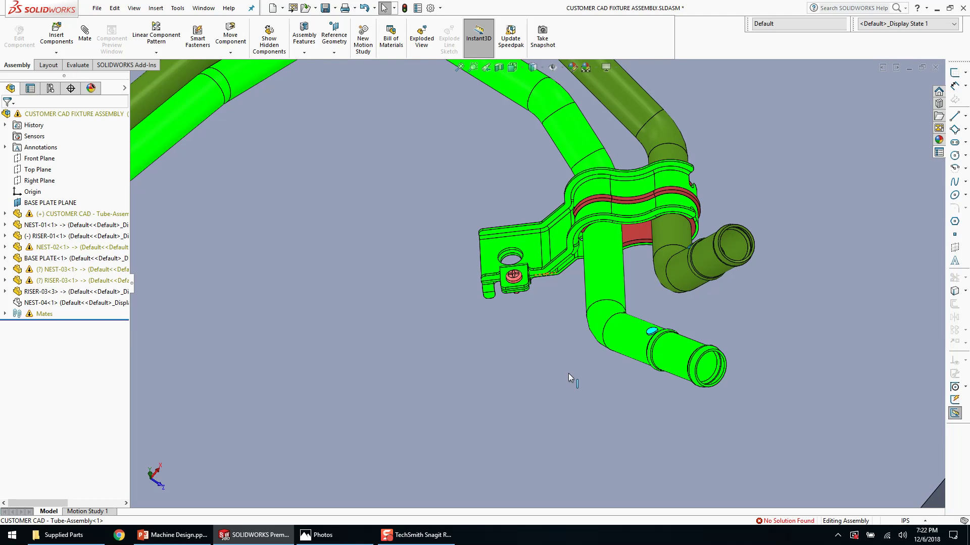
{"action": "scroll", "coordinate": [510, 256], "scroll_direction": "down", "scroll_amount": 6}
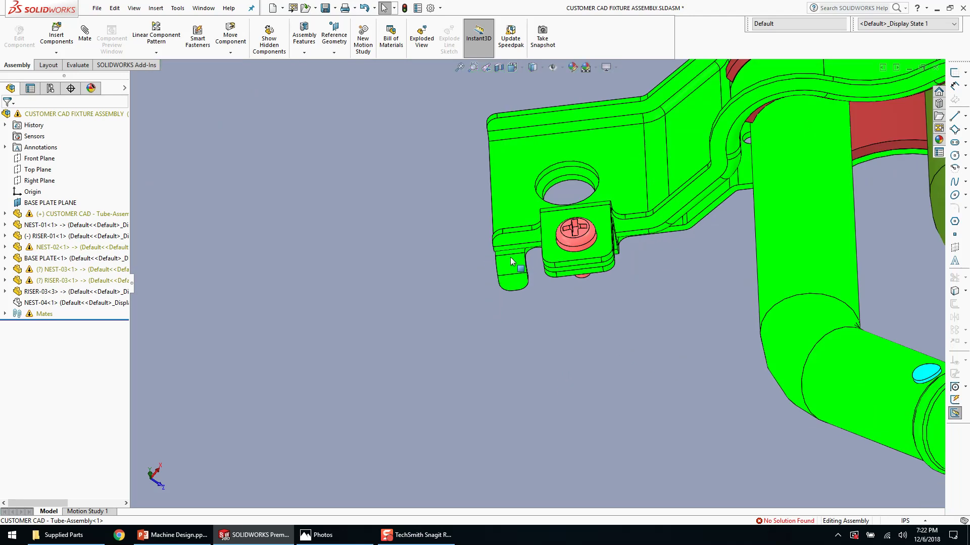
{"action": "left_click", "coordinate": [491, 262]}
{"action": "left_click", "coordinate": [495, 263]}
{"action": "key", "text": "m"}
{"action": "left_click", "coordinate": [471, 278]}
{"action": "scroll", "coordinate": [480, 302], "scroll_direction": "up", "scroll_amount": 3}
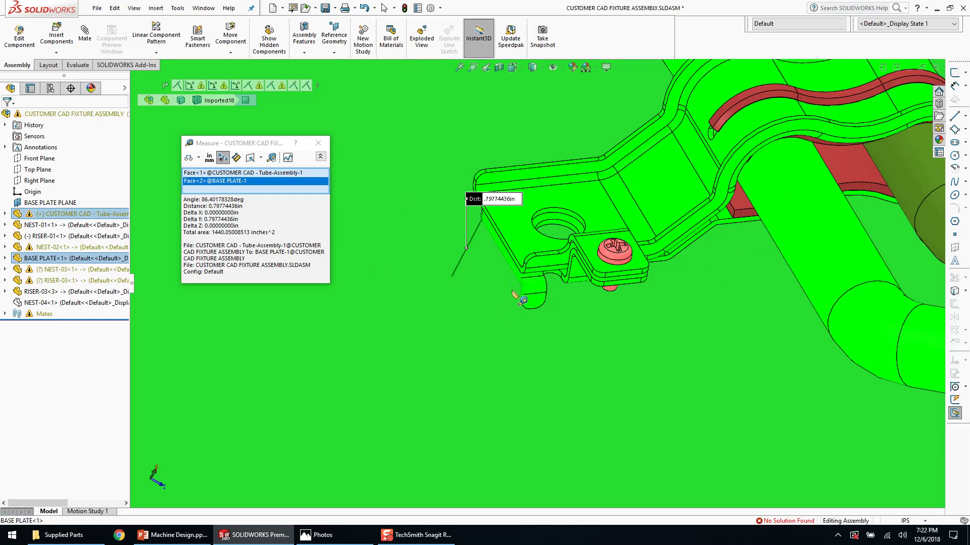
{"action": "scroll", "coordinate": [522, 287], "scroll_direction": "down", "scroll_amount": 2}
{"action": "key", "text": "Escape"}
- Edit the customer tube assembly part in context and start a new 3D sketch
{"action": "middle_click_drag", "start_coordinate": [529, 223], "coordinate": [581, 282]}
{"action": "scroll", "coordinate": [548, 278], "scroll_direction": "up", "scroll_amount": 2}
{"action": "scroll", "coordinate": [596, 238], "scroll_direction": "down", "scroll_amount": 3}
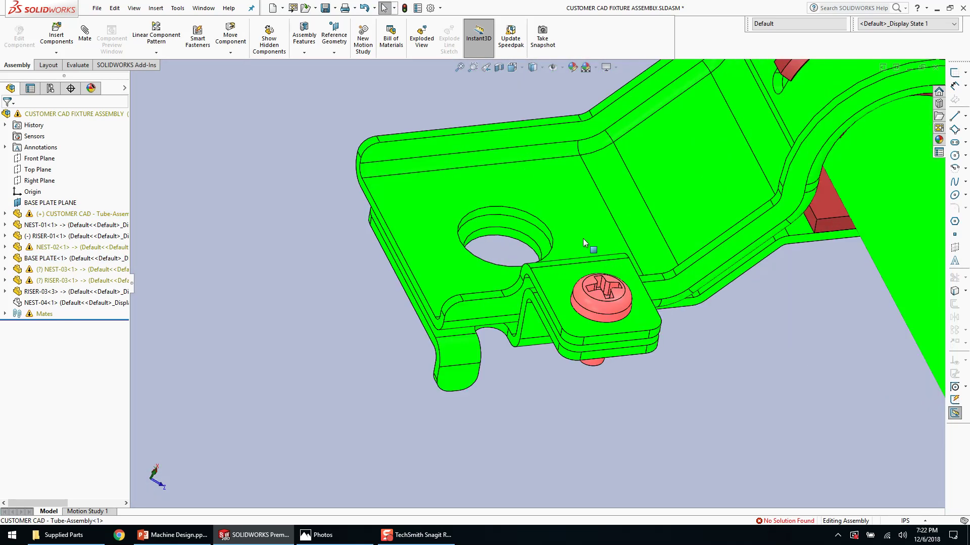
{"action": "right_click", "coordinate": [571, 233]}
{"action": "left_click", "coordinate": [600, 192]}
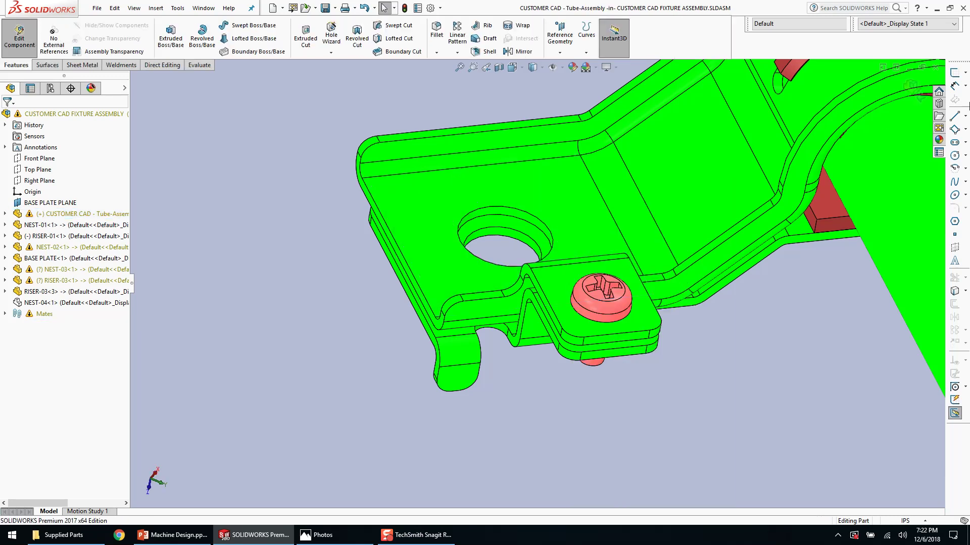
{"action": "left_click", "coordinate": [965, 73]}
{"action": "left_click", "coordinate": [924, 86]}
- Sketch a freehand line starting beside the mounting hole and running across the bracket flange
{"action": "left_click", "coordinate": [954, 115]}
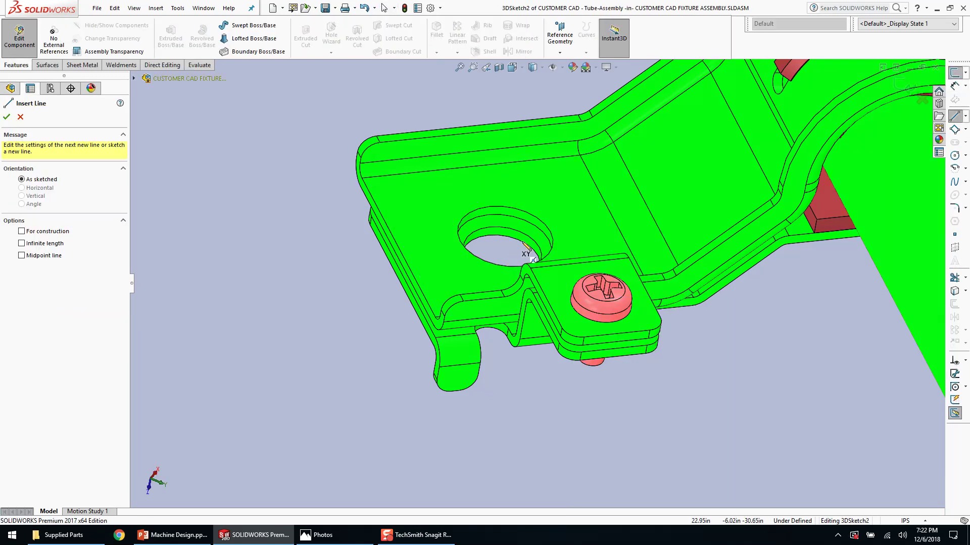
{"action": "scroll", "coordinate": [505, 268], "scroll_direction": "down", "scroll_amount": 2}
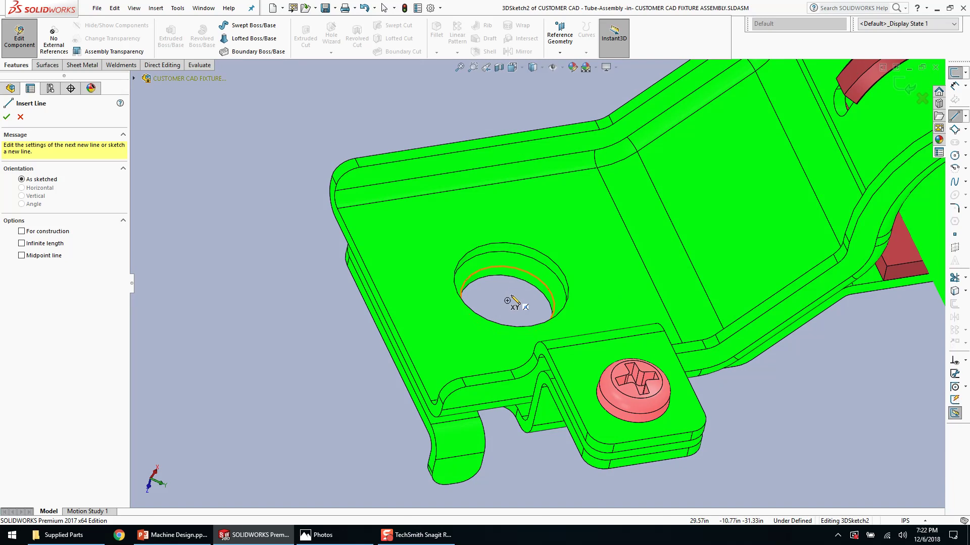
{"action": "left_click", "coordinate": [534, 218]}
{"action": "scroll", "coordinate": [530, 303], "scroll_direction": "up", "scroll_amount": 1}
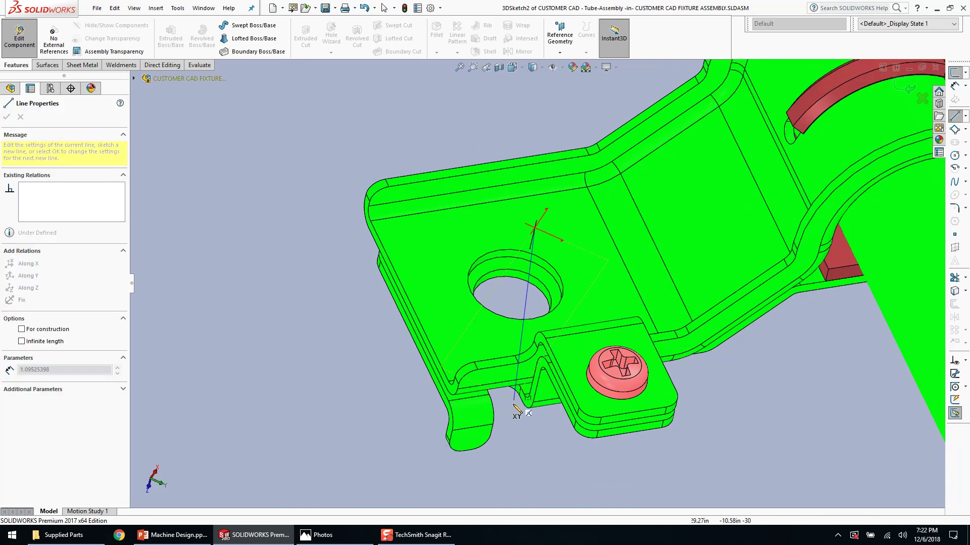
{"action": "left_click", "coordinate": [515, 433]}
{"action": "key", "text": "Escape"}
- Make the line's start point concentric with the circular edge of the flange's mounting hole
{"action": "left_click", "coordinate": [544, 230]}
{"action": "left_click", "coordinate": [540, 226]}
{"action": "left_click", "coordinate": [566, 184]}
{"action": "left_click", "coordinate": [556, 271]}
{"action": "scroll", "coordinate": [561, 277], "scroll_direction": "up", "scroll_amount": 5}
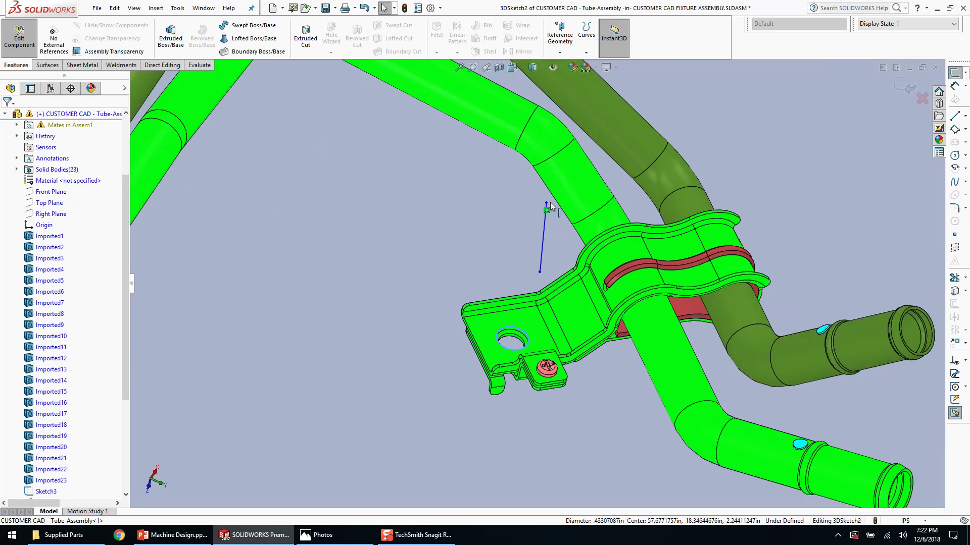
{"action": "left_click", "coordinate": [546, 203], "text": "ctrl"}
{"action": "left_click", "coordinate": [576, 159]}
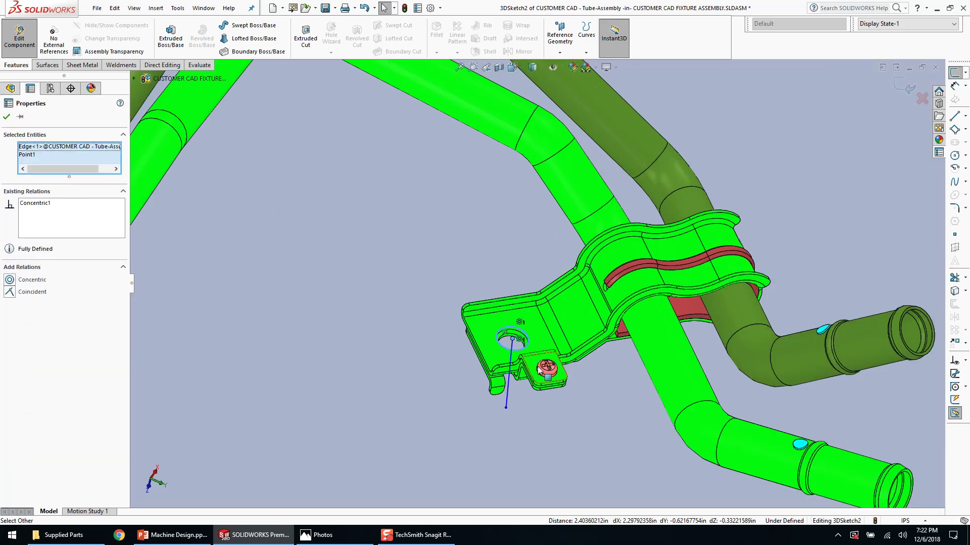
- Make the line itself concentric with the mounting hole's cylindrical face
{"action": "scroll", "coordinate": [510, 348], "scroll_direction": "up", "scroll_amount": 6}
{"action": "key", "text": "Escape"}
{"action": "left_click", "coordinate": [532, 301]}
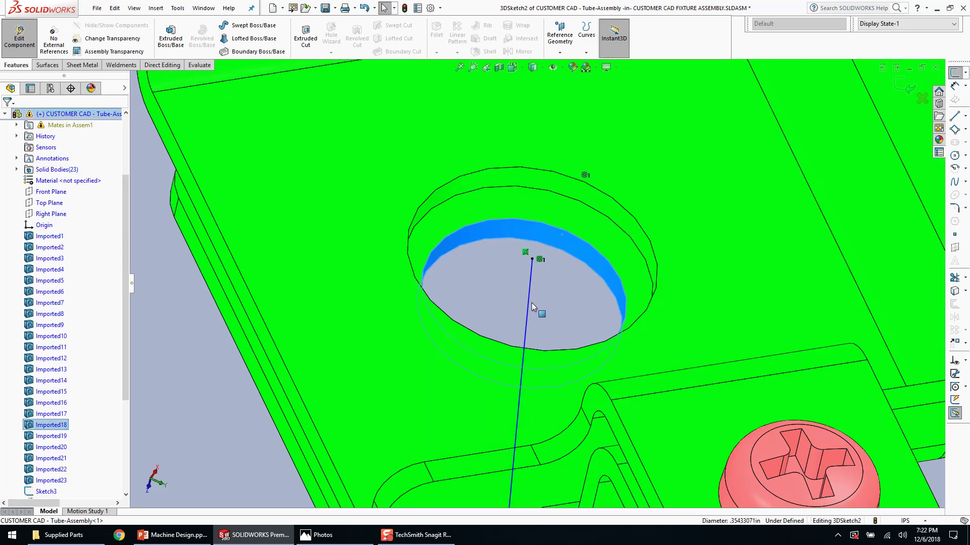
{"action": "left_click", "coordinate": [535, 301], "text": "ctrl"}
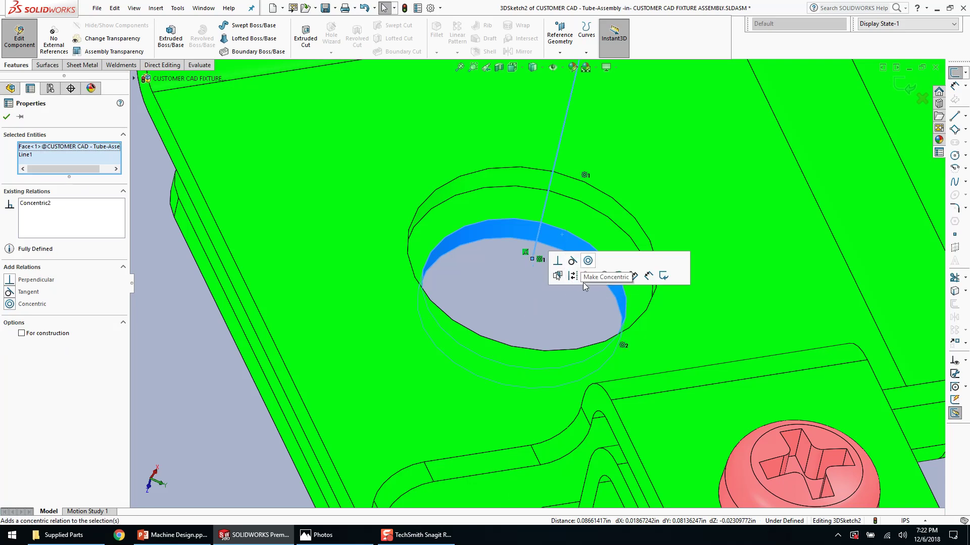
{"action": "left_click", "coordinate": [583, 283]}
- Pull the line's free end along the hole axis so that it extends below the bracket flange
{"action": "scroll", "coordinate": [560, 243], "scroll_direction": "down", "scroll_amount": 8}
{"action": "left_click_drag", "start_coordinate": [536, 325], "coordinate": [516, 367]}
{"action": "key", "text": "Escape"}
{"action": "scroll", "coordinate": [546, 285], "scroll_direction": "down", "scroll_amount": 5}
{"action": "mouse_move", "coordinate": [565, 290]}
{"action": "middle_mouse_down"}
{"action": "mouse_move", "coordinate": [585, 273]}
{"action": "mouse_move", "coordinate": [572, 145]}
{"action": "mouse_move", "coordinate": [580, 292]}
{"action": "mouse_move", "coordinate": [586, 259]}
{"action": "middle_mouse_up"}
{"action": "scroll", "coordinate": [571, 144], "scroll_direction": "up", "scroll_amount": 4}
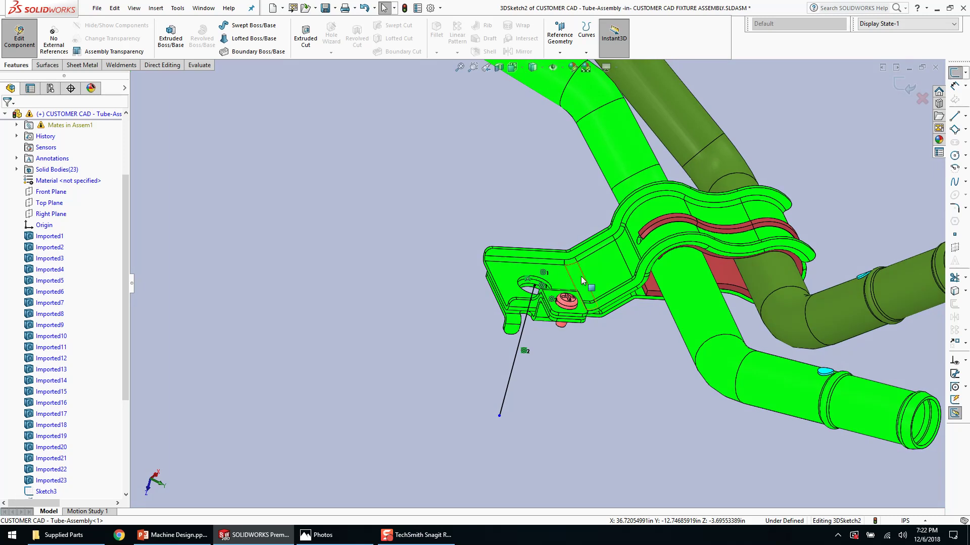
{"action": "scroll", "coordinate": [566, 323], "scroll_direction": "up", "scroll_amount": 5}
{"action": "scroll", "coordinate": [545, 330], "scroll_direction": "down", "scroll_amount": 7}
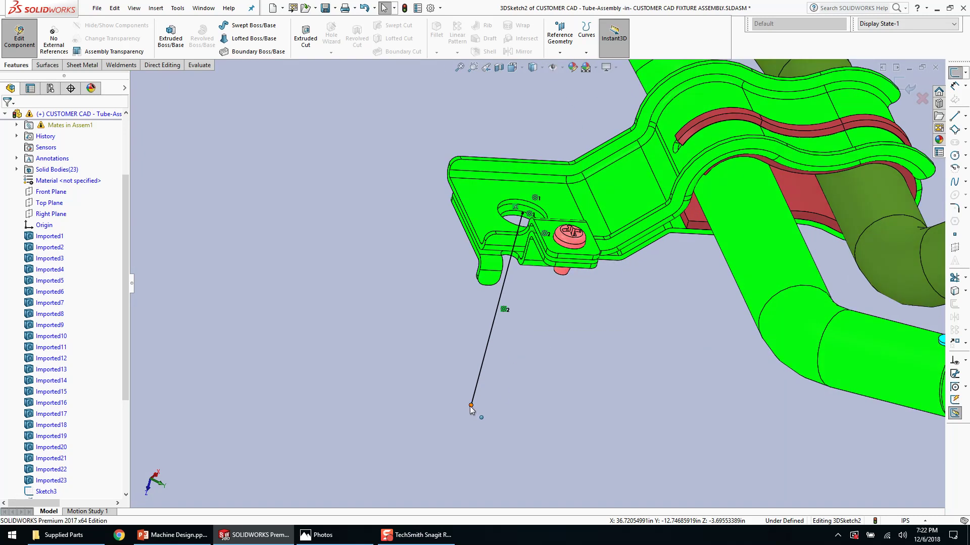
- Constrain the axis line's lower endpoint to lie on the base plate's face
{"action": "left_click", "coordinate": [470, 406]}
{"action": "scroll", "coordinate": [536, 396], "scroll_direction": "up", "scroll_amount": 1}
{"action": "left_click", "coordinate": [537, 396]}
{"action": "left_click", "coordinate": [482, 385]}
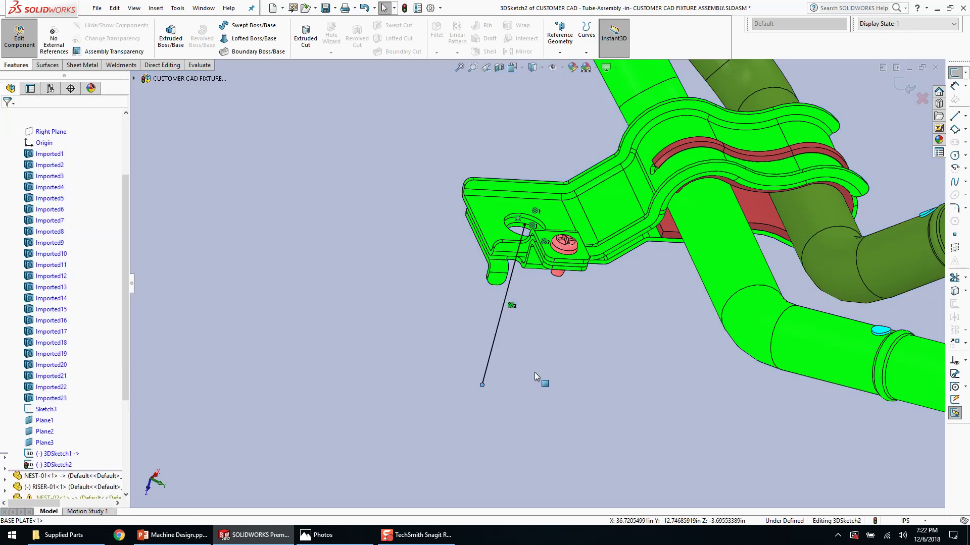
{"action": "left_click", "coordinate": [534, 373], "text": "ctrl"}
{"action": "left_click", "coordinate": [565, 329]}
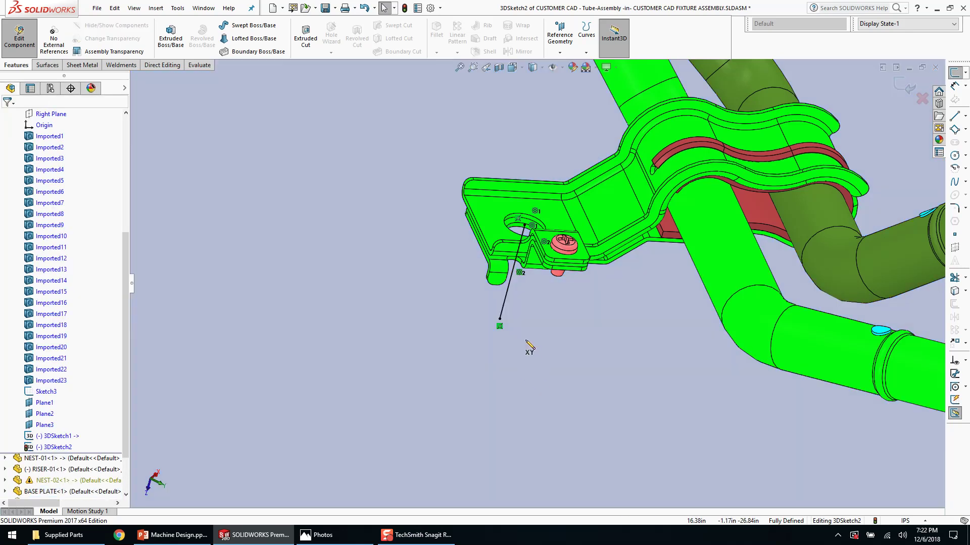
- Sketch two more lines in different directions from the axis line's lower endpoint
{"action": "key", "text": "l"}
{"action": "left_click", "coordinate": [577, 338]}
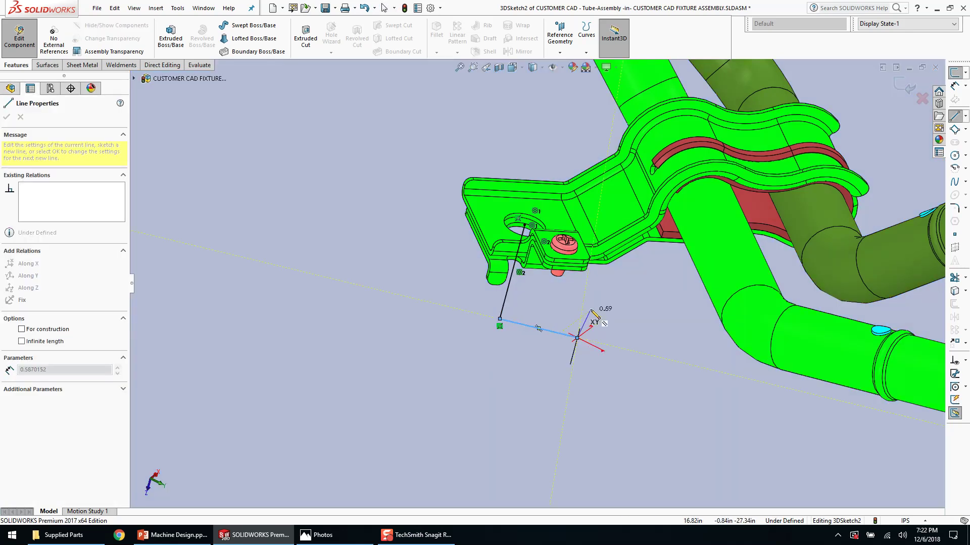
{"action": "left_click", "coordinate": [500, 320]}
{"action": "left_click", "coordinate": [473, 360]}
{"action": "key", "text": "Escape"}
{"action": "key", "text": "Escape"}
{"action": "left_click_drag", "start_coordinate": [650, 403], "coordinate": [410, 330]}
{"action": "key", "text": "l"}
{"action": "left_click", "coordinate": [500, 319]}
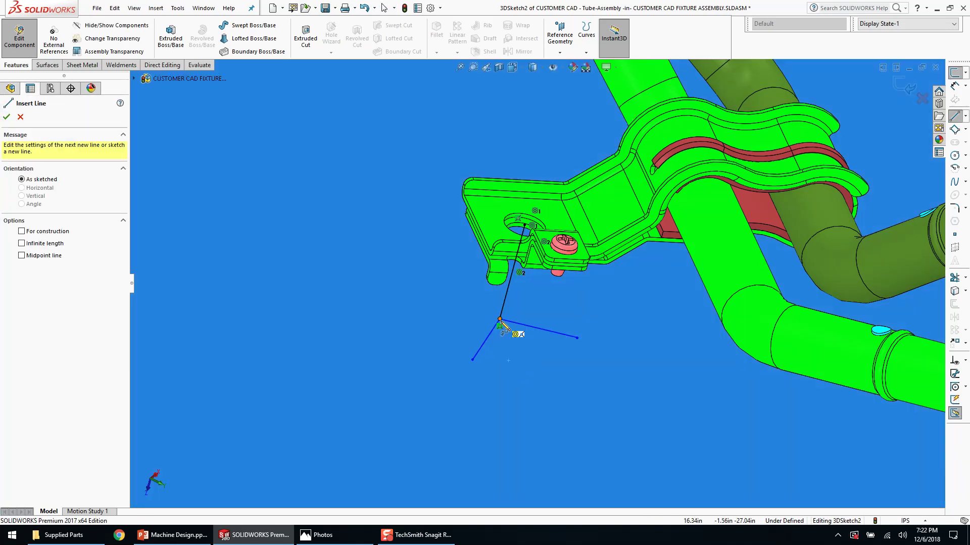
{"action": "left_click", "coordinate": [411, 242]}
{"action": "left_click", "coordinate": [373, 291]}
{"action": "left_click", "coordinate": [431, 347]}
{"action": "left_click", "coordinate": [396, 384]}
{"action": "left_click", "coordinate": [307, 336]}
{"action": "key", "text": "Escape"}
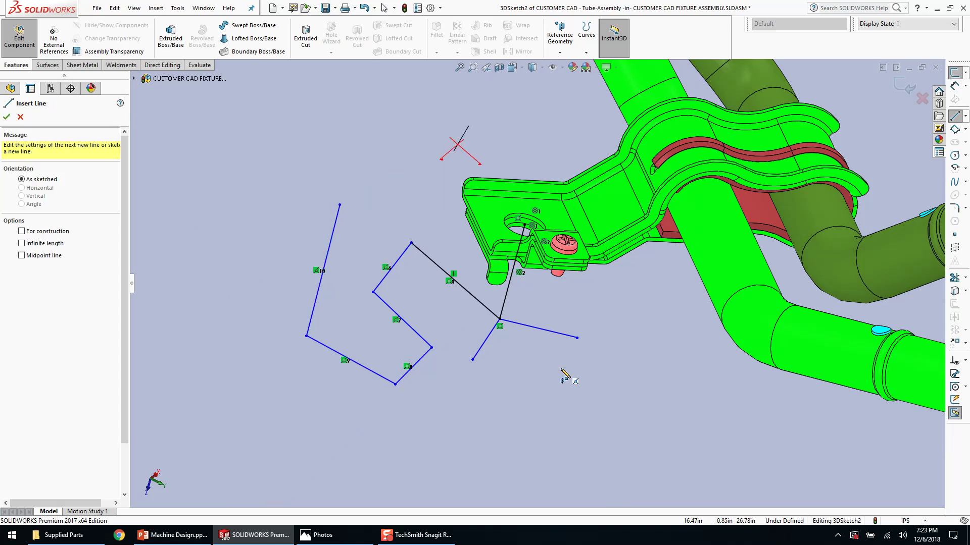
{"action": "left_click", "coordinate": [501, 321]}
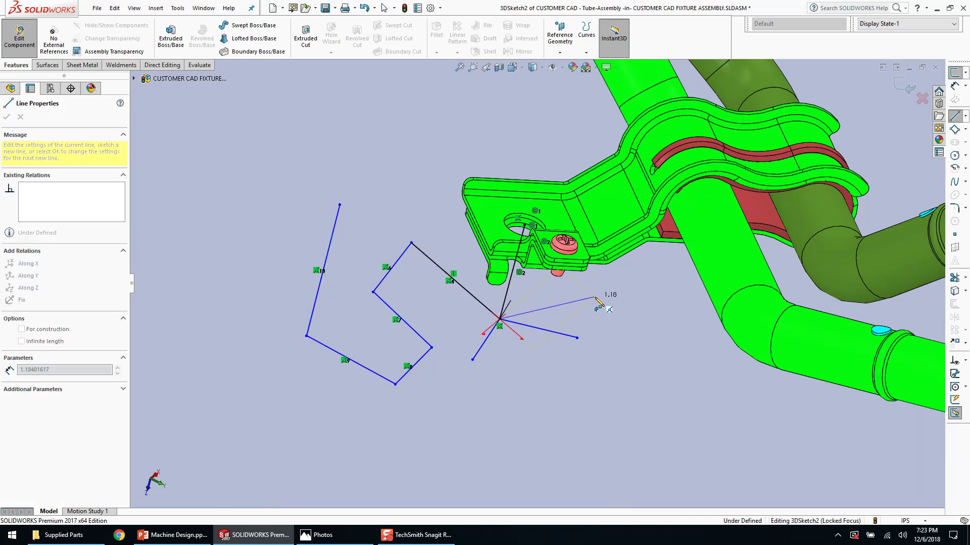
{"action": "key", "text": "Escape"}
{"action": "left_click", "coordinate": [500, 320]}
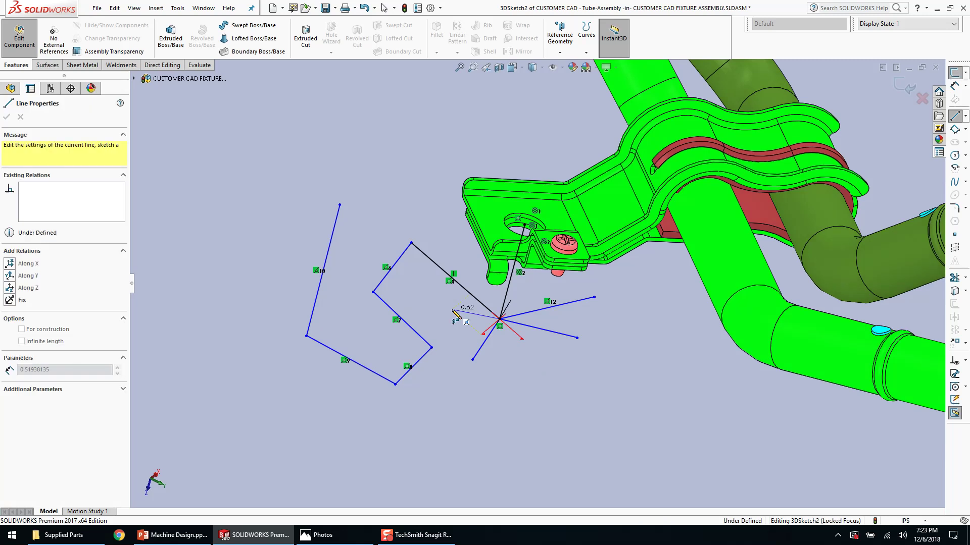
{"action": "left_click", "coordinate": [451, 309]}
{"action": "key", "text": "Escape"}
{"action": "key", "text": "Escape"}
{"action": "mouse_move", "coordinate": [452, 401]}
{"action": "left_mouse_down"}
{"action": "mouse_move", "coordinate": [420, 324]}
{"action": "mouse_move", "coordinate": [267, 163]}
{"action": "left_mouse_up"}
{"action": "key", "text": "Delete"}
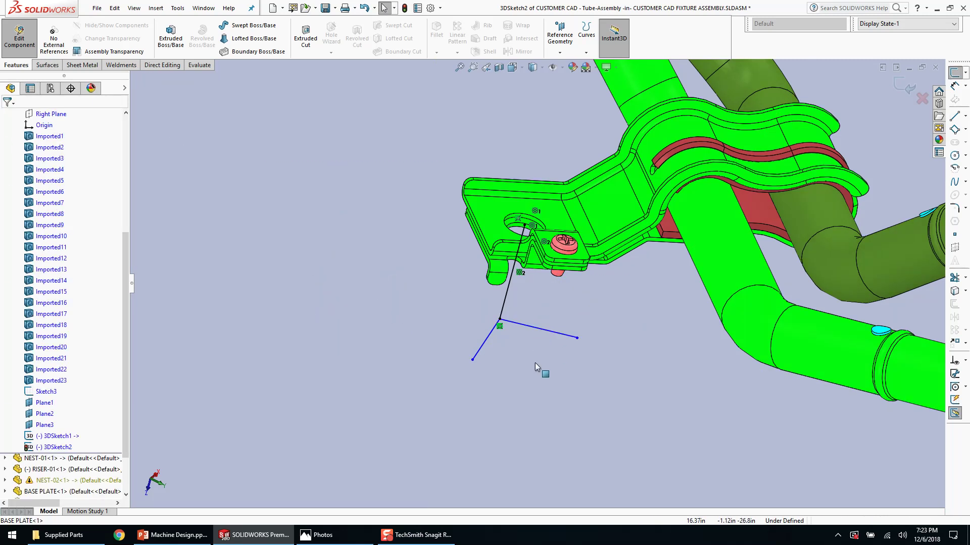
- Make the hole-axis line and the two lines at its lower end mutually perpendicular
{"action": "left_click_drag", "start_coordinate": [468, 325], "coordinate": [468, 325]}
{"action": "left_click", "coordinate": [559, 282]}
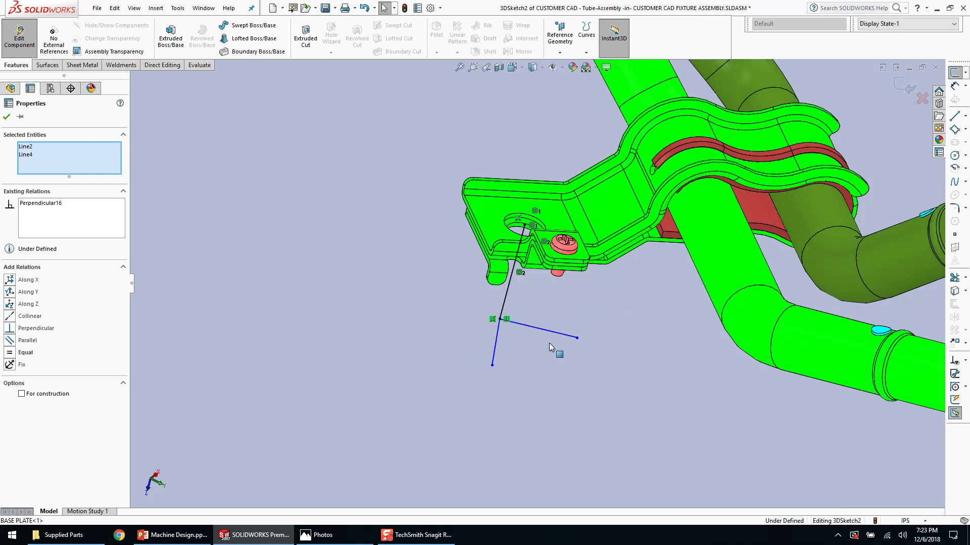
{"action": "left_click_drag", "start_coordinate": [573, 359], "coordinate": [509, 275]}
{"action": "left_click", "coordinate": [613, 232]}
{"action": "left_click", "coordinate": [520, 357]}
{"action": "left_click", "coordinate": [493, 355]}
{"action": "left_click", "coordinate": [506, 300], "text": "ctrl"}
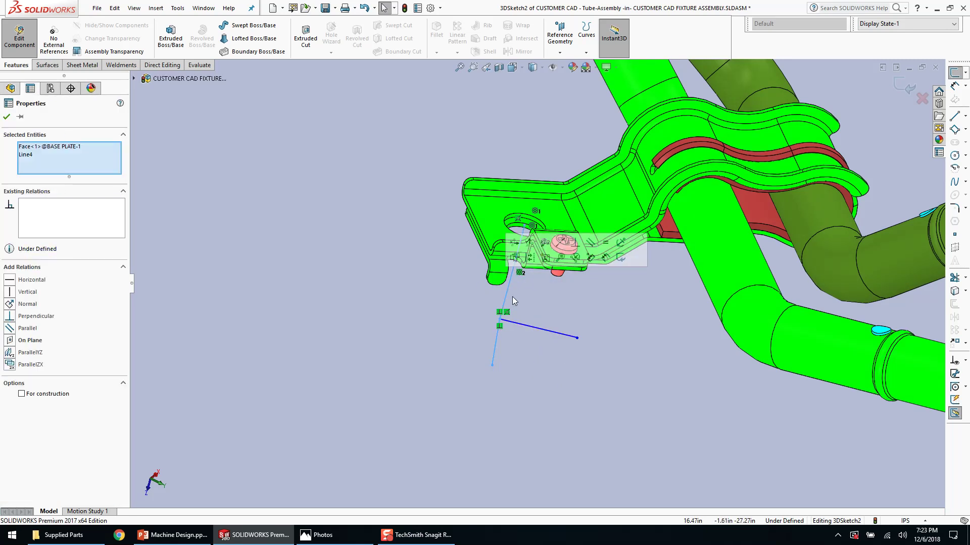
{"action": "left_click", "coordinate": [573, 245]}
- Make the longer of the two lower sketch lines parallel to the base plate's face
{"action": "left_click", "coordinate": [563, 345]}
{"action": "left_click", "coordinate": [564, 335]}
{"action": "scroll", "coordinate": [564, 335], "scroll_direction": "up", "scroll_amount": 3}
{"action": "middle_click_drag", "start_coordinate": [564, 335], "coordinate": [528, 326]}
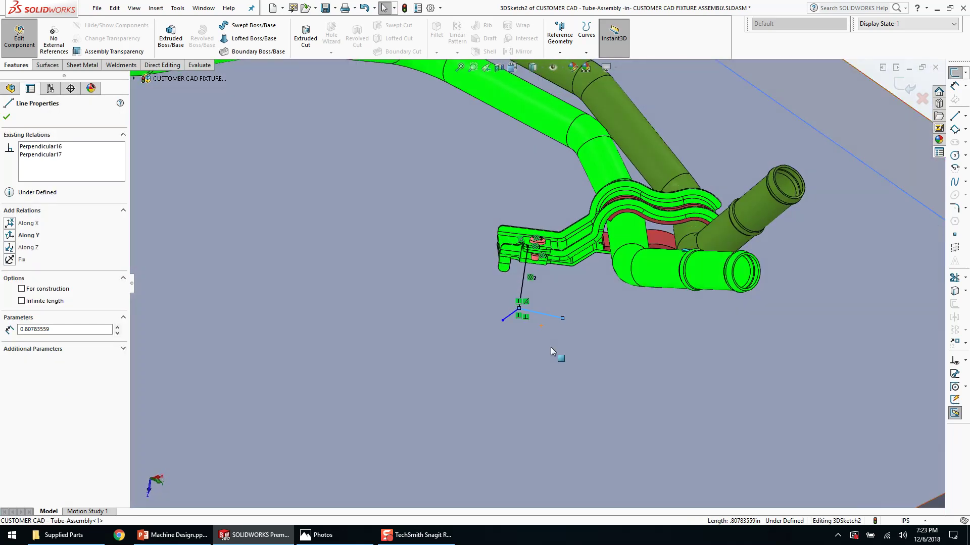
{"action": "left_click", "coordinate": [550, 347], "text": "ctrl"}
{"action": "left_click", "coordinate": [639, 306]}
{"action": "left_click", "coordinate": [546, 333]}
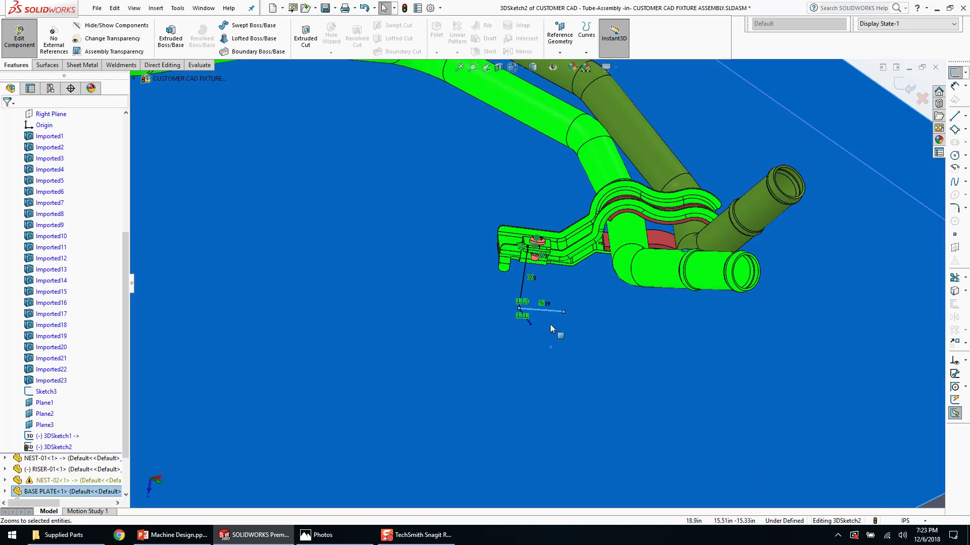
{"action": "scroll", "coordinate": [542, 323], "scroll_direction": "down", "scroll_amount": 5}
{"action": "scroll", "coordinate": [536, 304], "scroll_direction": "up", "scroll_amount": 3}
{"action": "mouse_move", "coordinate": [525, 300]}
{"action": "middle_mouse_down"}
{"action": "mouse_move", "coordinate": [516, 267]}
{"action": "mouse_move", "coordinate": [540, 216]}
{"action": "mouse_move", "coordinate": [541, 179]}
{"action": "mouse_move", "coordinate": [539, 303]}
{"action": "middle_mouse_up"}
{"action": "scroll", "coordinate": [519, 260], "scroll_direction": "down", "scroll_amount": 4}
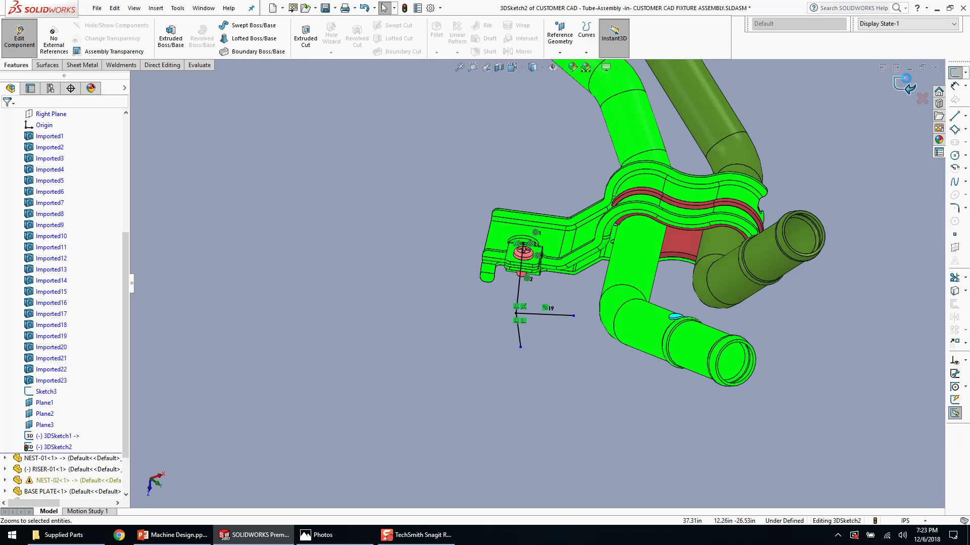
- Close the 3D sketch, create a new part, and save it as NEST-05
{"action": "left_click", "coordinate": [273, 7]}
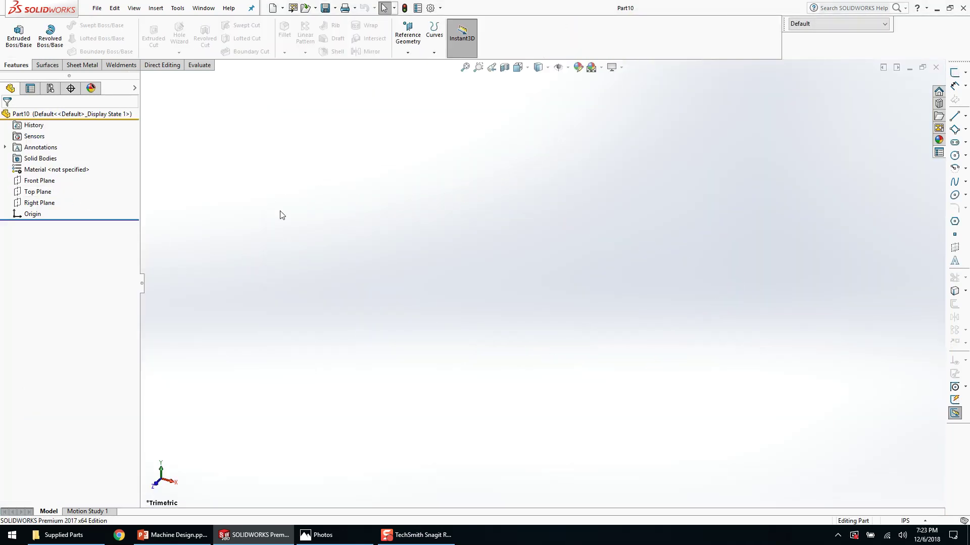
{"action": "key", "text": "ctrl+s"}
{"action": "left_click", "coordinate": [373, 217]}
{"action": "left_click", "coordinate": [321, 402]}
{"action": "left_click", "coordinate": [321, 406]}
{"action": "key", "text": "BackSpace"}
{"action": "type", "text": "5"}
{"action": "key", "text": "Return"}
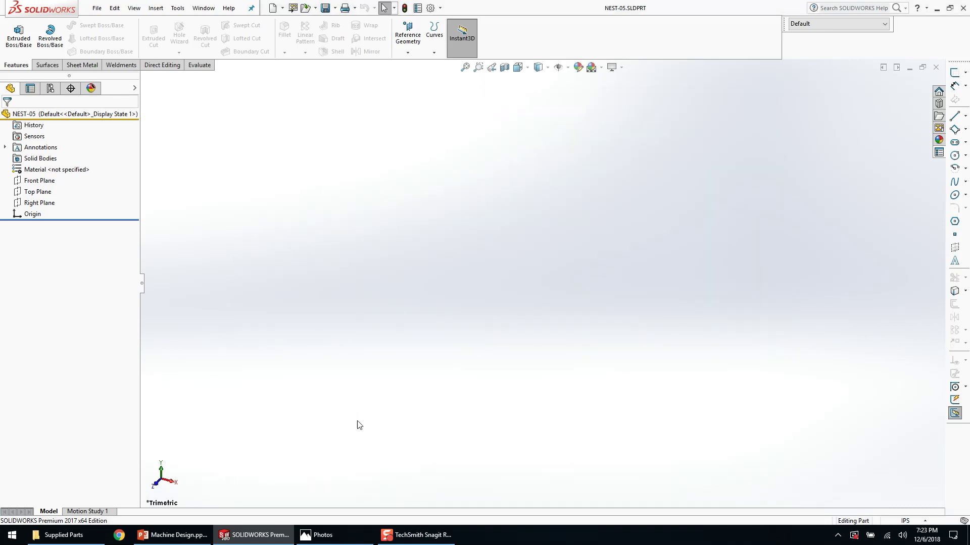
- Return to the fixture assembly, finish editing the tube component, and insert NEST-05 beside the bracket
{"action": "key", "text": "ctrl+Tab"}
{"action": "left_click", "coordinate": [23, 40]}
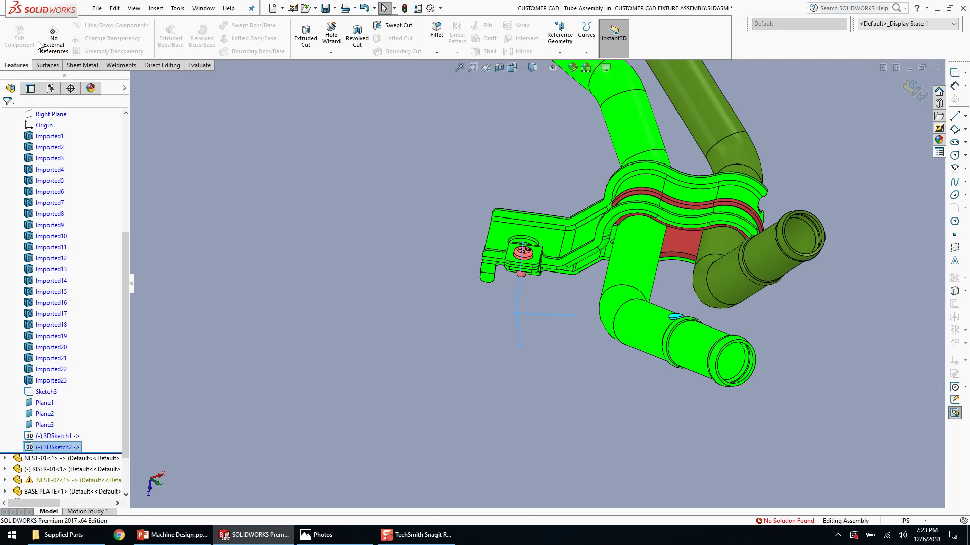
{"action": "left_click", "coordinate": [56, 38]}
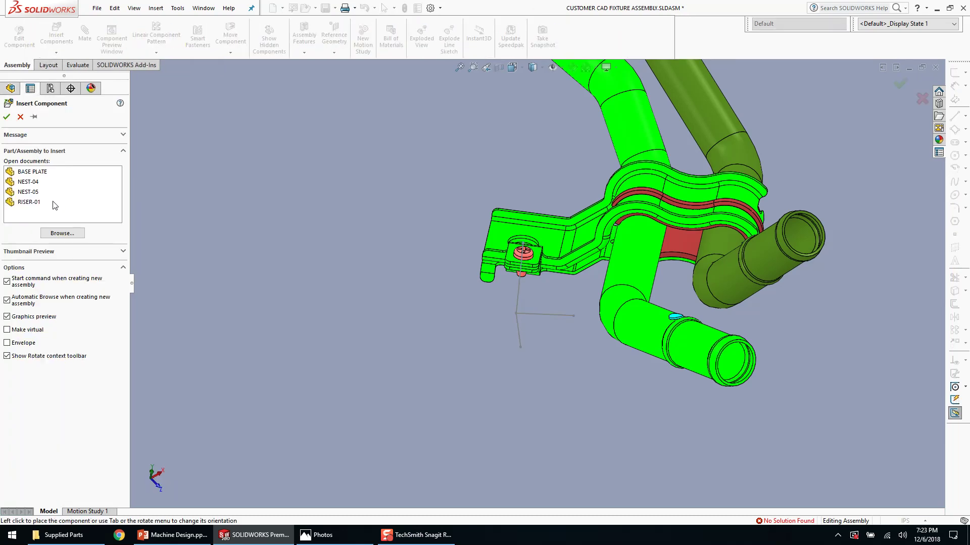
{"action": "left_click", "coordinate": [43, 194]}
{"action": "left_click", "coordinate": [426, 308]}
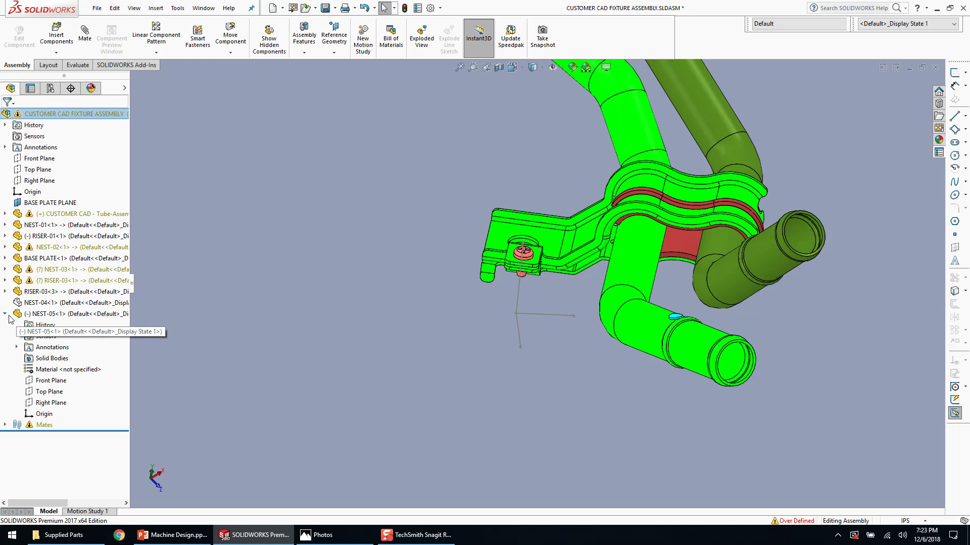
- Make the Top Plane of NEST-05 coincident with the BASE PLATE PLANE
{"action": "left_click", "coordinate": [51, 392]}
{"action": "scroll", "coordinate": [439, 359], "scroll_direction": "up", "scroll_amount": 8}
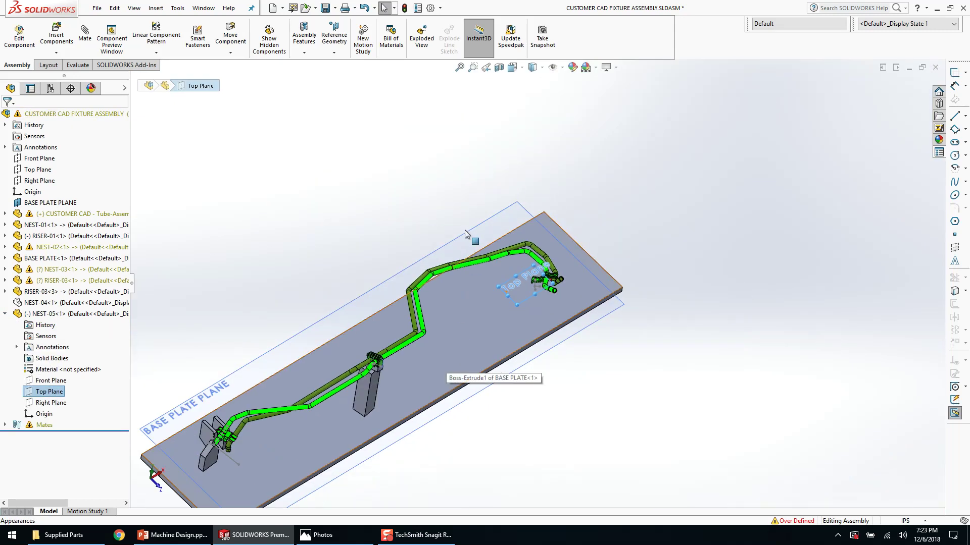
{"action": "left_click", "coordinate": [501, 212], "text": "ctrl"}
{"action": "left_click", "coordinate": [497, 221]}
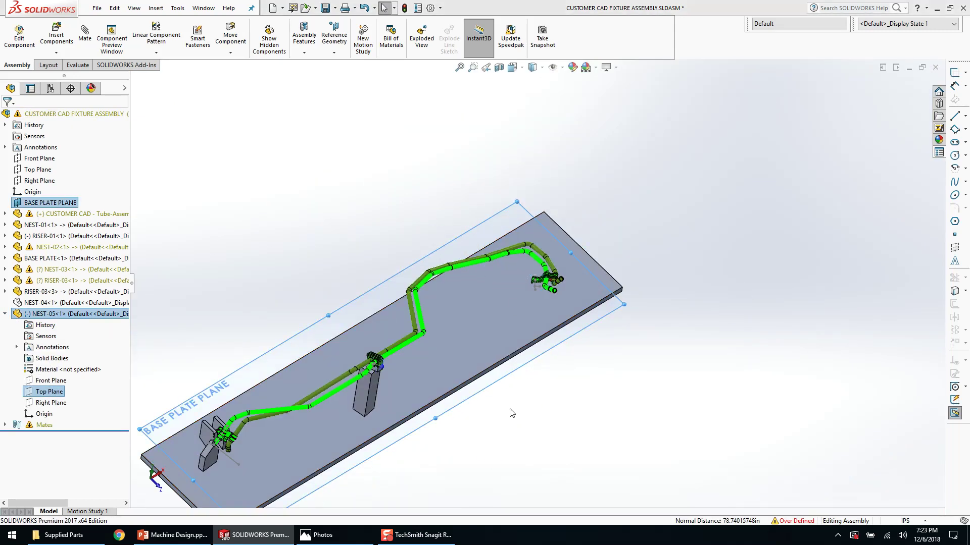
- Make the Front Plane of NEST-05 coincident with the longer lower reference line under the bracket
{"action": "left_click", "coordinate": [68, 391]}
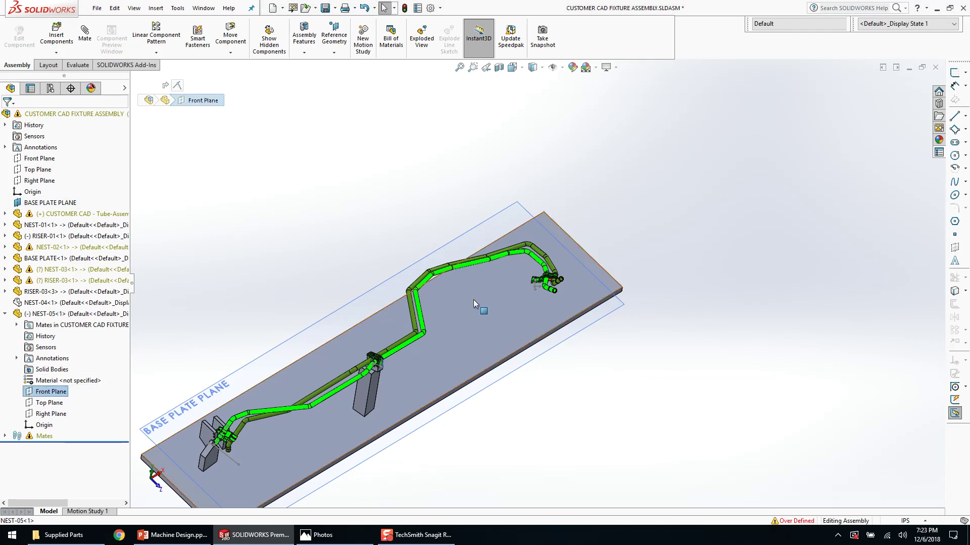
{"action": "scroll", "coordinate": [568, 285], "scroll_direction": "down", "scroll_amount": 10}
{"action": "left_click", "coordinate": [598, 201], "text": "ctrl"}
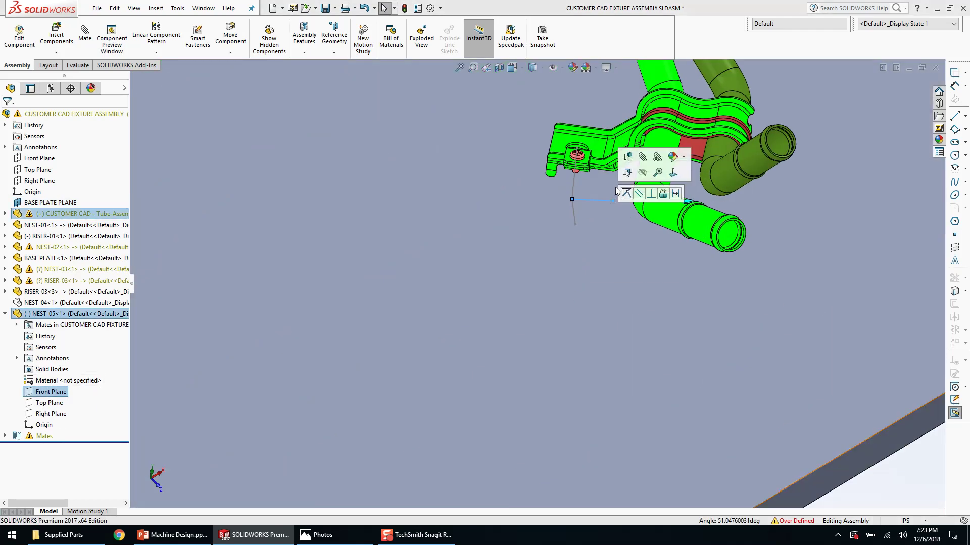
{"action": "left_click", "coordinate": [628, 195]}
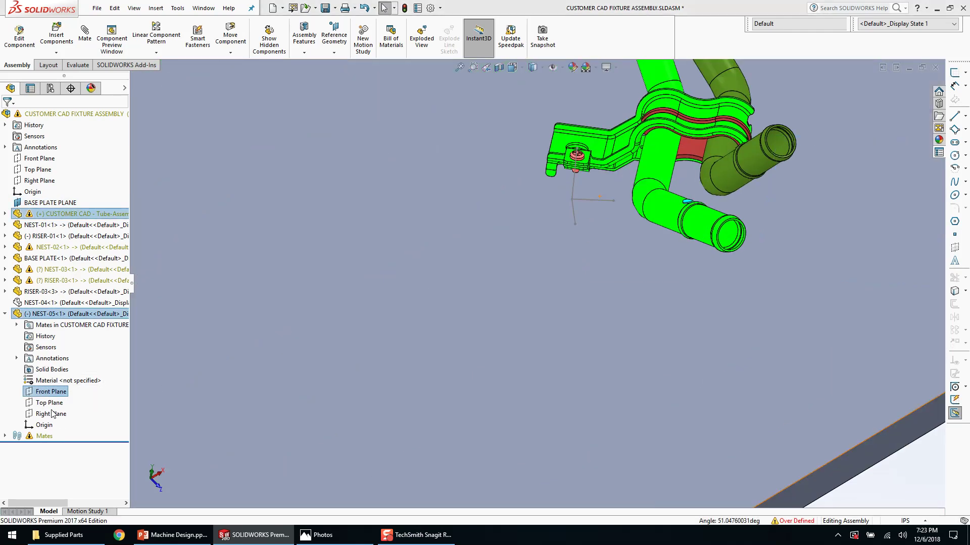
- Make the Right Plane of NEST-05 coincident with the shorter lower reference line and check its origin at the lines' junction
{"action": "left_click", "coordinate": [56, 413]}
{"action": "left_click", "coordinate": [573, 219], "text": "ctrl"}
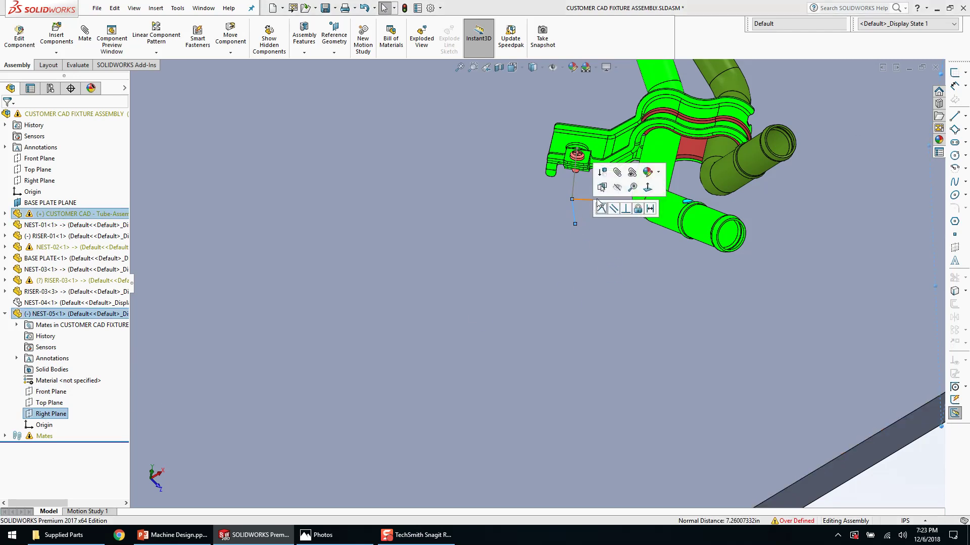
{"action": "left_click", "coordinate": [35, 426]}
{"action": "scroll", "coordinate": [520, 227], "scroll_direction": "down", "scroll_amount": 5}
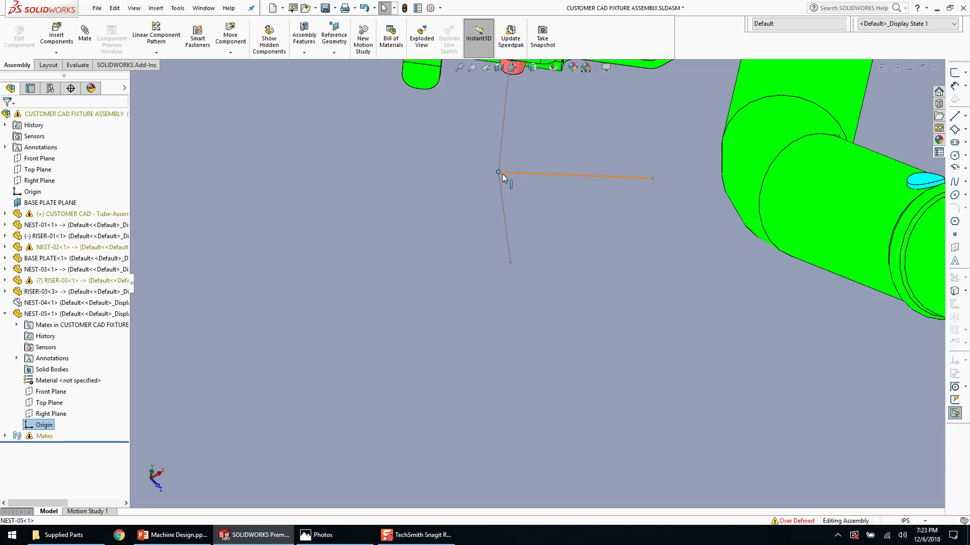
{"action": "scroll", "coordinate": [538, 238], "scroll_direction": "up", "scroll_amount": 5}
{"action": "left_click", "coordinate": [146, 376]}
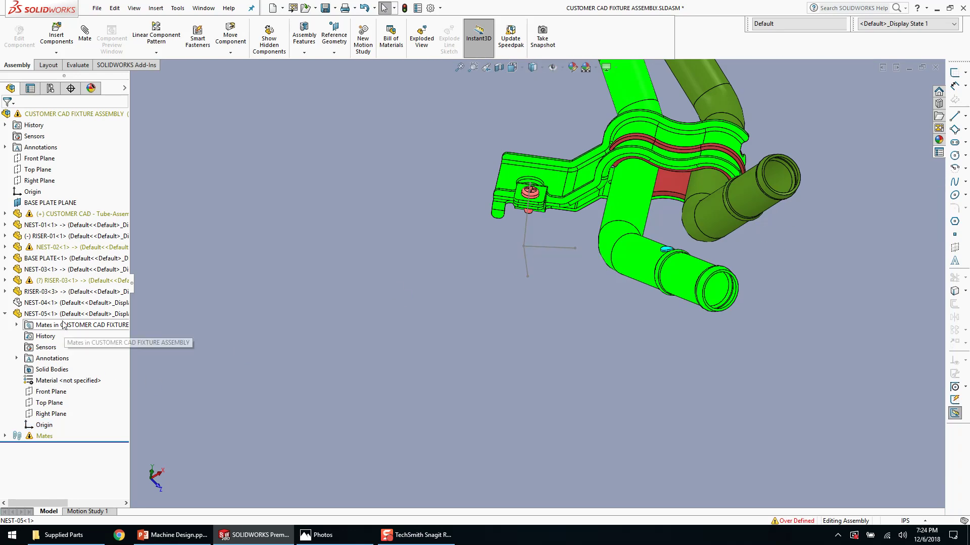
- Edit NEST-05 within the assembly and start a sketch on its Top Plane, viewed normal to the plane
{"action": "right_click", "coordinate": [63, 314]}
{"action": "left_click", "coordinate": [117, 157]}
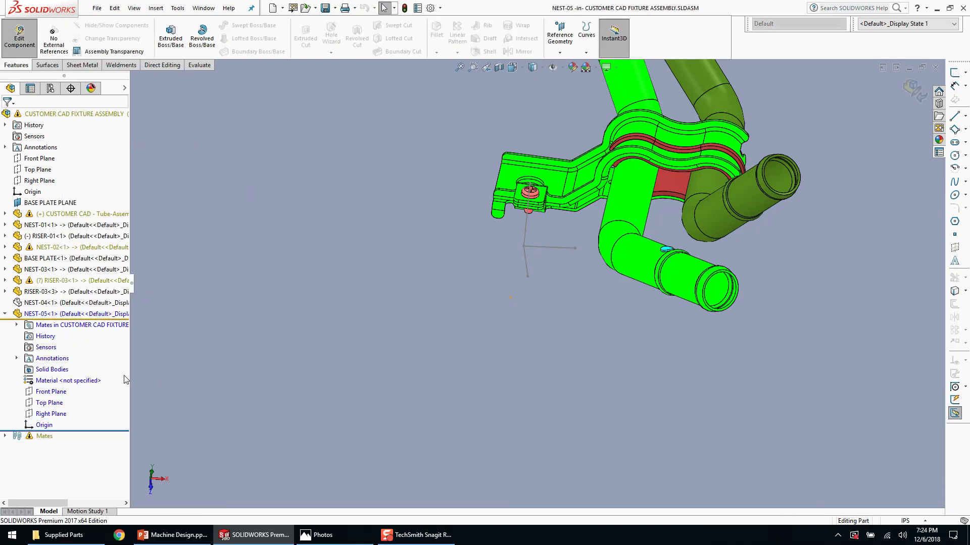
{"action": "left_click", "coordinate": [50, 403]}
{"action": "key", "text": "ctrl+8"}
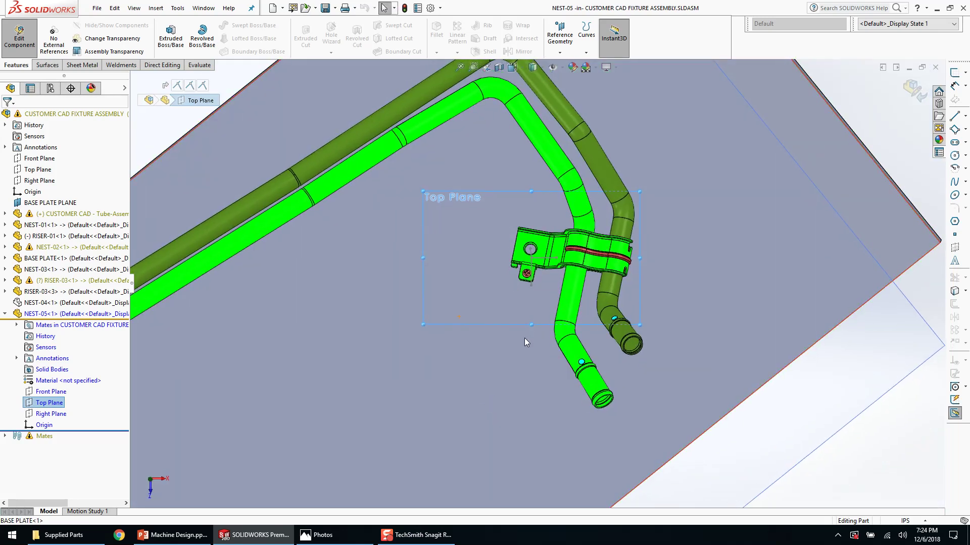
{"action": "left_click", "coordinate": [960, 132]}
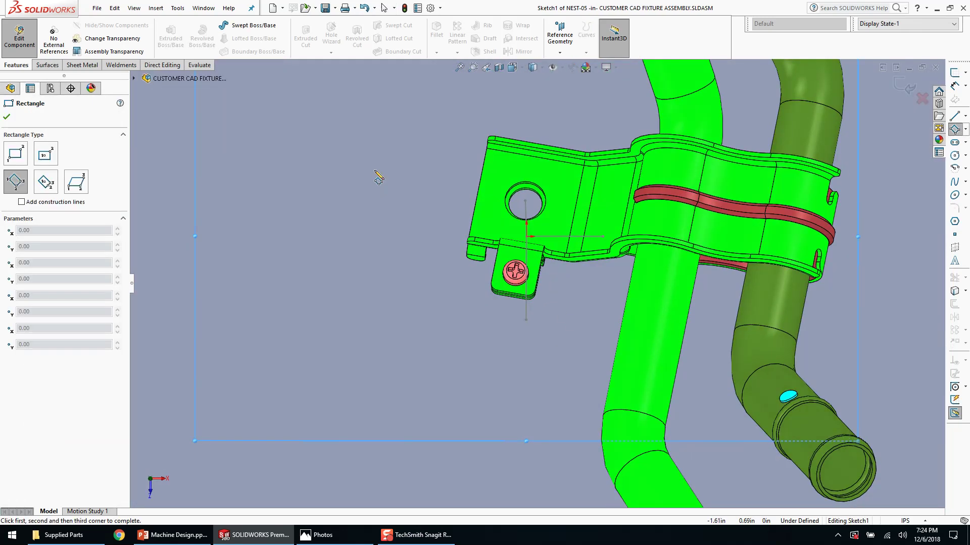
- Try a three-point corner rectangle around the bracket's hole, with its side parallel to the shorter reference line
{"action": "left_click", "coordinate": [376, 166]}
{"action": "left_click", "coordinate": [395, 387]}
{"action": "left_click", "coordinate": [613, 368]}
{"action": "key", "text": "Escape"}
{"action": "left_click", "coordinate": [526, 310]}
{"action": "left_click", "coordinate": [391, 326], "text": "ctrl"}
{"action": "left_click", "coordinate": [442, 285]}
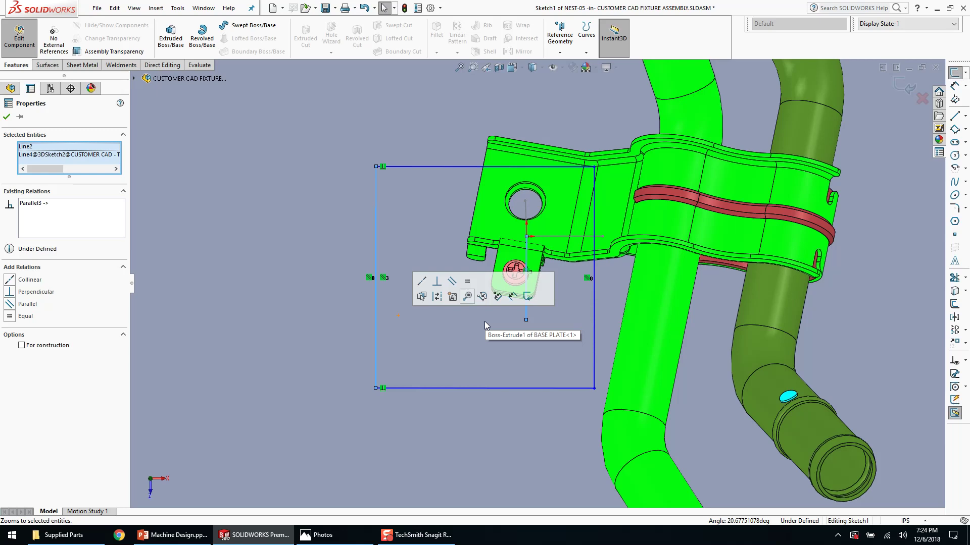
- Try extra lines near the rectangle's lower edge and delete the entire sketch geometry
{"action": "key", "text": "Escape"}
{"action": "key", "text": "l"}
{"action": "left_click", "coordinate": [448, 390]}
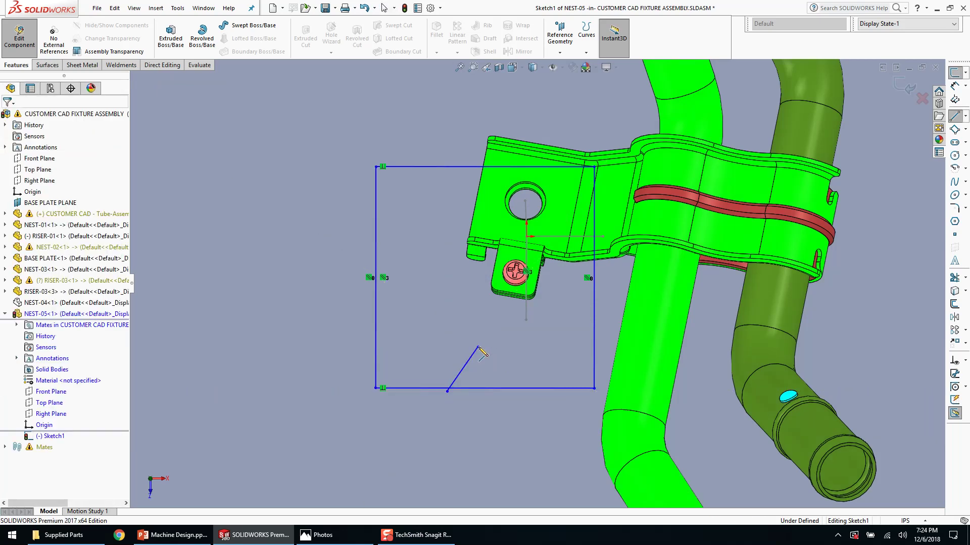
{"action": "left_click", "coordinate": [467, 361]}
{"action": "left_click", "coordinate": [489, 334]}
{"action": "left_click", "coordinate": [489, 375]}
{"action": "left_click_drag", "start_coordinate": [447, 337], "coordinate": [386, 193]}
{"action": "left_click", "coordinate": [387, 195]}
{"action": "left_click_drag", "start_coordinate": [338, 145], "coordinate": [709, 464]}
{"action": "key", "text": "Delete"}
- Sketch a corner rectangle about 2.86 in by 2.5 in around the bracket's hole and the part origin
{"action": "key", "text": "r"}
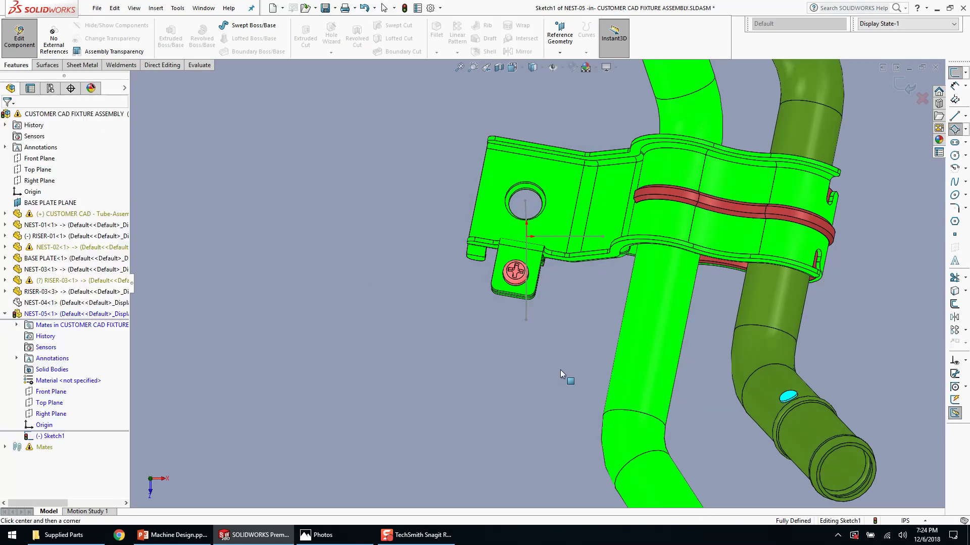
{"action": "key", "text": "Escape"}
{"action": "key", "text": "r"}
{"action": "mouse_move", "coordinate": [389, 140]}
{"action": "left_mouse_down"}
{"action": "mouse_move", "coordinate": [610, 356]}
{"action": "mouse_move", "coordinate": [658, 374]}
{"action": "left_mouse_up"}
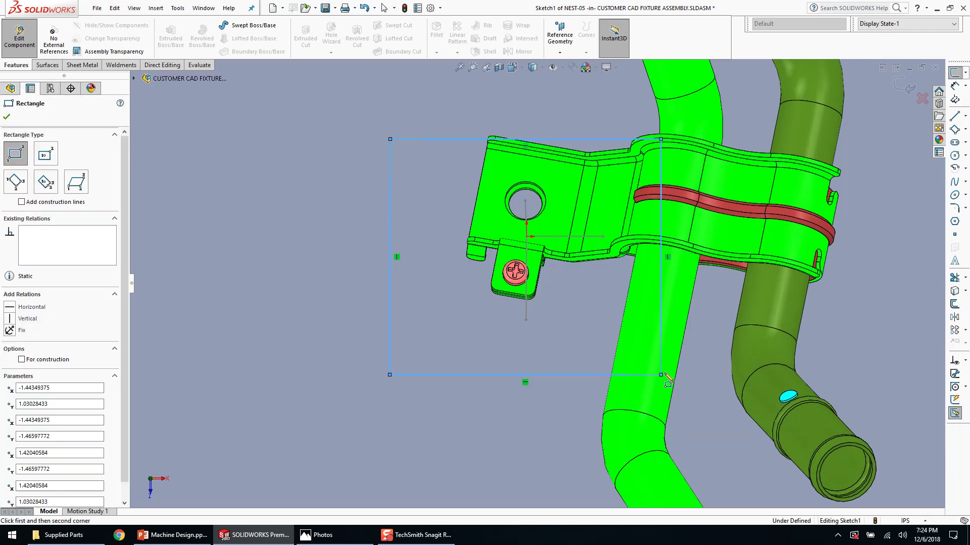
{"action": "key", "text": "Escape"}
- Draw a construction diagonal between opposite rectangle corners and place its midpoint on the NEST-05 origin
{"action": "scroll", "coordinate": [606, 309], "scroll_direction": "down", "scroll_amount": 2}
{"action": "scroll", "coordinate": [605, 309], "scroll_direction": "up", "scroll_amount": 2}
{"action": "mouse_move", "coordinate": [586, 316]}
{"action": "middle_mouse_down"}
{"action": "mouse_move", "coordinate": [591, 254]}
{"action": "mouse_move", "coordinate": [561, 232]}
{"action": "middle_mouse_up"}
{"action": "key", "text": "d"}
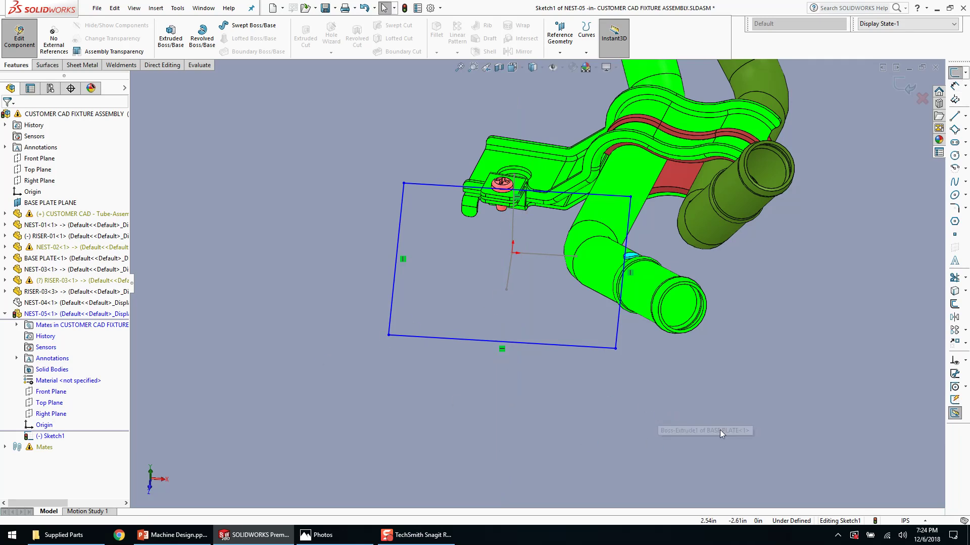
{"action": "key", "text": "c"}
{"action": "left_click", "coordinate": [616, 349]}
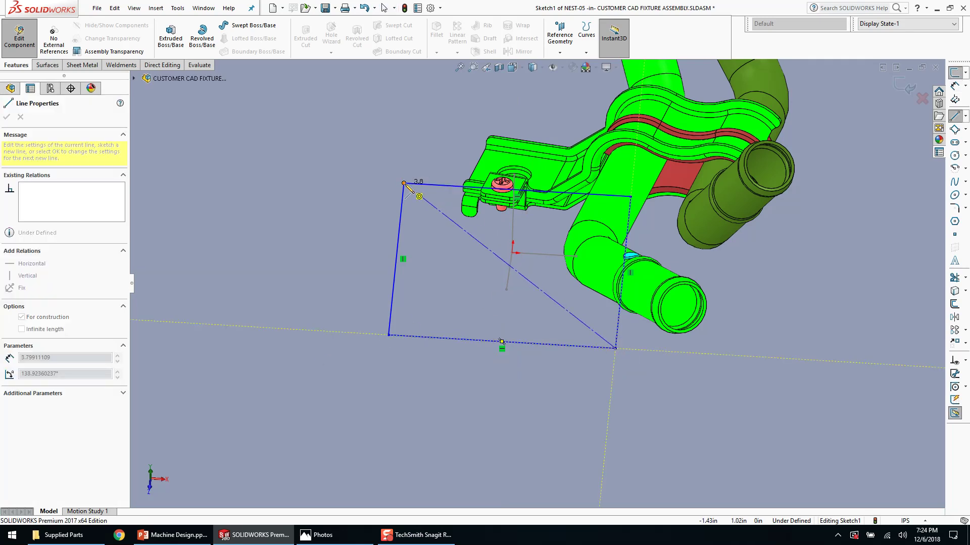
{"action": "left_click", "coordinate": [404, 183]}
{"action": "key", "text": "Escape"}
{"action": "left_click", "coordinate": [44, 425]}
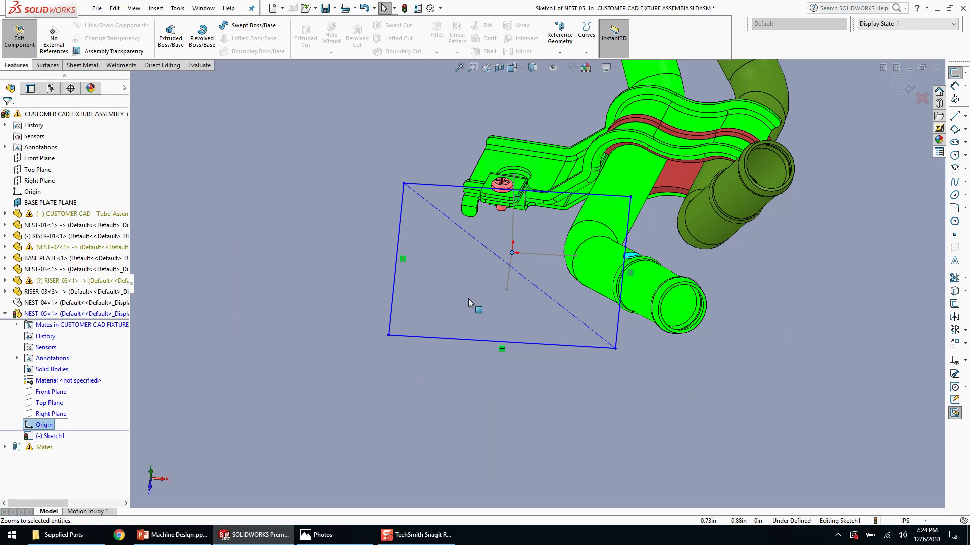
{"action": "left_click", "coordinate": [544, 292], "text": "ctrl"}
{"action": "key", "text": "m"}
{"action": "middle_click_drag", "start_coordinate": [456, 279], "coordinate": [492, 392]}
{"action": "key", "text": "Escape"}
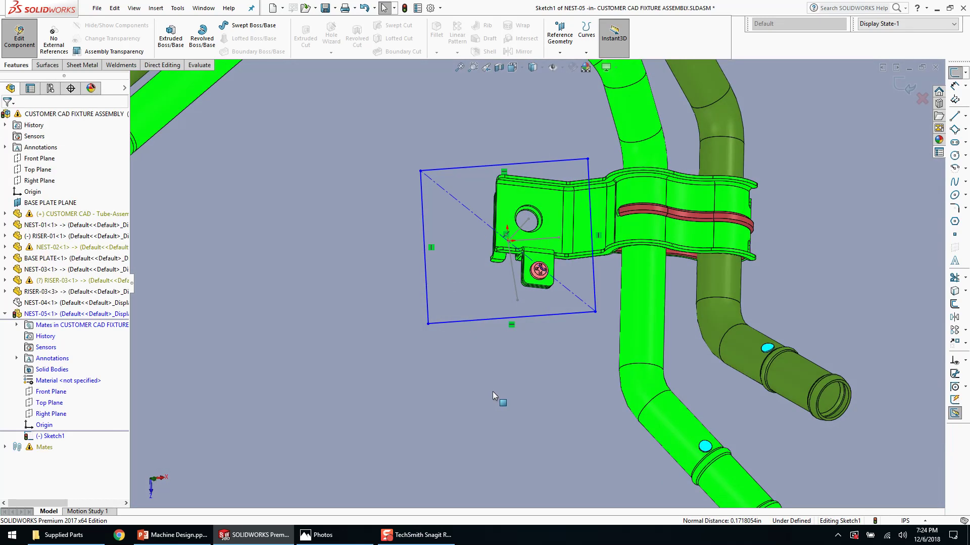
- Reshape the rectangle to about 1.5 in by 2.6 in and delete its construction diagonal
{"action": "key", "text": "ctrl+8"}
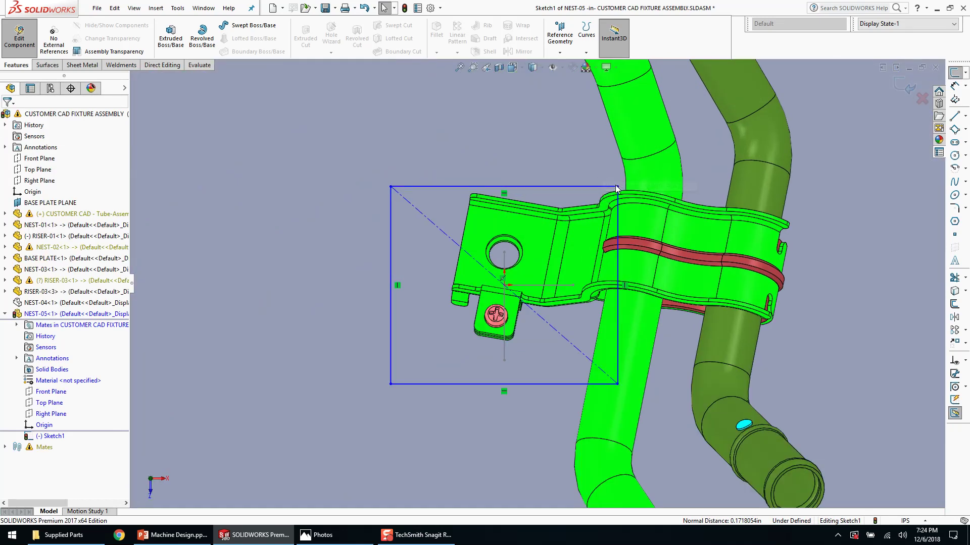
{"action": "left_click_drag", "start_coordinate": [616, 187], "coordinate": [569, 177]}
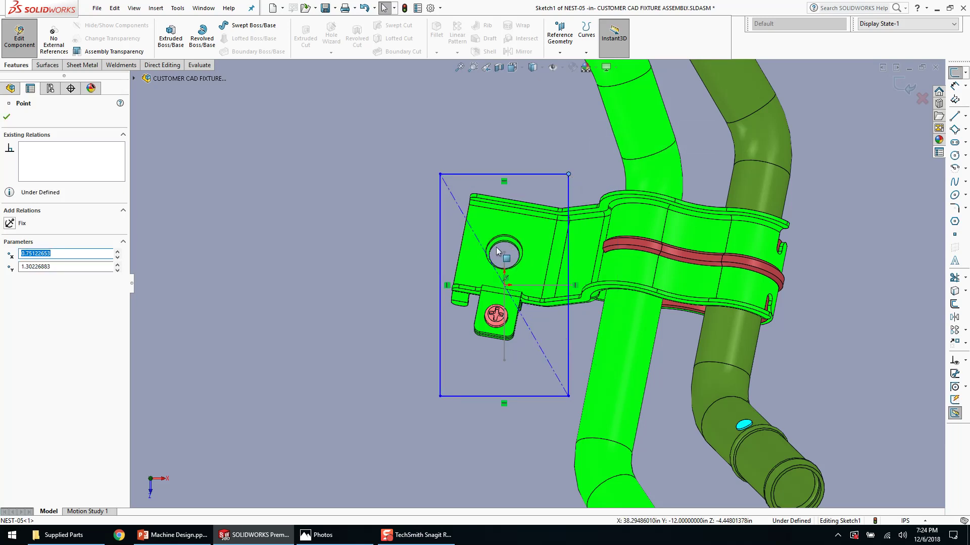
{"action": "left_click", "coordinate": [515, 303]}
{"action": "key", "text": "Delete"}
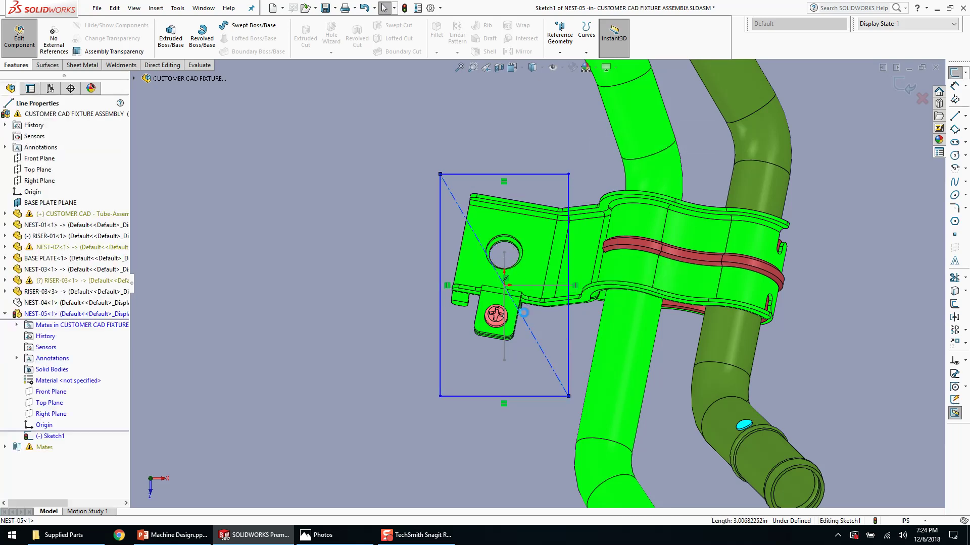
- Draw a vertical construction line from the midpoint of the rectangle's upper edge and make its lower end coincident with the origin
{"action": "key", "text": "l"}
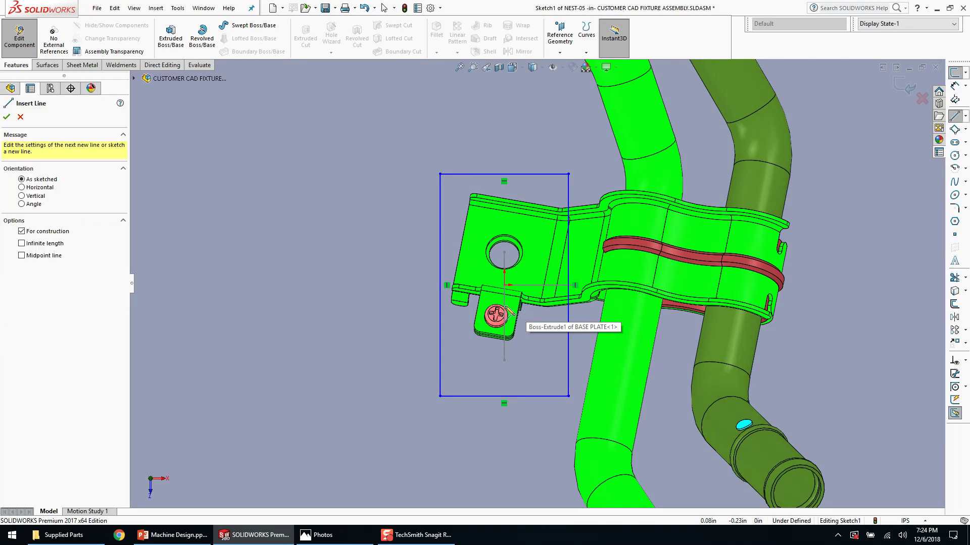
{"action": "left_click", "coordinate": [504, 175]}
{"action": "left_click", "coordinate": [517, 230]}
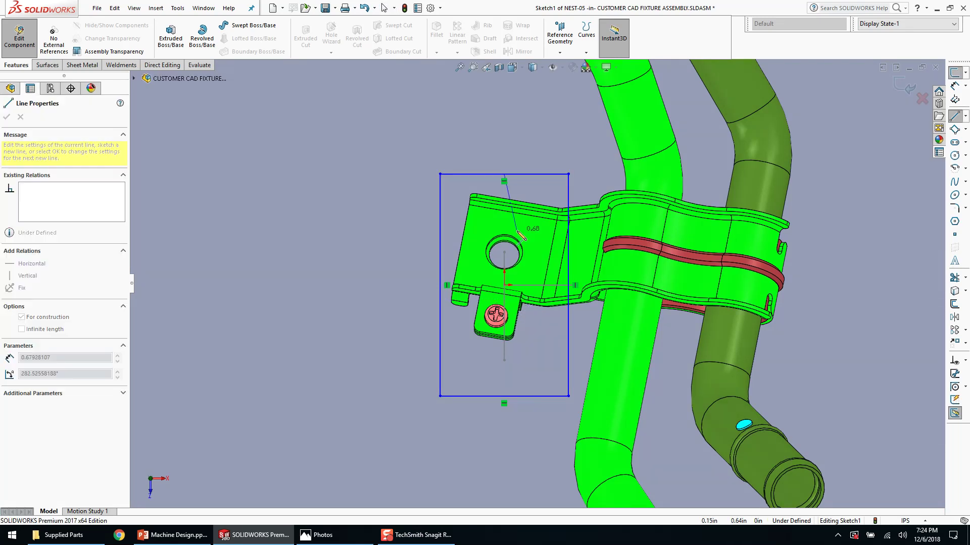
{"action": "key", "text": "Escape"}
{"action": "left_click", "coordinate": [513, 216]}
{"action": "left_click", "coordinate": [539, 189]}
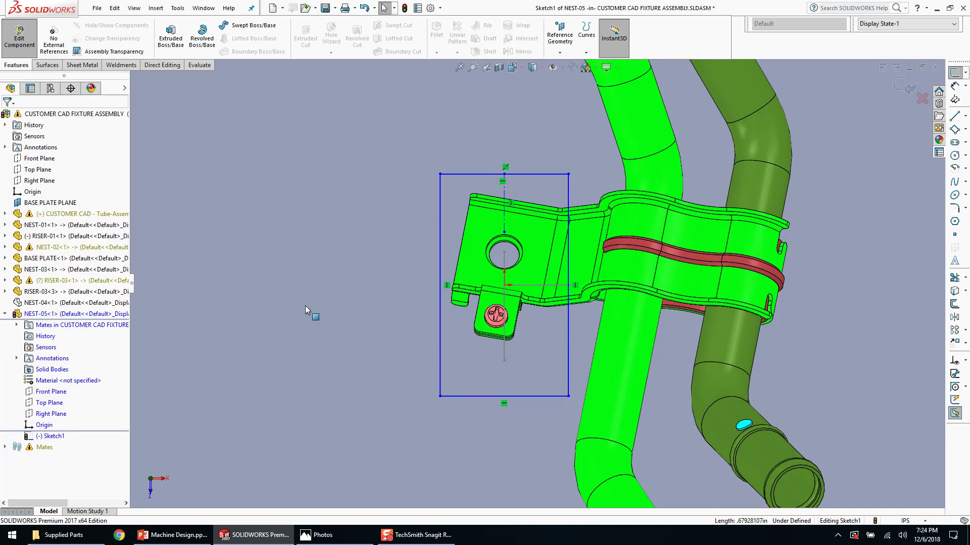
{"action": "left_click", "coordinate": [44, 425]}
{"action": "left_click", "coordinate": [503, 233], "text": "ctrl"}
{"action": "left_click", "coordinate": [529, 207]}
- Move the rectangle's upper and lower edges inward to a height of about 1.89 in
{"action": "left_click", "coordinate": [539, 315]}
{"action": "left_click_drag", "start_coordinate": [543, 173], "coordinate": [538, 197]}
{"action": "left_click_drag", "start_coordinate": [541, 392], "coordinate": [544, 356]}
- Dimension the rectangle 1.5 in wide and 2 in high
{"action": "right_click_drag", "start_coordinate": [544, 351], "coordinate": [536, 298]}
{"action": "scroll", "coordinate": [525, 237], "scroll_direction": "down", "scroll_amount": 3}
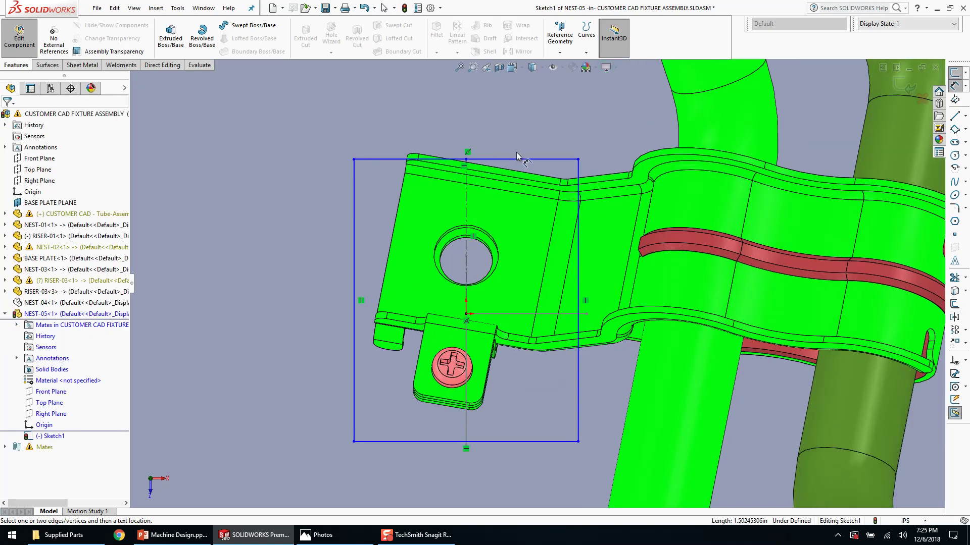
{"action": "left_click", "coordinate": [513, 160]}
{"action": "left_click", "coordinate": [505, 137]}
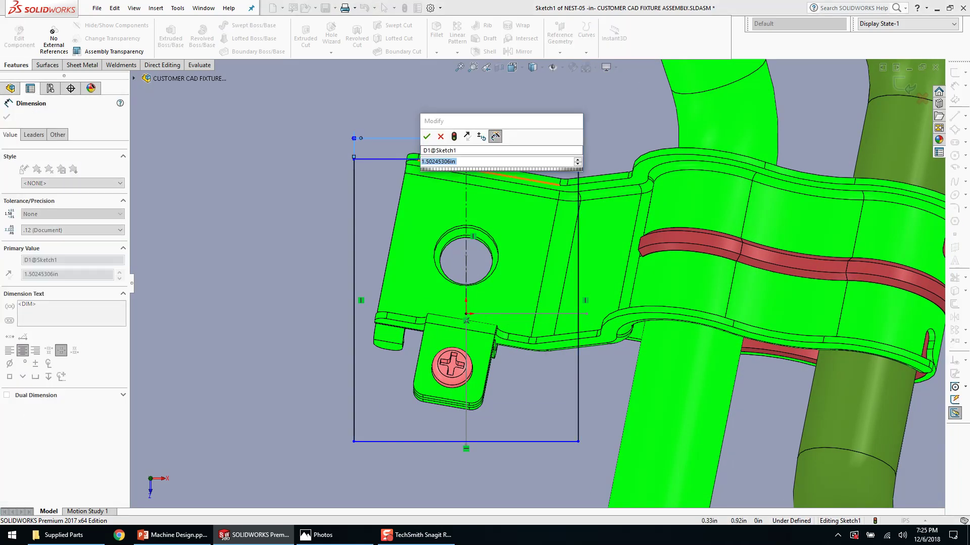
{"action": "type", "text": "1.5"}
{"action": "key", "text": "Return"}
{"action": "left_click", "coordinate": [354, 250]}
{"action": "left_click", "coordinate": [330, 248]}
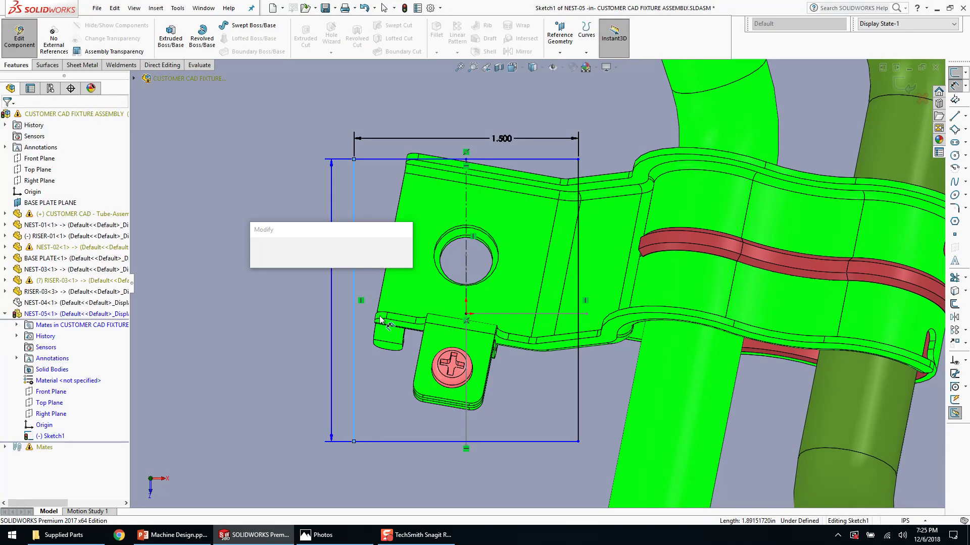
{"action": "type", "text": "2"}
{"action": "key", "text": "Return"}
- Reposition the rectangle and set the construction line's length from its upper edge to the origin to 1.188 in
{"action": "left_click_drag", "start_coordinate": [534, 459], "coordinate": [534, 433]}
{"action": "right_click_drag", "start_coordinate": [533, 433], "coordinate": [520, 369]}
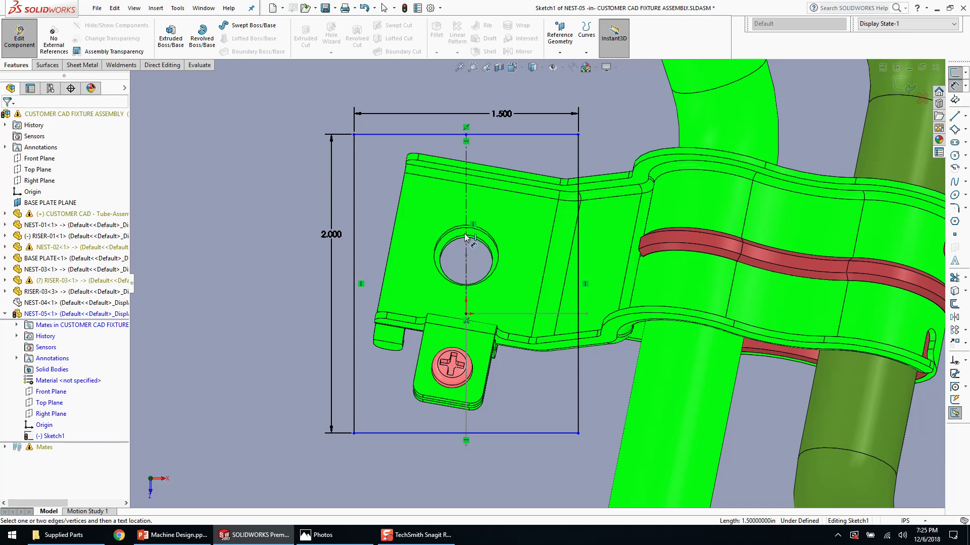
{"action": "left_click", "coordinate": [411, 267]}
{"action": "type", "text": "1.2"}
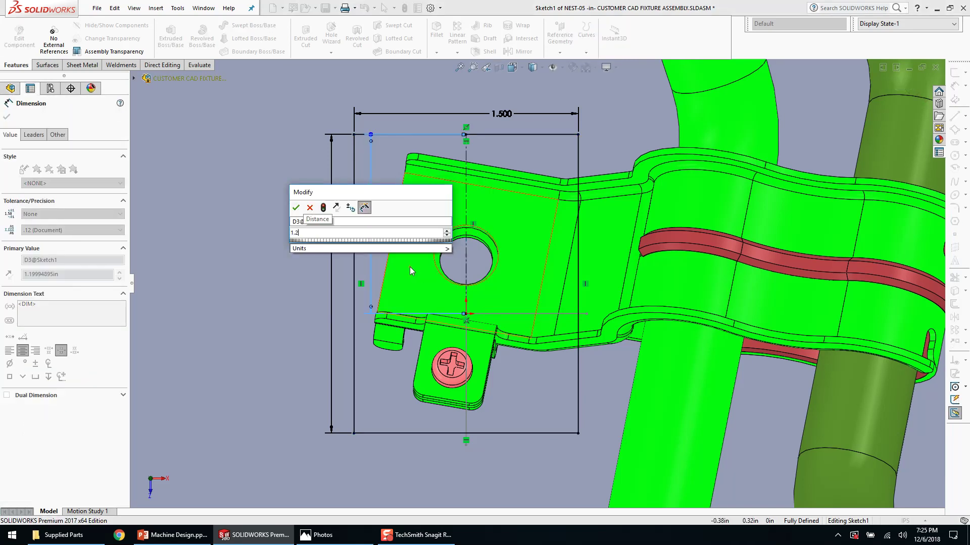
{"action": "type", "text": "188"}
{"action": "key", "text": "Return"}
{"action": "key", "text": "Escape"}
- Extrude the rectangle 0.5 in upward toward the bracket as a blind boss
{"action": "middle_click_drag", "start_coordinate": [410, 267], "coordinate": [511, 258]}
{"action": "scroll", "coordinate": [496, 388], "scroll_direction": "down", "scroll_amount": 1}
{"action": "key", "text": "e"}
{"action": "left_click_drag", "start_coordinate": [505, 209], "coordinate": [499, 371]}
{"action": "key", "text": "Return"}
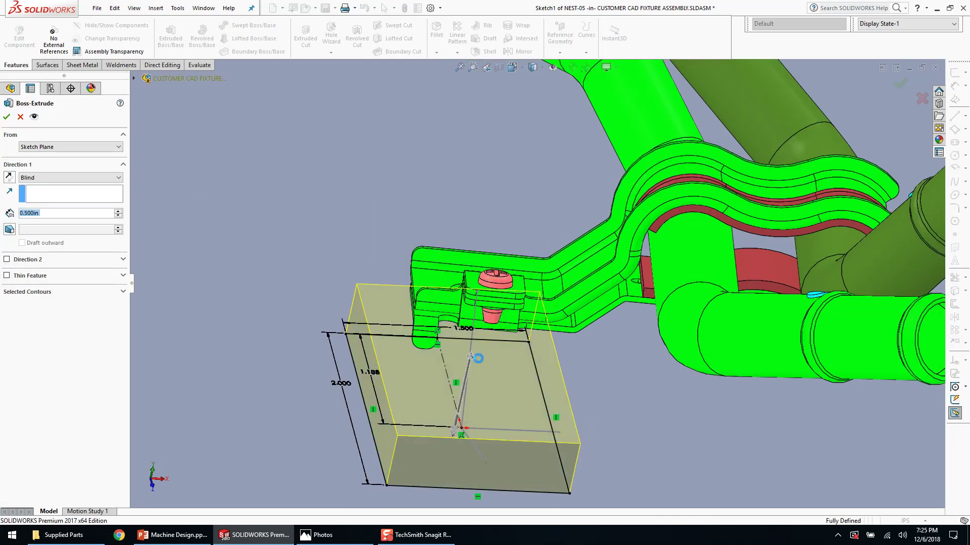
- Examine the clamp bracket's underside, mounting hole and tab faces above the NEST-05 block
{"action": "middle_click_drag", "start_coordinate": [499, 371], "coordinate": [472, 269]}
{"action": "scroll", "coordinate": [472, 268], "scroll_direction": "down", "scroll_amount": 2}
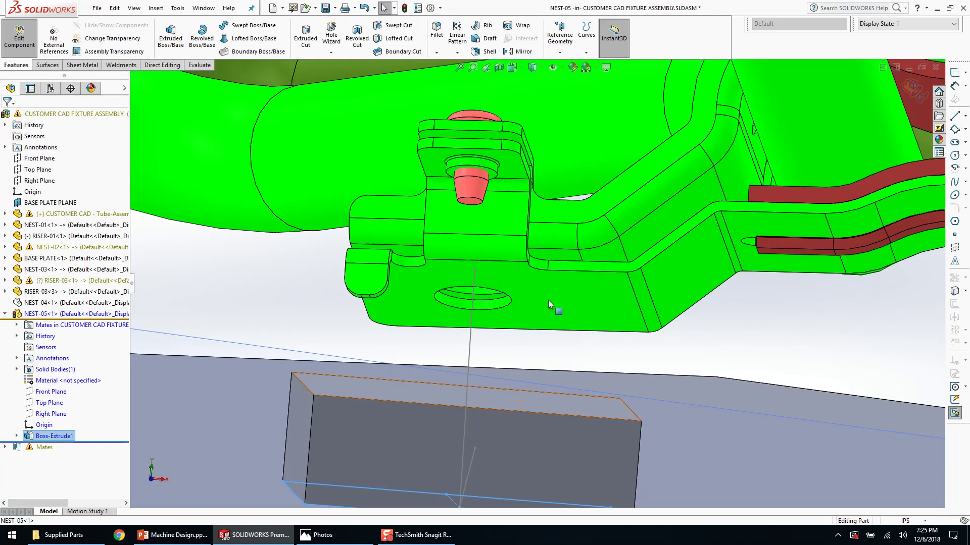
{"action": "left_click", "coordinate": [564, 299]}
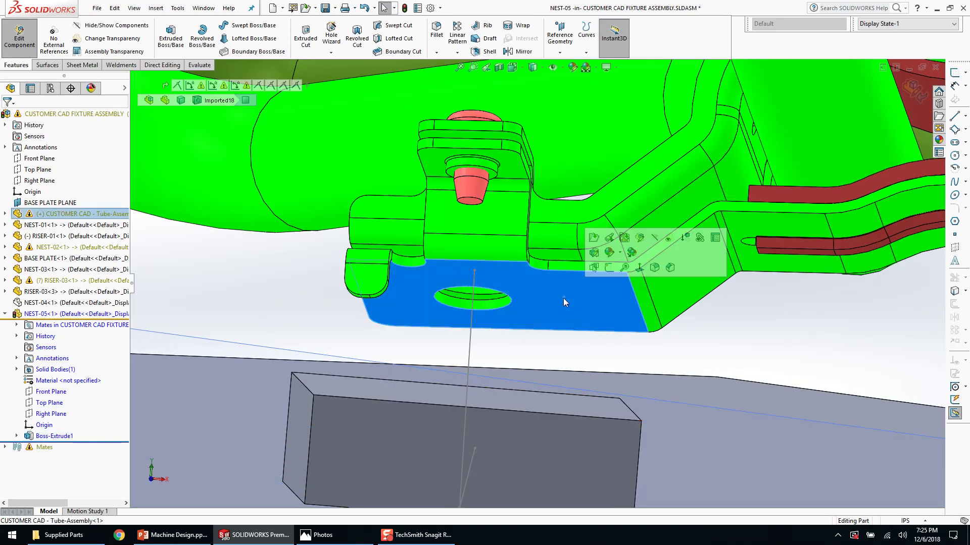
{"action": "left_click", "coordinate": [516, 171]}
{"action": "middle_click_drag", "start_coordinate": [516, 171], "coordinate": [510, 222]}
{"action": "left_click", "coordinate": [507, 220]}
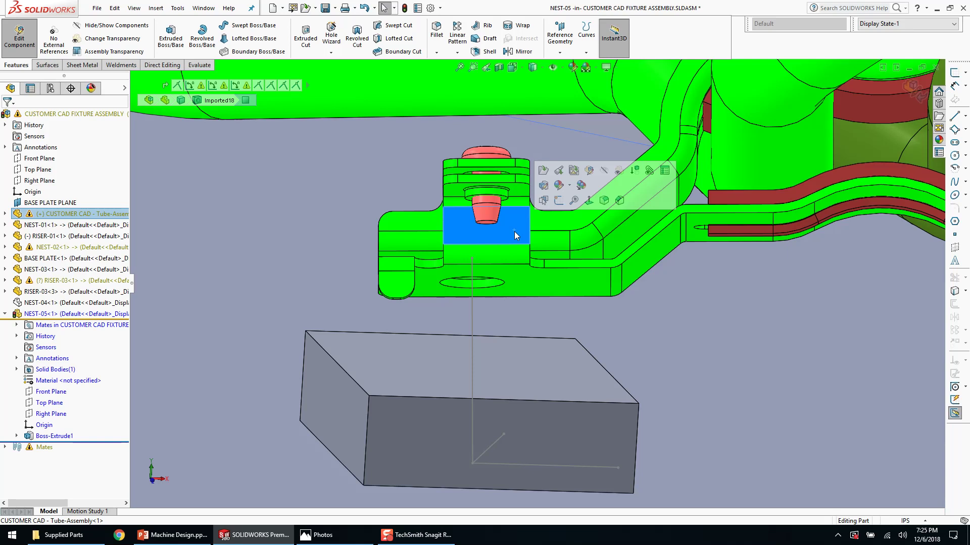
- Change NEST-05's base extrusion from blind to Up To Surface, ending on the bracket's flat underside around the mounting hole
{"action": "middle_click_drag", "start_coordinate": [544, 281], "coordinate": [523, 318]}
{"action": "scroll", "coordinate": [523, 318], "scroll_direction": "down", "scroll_amount": 3}
{"action": "right_click", "coordinate": [523, 318]}
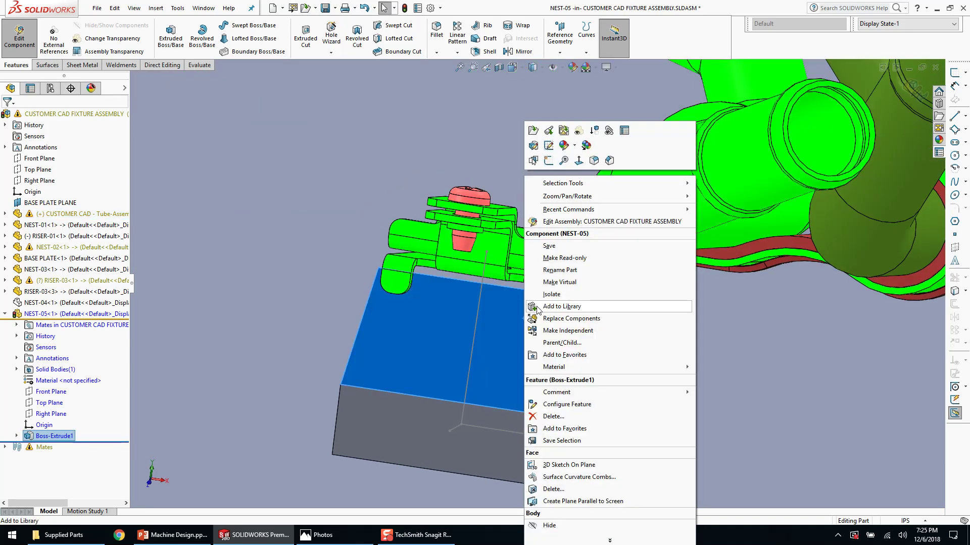
{"action": "left_click", "coordinate": [533, 147]}
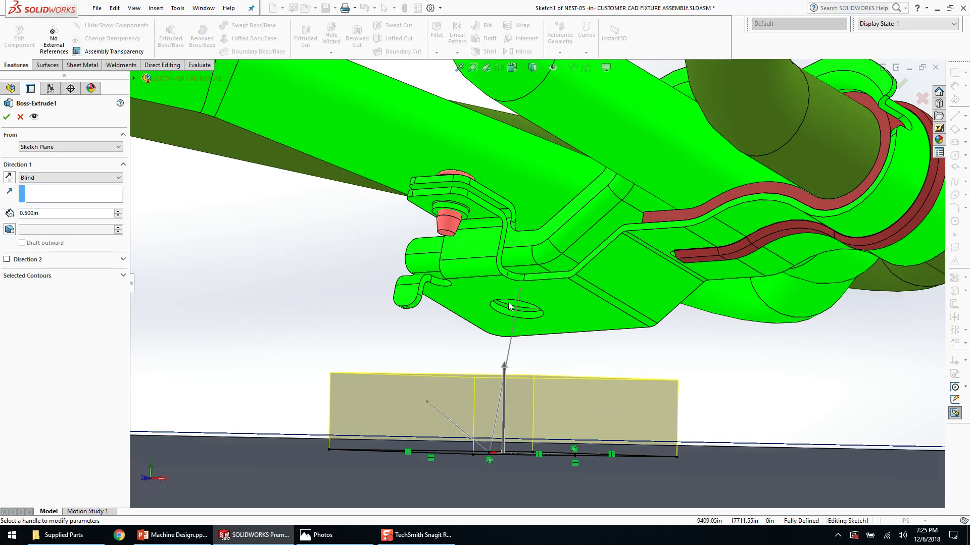
{"action": "left_click", "coordinate": [565, 302]}
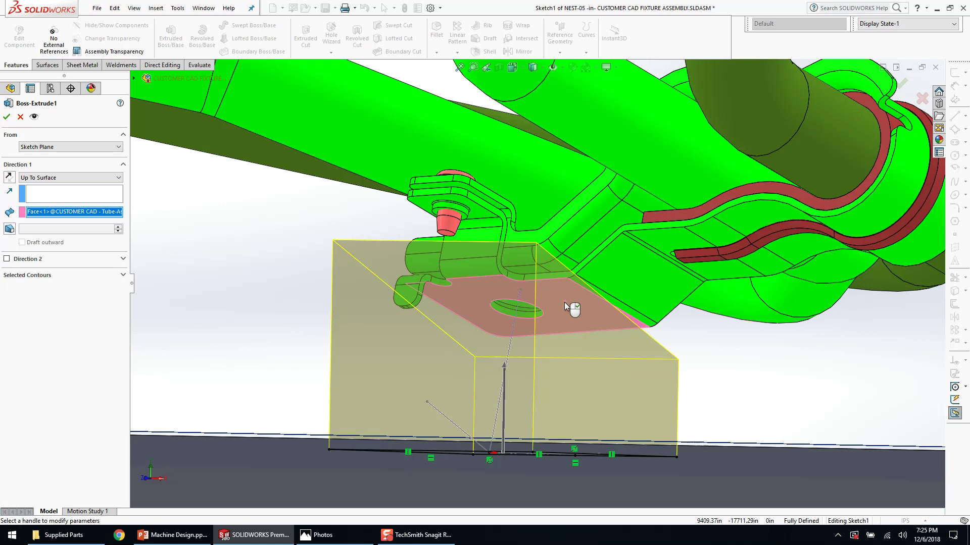
{"action": "middle_click_drag", "start_coordinate": [564, 302], "coordinate": [554, 275]}
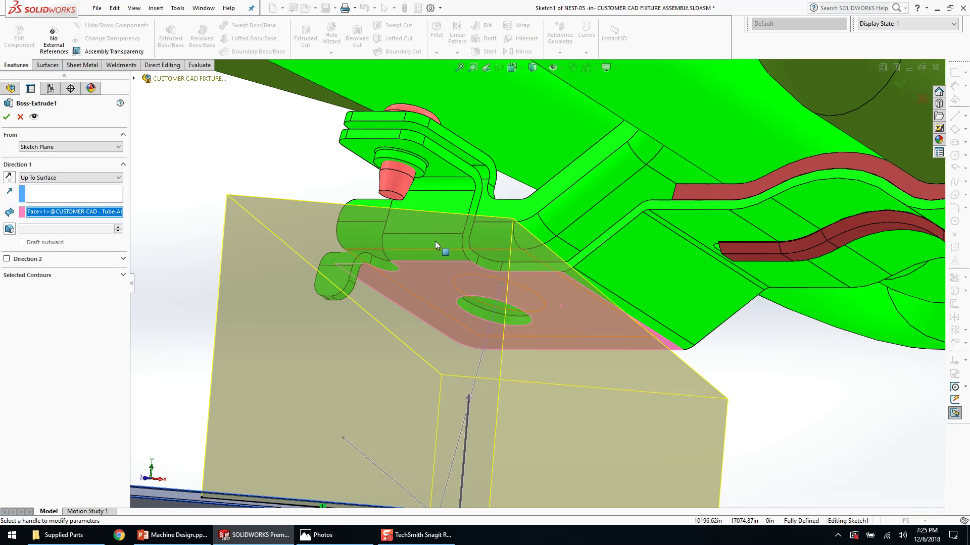
{"action": "left_click", "coordinate": [7, 119]}
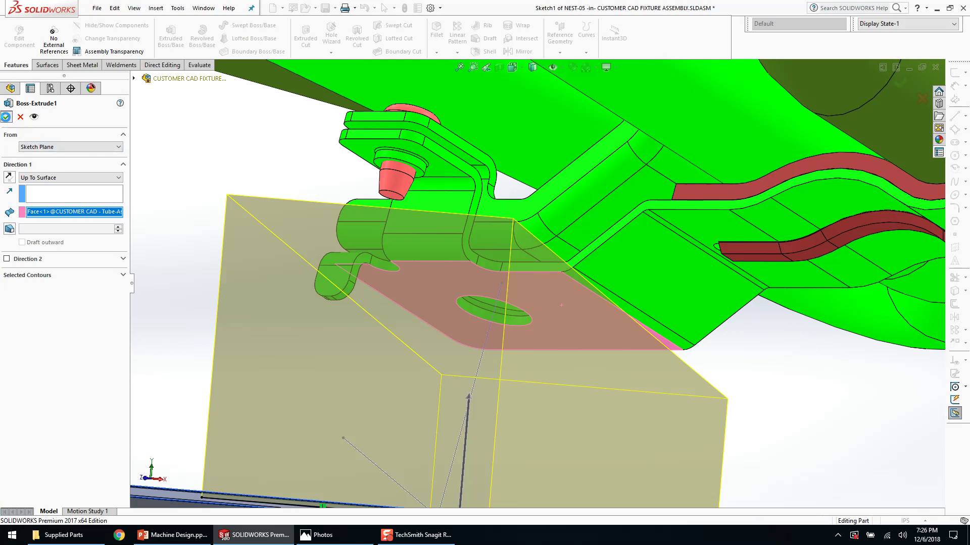
- Examine how the NEST-05 block meets the bracket's underside and the screw tab from several angles
{"action": "mouse_move", "coordinate": [438, 247]}
{"action": "middle_mouse_down"}
{"action": "mouse_move", "coordinate": [533, 335]}
{"action": "mouse_move", "coordinate": [428, 232]}
{"action": "middle_mouse_up"}
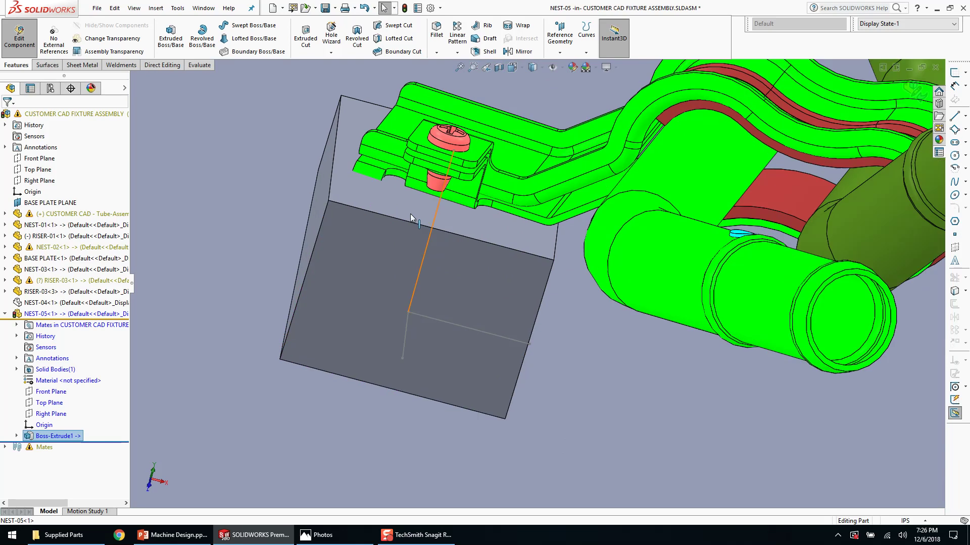
{"action": "scroll", "coordinate": [382, 170], "scroll_direction": "down", "scroll_amount": 5}
{"action": "left_click", "coordinate": [356, 153]}
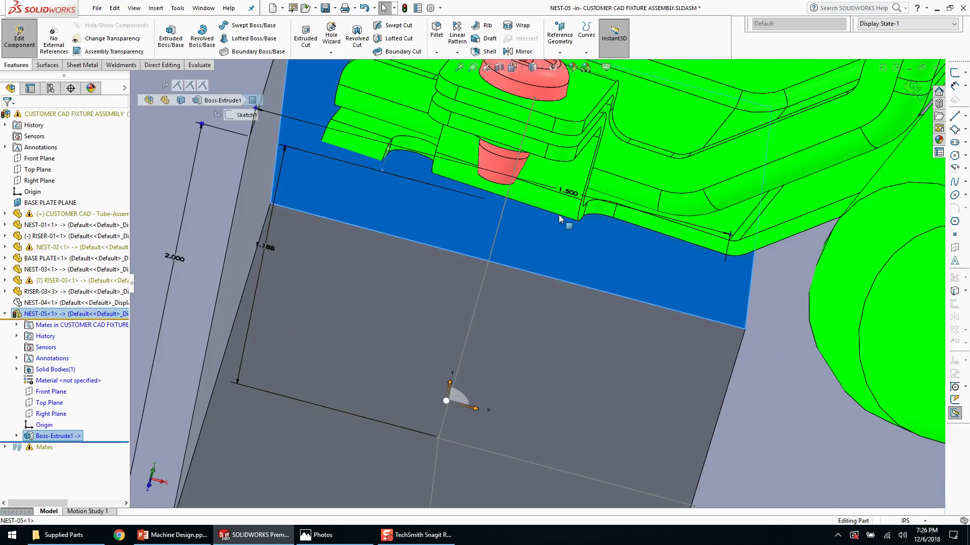
{"action": "middle_click_drag", "start_coordinate": [601, 323], "coordinate": [571, 252]}
{"action": "scroll", "coordinate": [571, 273], "scroll_direction": "up", "scroll_amount": 4}
{"action": "middle_click_drag", "start_coordinate": [588, 291], "coordinate": [561, 319]}
{"action": "scroll", "coordinate": [567, 289], "scroll_direction": "down", "scroll_amount": 2}
{"action": "mouse_move", "coordinate": [506, 249]}
{"action": "middle_mouse_down"}
{"action": "mouse_move", "coordinate": [502, 278]}
{"action": "mouse_move", "coordinate": [478, 236]}
{"action": "mouse_move", "coordinate": [474, 253]}
{"action": "middle_mouse_up"}
{"action": "left_click", "coordinate": [498, 266]}
{"action": "scroll", "coordinate": [498, 266], "scroll_direction": "down", "scroll_amount": 3}
{"action": "scroll", "coordinate": [535, 217], "scroll_direction": "up", "scroll_amount": 3}
{"action": "mouse_move", "coordinate": [479, 303]}
{"action": "middle_mouse_down"}
{"action": "mouse_move", "coordinate": [487, 313]}
{"action": "mouse_move", "coordinate": [520, 308]}
{"action": "middle_mouse_up"}
- On NEST-05's Top Plane, sketch a rectangle about 0.81 by 0.51 in from the block edge under the screw tab and slant its inner edge
{"action": "left_click", "coordinate": [48, 403]}
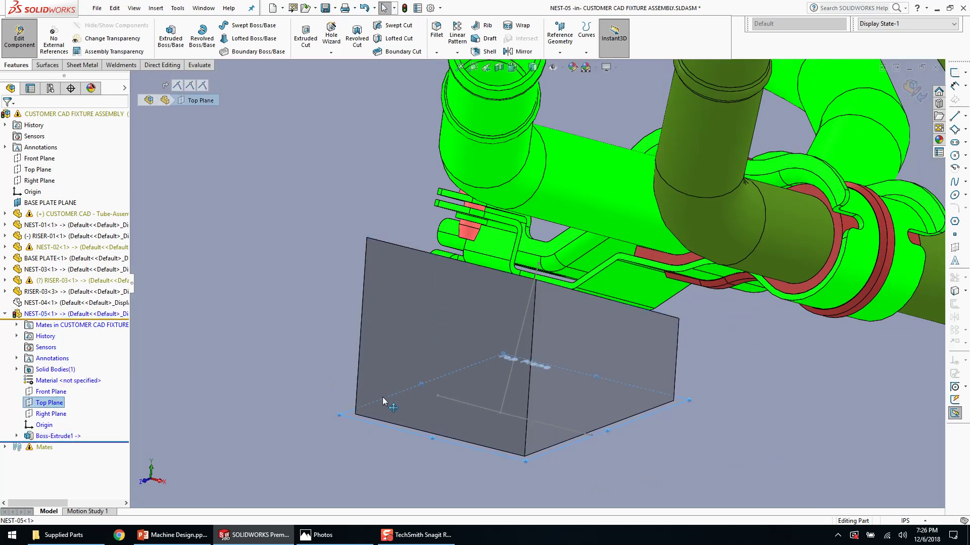
{"action": "key", "text": "s"}
{"action": "scroll", "coordinate": [383, 398], "scroll_direction": "up", "scroll_amount": 3}
{"action": "mouse_move", "coordinate": [389, 398]}
{"action": "middle_mouse_down"}
{"action": "mouse_move", "coordinate": [446, 411]}
{"action": "mouse_move", "coordinate": [455, 429]}
{"action": "middle_mouse_up"}
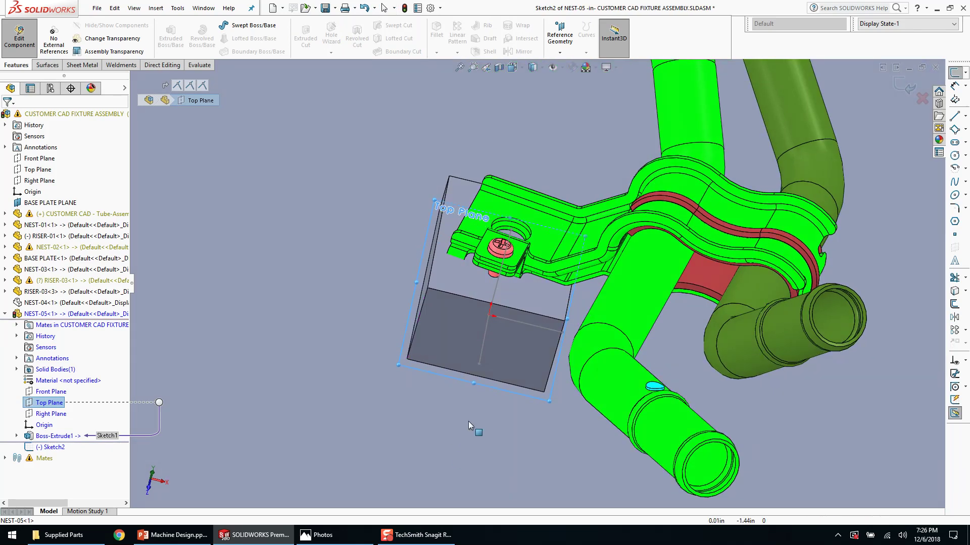
{"action": "scroll", "coordinate": [513, 376], "scroll_direction": "down", "scroll_amount": 4}
{"action": "key", "text": "Escape"}
{"action": "key", "text": "ctrl+8"}
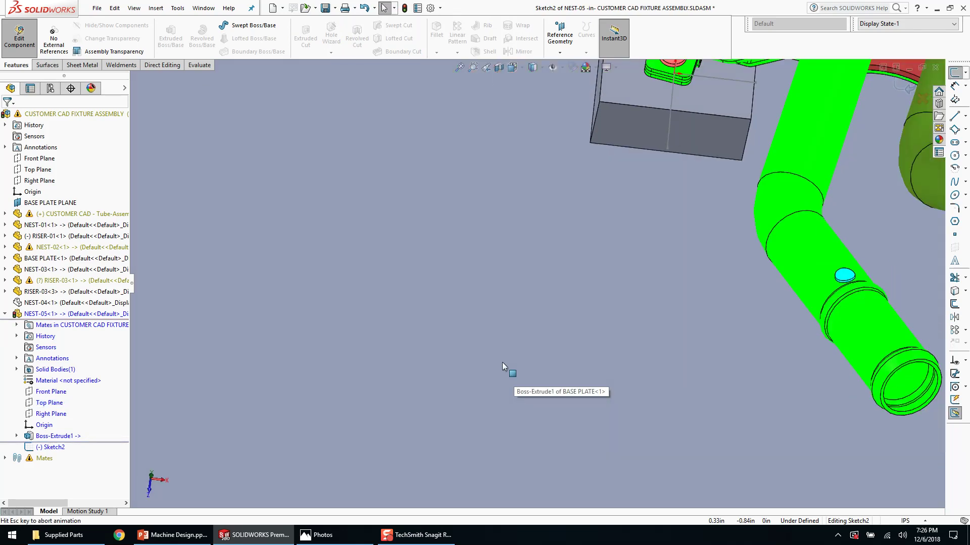
{"action": "key", "text": "r"}
{"action": "scroll", "coordinate": [640, 208], "scroll_direction": "down", "scroll_amount": 10}
{"action": "scroll", "coordinate": [392, 370], "scroll_direction": "down", "scroll_amount": 8}
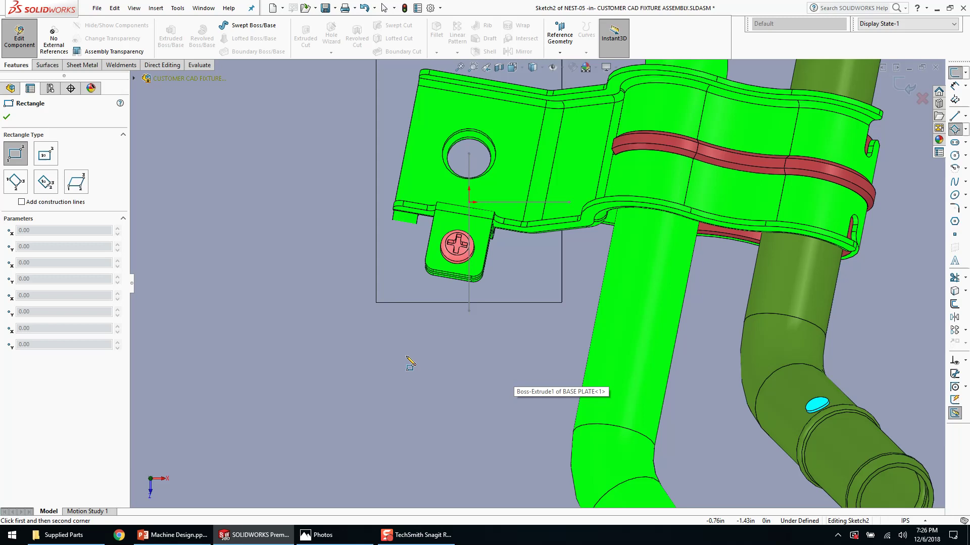
{"action": "scroll", "coordinate": [466, 254], "scroll_direction": "up", "scroll_amount": 3}
{"action": "scroll", "coordinate": [566, 211], "scroll_direction": "down", "scroll_amount": 2}
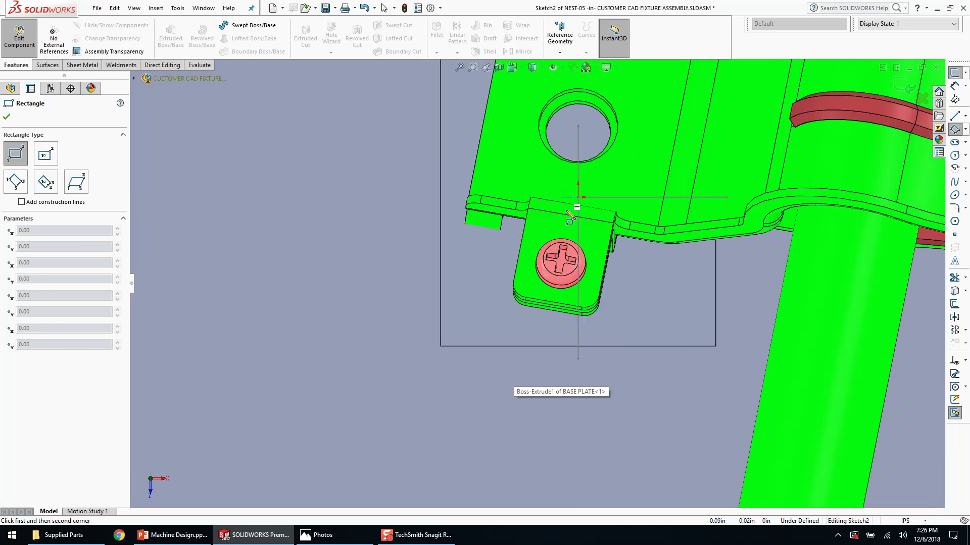
{"action": "left_click", "coordinate": [498, 347]}
{"action": "left_click", "coordinate": [645, 254]}
{"action": "scroll", "coordinate": [620, 285], "scroll_direction": "down", "scroll_amount": 4}
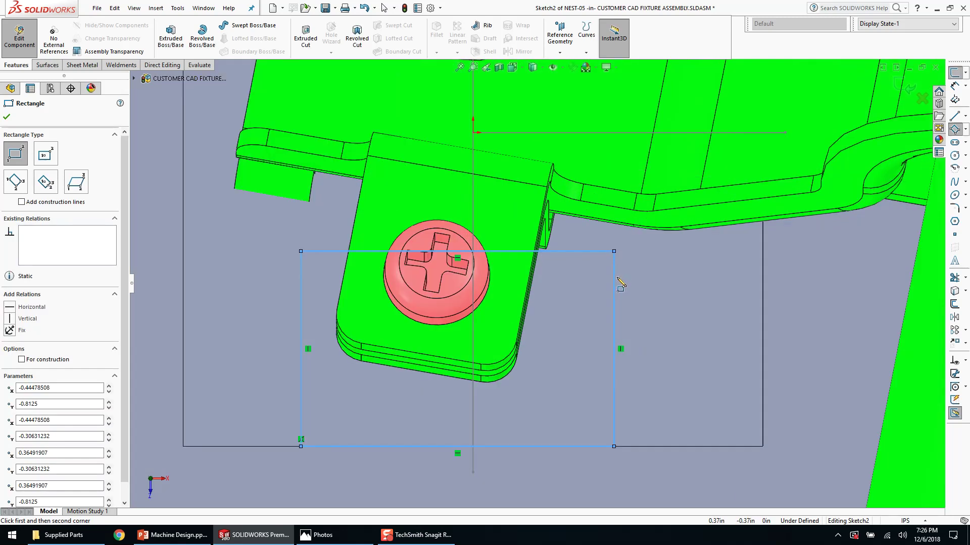
{"action": "key", "text": "Escape"}
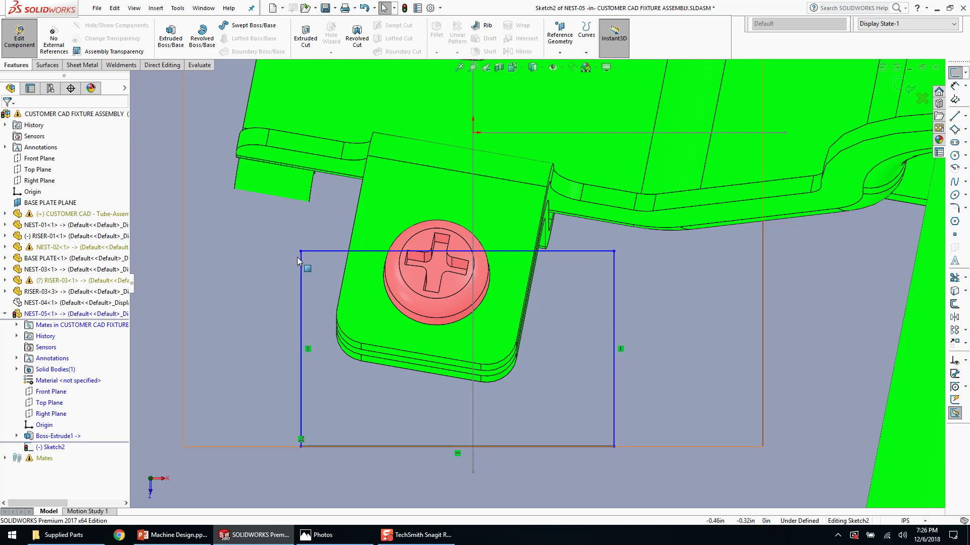
{"action": "left_click_drag", "start_coordinate": [302, 252], "coordinate": [338, 192]}
{"action": "middle_click_drag", "start_coordinate": [402, 209], "coordinate": [646, 307]}
{"action": "left_click", "coordinate": [644, 369]}
{"action": "left_click_drag", "start_coordinate": [643, 369], "coordinate": [643, 373]}
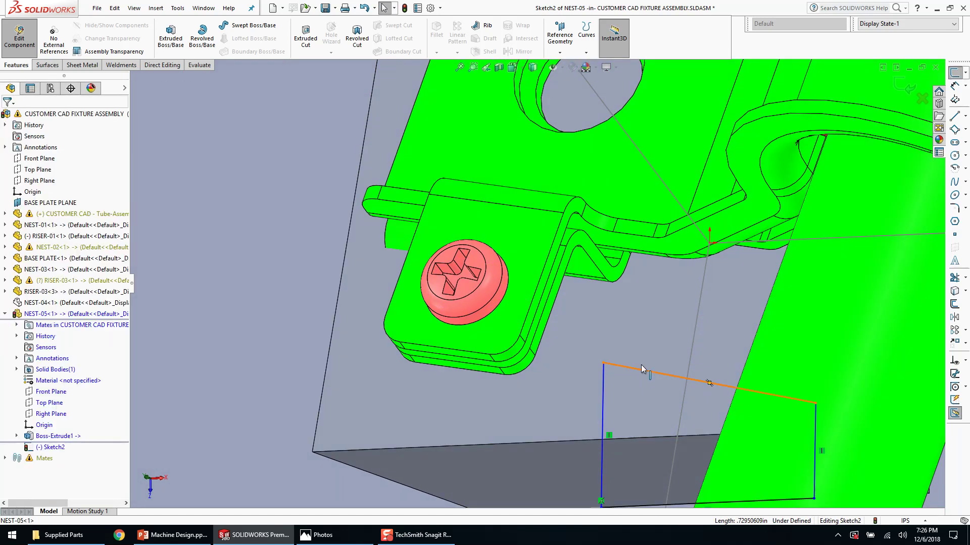
{"action": "right_click_drag", "start_coordinate": [643, 371], "coordinate": [606, 303]}
{"action": "left_click", "coordinate": [637, 371]}
{"action": "left_click", "coordinate": [643, 358]}
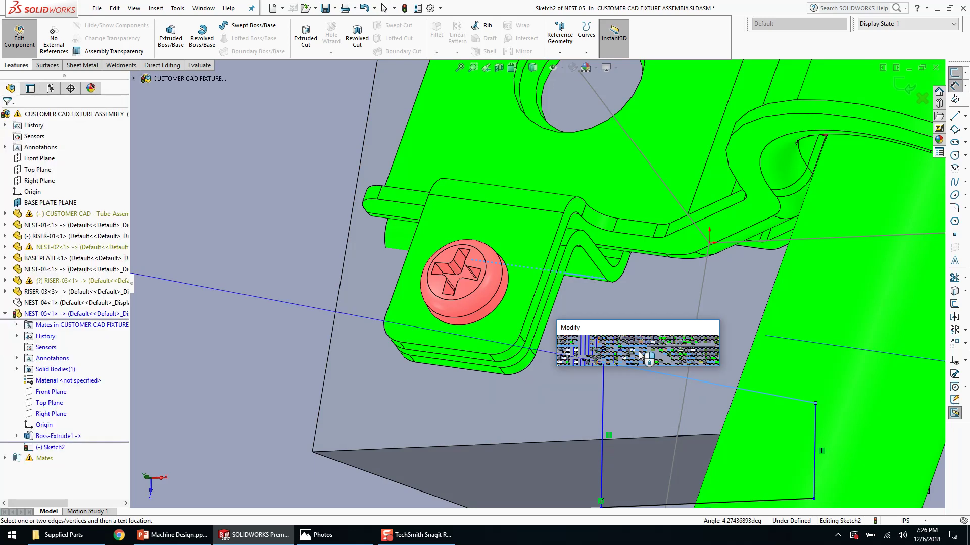
{"action": "key", "text": "Return"}
{"action": "key", "text": "Escape"}
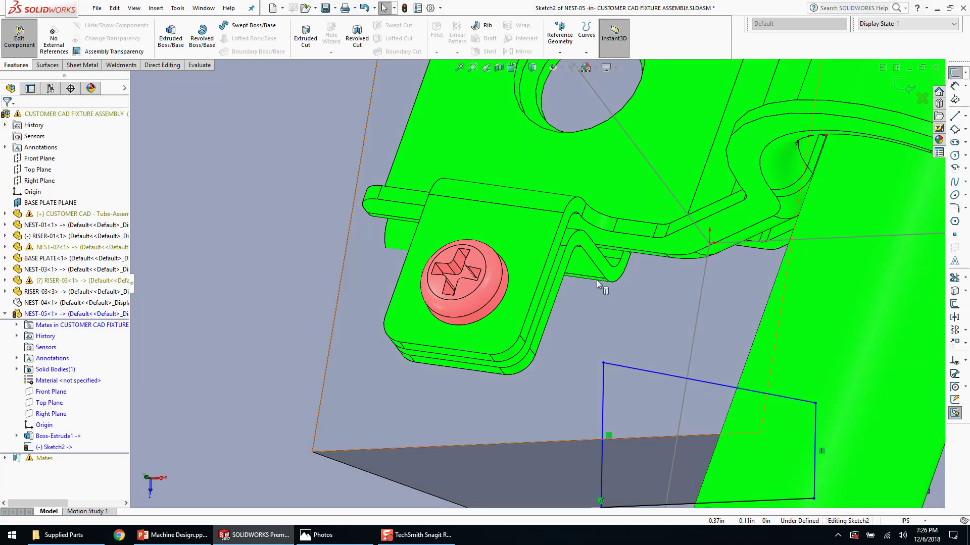
- Make the sketch's slanted inner edge parallel to the straight edge at the bracket tab's bend
{"action": "left_click", "coordinate": [595, 278]}
{"action": "left_click", "coordinate": [637, 368], "text": "ctrl"}
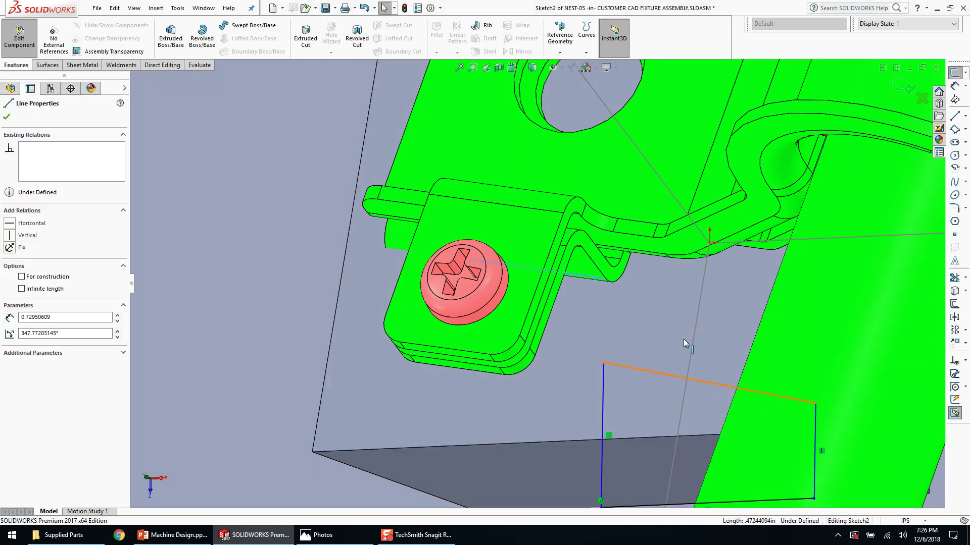
{"action": "left_click", "coordinate": [709, 339]}
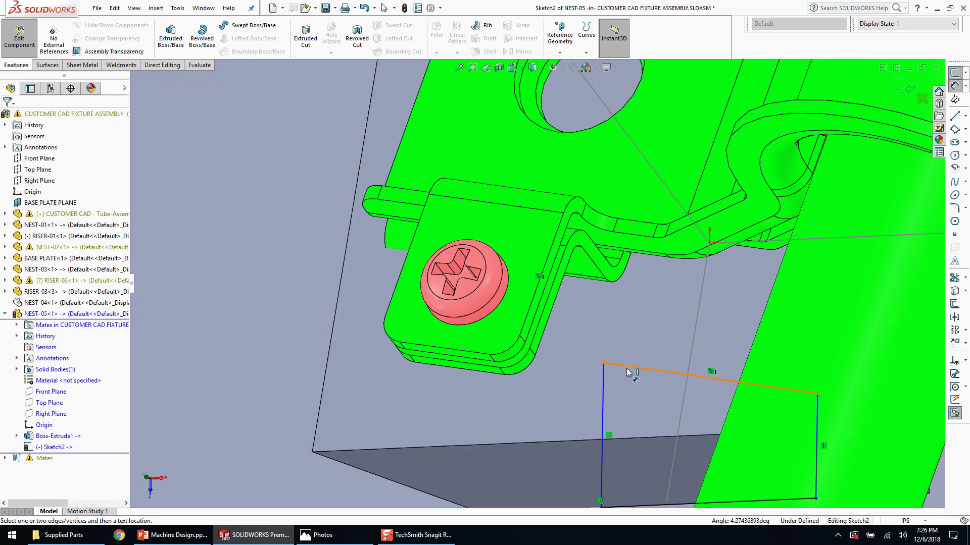
- Dimension the slanted sketch edge 0.0625 in from the parallel edge at the bracket tab's bend
{"action": "left_click", "coordinate": [634, 368]}
{"action": "scroll", "coordinate": [591, 283], "scroll_direction": "down", "scroll_amount": 5}
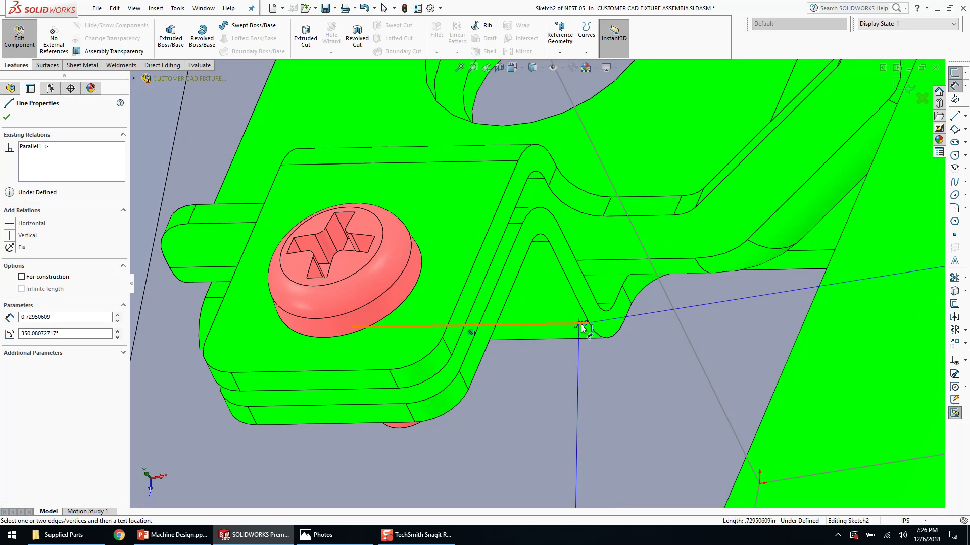
{"action": "left_click", "coordinate": [582, 326]}
{"action": "scroll", "coordinate": [583, 328], "scroll_direction": "up", "scroll_amount": 2}
{"action": "left_click", "coordinate": [616, 386]}
{"action": "type", "text": ".0625"}
{"action": "key", "text": "Return"}
{"action": "scroll", "coordinate": [575, 363], "scroll_direction": "up", "scroll_amount": 5}
{"action": "middle_click_drag", "start_coordinate": [575, 362], "coordinate": [565, 326]}
{"action": "scroll", "coordinate": [564, 327], "scroll_direction": "down", "scroll_amount": 2}
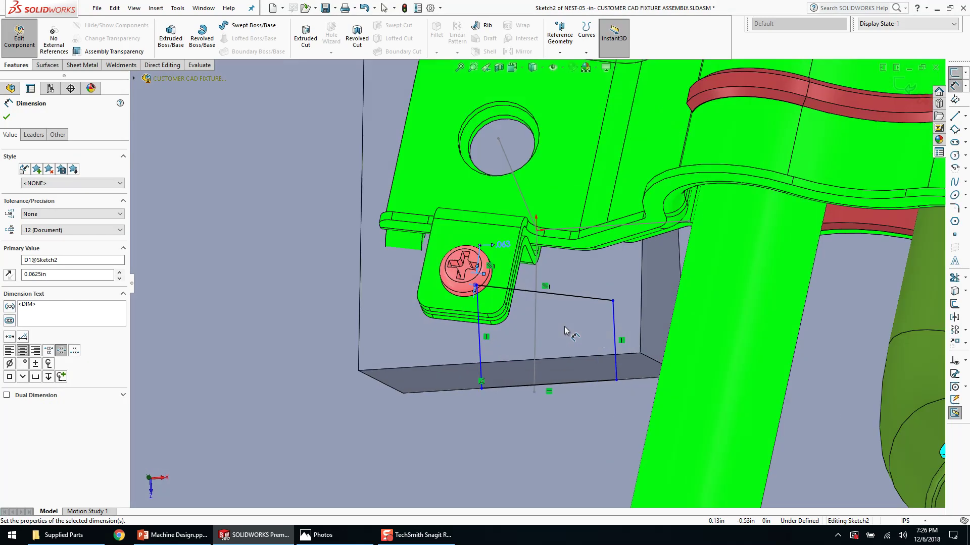
{"action": "scroll", "coordinate": [565, 328], "scroll_direction": "down", "scroll_amount": 2}
{"action": "key", "text": "Escape"}
- Reposition the profile's two vertical sides so they extend slightly past both sides of the screw tab
{"action": "key", "text": "ctrl+8"}
{"action": "scroll", "coordinate": [681, 197], "scroll_direction": "down", "scroll_amount": 7}
{"action": "scroll", "coordinate": [851, 160], "scroll_direction": "down", "scroll_amount": 7}
{"action": "left_click_drag", "start_coordinate": [634, 375], "coordinate": [565, 365]}
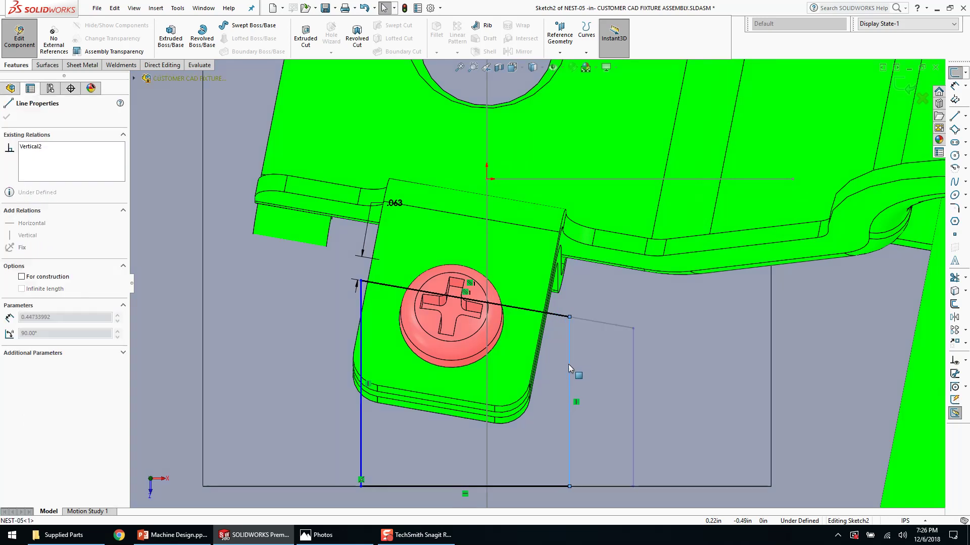
{"action": "mouse_move", "coordinate": [360, 408]}
{"action": "left_mouse_down"}
{"action": "mouse_move", "coordinate": [342, 408]}
{"action": "mouse_move", "coordinate": [316, 384]}
{"action": "left_mouse_up"}
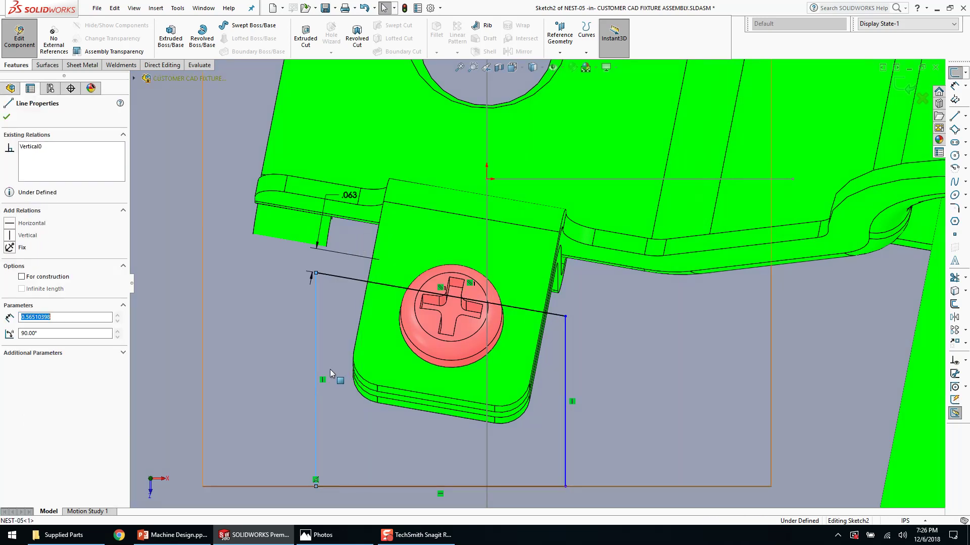
{"action": "left_click_drag", "start_coordinate": [565, 421], "coordinate": [593, 420]}
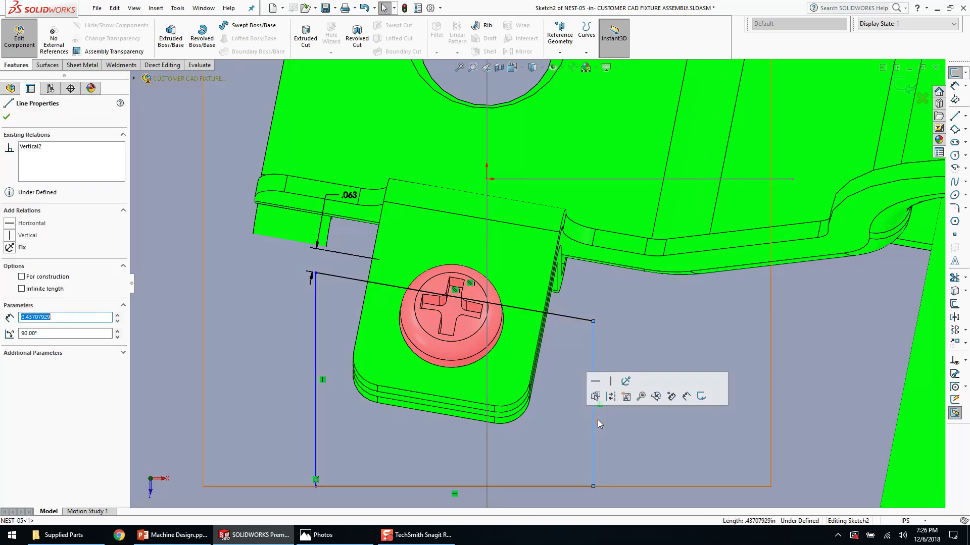
- Extrude the profile as a merged boss, Up To Surface, ending on the underside of the screw tab
{"action": "middle_click_drag", "start_coordinate": [524, 329], "coordinate": [425, 212]}
{"action": "key", "text": "Escape"}
{"action": "scroll", "coordinate": [574, 352], "scroll_direction": "down", "scroll_amount": 3}
{"action": "key", "text": "e"}
{"action": "left_click", "coordinate": [536, 256]}
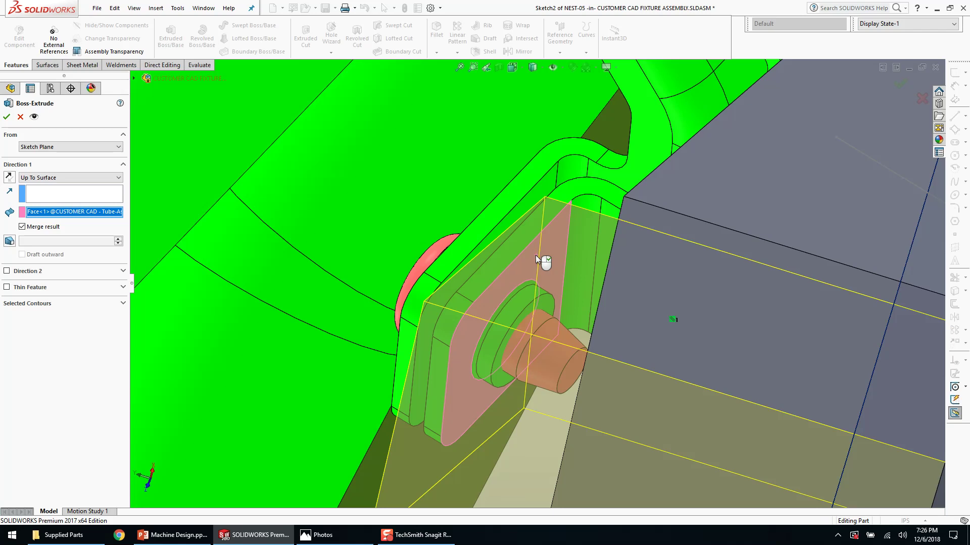
{"action": "right_click", "coordinate": [536, 256]}
- Examine the new boss's contact with the screw tab and its clearance to the tab's bend
{"action": "middle_click_drag", "start_coordinate": [550, 260], "coordinate": [525, 202]}
{"action": "scroll", "coordinate": [567, 250], "scroll_direction": "down", "scroll_amount": 4}
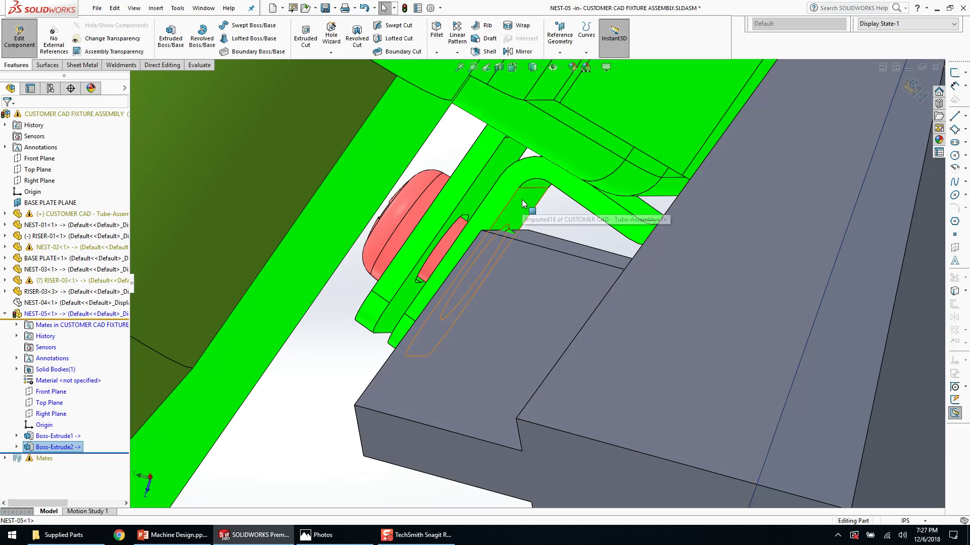
{"action": "middle_click_drag", "start_coordinate": [523, 203], "coordinate": [574, 235]}
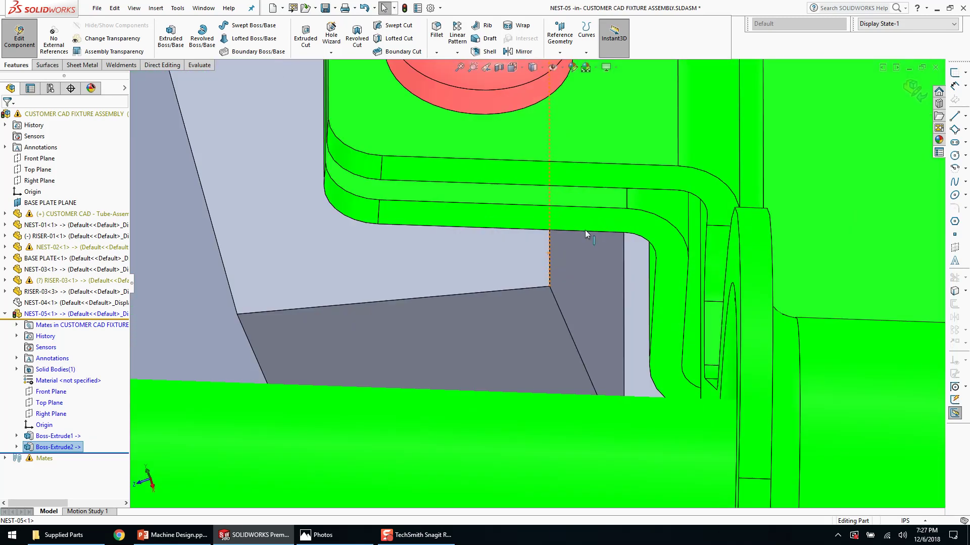
{"action": "right_click", "coordinate": [599, 214]}
{"action": "left_click", "coordinate": [600, 201]}
{"action": "left_click", "coordinate": [598, 194]}
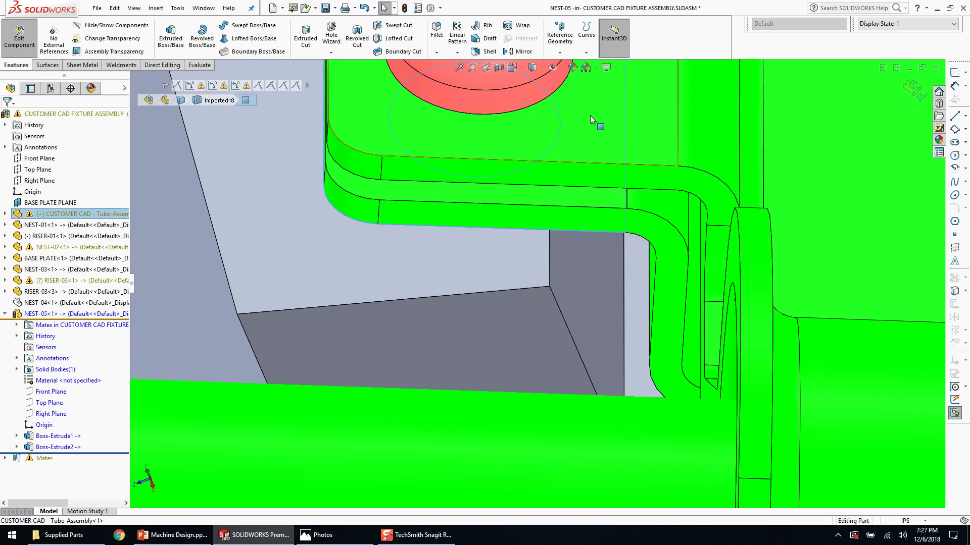
{"action": "middle_click_drag", "start_coordinate": [601, 404], "coordinate": [541, 184]}
{"action": "key", "text": "Escape"}
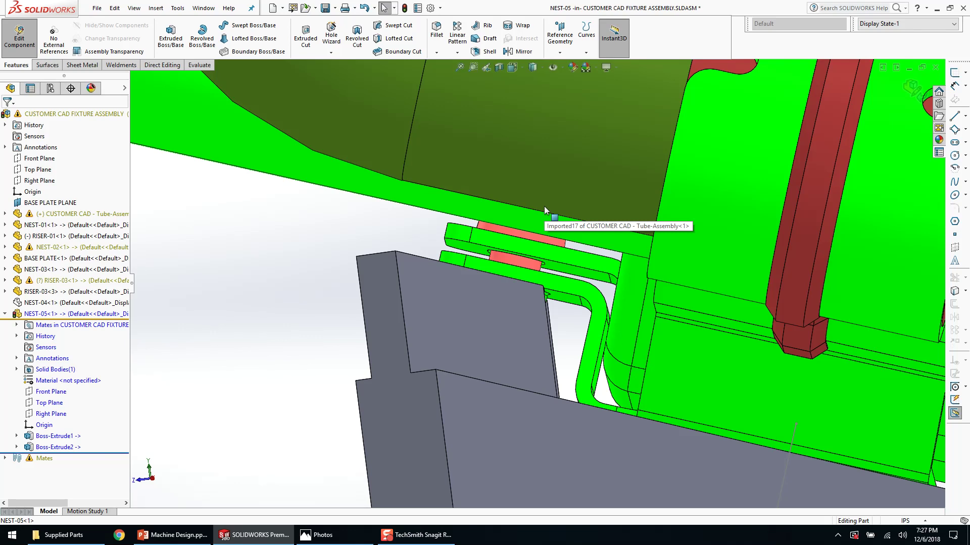
- Edit the second boss's sketch, set the offset from the tab's bend edge to -0.125 in, and finish editing NEST-05 in the assembly
{"action": "scroll", "coordinate": [511, 326], "scroll_direction": "down", "scroll_amount": 5}
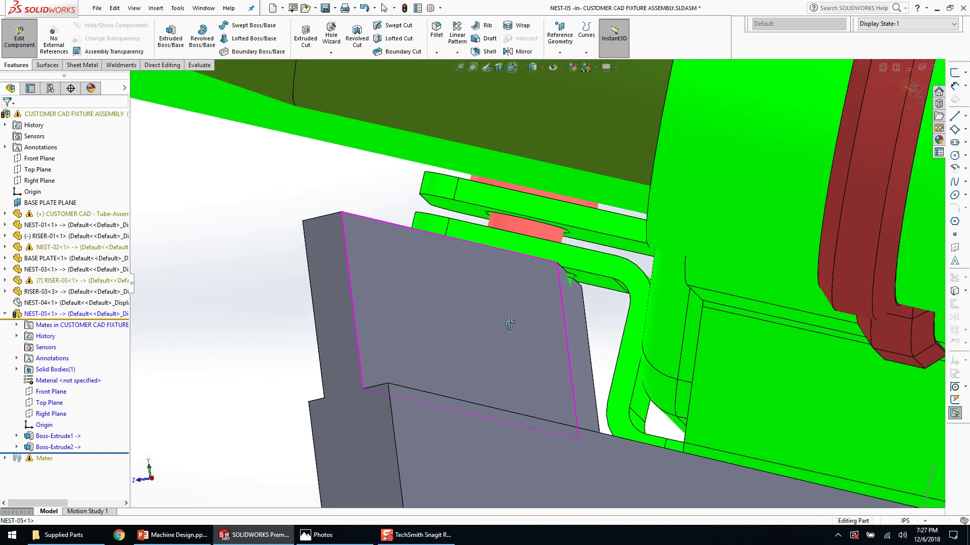
{"action": "right_click", "coordinate": [510, 324]}
{"action": "left_click", "coordinate": [538, 140]}
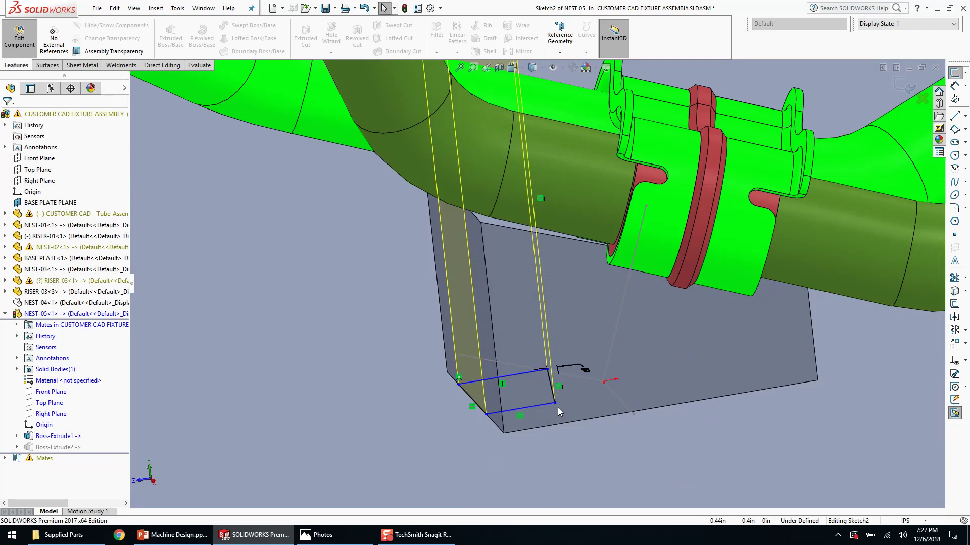
{"action": "scroll", "coordinate": [568, 396], "scroll_direction": "down", "scroll_amount": 3}
{"action": "double_click", "coordinate": [598, 353]}
{"action": "left_click", "coordinate": [561, 344]}
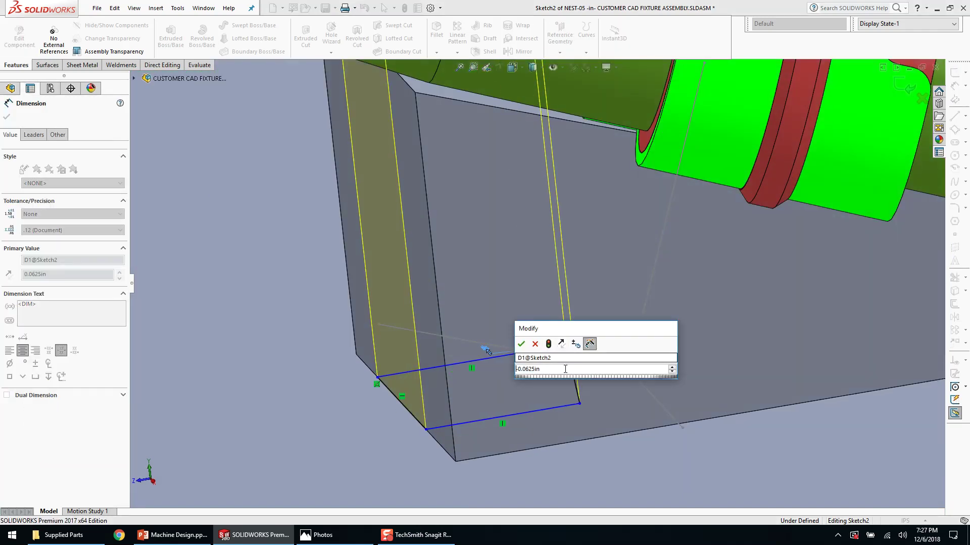
{"action": "type", "text": "-.125"}
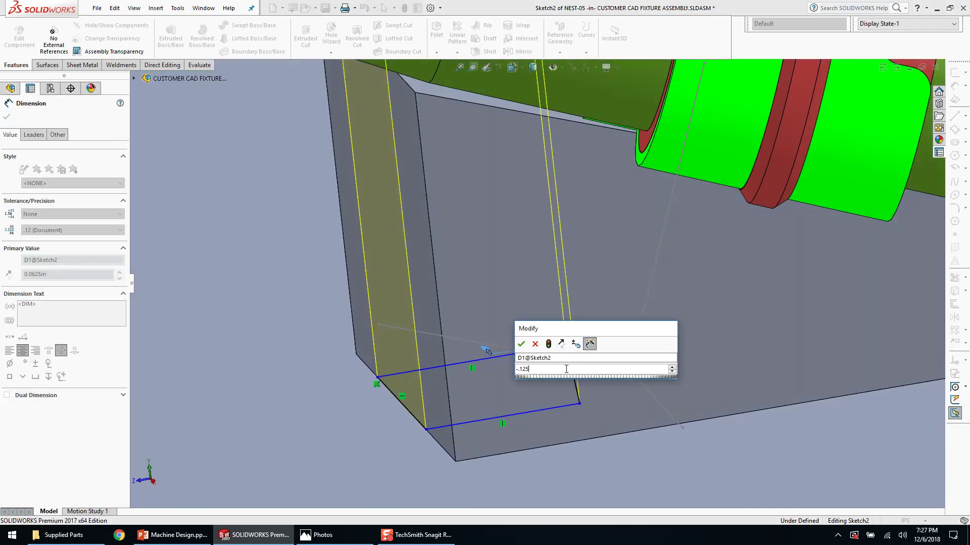
{"action": "key", "text": "Return"}
{"action": "scroll", "coordinate": [488, 248], "scroll_direction": "up", "scroll_amount": 5}
{"action": "key", "text": "Escape"}
{"action": "scroll", "coordinate": [527, 237], "scroll_direction": "down", "scroll_amount": 3}
{"action": "left_click", "coordinate": [26, 45]}
- Set the second boss's offset from the screw tab's bend edge to 0.0625 in from the assembly
{"action": "mouse_move", "coordinate": [544, 295]}
{"action": "middle_mouse_down"}
{"action": "mouse_move", "coordinate": [531, 245]}
{"action": "mouse_move", "coordinate": [539, 169]}
{"action": "mouse_move", "coordinate": [532, 303]}
{"action": "middle_mouse_up"}
{"action": "scroll", "coordinate": [532, 245], "scroll_direction": "down", "scroll_amount": 2}
{"action": "scroll", "coordinate": [572, 259], "scroll_direction": "down", "scroll_amount": 3}
{"action": "left_click", "coordinate": [549, 263]}
{"action": "scroll", "coordinate": [548, 264], "scroll_direction": "up", "scroll_amount": 2}
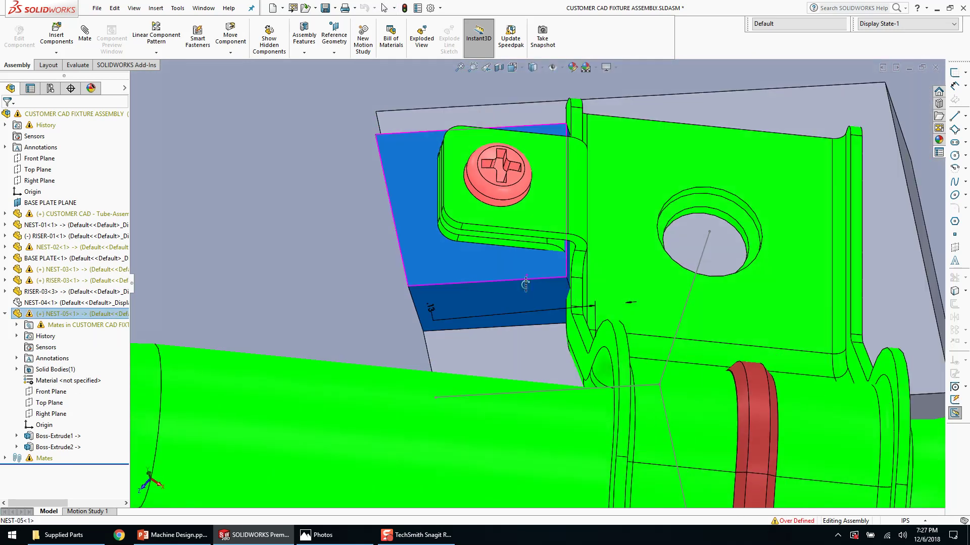
{"action": "double_click", "coordinate": [429, 305]}
{"action": "type", "text": ".0625"}
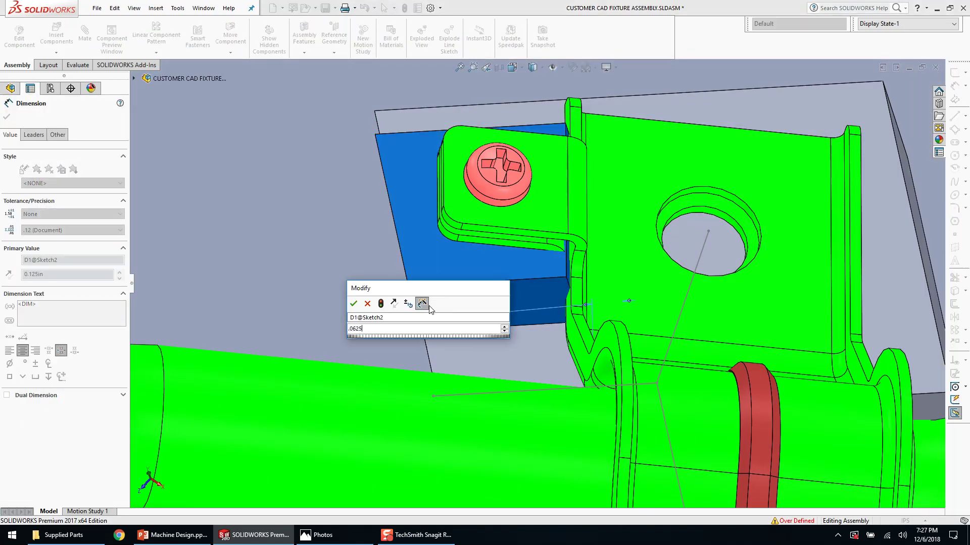
{"action": "key", "text": "Return"}
- Change the second boss's offset from the tab's bend edge to 0.125 in
{"action": "scroll", "coordinate": [495, 298], "scroll_direction": "up", "scroll_amount": 1}
{"action": "middle_click_drag", "start_coordinate": [495, 297], "coordinate": [500, 275]}
{"action": "left_click", "coordinate": [495, 265]}
{"action": "double_click", "coordinate": [499, 301]}
{"action": "type", "text": ".125"}
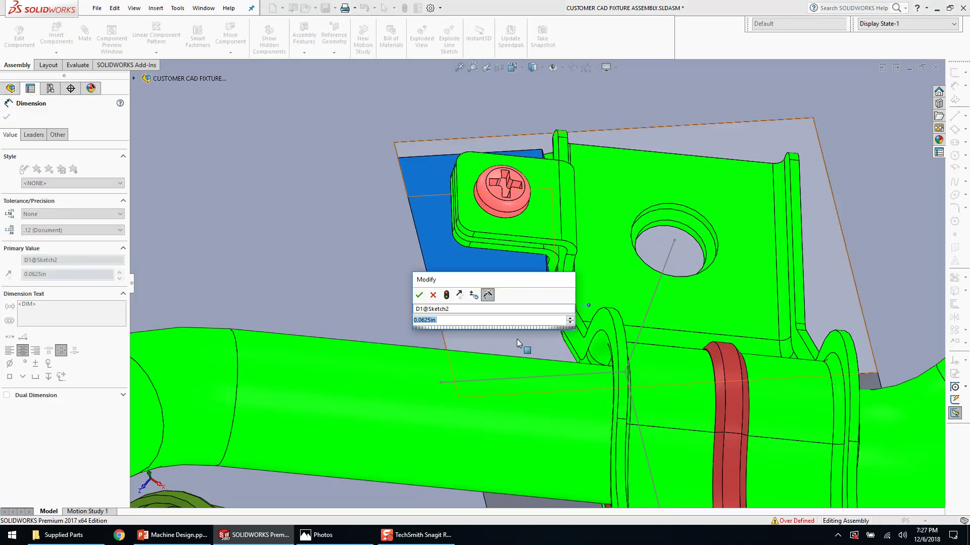
{"action": "key", "text": "Return"}
{"action": "middle_click_drag", "start_coordinate": [519, 314], "coordinate": [500, 276]}
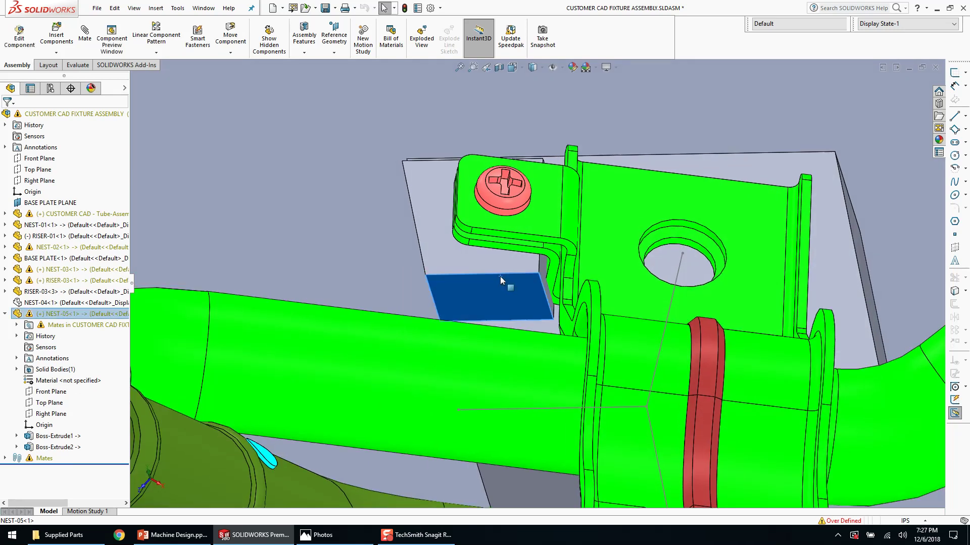
- Edit the second boss's sketch, pull its inner side away from the tab's bend, re-dimension that offset at 1/32 in, and rebuild
{"action": "right_click", "coordinate": [500, 277]}
{"action": "left_click", "coordinate": [525, 205]}
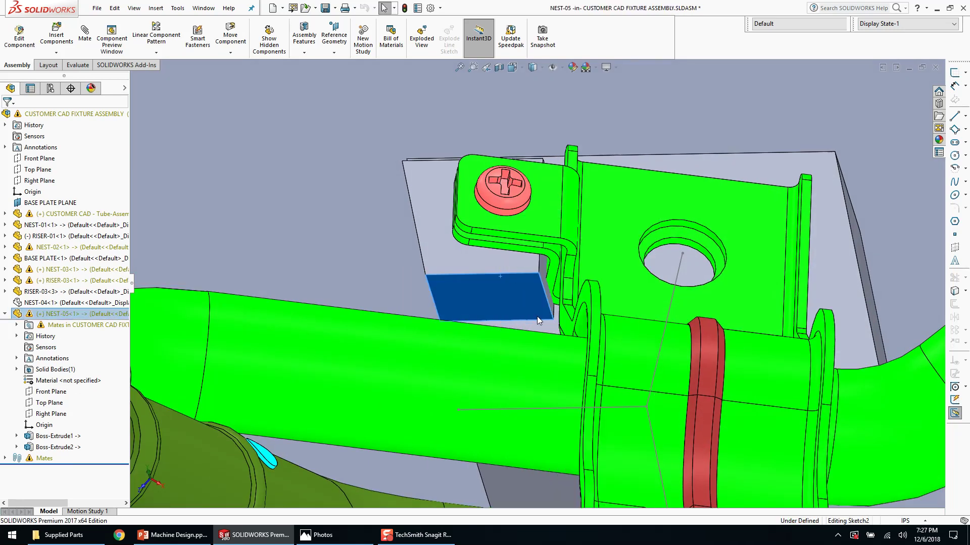
{"action": "mouse_move", "coordinate": [523, 296]}
{"action": "middle_mouse_down"}
{"action": "mouse_move", "coordinate": [560, 103]}
{"action": "mouse_move", "coordinate": [550, 314]}
{"action": "middle_mouse_up"}
{"action": "left_click_drag", "start_coordinate": [528, 307], "coordinate": [504, 324]}
{"action": "key", "text": "d"}
{"action": "left_click", "coordinate": [503, 323]}
{"action": "mouse_move", "coordinate": [520, 245]}
{"action": "middle_mouse_down"}
{"action": "mouse_move", "coordinate": [524, 128]}
{"action": "mouse_move", "coordinate": [525, 237]}
{"action": "mouse_move", "coordinate": [541, 281]}
{"action": "mouse_move", "coordinate": [535, 319]}
{"action": "middle_mouse_up"}
{"action": "left_click", "coordinate": [519, 279]}
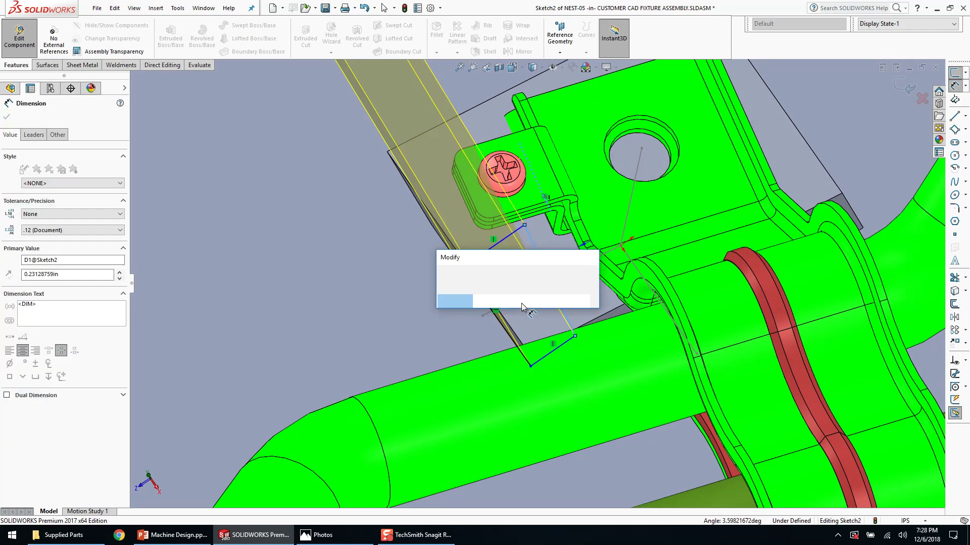
{"action": "type", "text": "1/32"}
{"action": "key", "text": "Return"}
{"action": "key", "text": "Escape"}
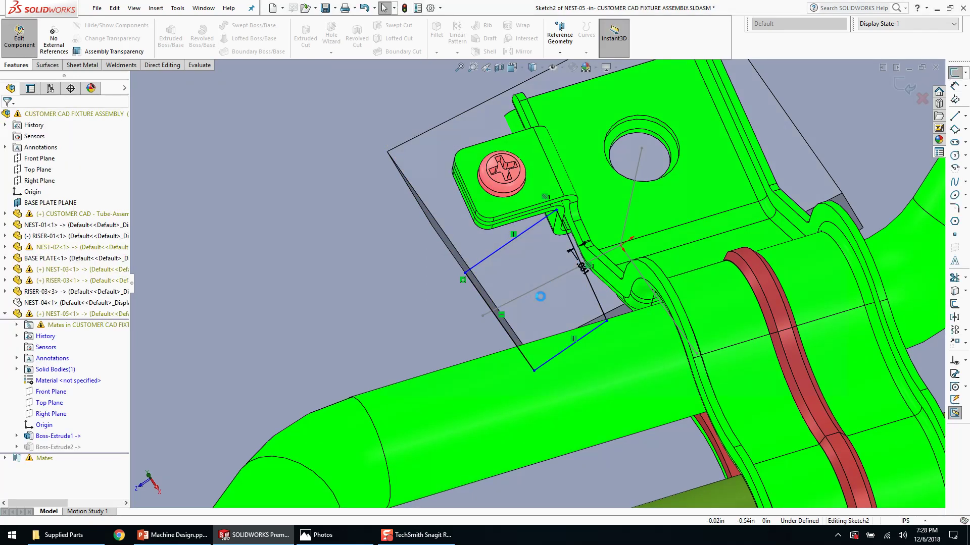
{"action": "key", "text": "ctrl+b"}
- Examine the boss's clearance to the tab's bend and its support beneath the screw tab from several angles
{"action": "mouse_move", "coordinate": [551, 218]}
{"action": "middle_mouse_down"}
{"action": "mouse_move", "coordinate": [579, 117]}
{"action": "mouse_move", "coordinate": [712, 190]}
{"action": "middle_mouse_up"}
{"action": "scroll", "coordinate": [510, 281], "scroll_direction": "down", "scroll_amount": 5}
{"action": "middle_click_drag", "start_coordinate": [577, 171], "coordinate": [569, 270]}
{"action": "scroll", "coordinate": [583, 175], "scroll_direction": "up", "scroll_amount": 4}
{"action": "scroll", "coordinate": [570, 271], "scroll_direction": "up", "scroll_amount": 1}
{"action": "scroll", "coordinate": [570, 271], "scroll_direction": "down", "scroll_amount": 3}
{"action": "middle_click_drag", "start_coordinate": [562, 229], "coordinate": [549, 186]}
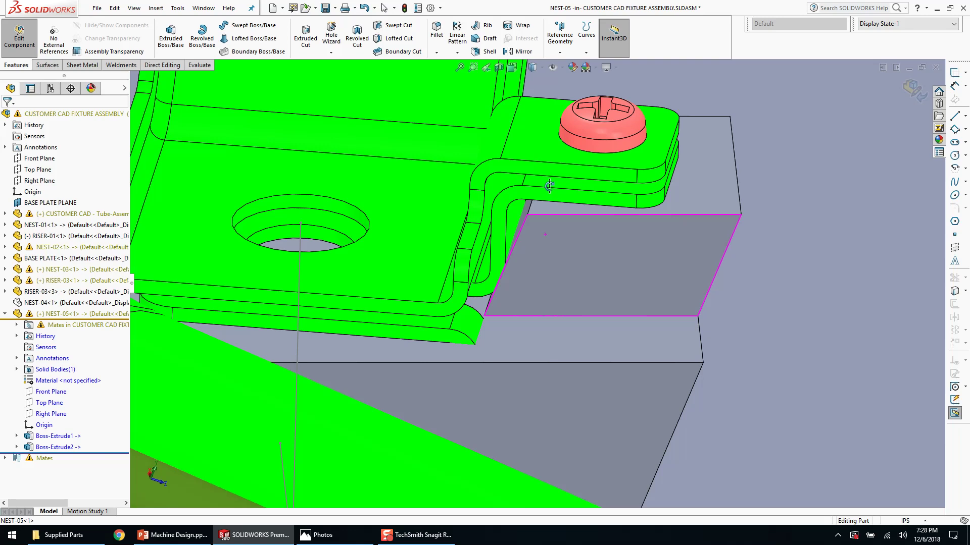
{"action": "middle_click_drag", "start_coordinate": [545, 231], "coordinate": [550, 238]}
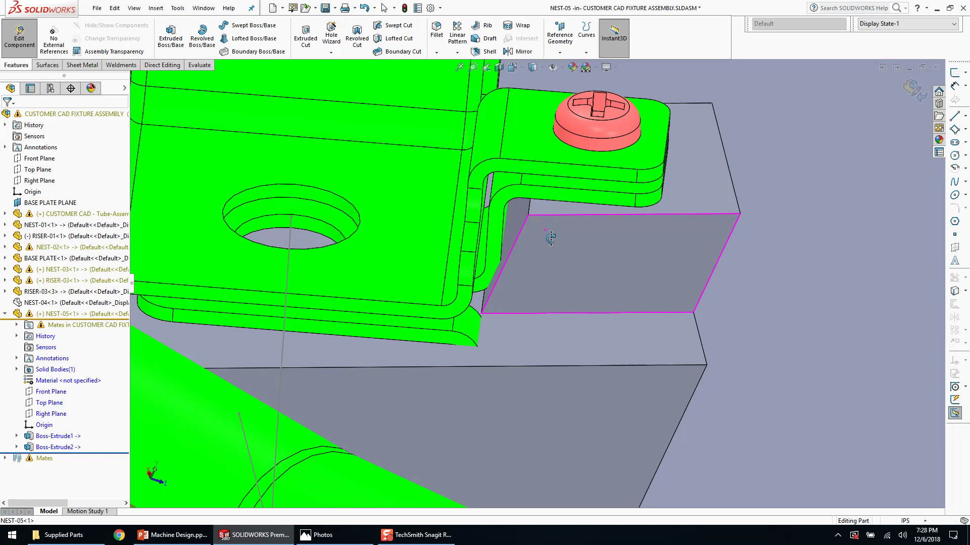
{"action": "scroll", "coordinate": [551, 238], "scroll_direction": "up", "scroll_amount": 5}
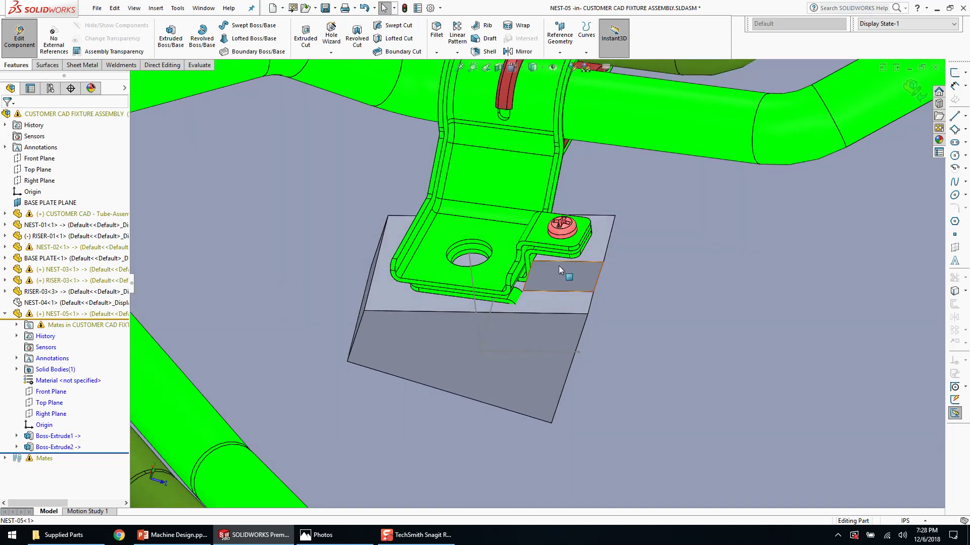
{"action": "scroll", "coordinate": [560, 267], "scroll_direction": "down", "scroll_amount": 2}
{"action": "middle_click_drag", "start_coordinate": [567, 275], "coordinate": [507, 254]}
{"action": "scroll", "coordinate": [479, 288], "scroll_direction": "down", "scroll_amount": 3}
{"action": "scroll", "coordinate": [499, 252], "scroll_direction": "up", "scroll_amount": 4}
{"action": "scroll", "coordinate": [530, 292], "scroll_direction": "up", "scroll_amount": 5}
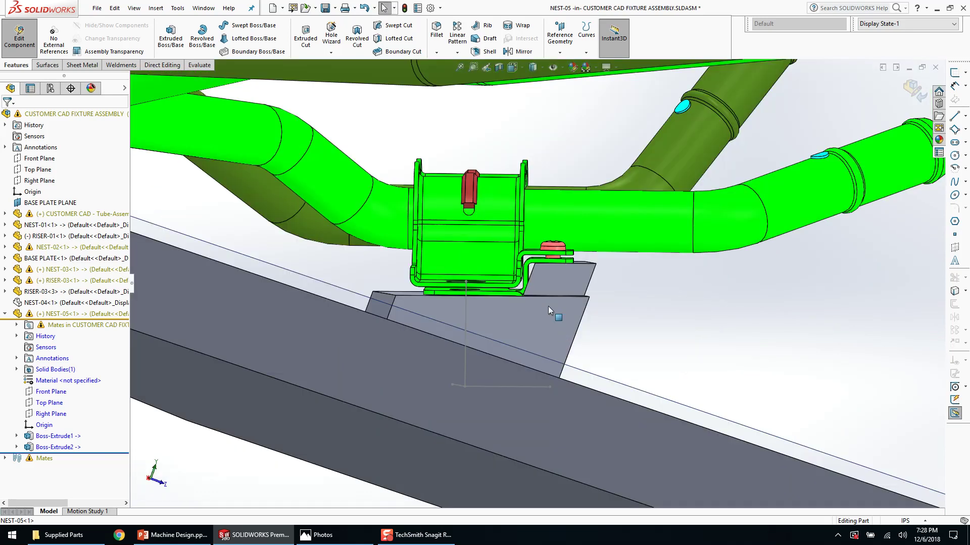
- Open NEST-05 on its own, examine the block with its raised boss, and return to the assembly
{"action": "right_click", "coordinate": [544, 311]}
{"action": "left_click", "coordinate": [552, 119]}
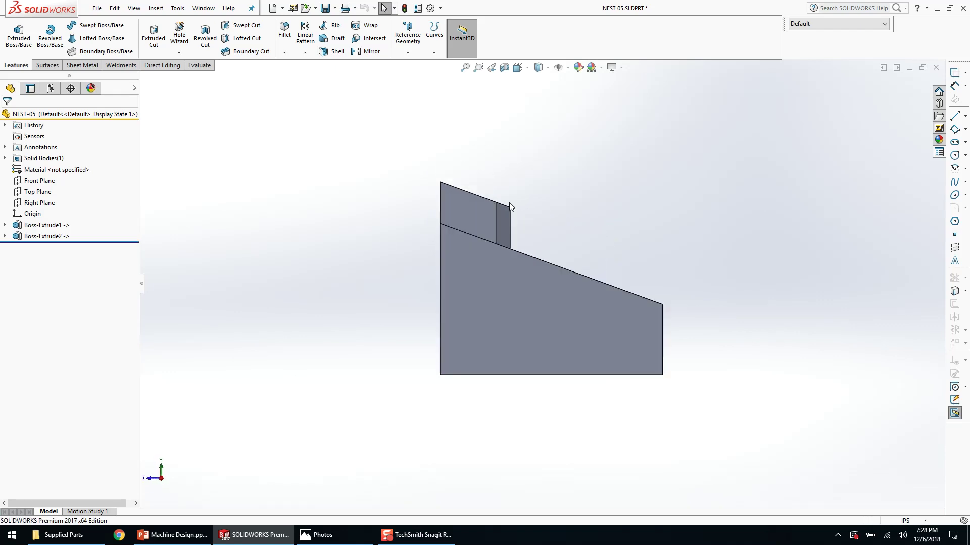
{"action": "left_click", "coordinate": [502, 222]}
{"action": "left_click", "coordinate": [590, 258]}
{"action": "middle_click_drag", "start_coordinate": [589, 260], "coordinate": [549, 308]}
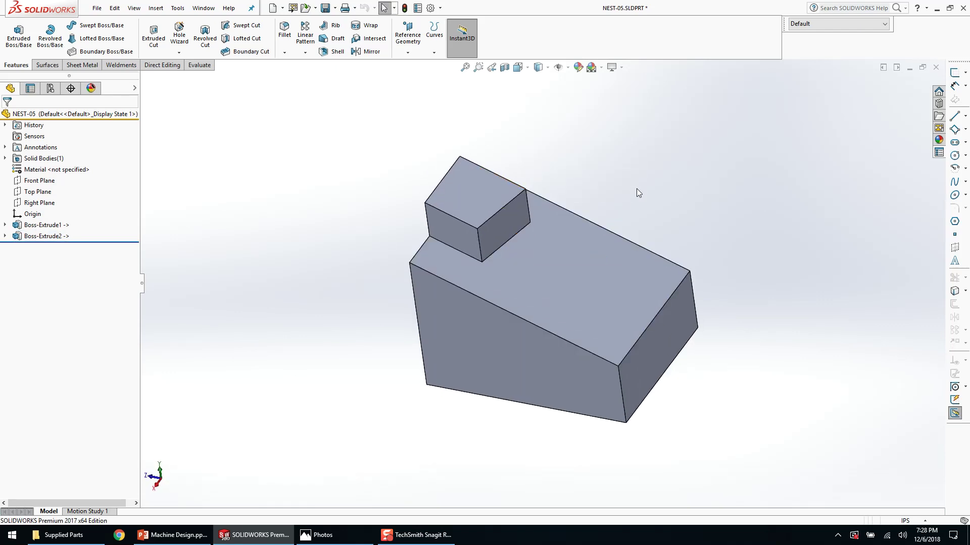
{"action": "left_click", "coordinate": [936, 69]}
{"action": "left_click", "coordinate": [480, 264]}
- Start a Hole Wizard hole on the raised boss's top face as a plain ANSI Inch hole, Fractional Drill Sizes, size 1/4
{"action": "scroll", "coordinate": [554, 267], "scroll_direction": "down", "scroll_amount": 5}
{"action": "middle_click_drag", "start_coordinate": [554, 299], "coordinate": [423, 405]}
{"action": "scroll", "coordinate": [634, 326], "scroll_direction": "down", "scroll_amount": 4}
{"action": "right_click", "coordinate": [701, 326]}
{"action": "left_click", "coordinate": [664, 334]}
{"action": "middle_click_drag", "start_coordinate": [664, 333], "coordinate": [655, 362]}
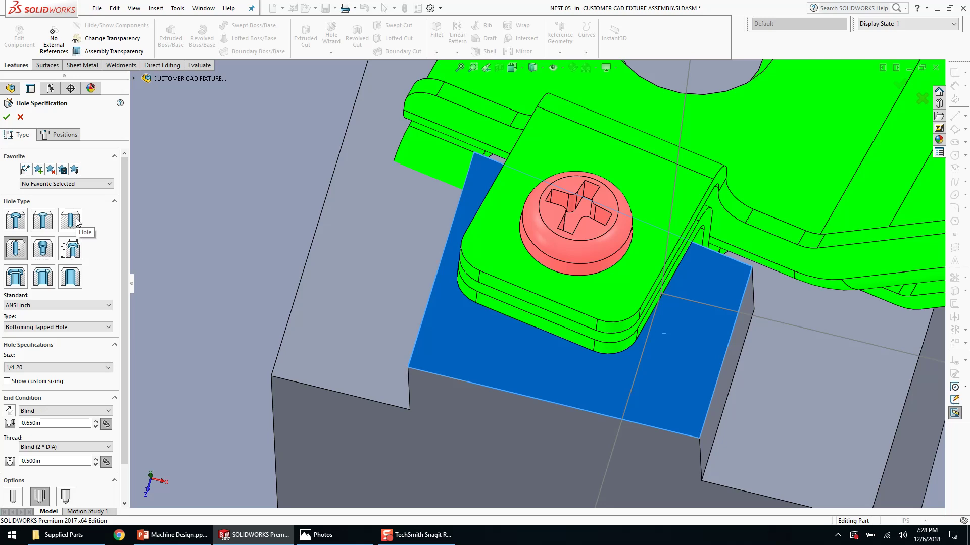
{"action": "left_click", "coordinate": [53, 331]}
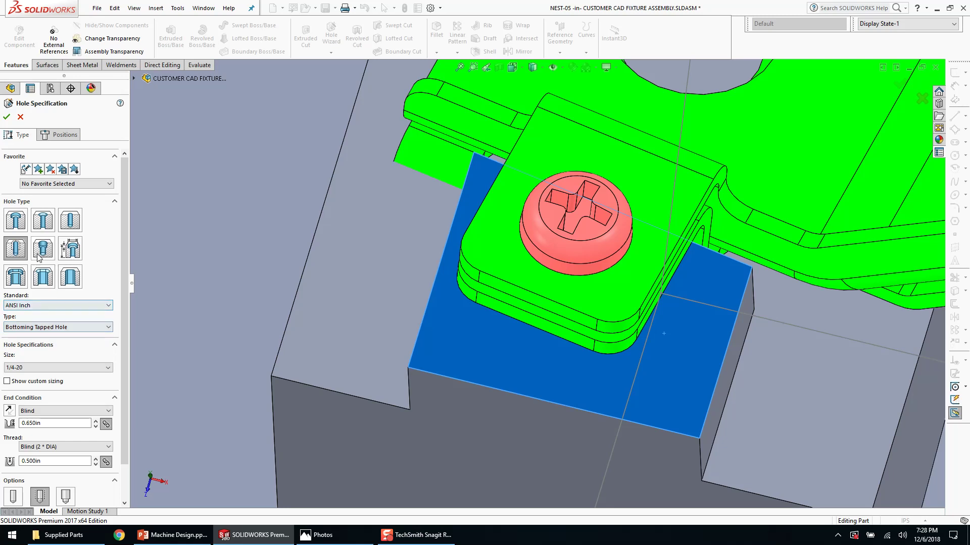
{"action": "left_click", "coordinate": [63, 225]}
{"action": "left_click", "coordinate": [56, 327]}
{"action": "left_click", "coordinate": [40, 344]}
{"action": "left_click", "coordinate": [50, 367]}
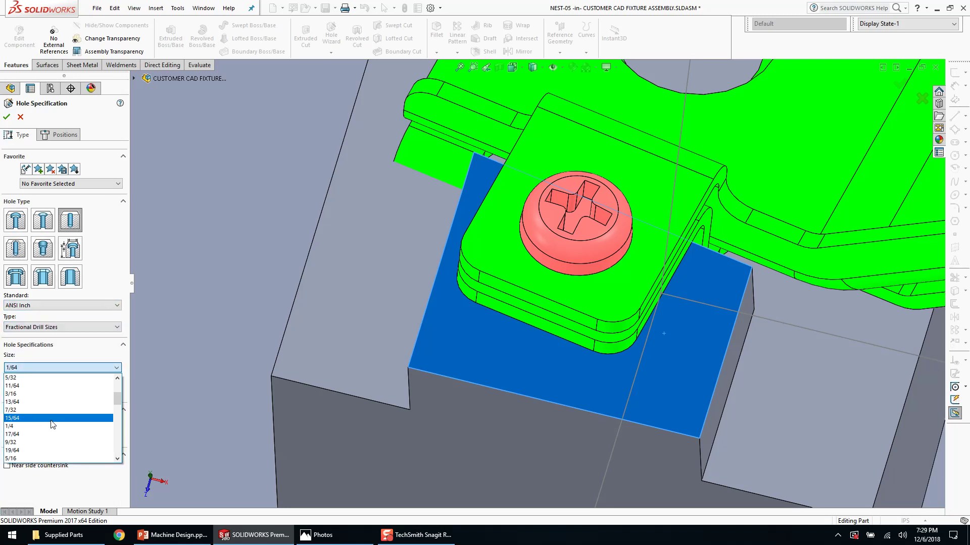
{"action": "left_click", "coordinate": [54, 427]}
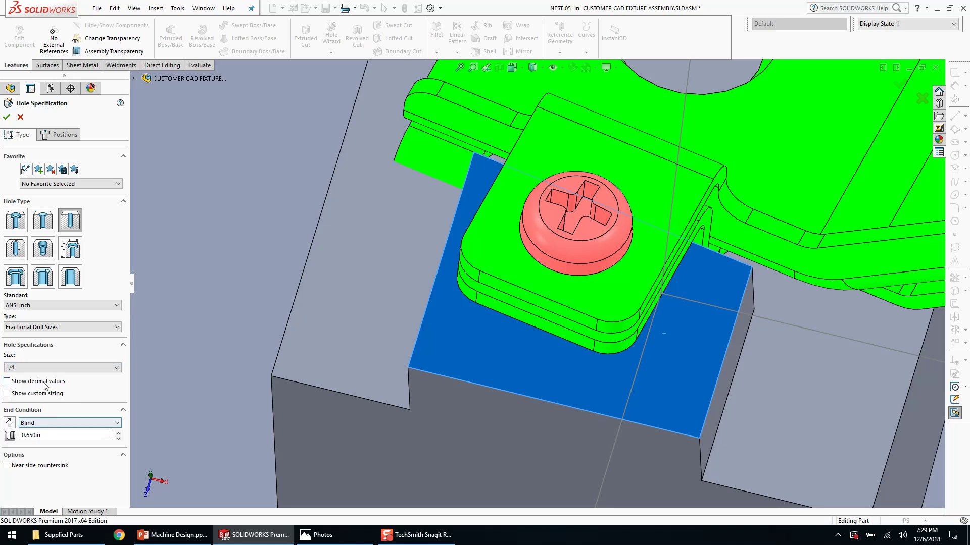
- Place the hole's centre point on the boss's top face beside the screw tab
{"action": "left_click", "coordinate": [57, 135]}
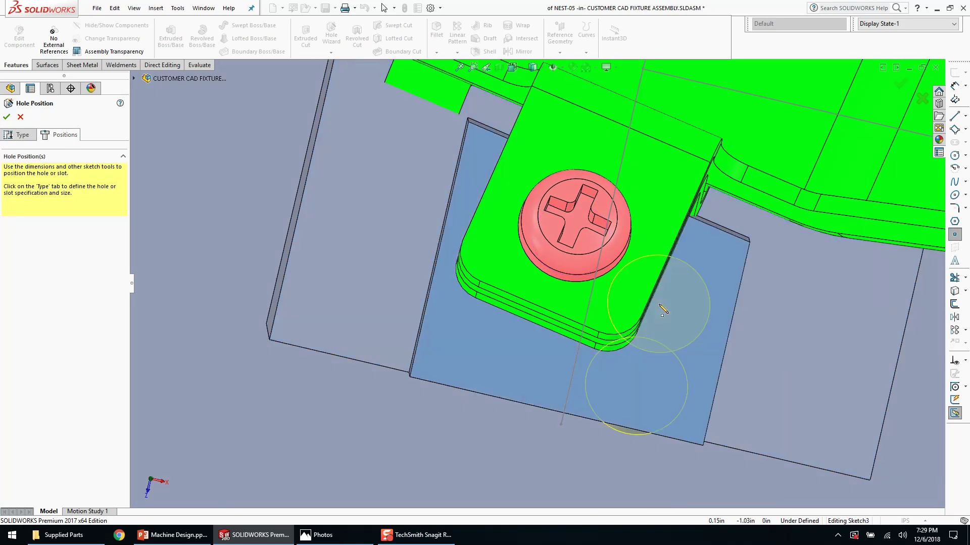
{"action": "middle_click_drag", "start_coordinate": [657, 306], "coordinate": [672, 309]}
{"action": "left_click", "coordinate": [674, 312]}
{"action": "key", "text": "Escape"}
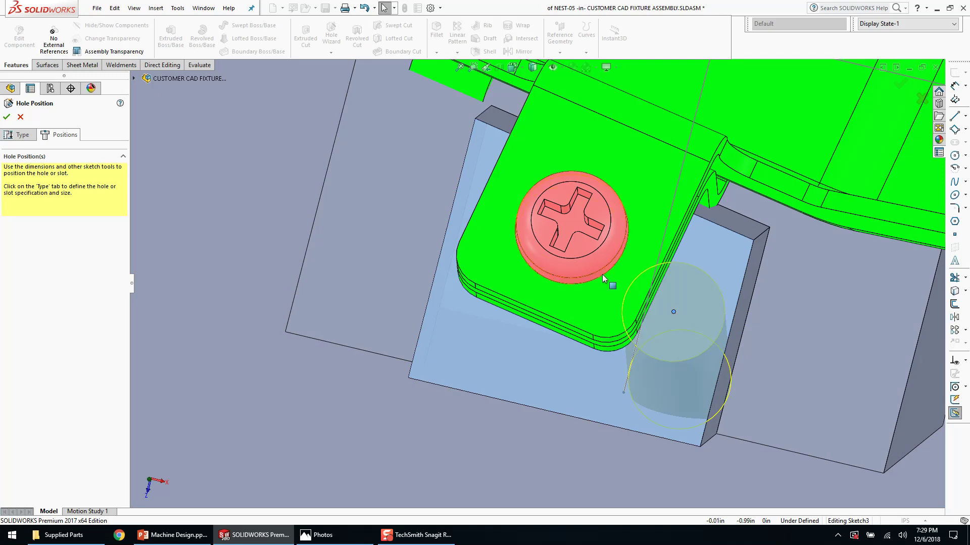
- Constrain the hole's centre point concentric with the fastener's circular edge beneath the screw tab
{"action": "middle_click_drag", "start_coordinate": [673, 312], "coordinate": [621, 162]}
{"action": "scroll", "coordinate": [606, 354], "scroll_direction": "down", "scroll_amount": 3}
{"action": "right_click", "coordinate": [606, 349]}
{"action": "left_click", "coordinate": [614, 334]}
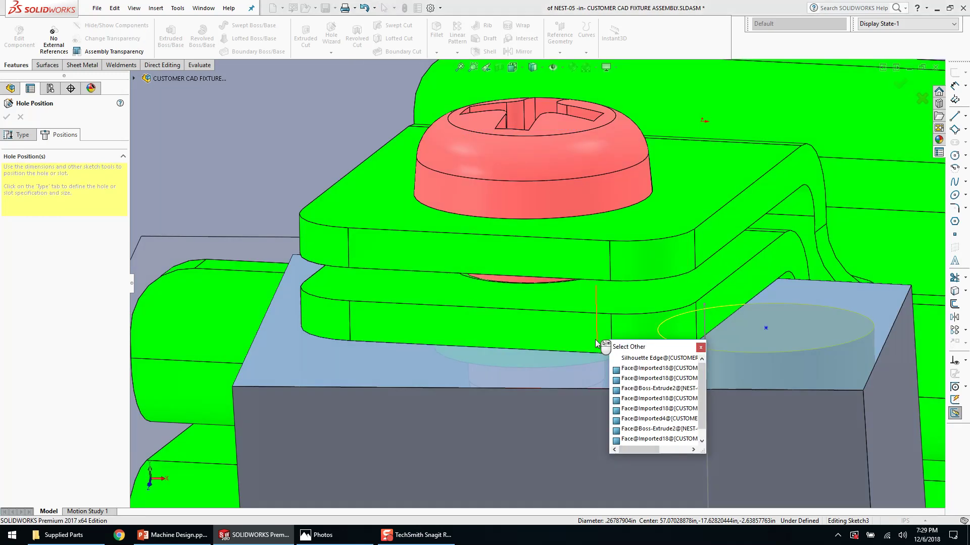
{"action": "middle_click_drag", "start_coordinate": [573, 338], "coordinate": [576, 342]}
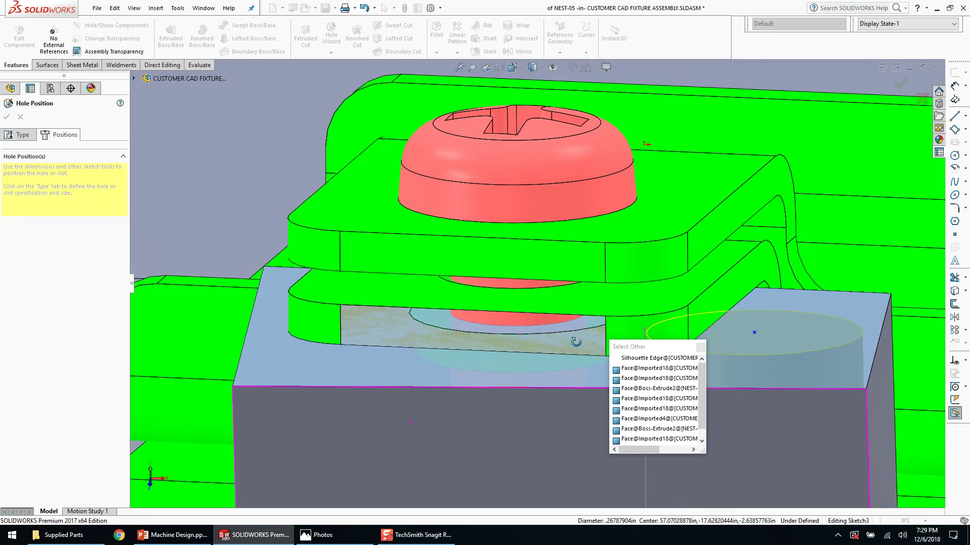
{"action": "left_click", "coordinate": [597, 369]}
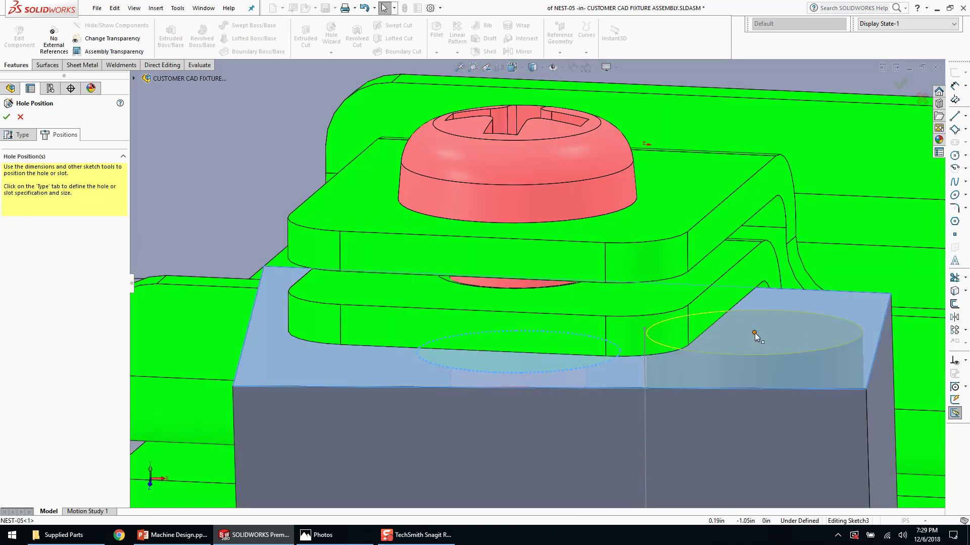
{"action": "left_click", "coordinate": [757, 334], "text": "ctrl"}
{"action": "left_click", "coordinate": [808, 290]}
- Finish the 1/4 in hole and stop editing NEST-05 in the assembly
{"action": "mouse_move", "coordinate": [808, 290]}
{"action": "middle_mouse_down"}
{"action": "mouse_move", "coordinate": [659, 356]}
{"action": "mouse_move", "coordinate": [543, 241]}
{"action": "mouse_move", "coordinate": [545, 164]}
{"action": "mouse_move", "coordinate": [503, 346]}
{"action": "middle_mouse_up"}
{"action": "key", "text": "Escape"}
{"action": "scroll", "coordinate": [502, 346], "scroll_direction": "down", "scroll_amount": 2}
{"action": "left_click", "coordinate": [5, 118]}
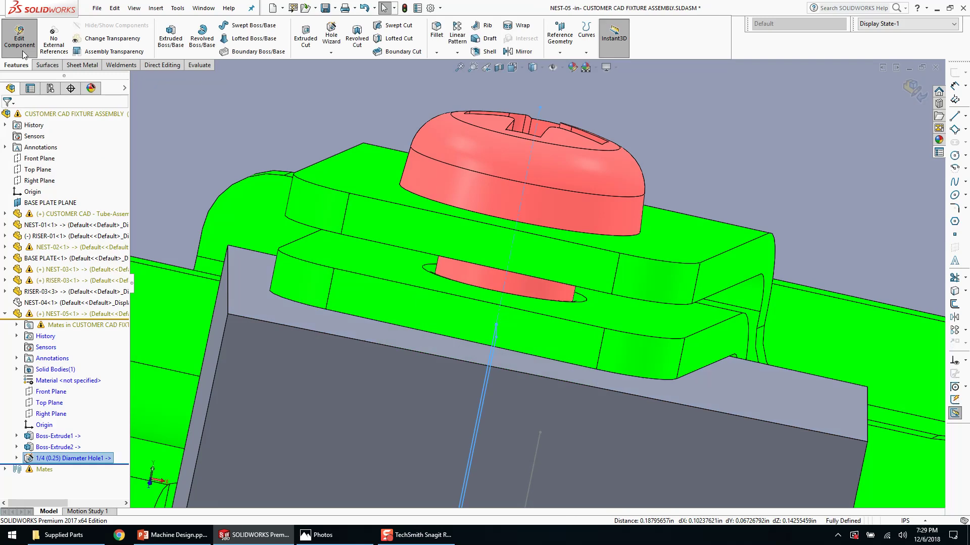
{"action": "left_click", "coordinate": [19, 38]}
- Hide NEST-05 and check the diameter of the round collar around the screw under the tab
{"action": "middle_click_drag", "start_coordinate": [334, 329], "coordinate": [354, 325]}
{"action": "scroll", "coordinate": [354, 325], "scroll_direction": "up", "scroll_amount": 3}
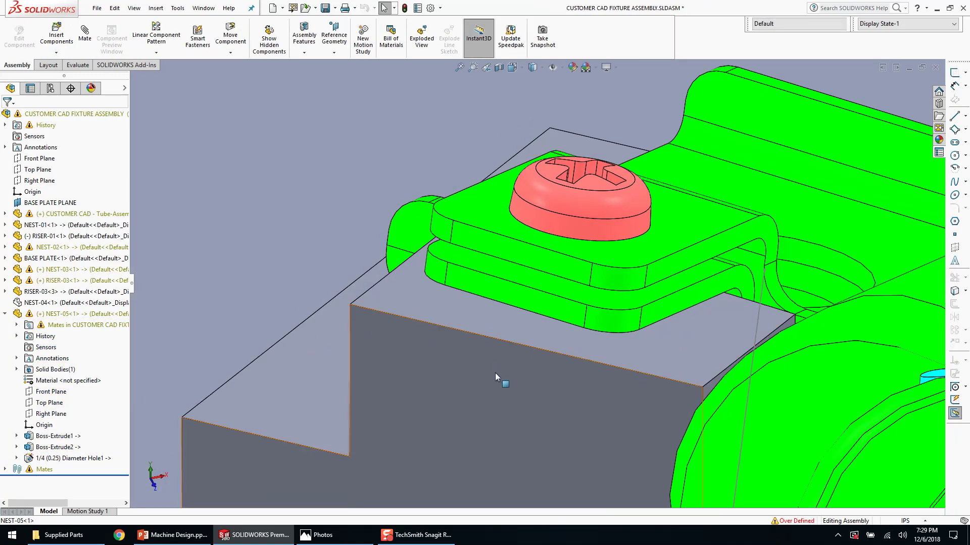
{"action": "middle_click_drag", "start_coordinate": [601, 302], "coordinate": [556, 297]}
{"action": "left_click", "coordinate": [555, 297]}
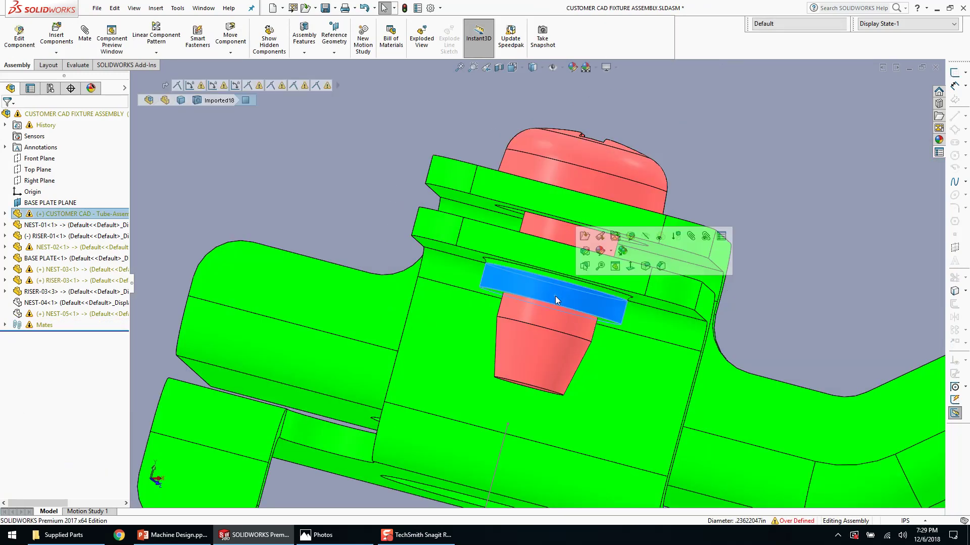
{"action": "key", "text": "Escape"}
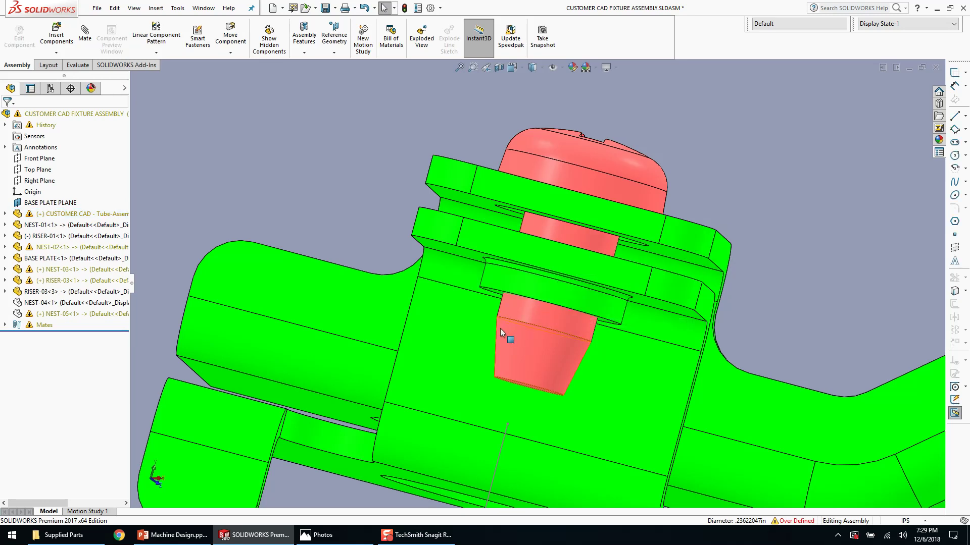
- Show the hidden NEST-04 block in the assembly again
{"action": "key", "text": "shift+Tab"}
{"action": "scroll", "coordinate": [493, 345], "scroll_direction": "up", "scroll_amount": 5}
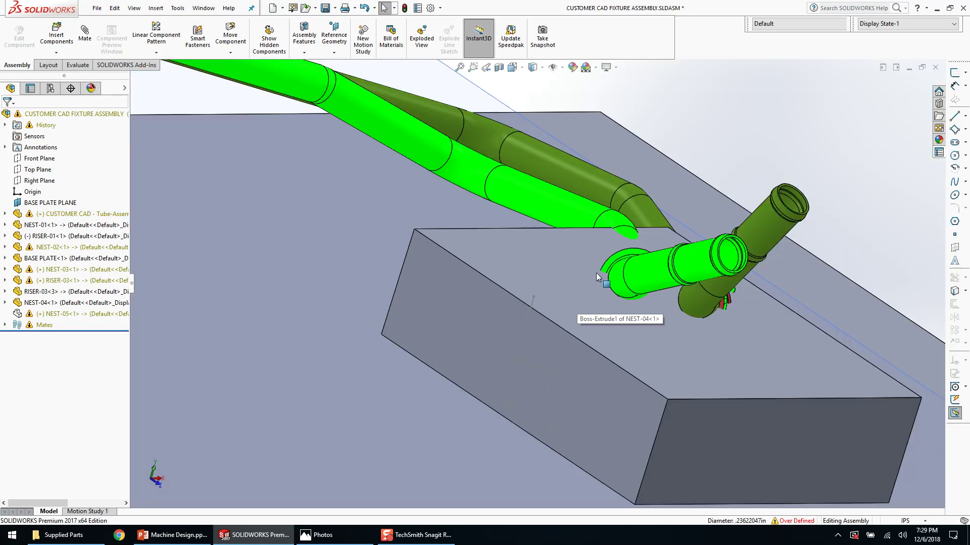
- Hide the large NEST-04 block that covers the clamp bracket
{"action": "scroll", "coordinate": [608, 303], "scroll_direction": "down", "scroll_amount": 3}
{"action": "middle_click_drag", "start_coordinate": [578, 252], "coordinate": [642, 273]}
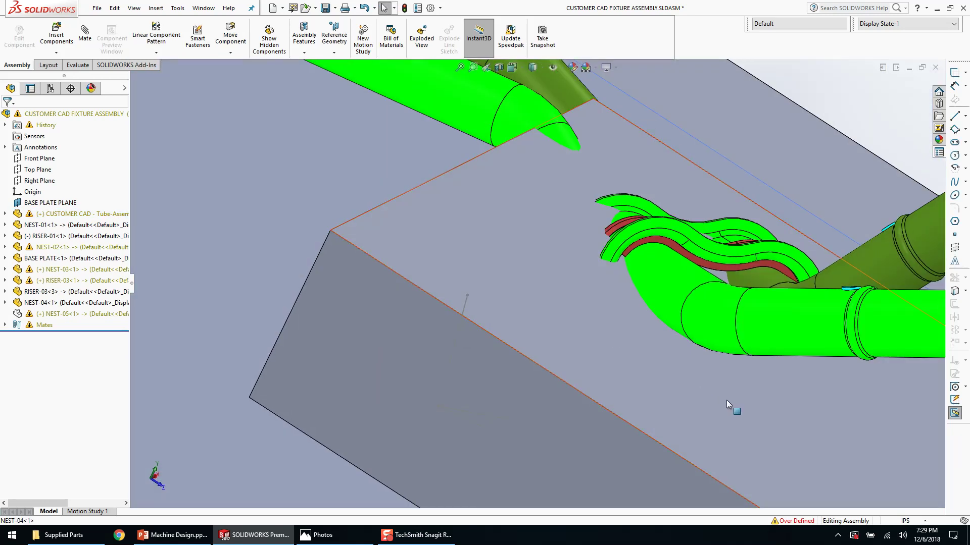
{"action": "key", "text": "Tab"}
{"action": "key", "text": "shift+Tab"}
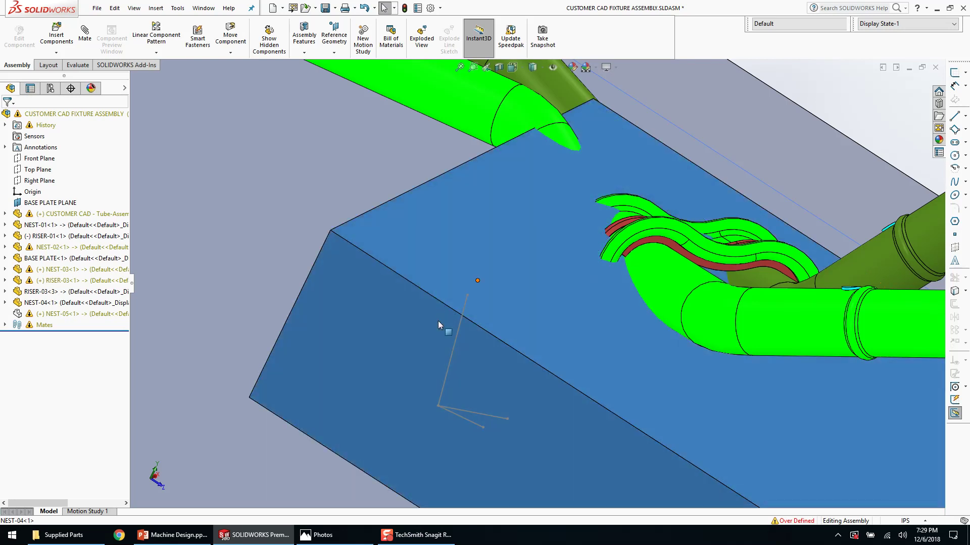
{"action": "key", "text": "Tab"}
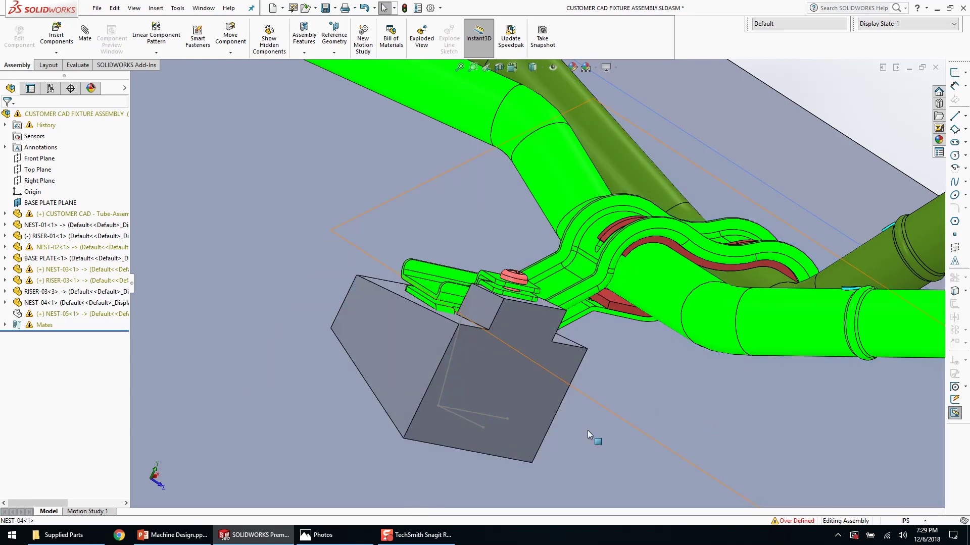
- Open the NEST-05 block under the bracket's screw as a separate part
{"action": "middle_click_drag", "start_coordinate": [510, 389], "coordinate": [548, 459]}
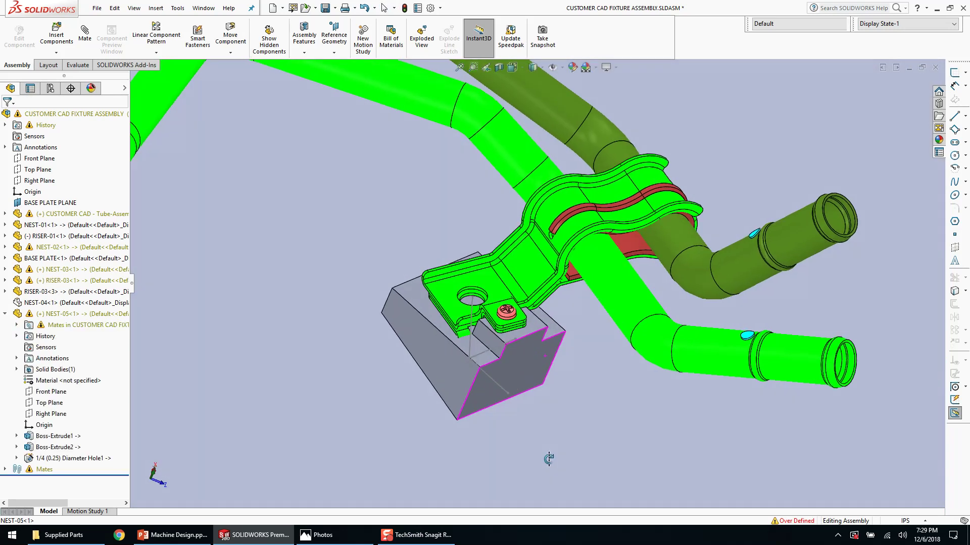
{"action": "scroll", "coordinate": [505, 319], "scroll_direction": "down", "scroll_amount": 6}
{"action": "middle_click_drag", "start_coordinate": [556, 379], "coordinate": [569, 395]}
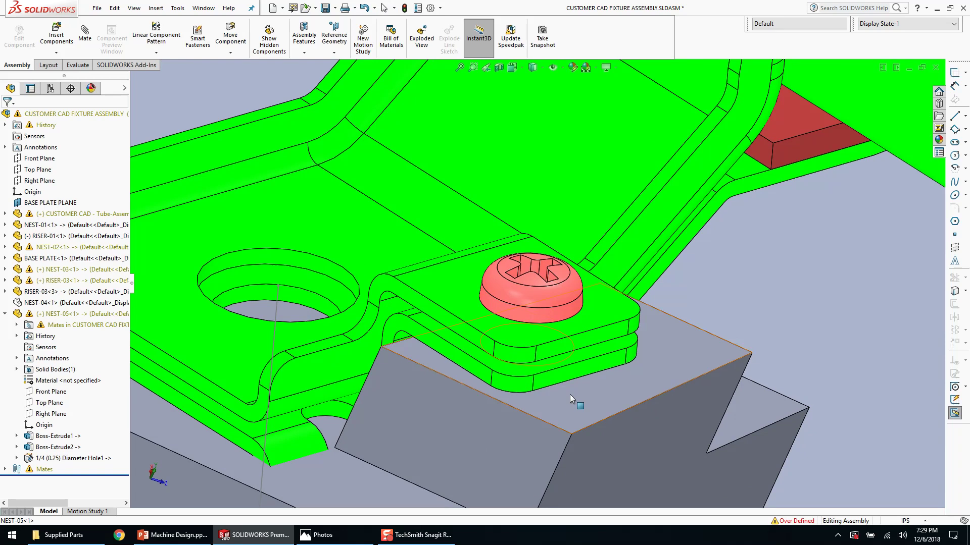
{"action": "left_click", "coordinate": [569, 395]}
{"action": "left_click", "coordinate": [607, 331]}
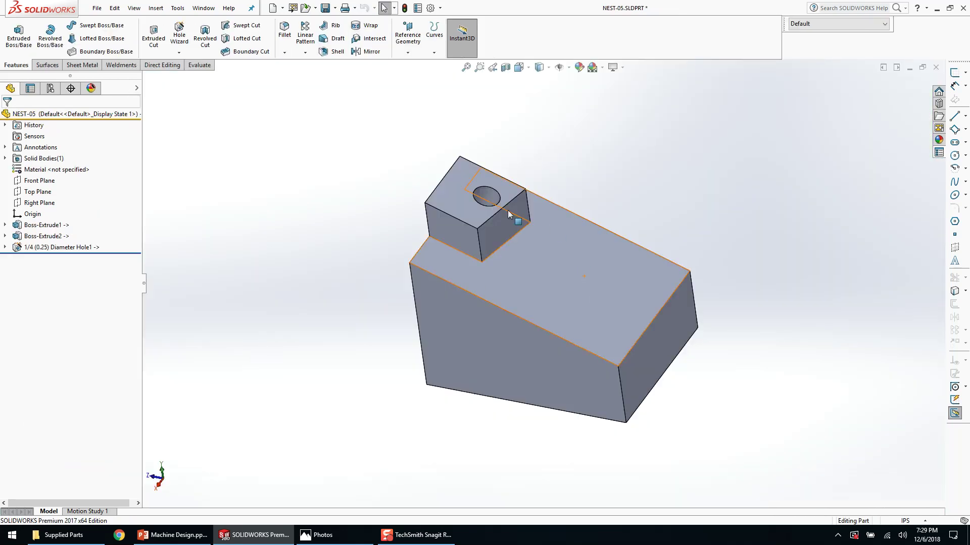
- Change the hole in NEST-05's raised boss to the 5/16 drill size, show decimal sizes, and return to the assembly
{"action": "scroll", "coordinate": [492, 195], "scroll_direction": "down", "scroll_amount": 4}
{"action": "left_click", "coordinate": [498, 204]}
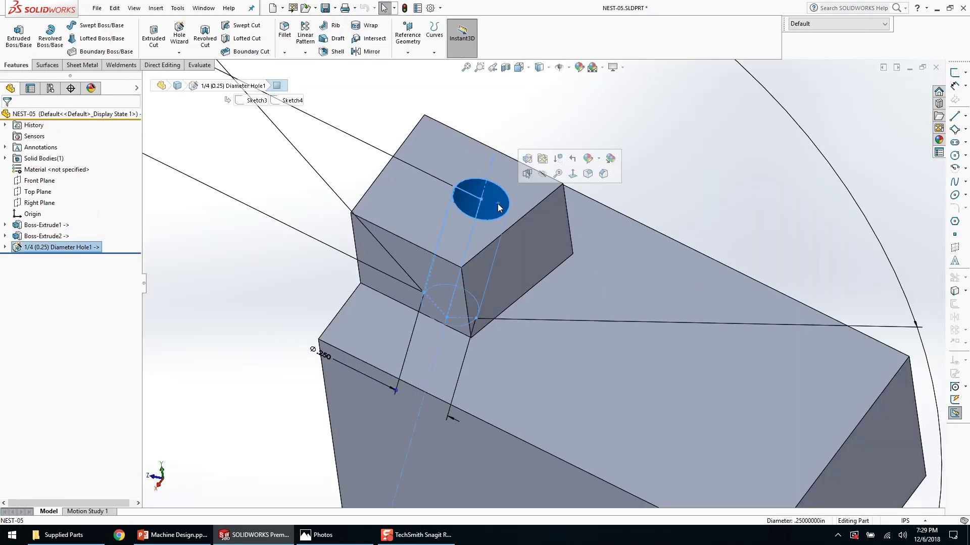
{"action": "right_click", "coordinate": [80, 247]}
{"action": "left_click", "coordinate": [90, 212]}
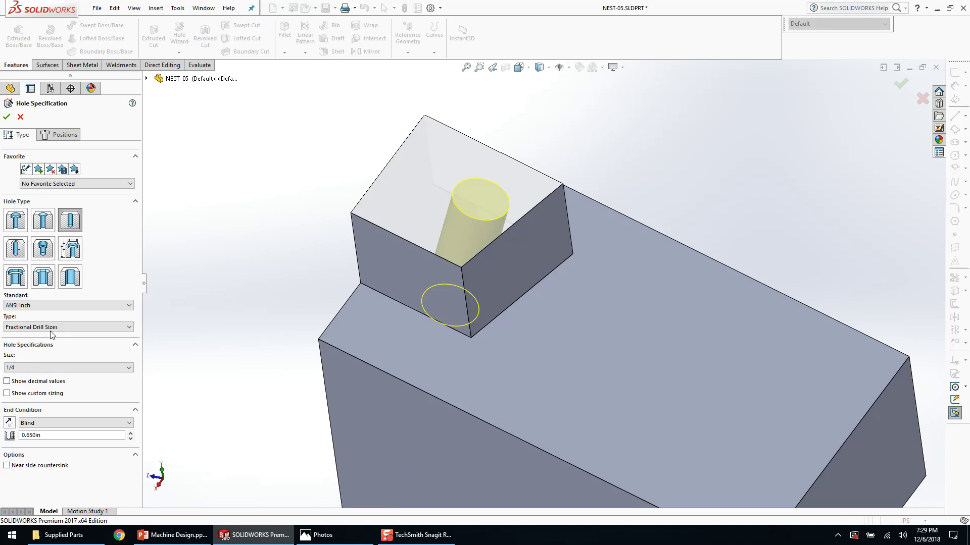
{"action": "scroll", "coordinate": [50, 366], "scroll_direction": "down", "scroll_amount": 2}
{"action": "left_click", "coordinate": [30, 382]}
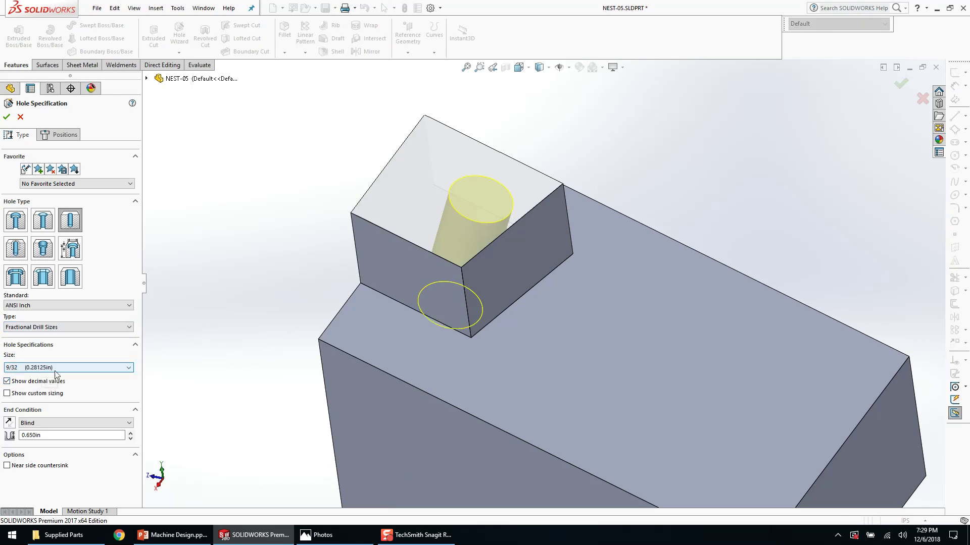
{"action": "left_click", "coordinate": [6, 117]}
{"action": "left_click", "coordinate": [935, 67]}
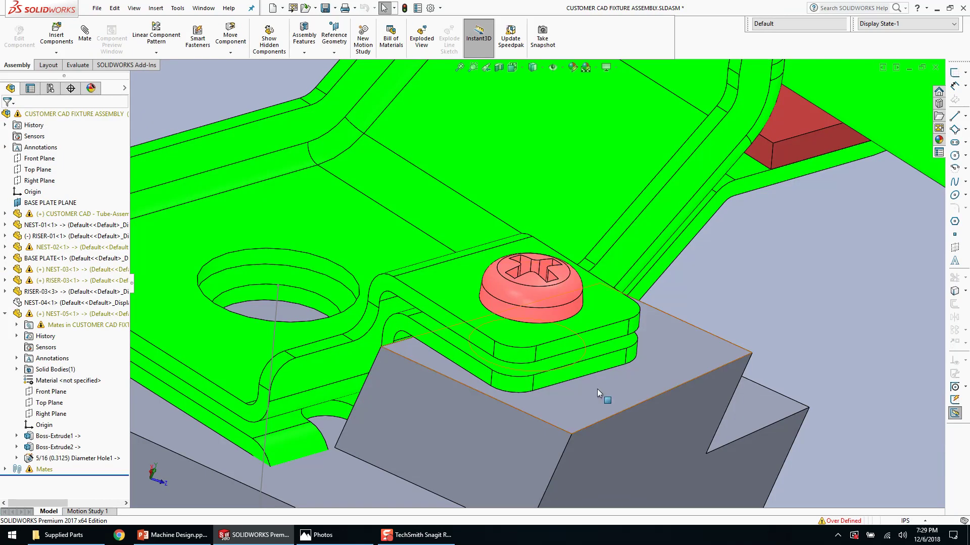
- Make the NEST-05 block transparent and check the diameter of the hardware's circular edge inside the hole
{"action": "right_click", "coordinate": [608, 385]}
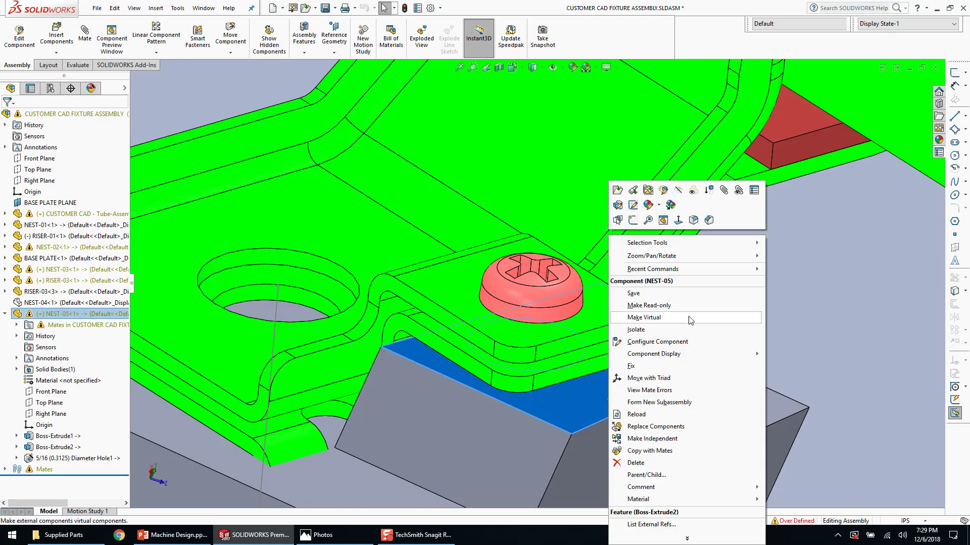
{"action": "left_click", "coordinate": [697, 195]}
{"action": "scroll", "coordinate": [532, 367], "scroll_direction": "down", "scroll_amount": 8}
{"action": "middle_click_drag", "start_coordinate": [529, 353], "coordinate": [556, 316]}
{"action": "scroll", "coordinate": [490, 406], "scroll_direction": "down", "scroll_amount": 7}
{"action": "scroll", "coordinate": [525, 288], "scroll_direction": "up", "scroll_amount": 5}
{"action": "middle_click_drag", "start_coordinate": [410, 290], "coordinate": [442, 265]}
{"action": "scroll", "coordinate": [439, 283], "scroll_direction": "down", "scroll_amount": 1}
{"action": "left_click", "coordinate": [441, 264]}
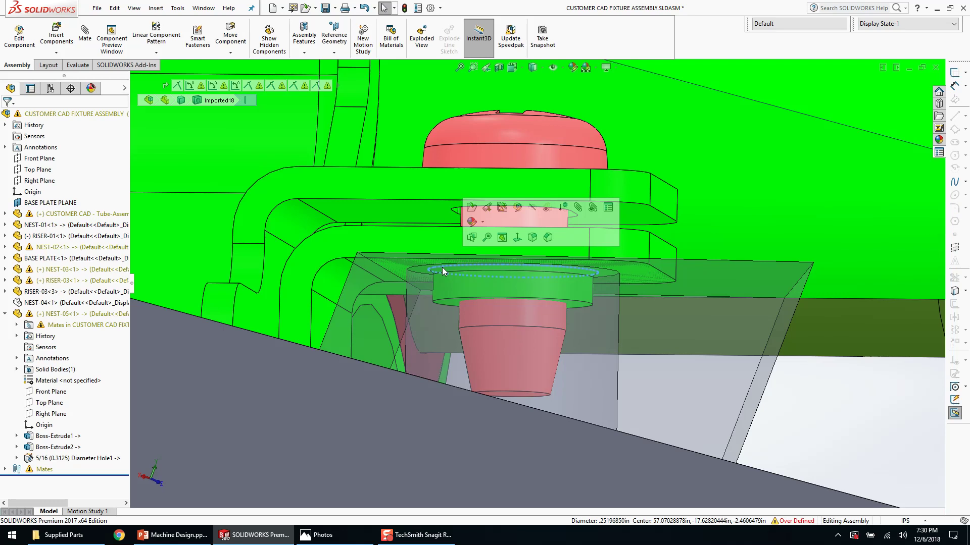
- Open NEST-05, set its boss hole to the 9/32 (0.28125in) drill size, and return to the assembly
{"action": "left_click", "coordinate": [711, 377]}
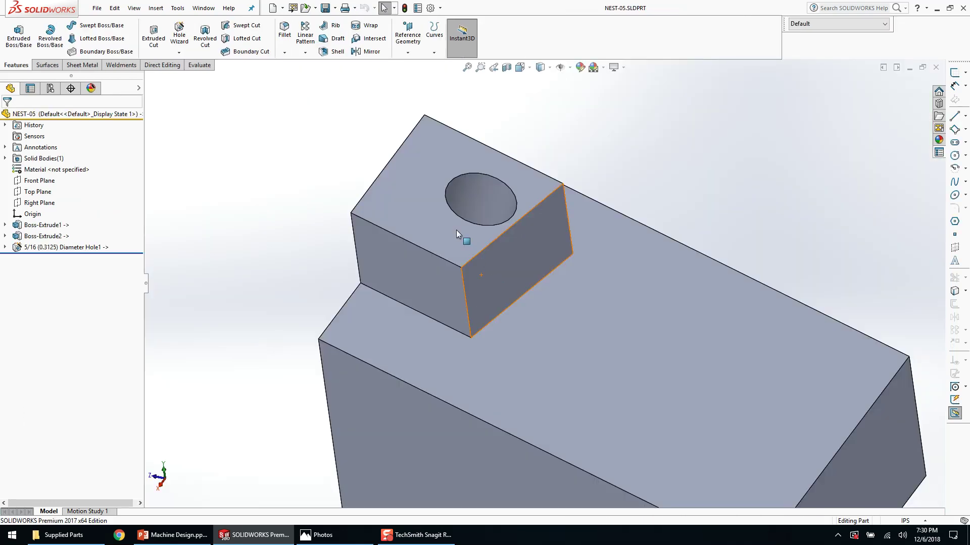
{"action": "right_click", "coordinate": [462, 205]}
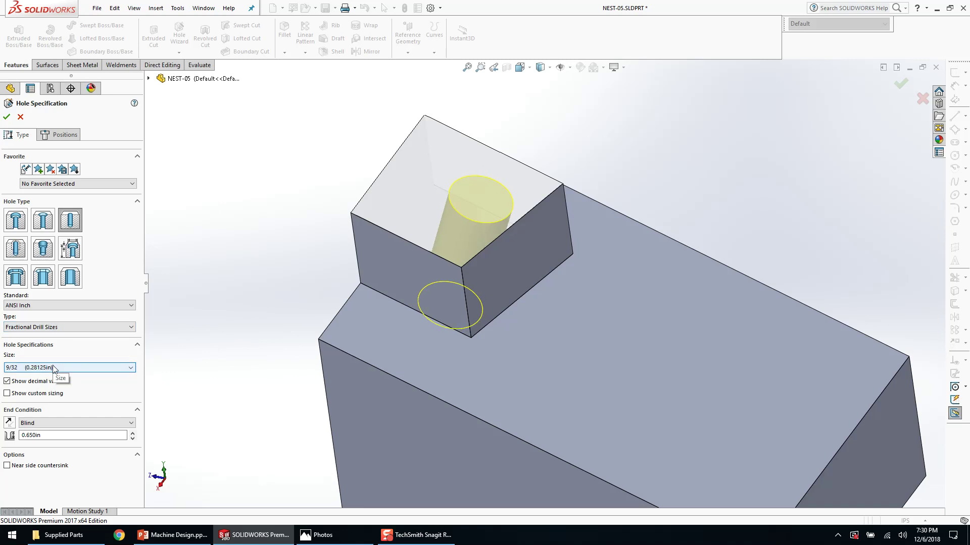
{"action": "left_click", "coordinate": [7, 117]}
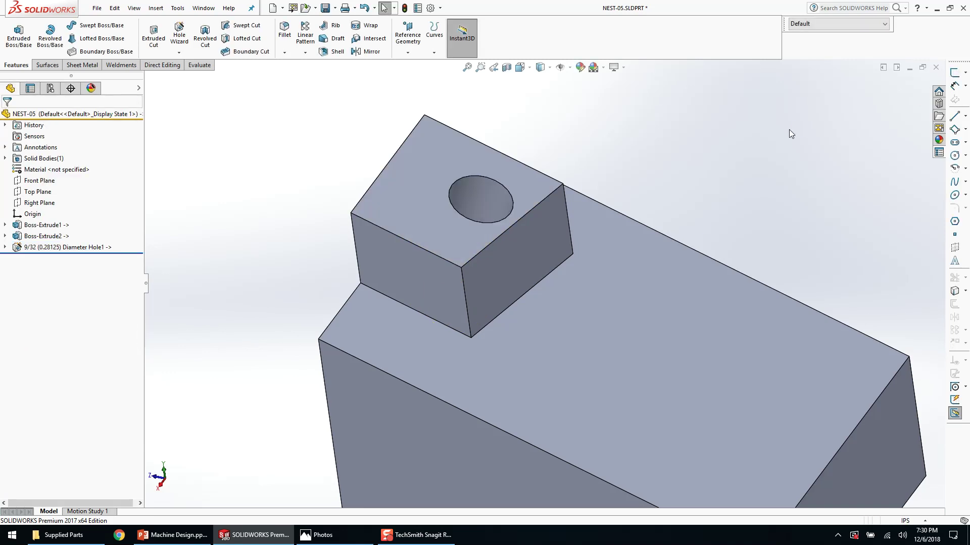
{"action": "left_click", "coordinate": [935, 67]}
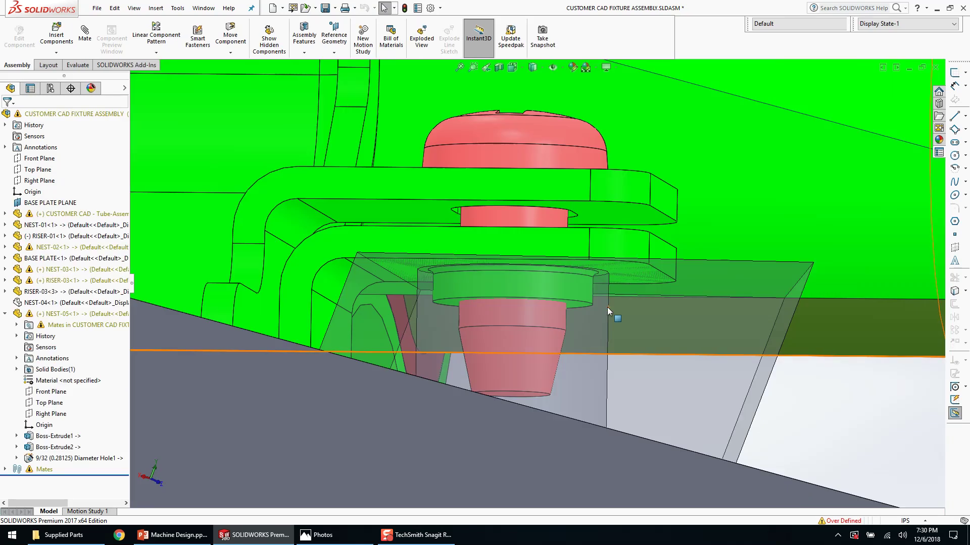
- Turn off the transparency of the NEST-05 block
{"action": "middle_click_drag", "start_coordinate": [607, 307], "coordinate": [523, 419]}
{"action": "scroll", "coordinate": [439, 413], "scroll_direction": "down", "scroll_amount": 2}
{"action": "middle_click_drag", "start_coordinate": [467, 393], "coordinate": [470, 410]}
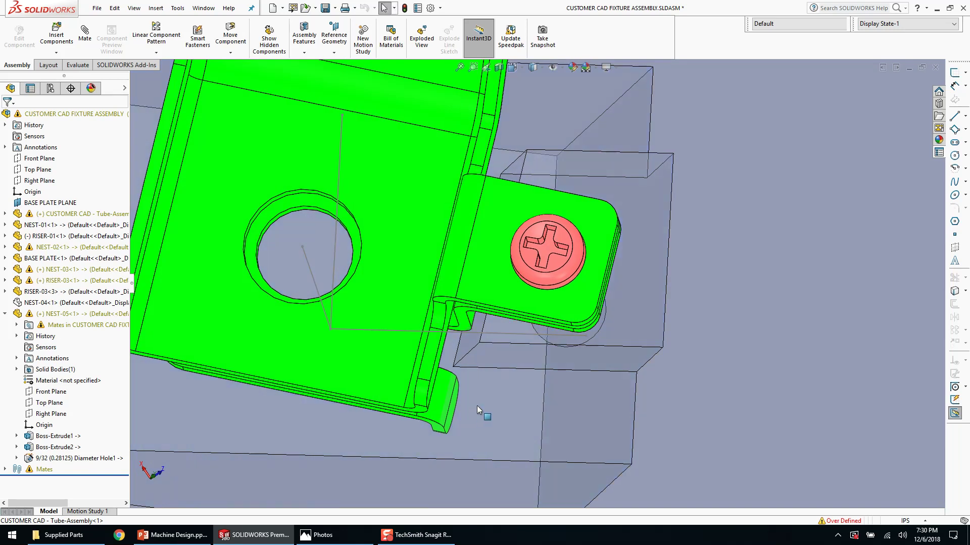
{"action": "scroll", "coordinate": [528, 380], "scroll_direction": "up", "scroll_amount": 3}
{"action": "left_click_drag", "start_coordinate": [418, 362], "coordinate": [414, 391]}
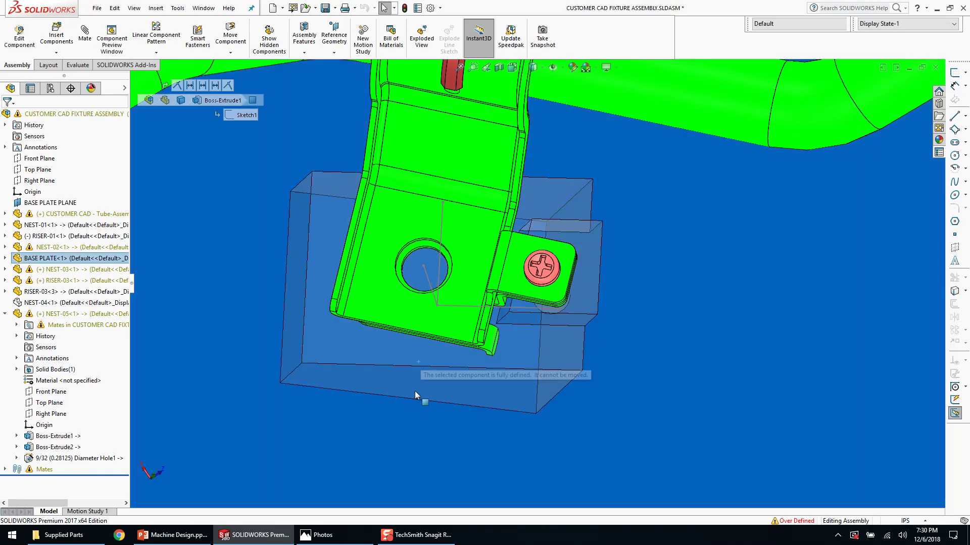
{"action": "middle_click_drag", "start_coordinate": [541, 369], "coordinate": [525, 318]}
{"action": "key", "text": "Escape"}
{"action": "left_click", "coordinate": [473, 344]}
{"action": "left_click", "coordinate": [470, 339]}
{"action": "left_click", "coordinate": [471, 338]}
{"action": "left_click", "coordinate": [471, 338]}
{"action": "left_click", "coordinate": [477, 336]}
{"action": "left_click", "coordinate": [595, 283]}
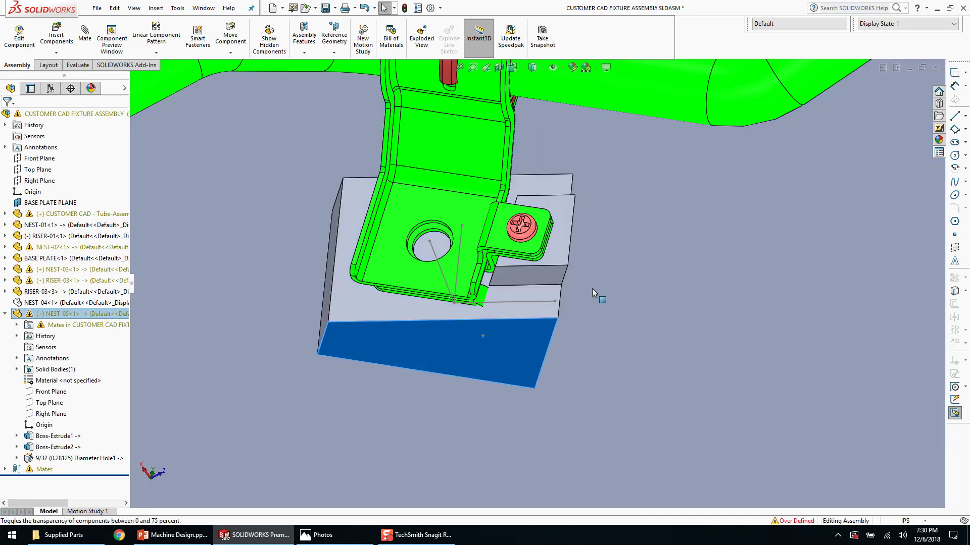
- Start editing the NEST-05 block in the context of the assembly
{"action": "scroll", "coordinate": [520, 260], "scroll_direction": "down", "scroll_amount": 5}
{"action": "scroll", "coordinate": [508, 309], "scroll_direction": "down", "scroll_amount": 3}
{"action": "right_click", "coordinate": [470, 399]}
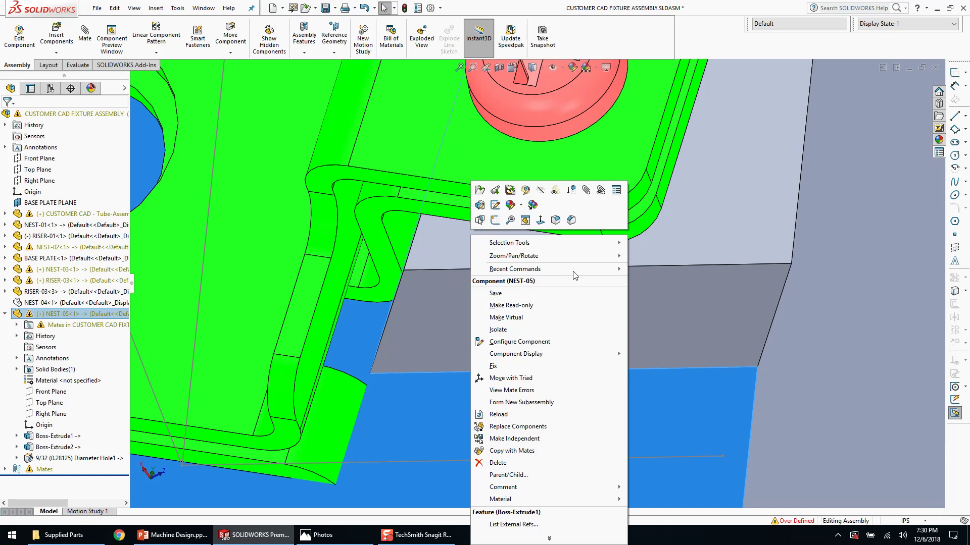
{"action": "left_click", "coordinate": [526, 191]}
- Measure the distance between the top face of NEST-05's raised boss and the top face of its main block
{"action": "scroll", "coordinate": [441, 381], "scroll_direction": "up", "scroll_amount": 3}
{"action": "left_click", "coordinate": [442, 381]}
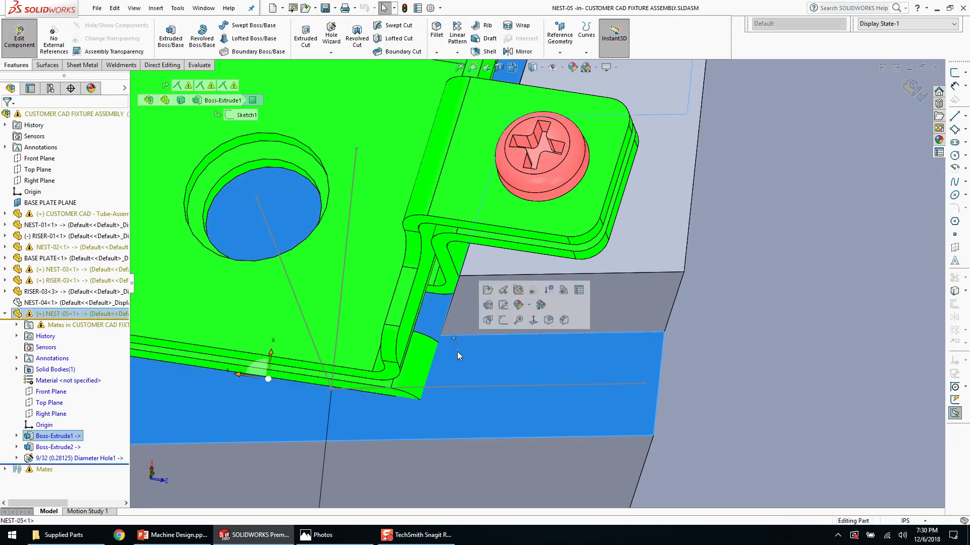
{"action": "scroll", "coordinate": [462, 360], "scroll_direction": "down", "scroll_amount": 1}
{"action": "left_click", "coordinate": [511, 250]}
{"action": "scroll", "coordinate": [483, 384], "scroll_direction": "up", "scroll_amount": 1}
{"action": "scroll", "coordinate": [483, 383], "scroll_direction": "up", "scroll_amount": 1}
{"action": "left_click", "coordinate": [473, 365], "text": "ctrl"}
{"action": "key", "text": "m"}
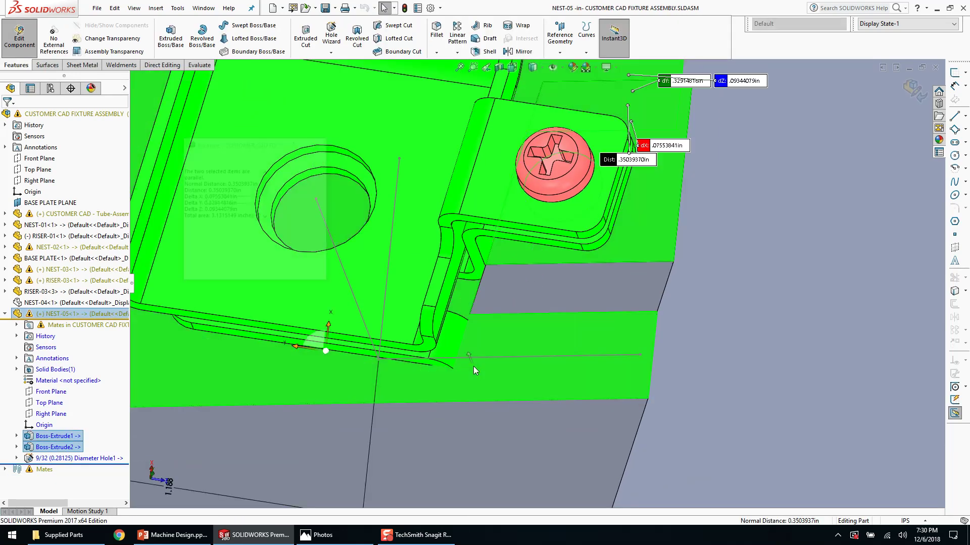
{"action": "key", "text": "Escape"}
{"action": "left_click", "coordinate": [501, 356]}
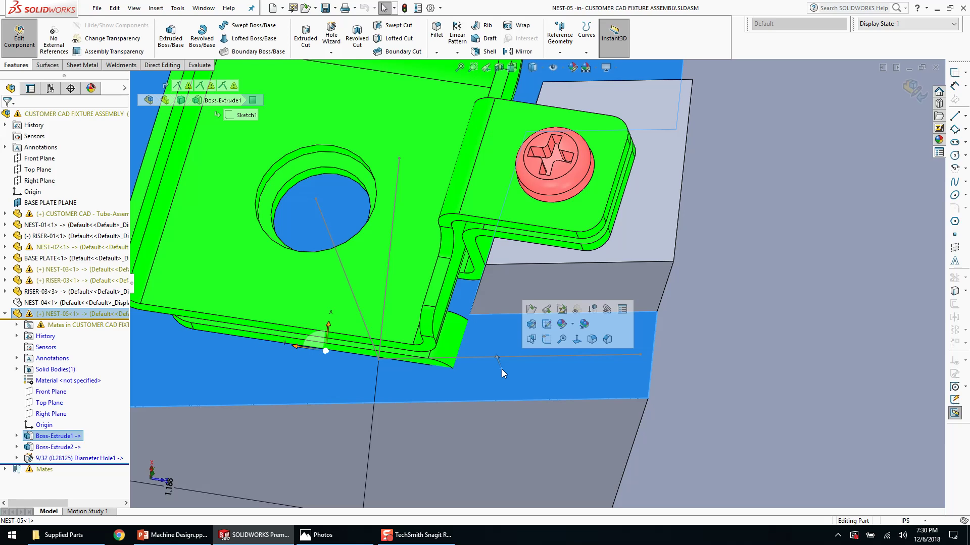
{"action": "key", "text": "h"}
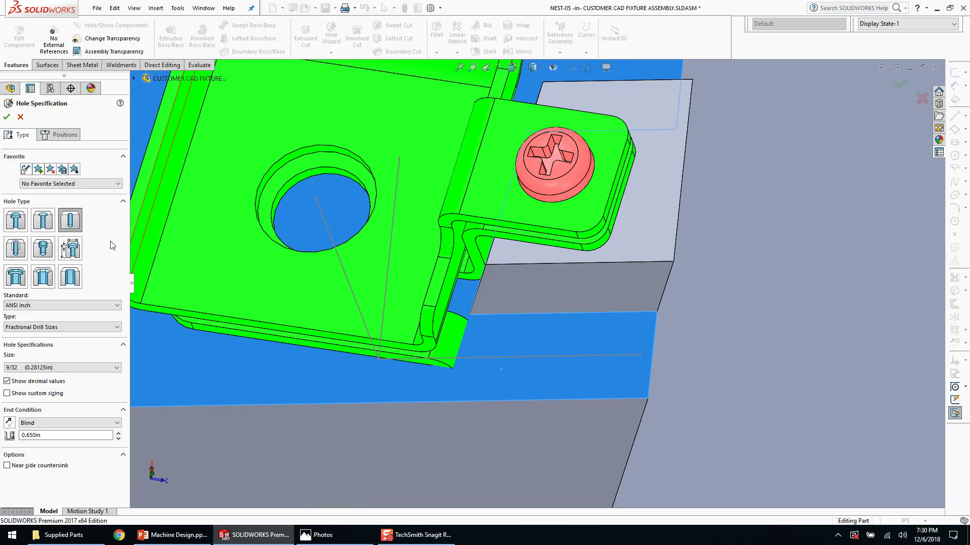
{"action": "middle_click_drag", "start_coordinate": [506, 329], "coordinate": [532, 339]}
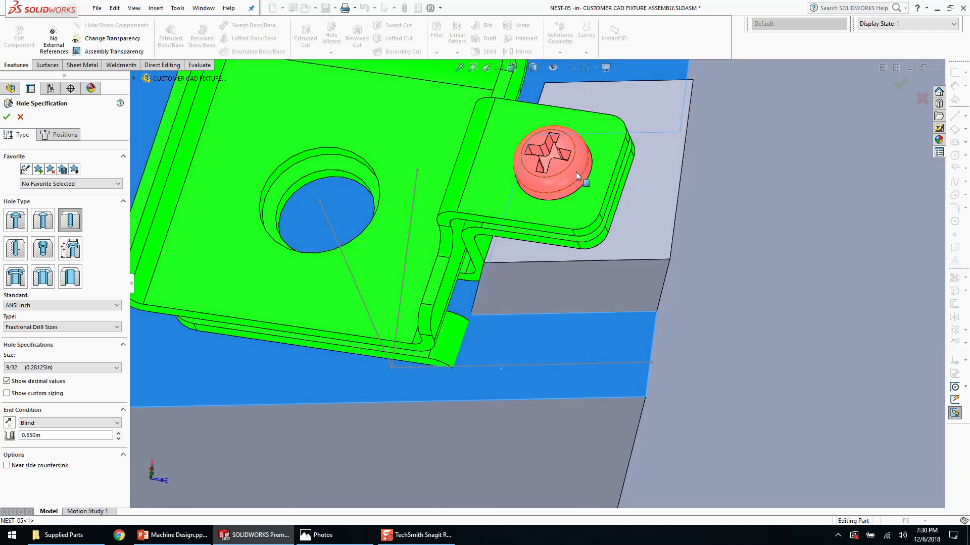
{"action": "key", "text": "Escape"}
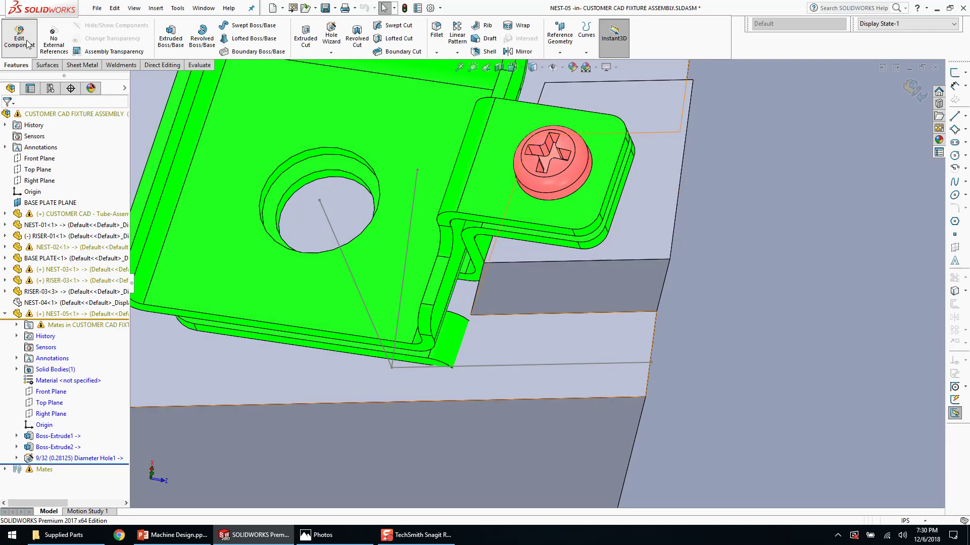
{"action": "left_click", "coordinate": [27, 42]}
{"action": "right_click", "coordinate": [643, 266]}
{"action": "left_click", "coordinate": [667, 205]}
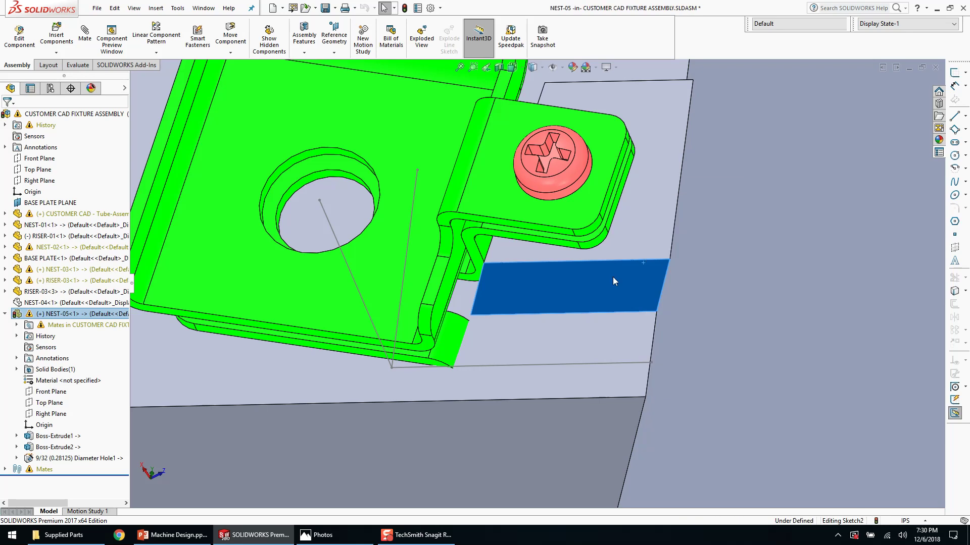
{"action": "left_click_drag", "start_coordinate": [566, 477], "coordinate": [577, 462]}
{"action": "left_click", "coordinate": [26, 40]}
- Open Sketch3, the position sketch of NEST-05's 9/32 hole, for editing in the assembly
{"action": "double_click", "coordinate": [50, 461]}
{"action": "left_click", "coordinate": [50, 461]}
{"action": "left_click", "coordinate": [55, 471]}
{"action": "left_click", "coordinate": [62, 442]}
- Hide the NEST-05 solid body so the bracket's underside is exposed for sketching
{"action": "middle_click_drag", "start_coordinate": [484, 364], "coordinate": [474, 344]}
{"action": "left_click", "coordinate": [457, 349]}
{"action": "key", "text": "Escape"}
{"action": "scroll", "coordinate": [481, 360], "scroll_direction": "down", "scroll_amount": 3}
{"action": "right_click", "coordinate": [484, 360]}
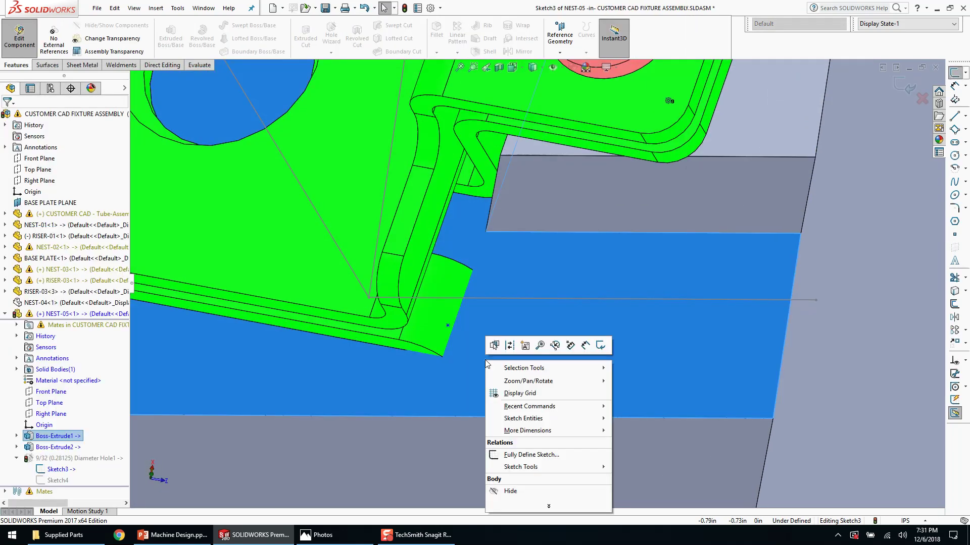
{"action": "left_click", "coordinate": [459, 366]}
{"action": "right_click", "coordinate": [77, 438]}
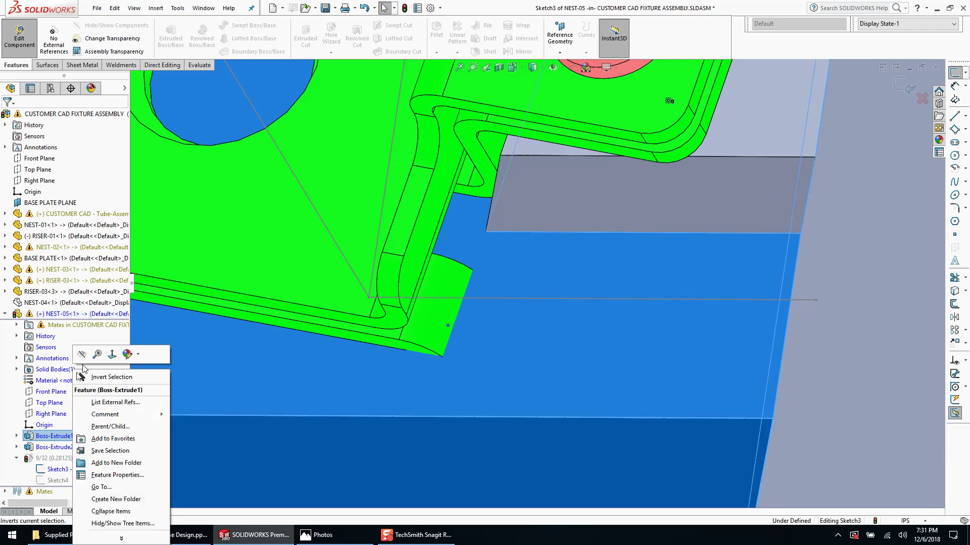
{"action": "left_click", "coordinate": [82, 355]}
- Sketch a construction line in the open area below the bracket's rounded tab
{"action": "mouse_move", "coordinate": [413, 368]}
{"action": "middle_mouse_down"}
{"action": "mouse_move", "coordinate": [413, 305]}
{"action": "mouse_move", "coordinate": [309, 193]}
{"action": "mouse_move", "coordinate": [313, 218]}
{"action": "mouse_move", "coordinate": [167, 240]}
{"action": "mouse_move", "coordinate": [173, 273]}
{"action": "mouse_move", "coordinate": [284, 340]}
{"action": "mouse_move", "coordinate": [481, 338]}
{"action": "middle_mouse_up"}
{"action": "scroll", "coordinate": [481, 334], "scroll_direction": "down", "scroll_amount": 4}
{"action": "middle_click_drag", "start_coordinate": [560, 331], "coordinate": [569, 322]}
{"action": "scroll", "coordinate": [658, 244], "scroll_direction": "down", "scroll_amount": 1}
{"action": "key", "text": "l"}
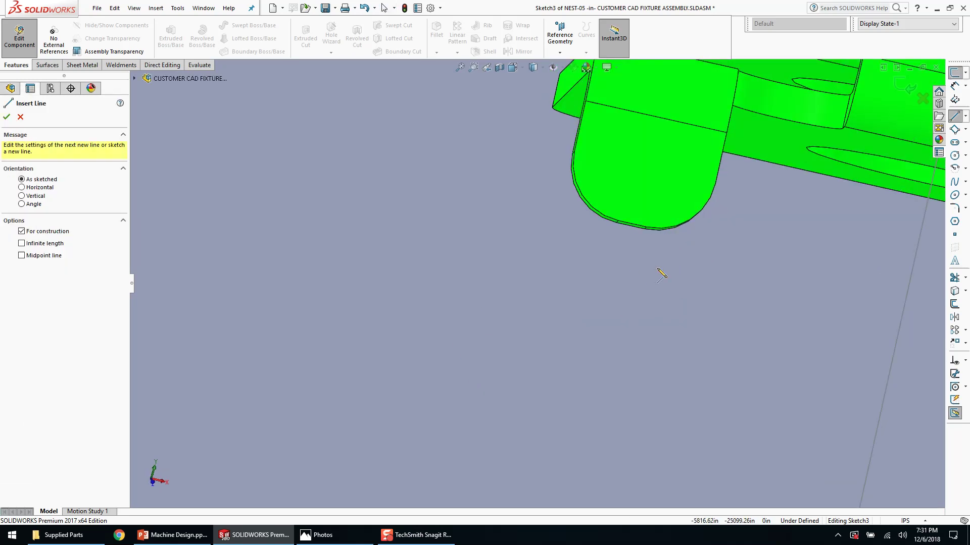
{"action": "scroll", "coordinate": [650, 251], "scroll_direction": "down", "scroll_amount": 3}
{"action": "key", "text": "Escape"}
{"action": "scroll", "coordinate": [488, 226], "scroll_direction": "down", "scroll_amount": 2}
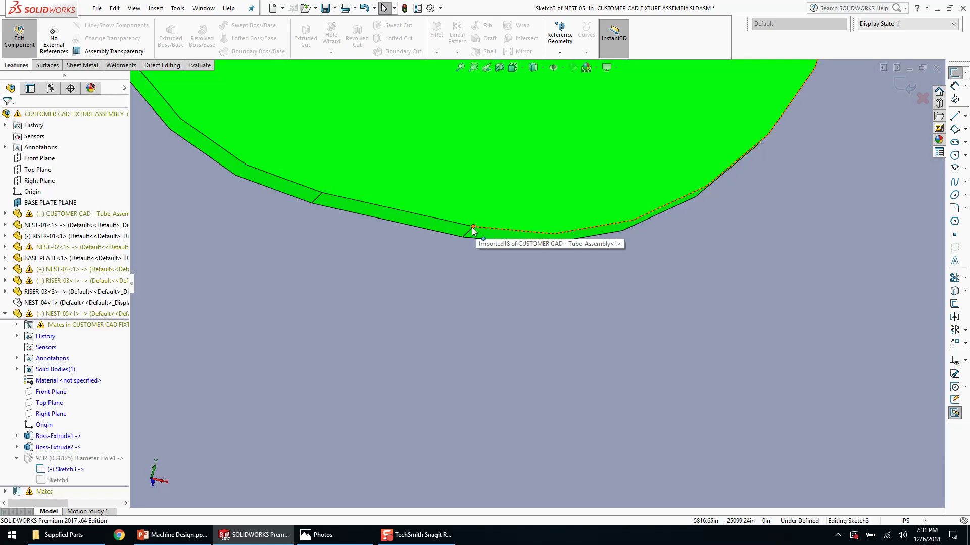
{"action": "scroll", "coordinate": [516, 302], "scroll_direction": "up", "scroll_amount": 5}
{"action": "key", "text": "l"}
{"action": "scroll", "coordinate": [446, 264], "scroll_direction": "up", "scroll_amount": 5}
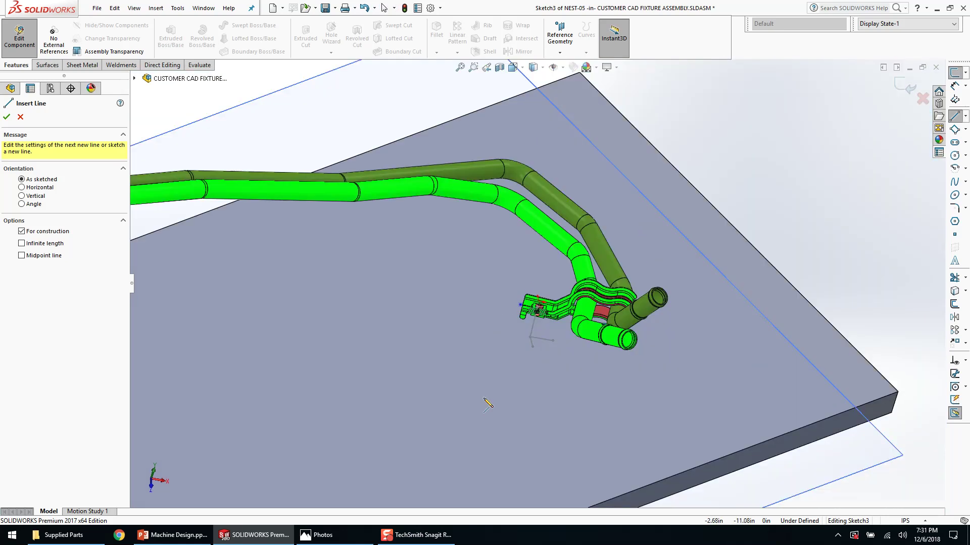
{"action": "left_click", "coordinate": [475, 392]}
{"action": "scroll", "coordinate": [533, 347], "scroll_direction": "down", "scroll_amount": 8}
{"action": "key", "text": "Escape"}
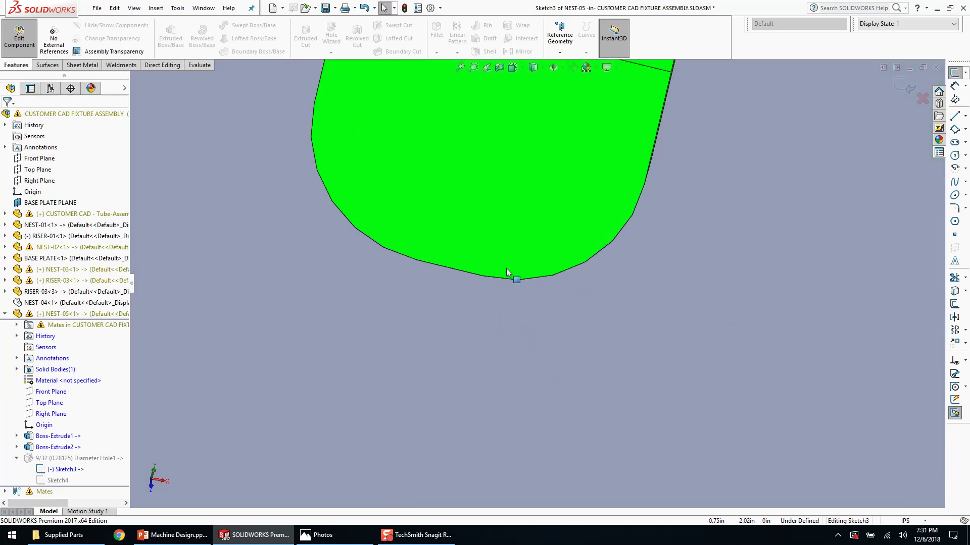
- Attach one end of the construction line to a corner of the bracket tab's hidden end edge
{"action": "right_click", "coordinate": [507, 268]}
{"action": "left_click", "coordinate": [515, 257]}
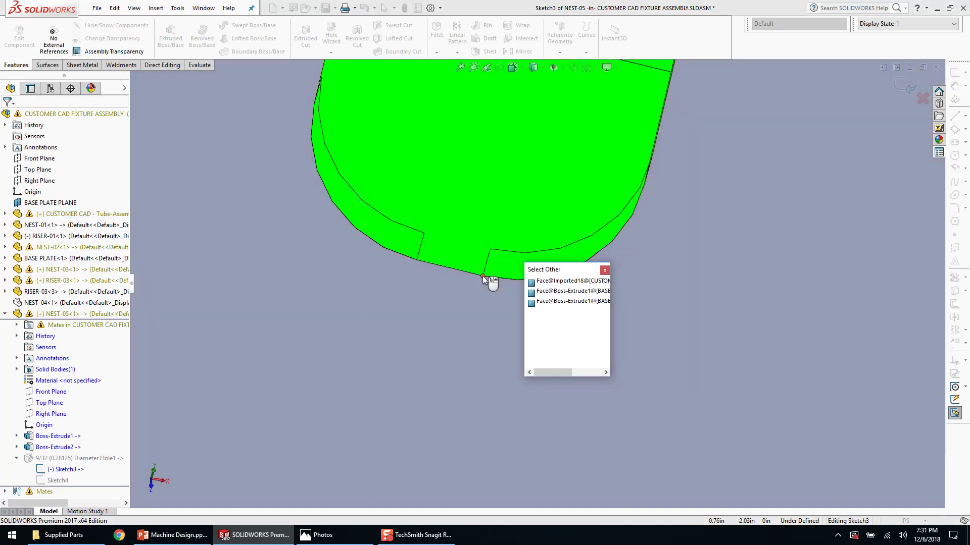
{"action": "left_click", "coordinate": [483, 275]}
{"action": "scroll", "coordinate": [533, 399], "scroll_direction": "up", "scroll_amount": 3}
{"action": "scroll", "coordinate": [532, 398], "scroll_direction": "up", "scroll_amount": 5}
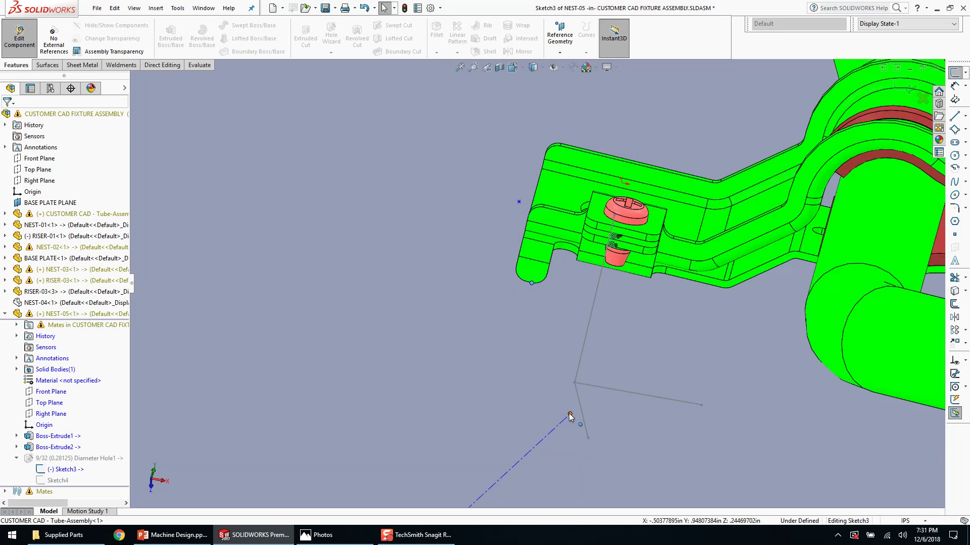
{"action": "left_click", "coordinate": [570, 414], "text": "ctrl"}
{"action": "scroll", "coordinate": [541, 303], "scroll_direction": "down", "scroll_amount": 8}
{"action": "key", "text": "Escape"}
- Attach the construction line's other end to the opposite corner of the bracket tab's hidden end edge
{"action": "right_click", "coordinate": [494, 257]}
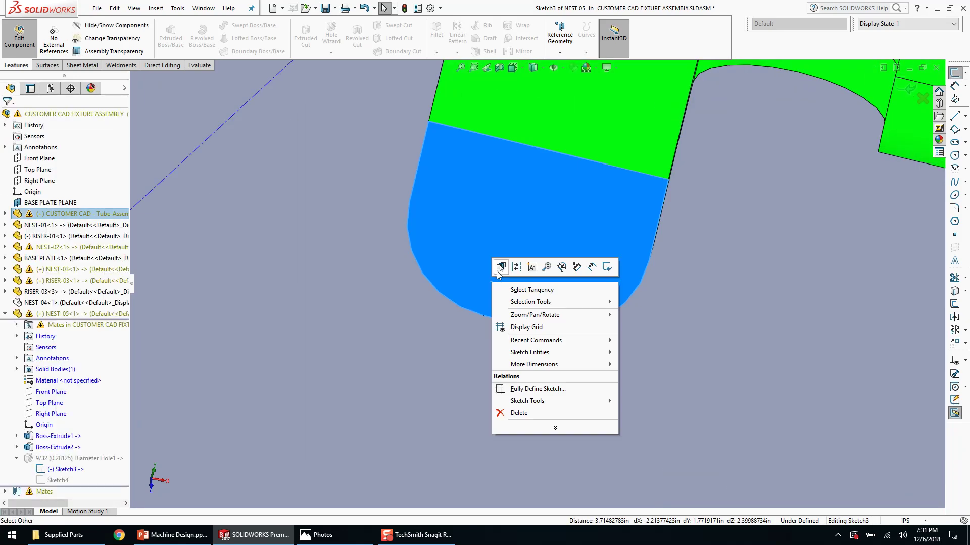
{"action": "left_click", "coordinate": [497, 266]}
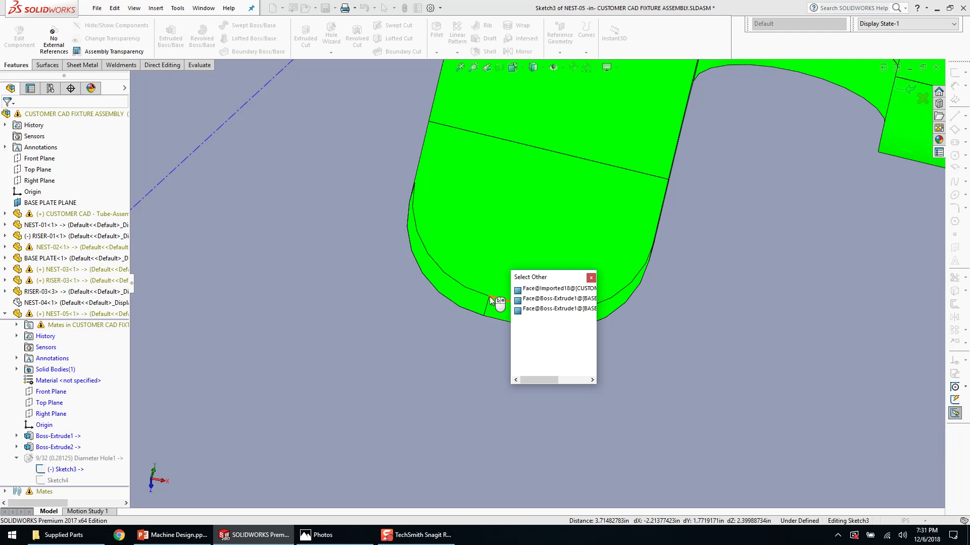
{"action": "left_click", "coordinate": [490, 296]}
{"action": "right_click", "coordinate": [489, 297]}
{"action": "left_click", "coordinate": [503, 291]}
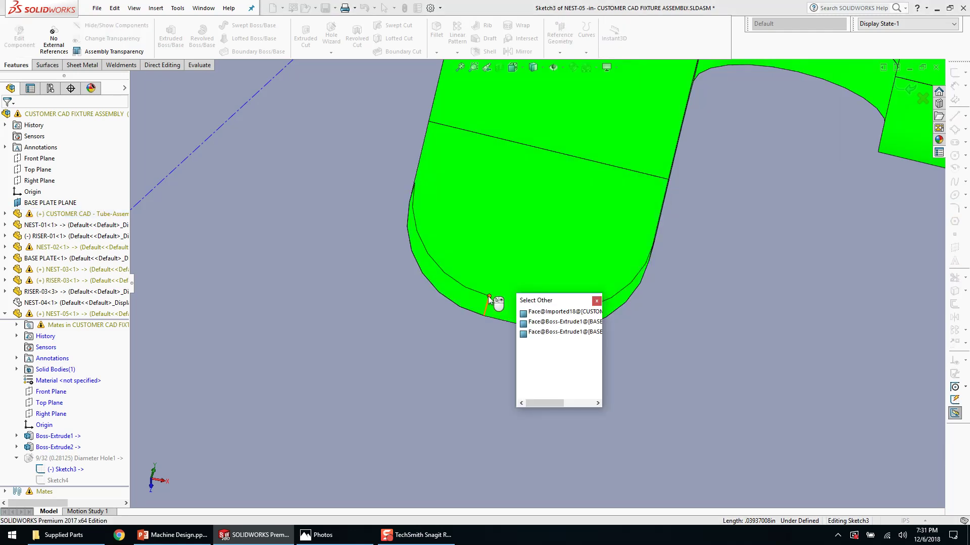
{"action": "key", "text": "Escape"}
{"action": "scroll", "coordinate": [455, 348], "scroll_direction": "up", "scroll_amount": 10}
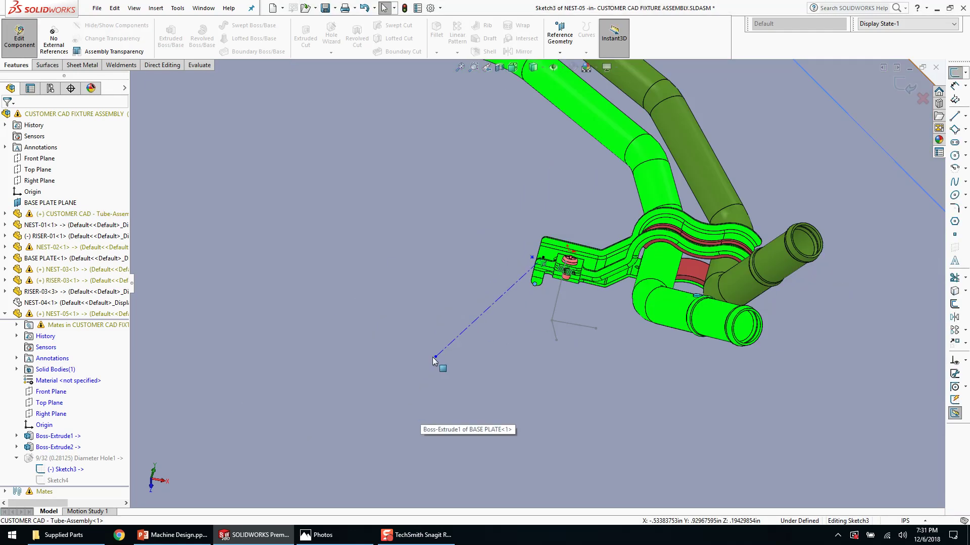
{"action": "left_click", "coordinate": [435, 358]}
{"action": "scroll", "coordinate": [557, 268], "scroll_direction": "down", "scroll_amount": 10}
- Constrain the hole's sketch point to the midpoint of the construction line and finish the sketch edit
{"action": "left_click_drag", "start_coordinate": [498, 281], "coordinate": [380, 168]}
{"action": "left_click", "coordinate": [408, 124]}
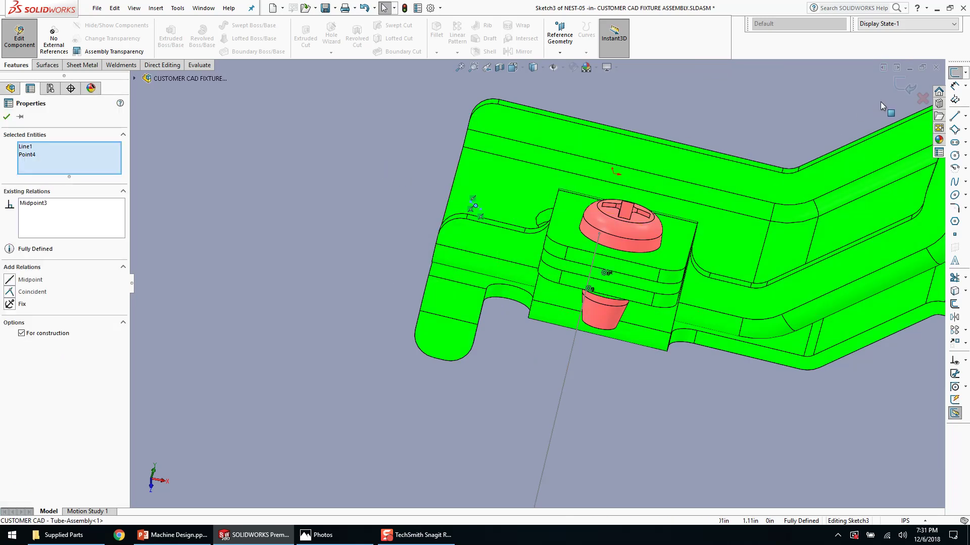
{"action": "left_click", "coordinate": [904, 85]}
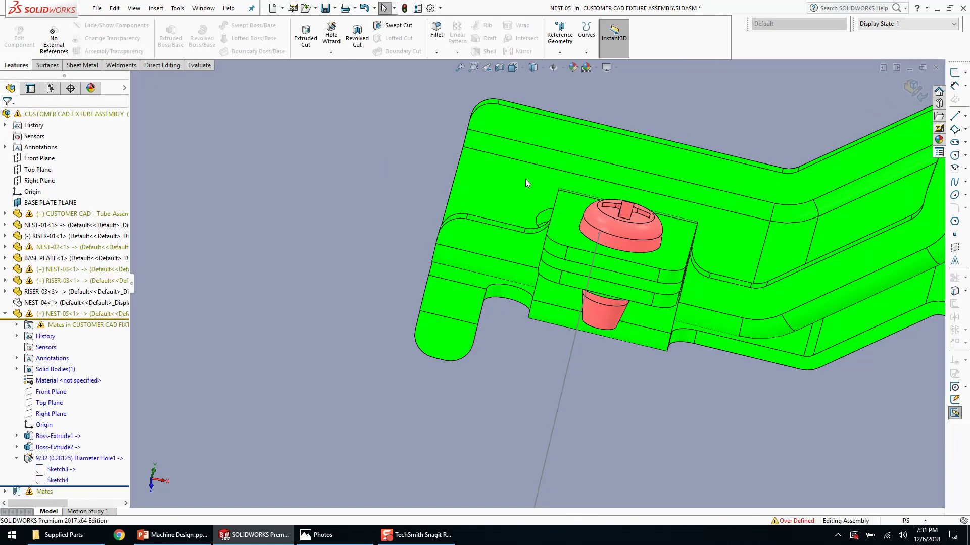
- Return to editing the assembly and show the hidden NEST-05 solid body again
{"action": "scroll", "coordinate": [520, 243], "scroll_direction": "up", "scroll_amount": 8}
{"action": "right_click", "coordinate": [55, 447]}
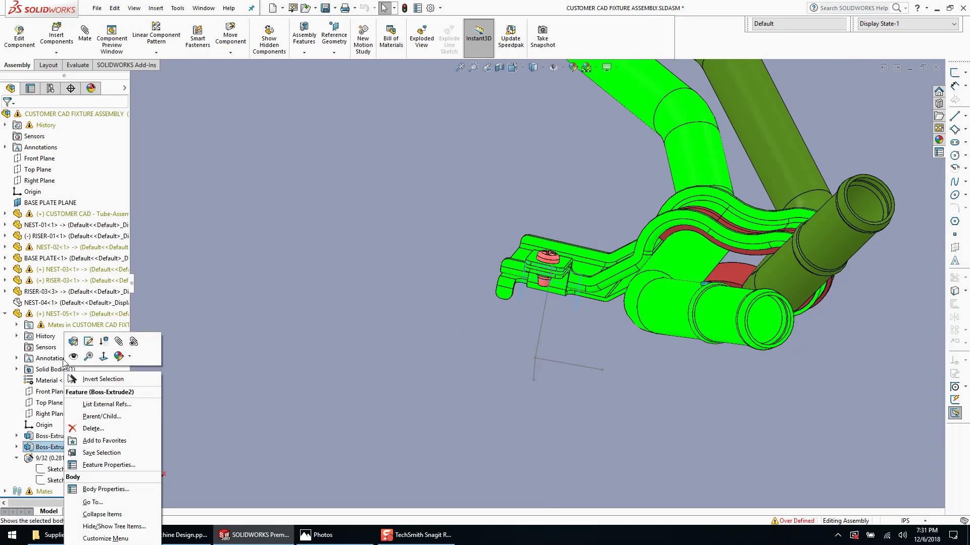
{"action": "left_click", "coordinate": [74, 356]}
{"action": "left_click", "coordinate": [58, 315]}
- Examine from several angles how the repositioned clearance hole fits around the bracket's tab and how the block supports the bracket
{"action": "scroll", "coordinate": [493, 338], "scroll_direction": "down", "scroll_amount": 10}
{"action": "scroll", "coordinate": [492, 338], "scroll_direction": "up", "scroll_amount": 8}
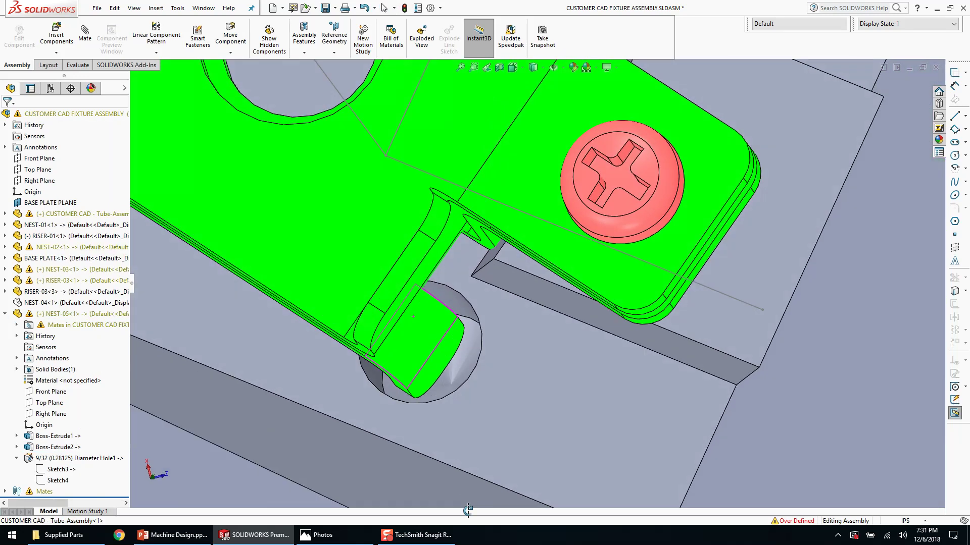
{"action": "scroll", "coordinate": [483, 401], "scroll_direction": "down", "scroll_amount": 1}
{"action": "middle_click_drag", "start_coordinate": [472, 360], "coordinate": [504, 340]}
{"action": "scroll", "coordinate": [524, 285], "scroll_direction": "down", "scroll_amount": 5}
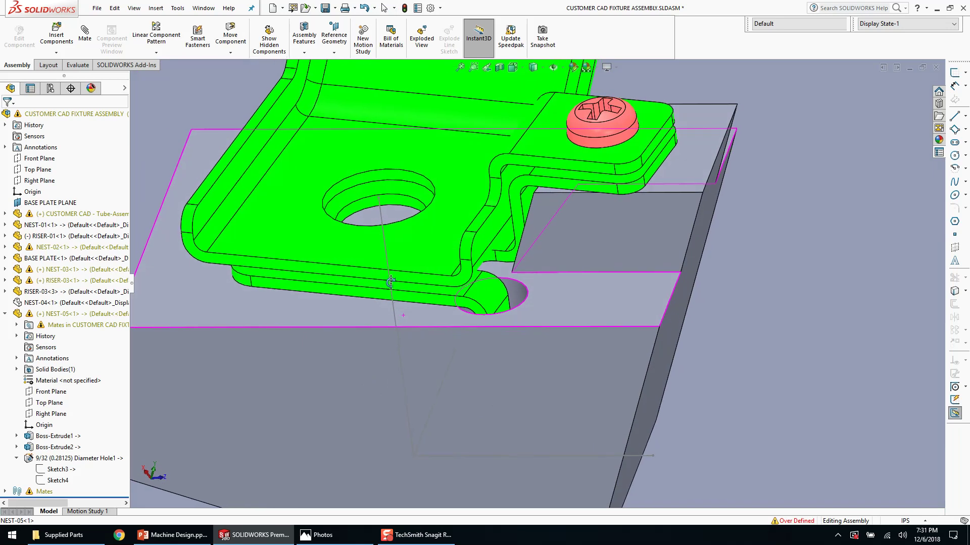
{"action": "left_click", "coordinate": [508, 321]}
{"action": "middle_click_drag", "start_coordinate": [508, 324], "coordinate": [540, 263]}
{"action": "scroll", "coordinate": [547, 225], "scroll_direction": "up", "scroll_amount": 5}
{"action": "key", "text": "Escape"}
{"action": "middle_click_drag", "start_coordinate": [547, 225], "coordinate": [500, 256]}
{"action": "scroll", "coordinate": [524, 257], "scroll_direction": "down", "scroll_amount": 3}
{"action": "scroll", "coordinate": [653, 169], "scroll_direction": "up", "scroll_amount": 3}
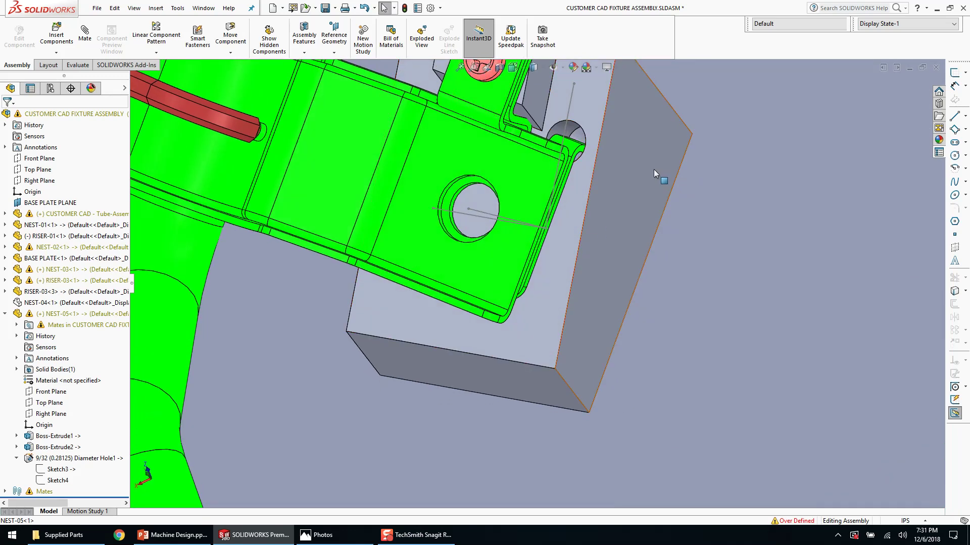
{"action": "middle_click_drag", "start_coordinate": [641, 186], "coordinate": [639, 242]}
{"action": "scroll", "coordinate": [645, 247], "scroll_direction": "up", "scroll_amount": 2}
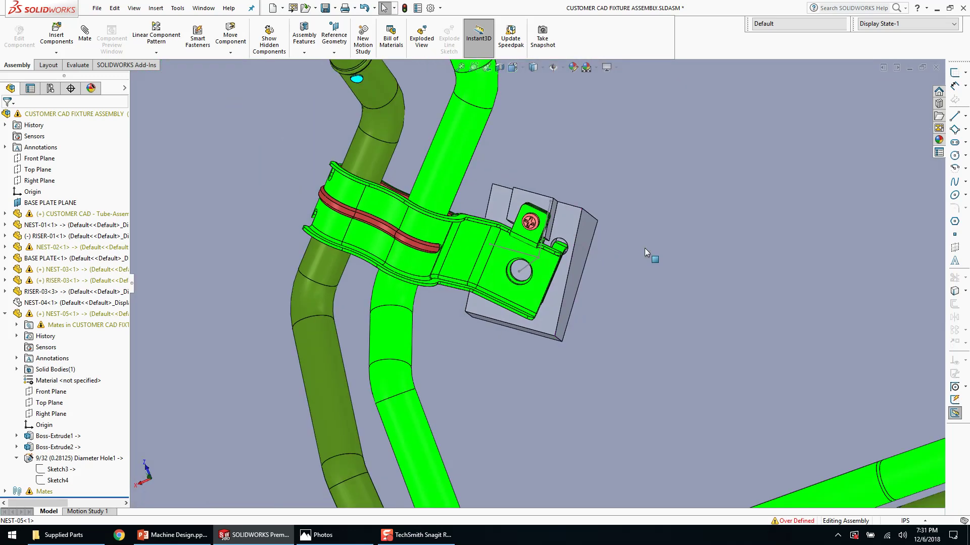
{"action": "scroll", "coordinate": [536, 208], "scroll_direction": "down", "scroll_amount": 3}
- Open the NEST-05 part in its own window
{"action": "right_click", "coordinate": [535, 207]}
{"action": "left_click", "coordinate": [547, 159]}
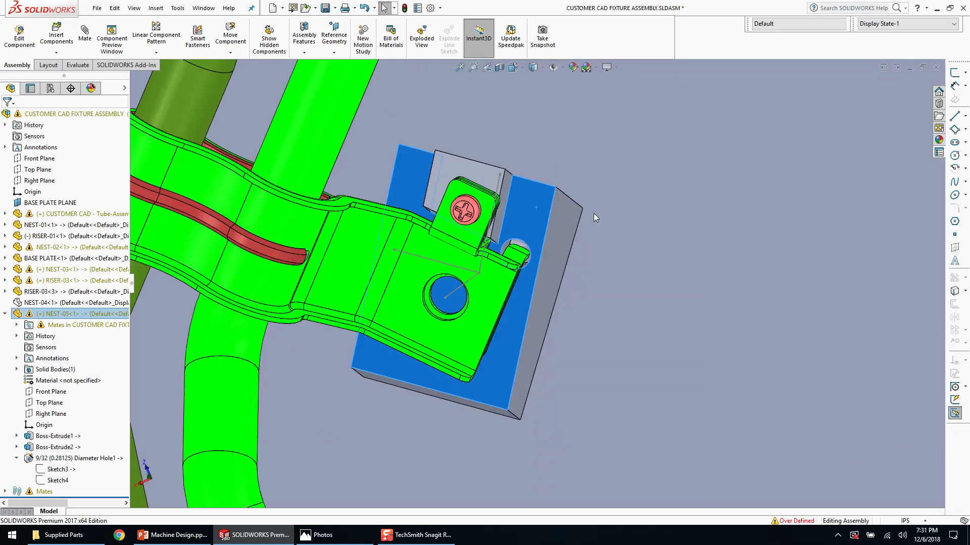
{"action": "middle_click_drag", "start_coordinate": [513, 267], "coordinate": [497, 378]}
{"action": "scroll", "coordinate": [510, 275], "scroll_direction": "down", "scroll_amount": 3}
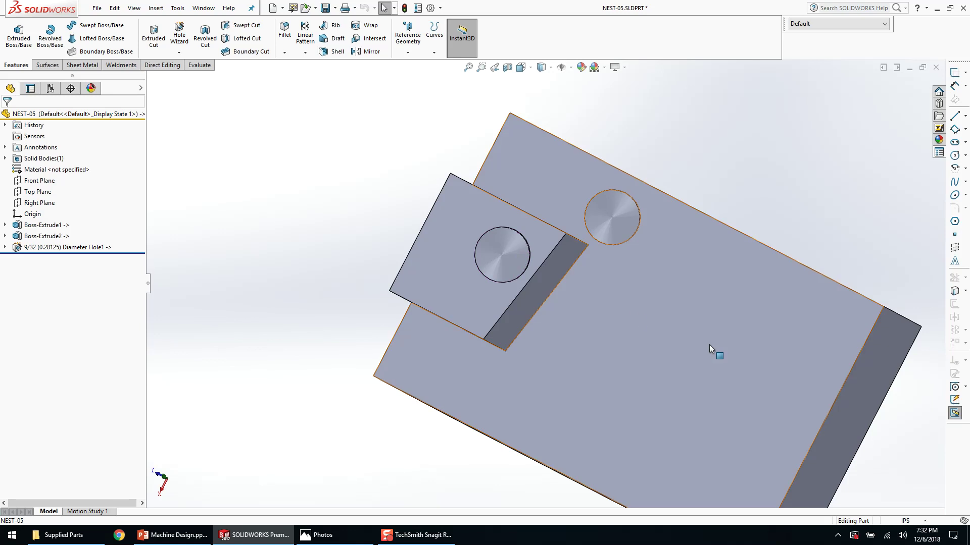
- Examine NEST-05's raised boss, its holes and the surrounding block faces from several angles
{"action": "scroll", "coordinate": [717, 326], "scroll_direction": "up", "scroll_amount": 6}
{"action": "scroll", "coordinate": [591, 342], "scroll_direction": "down", "scroll_amount": 2}
{"action": "mouse_move", "coordinate": [590, 340]}
{"action": "middle_mouse_down"}
{"action": "mouse_move", "coordinate": [543, 210]}
{"action": "mouse_move", "coordinate": [601, 333]}
{"action": "middle_mouse_up"}
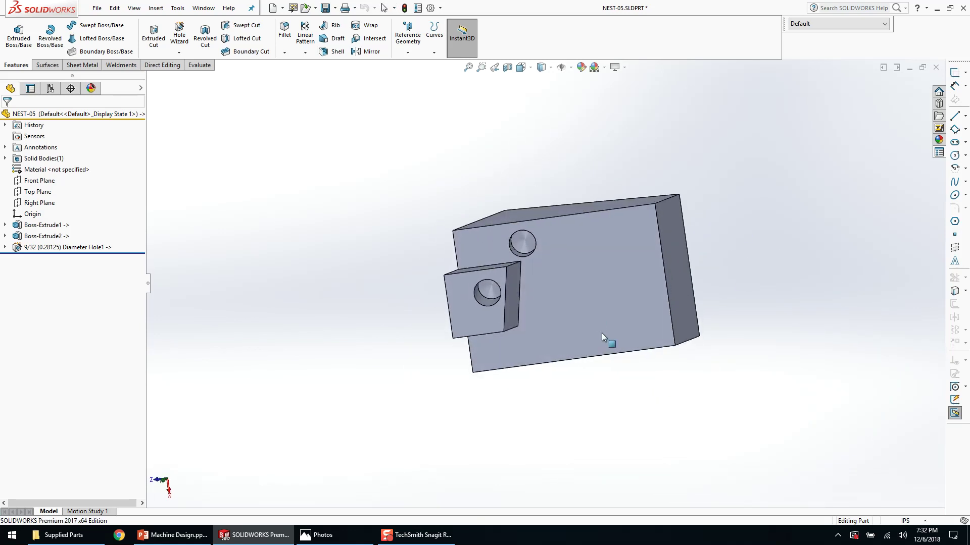
{"action": "middle_click_drag", "start_coordinate": [601, 369], "coordinate": [602, 328]}
{"action": "left_click", "coordinate": [603, 348]}
{"action": "middle_click_drag", "start_coordinate": [579, 287], "coordinate": [574, 328]}
{"action": "middle_click_drag", "start_coordinate": [576, 230], "coordinate": [580, 272]}
{"action": "left_click", "coordinate": [572, 213]}
{"action": "mouse_move", "coordinate": [559, 241]}
{"action": "middle_mouse_down"}
{"action": "mouse_move", "coordinate": [558, 169]}
{"action": "mouse_move", "coordinate": [555, 232]}
{"action": "middle_mouse_up"}
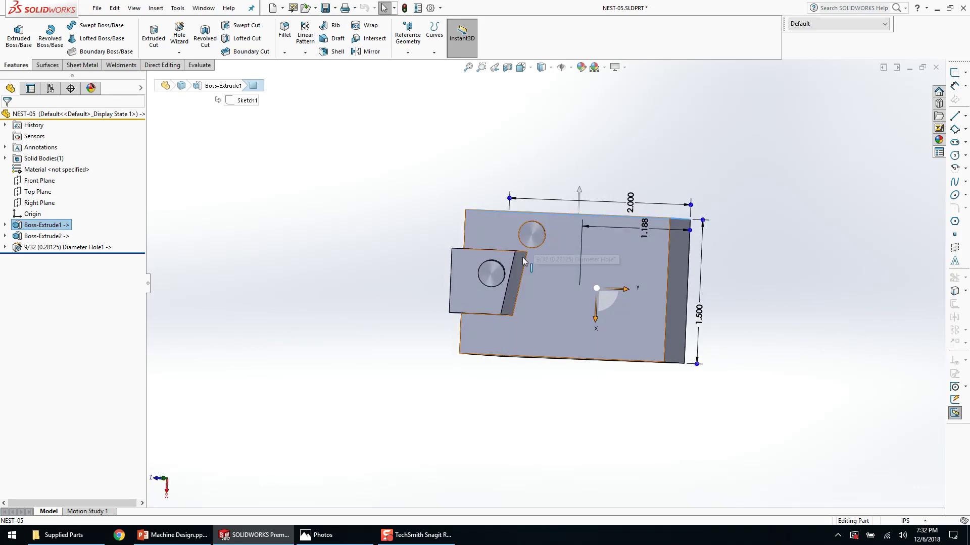
{"action": "middle_click_drag", "start_coordinate": [557, 346], "coordinate": [556, 144]}
{"action": "left_click", "coordinate": [556, 144]}
- Start a sketch on the raised boss's inner end face and draw a rectangle extending beyond the boss
{"action": "scroll", "coordinate": [505, 242], "scroll_direction": "down", "scroll_amount": 6}
{"action": "middle_click_drag", "start_coordinate": [501, 249], "coordinate": [475, 229]}
{"action": "left_click", "coordinate": [607, 256]}
{"action": "mouse_move", "coordinate": [602, 257]}
{"action": "middle_mouse_down"}
{"action": "mouse_move", "coordinate": [595, 342]}
{"action": "mouse_move", "coordinate": [581, 324]}
{"action": "mouse_move", "coordinate": [580, 270]}
{"action": "mouse_move", "coordinate": [460, 298]}
{"action": "middle_mouse_up"}
{"action": "key", "text": "r"}
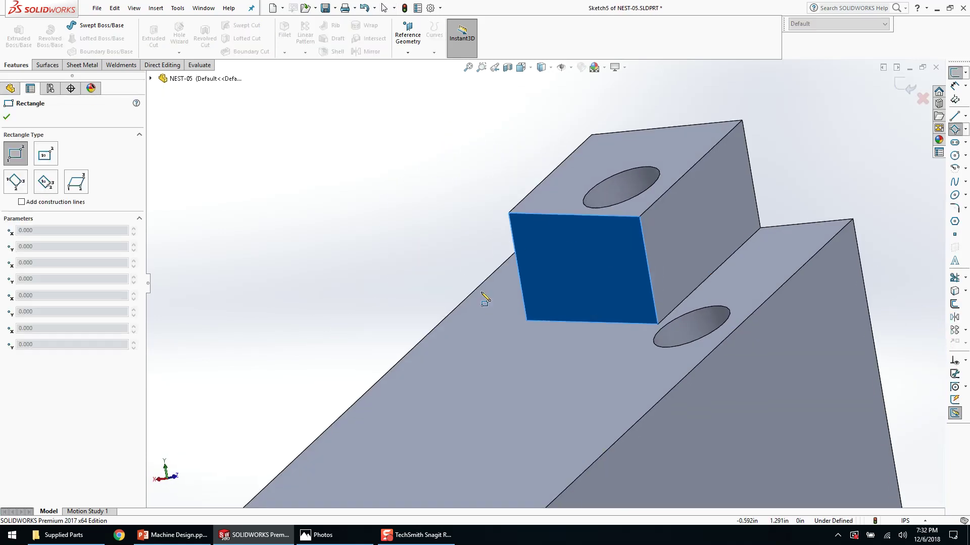
{"action": "mouse_move", "coordinate": [429, 98]}
{"action": "left_mouse_down"}
{"action": "mouse_move", "coordinate": [569, 239]}
{"action": "mouse_move", "coordinate": [669, 291]}
{"action": "left_mouse_up"}
{"action": "mouse_move", "coordinate": [669, 291]}
{"action": "middle_mouse_down"}
{"action": "mouse_move", "coordinate": [582, 219]}
{"action": "mouse_move", "coordinate": [496, 227]}
{"action": "mouse_move", "coordinate": [426, 208]}
{"action": "mouse_move", "coordinate": [414, 215]}
{"action": "middle_mouse_up"}
{"action": "key", "text": "Escape"}
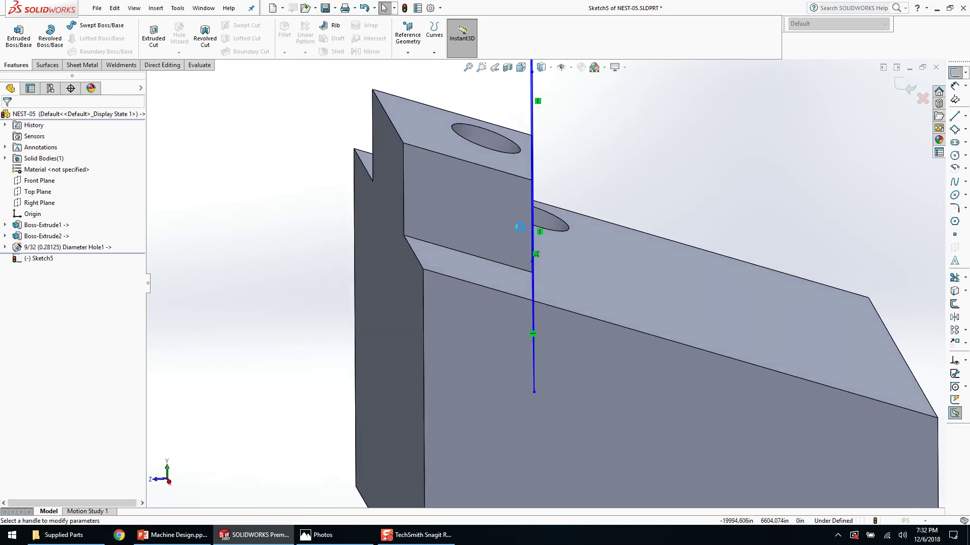
- Set up an extruded cut from the rectangle, starting at a 0.25 in offset reversed toward the block's outer end
{"action": "left_click", "coordinate": [77, 145]}
{"action": "left_click", "coordinate": [77, 183]}
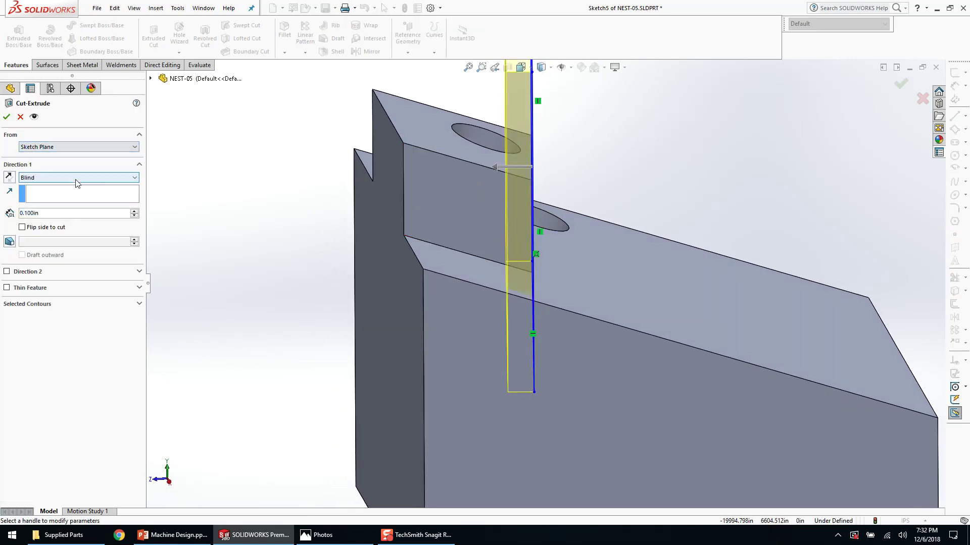
{"action": "left_click", "coordinate": [59, 174]}
{"action": "left_click", "coordinate": [63, 167]}
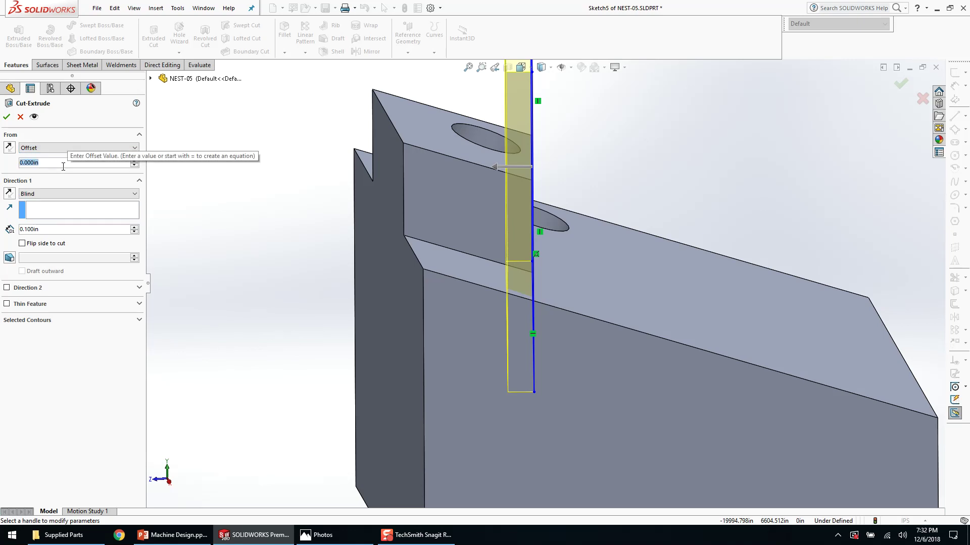
{"action": "type", "text": ".25"}
{"action": "key", "text": "Return"}
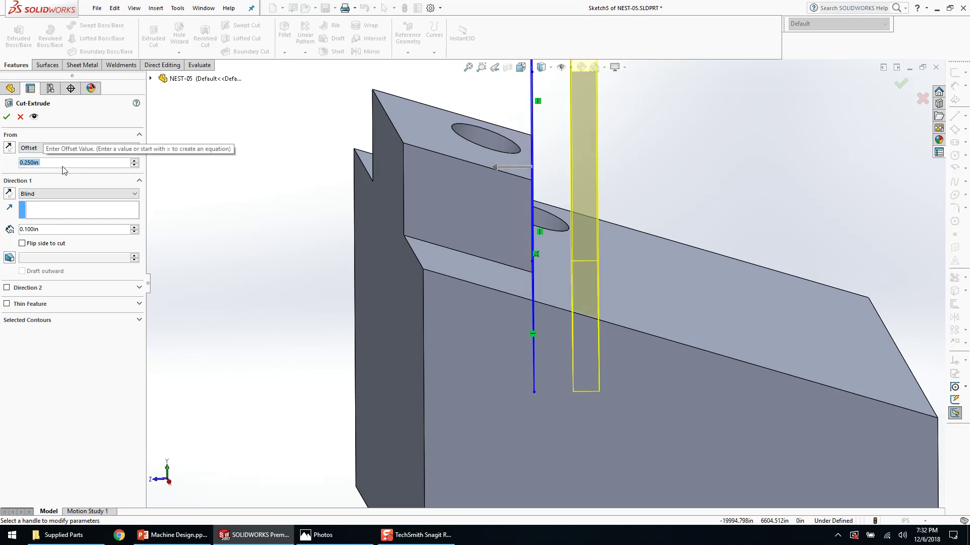
{"action": "left_click", "coordinate": [9, 146]}
{"action": "middle_click_drag", "start_coordinate": [373, 213], "coordinate": [387, 219]}
- Set the cut's start offset to 0.375 in, raise it to 0.5 in, and complete the cut Through All
{"action": "type", "text": "."}
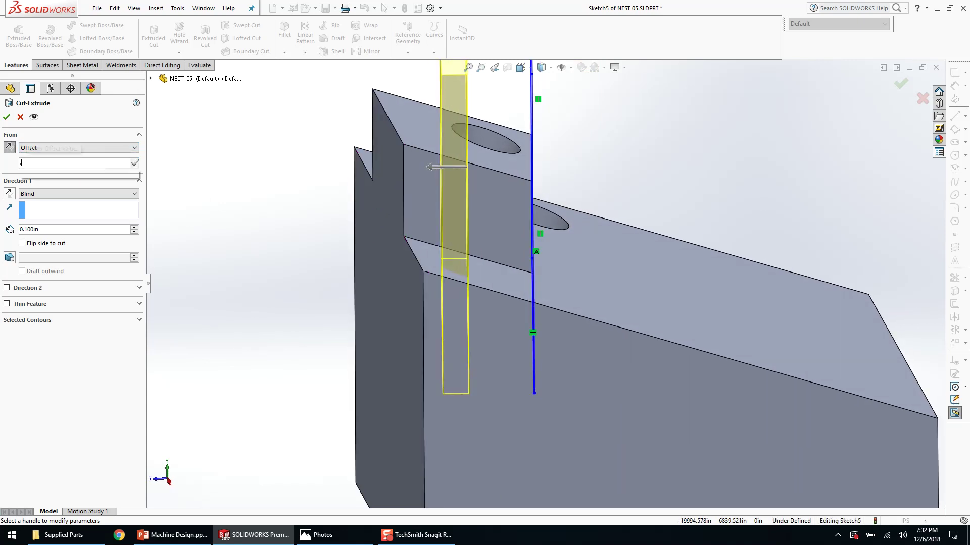
{"action": "type", "text": "375in"}
{"action": "key", "text": "Return"}
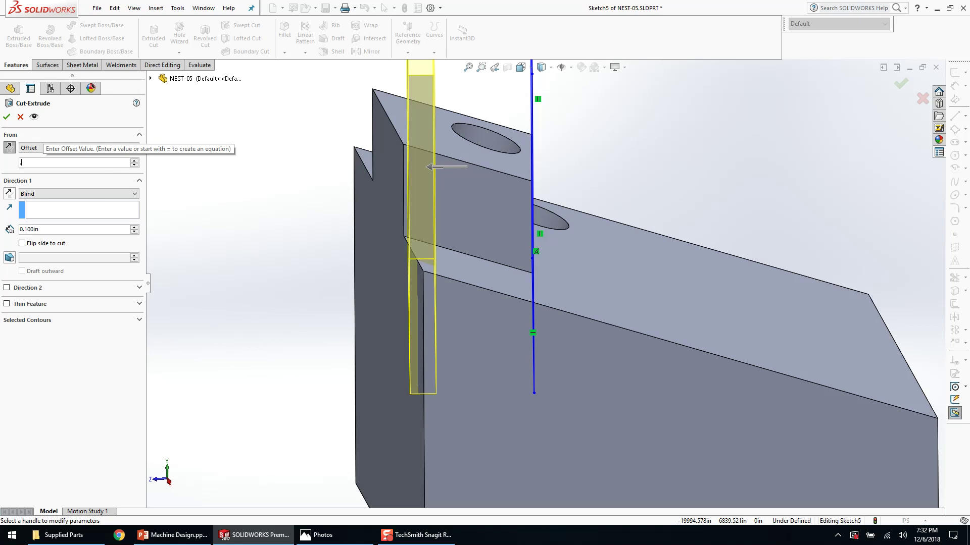
{"action": "type", "text": ".5"}
{"action": "key", "text": "Return"}
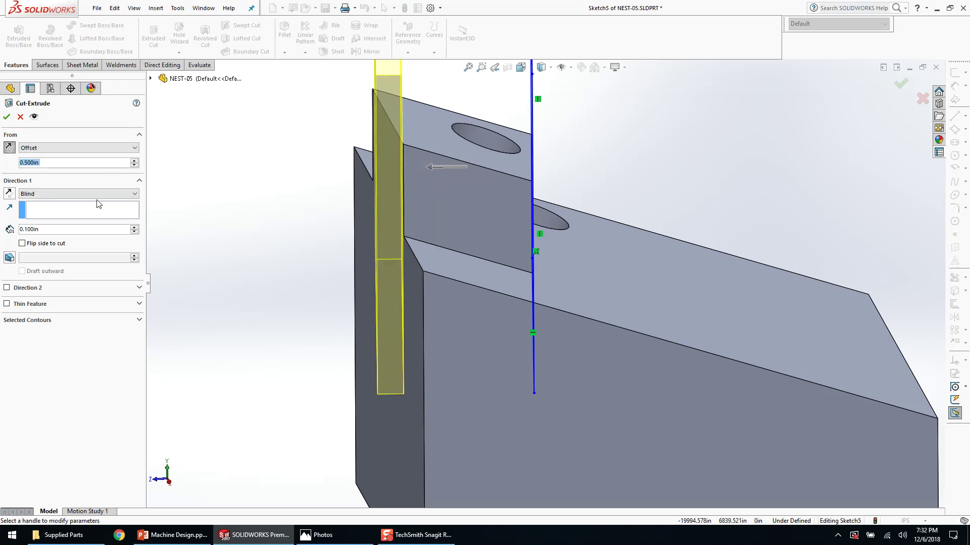
{"action": "left_click", "coordinate": [78, 194]}
{"action": "left_click", "coordinate": [66, 211]}
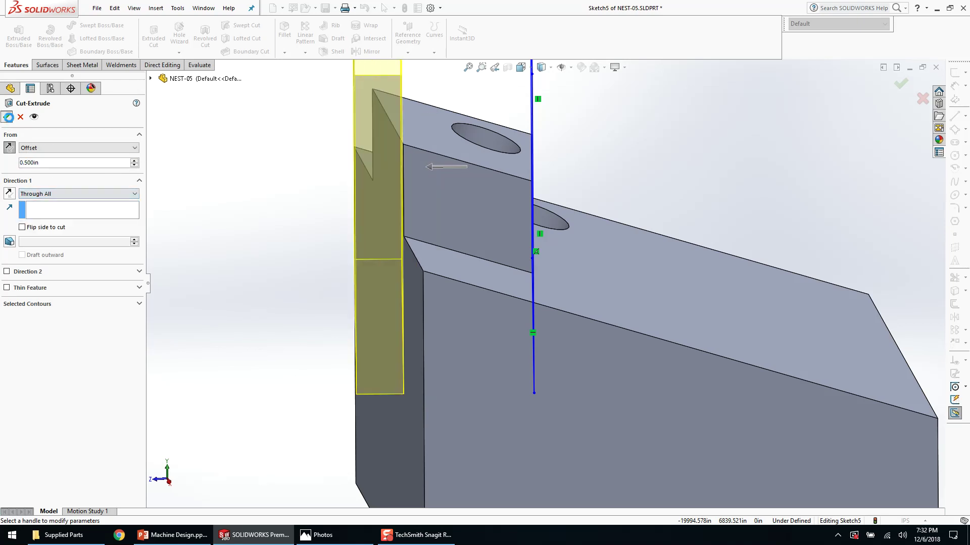
{"action": "left_click", "coordinate": [6, 117]}
- Edit the cut's sketch to make the rectangle's lower line collinear with the boss's base edge, removing the conflicting relation
{"action": "middle_click_drag", "start_coordinate": [410, 227], "coordinate": [425, 272]}
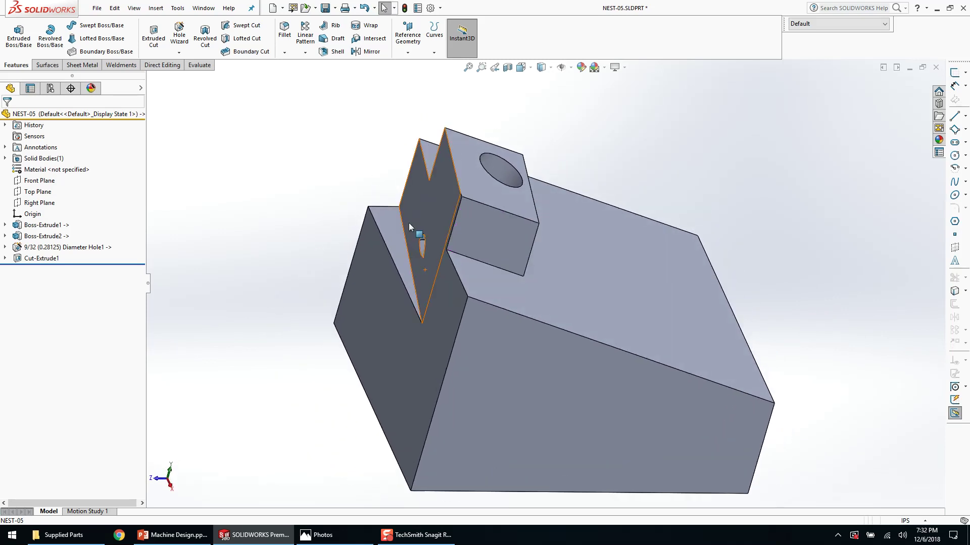
{"action": "right_click", "coordinate": [44, 258]}
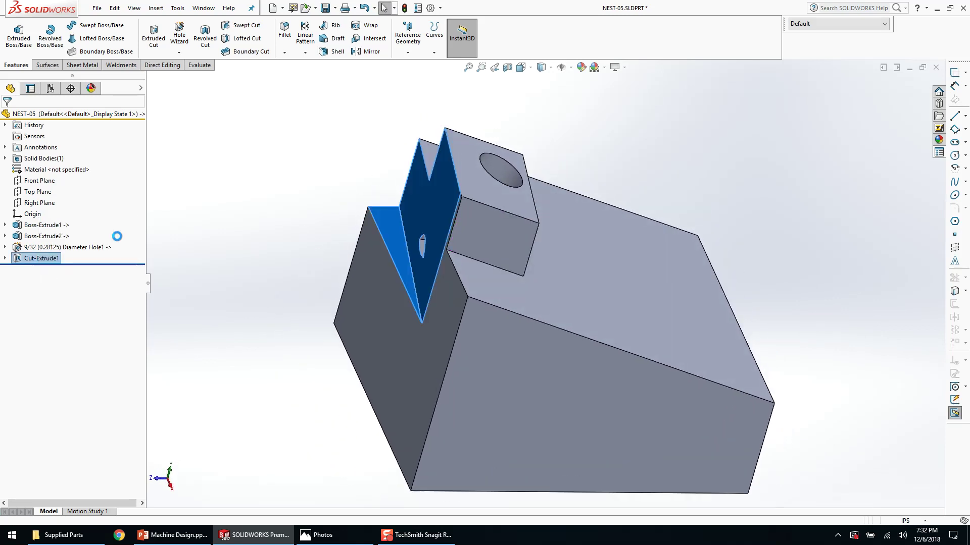
{"action": "left_click", "coordinate": [65, 228]}
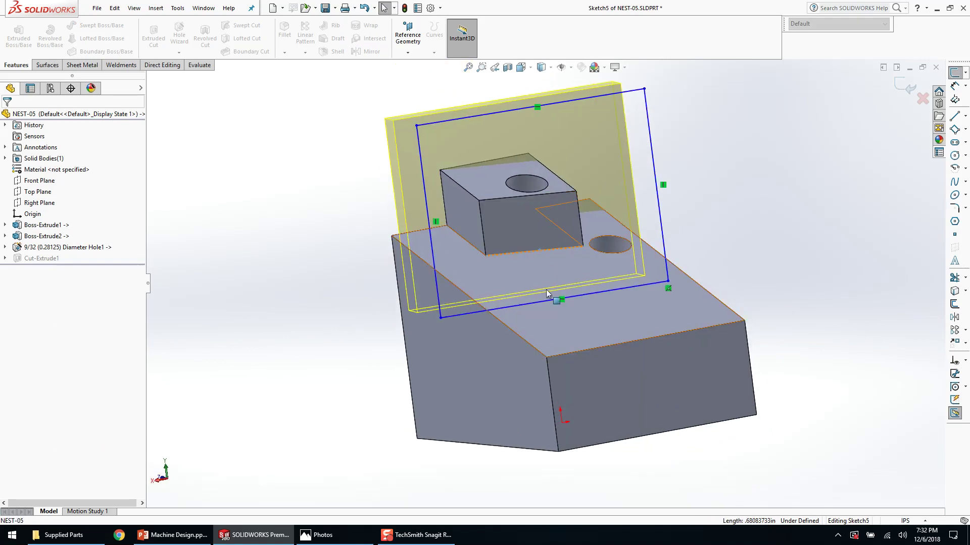
{"action": "left_click", "coordinate": [537, 301], "text": "ctrl"}
{"action": "left_click", "coordinate": [567, 258]}
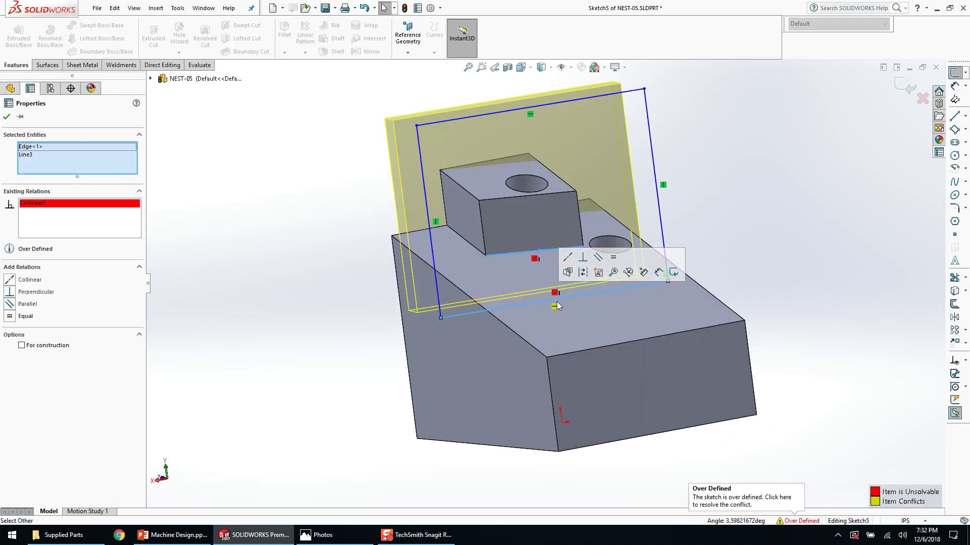
{"action": "left_click", "coordinate": [554, 305]}
{"action": "key", "text": "Delete"}
{"action": "double_click", "coordinate": [712, 218]}
{"action": "middle_click_drag", "start_coordinate": [493, 247], "coordinate": [292, 246]}
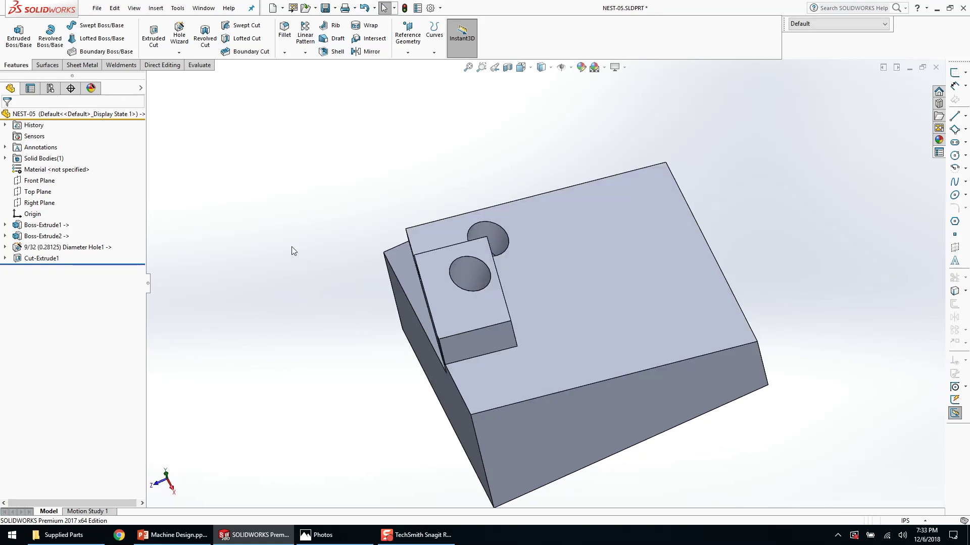
{"action": "key", "text": "ctrl+8"}
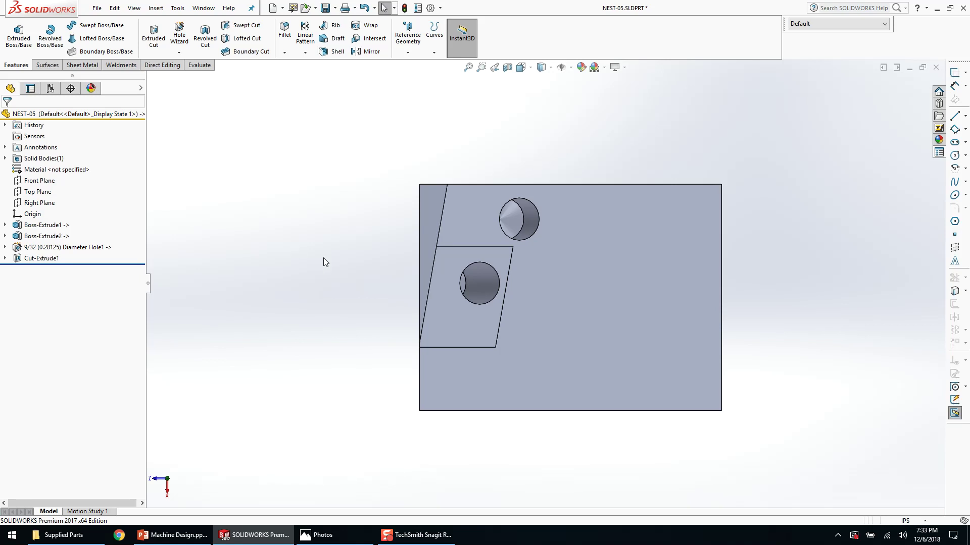
- Delete the Cut-Extrude1 feature and its leftover sketch
{"action": "left_click", "coordinate": [43, 259]}
{"action": "key", "text": "Delete"}
{"action": "key", "text": "Return"}
{"action": "left_click", "coordinate": [49, 259]}
{"action": "key", "text": "Delete"}
{"action": "key", "text": "Return"}
- Start a new sketch on the main block's long trapezoidal side face
{"action": "middle_click_drag", "start_coordinate": [481, 343], "coordinate": [515, 174]}
{"action": "left_click", "coordinate": [498, 343]}
{"action": "key", "text": "s"}
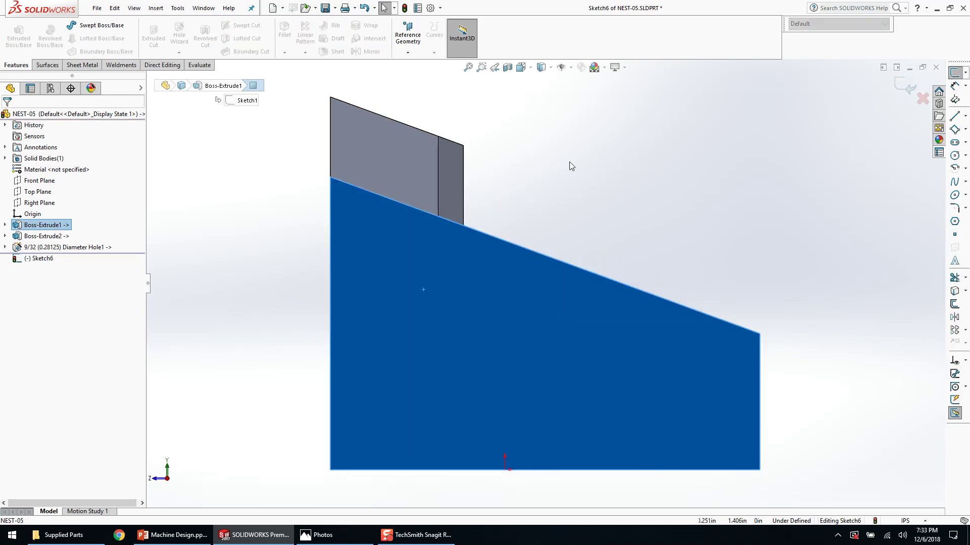
- Show the temporary axes of NEST-05's holes
{"action": "scroll", "coordinate": [425, 145], "scroll_direction": "up", "scroll_amount": 3}
{"action": "middle_click_drag", "start_coordinate": [426, 144], "coordinate": [414, 217]}
{"action": "left_click", "coordinate": [536, 78]}
{"action": "left_click", "coordinate": [570, 70]}
{"action": "left_click", "coordinate": [581, 122]}
{"action": "scroll", "coordinate": [449, 231], "scroll_direction": "down", "scroll_amount": 3}
{"action": "middle_click_drag", "start_coordinate": [473, 253], "coordinate": [447, 252]}
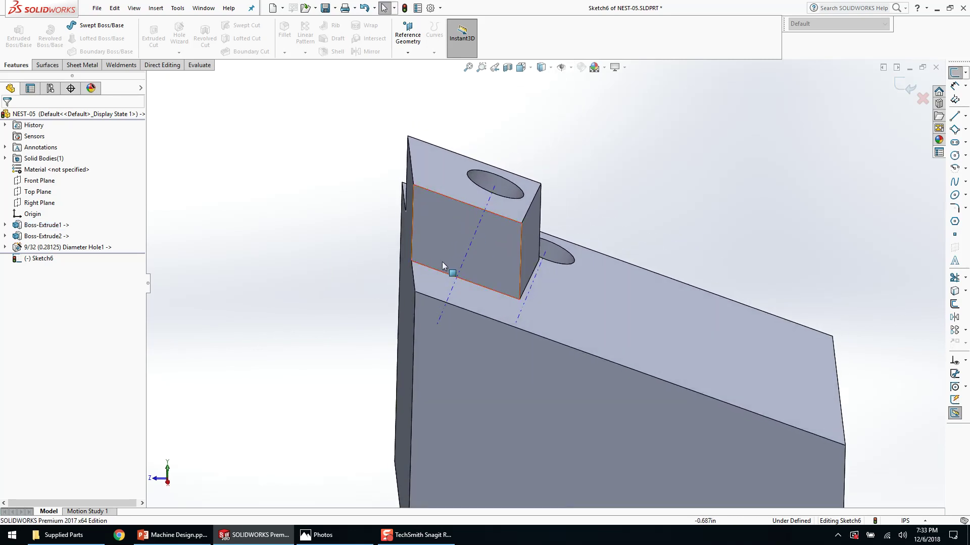
- Sketch a closed triangle from the raised boss's lower outer corner, with a closing side about 0.60 in long
{"action": "key", "text": "l"}
{"action": "left_click", "coordinate": [412, 262]}
{"action": "left_click", "coordinate": [456, 185]}
{"action": "left_click", "coordinate": [375, 145]}
{"action": "left_click", "coordinate": [412, 262]}
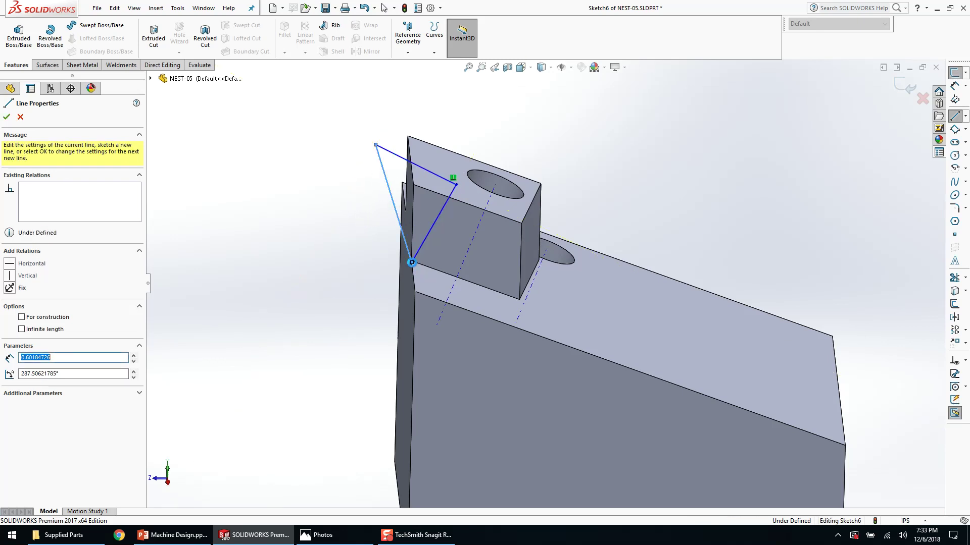
- Make the triangle's outer side vertical and its slanted side parallel to the boss hole's temporary axis
{"action": "key", "text": "Escape"}
{"action": "left_click", "coordinate": [409, 253]}
{"action": "key", "text": "v"}
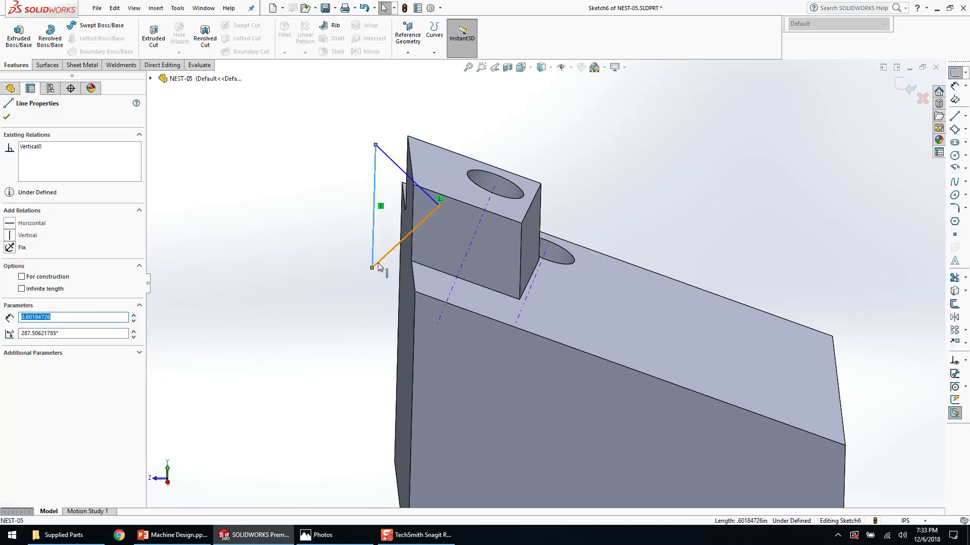
{"action": "left_click", "coordinate": [378, 263]}
{"action": "left_click", "coordinate": [460, 266], "text": "ctrl"}
{"action": "left_click", "coordinate": [507, 230]}
- Make the triangle's free lower corner coincident with the near corner of the block's top face beside the boss
{"action": "left_click", "coordinate": [382, 269]}
{"action": "left_click", "coordinate": [372, 268]}
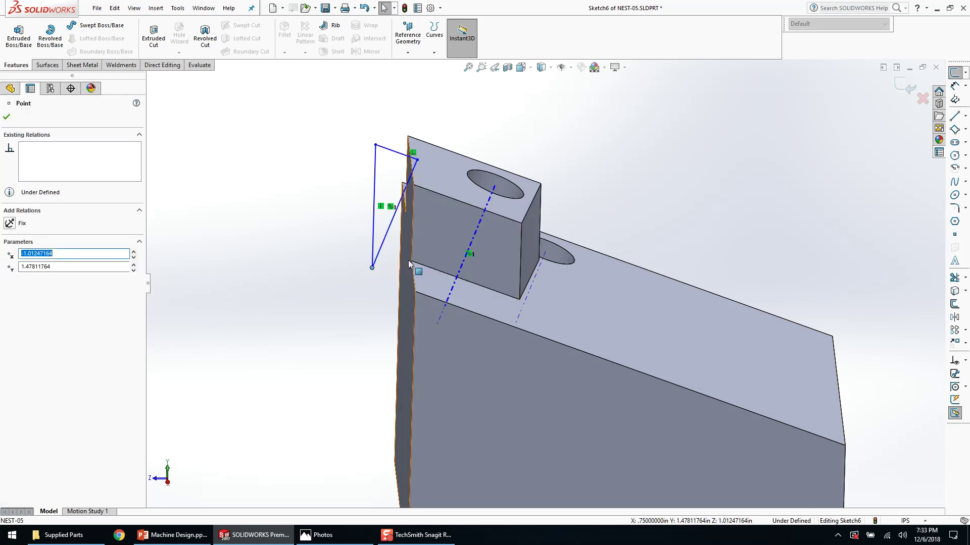
{"action": "left_click", "coordinate": [415, 291], "text": "ctrl"}
{"action": "left_click", "coordinate": [459, 254]}
{"action": "left_click", "coordinate": [276, 283]}
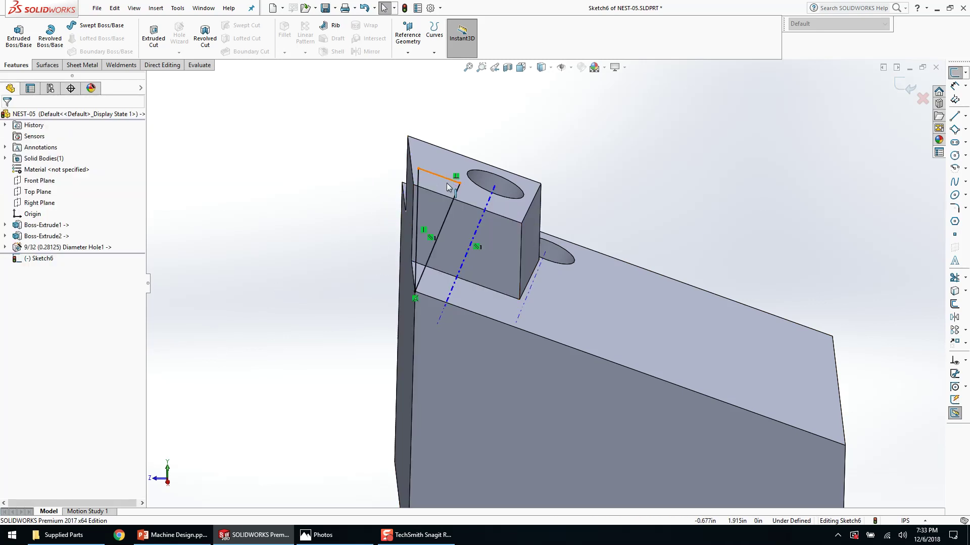
- Constrain the triangle's upper side collinear with the boss's top edge
{"action": "left_click", "coordinate": [447, 186]}
{"action": "left_click", "coordinate": [434, 195], "text": "ctrl"}
{"action": "key", "text": "Escape"}
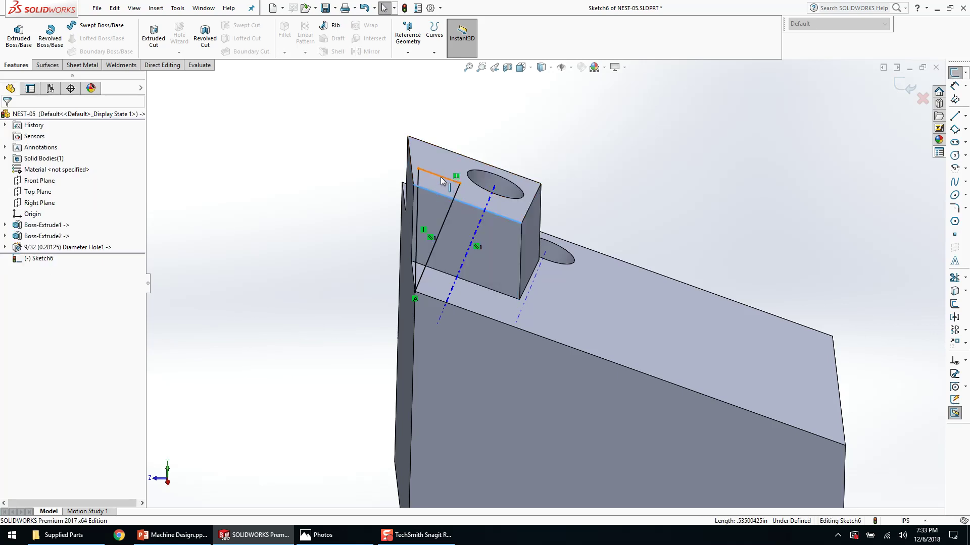
{"action": "left_click", "coordinate": [441, 178], "text": "ctrl"}
{"action": "left_click", "coordinate": [468, 132]}
{"action": "left_click", "coordinate": [228, 226]}
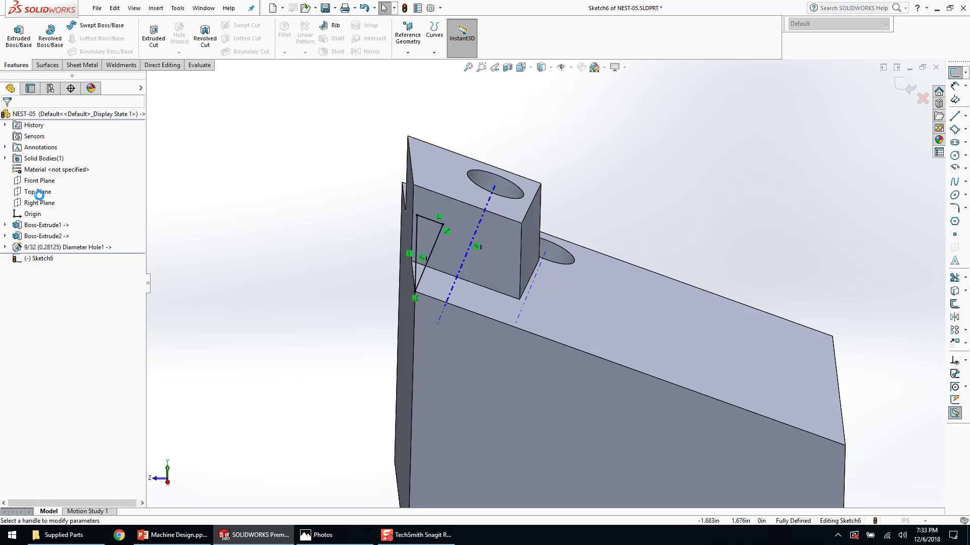
- Cut the raised boss with the triangle sketch using Extruded Cut
{"action": "left_click", "coordinate": [44, 179]}
{"action": "left_click", "coordinate": [38, 195]}
{"action": "left_click", "coordinate": [7, 118]}
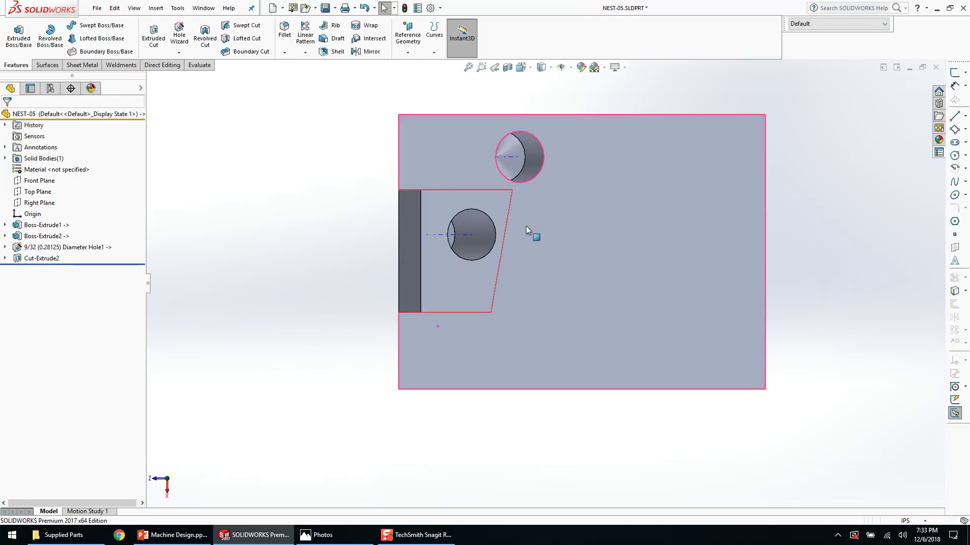
- Examine the cut boss and the surrounding block faces from above and at an angle
{"action": "left_click", "coordinate": [408, 200]}
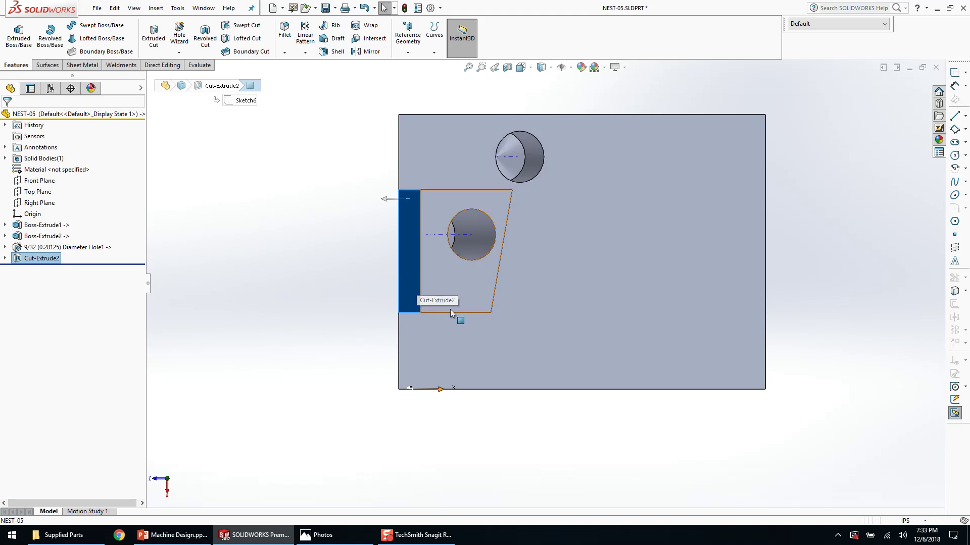
{"action": "middle_click_drag", "start_coordinate": [445, 307], "coordinate": [423, 306]}
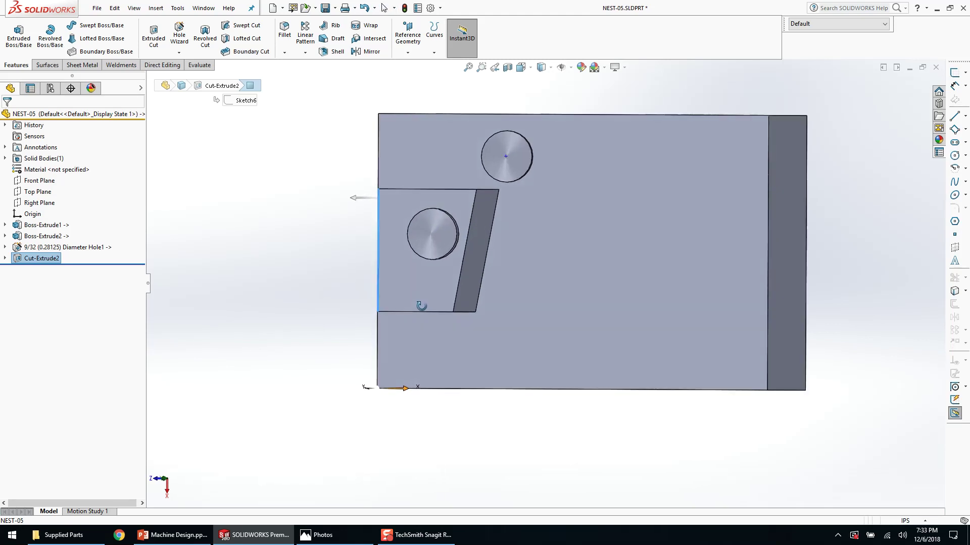
{"action": "left_click", "coordinate": [429, 351]}
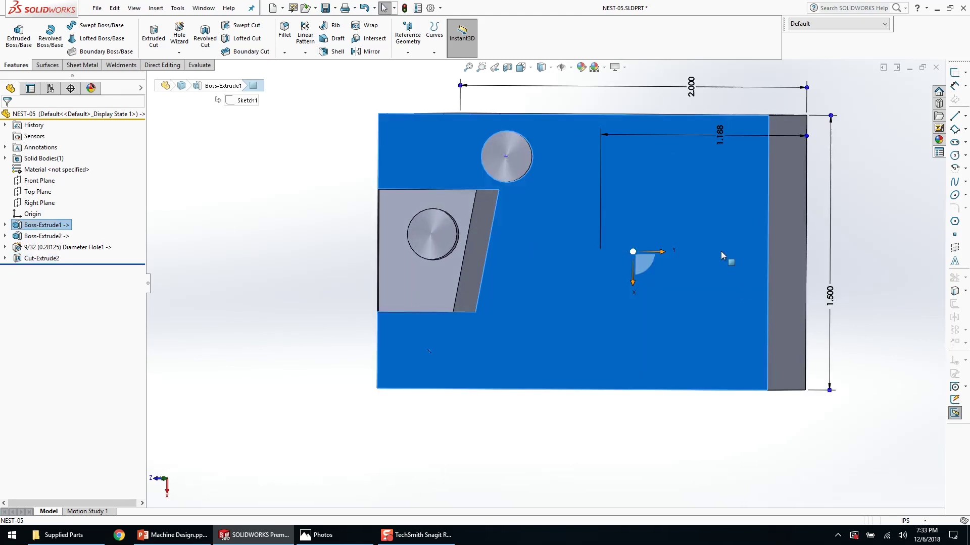
{"action": "middle_click_drag", "start_coordinate": [715, 247], "coordinate": [714, 247]}
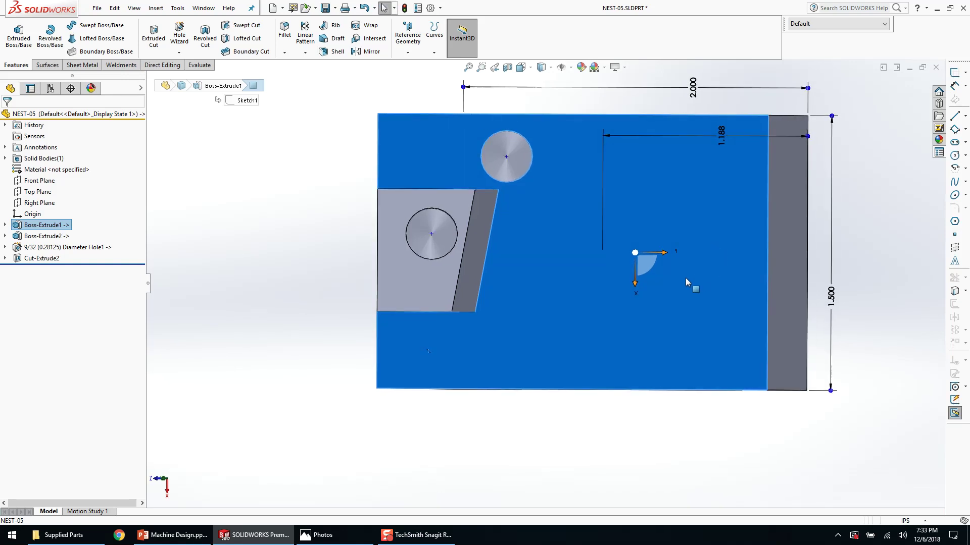
{"action": "scroll", "coordinate": [392, 253], "scroll_direction": "down", "scroll_amount": 3}
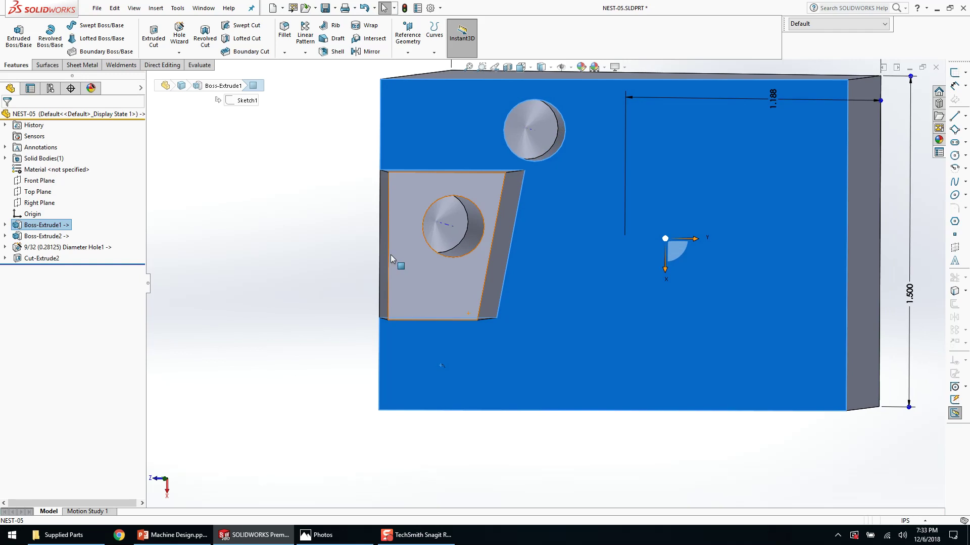
{"action": "left_click", "coordinate": [384, 251]}
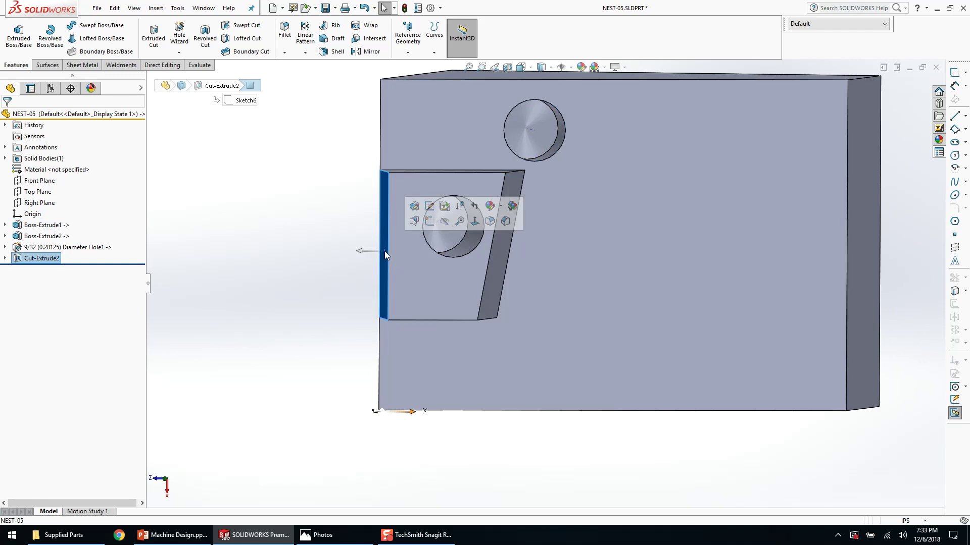
{"action": "left_click", "coordinate": [495, 78]}
{"action": "scroll", "coordinate": [574, 258], "scroll_direction": "up", "scroll_amount": 3}
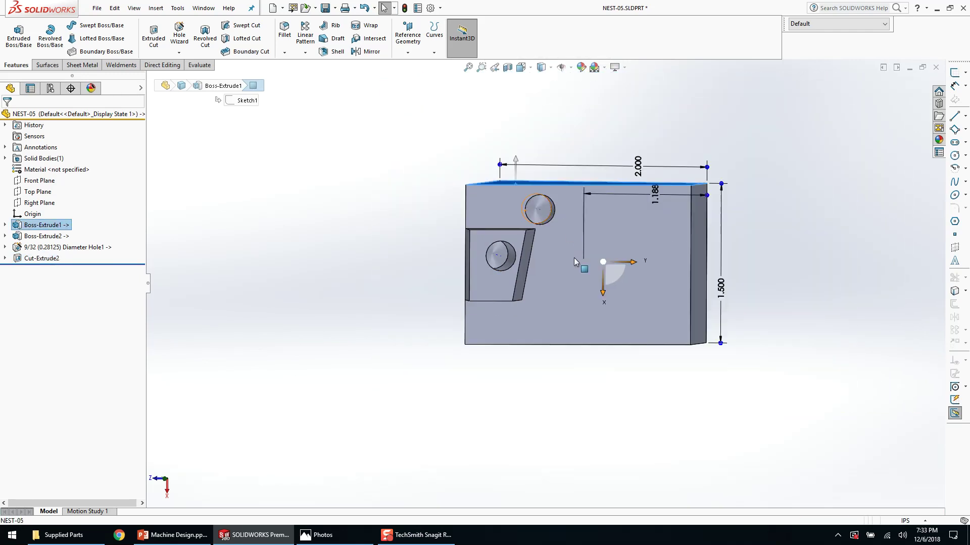
{"action": "middle_click_drag", "start_coordinate": [574, 258], "coordinate": [363, 147]}
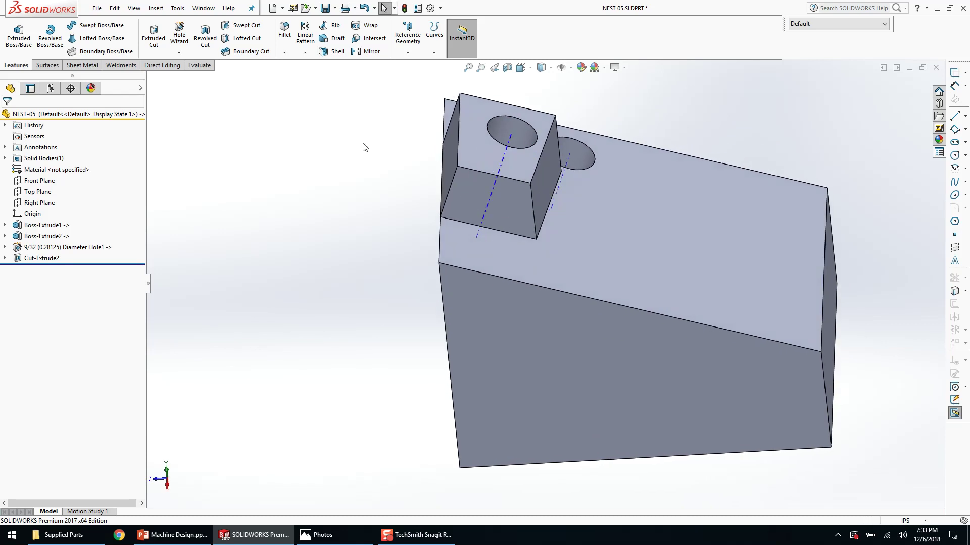
{"action": "middle_click_drag", "start_coordinate": [358, 202], "coordinate": [379, 367]}
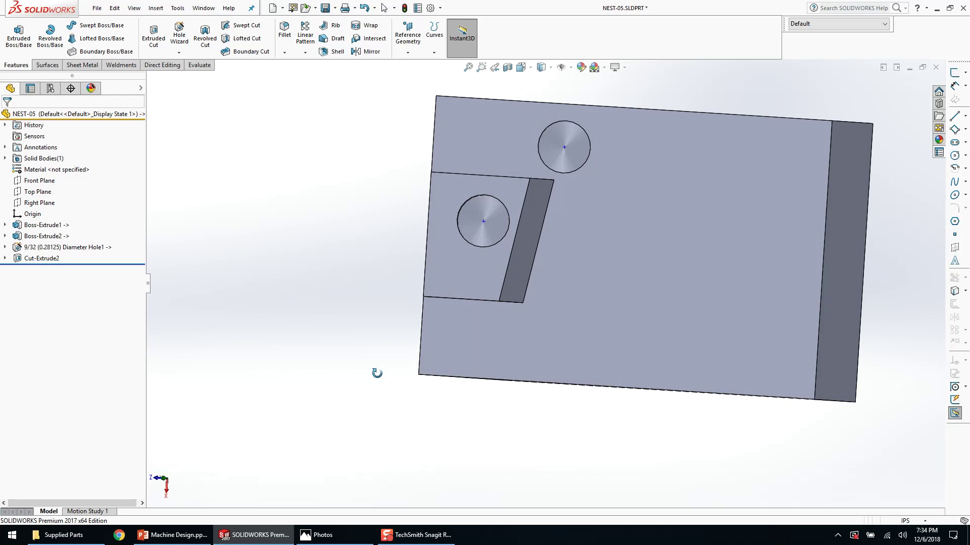
- Sketch on the boss's top face, convert the sloping side face's edges, and extrude-cut that material down to the block face
{"action": "left_click", "coordinate": [544, 200]}
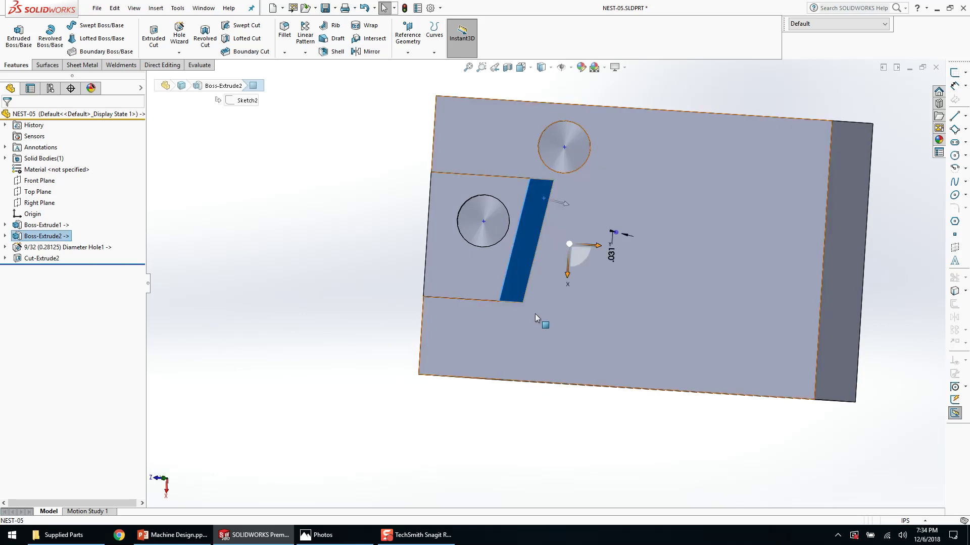
{"action": "middle_click_drag", "start_coordinate": [539, 243], "coordinate": [470, 257]}
{"action": "left_click", "coordinate": [514, 223]}
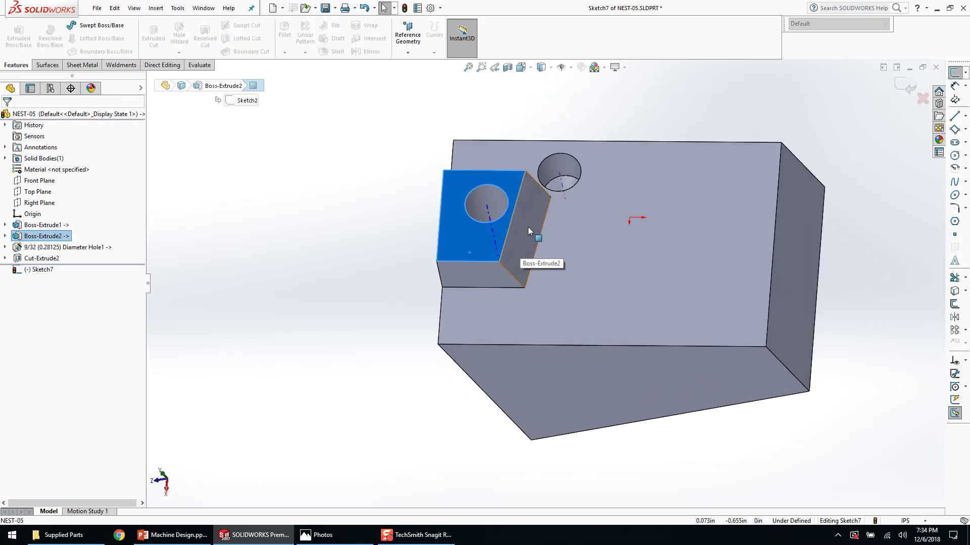
{"action": "left_click", "coordinate": [529, 227]}
{"action": "key", "text": "c"}
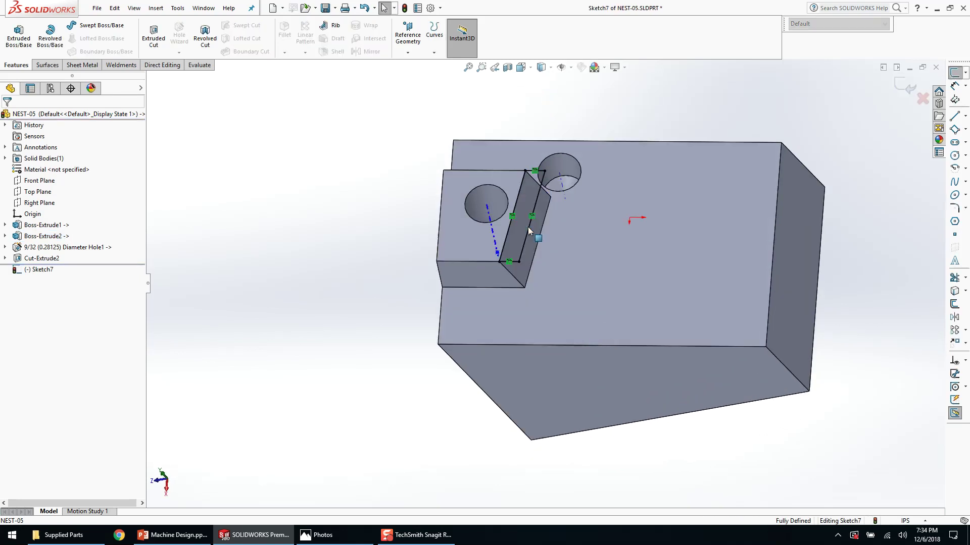
{"action": "left_click", "coordinate": [652, 265]}
{"action": "right_click", "coordinate": [650, 265]}
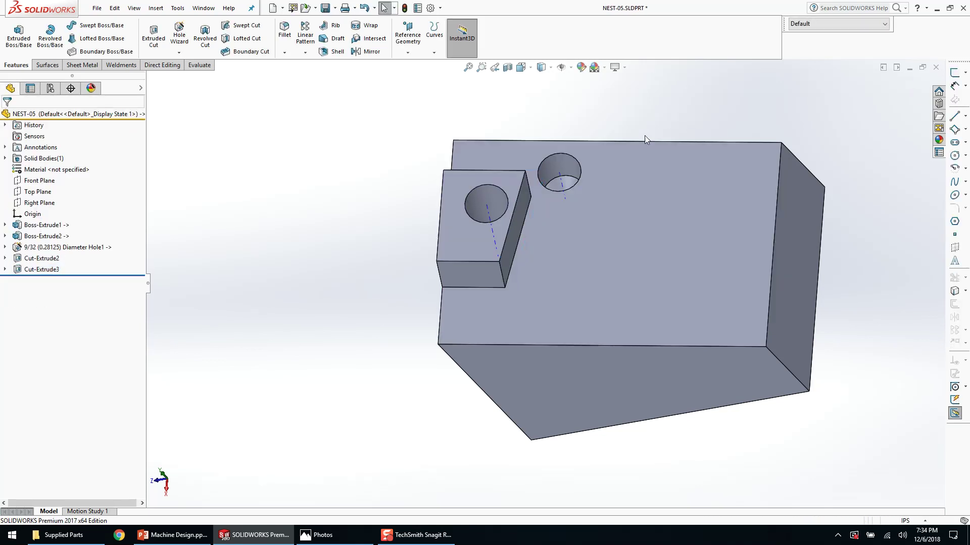
- Examine the trimmed boss outline head-on against the hole axes and the block's edges
{"action": "left_click", "coordinate": [508, 232]}
{"action": "key", "text": "ctrl+8"}
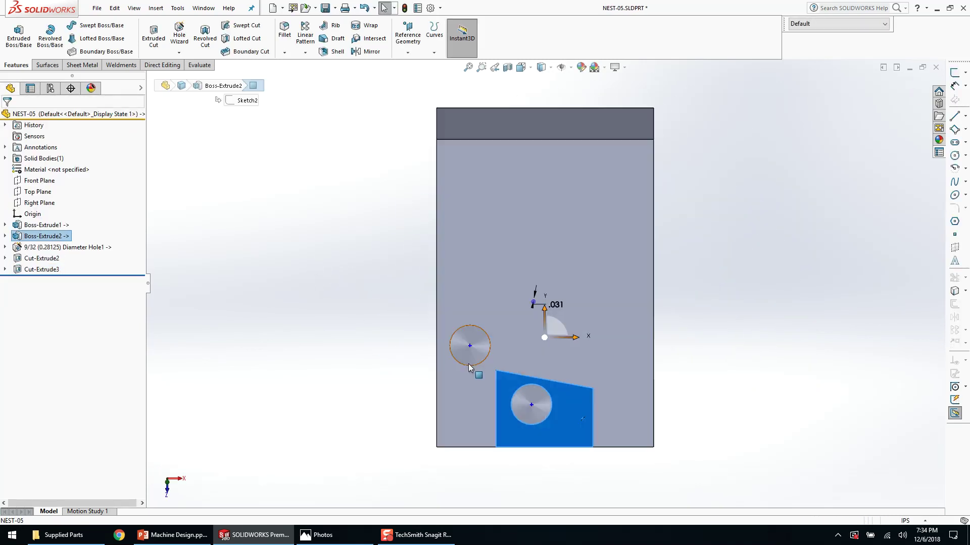
{"action": "key", "text": "alt+Left"}
{"action": "key", "text": "alt+Left"}
{"action": "key", "text": "alt+Left"}
{"action": "key", "text": "alt+Right"}
{"action": "key", "text": "alt+Right"}
{"action": "key", "text": "alt+Right"}
{"action": "key", "text": "alt+Right"}
{"action": "key", "text": "alt+Right"}
{"action": "key", "text": "alt+Right"}
{"action": "key", "text": "alt+Right"}
{"action": "key", "text": "alt+Right"}
{"action": "key", "text": "alt+Right"}
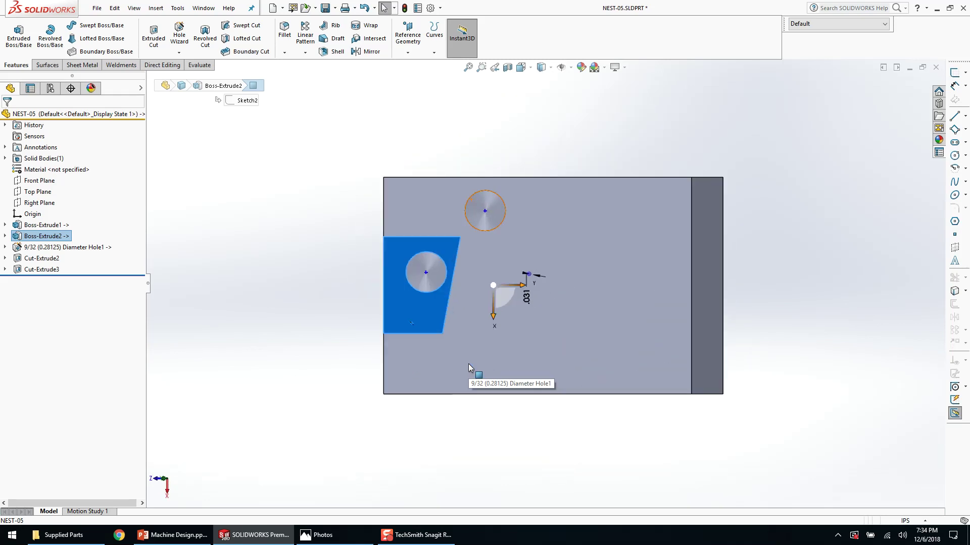
{"action": "left_click", "coordinate": [582, 341]}
{"action": "key", "text": "ctrl+8"}
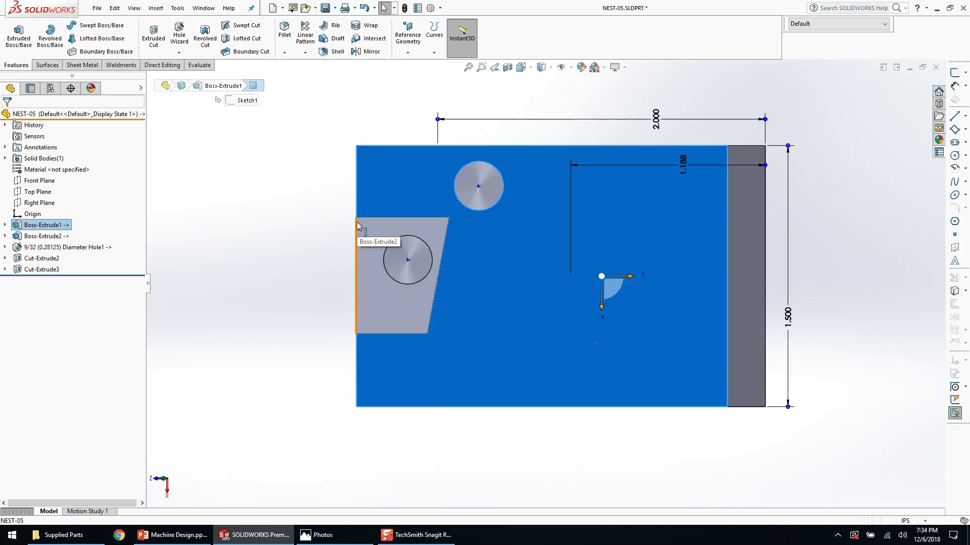
{"action": "left_click", "coordinate": [622, 307]}
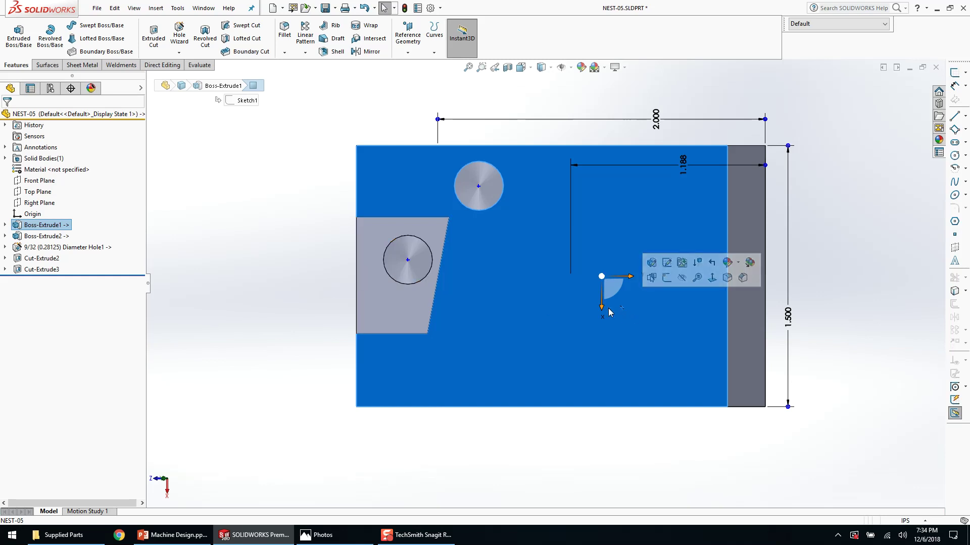
{"action": "left_click", "coordinate": [358, 287]}
{"action": "left_click", "coordinate": [404, 147]}
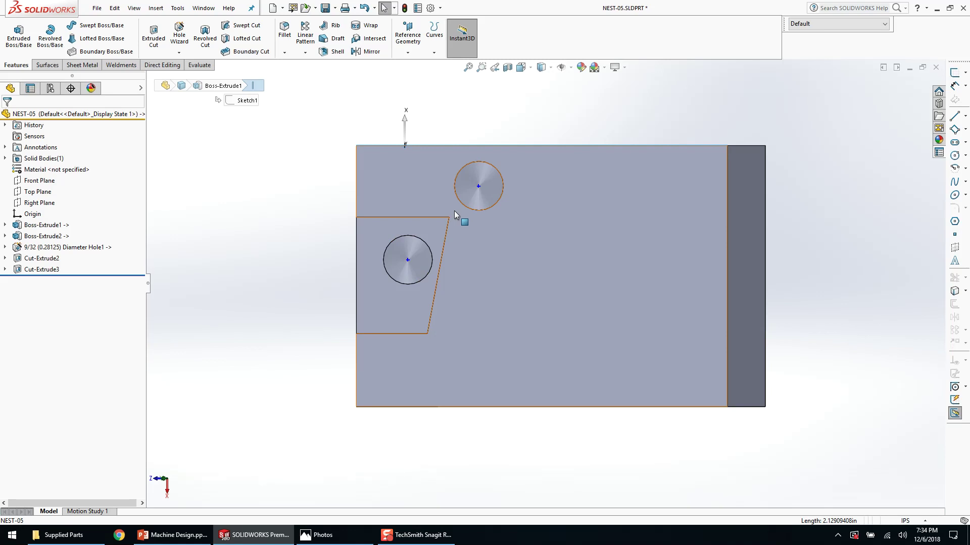
- Hide NEST-05's temporary axes and return to the customer CAD fixture assembly
{"action": "left_click", "coordinate": [216, 281]}
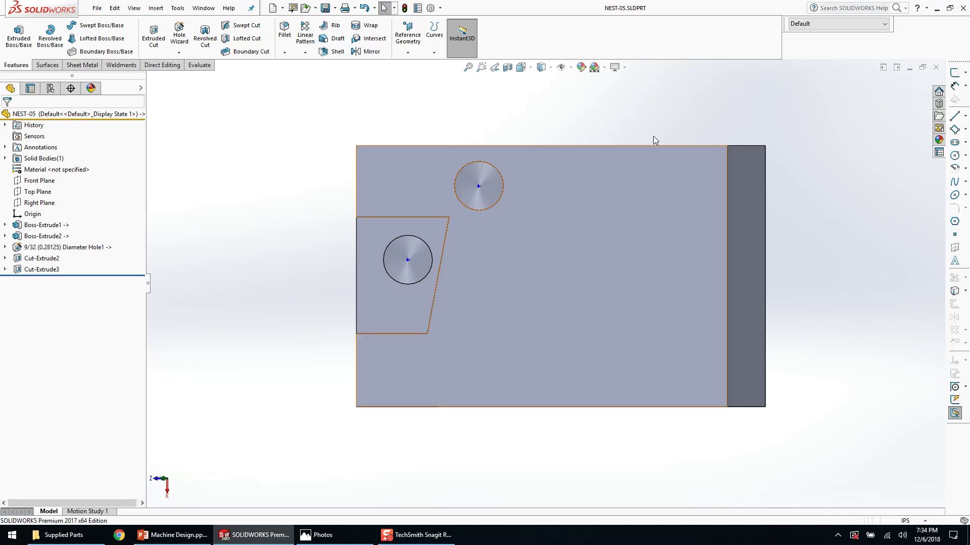
{"action": "left_click", "coordinate": [570, 68]}
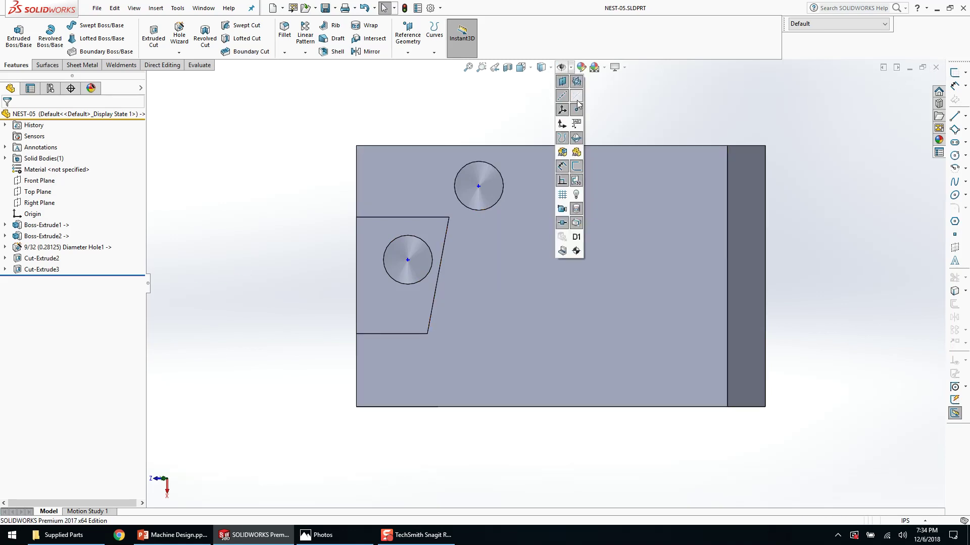
{"action": "key", "text": "Return"}
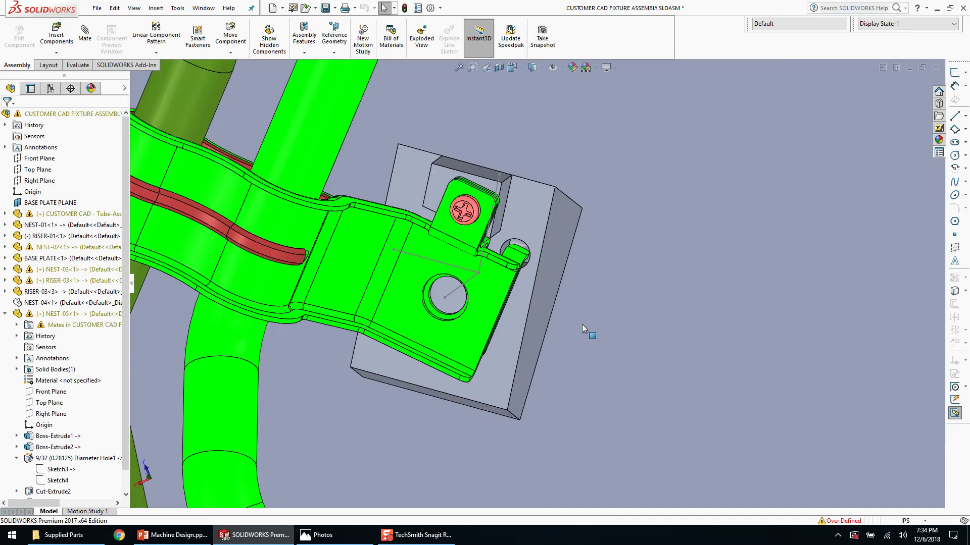
- Edit the raised boss's sketch within the assembly and move its long side line inward toward the bracket tab's edge
{"action": "middle_click_drag", "start_coordinate": [511, 329], "coordinate": [589, 257]}
{"action": "scroll", "coordinate": [589, 257], "scroll_direction": "down", "scroll_amount": 3}
{"action": "middle_click_drag", "start_coordinate": [600, 350], "coordinate": [617, 385]}
{"action": "scroll", "coordinate": [525, 256], "scroll_direction": "down", "scroll_amount": 3}
{"action": "scroll", "coordinate": [488, 257], "scroll_direction": "down", "scroll_amount": 3}
{"action": "left_click", "coordinate": [415, 174]}
{"action": "right_click", "coordinate": [415, 174]}
{"action": "left_click", "coordinate": [441, 149]}
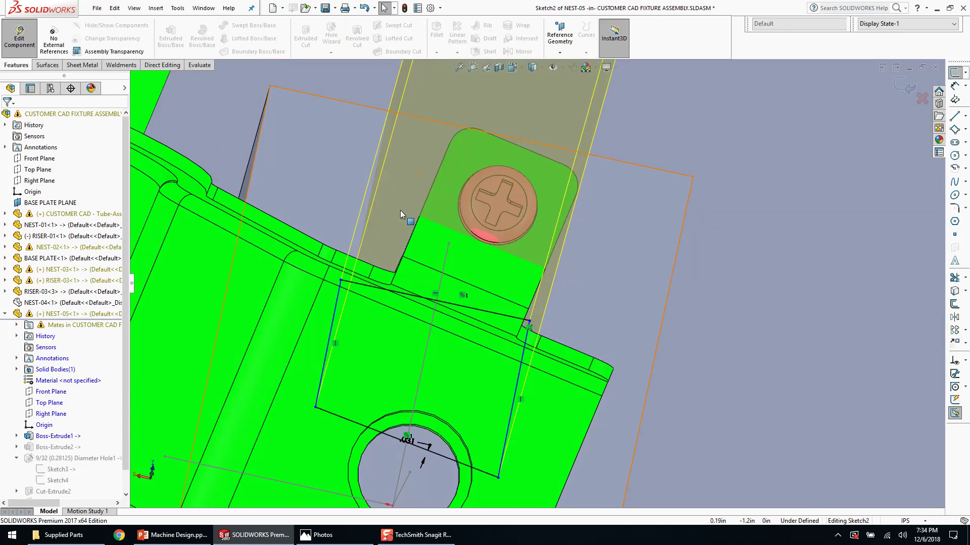
{"action": "left_click", "coordinate": [361, 319]}
{"action": "left_click_drag", "start_coordinate": [360, 317], "coordinate": [381, 324]}
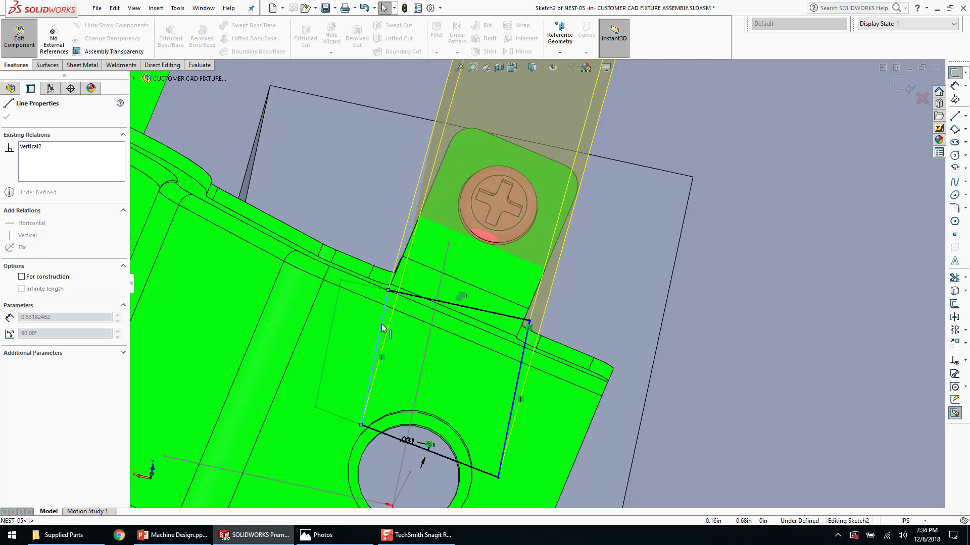
{"action": "left_click", "coordinate": [415, 242]}
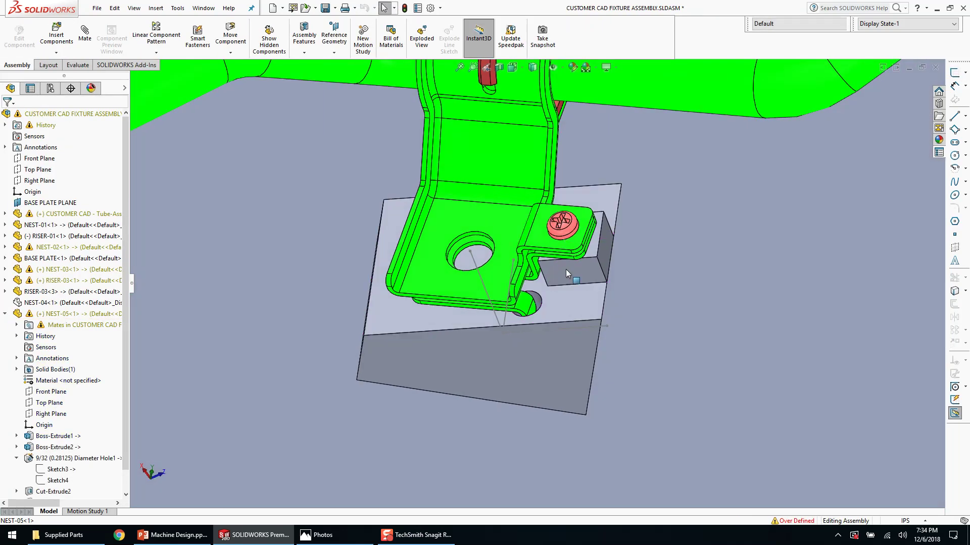
- Open NEST-05 in its own part window and orient it toward the raised boss
{"action": "left_click", "coordinate": [560, 306]}
{"action": "left_click", "coordinate": [589, 262]}
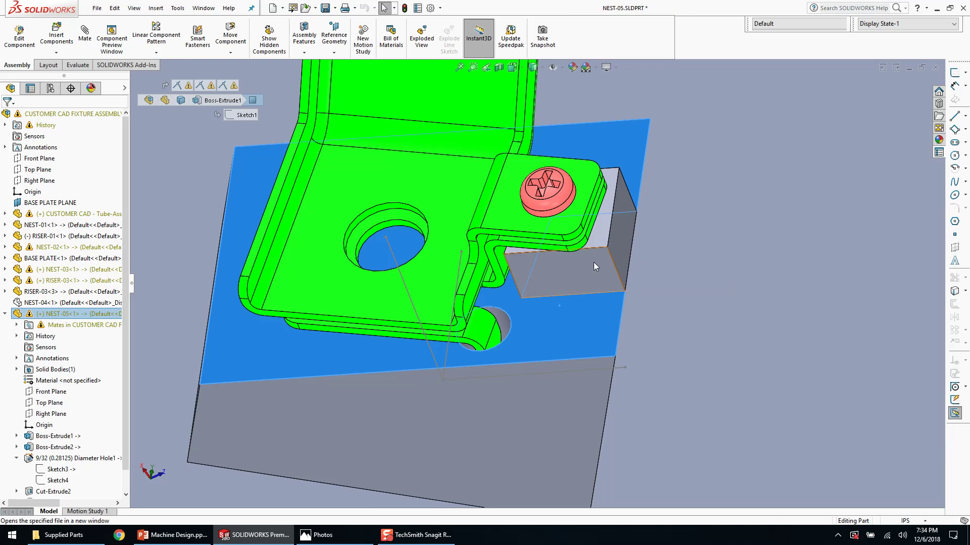
{"action": "middle_click_drag", "start_coordinate": [621, 290], "coordinate": [402, 230]}
- Try to fillet the boss's three base edges on NEST-05 with a 0.125 in radius
{"action": "key", "text": "f"}
{"action": "left_click", "coordinate": [418, 295]}
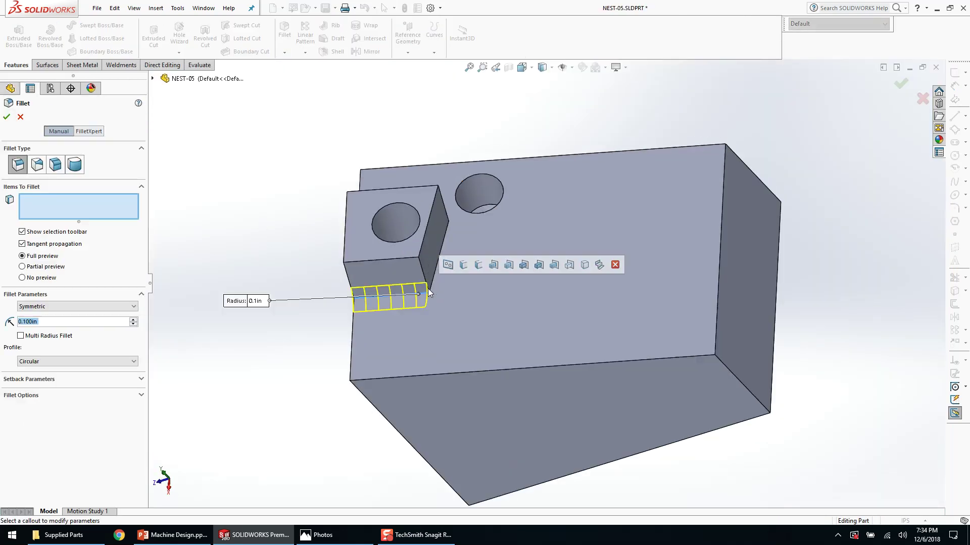
{"action": "left_click", "coordinate": [433, 275]}
{"action": "middle_click_drag", "start_coordinate": [434, 277], "coordinate": [401, 339]}
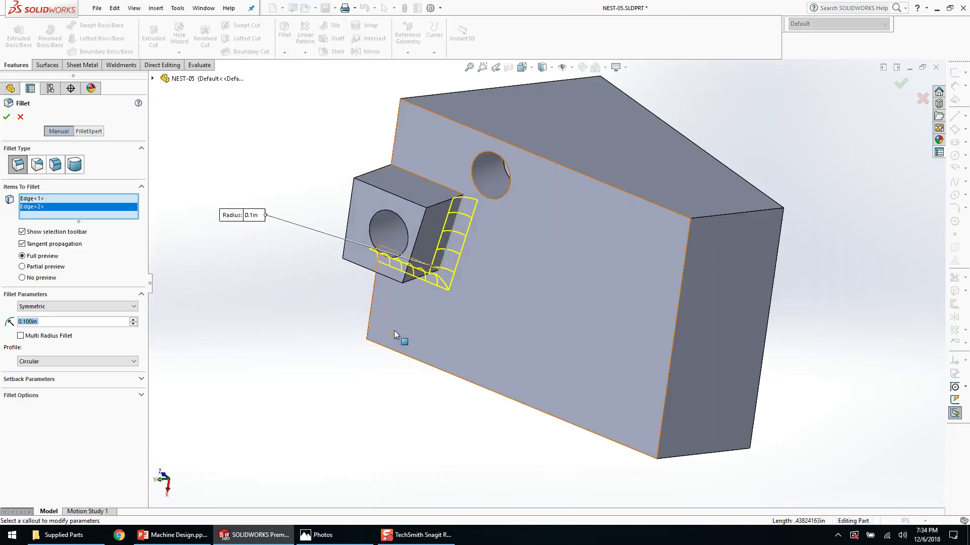
{"action": "left_click", "coordinate": [454, 193]}
{"action": "left_click", "coordinate": [438, 208]}
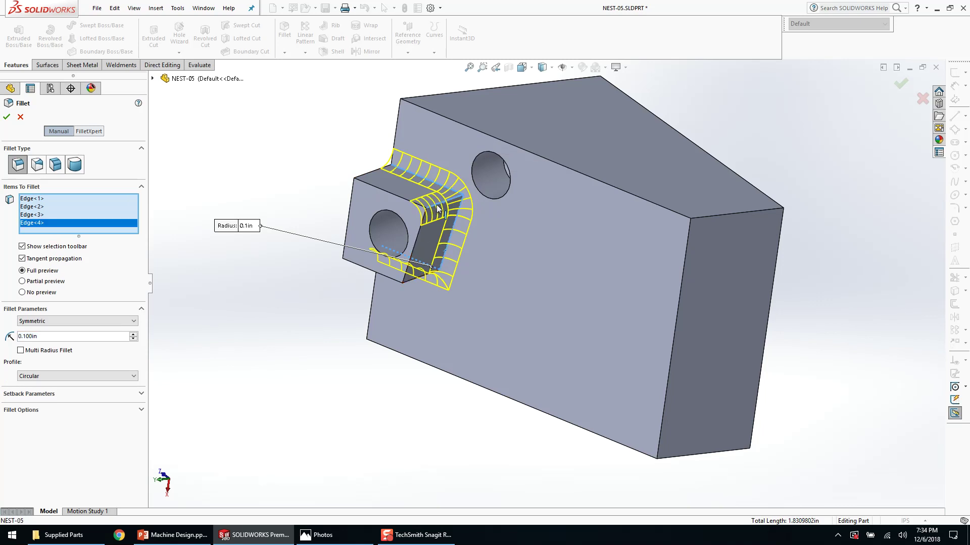
{"action": "left_click", "coordinate": [437, 208]}
{"action": "type", "text": "0.125"}
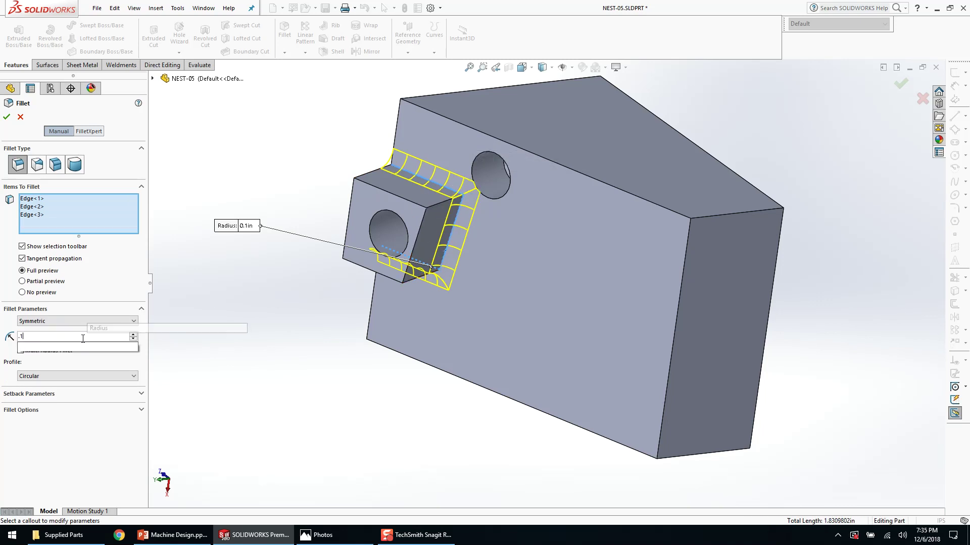
{"action": "key", "text": "Return"}
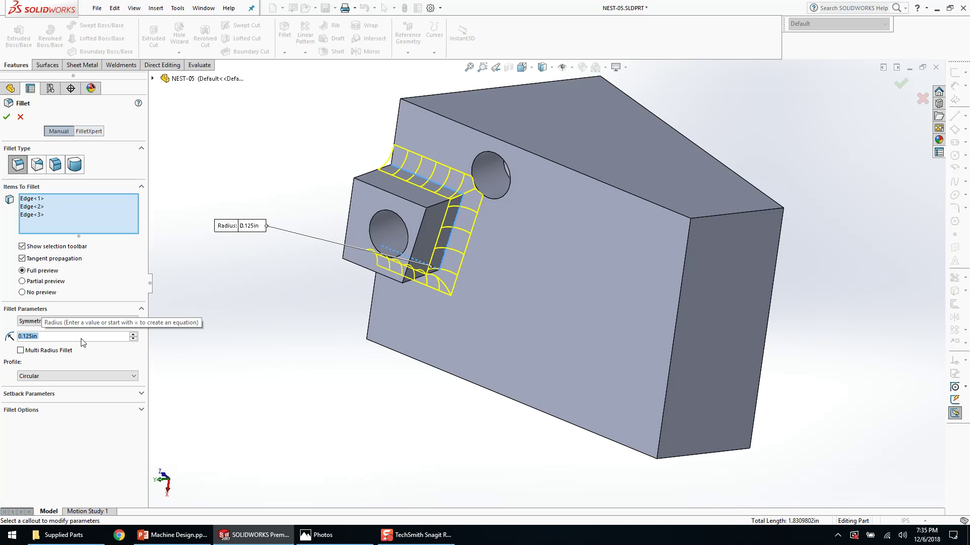
{"action": "right_click", "coordinate": [82, 217]}
{"action": "left_click", "coordinate": [97, 223]}
- Fillet the raised boss's two inner corner edges with a 0.03125 in radius
{"action": "left_click", "coordinate": [421, 278]}
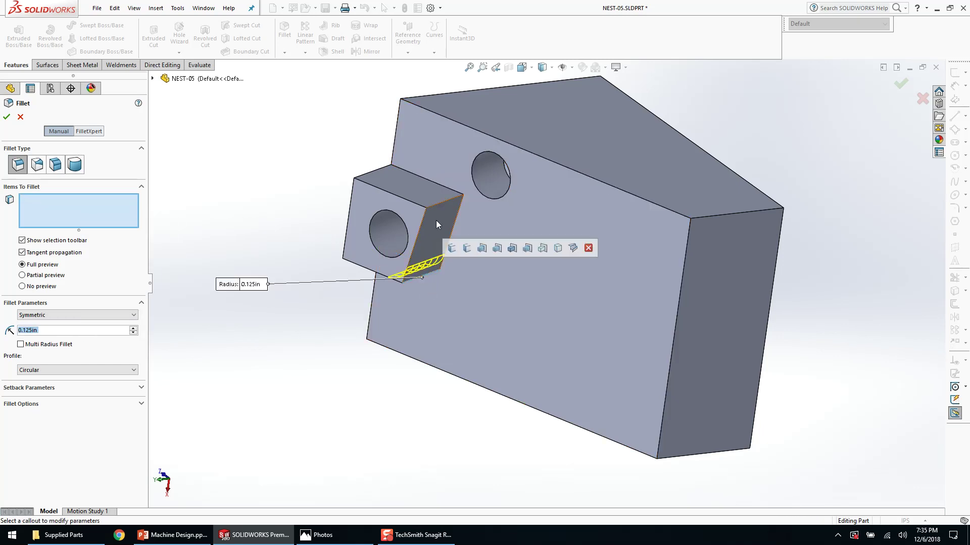
{"action": "left_click", "coordinate": [439, 205]}
{"action": "type", "text": ".0312"}
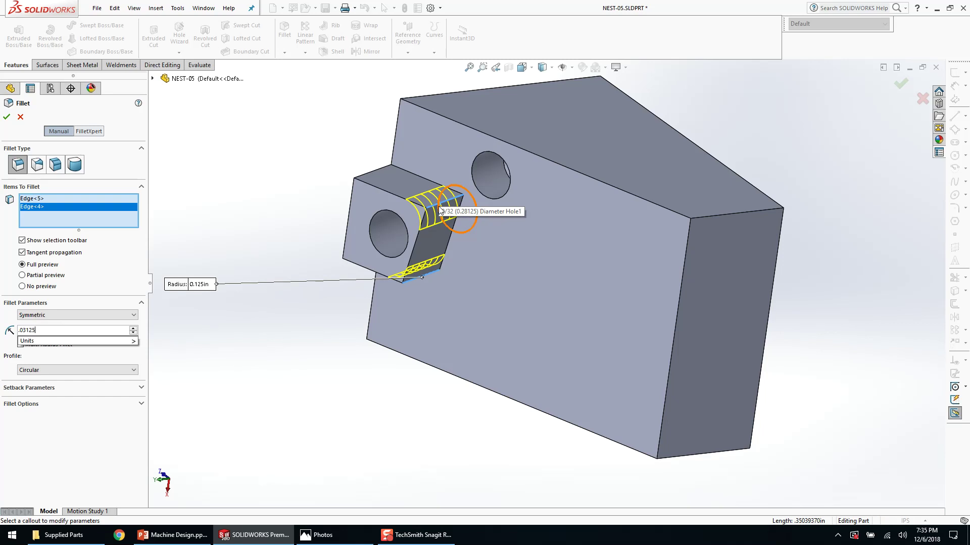
{"action": "type", "text": "5"}
{"action": "key", "text": "Return"}
{"action": "key", "text": "Return"}
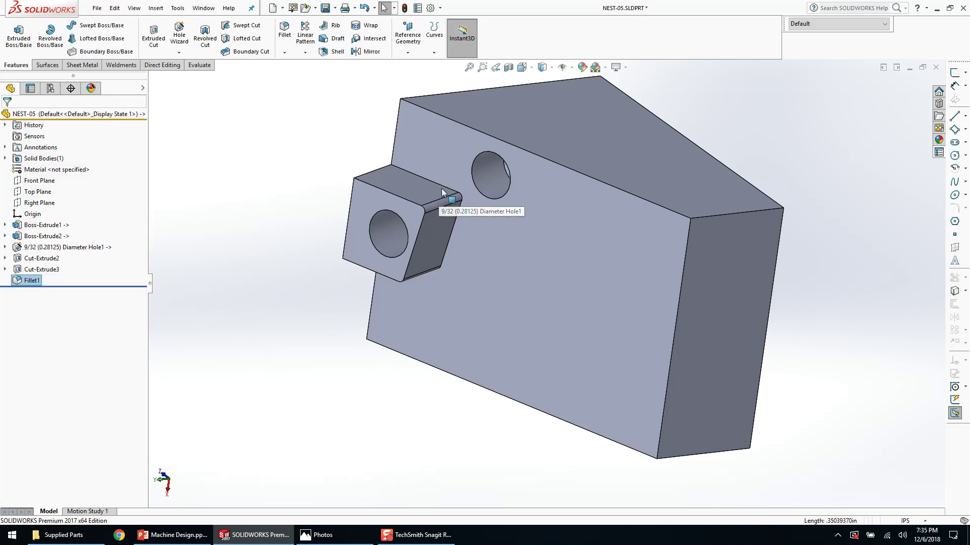
- Fillet the boss's tangent base edges with a 0.125 in radius and return to the fixture assembly
{"action": "key", "text": "Return"}
{"action": "left_click", "coordinate": [443, 188]}
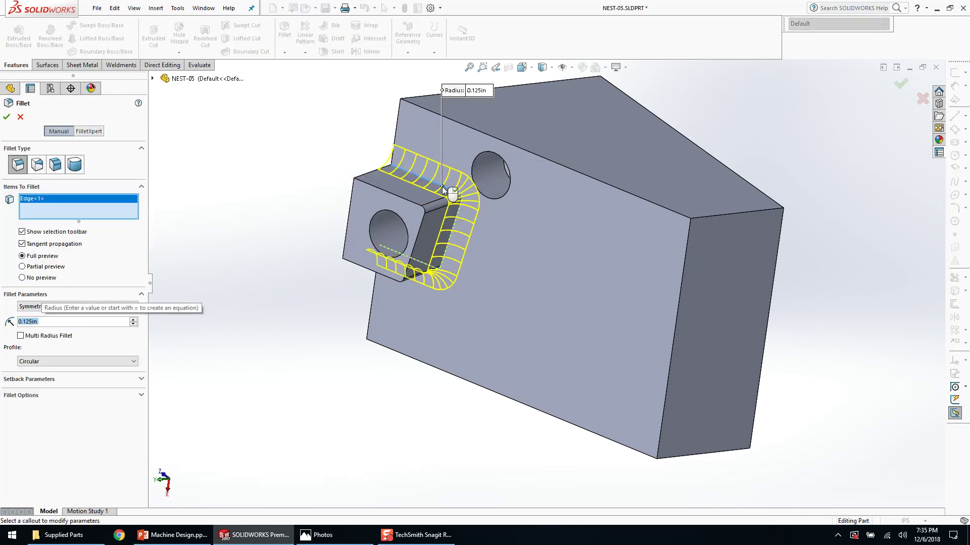
{"action": "key", "text": "Return"}
{"action": "left_click", "coordinate": [935, 69]}
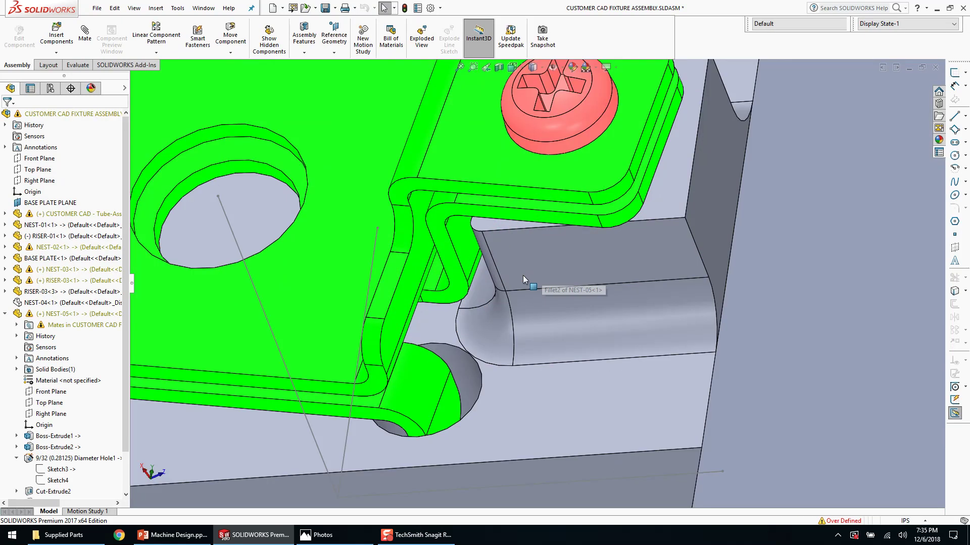
- Examine the filleted boss beneath the bracket tab and check the diameter of the bracket's large hole
{"action": "middle_click_drag", "start_coordinate": [522, 276], "coordinate": [509, 295]}
{"action": "scroll", "coordinate": [520, 227], "scroll_direction": "up", "scroll_amount": 5}
{"action": "scroll", "coordinate": [484, 268], "scroll_direction": "down", "scroll_amount": 5}
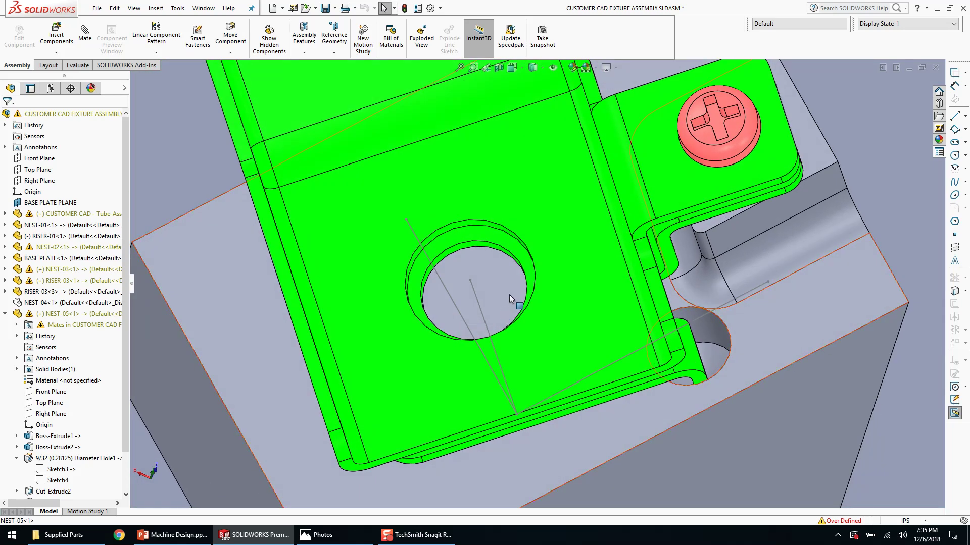
{"action": "left_click", "coordinate": [509, 295]}
{"action": "scroll", "coordinate": [485, 253], "scroll_direction": "down", "scroll_amount": 3}
{"action": "left_click", "coordinate": [485, 246]}
{"action": "scroll", "coordinate": [492, 278], "scroll_direction": "up", "scroll_amount": 5}
{"action": "middle_click_drag", "start_coordinate": [551, 358], "coordinate": [564, 334]}
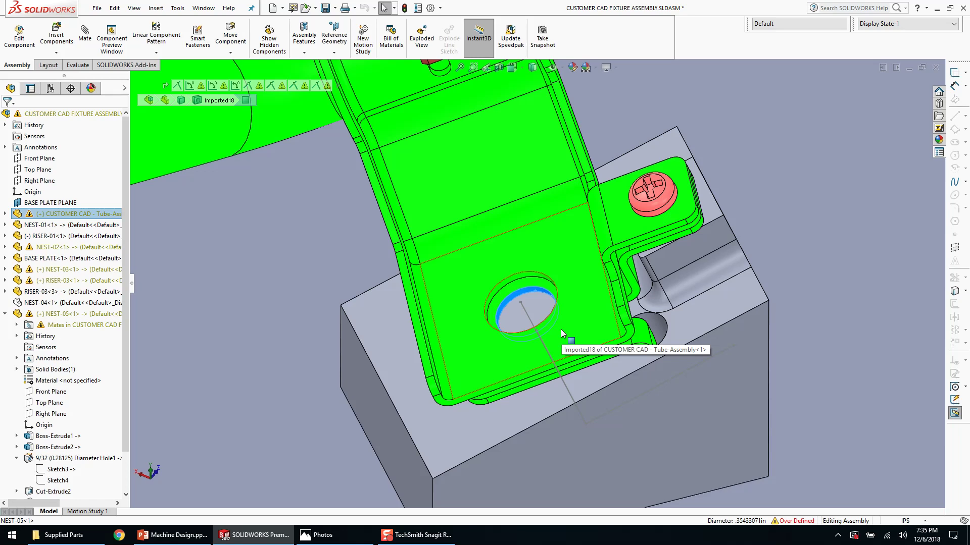
{"action": "scroll", "coordinate": [560, 330], "scroll_direction": "down", "scroll_amount": 3}
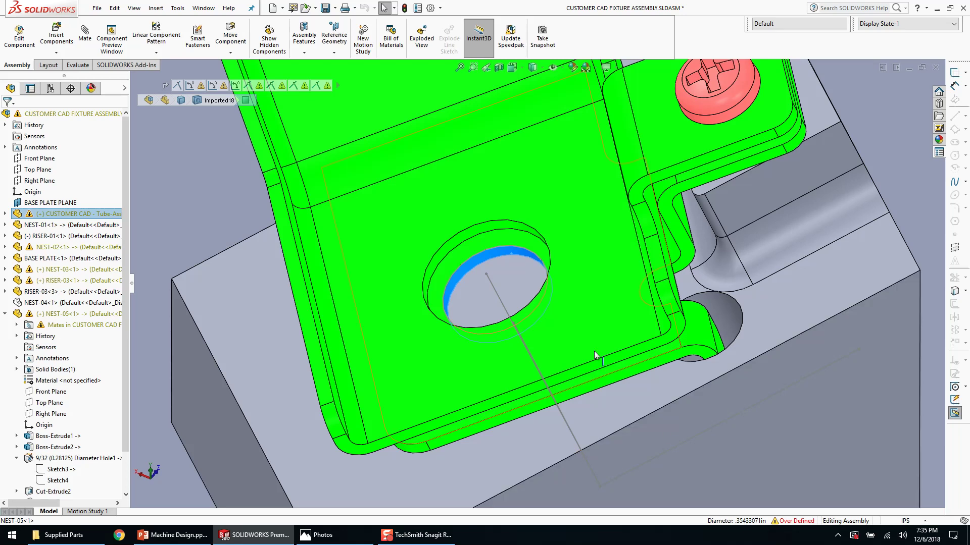
- Edit NEST-05 in the assembly and specify an ANSI Metric dowel hole, size Ø8.0, Press fit, Through All, on its upper face
{"action": "left_click", "coordinate": [519, 286]}
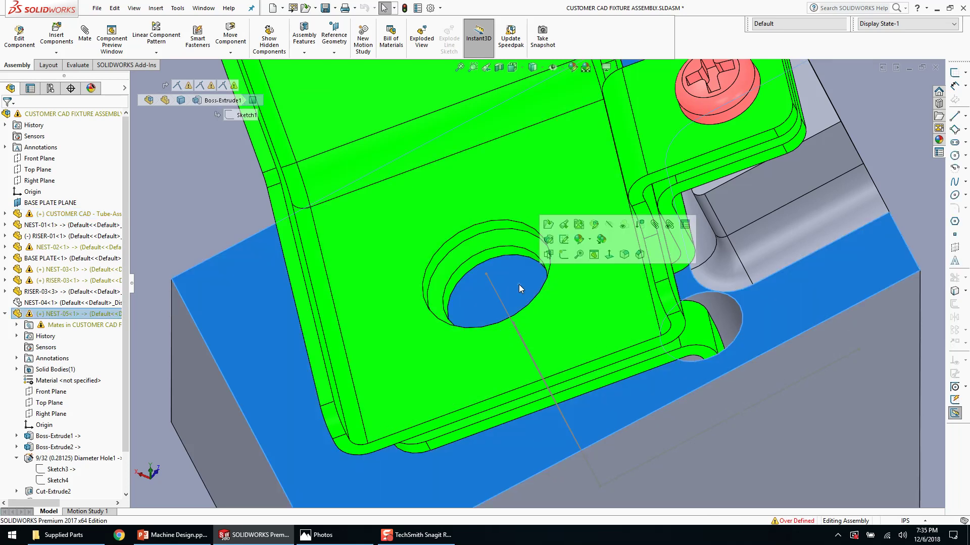
{"action": "left_click", "coordinate": [564, 224]}
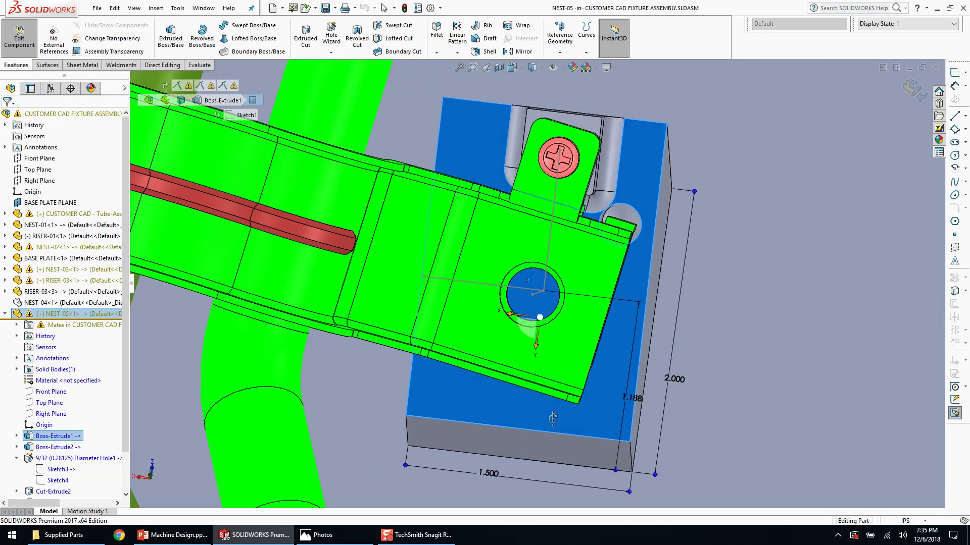
{"action": "scroll", "coordinate": [565, 313], "scroll_direction": "down", "scroll_amount": 3}
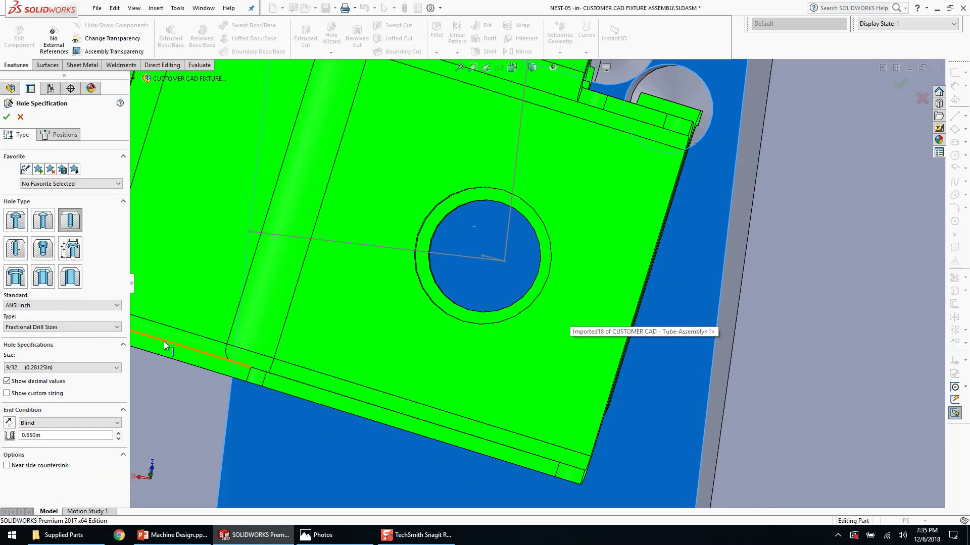
{"action": "left_click", "coordinate": [61, 305]}
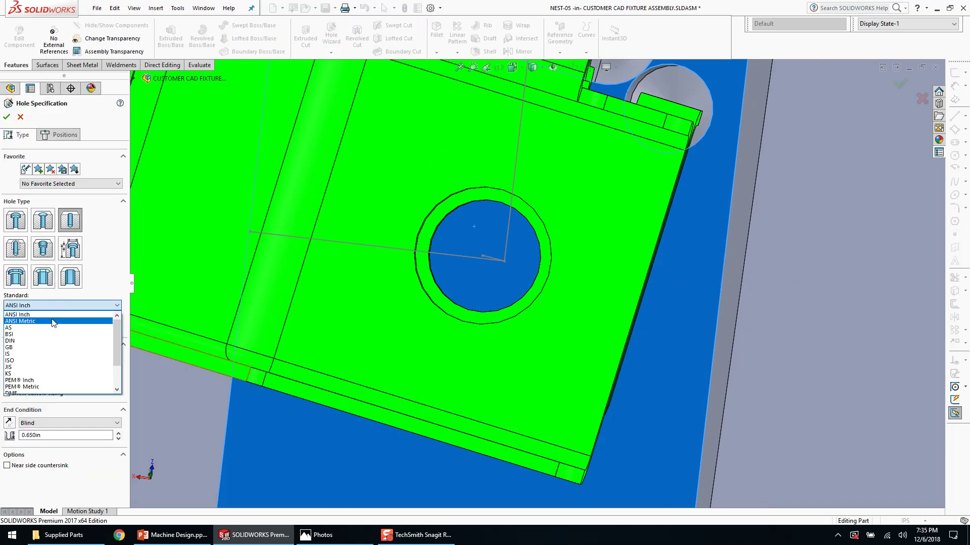
{"action": "left_click", "coordinate": [46, 320]}
{"action": "left_click", "coordinate": [45, 367]}
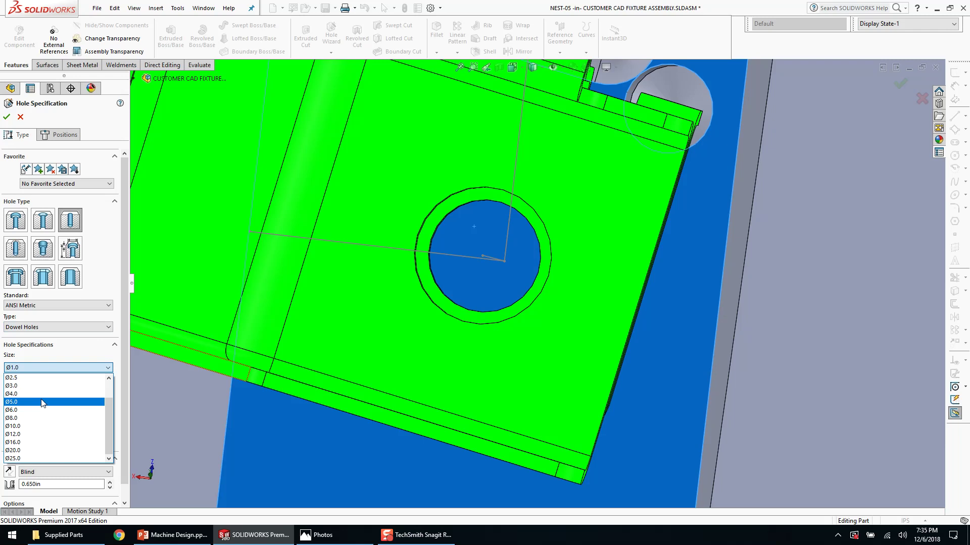
{"action": "left_click", "coordinate": [35, 418]}
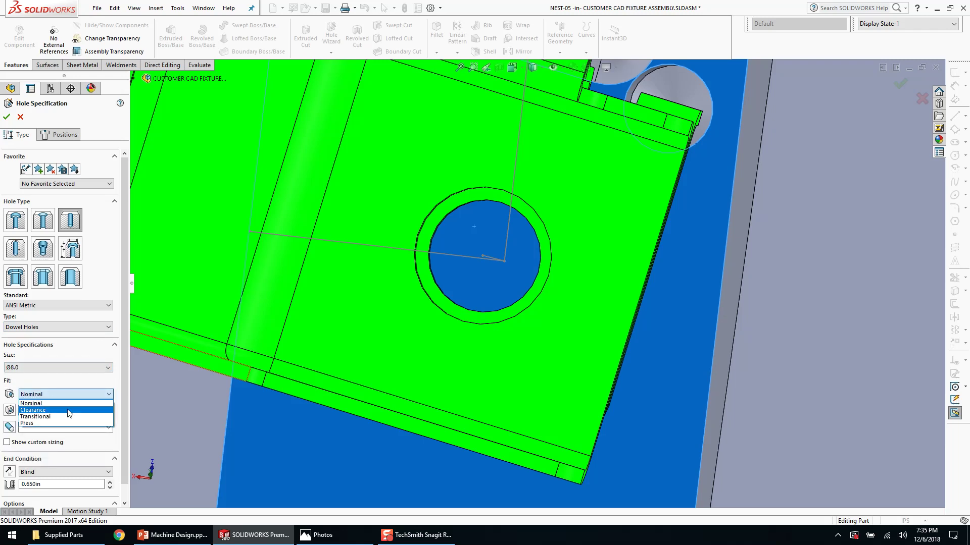
{"action": "left_click", "coordinate": [68, 423]}
{"action": "left_click", "coordinate": [53, 472]}
{"action": "left_click", "coordinate": [51, 485]}
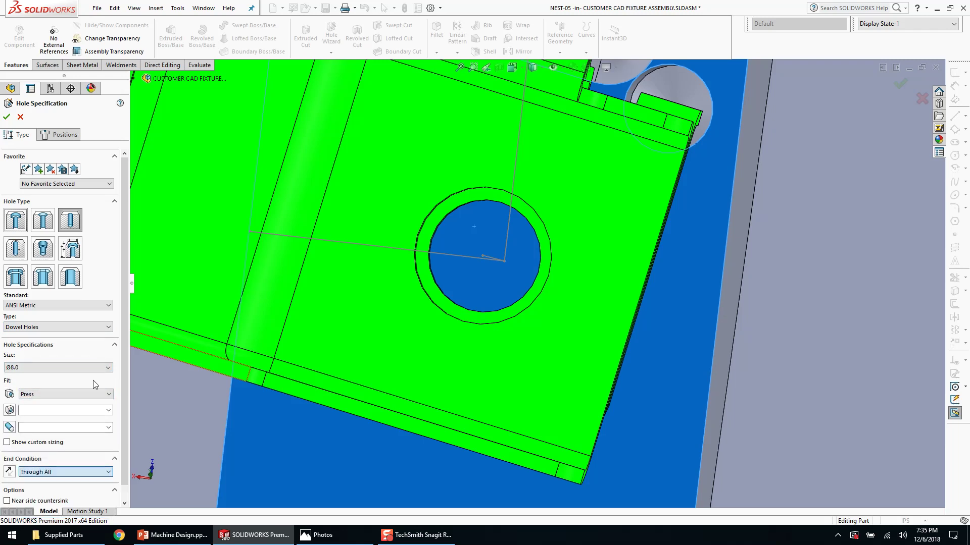
- Position the dowel hole on NEST-05 at the centre of the bracket's large hole and finish it
{"action": "left_click", "coordinate": [62, 137]}
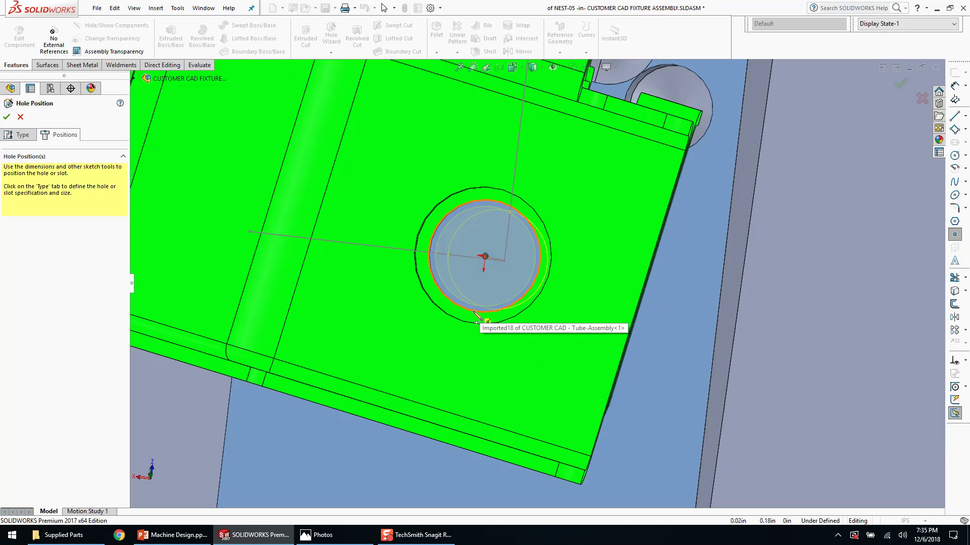
{"action": "left_click", "coordinate": [485, 255]}
{"action": "key", "text": "Return"}
- Return to the full assembly, collapse the feature tree, and examine the tube run from NEST-05 around to the NEST-04 block
{"action": "middle_click_drag", "start_coordinate": [492, 271], "coordinate": [546, 175]}
{"action": "scroll", "coordinate": [518, 283], "scroll_direction": "up", "scroll_amount": 5}
{"action": "scroll", "coordinate": [548, 212], "scroll_direction": "up", "scroll_amount": 5}
{"action": "scroll", "coordinate": [526, 287], "scroll_direction": "down", "scroll_amount": 3}
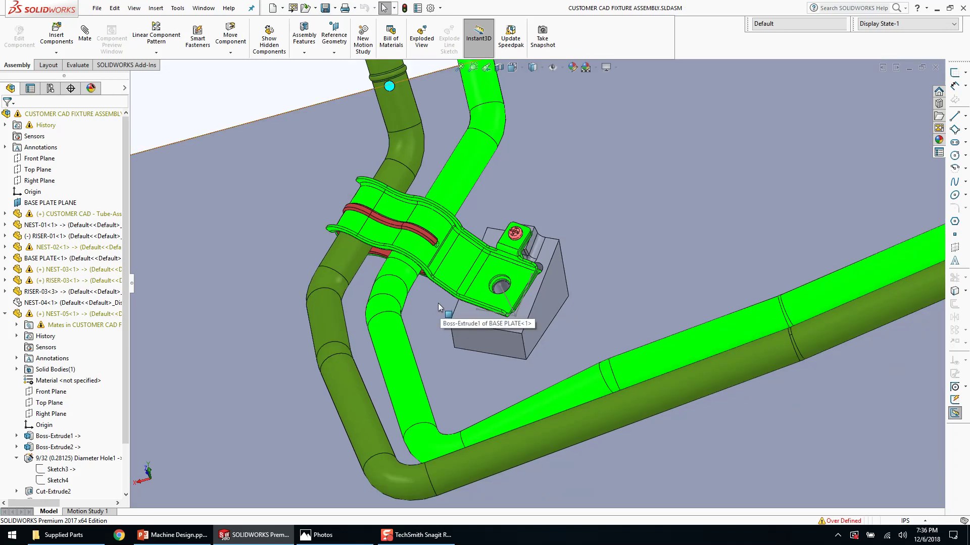
{"action": "scroll", "coordinate": [439, 304], "scroll_direction": "up", "scroll_amount": 3}
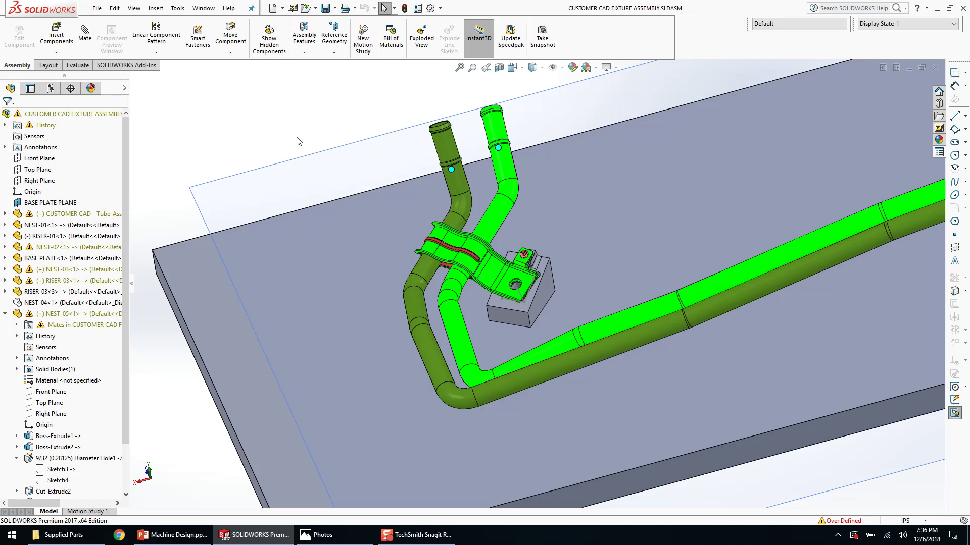
{"action": "key", "text": "shift+c"}
{"action": "scroll", "coordinate": [509, 289], "scroll_direction": "down", "scroll_amount": 2}
{"action": "middle_click_drag", "start_coordinate": [549, 251], "coordinate": [620, 246]}
{"action": "scroll", "coordinate": [620, 246], "scroll_direction": "up", "scroll_amount": 4}
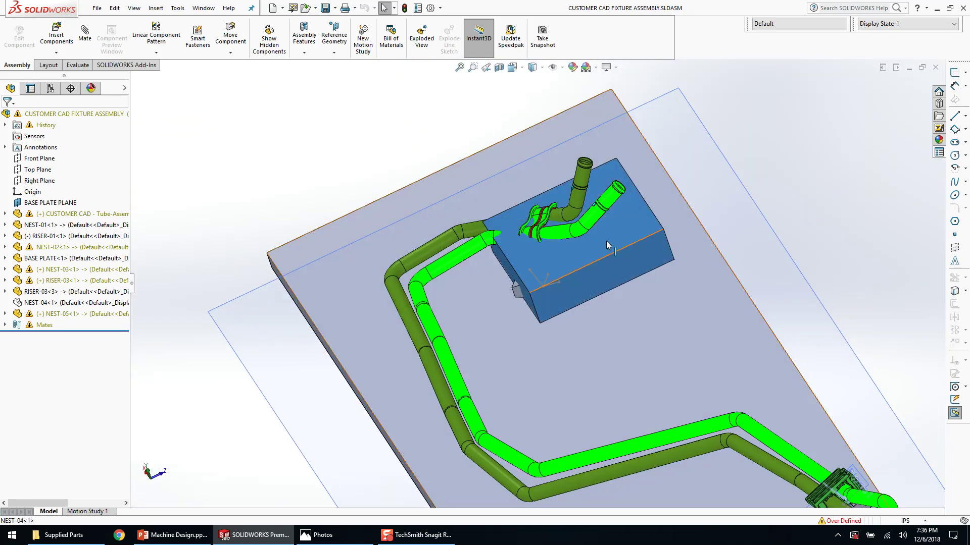
{"action": "left_click", "coordinate": [606, 241]}
{"action": "left_click", "coordinate": [651, 195]}
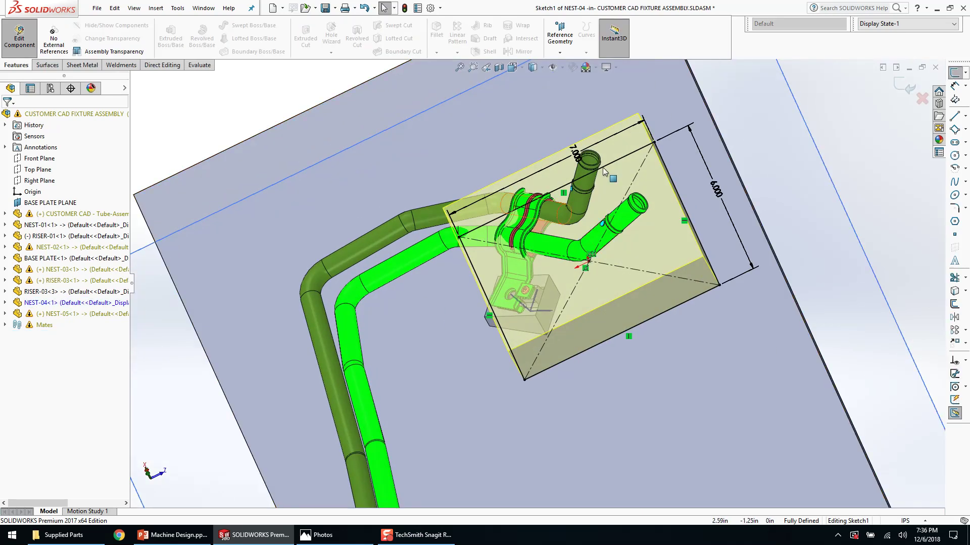
{"action": "left_click", "coordinate": [571, 146]}
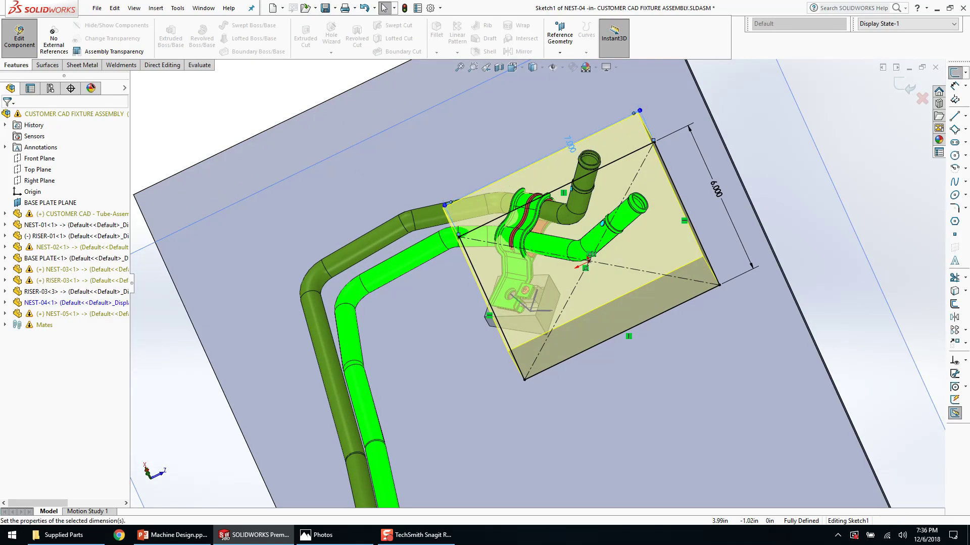
{"action": "left_click", "coordinate": [19, 38]}
- Set the NEST-04 block's length along the tube ends to 5 in and rebuild the assembly
{"action": "left_click", "coordinate": [615, 248]}
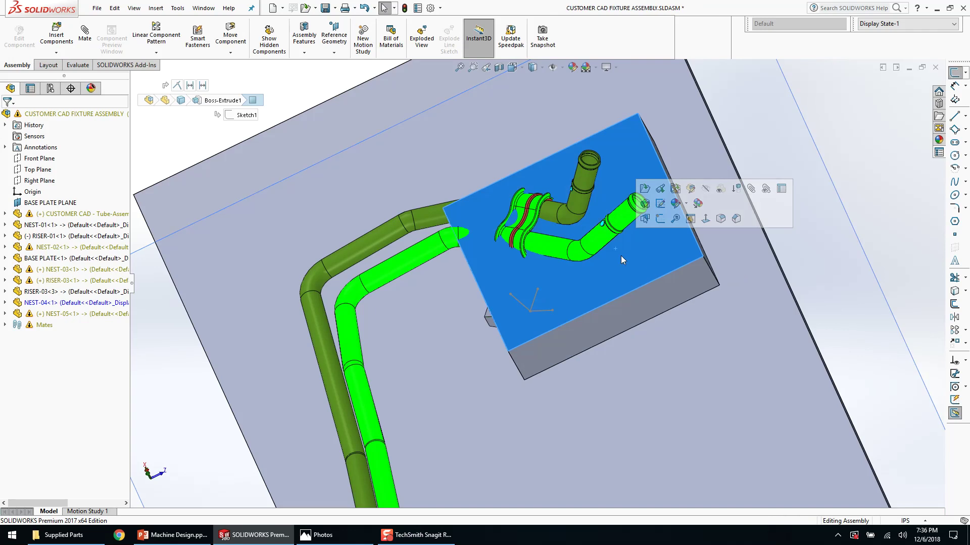
{"action": "double_click", "coordinate": [608, 244]}
{"action": "double_click", "coordinate": [551, 138]}
{"action": "type", "text": "5"}
{"action": "key", "text": "Return"}
{"action": "key", "text": "ctrl+b"}
- Check the NEST-04 block against the bracket and reduce its length along the tube ends to 4.5 in
{"action": "scroll", "coordinate": [581, 178], "scroll_direction": "down", "scroll_amount": 3}
{"action": "middle_click_drag", "start_coordinate": [574, 225], "coordinate": [568, 356]}
{"action": "double_click", "coordinate": [578, 340]}
{"action": "scroll", "coordinate": [622, 240], "scroll_direction": "up", "scroll_amount": 2}
{"action": "scroll", "coordinate": [618, 241], "scroll_direction": "down", "scroll_amount": 2}
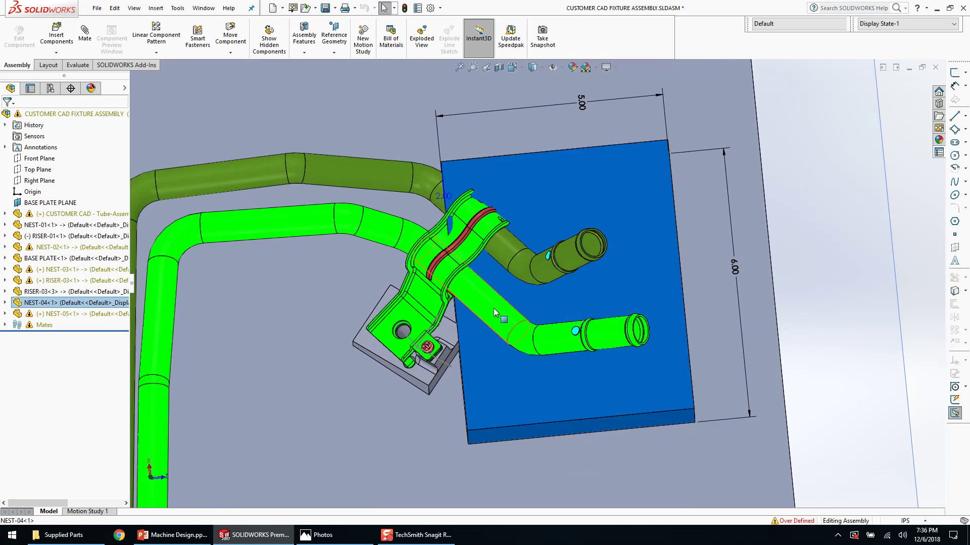
{"action": "left_click", "coordinate": [582, 111]}
{"action": "double_click", "coordinate": [558, 115]}
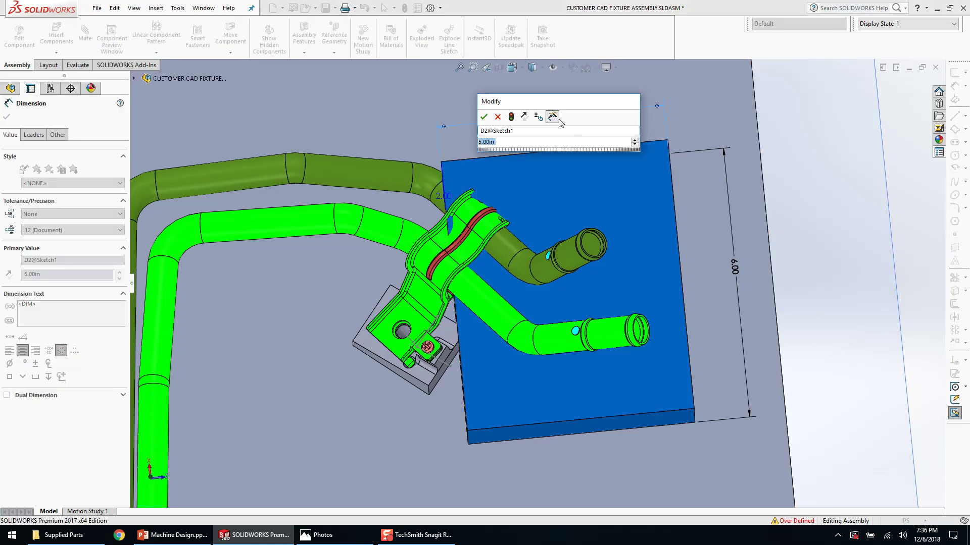
{"action": "type", "text": "4.5"}
{"action": "key", "text": "Return"}
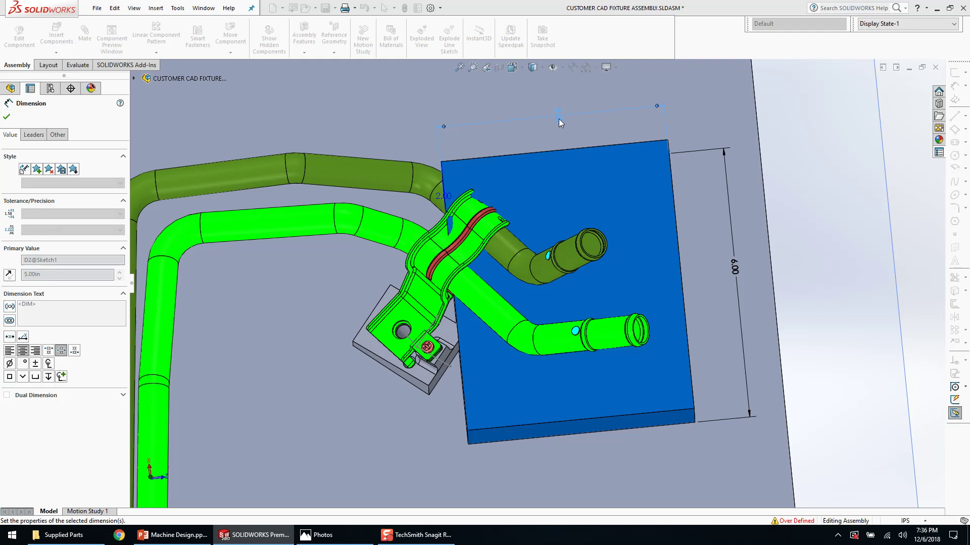
- Remove one of the distance mates locating the NEST-04 block on the base plate
{"action": "scroll", "coordinate": [535, 319], "scroll_direction": "down", "scroll_amount": 1}
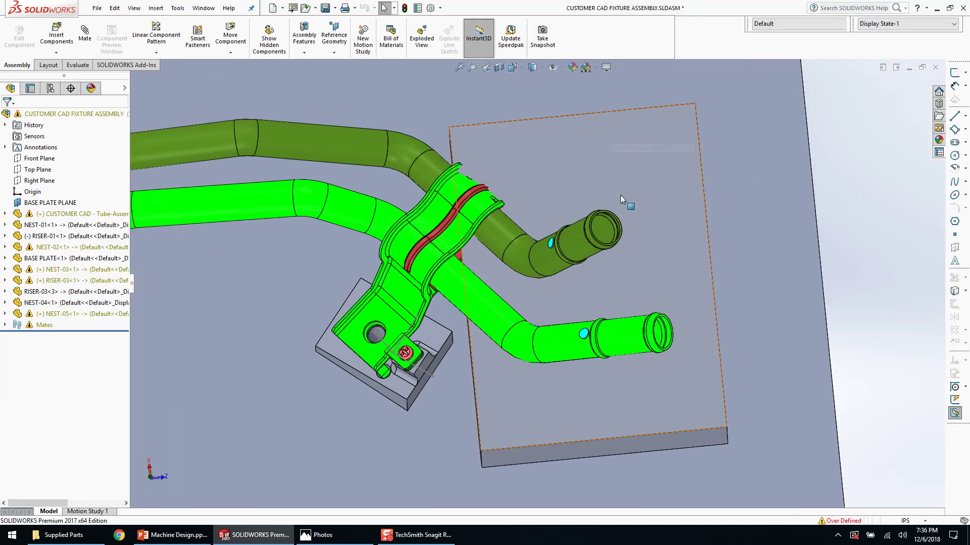
{"action": "middle_click_drag", "start_coordinate": [573, 311], "coordinate": [667, 259]}
{"action": "left_click", "coordinate": [635, 347]}
{"action": "scroll", "coordinate": [634, 343], "scroll_direction": "up", "scroll_amount": 3}
{"action": "middle_click_drag", "start_coordinate": [634, 343], "coordinate": [613, 345]}
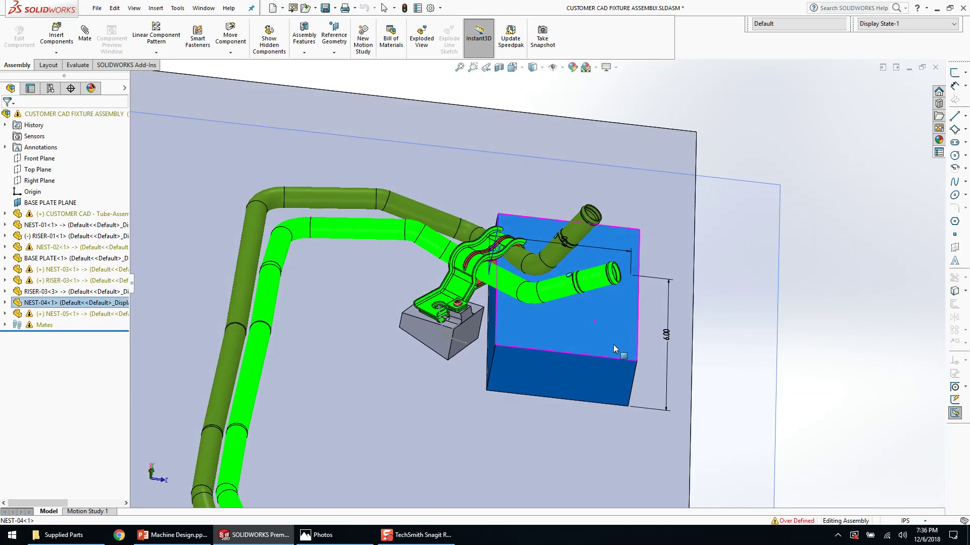
{"action": "left_click", "coordinate": [493, 321]}
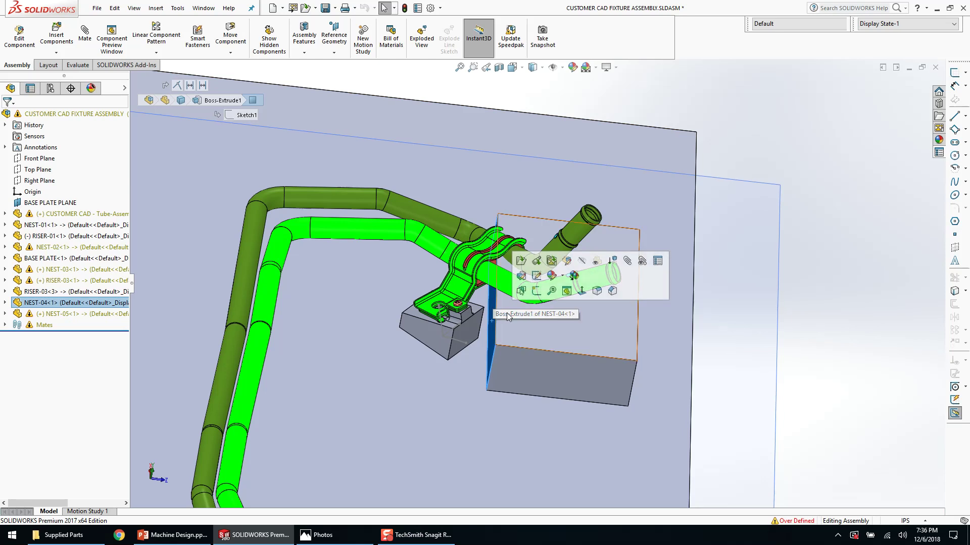
{"action": "left_click", "coordinate": [601, 338]}
{"action": "middle_click_drag", "start_coordinate": [601, 338], "coordinate": [682, 356]}
{"action": "left_click", "coordinate": [688, 359]}
{"action": "left_click", "coordinate": [584, 330]}
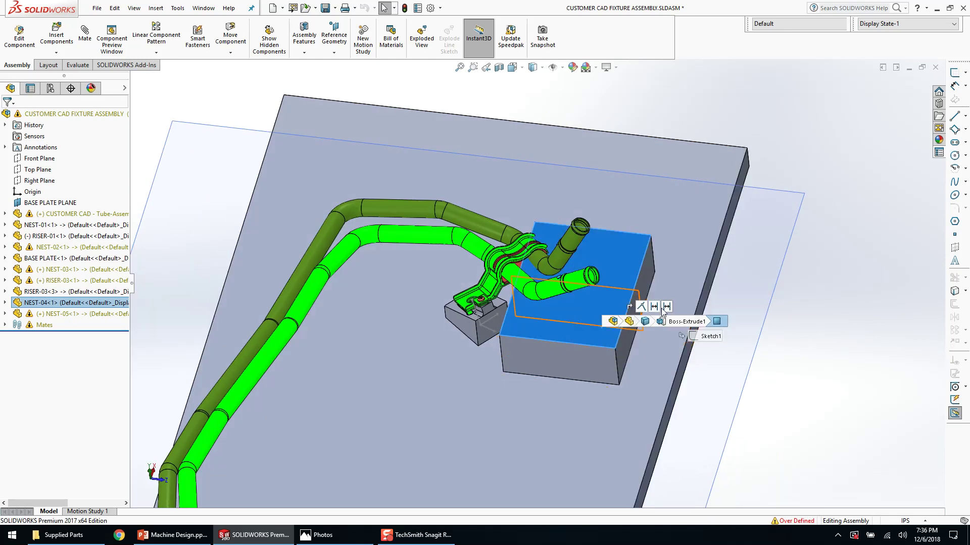
{"action": "right_click", "coordinate": [656, 309]}
{"action": "left_click", "coordinate": [688, 403]}
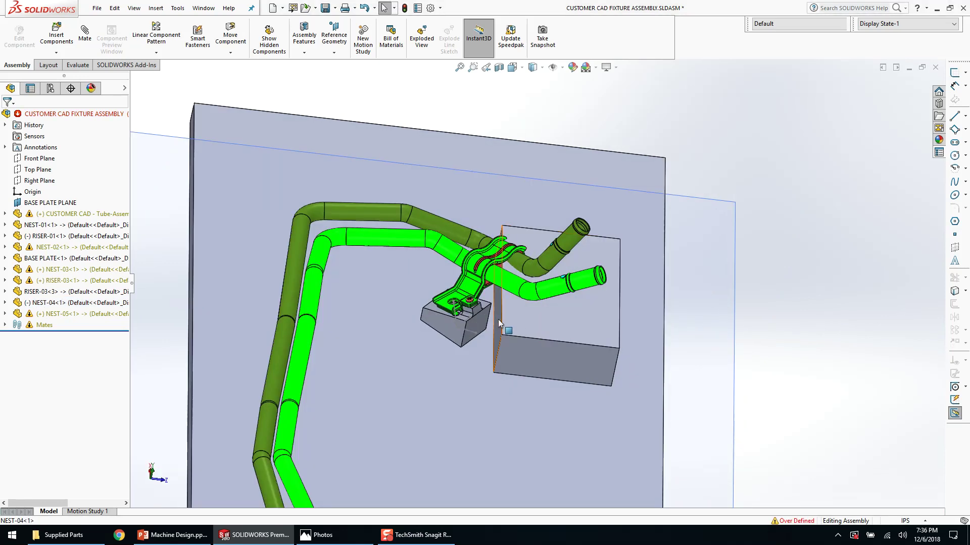
- Mate the NEST-04 block's bracket-side face to the base plate's long side face with a distance mate
{"action": "left_click", "coordinate": [497, 319]}
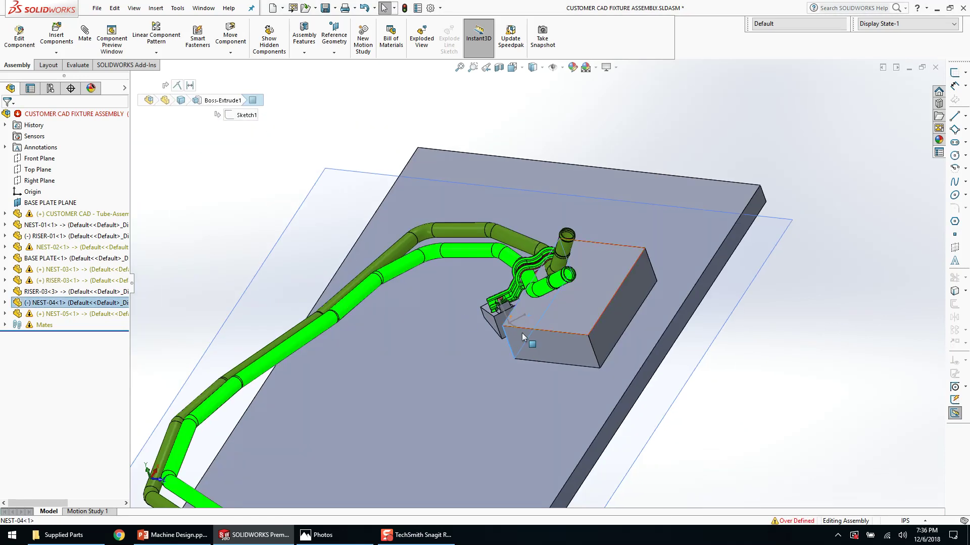
{"action": "left_click", "coordinate": [656, 356], "text": "ctrl"}
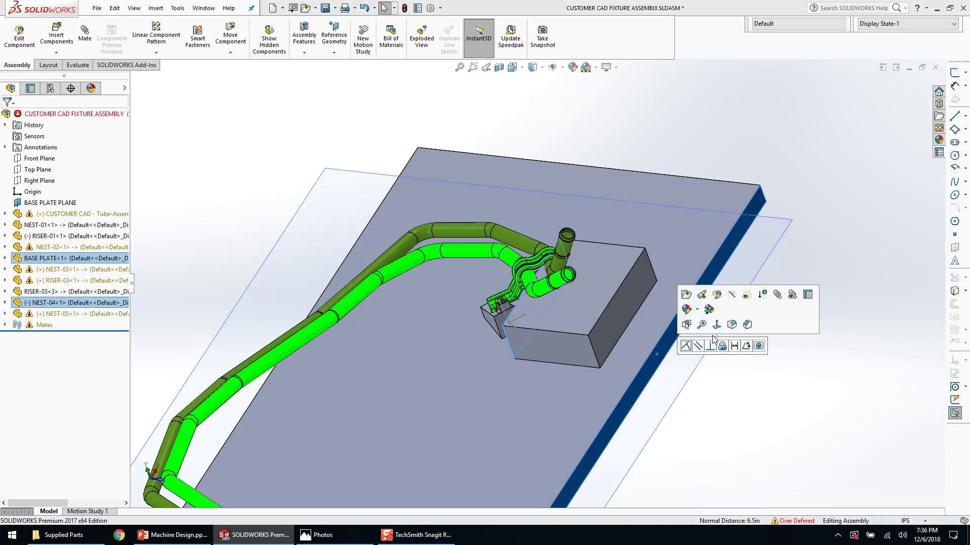
{"action": "left_click", "coordinate": [773, 346]}
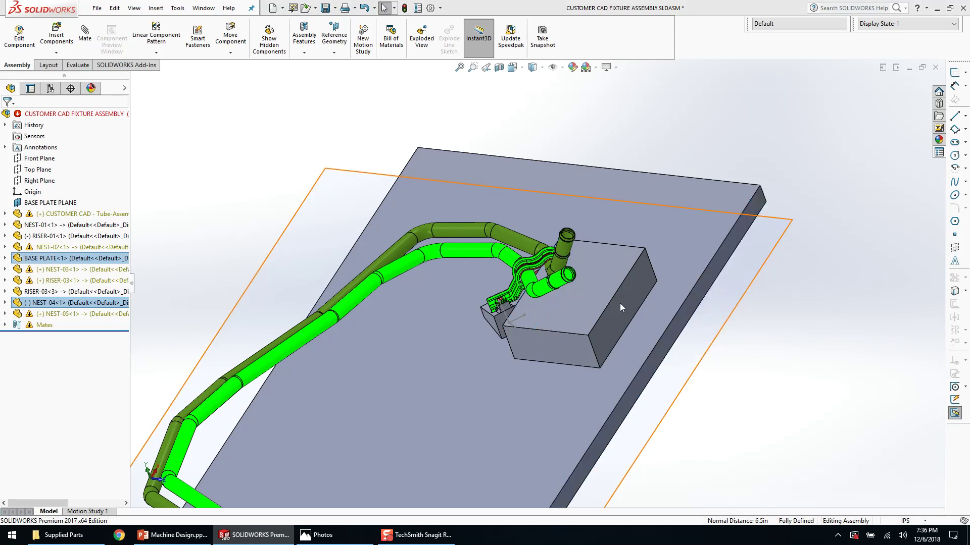
- Set the NEST-04 block's dimension along the tube ends to 4 in and check it against the bracket
{"action": "scroll", "coordinate": [611, 298], "scroll_direction": "down", "scroll_amount": 5}
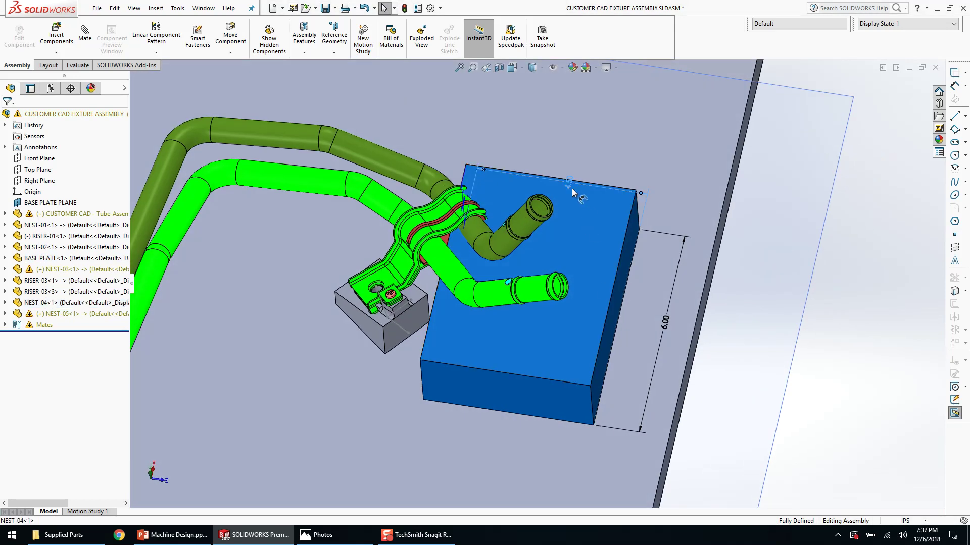
{"action": "double_click", "coordinate": [569, 182]}
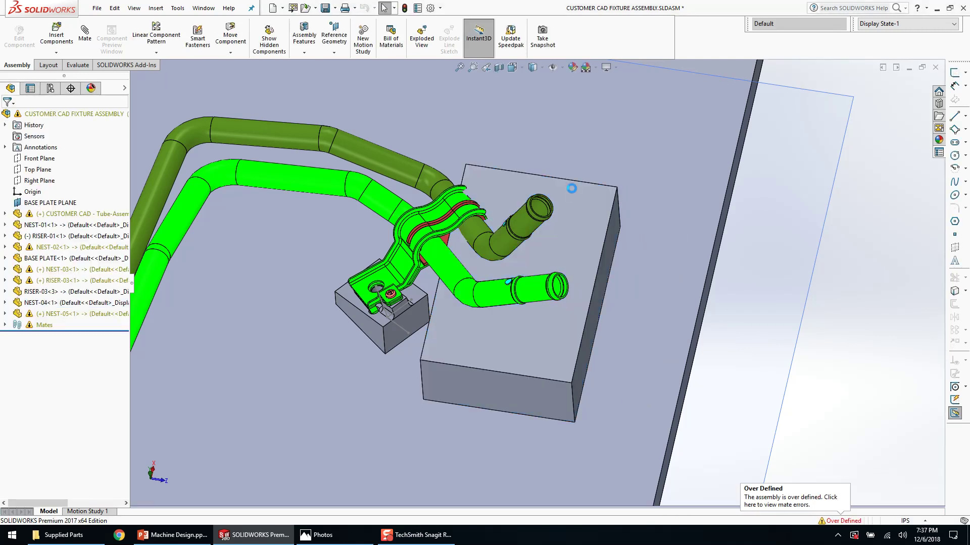
{"action": "scroll", "coordinate": [587, 217], "scroll_direction": "down", "scroll_amount": 3}
{"action": "middle_click_drag", "start_coordinate": [579, 229], "coordinate": [582, 301]}
{"action": "scroll", "coordinate": [581, 301], "scroll_direction": "up", "scroll_amount": 3}
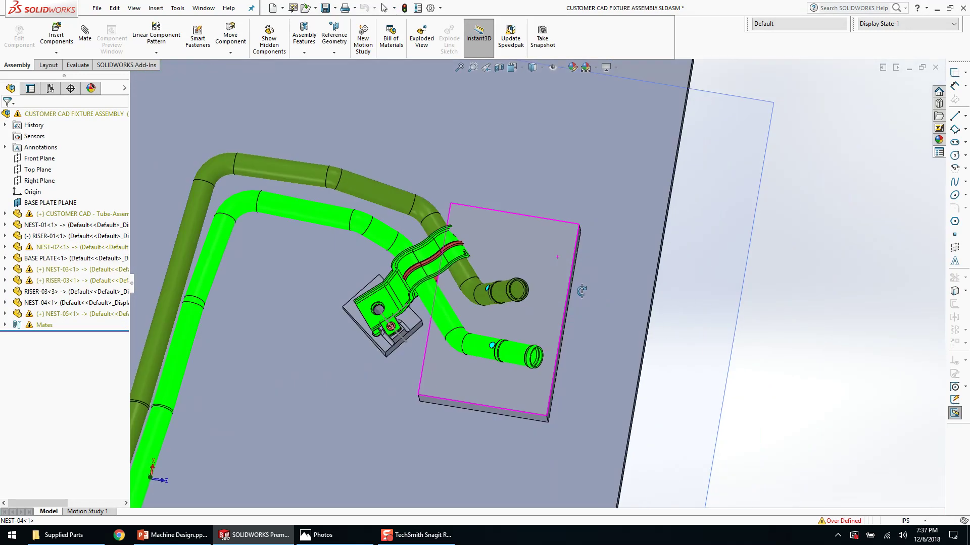
- Show the NEST-04 block's dimensions and examine its fit around the tube ends and its position on the base plate
{"action": "left_click", "coordinate": [532, 334]}
{"action": "scroll", "coordinate": [532, 336], "scroll_direction": "down", "scroll_amount": 3}
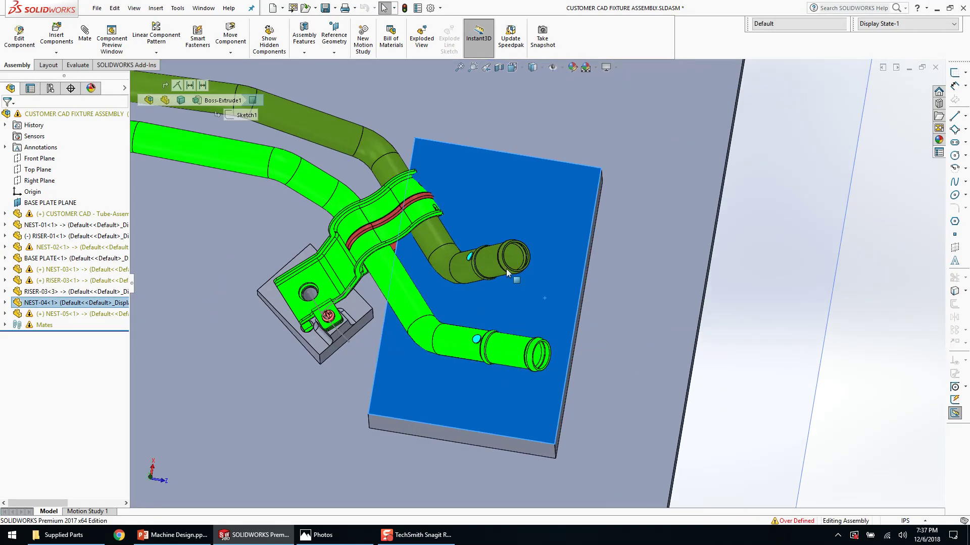
{"action": "middle_click_drag", "start_coordinate": [543, 284], "coordinate": [546, 283]}
{"action": "double_click", "coordinate": [546, 285]}
{"action": "double_click", "coordinate": [526, 320]}
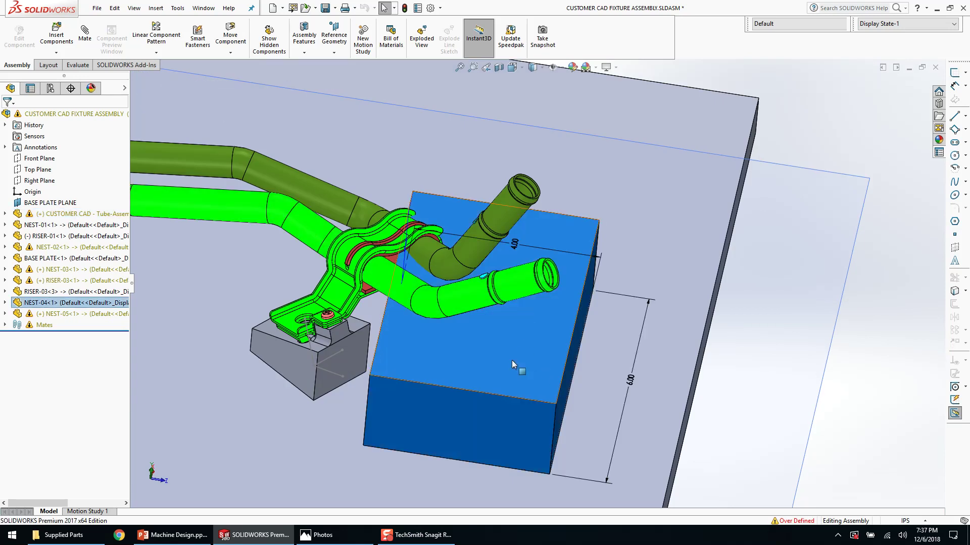
{"action": "scroll", "coordinate": [538, 321], "scroll_direction": "up", "scroll_amount": 2}
{"action": "middle_click_drag", "start_coordinate": [538, 323], "coordinate": [536, 380]}
{"action": "scroll", "coordinate": [527, 408], "scroll_direction": "up", "scroll_amount": 1}
{"action": "scroll", "coordinate": [536, 380], "scroll_direction": "up", "scroll_amount": 5}
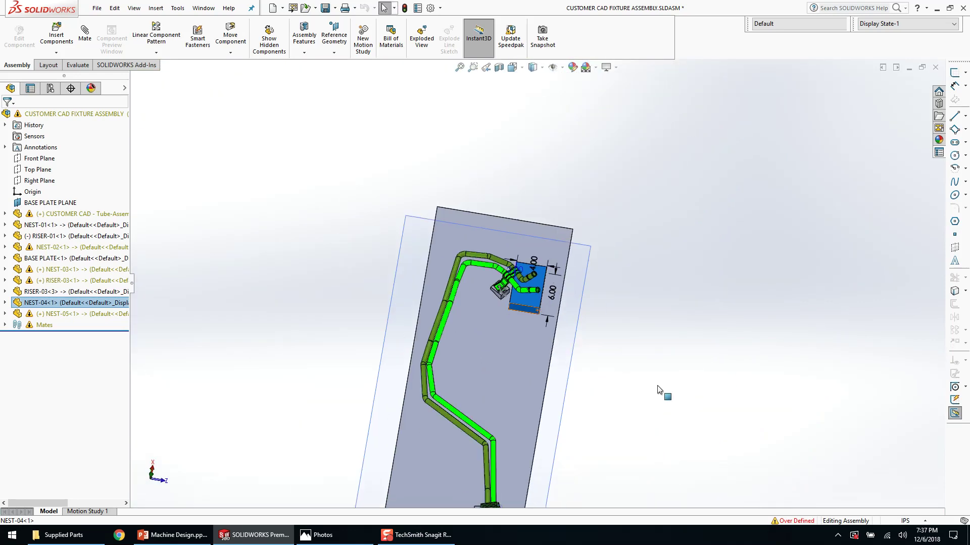
- Delete the most recently added distance mate on the NEST-04 block
{"action": "left_click", "coordinate": [601, 381]}
{"action": "scroll", "coordinate": [514, 282], "scroll_direction": "down", "scroll_amount": 4}
{"action": "left_click", "coordinate": [514, 283]}
{"action": "scroll", "coordinate": [510, 281], "scroll_direction": "down", "scroll_amount": 3}
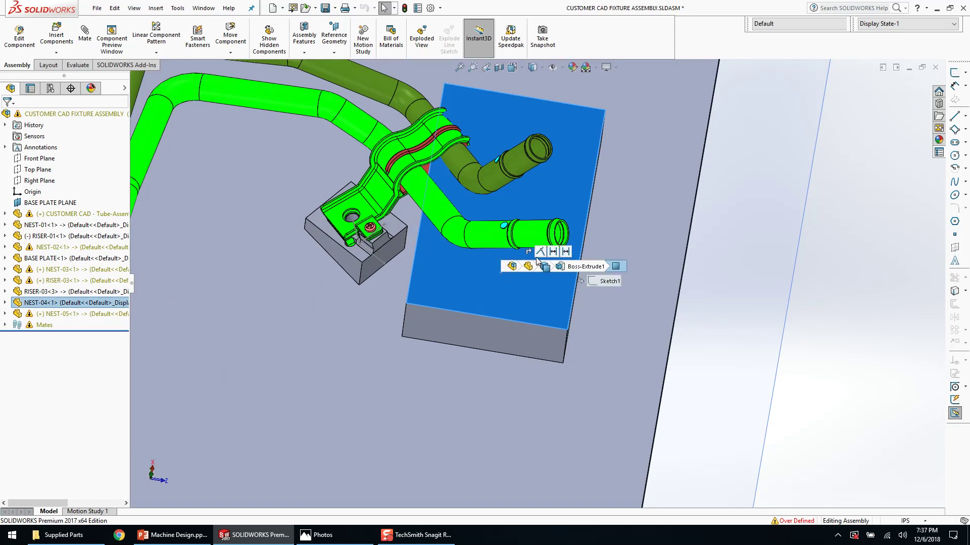
{"action": "right_click", "coordinate": [565, 251]}
{"action": "left_click", "coordinate": [589, 348]}
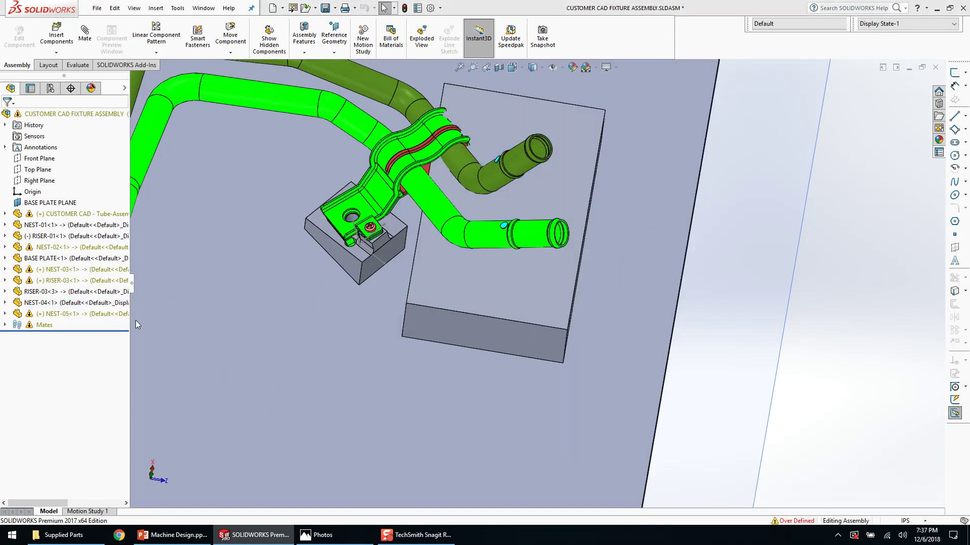
- Add a distance mate between the assembly's Front Plane and the NEST-04 block's bracket-side face
{"action": "left_click", "coordinate": [430, 290]}
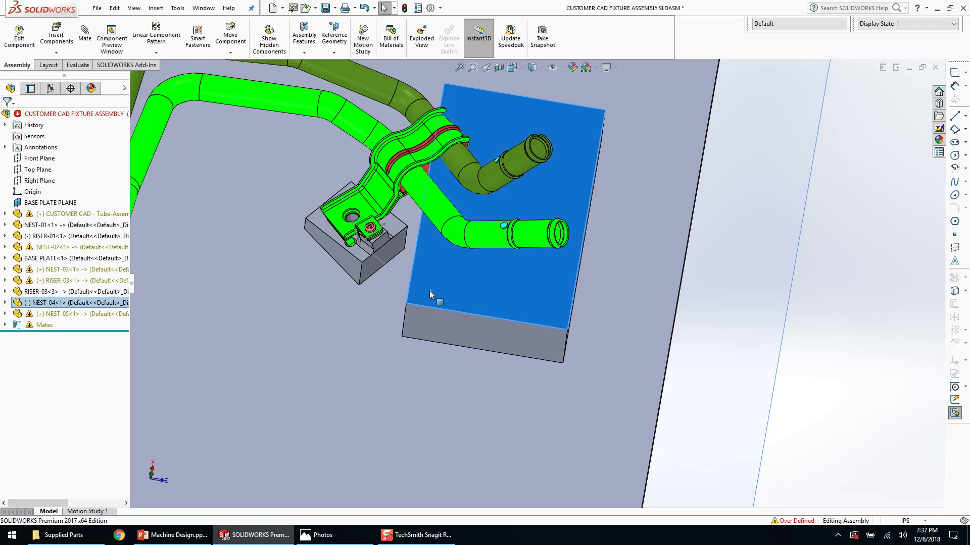
{"action": "left_click", "coordinate": [5, 302]}
{"action": "left_click", "coordinate": [5, 302]}
{"action": "scroll", "coordinate": [305, 229], "scroll_direction": "down", "scroll_amount": 3}
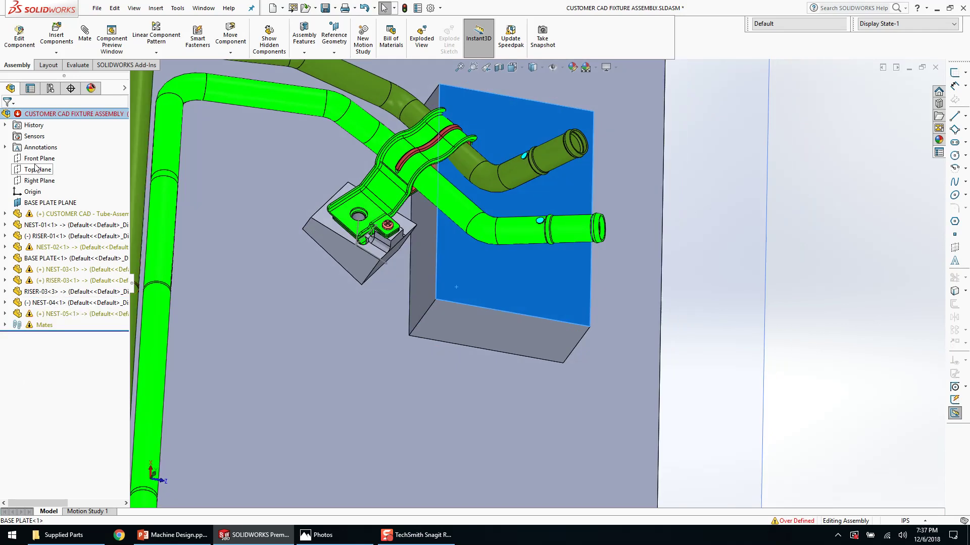
{"action": "left_click", "coordinate": [423, 265]}
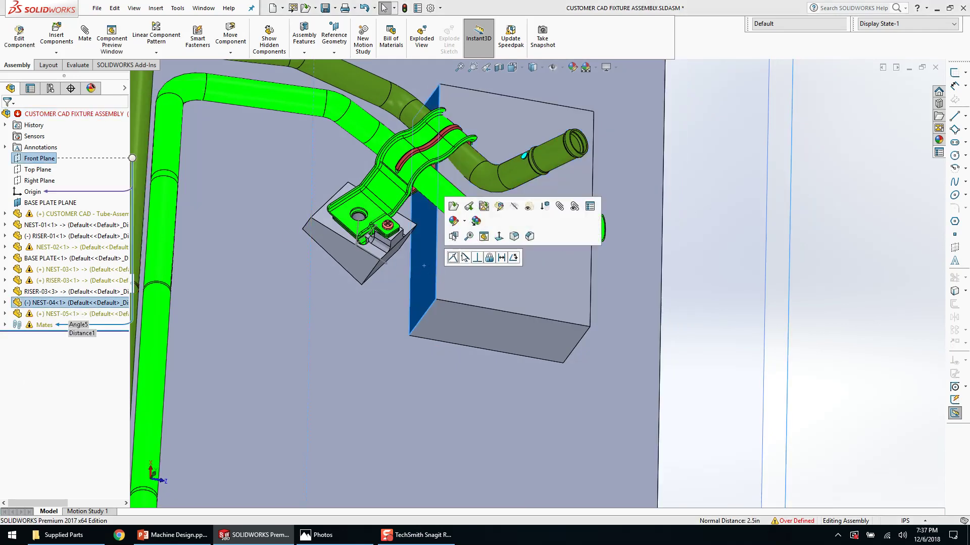
{"action": "left_click", "coordinate": [502, 258]}
{"action": "left_click", "coordinate": [528, 259]}
- Set the NEST-04 block's extrusion height to 4 in
{"action": "middle_click_drag", "start_coordinate": [540, 280], "coordinate": [569, 156]}
{"action": "left_click", "coordinate": [681, 244]}
{"action": "middle_click_drag", "start_coordinate": [681, 244], "coordinate": [673, 198]}
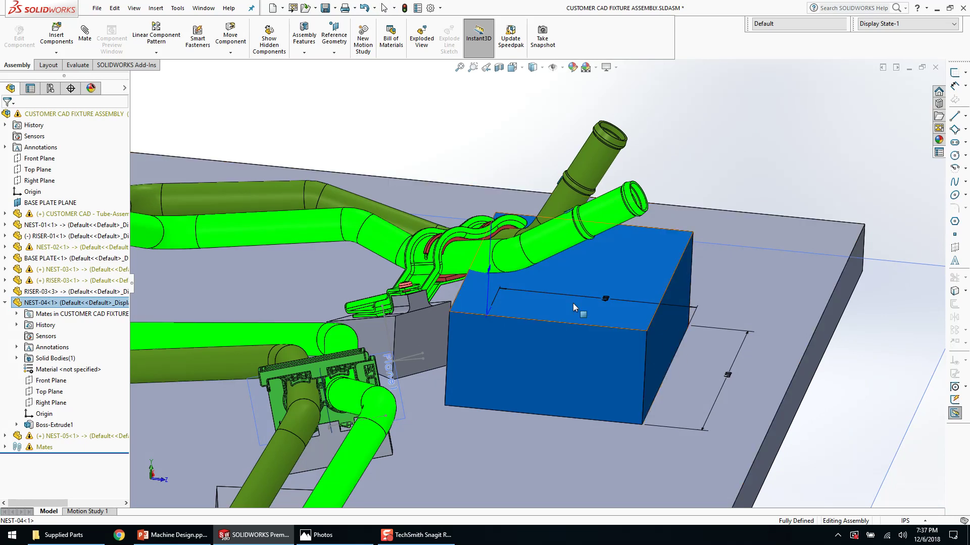
{"action": "double_click", "coordinate": [497, 291]}
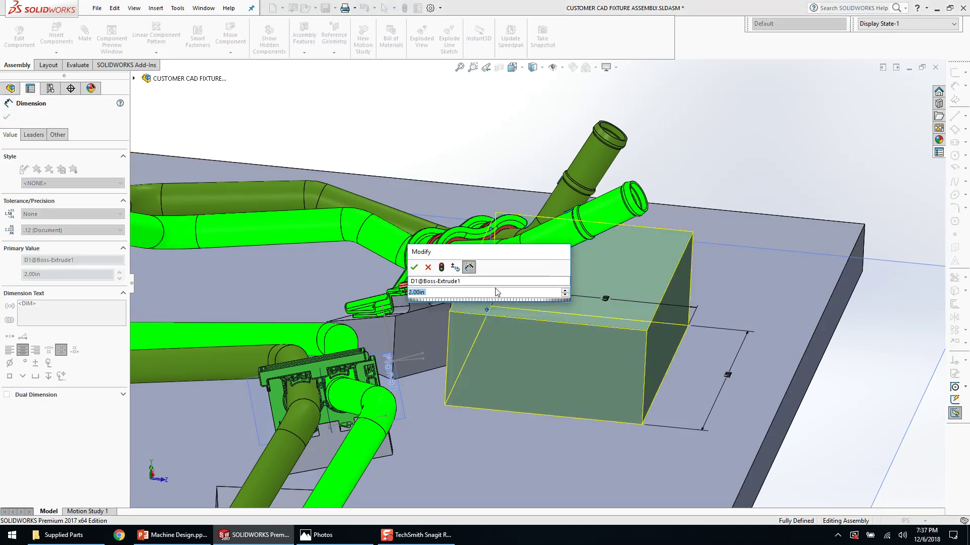
{"action": "type", "text": "4"}
{"action": "key", "text": "Return"}
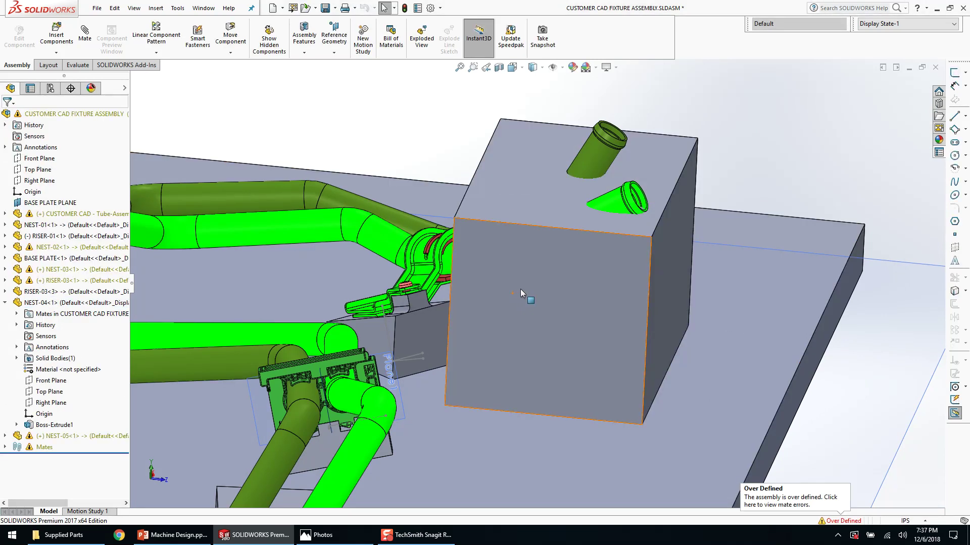
- Inspect how far the tube ends protrude from the NEST-04 block and consult the Finished Fixture reference photo
{"action": "scroll", "coordinate": [537, 250], "scroll_direction": "down", "scroll_amount": 2}
{"action": "middle_click_drag", "start_coordinate": [560, 216], "coordinate": [576, 196]}
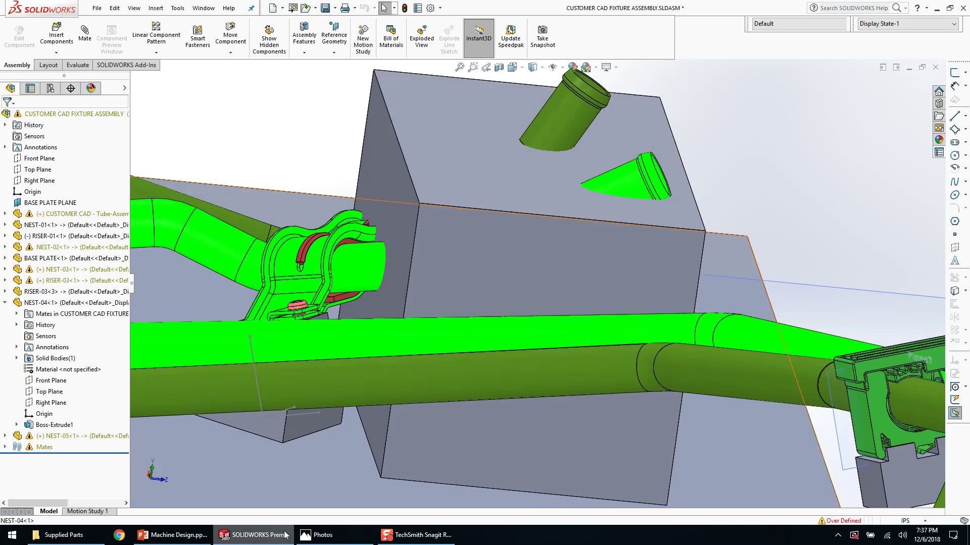
{"action": "left_click", "coordinate": [320, 535]}
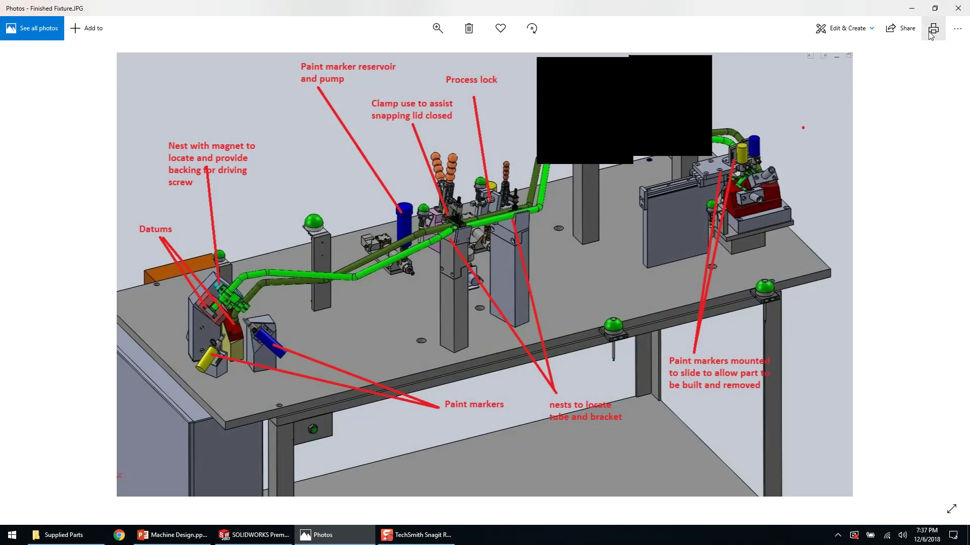
{"action": "left_click", "coordinate": [910, 9]}
- Back in the assembly, set the NEST-04 block's extrusion height to 4.5 in
{"action": "left_click", "coordinate": [610, 246]}
{"action": "middle_click_drag", "start_coordinate": [610, 246], "coordinate": [614, 239]}
{"action": "scroll", "coordinate": [603, 248], "scroll_direction": "up", "scroll_amount": 2}
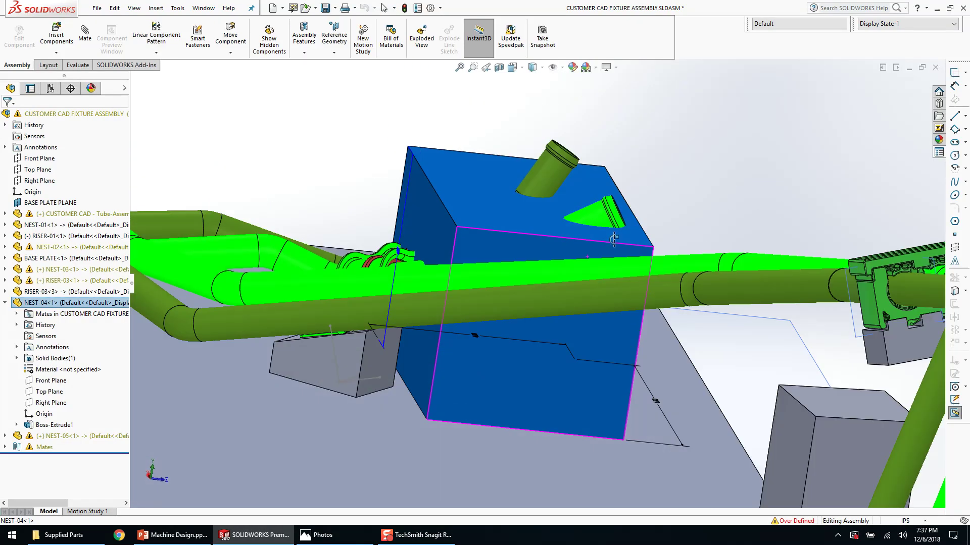
{"action": "double_click", "coordinate": [614, 239]}
{"action": "double_click", "coordinate": [446, 307]}
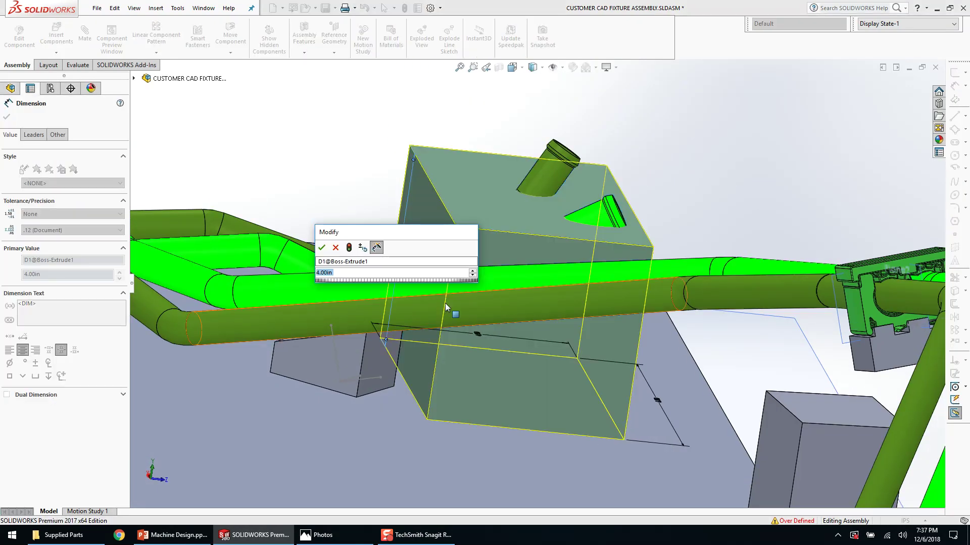
{"action": "type", "text": "4.5"}
{"action": "key", "text": "Return"}
{"action": "scroll", "coordinate": [583, 197], "scroll_direction": "up", "scroll_amount": 1}
- Open the NEST-04 part for editing in the context of the assembly
{"action": "middle_click_drag", "start_coordinate": [583, 197], "coordinate": [574, 223]}
{"action": "right_click", "coordinate": [574, 223]}
{"action": "left_click", "coordinate": [629, 179]}
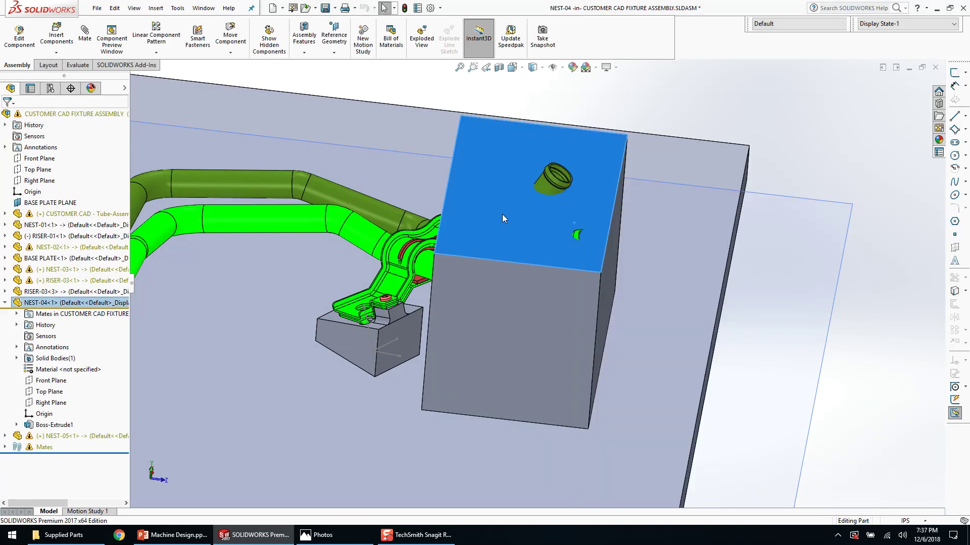
- Hide the NEST-04 block's solid body to expose the tube ends inside it
{"action": "left_click", "coordinate": [505, 217]}
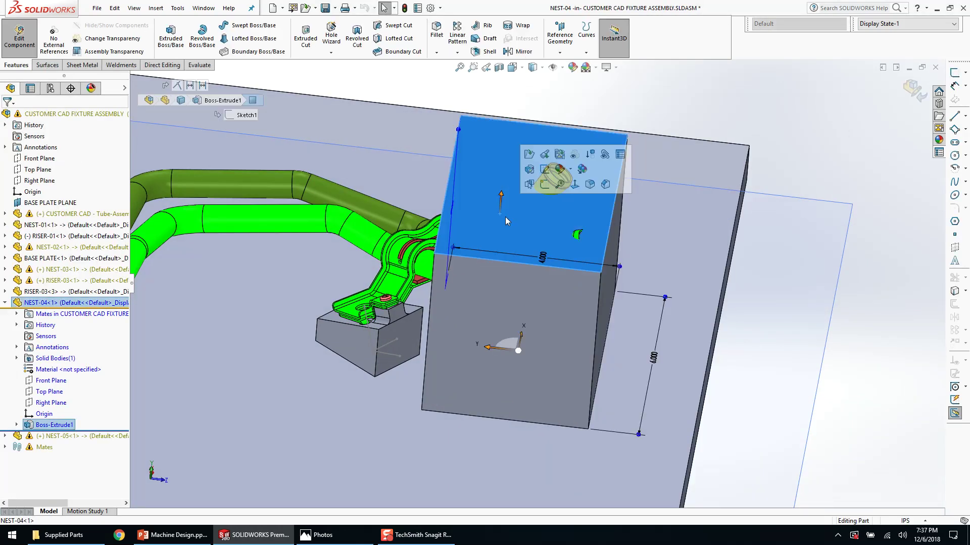
{"action": "right_click", "coordinate": [73, 424]}
{"action": "key", "text": "Escape"}
{"action": "key", "text": "Escape"}
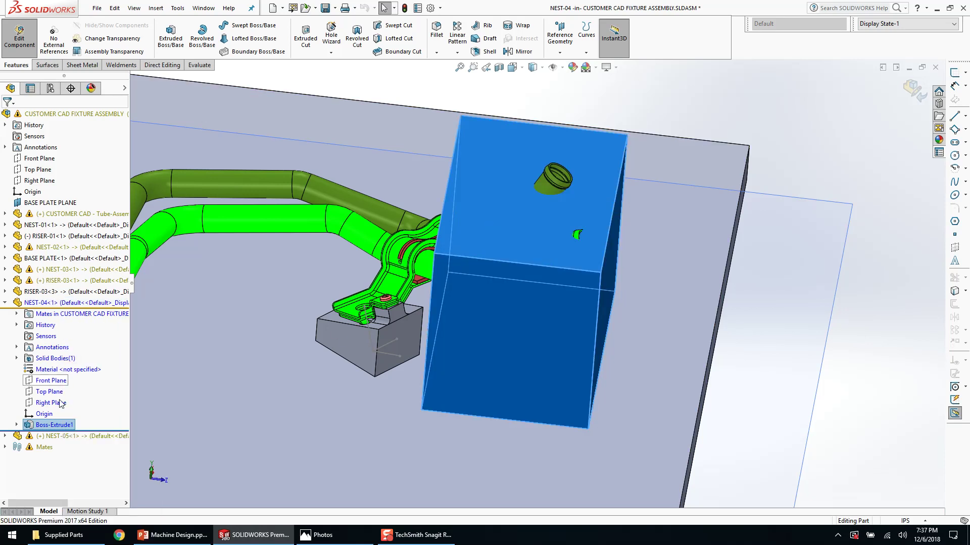
{"action": "right_click", "coordinate": [60, 425]}
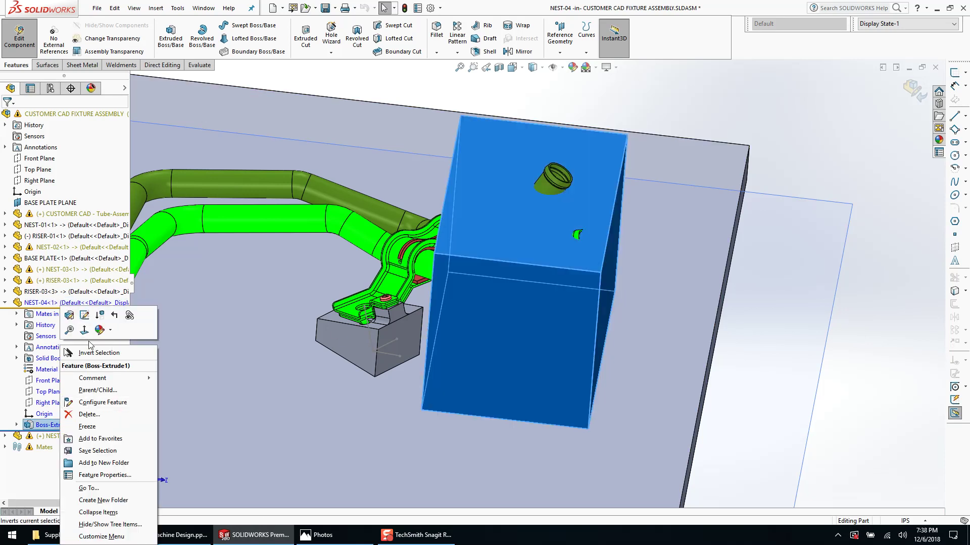
{"action": "left_click", "coordinate": [18, 358]}
{"action": "right_click", "coordinate": [51, 368]}
{"action": "left_click", "coordinate": [64, 351]}
- Start an offset surface at 0.010 in, selecting the straight and bend faces of both tubes between the bracket and the ring beads
{"action": "scroll", "coordinate": [507, 279], "scroll_direction": "down", "scroll_amount": 3}
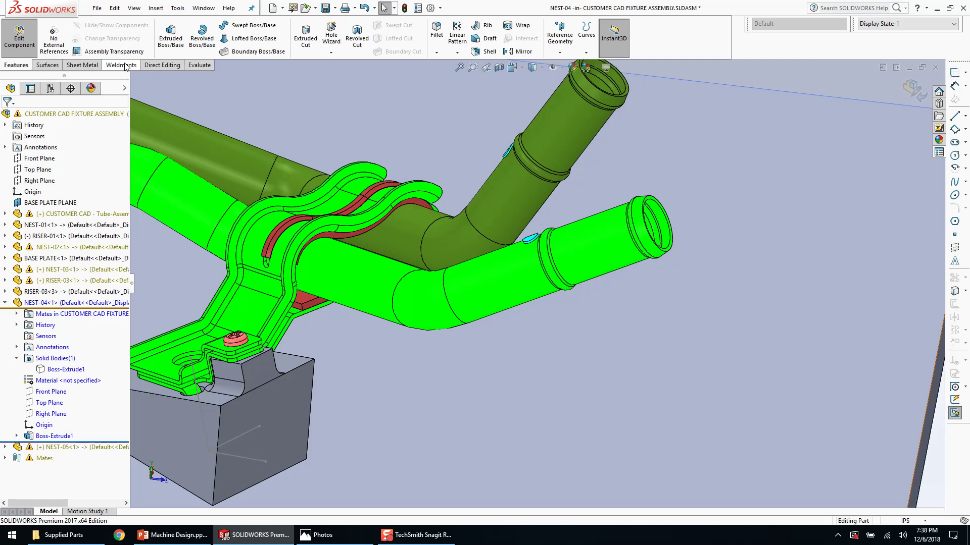
{"action": "middle_click_drag", "start_coordinate": [471, 297], "coordinate": [517, 326]}
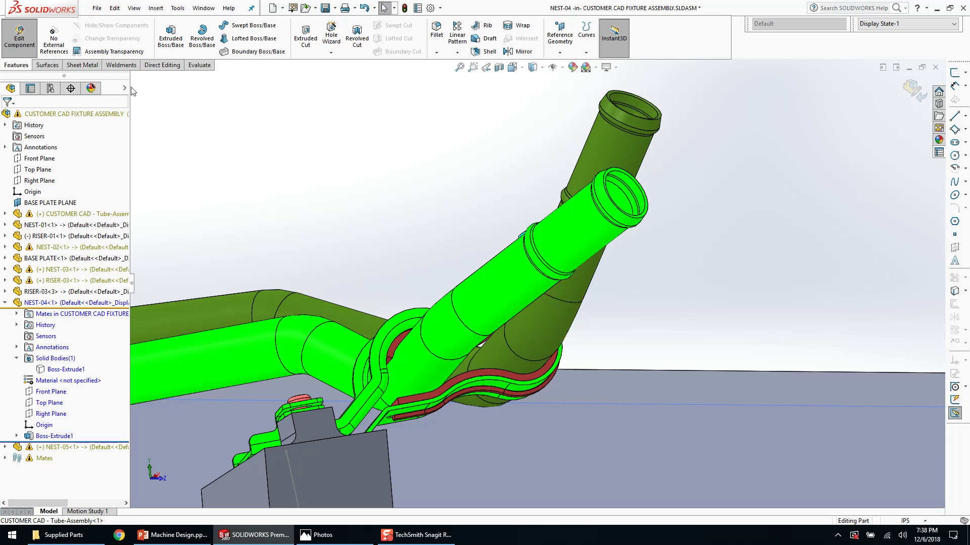
{"action": "left_click", "coordinate": [49, 66]}
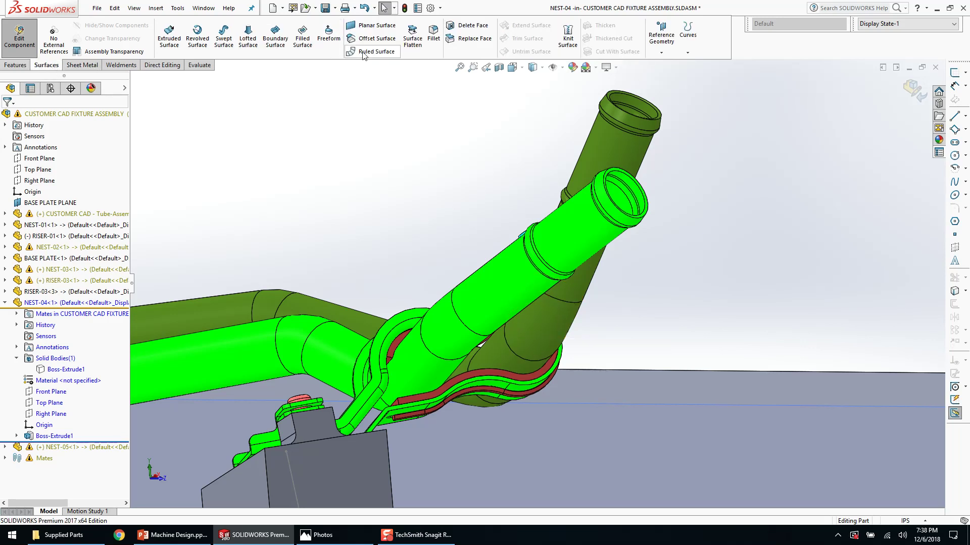
{"action": "left_click", "coordinate": [376, 38]}
{"action": "left_click", "coordinate": [54, 171]}
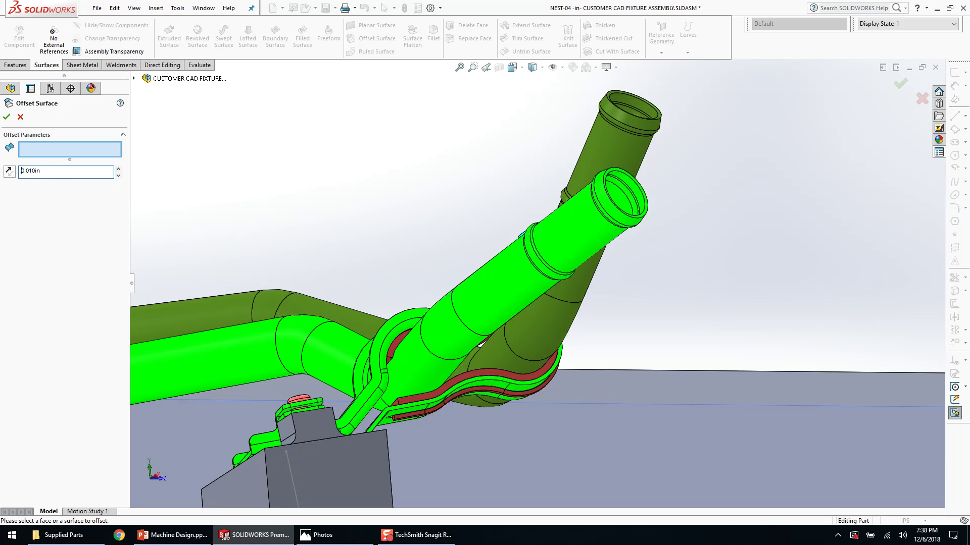
{"action": "left_click", "coordinate": [486, 298]}
{"action": "left_click", "coordinate": [452, 322]}
{"action": "left_click", "coordinate": [433, 356]}
{"action": "left_click", "coordinate": [517, 361]}
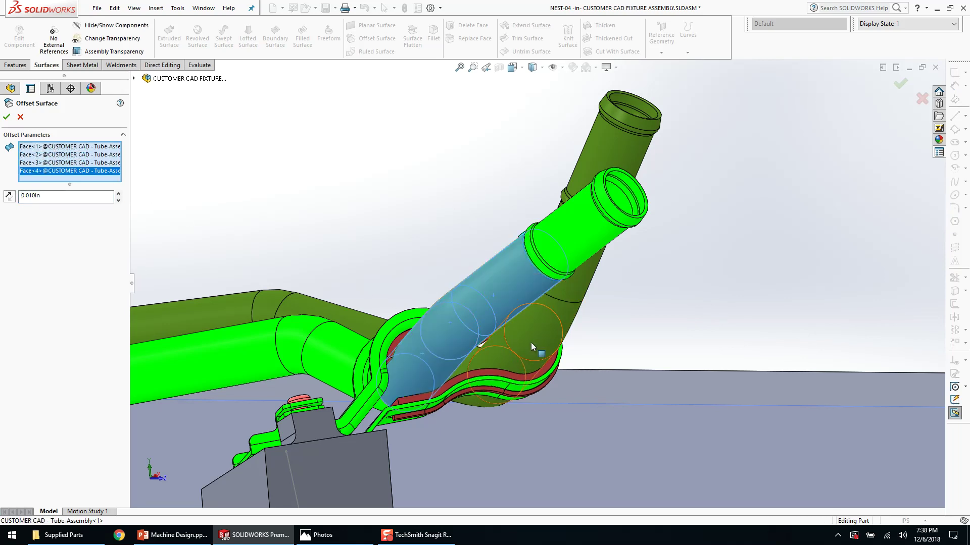
{"action": "left_click", "coordinate": [535, 337]}
{"action": "scroll", "coordinate": [574, 283], "scroll_direction": "down", "scroll_amount": 5}
{"action": "middle_click_drag", "start_coordinate": [504, 266], "coordinate": [486, 231]}
{"action": "left_click", "coordinate": [523, 222]}
- Add the light green tube's ring bead, end section and outer end lip faces to the offset surface selection
{"action": "scroll", "coordinate": [482, 257], "scroll_direction": "down", "scroll_amount": 3}
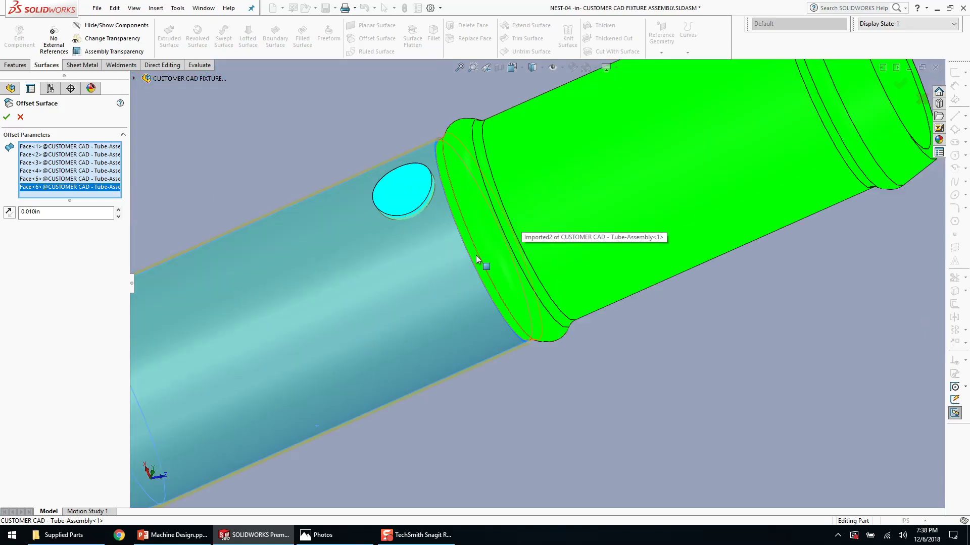
{"action": "left_click", "coordinate": [479, 262]}
{"action": "left_click", "coordinate": [507, 247]}
{"action": "left_click", "coordinate": [515, 248]}
{"action": "left_click", "coordinate": [536, 241]}
{"action": "scroll", "coordinate": [553, 278], "scroll_direction": "up", "scroll_amount": 6}
{"action": "scroll", "coordinate": [626, 238], "scroll_direction": "down", "scroll_amount": 4}
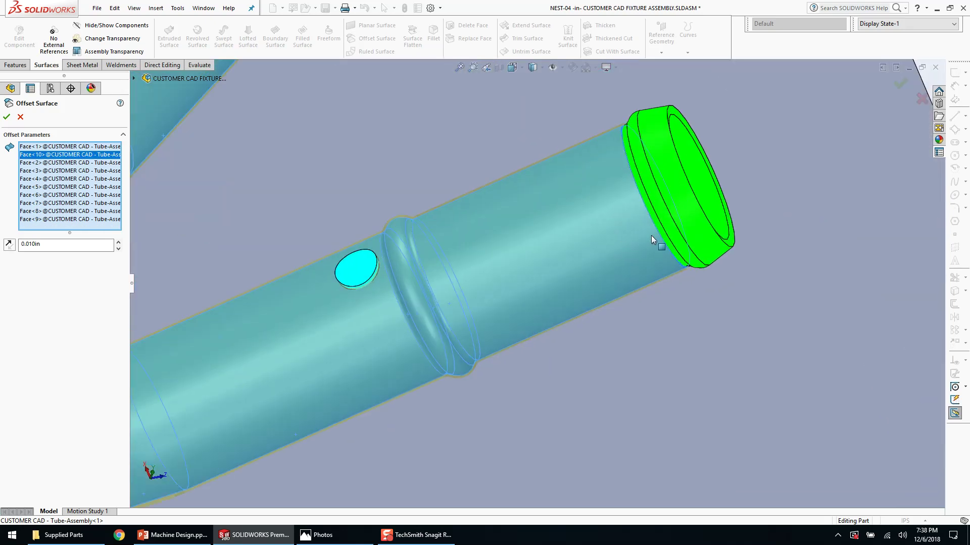
{"action": "left_click", "coordinate": [661, 236]}
{"action": "left_click", "coordinate": [673, 230]}
{"action": "left_click", "coordinate": [685, 225]}
- Add the dark green tube's ring bead, end section and outer end lip faces, and create the 0.010 in offset surface
{"action": "scroll", "coordinate": [556, 272], "scroll_direction": "up", "scroll_amount": 6}
{"action": "scroll", "coordinate": [459, 166], "scroll_direction": "down", "scroll_amount": 5}
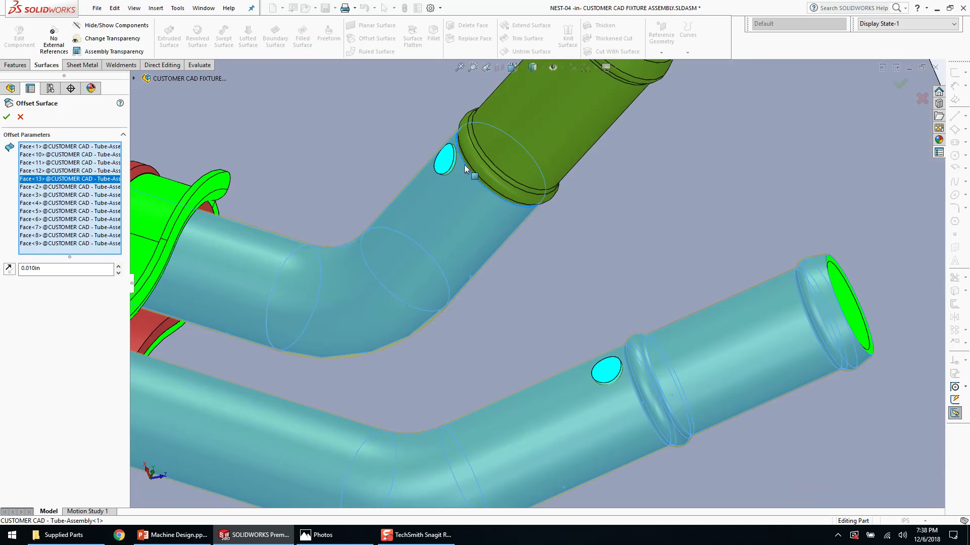
{"action": "middle_click_drag", "start_coordinate": [482, 213], "coordinate": [488, 211]}
{"action": "left_click", "coordinate": [489, 210]}
{"action": "left_click", "coordinate": [508, 193]}
{"action": "left_click", "coordinate": [523, 178]}
{"action": "left_click", "coordinate": [543, 191]}
{"action": "scroll", "coordinate": [555, 207], "scroll_direction": "up", "scroll_amount": 5}
{"action": "left_click", "coordinate": [646, 160]}
{"action": "left_click", "coordinate": [650, 154]}
{"action": "left_click", "coordinate": [650, 151]}
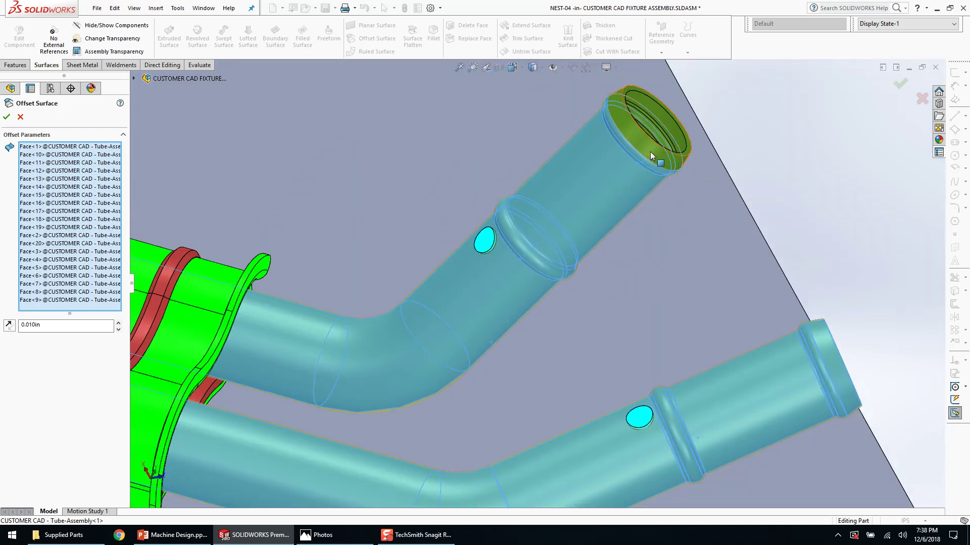
{"action": "right_click", "coordinate": [650, 151]}
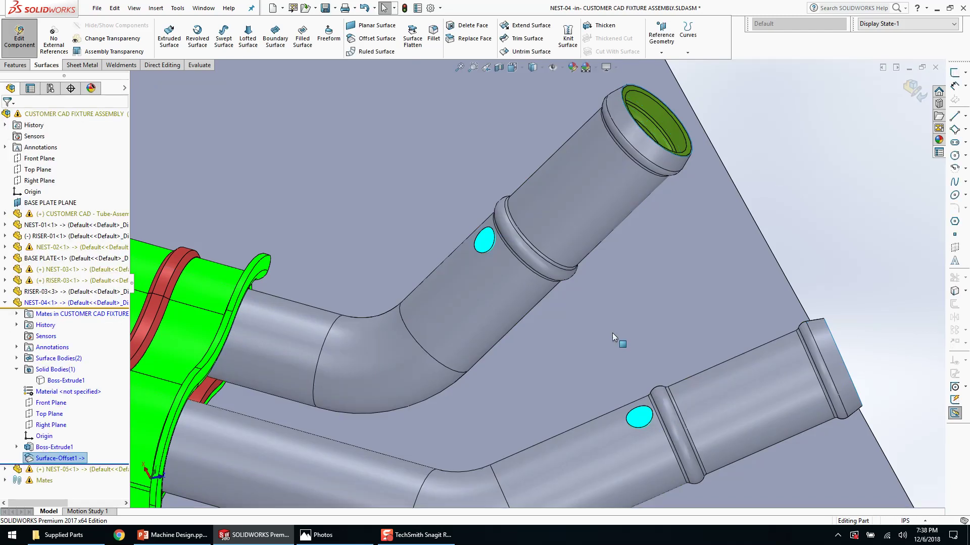
- Show the NEST-04 block's solid body and open the part in its own window
{"action": "scroll", "coordinate": [541, 366], "scroll_direction": "up", "scroll_amount": 5}
{"action": "left_click", "coordinate": [68, 381]}
{"action": "left_click", "coordinate": [78, 364]}
{"action": "left_click", "coordinate": [66, 304]}
{"action": "left_click", "coordinate": [76, 275]}
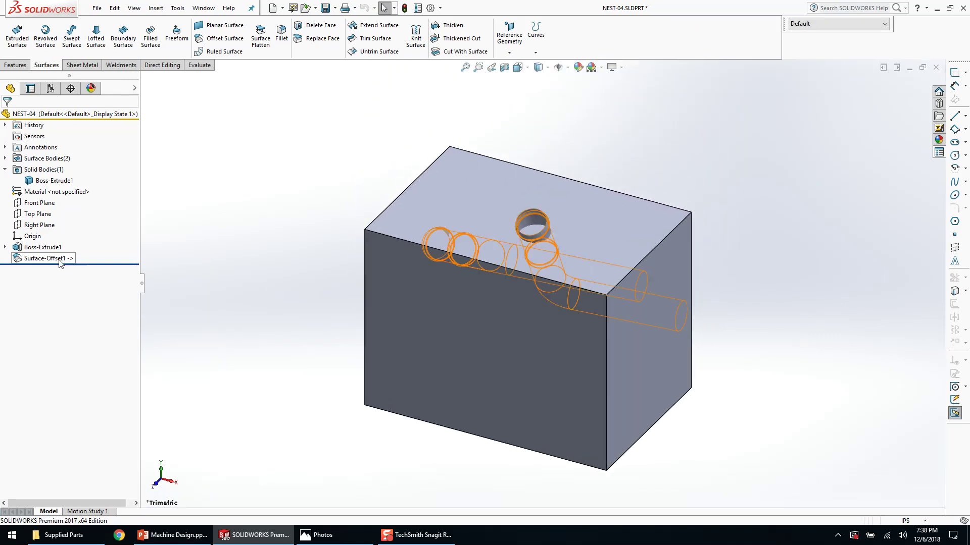
- Hide and restore the block's solid body to examine where the offset tube surfaces pass through its faces
{"action": "right_click", "coordinate": [44, 249]}
{"action": "left_click", "coordinate": [68, 235]}
{"action": "middle_click_drag", "start_coordinate": [275, 256], "coordinate": [649, 354]}
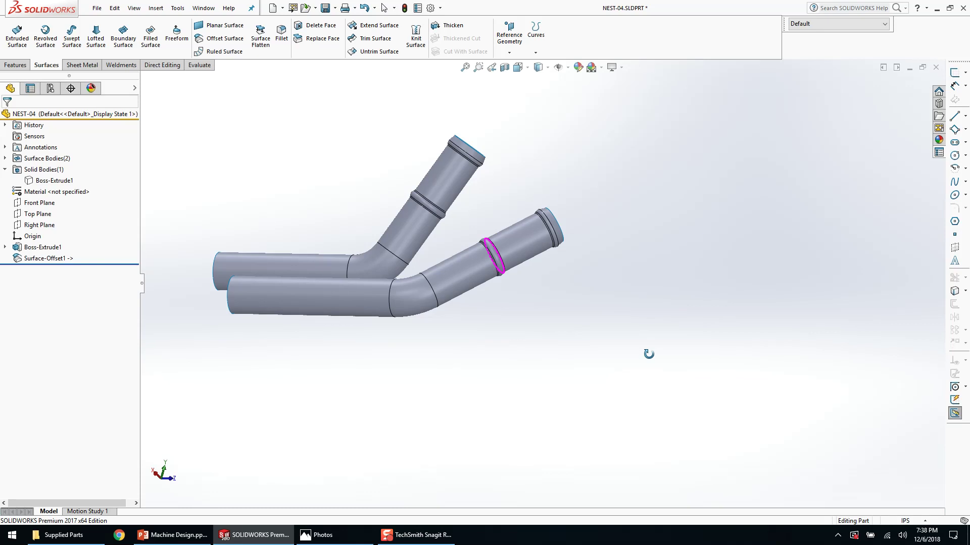
{"action": "right_click", "coordinate": [44, 249]}
{"action": "left_click", "coordinate": [68, 235]}
{"action": "middle_click_drag", "start_coordinate": [183, 183], "coordinate": [164, 259]}
{"action": "left_click", "coordinate": [493, 350]}
{"action": "middle_click_drag", "start_coordinate": [490, 350], "coordinate": [505, 298]}
{"action": "scroll", "coordinate": [541, 264], "scroll_direction": "down", "scroll_amount": 3}
{"action": "left_click", "coordinate": [541, 264]}
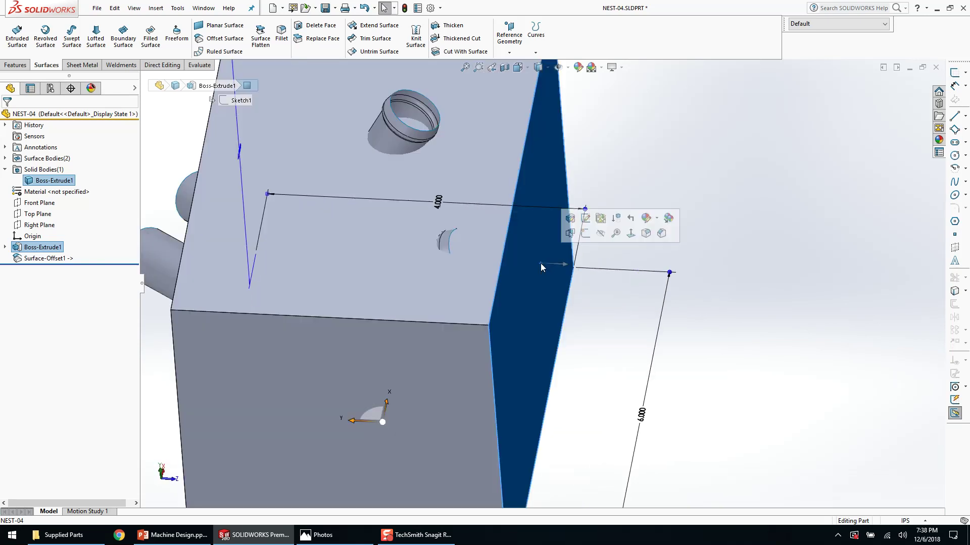
- Hide the block and extend the outer lip edge of the lower tube surface by 1.355 in, keeping the same-surface extension
{"action": "key", "text": "Tab"}
{"action": "scroll", "coordinate": [498, 203], "scroll_direction": "down", "scroll_amount": 2}
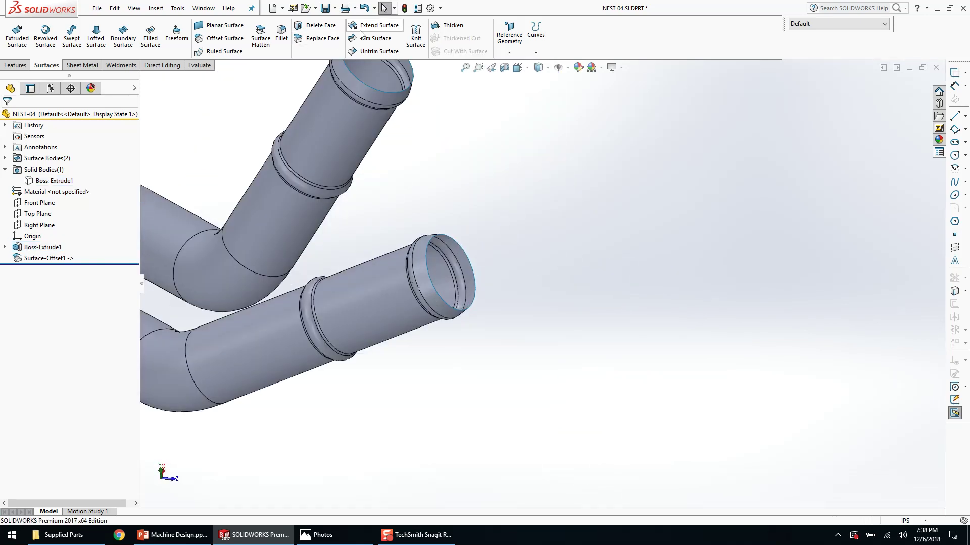
{"action": "left_click", "coordinate": [379, 26]}
{"action": "left_click", "coordinate": [463, 247]}
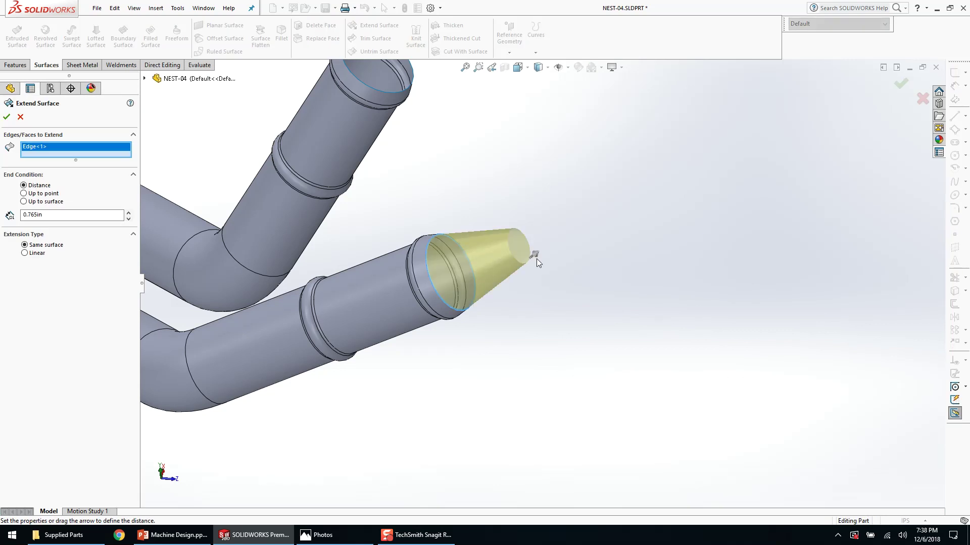
{"action": "left_click_drag", "start_coordinate": [537, 254], "coordinate": [578, 222]}
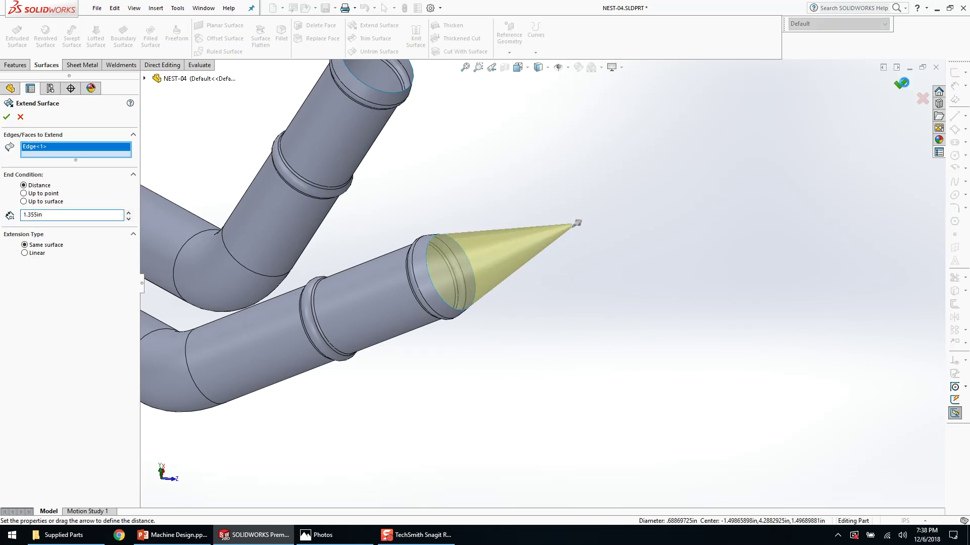
{"action": "key", "text": "Return"}
{"action": "key", "text": "shift+Tab"}
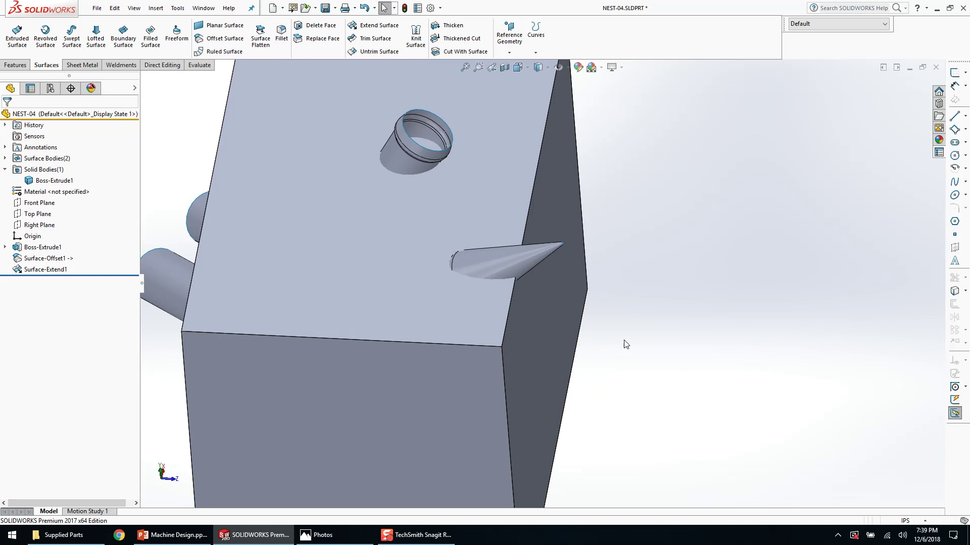
{"action": "key", "text": "f"}
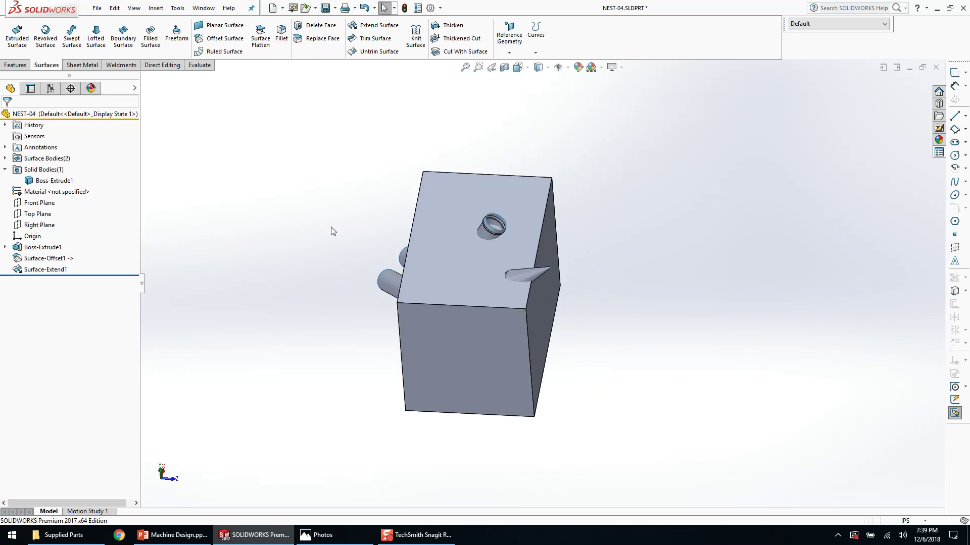
{"action": "left_click", "coordinate": [465, 51]}
{"action": "scroll", "coordinate": [499, 239], "scroll_direction": "down", "scroll_amount": 3}
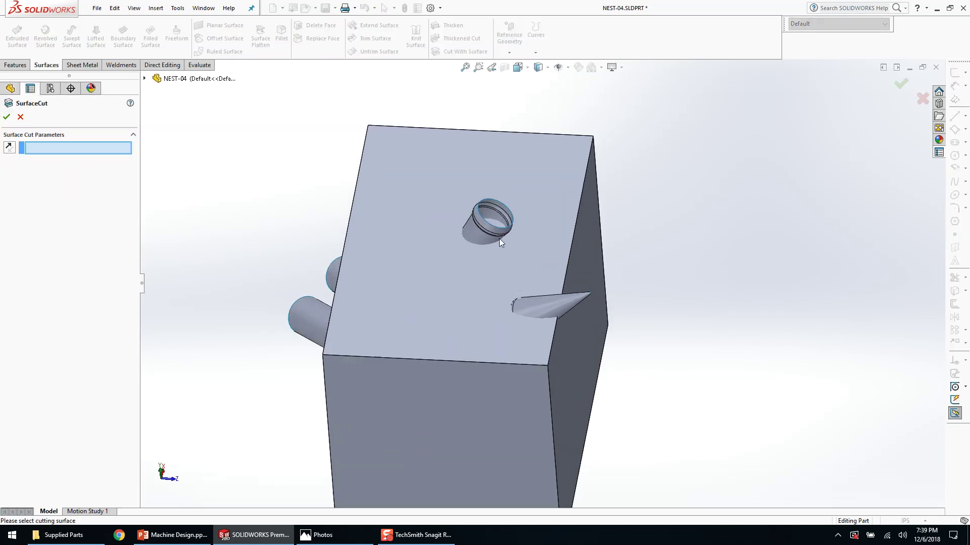
{"action": "left_click", "coordinate": [922, 100]}
{"action": "right_click", "coordinate": [521, 127]}
{"action": "left_click", "coordinate": [569, 154]}
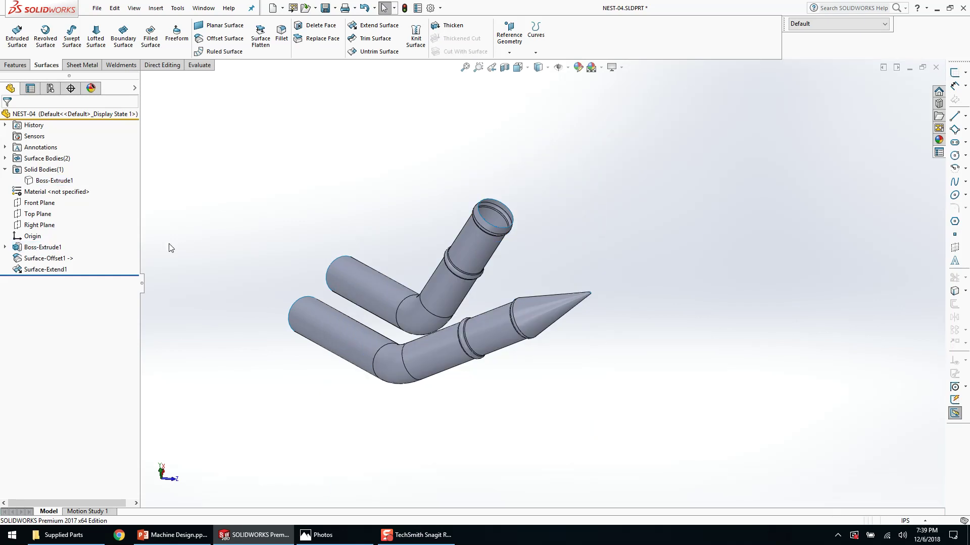
- Create a silhouette Split Line using the Top Plane as pull direction on the open-ended tube's long straight face
{"action": "left_click", "coordinate": [39, 216]}
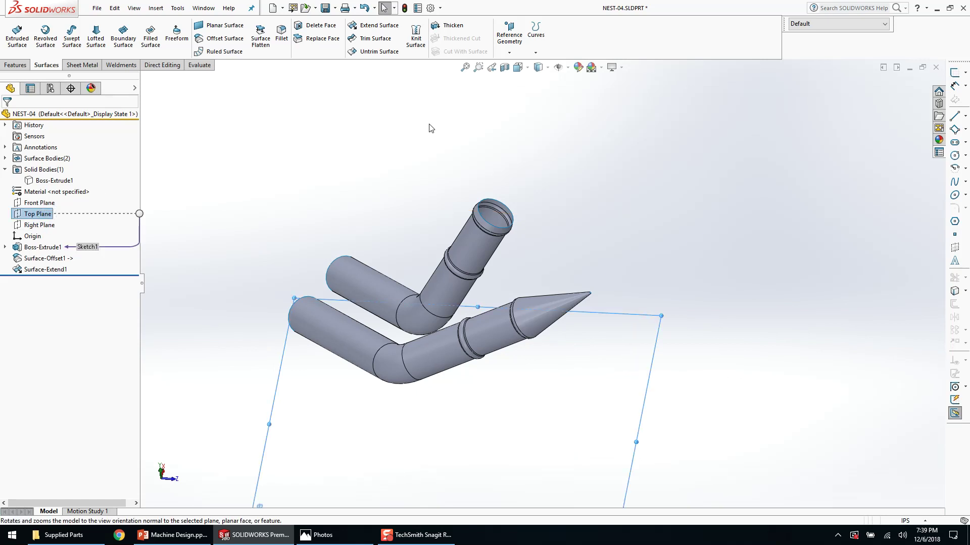
{"action": "left_click", "coordinate": [509, 53]}
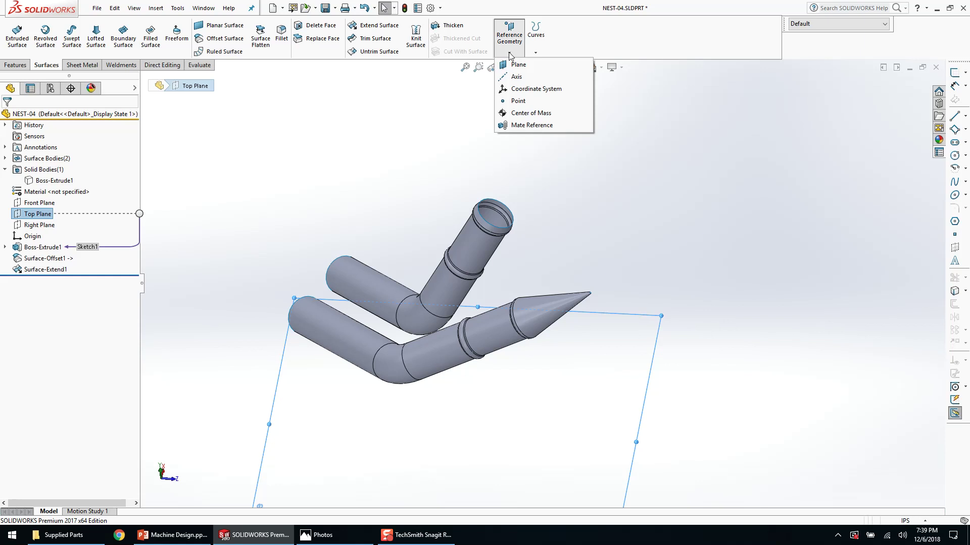
{"action": "left_click", "coordinate": [537, 51]}
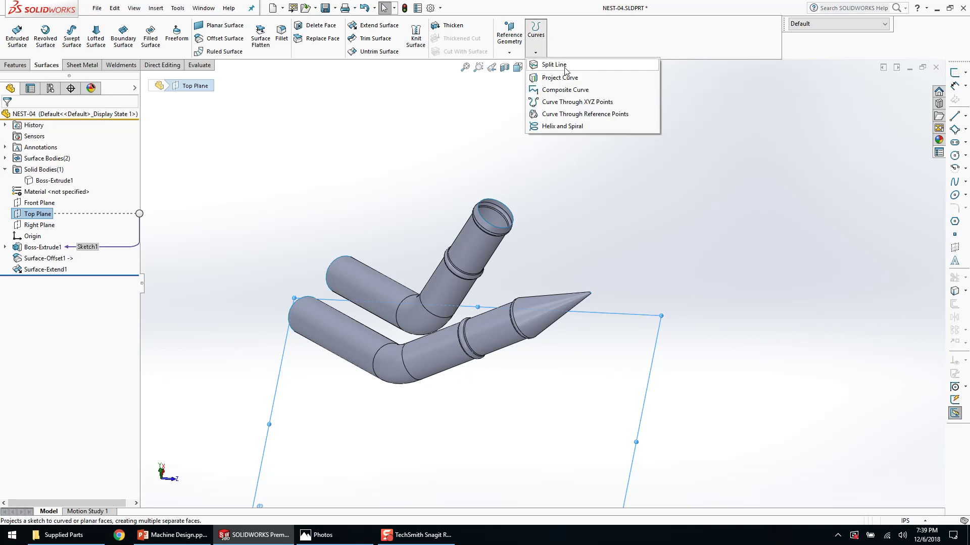
{"action": "left_click", "coordinate": [554, 64]}
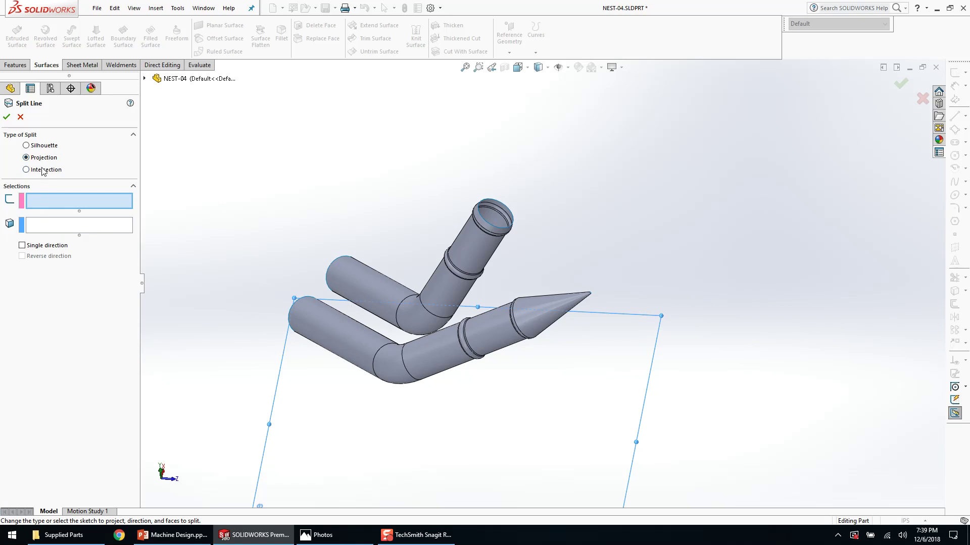
{"action": "left_click", "coordinate": [43, 150]}
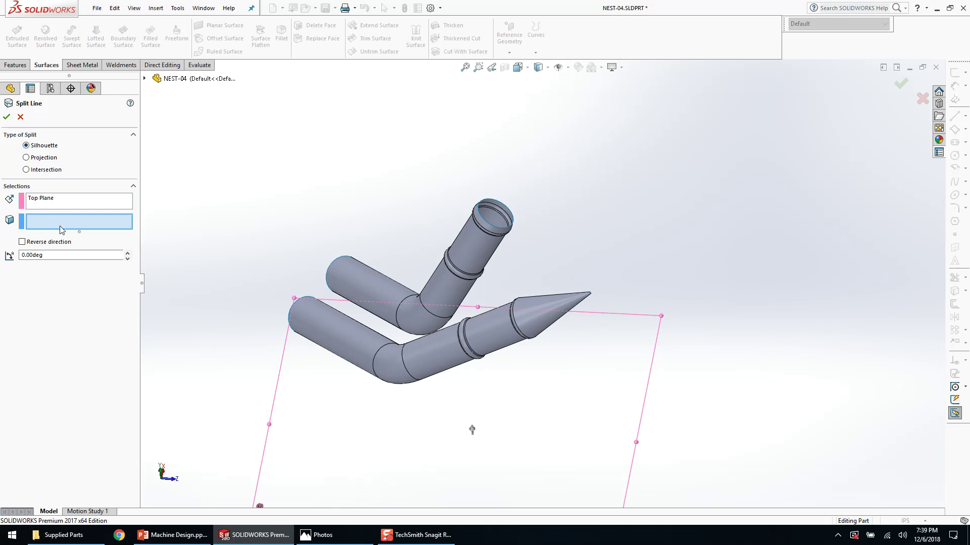
{"action": "left_click", "coordinate": [382, 292]}
{"action": "middle_click_drag", "start_coordinate": [412, 314], "coordinate": [442, 299]}
{"action": "scroll", "coordinate": [454, 306], "scroll_direction": "down", "scroll_amount": 3}
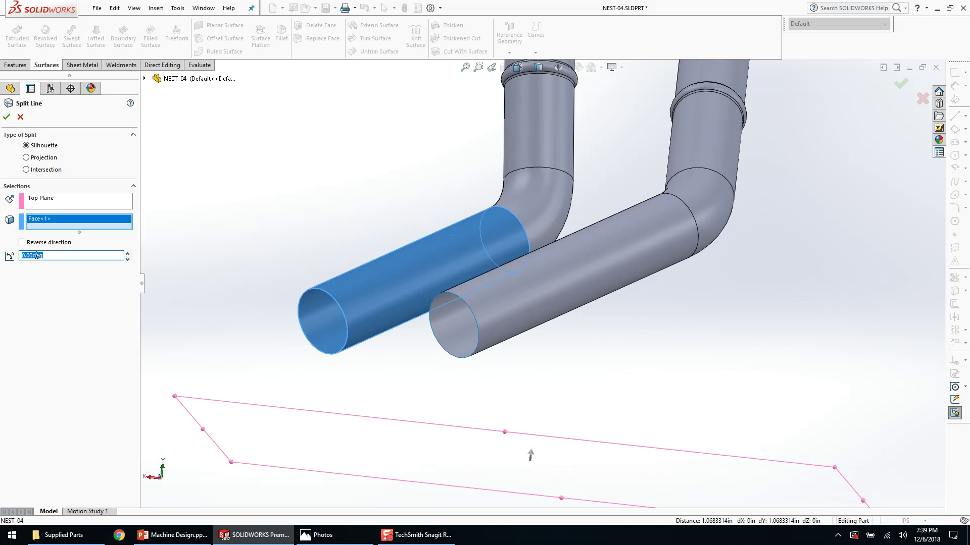
{"action": "left_click", "coordinate": [7, 116]}
- Edit the split line to add the open-ended tube's bend, adjoining straight section and ring bead faces
{"action": "right_click", "coordinate": [49, 282]}
{"action": "left_click", "coordinate": [60, 258]}
{"action": "left_click", "coordinate": [69, 168]}
{"action": "left_click", "coordinate": [555, 202]}
{"action": "left_click", "coordinate": [544, 150]}
{"action": "middle_click_drag", "start_coordinate": [544, 149], "coordinate": [519, 160]}
{"action": "scroll", "coordinate": [525, 161], "scroll_direction": "down", "scroll_amount": 5}
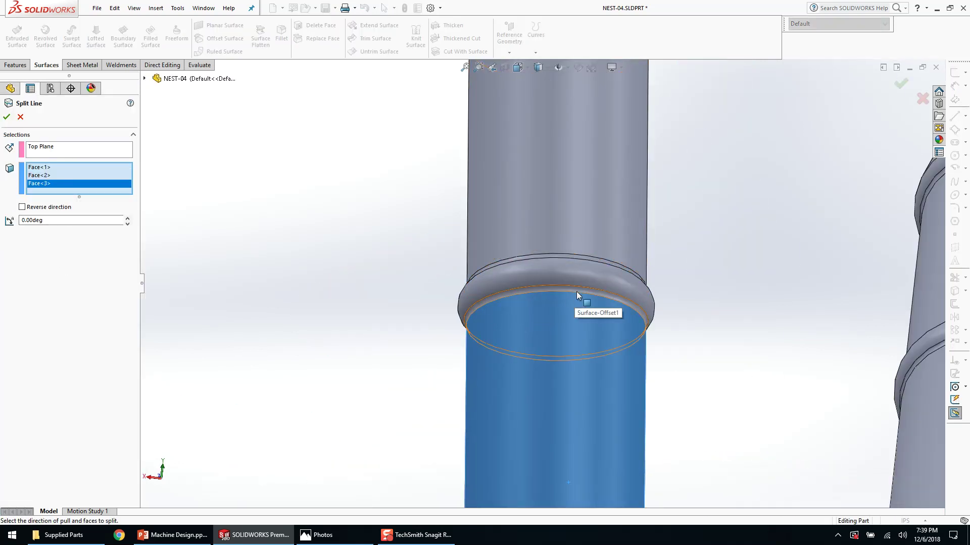
{"action": "left_click", "coordinate": [577, 292]}
{"action": "left_click", "coordinate": [577, 277]}
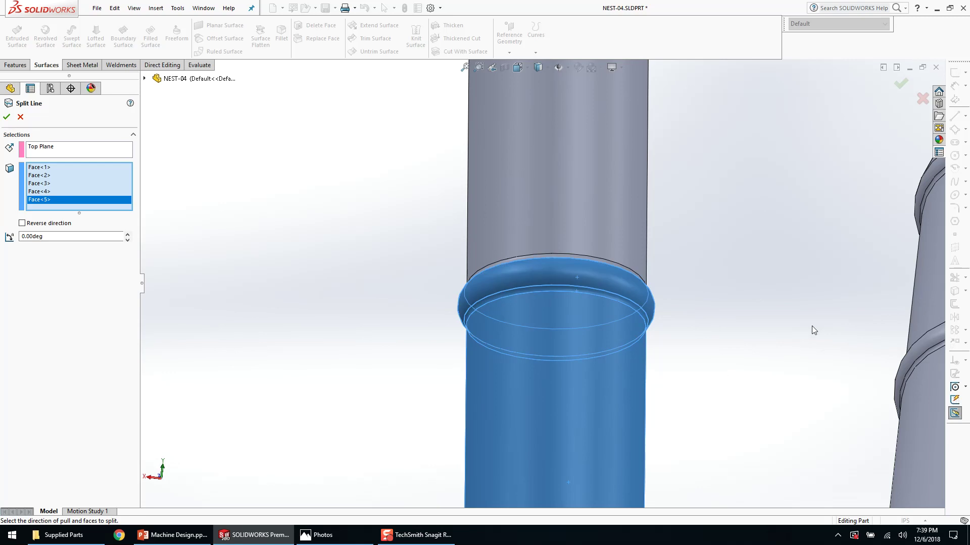
- Try to split all tangent faces of both tubes within the same split line feature
{"action": "right_click", "coordinate": [601, 232]}
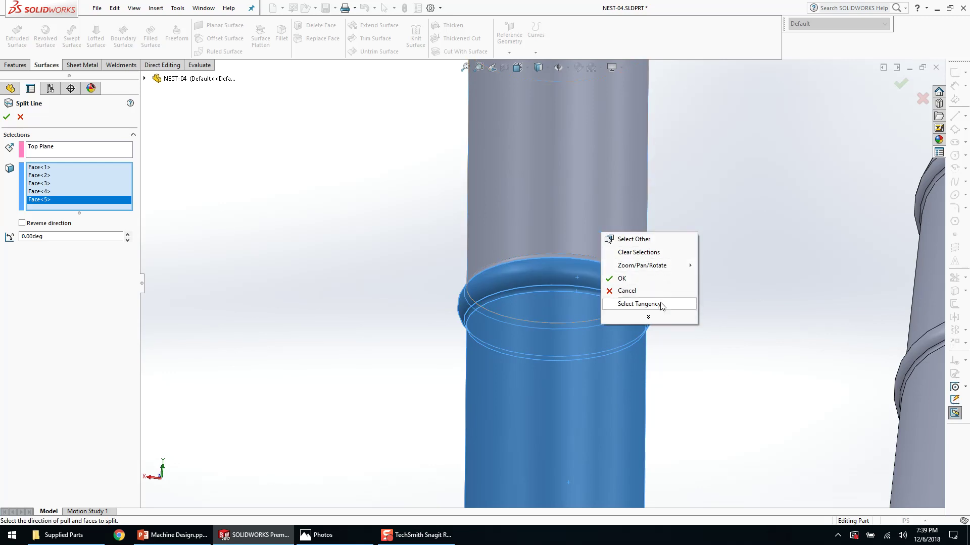
{"action": "left_click", "coordinate": [638, 303]}
{"action": "scroll", "coordinate": [622, 362], "scroll_direction": "up", "scroll_amount": 5}
{"action": "scroll", "coordinate": [514, 299], "scroll_direction": "down", "scroll_amount": 2}
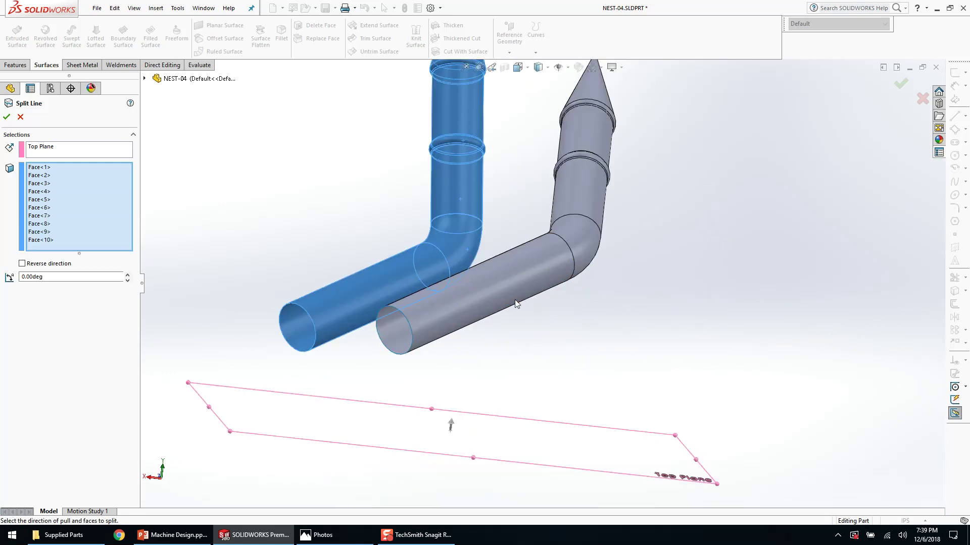
{"action": "right_click", "coordinate": [514, 298]}
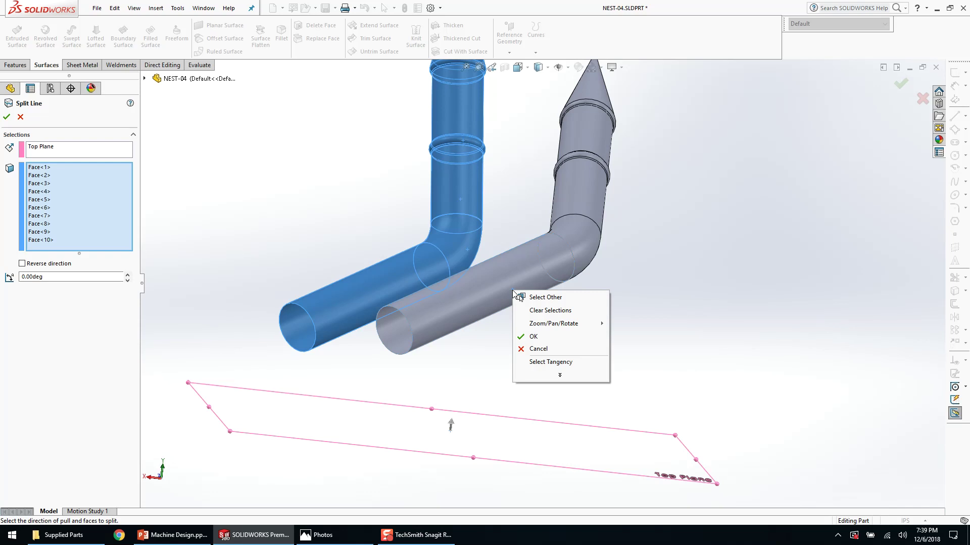
{"action": "left_click", "coordinate": [550, 362]}
{"action": "left_click", "coordinate": [908, 84]}
- Clear the split line's face selection, reselect only the open-ended tube's tangent faces, and apply the edit
{"action": "right_click", "coordinate": [95, 247]}
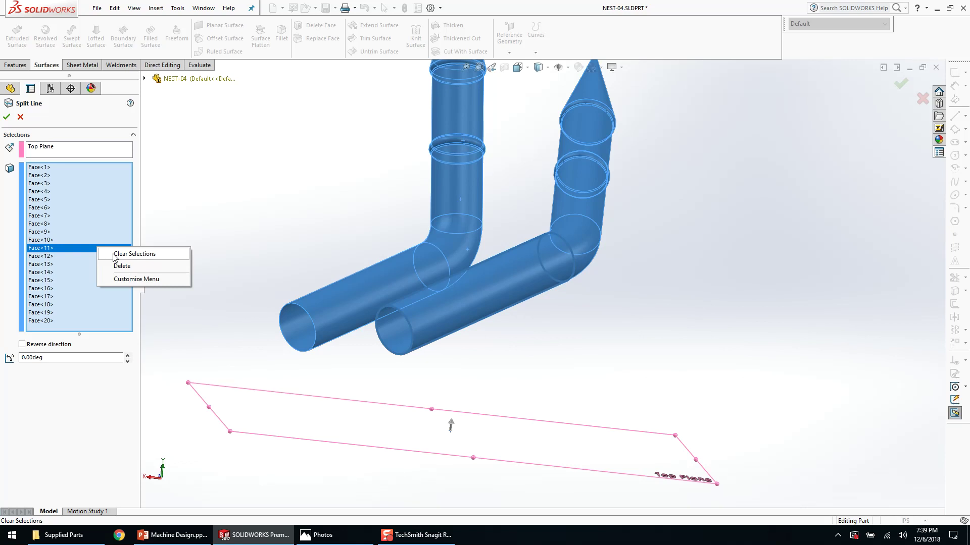
{"action": "left_click", "coordinate": [126, 254]}
{"action": "right_click", "coordinate": [358, 309]}
{"action": "left_click", "coordinate": [397, 380]}
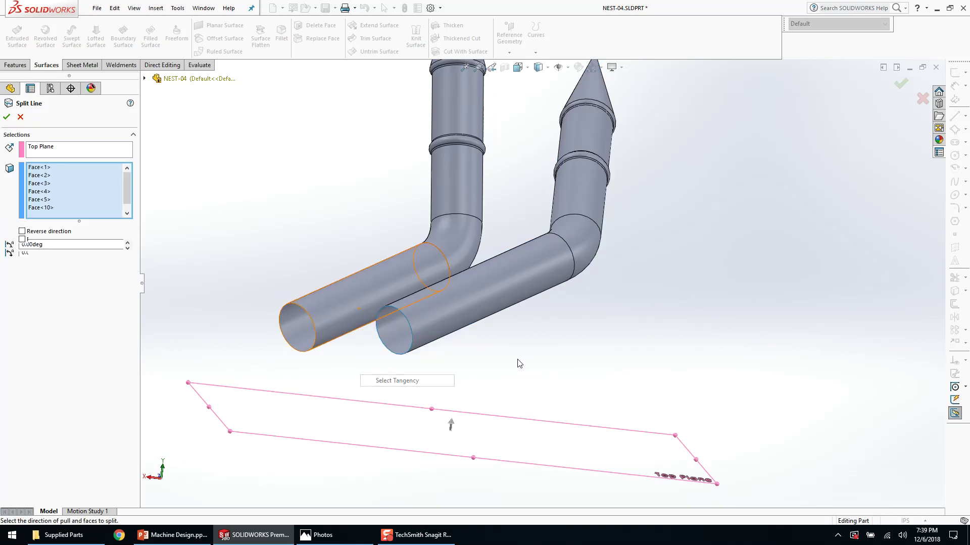
{"action": "left_click", "coordinate": [901, 83]}
{"action": "key", "text": "f"}
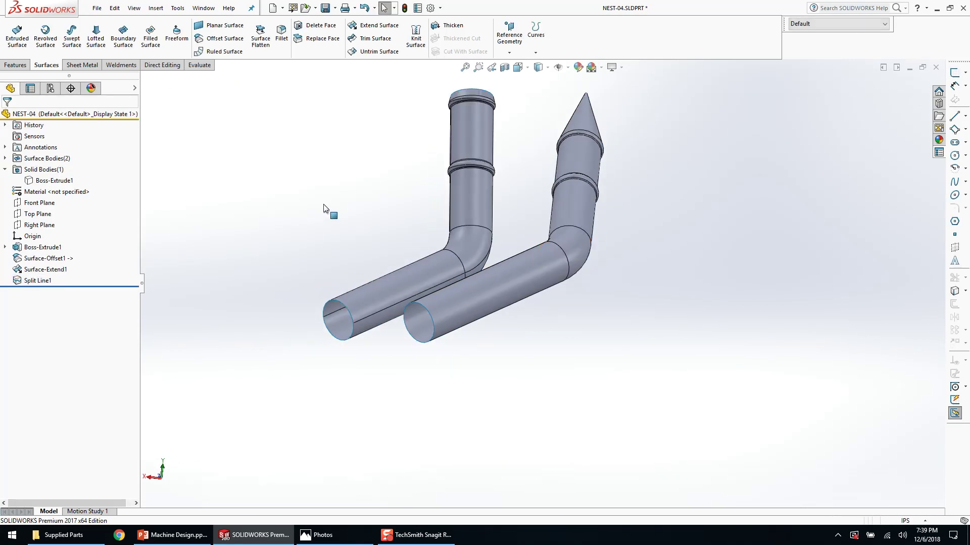
- Create a second silhouette Split Line from the Top Plane on all tangent faces of the tube with the cone extension
{"action": "left_click", "coordinate": [39, 214]}
{"action": "mouse_move", "coordinate": [268, 225]}
{"action": "middle_mouse_down"}
{"action": "mouse_move", "coordinate": [221, 227]}
{"action": "mouse_move", "coordinate": [268, 232]}
{"action": "middle_mouse_up"}
{"action": "left_click", "coordinate": [536, 32]}
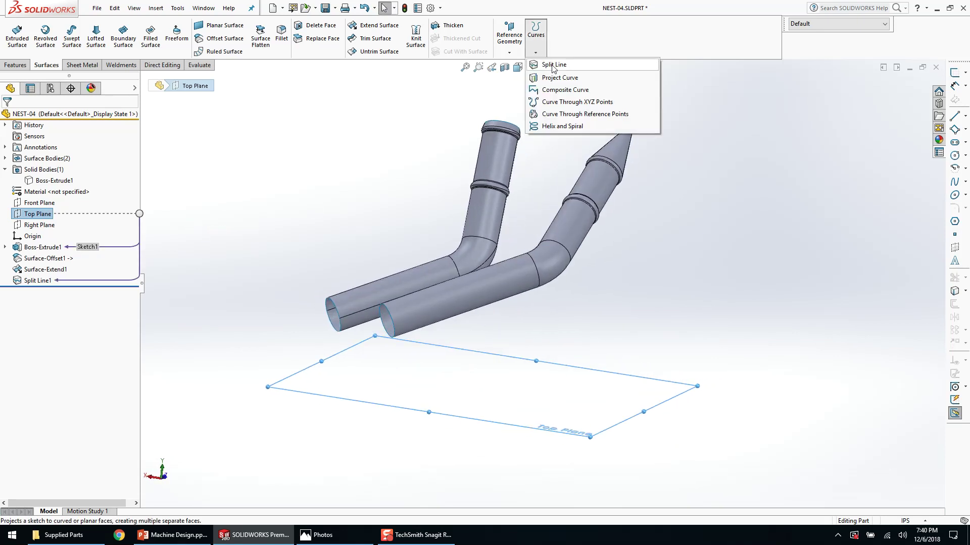
{"action": "left_click", "coordinate": [601, 71]}
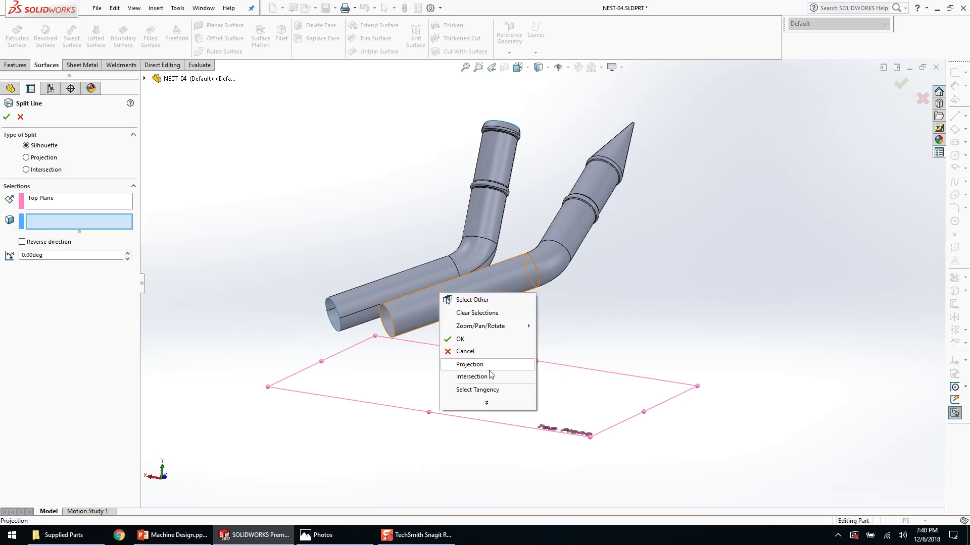
{"action": "left_click", "coordinate": [501, 390]}
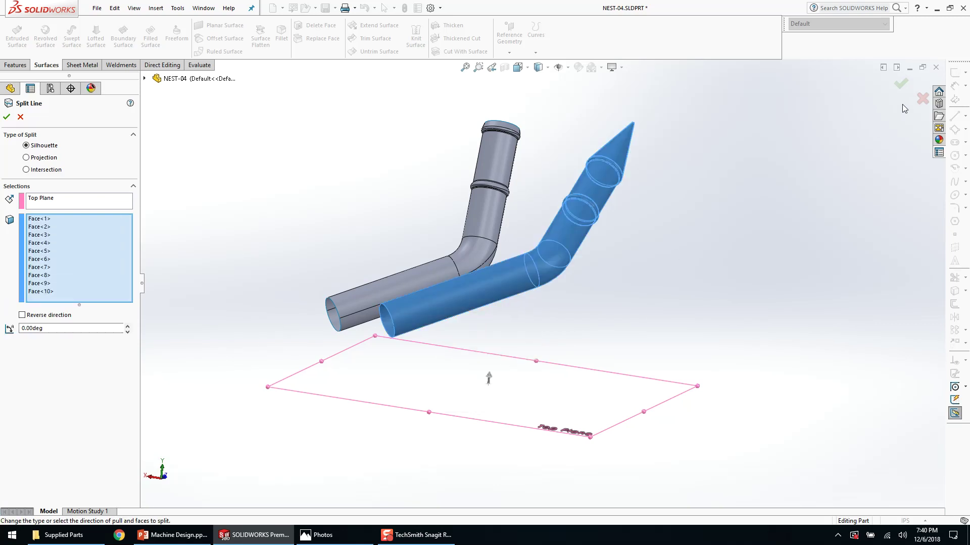
{"action": "left_click", "coordinate": [900, 84]}
{"action": "middle_click_drag", "start_coordinate": [780, 154], "coordinate": [481, 314]}
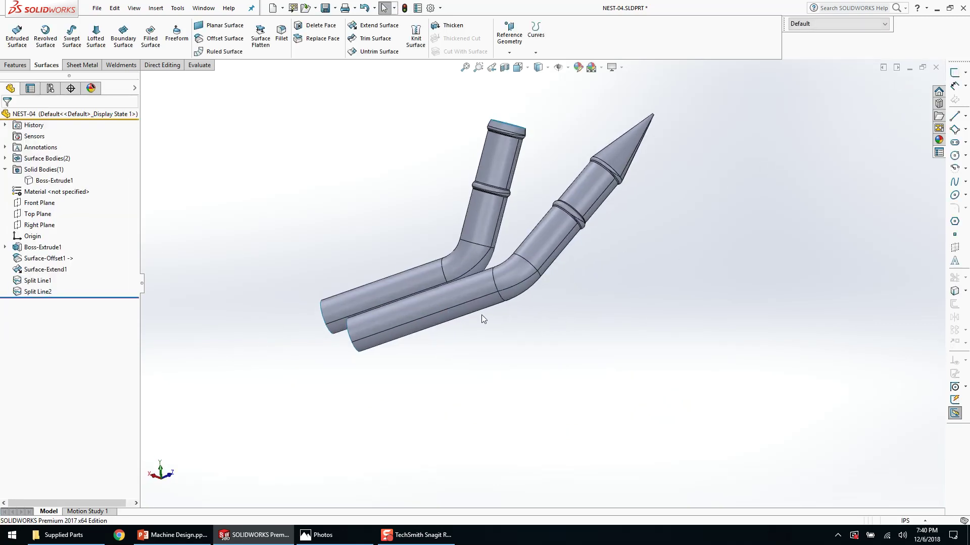
{"action": "right_click", "coordinate": [467, 297]}
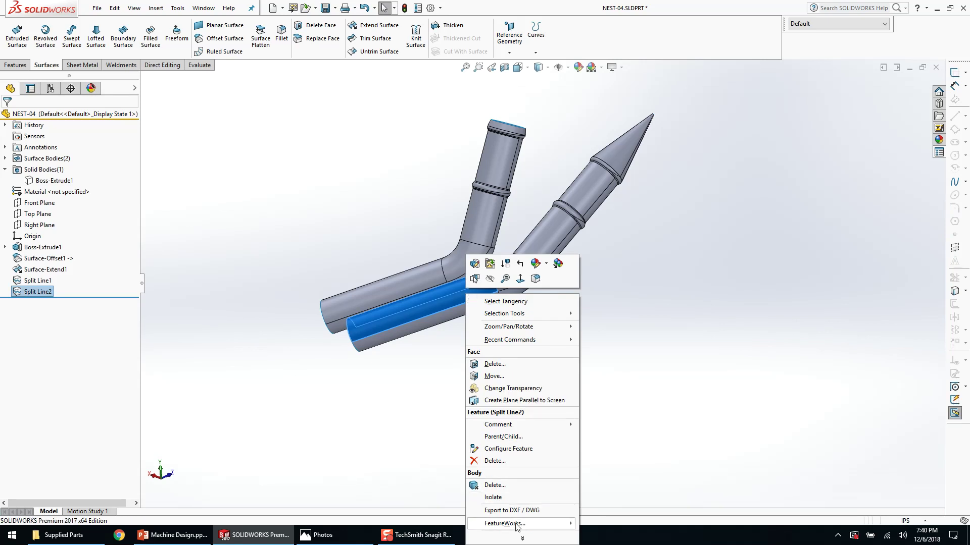
{"action": "left_click", "coordinate": [522, 538]}
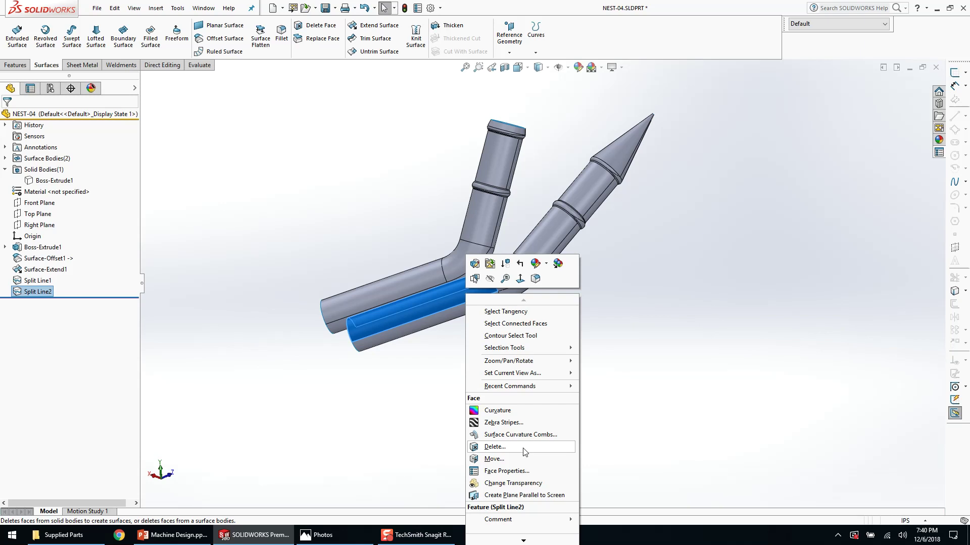
{"action": "left_click", "coordinate": [730, 305]}
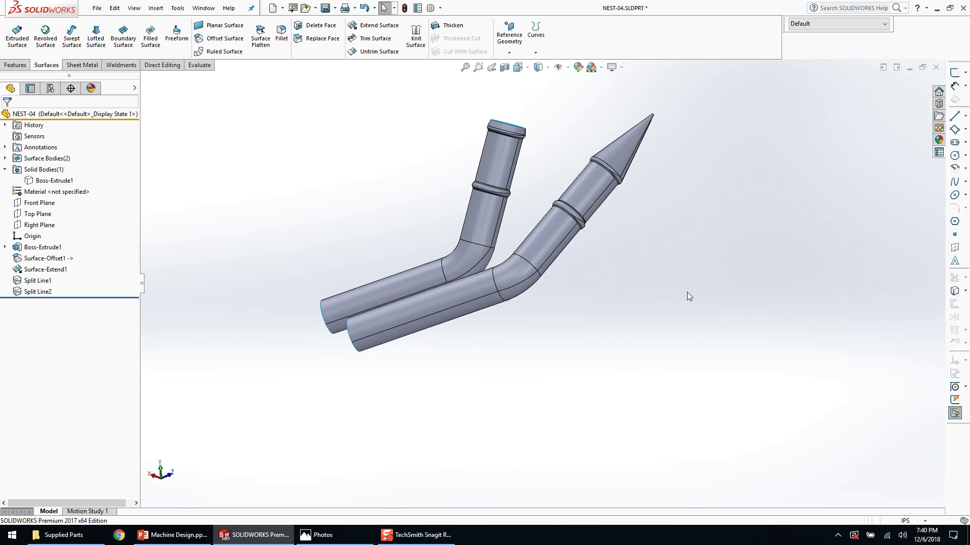
- Suppress both split line features in the NEST-04 part
{"action": "left_click", "coordinate": [38, 292]}
{"action": "left_click", "coordinate": [37, 282], "text": "ctrl"}
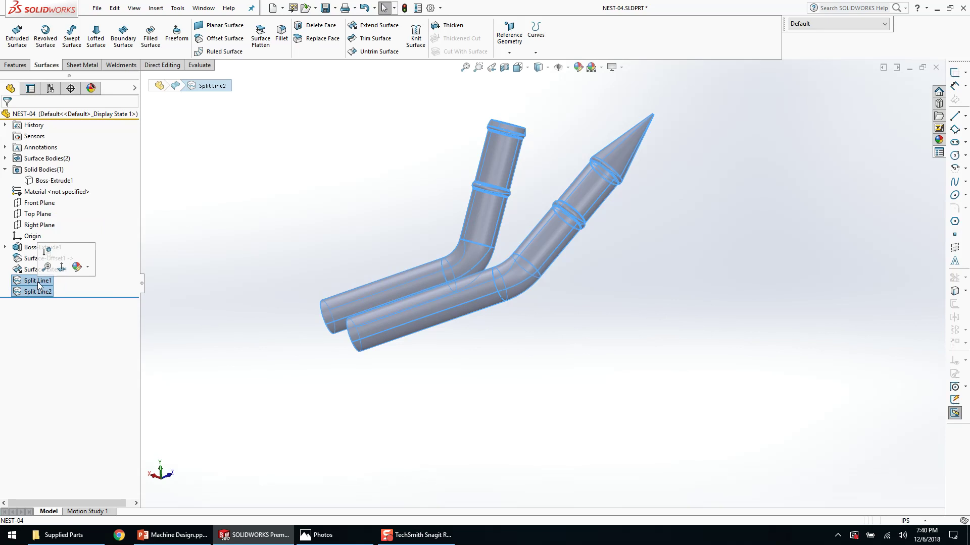
{"action": "left_click", "coordinate": [47, 251]}
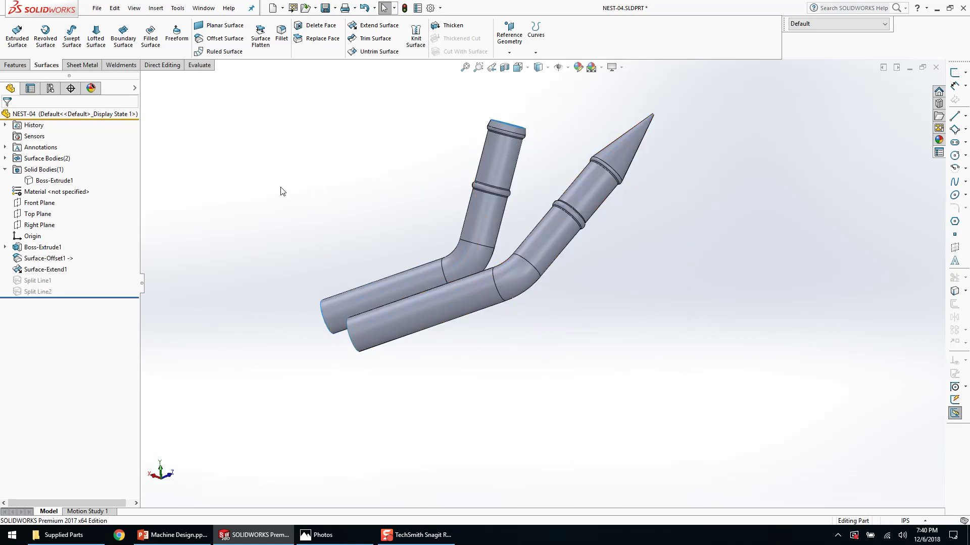
- Return to the fixture assembly and show the NEST-04 block's solid body
{"action": "left_click", "coordinate": [466, 266]}
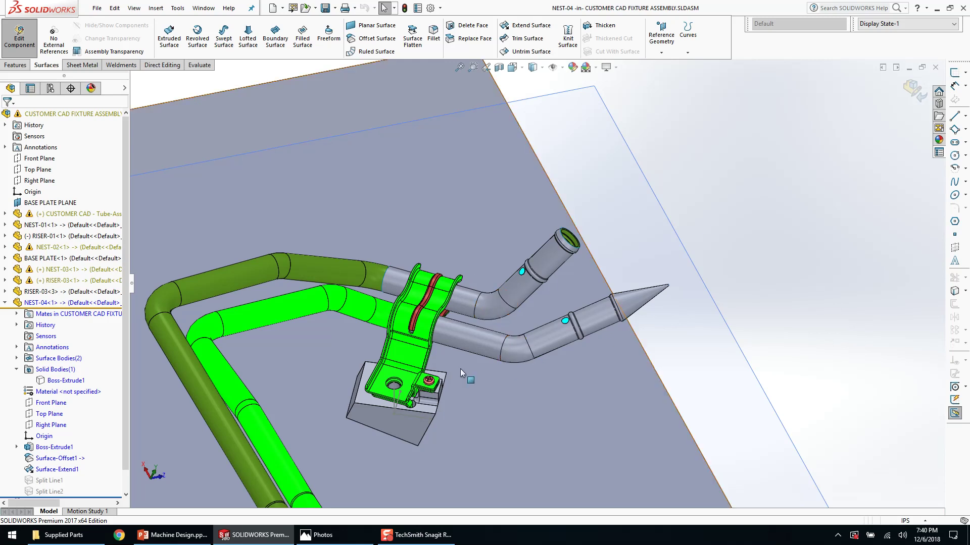
{"action": "right_click", "coordinate": [72, 387]}
{"action": "left_click", "coordinate": [80, 354]}
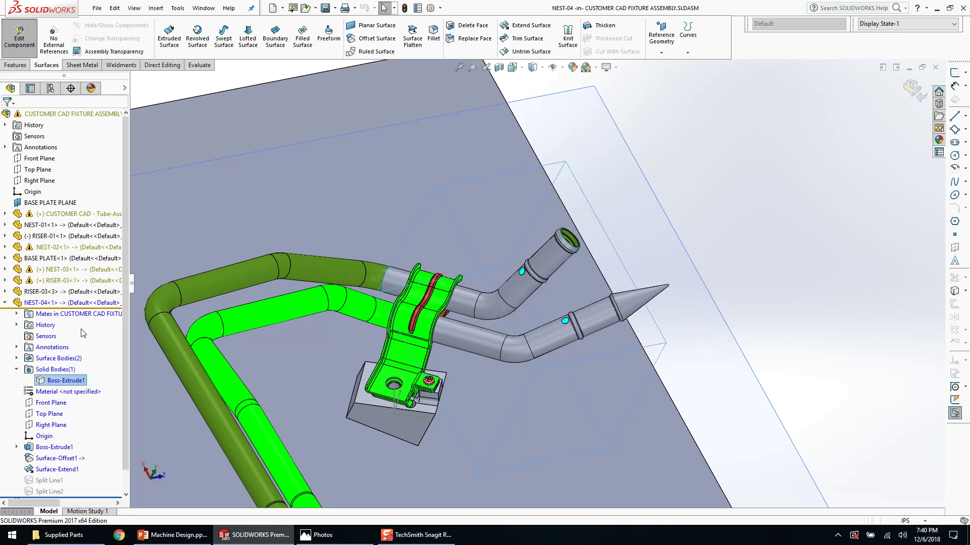
- Open the NEST-04 part on its own and cut the block with the open-ended tube's surface
{"action": "right_click", "coordinate": [73, 302]}
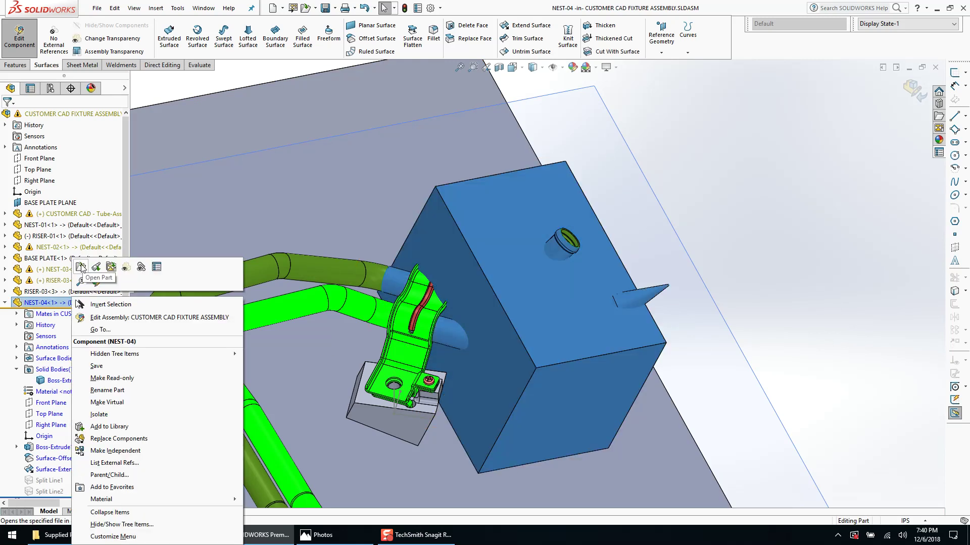
{"action": "left_click", "coordinate": [81, 267]}
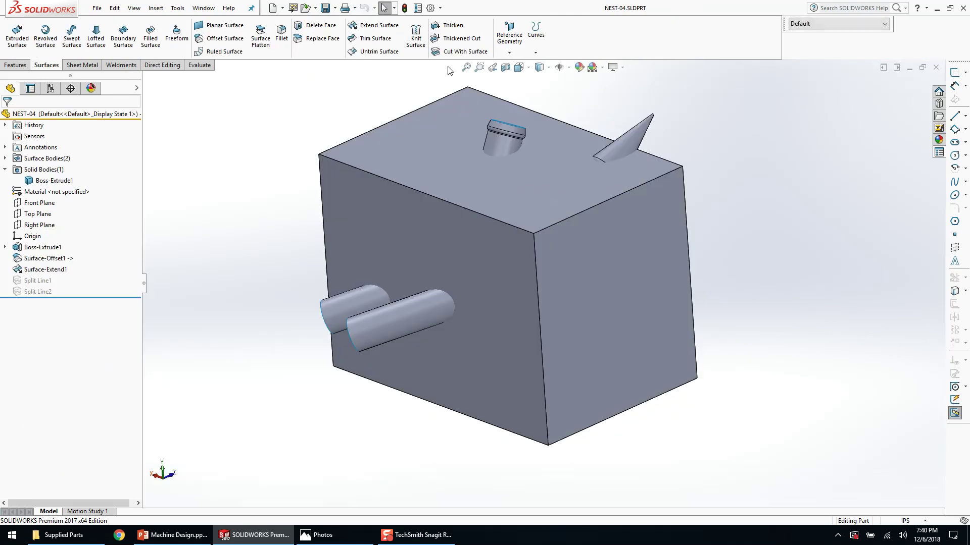
{"action": "left_click", "coordinate": [459, 51]}
{"action": "left_click", "coordinate": [508, 144]}
{"action": "key", "text": "Return"}
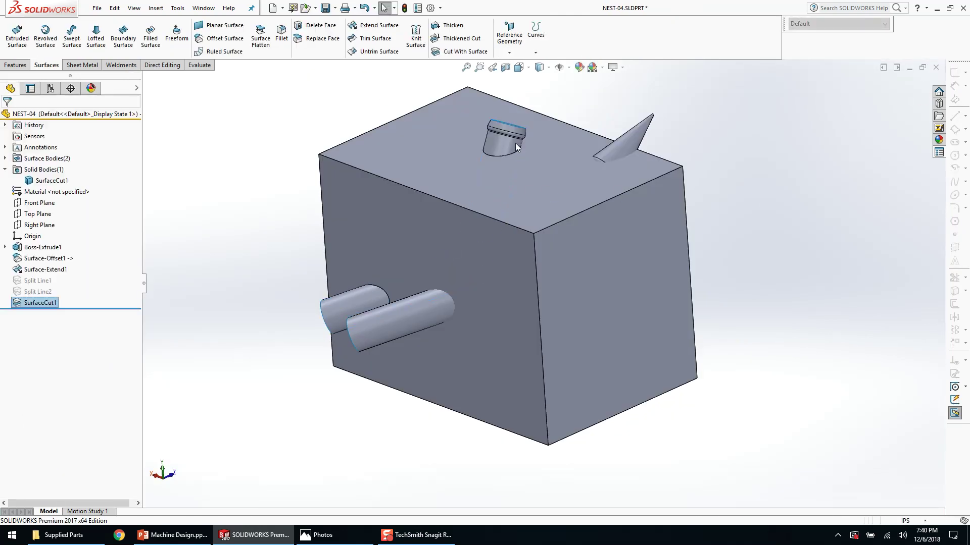
- Cut the block with the surface of the tube that has the cone extension
{"action": "left_click", "coordinate": [459, 51]}
{"action": "right_click", "coordinate": [625, 134]}
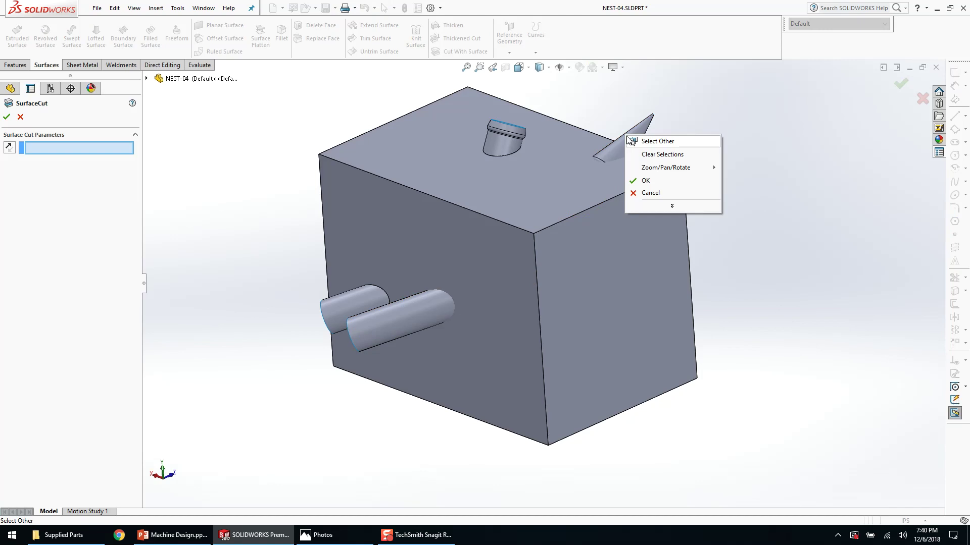
{"action": "left_click", "coordinate": [622, 146]}
{"action": "right_click", "coordinate": [622, 146]}
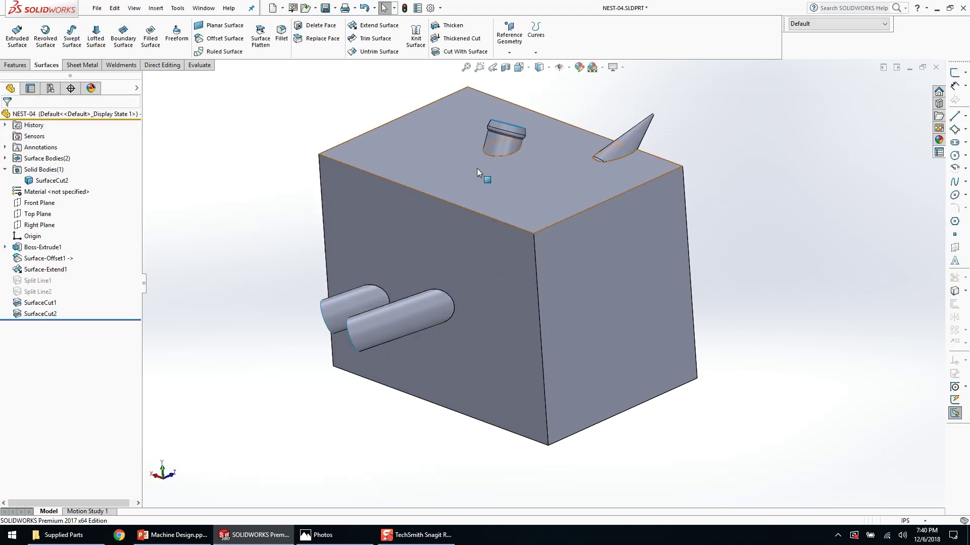
- Delete both tube surface bodies from the part, leaving only the cut solid block
{"action": "right_click", "coordinate": [500, 150]}
{"action": "left_click", "coordinate": [529, 367]}
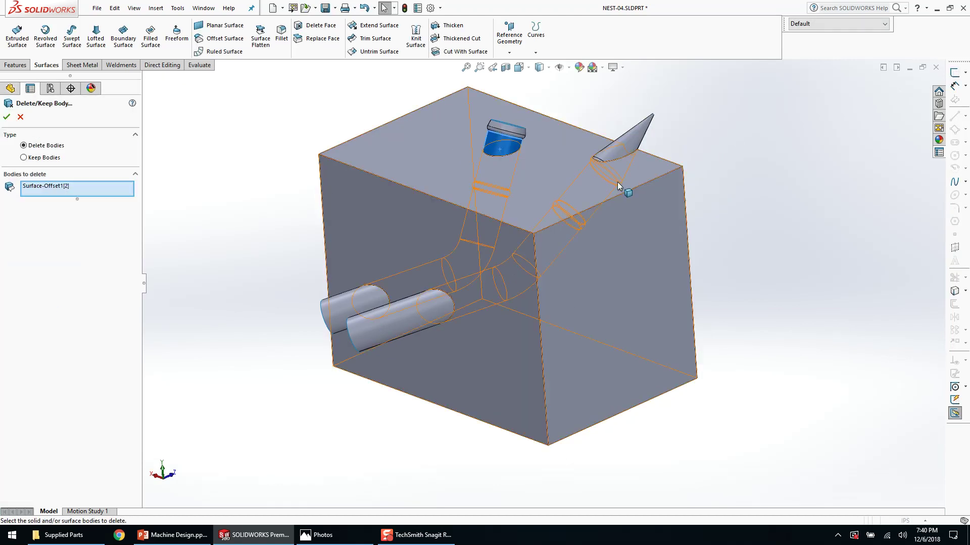
{"action": "left_click", "coordinate": [622, 147]}
{"action": "left_click", "coordinate": [7, 116]}
{"action": "middle_click_drag", "start_coordinate": [247, 168], "coordinate": [295, 226]}
{"action": "left_click", "coordinate": [465, 195]}
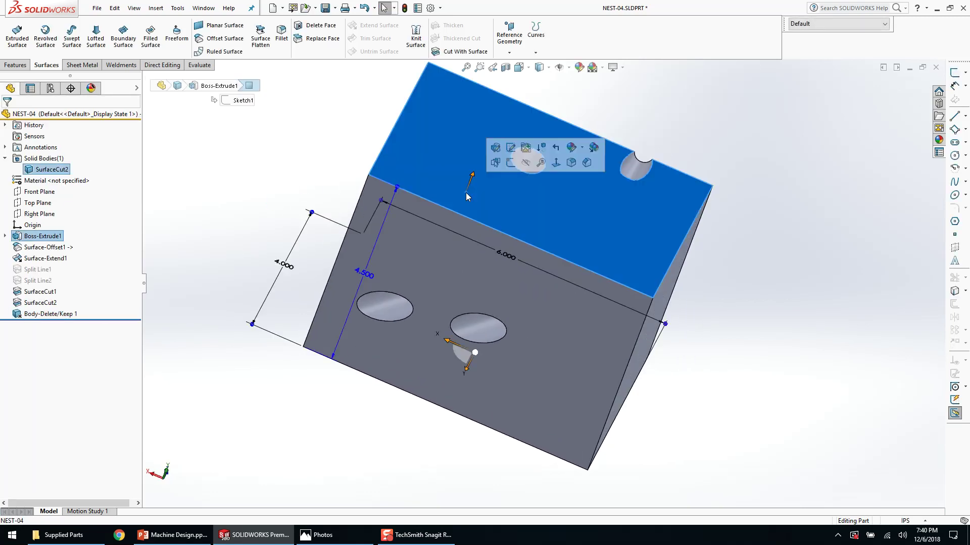
{"action": "left_click", "coordinate": [175, 356]}
{"action": "left_click", "coordinate": [42, 273]}
{"action": "left_click", "coordinate": [42, 281]}
{"action": "left_click", "coordinate": [32, 272], "text": "ctrl"}
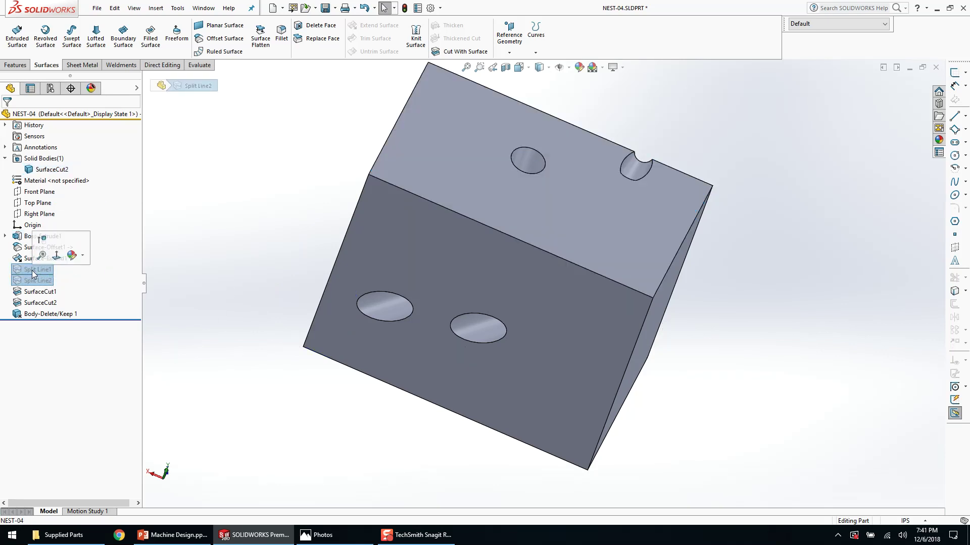
{"action": "left_click", "coordinate": [438, 196]}
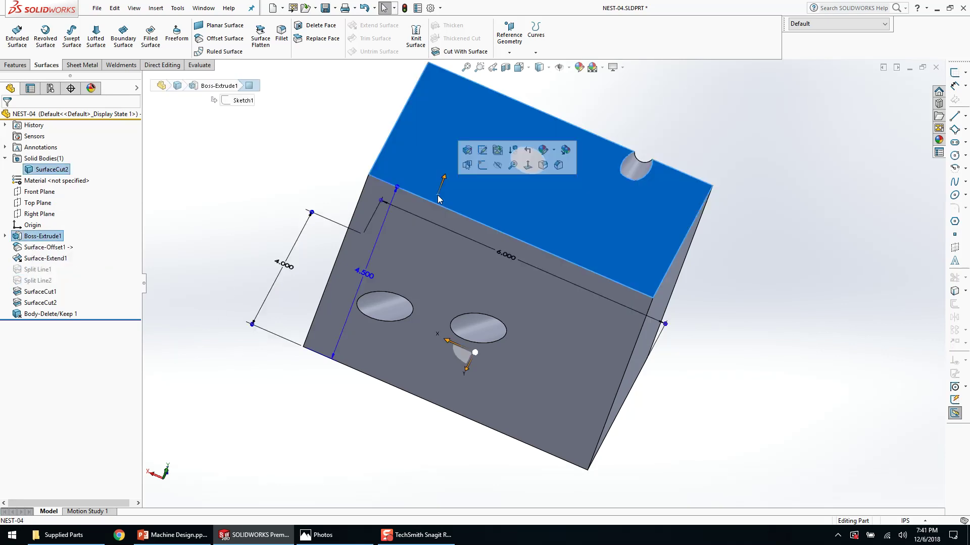
{"action": "left_click", "coordinate": [482, 165]}
{"action": "mouse_move", "coordinate": [448, 279]}
{"action": "middle_mouse_down"}
{"action": "mouse_move", "coordinate": [435, 213]}
{"action": "mouse_move", "coordinate": [446, 195]}
{"action": "middle_mouse_up"}
{"action": "scroll", "coordinate": [441, 262], "scroll_direction": "down", "scroll_amount": 3}
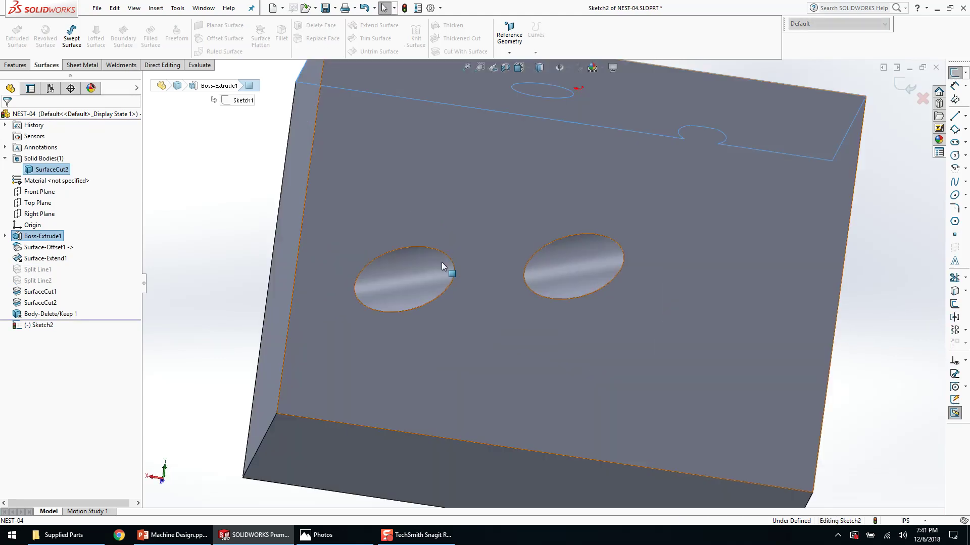
{"action": "mouse_move", "coordinate": [419, 276]}
{"action": "middle_mouse_down"}
{"action": "mouse_move", "coordinate": [472, 274]}
{"action": "mouse_move", "coordinate": [432, 267]}
{"action": "mouse_move", "coordinate": [416, 294]}
{"action": "mouse_move", "coordinate": [416, 278]}
{"action": "middle_mouse_up"}
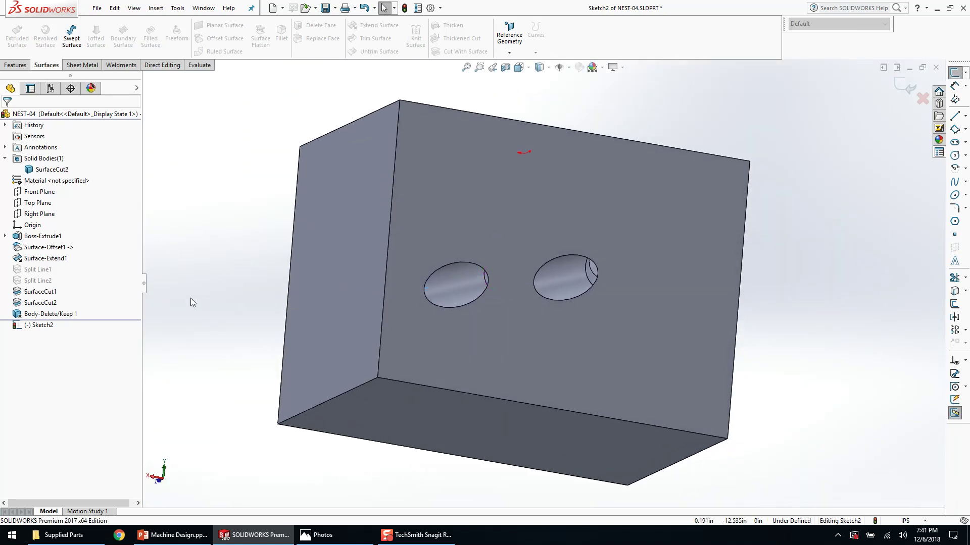
{"action": "left_click", "coordinate": [901, 86]}
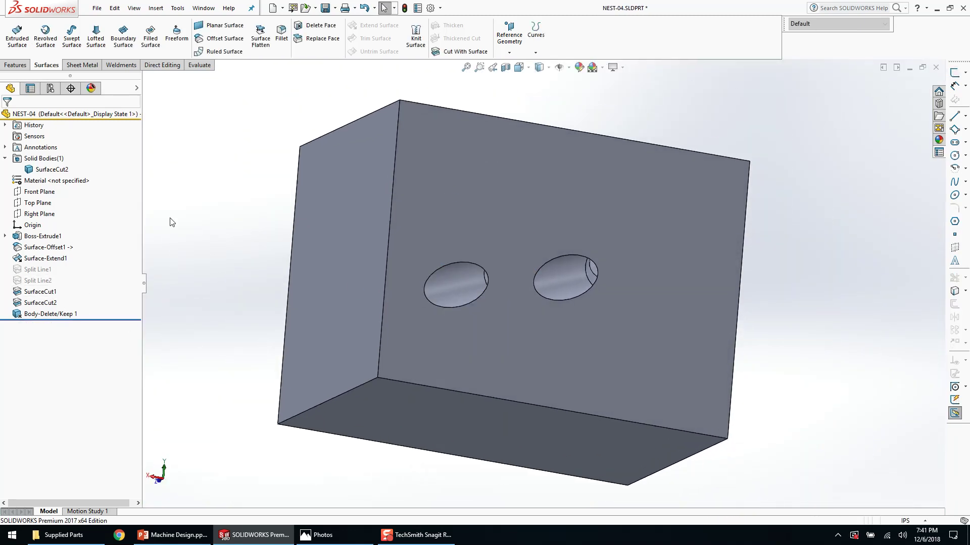
- Move both split line features after the two surface cuts in the feature order and unsuppress them
{"action": "mouse_move", "coordinate": [36, 281]}
{"action": "left_mouse_down"}
{"action": "mouse_move", "coordinate": [37, 303]}
{"action": "mouse_move", "coordinate": [25, 293]}
{"action": "left_mouse_up"}
{"action": "left_click", "coordinate": [24, 304]}
{"action": "left_click", "coordinate": [22, 293], "text": "ctrl"}
{"action": "right_click", "coordinate": [21, 294]}
{"action": "left_click", "coordinate": [29, 261]}
- Roll back the model to before the Body-Delete/Keep feature and start a sketch on the block's top face
{"action": "right_click", "coordinate": [45, 314]}
{"action": "left_click", "coordinate": [101, 306]}
{"action": "mouse_move", "coordinate": [429, 232]}
{"action": "middle_mouse_down"}
{"action": "mouse_move", "coordinate": [411, 228]}
{"action": "mouse_move", "coordinate": [413, 261]}
{"action": "middle_mouse_up"}
{"action": "left_click", "coordinate": [444, 168]}
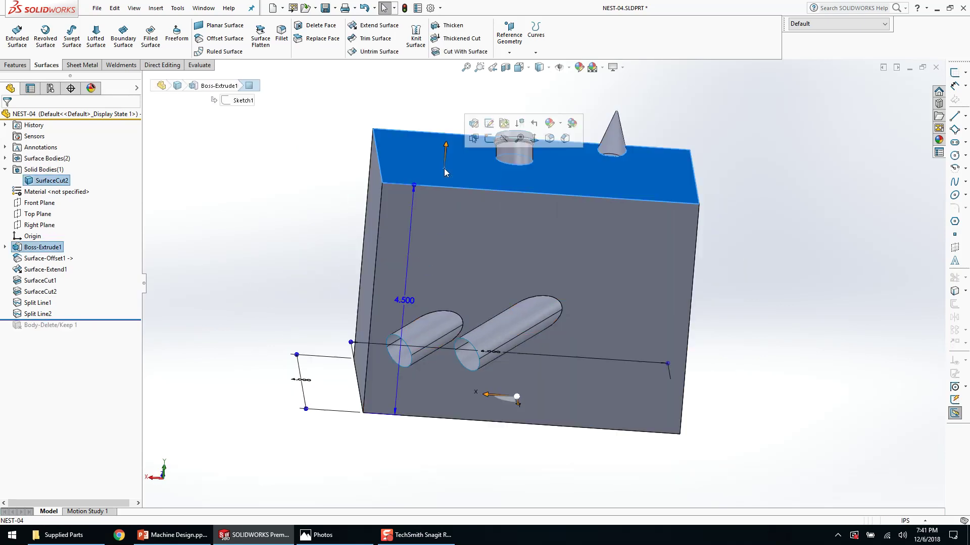
{"action": "left_click", "coordinate": [477, 138]}
{"action": "left_click", "coordinate": [241, 215]}
- Hide the block's solid body so the two tube surfaces are exposed for sketching
{"action": "right_click", "coordinate": [47, 249]}
{"action": "left_click", "coordinate": [54, 237]}
{"action": "scroll", "coordinate": [480, 275], "scroll_direction": "down", "scroll_amount": 2}
{"action": "middle_click_drag", "start_coordinate": [512, 268], "coordinate": [441, 305]}
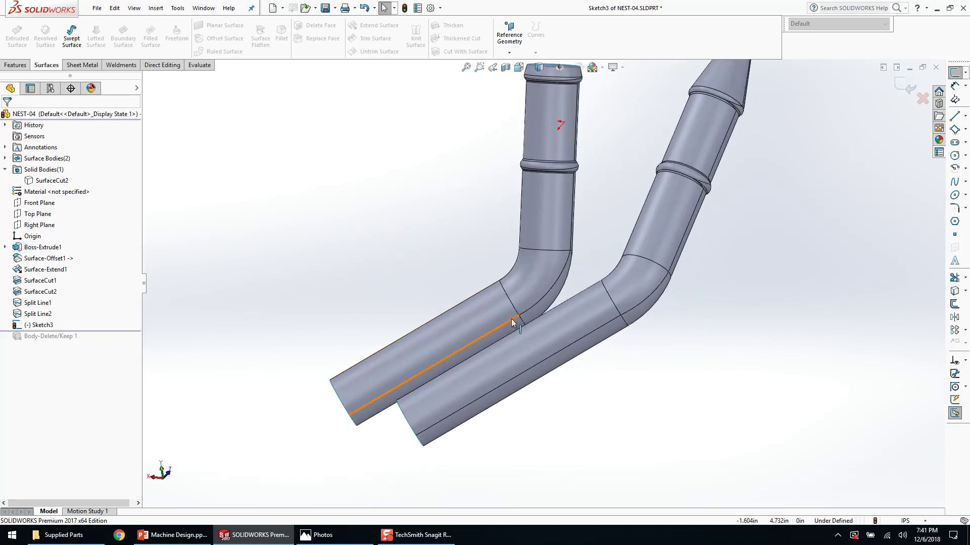
- Try to convert the open-ended tube's straight and bend split-line edges into the sketch in one operation
{"action": "left_click", "coordinate": [515, 320]}
{"action": "left_click", "coordinate": [537, 306], "text": "ctrl"}
{"action": "middle_click_drag", "start_coordinate": [503, 297], "coordinate": [515, 227]}
{"action": "scroll", "coordinate": [574, 323], "scroll_direction": "down", "scroll_amount": 4}
{"action": "left_click", "coordinate": [497, 294], "text": "ctrl"}
{"action": "scroll", "coordinate": [657, 184], "scroll_direction": "down", "scroll_amount": 5}
{"action": "mouse_move", "coordinate": [597, 231]}
{"action": "middle_mouse_down"}
{"action": "mouse_move", "coordinate": [580, 225]}
{"action": "mouse_move", "coordinate": [594, 219]}
{"action": "mouse_move", "coordinate": [569, 304]}
{"action": "mouse_move", "coordinate": [601, 218]}
{"action": "middle_mouse_up"}
{"action": "scroll", "coordinate": [594, 219], "scroll_direction": "up", "scroll_amount": 2}
{"action": "scroll", "coordinate": [603, 219], "scroll_direction": "up", "scroll_amount": 7}
{"action": "scroll", "coordinate": [626, 207], "scroll_direction": "down", "scroll_amount": 5}
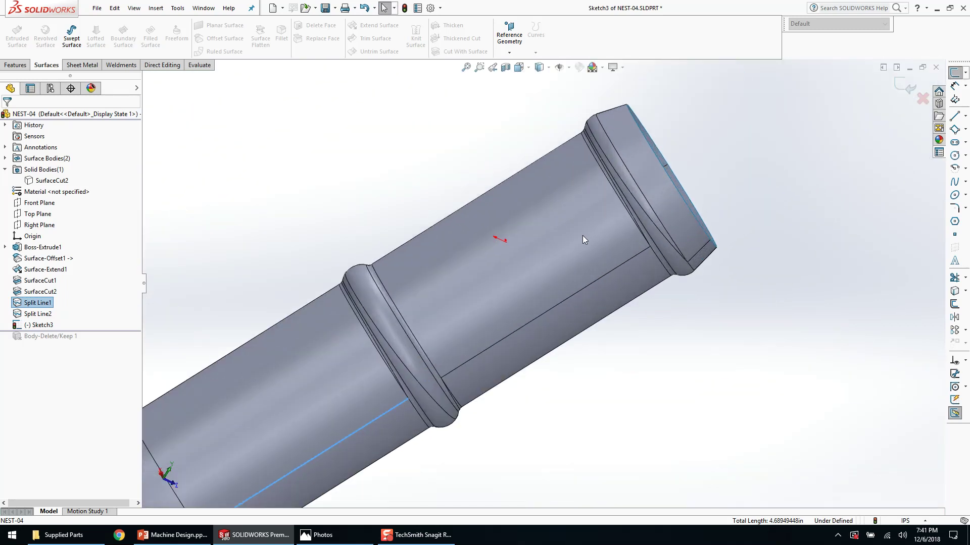
{"action": "scroll", "coordinate": [550, 270], "scroll_direction": "up", "scroll_amount": 7}
{"action": "middle_click_drag", "start_coordinate": [373, 354], "coordinate": [524, 370]}
{"action": "scroll", "coordinate": [524, 366], "scroll_direction": "down", "scroll_amount": 4}
{"action": "left_click", "coordinate": [527, 344], "text": "ctrl"}
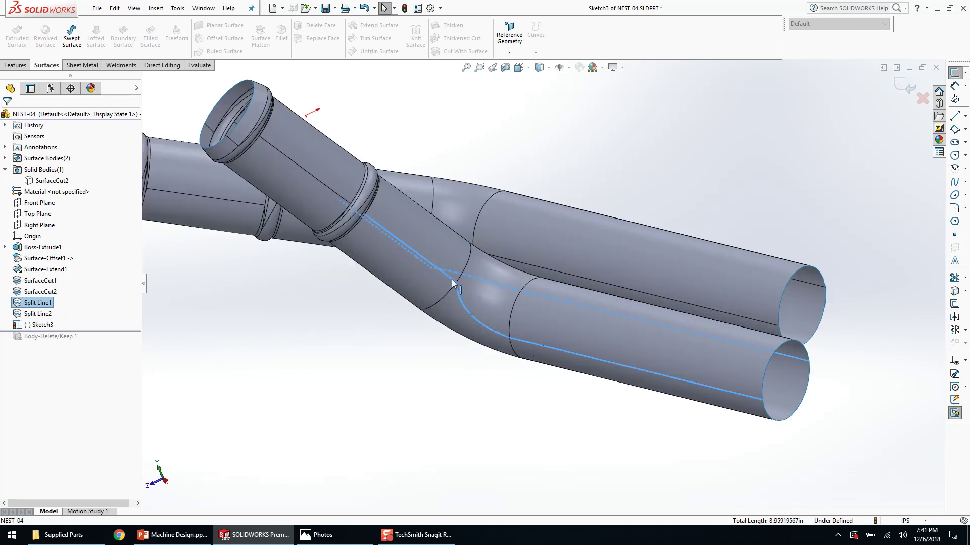
{"action": "key", "text": "c"}
{"action": "left_click", "coordinate": [548, 269]}
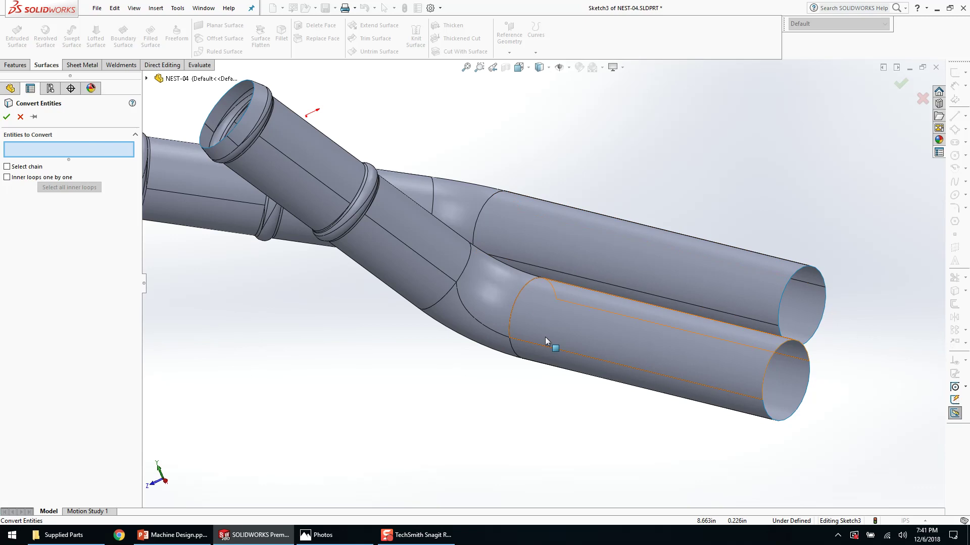
- Convert the straight split-line edges along one side of the open-ended tube into the sketch, also trying its bend edge
{"action": "left_click", "coordinate": [560, 354]}
{"action": "key", "text": "Return"}
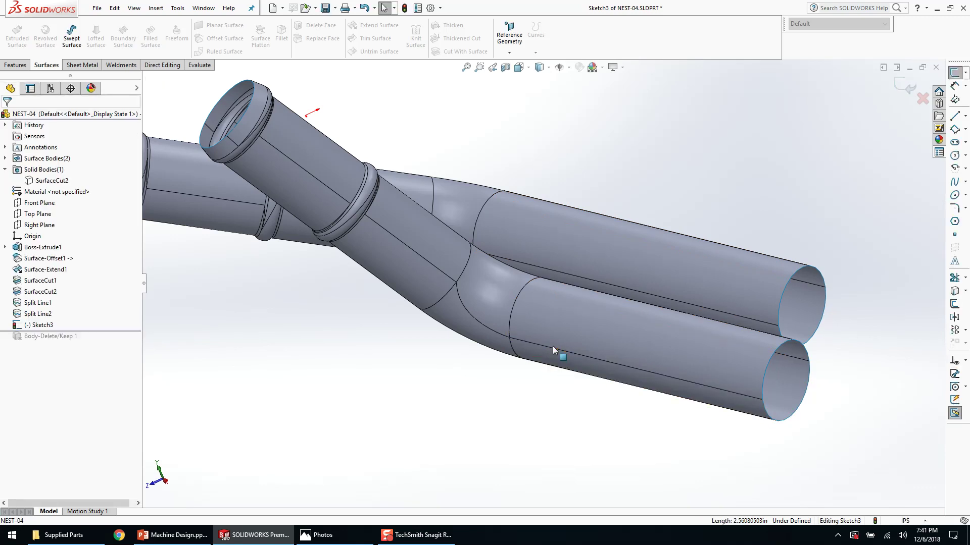
{"action": "key", "text": "c"}
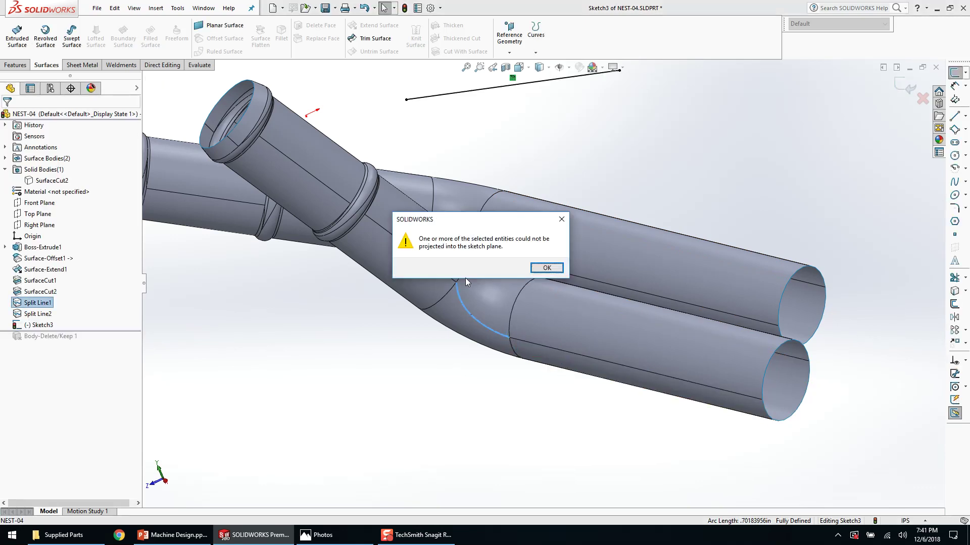
{"action": "left_click", "coordinate": [548, 269]}
{"action": "left_click", "coordinate": [440, 273]}
{"action": "left_click", "coordinate": [440, 273]}
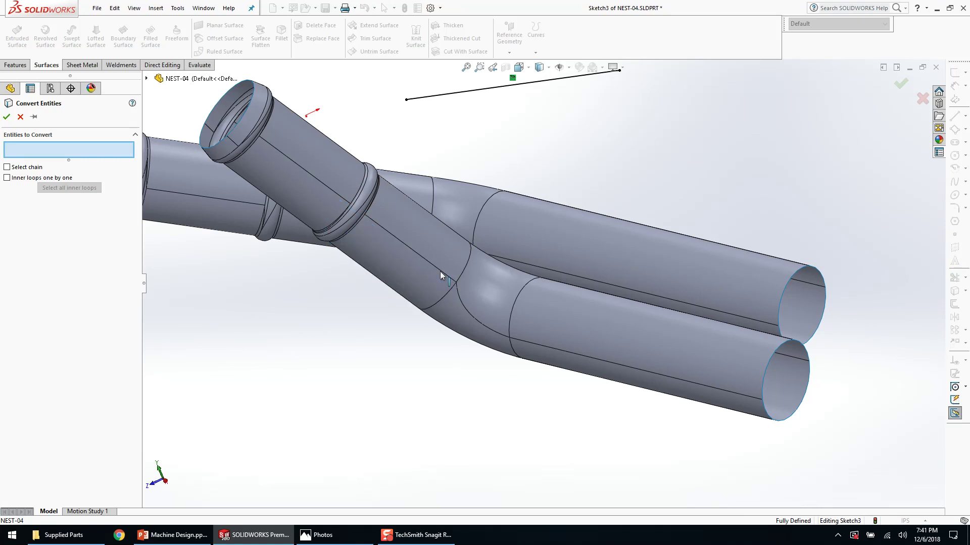
{"action": "left_click", "coordinate": [441, 274]}
{"action": "scroll", "coordinate": [441, 274], "scroll_direction": "up", "scroll_amount": 5}
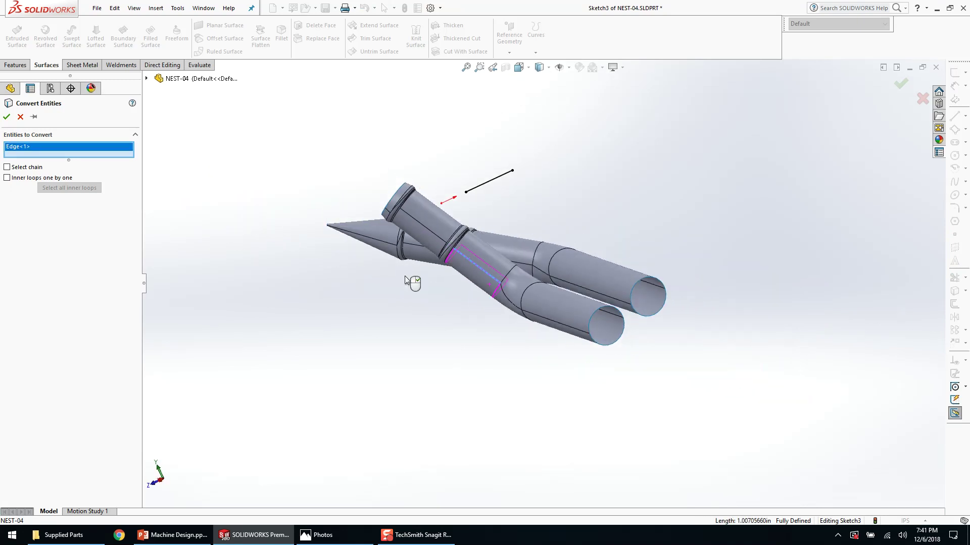
{"action": "key", "text": "Return"}
{"action": "scroll", "coordinate": [491, 284], "scroll_direction": "down", "scroll_amount": 3}
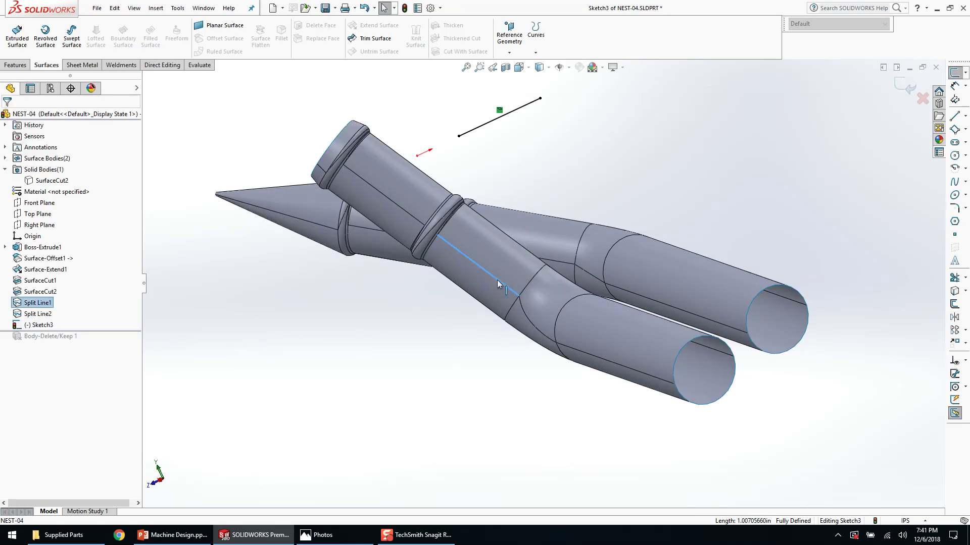
- Convert the matching straight split-line edges on the opposite side of the open-ended tube into the sketch
{"action": "mouse_move", "coordinate": [432, 331]}
{"action": "middle_mouse_down"}
{"action": "mouse_move", "coordinate": [427, 253]}
{"action": "mouse_move", "coordinate": [551, 302]}
{"action": "mouse_move", "coordinate": [530, 329]}
{"action": "middle_mouse_up"}
{"action": "left_click", "coordinate": [558, 289]}
{"action": "key", "text": "Return"}
{"action": "left_click", "coordinate": [448, 329]}
{"action": "key", "text": "Return"}
{"action": "scroll", "coordinate": [609, 203], "scroll_direction": "up", "scroll_amount": 1}
{"action": "middle_click_drag", "start_coordinate": [608, 203], "coordinate": [607, 227]}
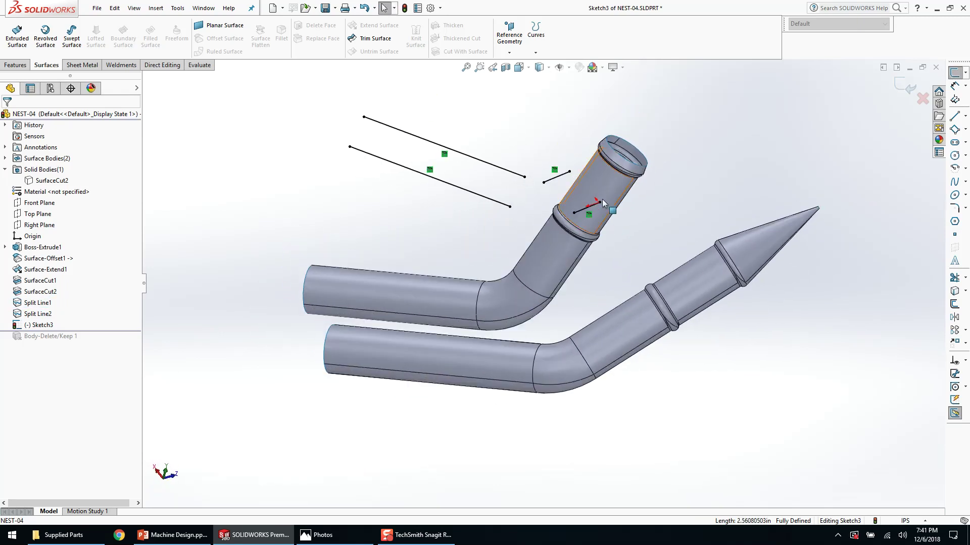
- Stretch the two converted end lines well past the open end of the tube
{"action": "left_click_drag", "start_coordinate": [600, 203], "coordinate": [720, 153]}
{"action": "left_click_drag", "start_coordinate": [569, 171], "coordinate": [696, 117]}
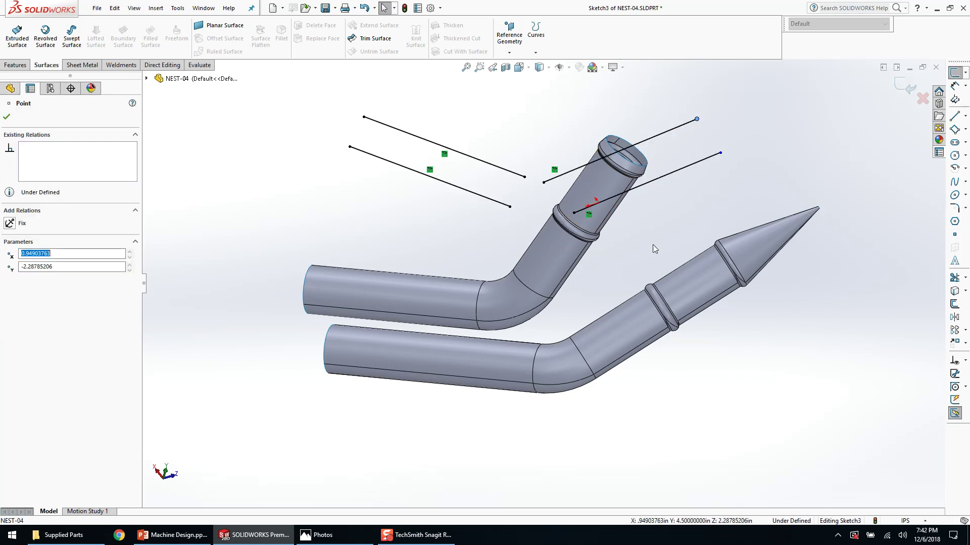
{"action": "left_click", "coordinate": [652, 244]}
- Try to convert the split-line edge along the open-ended tube's bend into the sketch
{"action": "key", "text": "ctrl+8"}
{"action": "scroll", "coordinate": [593, 283], "scroll_direction": "down", "scroll_amount": 5}
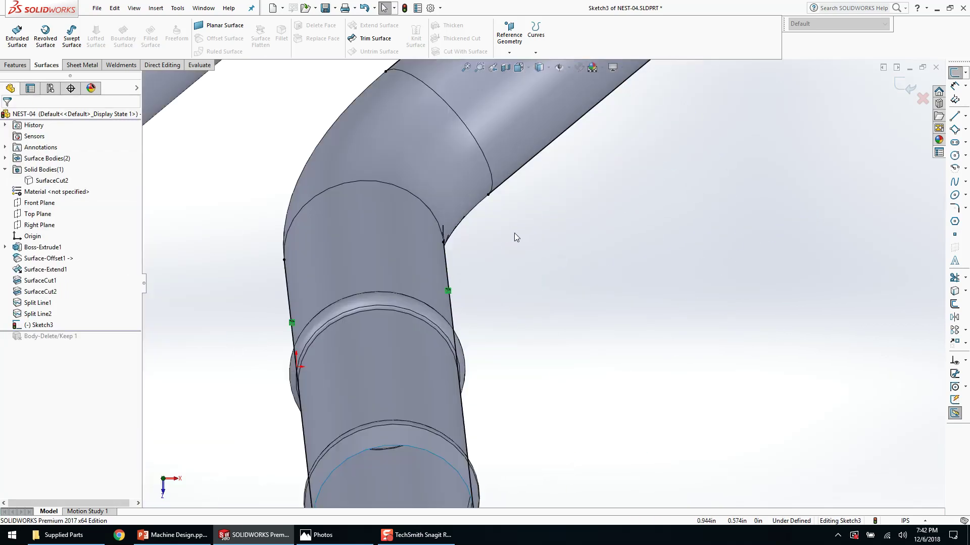
{"action": "left_click", "coordinate": [474, 210]}
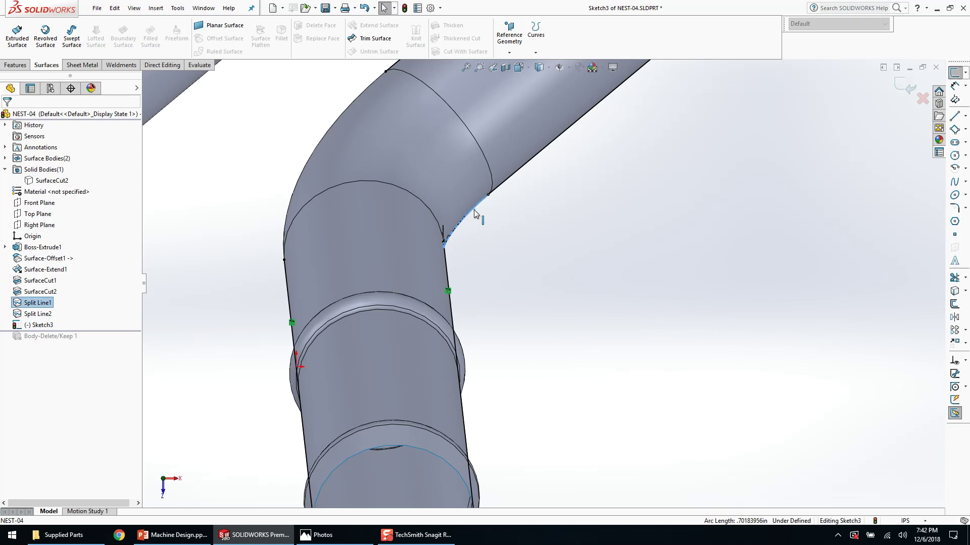
{"action": "key", "text": "c"}
{"action": "left_click", "coordinate": [545, 267]}
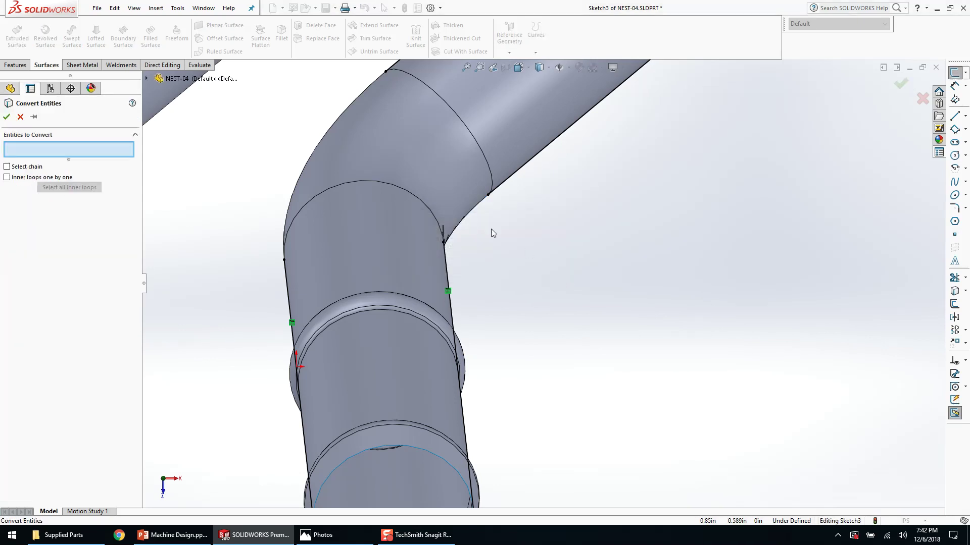
{"action": "scroll", "coordinate": [477, 266], "scroll_direction": "down", "scroll_amount": 3}
{"action": "scroll", "coordinate": [507, 317], "scroll_direction": "up", "scroll_amount": 5}
{"action": "scroll", "coordinate": [510, 260], "scroll_direction": "down", "scroll_amount": 2}
{"action": "middle_click_drag", "start_coordinate": [511, 260], "coordinate": [599, 371]}
{"action": "scroll", "coordinate": [528, 227], "scroll_direction": "up", "scroll_amount": 4}
{"action": "left_click", "coordinate": [475, 323]}
{"action": "scroll", "coordinate": [472, 289], "scroll_direction": "down", "scroll_amount": 4}
{"action": "middle_click_drag", "start_coordinate": [470, 289], "coordinate": [491, 342]}
{"action": "left_click", "coordinate": [411, 343]}
{"action": "scroll", "coordinate": [407, 348], "scroll_direction": "up", "scroll_amount": 3}
{"action": "scroll", "coordinate": [492, 342], "scroll_direction": "up", "scroll_amount": 3}
{"action": "key", "text": "Escape"}
- Convert the straight and bend split-line edges along one side of the cone-ended tube into the sketch
{"action": "scroll", "coordinate": [513, 333], "scroll_direction": "down", "scroll_amount": 4}
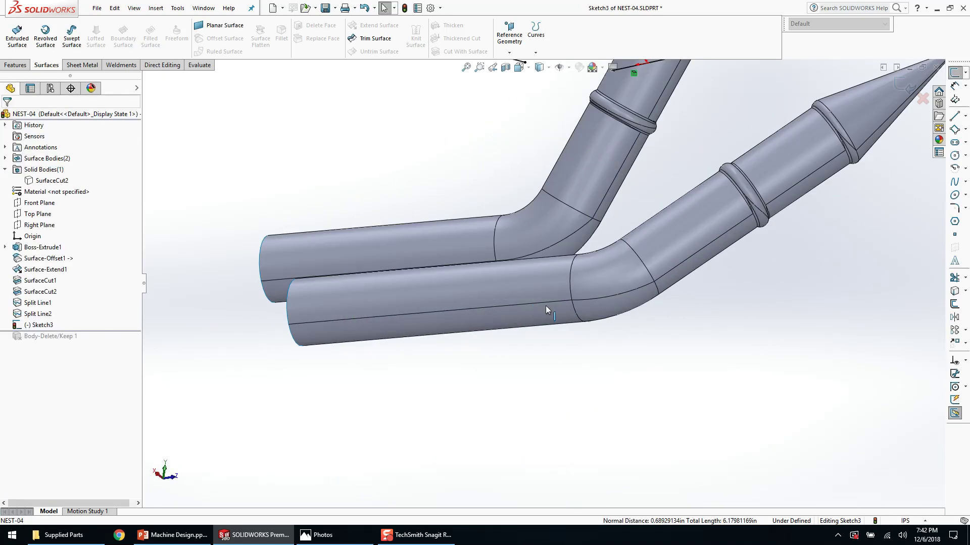
{"action": "key", "text": "Return"}
{"action": "left_click", "coordinate": [604, 298]}
{"action": "key", "text": "Return"}
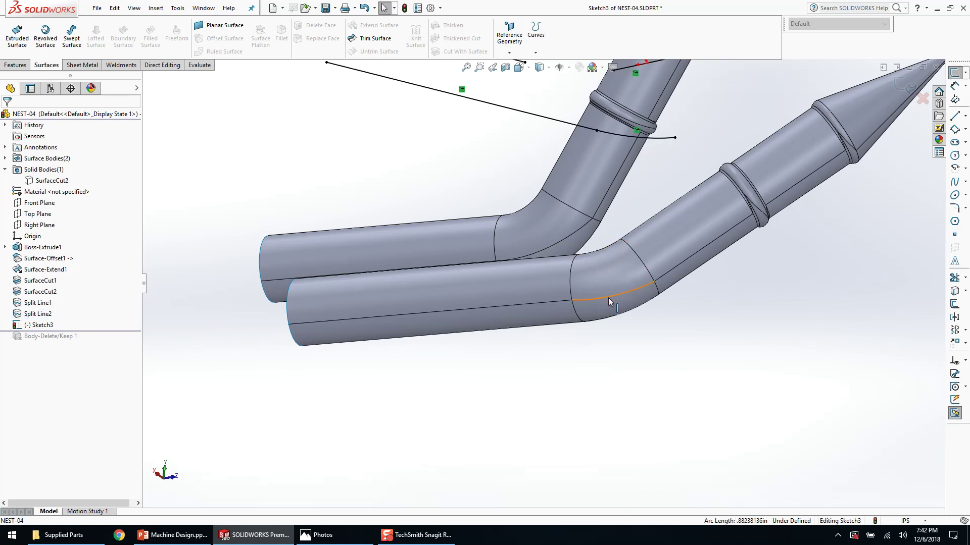
{"action": "scroll", "coordinate": [672, 268], "scroll_direction": "up", "scroll_amount": 3}
{"action": "middle_click_drag", "start_coordinate": [672, 268], "coordinate": [650, 287]}
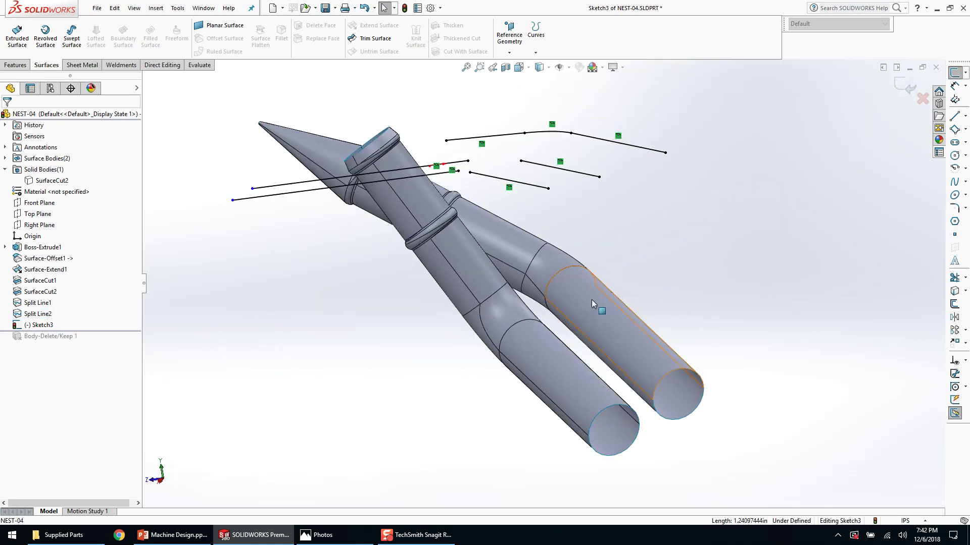
- Convert the matching straight and bend edges along the cone-ended tube's other side into the sketch
{"action": "left_click", "coordinate": [556, 307]}
{"action": "key", "text": "Return"}
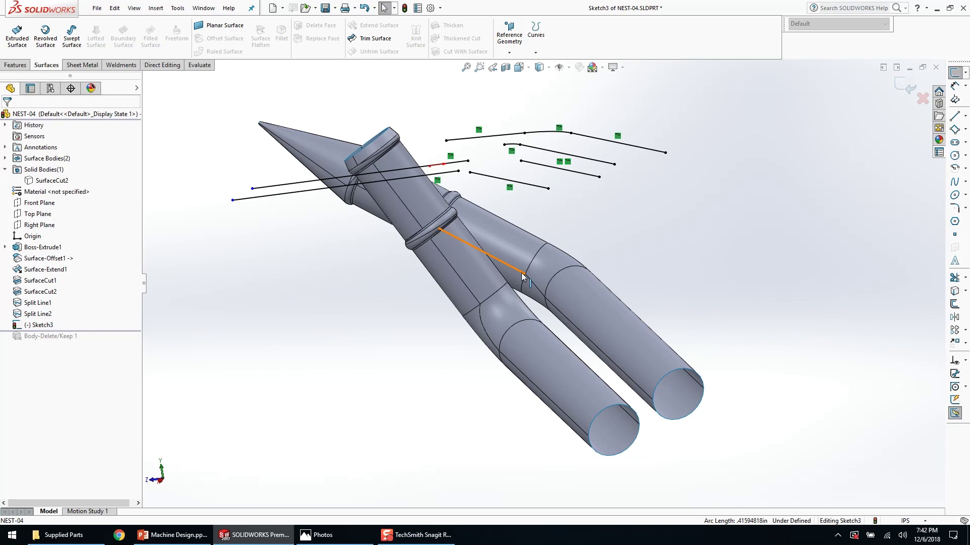
{"action": "mouse_move", "coordinate": [523, 276]}
{"action": "middle_mouse_down"}
{"action": "mouse_move", "coordinate": [405, 266]}
{"action": "mouse_move", "coordinate": [603, 268]}
{"action": "middle_mouse_up"}
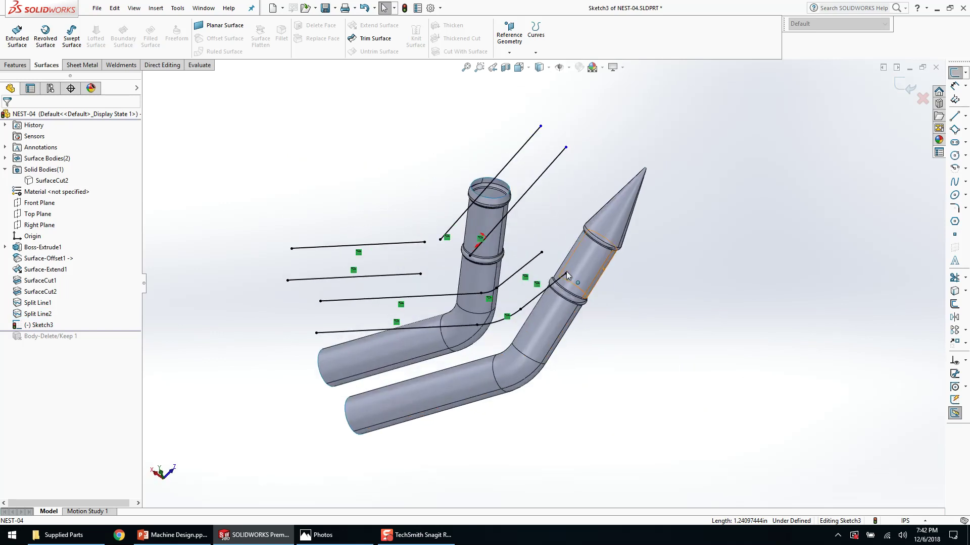
- Stretch the cone-ended tube's two converted end lines beyond the tip of the cone
{"action": "left_click_drag", "start_coordinate": [566, 273], "coordinate": [715, 171]}
{"action": "mouse_move", "coordinate": [541, 252]}
{"action": "left_mouse_down"}
{"action": "mouse_move", "coordinate": [672, 135]}
{"action": "mouse_move", "coordinate": [694, 130]}
{"action": "left_mouse_up"}
{"action": "left_click", "coordinate": [527, 286]}
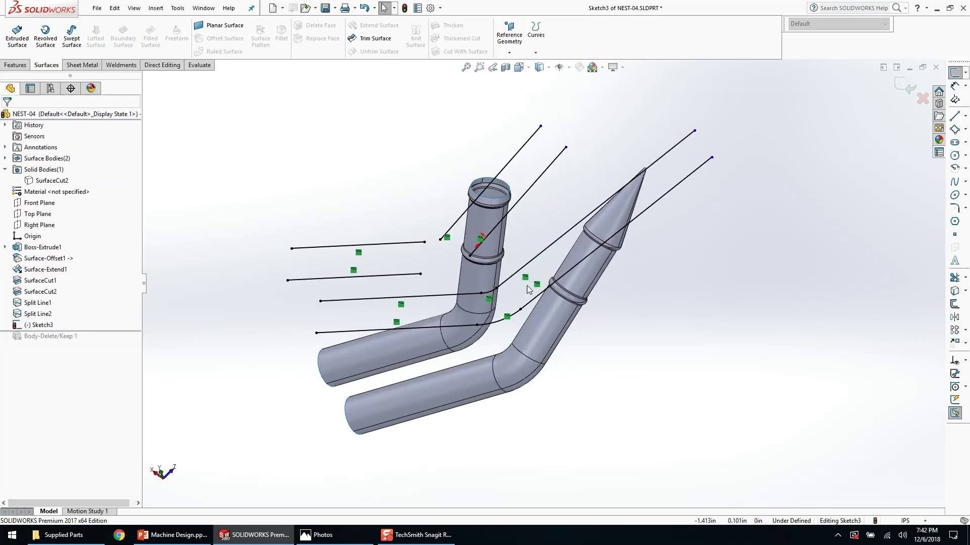
{"action": "scroll", "coordinate": [438, 271], "scroll_direction": "down", "scroll_amount": 5}
{"action": "scroll", "coordinate": [439, 270], "scroll_direction": "down", "scroll_amount": 2}
{"action": "middle_click_drag", "start_coordinate": [464, 264], "coordinate": [459, 275]}
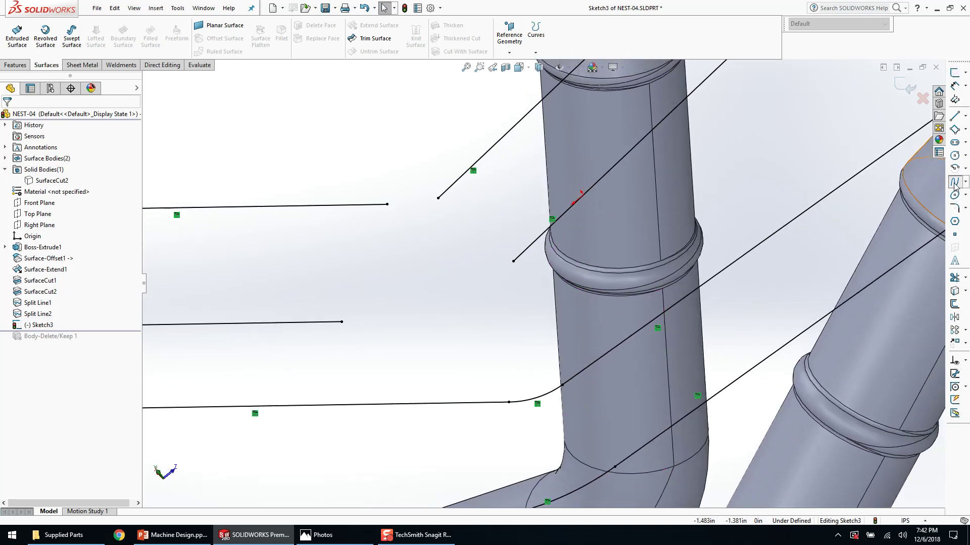
{"action": "scroll", "coordinate": [515, 274], "scroll_direction": "up", "scroll_amount": 8}
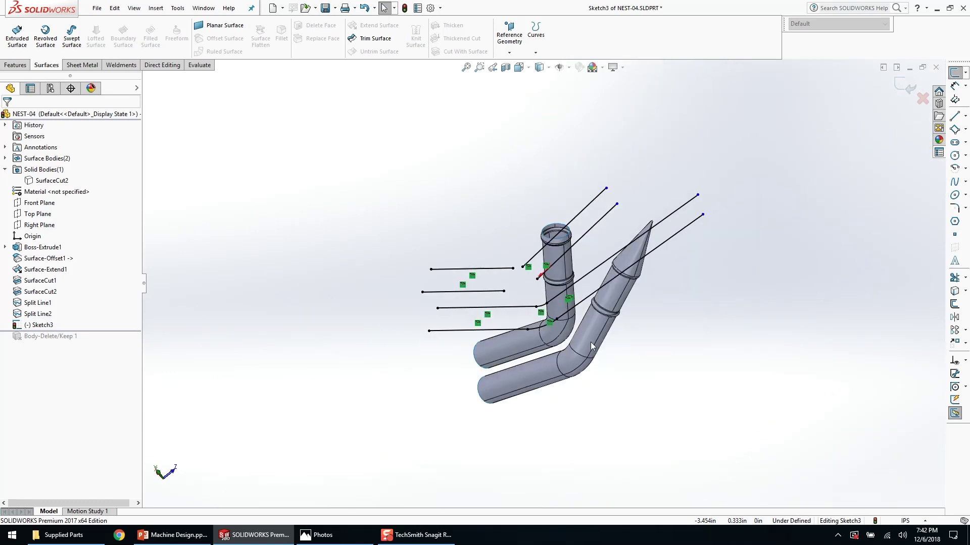
- Exit the silhouette sketch and show the SurfaceCut2 solid body
{"action": "scroll", "coordinate": [591, 345], "scroll_direction": "down", "scroll_amount": 3}
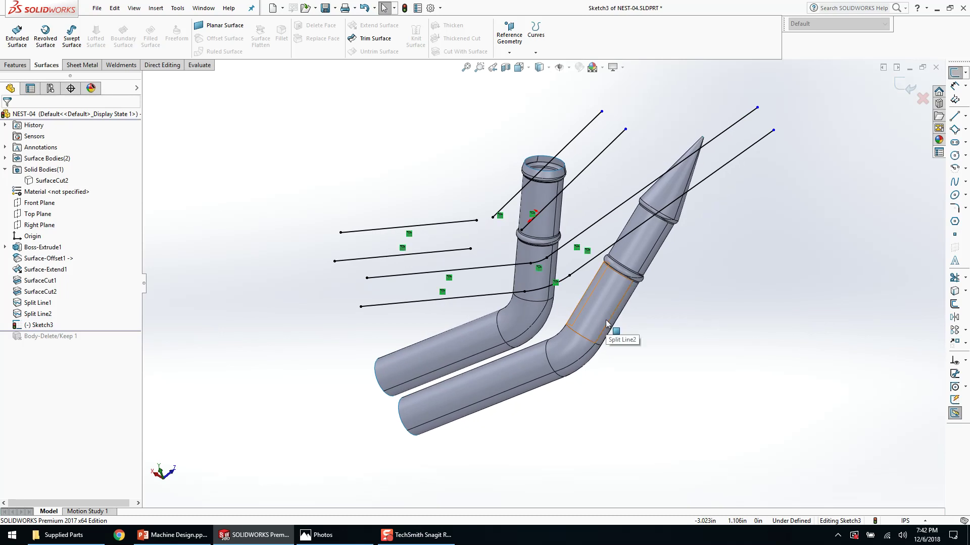
{"action": "left_click", "coordinate": [905, 87]}
{"action": "left_click", "coordinate": [67, 181]}
{"action": "mouse_move", "coordinate": [505, 328]}
{"action": "middle_mouse_down"}
{"action": "mouse_move", "coordinate": [645, 79]}
{"action": "mouse_move", "coordinate": [575, 238]}
{"action": "middle_mouse_up"}
{"action": "left_click", "coordinate": [576, 238]}
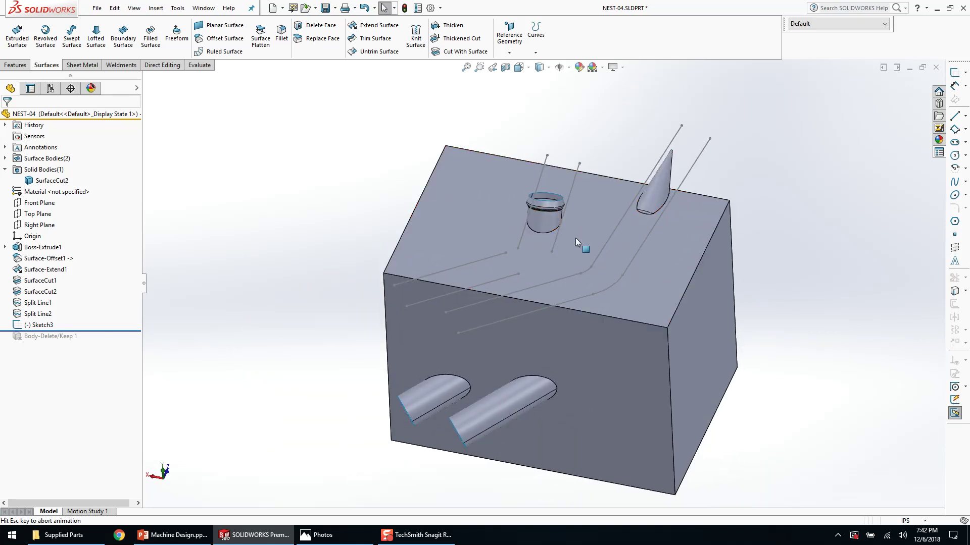
- Inspect the sketched outlines against the block and tubes from above with hidden lines visible, and restore the shaded display
{"action": "key", "text": "ctrl+8"}
{"action": "left_click", "coordinate": [333, 189]}
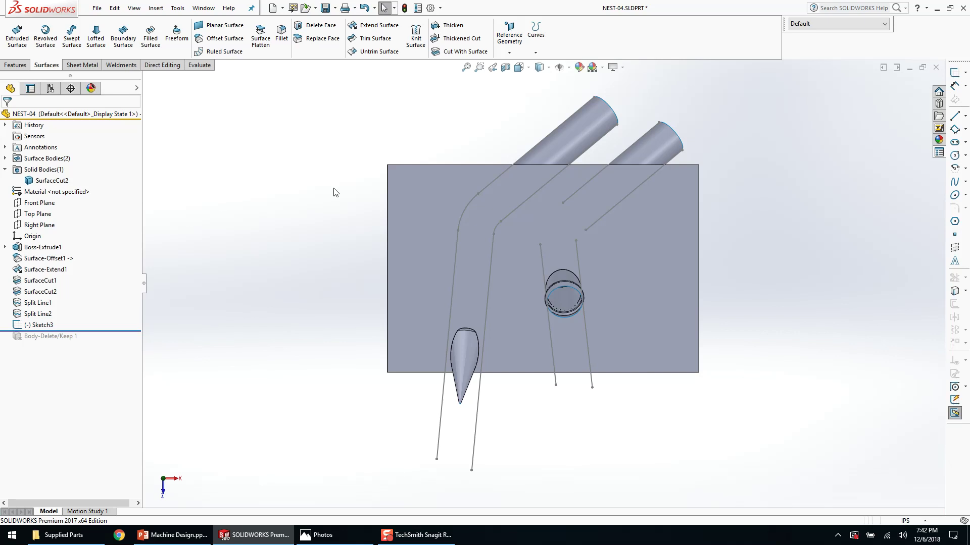
{"action": "left_click", "coordinate": [539, 68]}
{"action": "left_click", "coordinate": [541, 124]}
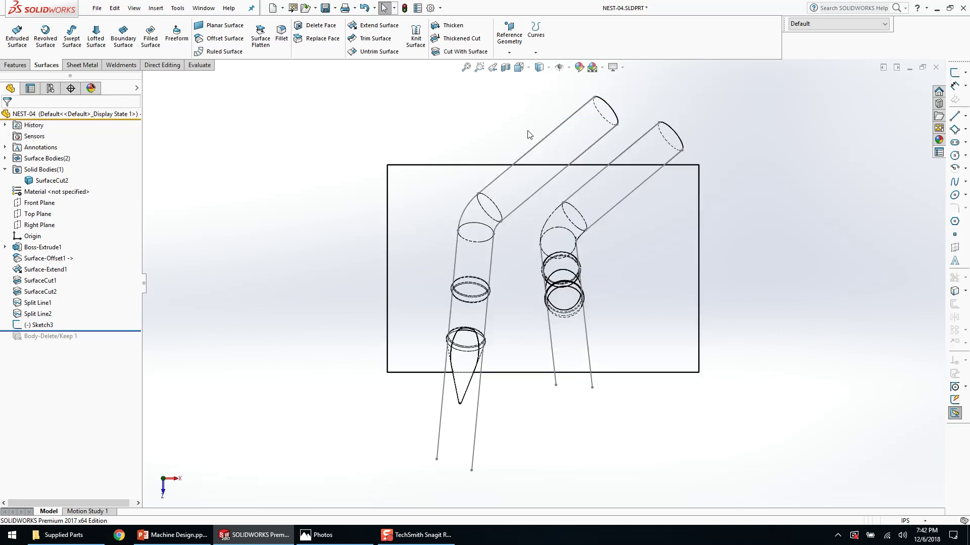
{"action": "left_click", "coordinate": [548, 223]}
{"action": "key", "text": "g"}
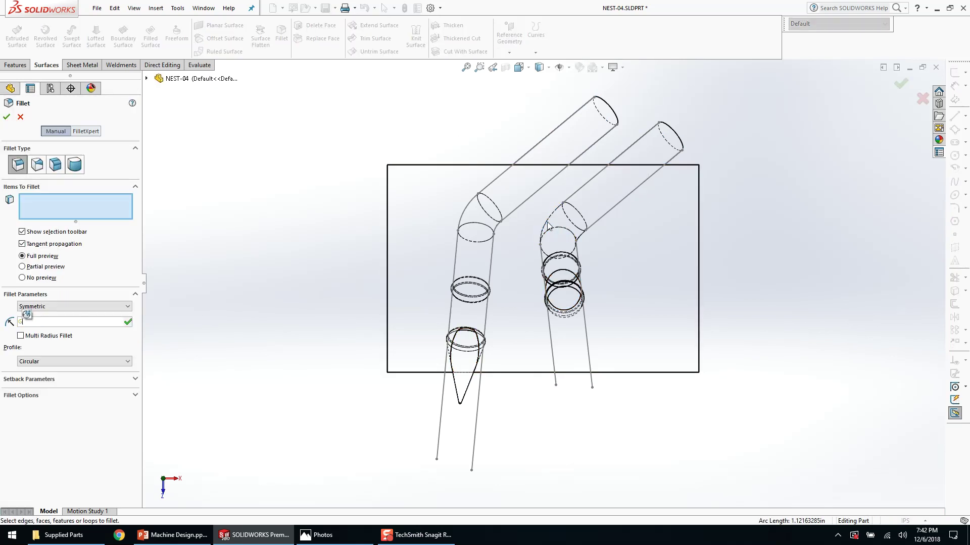
{"action": "key", "text": "Escape"}
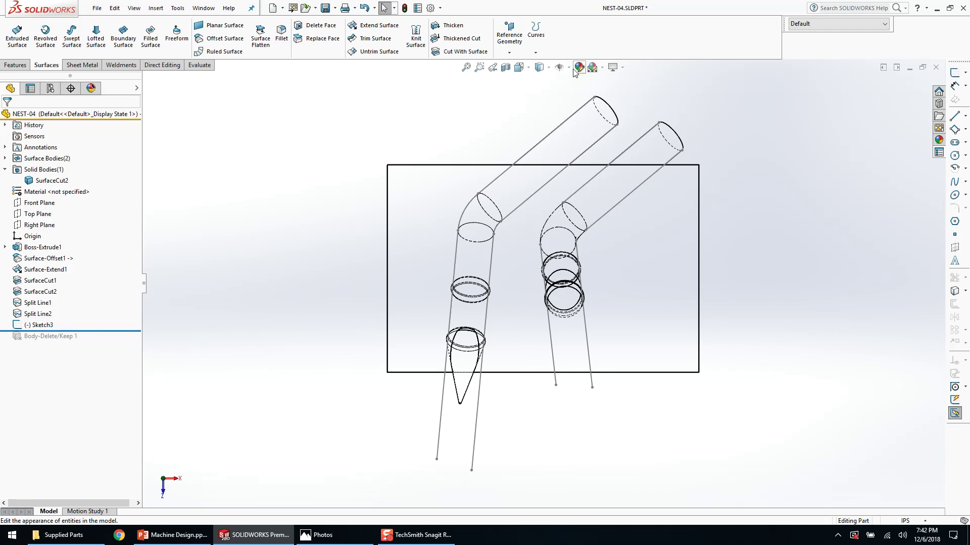
{"action": "left_click", "coordinate": [539, 68]}
{"action": "mouse_move", "coordinate": [592, 140]}
{"action": "middle_mouse_down"}
{"action": "mouse_move", "coordinate": [744, 225]}
{"action": "mouse_move", "coordinate": [741, 201]}
{"action": "mouse_move", "coordinate": [733, 229]}
{"action": "middle_mouse_up"}
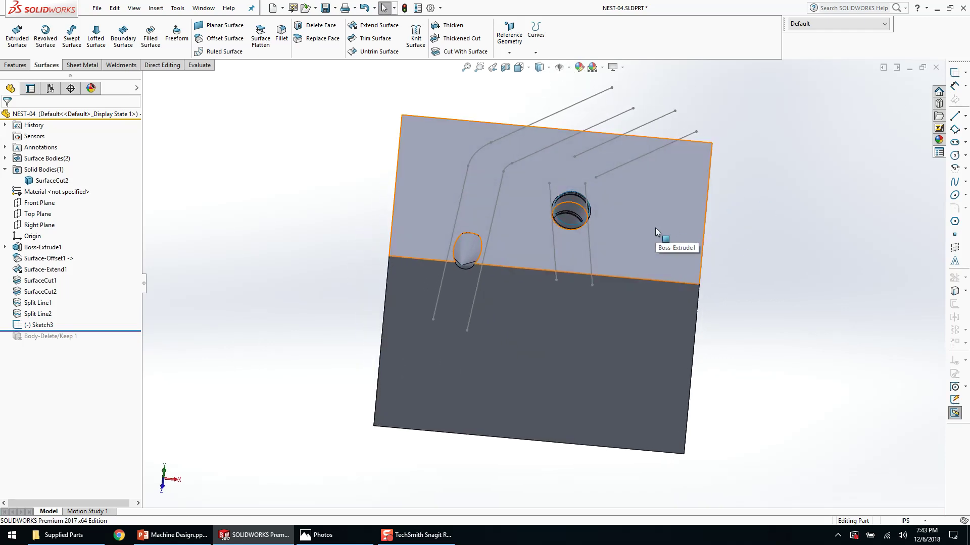
- Hide the block body and roll the feature history back to just after Split Line2
{"action": "key", "text": "Tab"}
{"action": "right_click", "coordinate": [39, 305]}
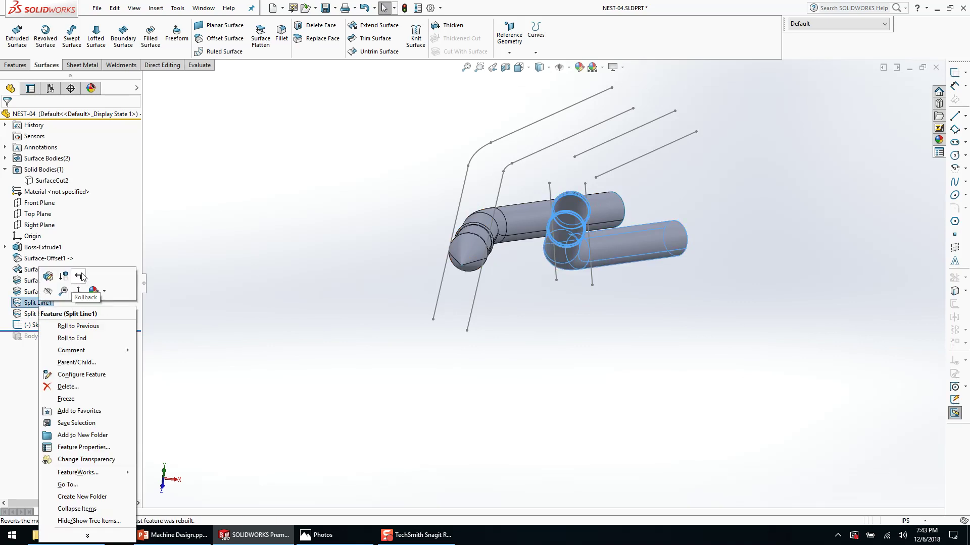
{"action": "left_click", "coordinate": [80, 276]}
{"action": "scroll", "coordinate": [575, 247], "scroll_direction": "down", "scroll_amount": 3}
{"action": "middle_click_drag", "start_coordinate": [578, 247], "coordinate": [550, 202]}
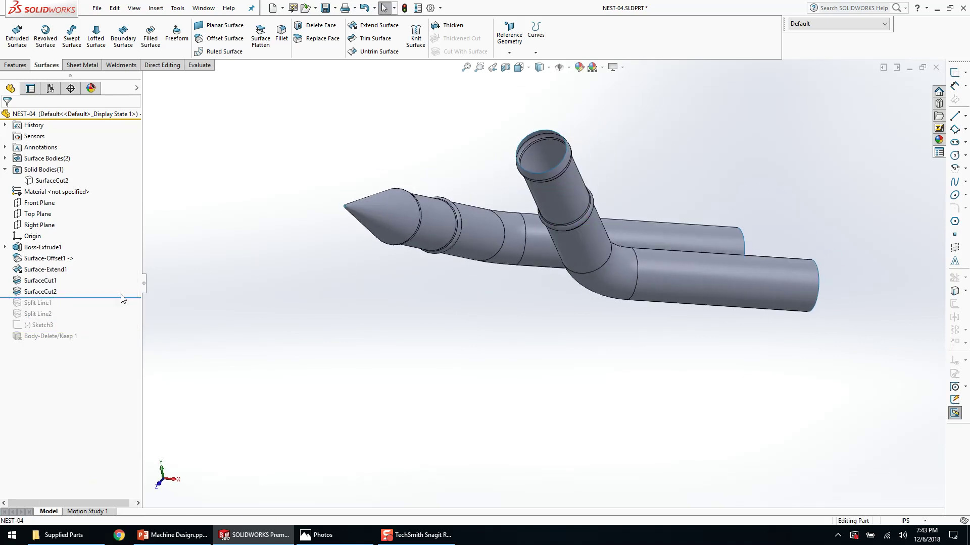
{"action": "left_click_drag", "start_coordinate": [121, 299], "coordinate": [121, 319]}
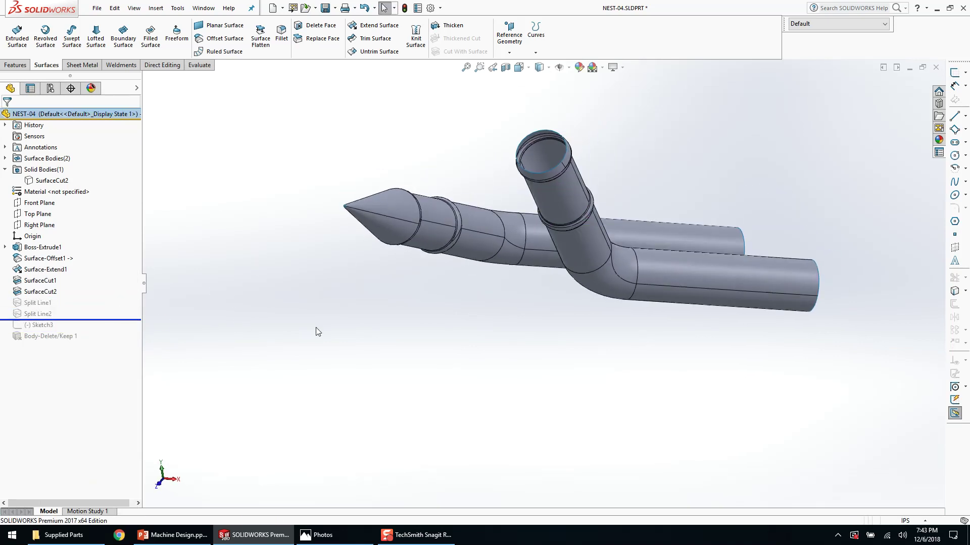
- Examine how the split line crosses the beads and bend of the open-ended tube
{"action": "scroll", "coordinate": [656, 259], "scroll_direction": "down", "scroll_amount": 4}
{"action": "middle_click_drag", "start_coordinate": [668, 259], "coordinate": [680, 278]}
{"action": "right_click", "coordinate": [680, 279]}
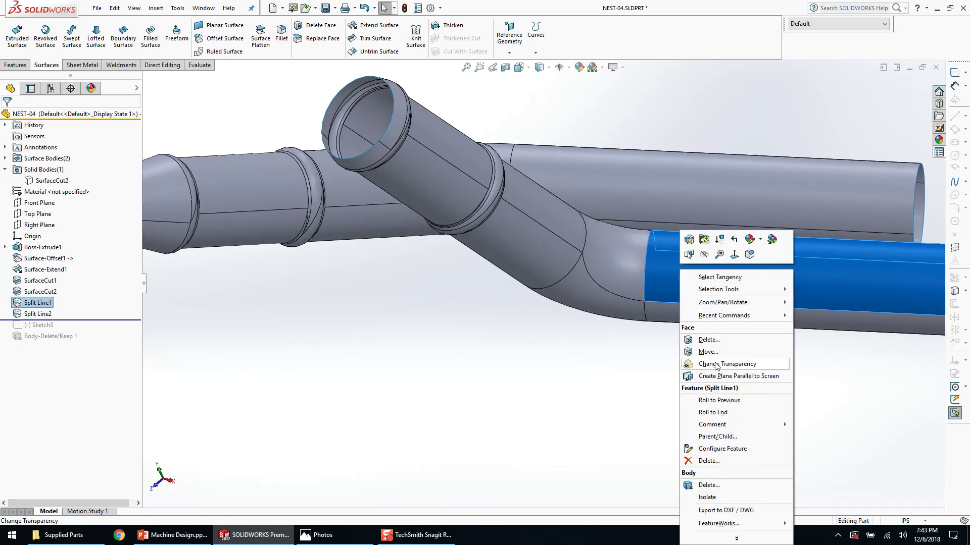
{"action": "key", "text": "Escape"}
{"action": "scroll", "coordinate": [517, 229], "scroll_direction": "down", "scroll_amount": 3}
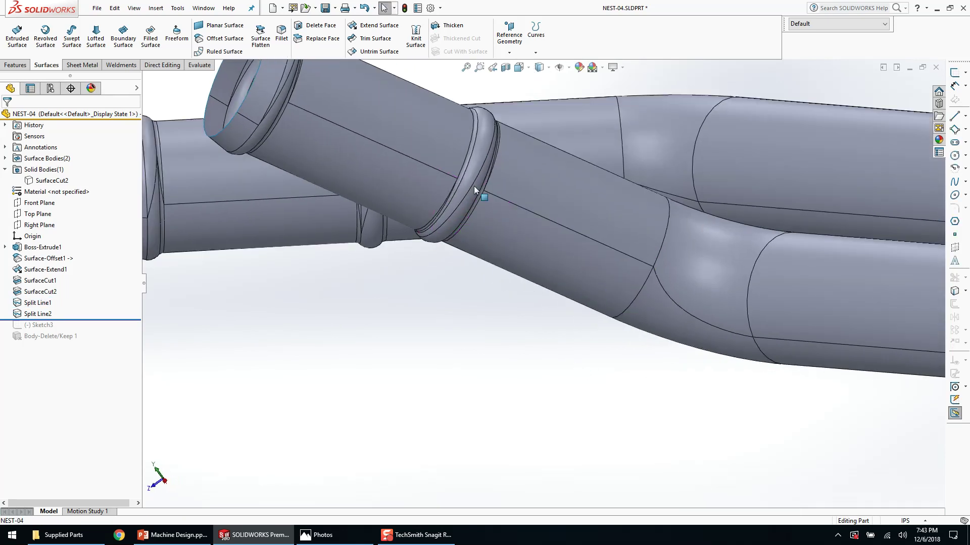
{"action": "left_click", "coordinate": [472, 186]}
{"action": "left_click", "coordinate": [469, 177]}
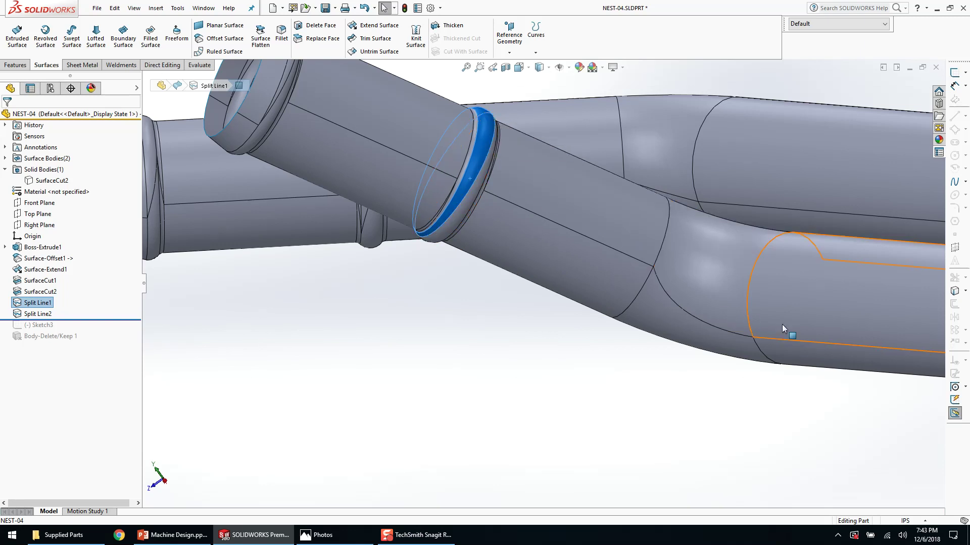
{"action": "left_click", "coordinate": [495, 378]}
{"action": "scroll", "coordinate": [548, 299], "scroll_direction": "up", "scroll_amount": 5}
{"action": "middle_click_drag", "start_coordinate": [548, 299], "coordinate": [537, 347]}
{"action": "scroll", "coordinate": [508, 252], "scroll_direction": "down", "scroll_amount": 5}
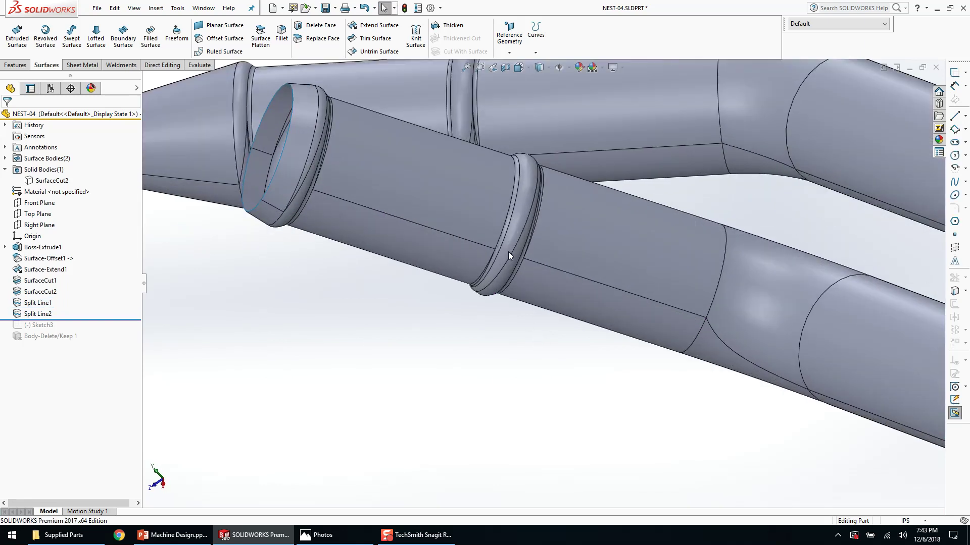
{"action": "scroll", "coordinate": [552, 262], "scroll_direction": "down", "scroll_amount": 3}
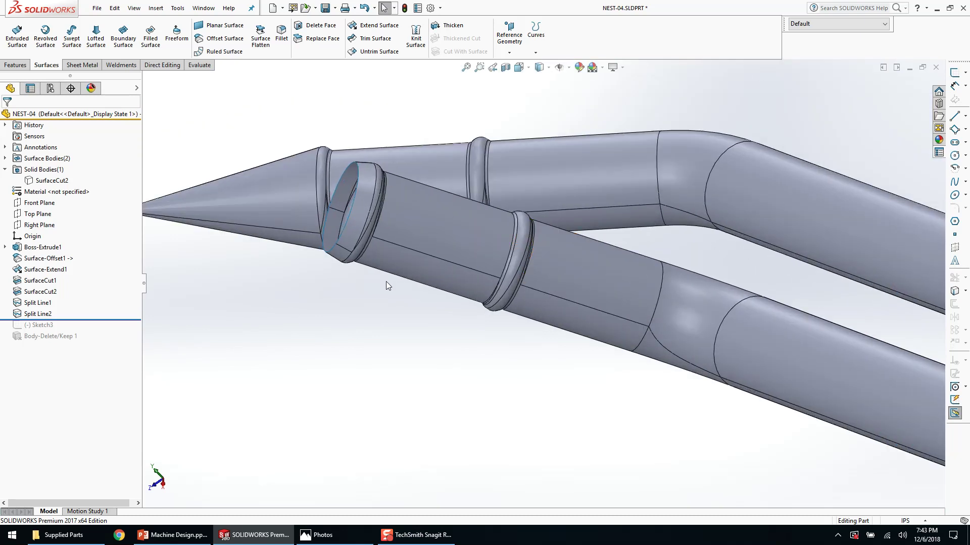
- Close the NEST-04 part window and return to the customer CAD fixture assembly, viewing the two tube ends
{"action": "left_click", "coordinate": [937, 68]}
{"action": "left_click", "coordinate": [474, 268]}
{"action": "scroll", "coordinate": [566, 336], "scroll_direction": "down", "scroll_amount": 5}
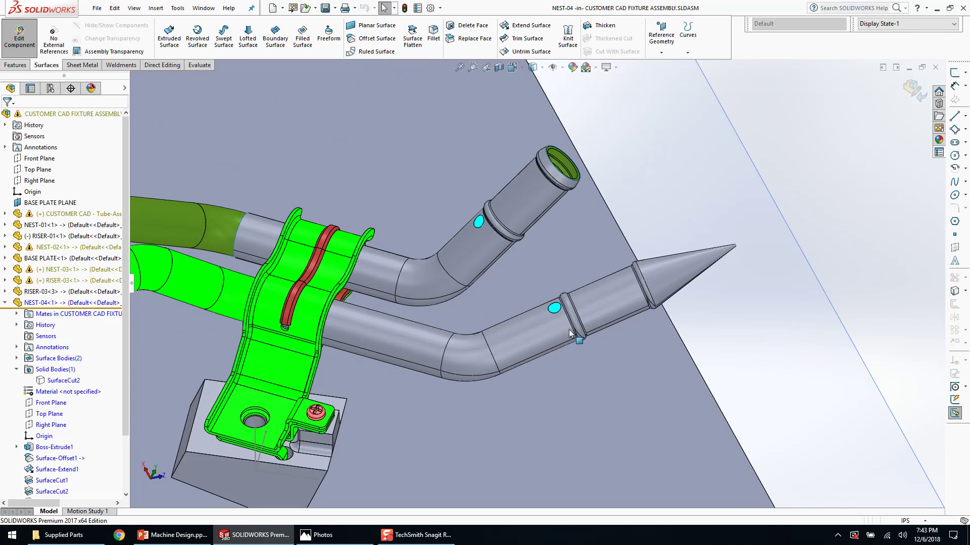
{"action": "right_click", "coordinate": [534, 340]}
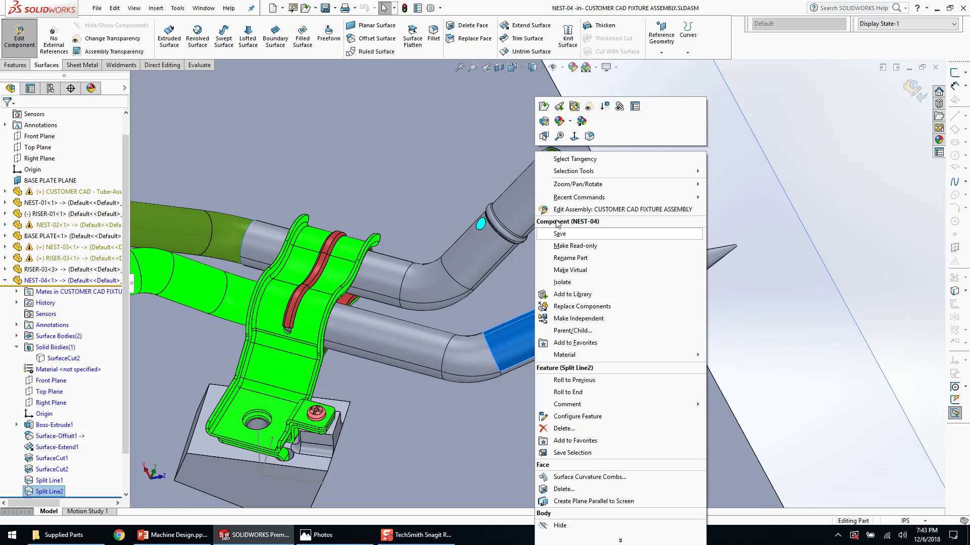
{"action": "left_click", "coordinate": [543, 122]}
{"action": "scroll", "coordinate": [500, 332], "scroll_direction": "down", "scroll_amount": 6}
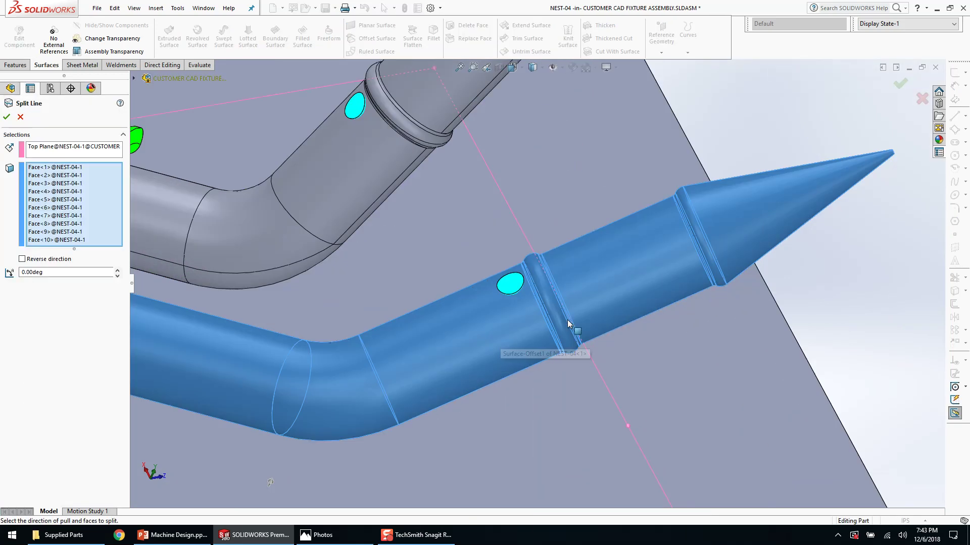
{"action": "scroll", "coordinate": [561, 315], "scroll_direction": "down", "scroll_amount": 2}
{"action": "left_click", "coordinate": [594, 296]}
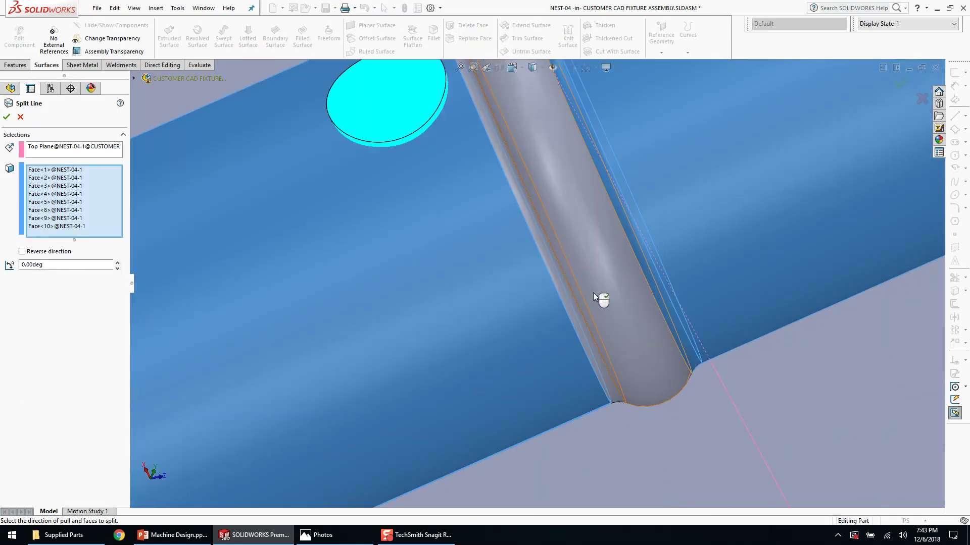
{"action": "left_click", "coordinate": [639, 250]}
{"action": "scroll", "coordinate": [649, 260], "scroll_direction": "up", "scroll_amount": 6}
{"action": "scroll", "coordinate": [710, 213], "scroll_direction": "down", "scroll_amount": 5}
{"action": "scroll", "coordinate": [702, 202], "scroll_direction": "up", "scroll_amount": 5}
{"action": "scroll", "coordinate": [505, 217], "scroll_direction": "up", "scroll_amount": 4}
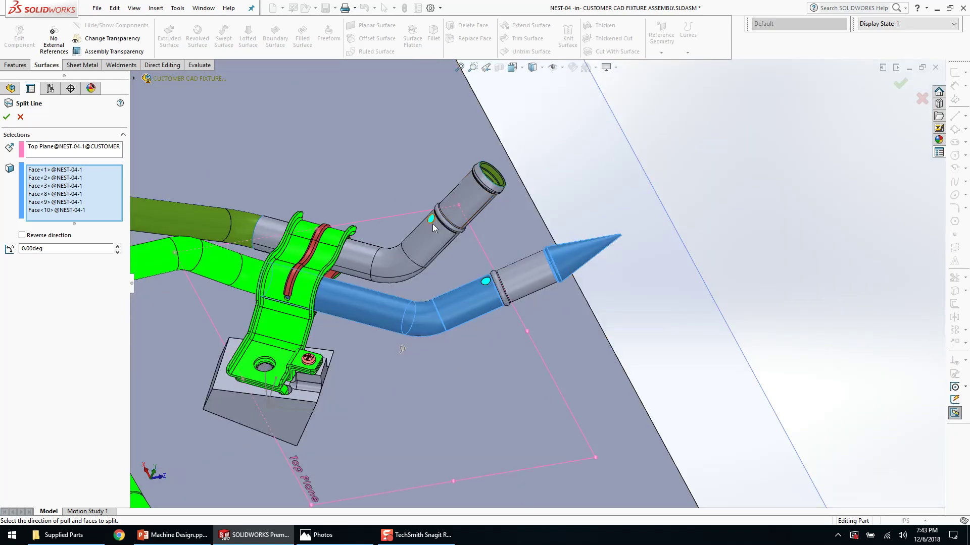
{"action": "scroll", "coordinate": [442, 247], "scroll_direction": "down", "scroll_amount": 4}
{"action": "left_click", "coordinate": [21, 117]}
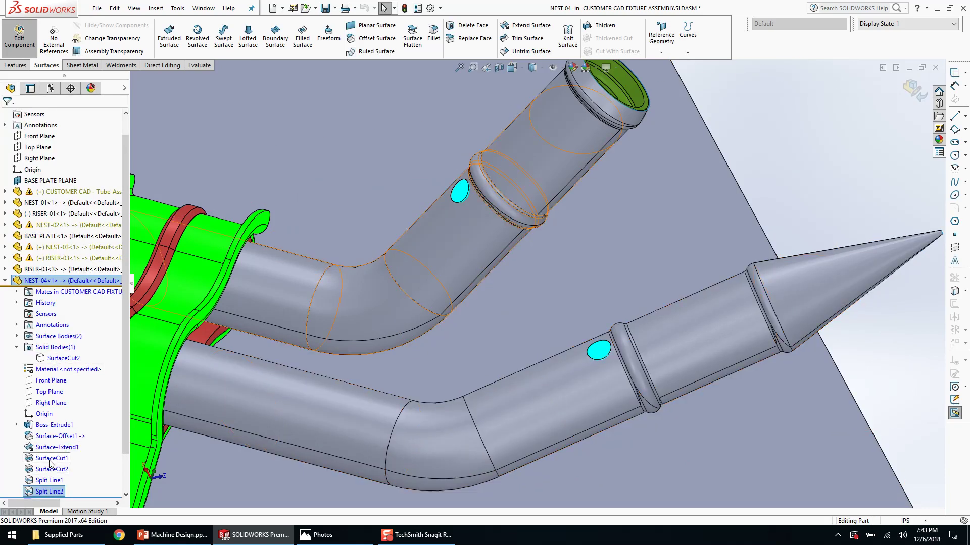
- Edit Surface-Offset1 and remove the cone-ended tube's middle bead faces and the straight section between its beads from the offset selection
{"action": "left_click", "coordinate": [51, 469]}
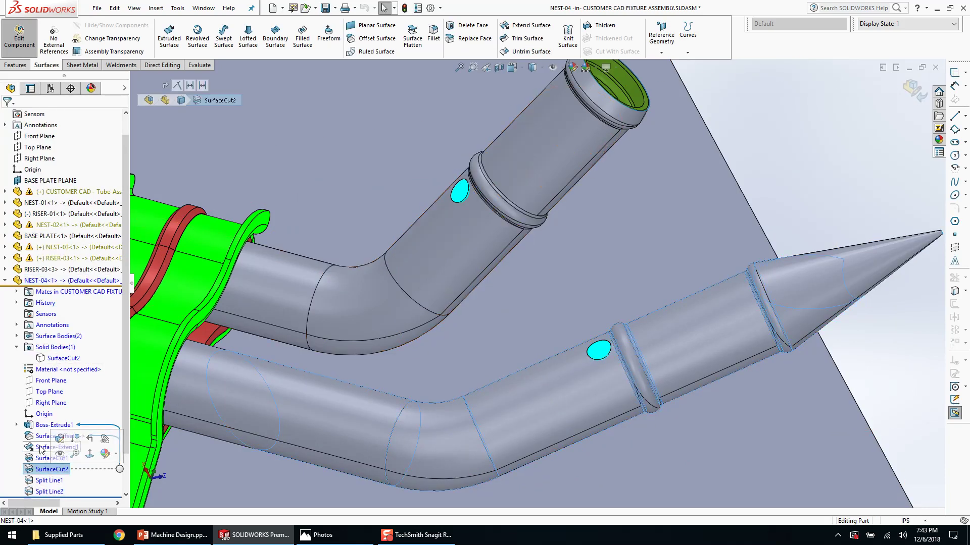
{"action": "left_click", "coordinate": [53, 436]}
{"action": "left_click", "coordinate": [49, 408]}
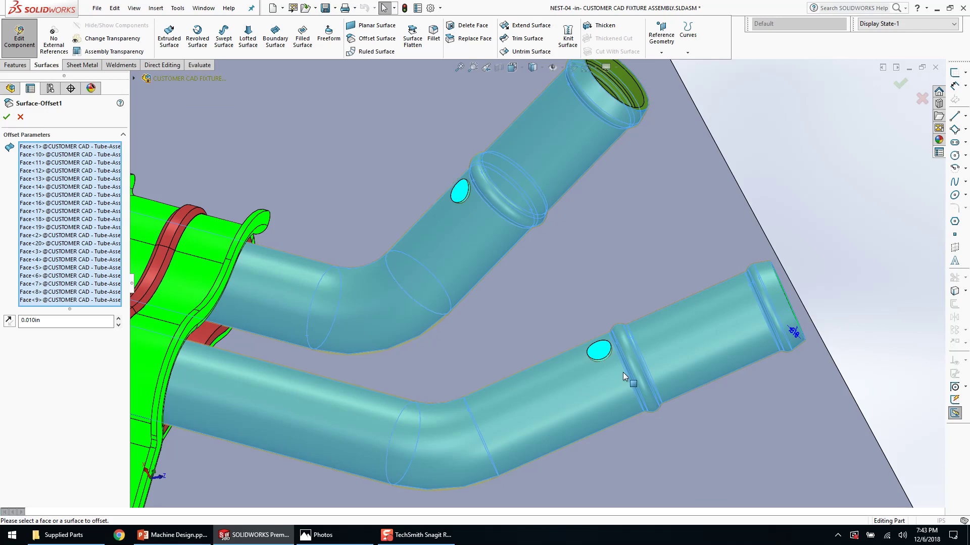
{"action": "scroll", "coordinate": [623, 371], "scroll_direction": "down", "scroll_amount": 5}
{"action": "left_click", "coordinate": [593, 370]}
{"action": "left_click", "coordinate": [618, 352]}
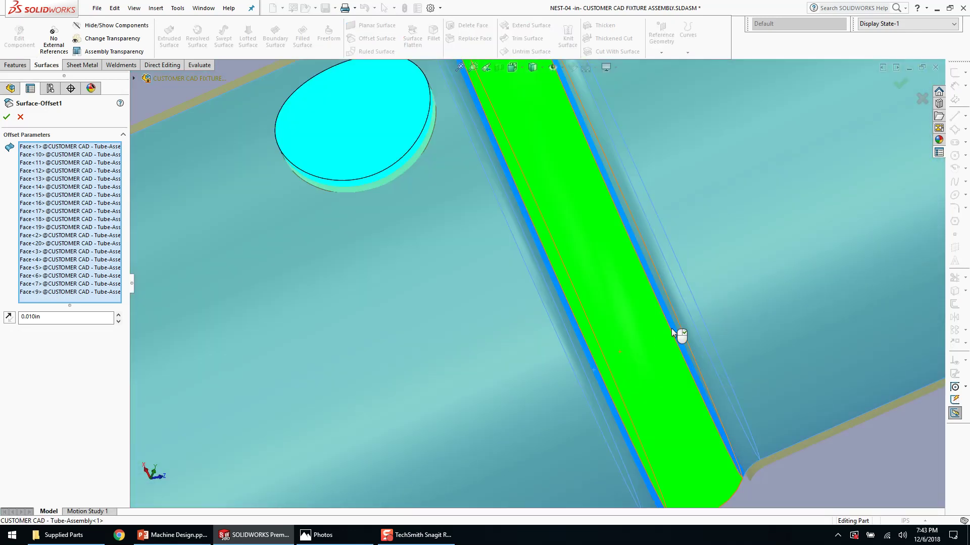
{"action": "left_click", "coordinate": [677, 326]}
{"action": "left_click", "coordinate": [583, 375]}
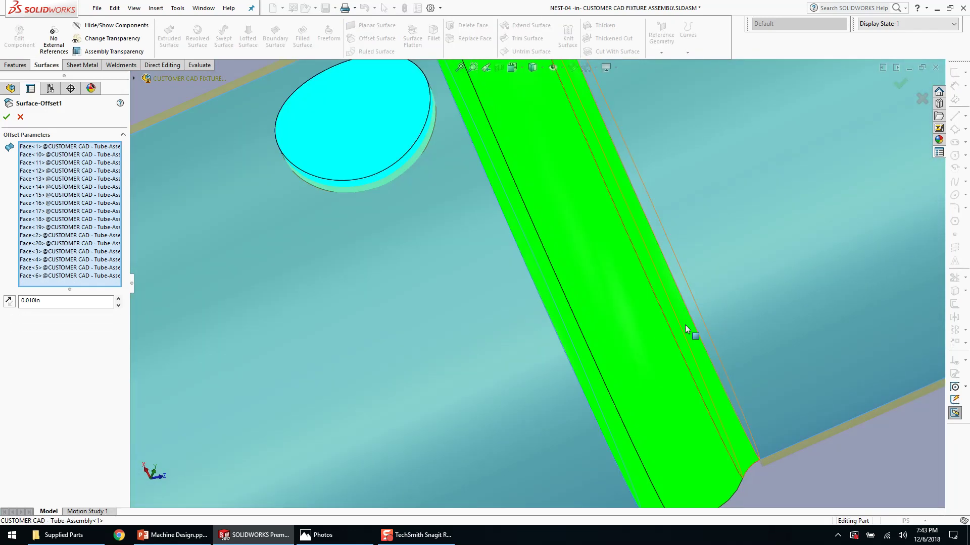
{"action": "scroll", "coordinate": [659, 358], "scroll_direction": "up", "scroll_amount": 6}
{"action": "scroll", "coordinate": [653, 278], "scroll_direction": "up", "scroll_amount": 4}
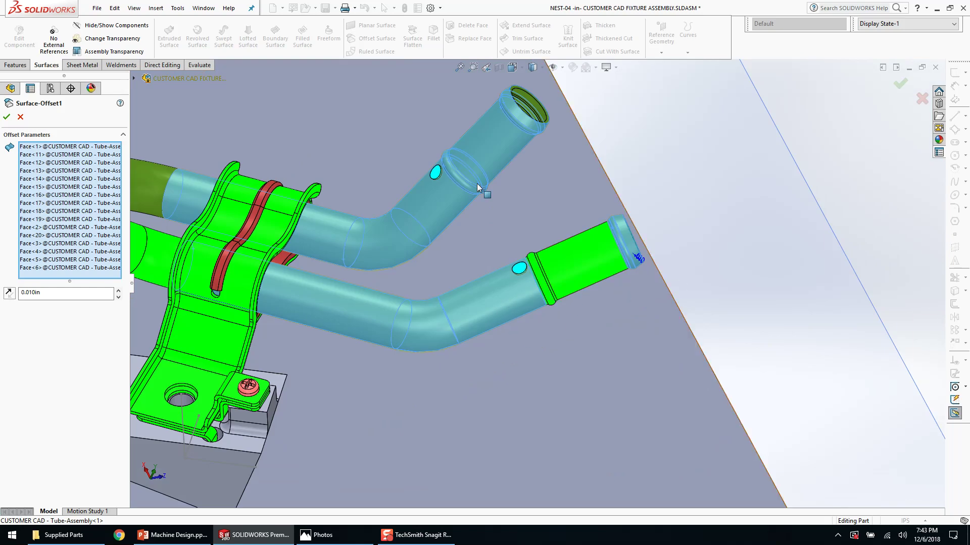
- Remove the open-ended tube's middle bead faces and the straight section between its beads from the offset selection
{"action": "scroll", "coordinate": [477, 183], "scroll_direction": "down", "scroll_amount": 8}
{"action": "left_click", "coordinate": [548, 249]}
{"action": "left_click", "coordinate": [590, 217]}
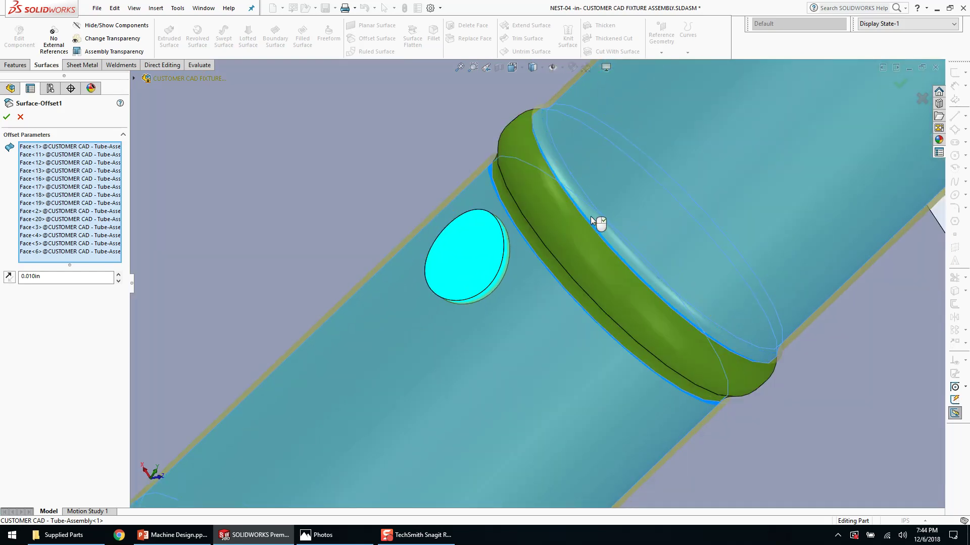
{"action": "left_click", "coordinate": [594, 215]}
{"action": "scroll", "coordinate": [626, 282], "scroll_direction": "up", "scroll_amount": 5}
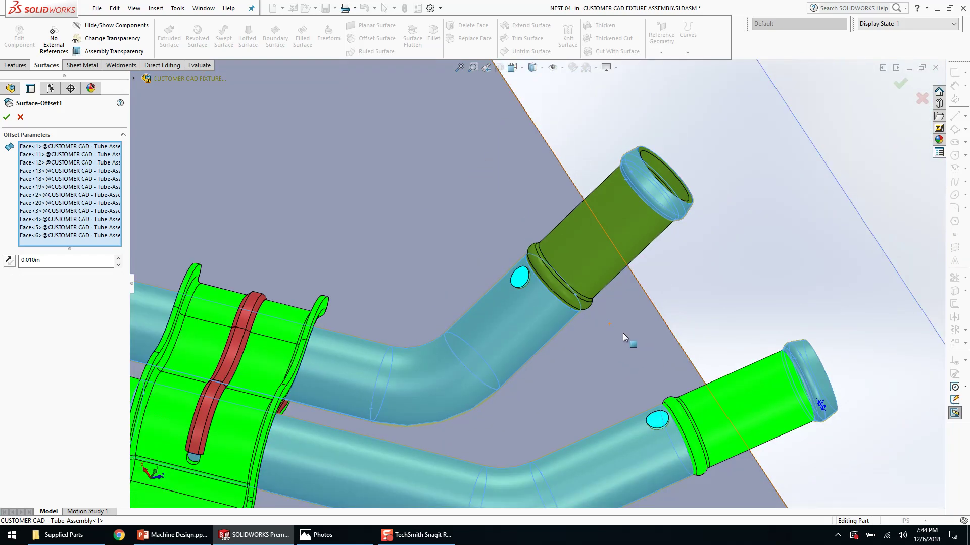
{"action": "scroll", "coordinate": [606, 345], "scroll_direction": "up", "scroll_amount": 2}
{"action": "scroll", "coordinate": [606, 345], "scroll_direction": "down", "scroll_amount": 2}
- Remove the end bead and lip faces of the tube that carried the cone from the offset selection
{"action": "scroll", "coordinate": [738, 323], "scroll_direction": "down", "scroll_amount": 6}
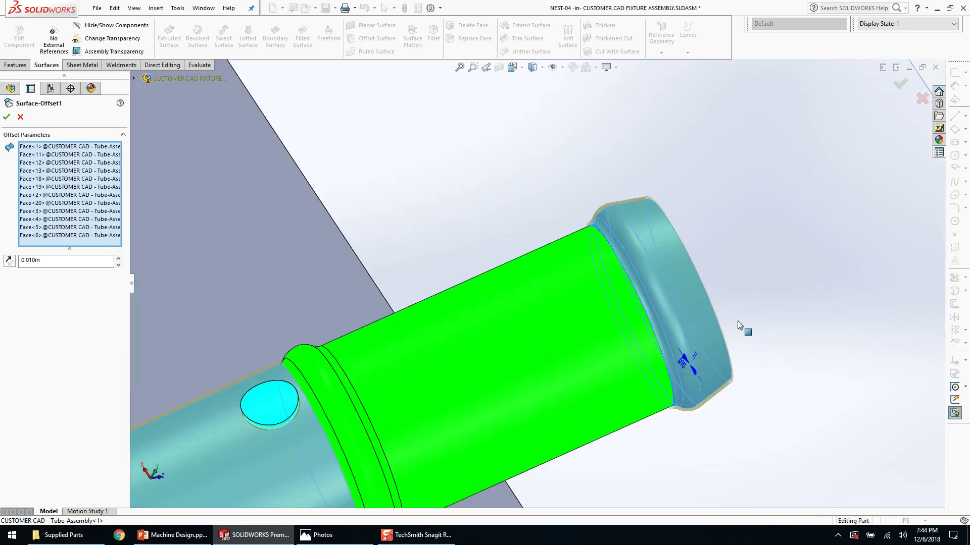
{"action": "scroll", "coordinate": [661, 301], "scroll_direction": "down", "scroll_amount": 3}
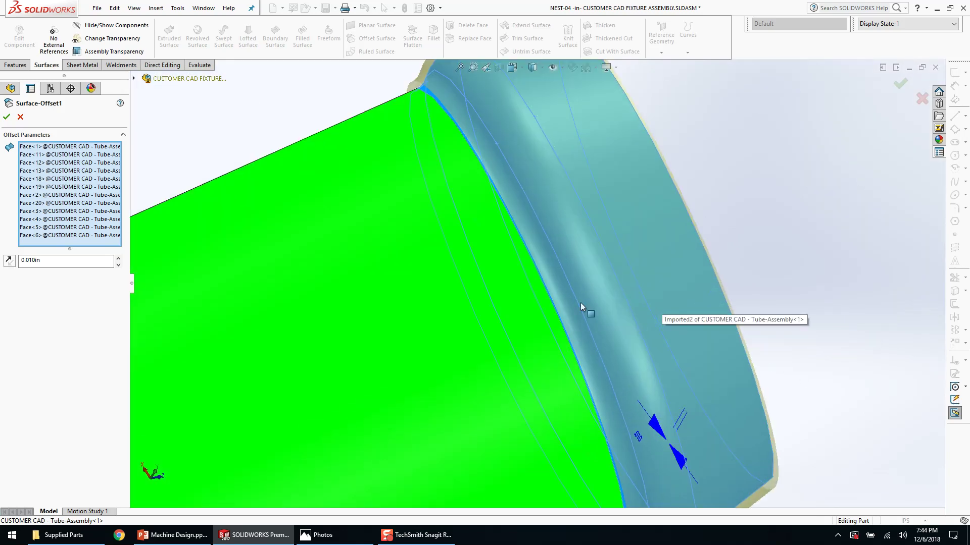
{"action": "left_click", "coordinate": [610, 309]}
{"action": "left_click", "coordinate": [608, 306]}
{"action": "scroll", "coordinate": [608, 306], "scroll_direction": "up", "scroll_amount": 6}
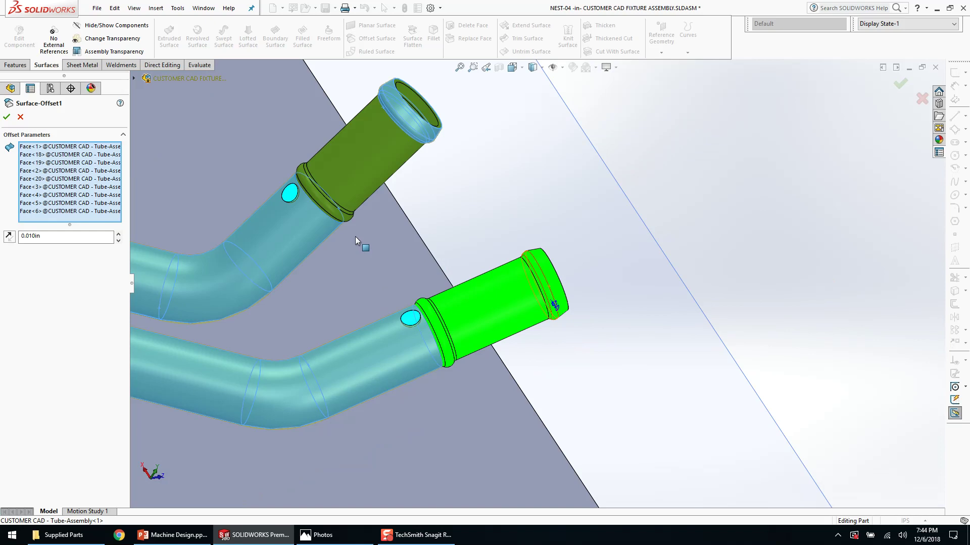
- Remove the open-ended tube's end bead and lip faces from the offset selection and apply the edited Surface-Offset1
{"action": "scroll", "coordinate": [408, 172], "scroll_direction": "down", "scroll_amount": 6}
{"action": "left_click", "coordinate": [444, 197]}
{"action": "scroll", "coordinate": [455, 195], "scroll_direction": "up", "scroll_amount": 5}
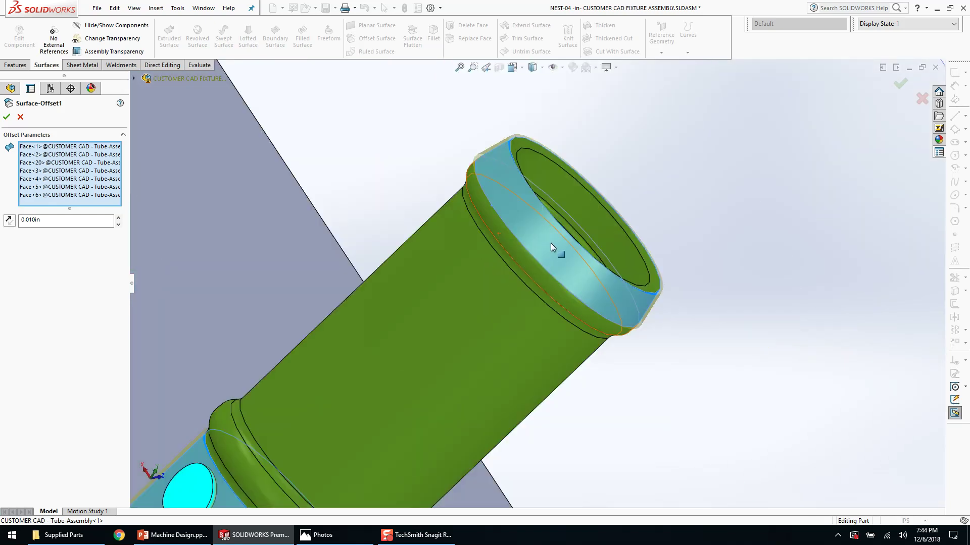
{"action": "left_click", "coordinate": [552, 247]}
{"action": "key", "text": "Return"}
- Leave in-context editing of NEST-04 and return to editing the fixture assembly
{"action": "scroll", "coordinate": [495, 355], "scroll_direction": "up", "scroll_amount": 5}
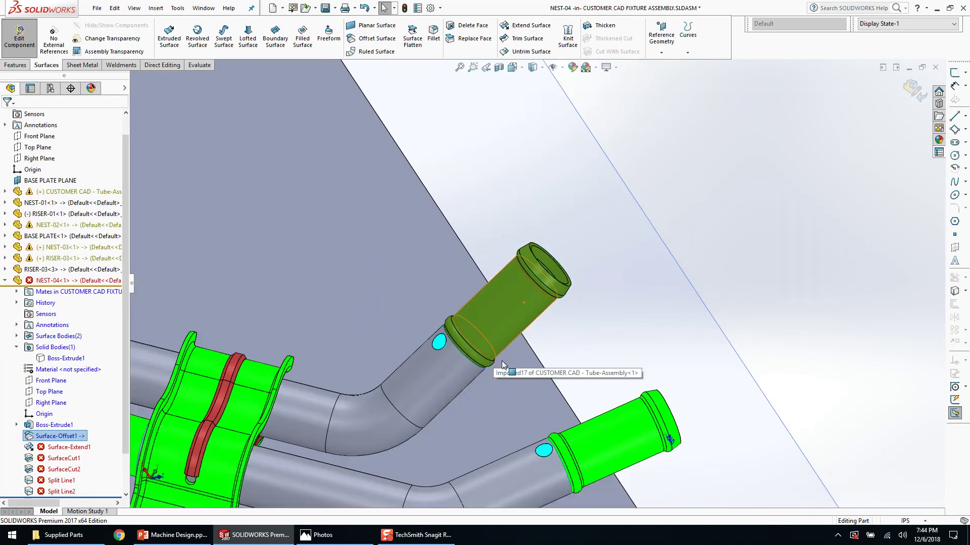
{"action": "middle_click_drag", "start_coordinate": [498, 407], "coordinate": [532, 399]}
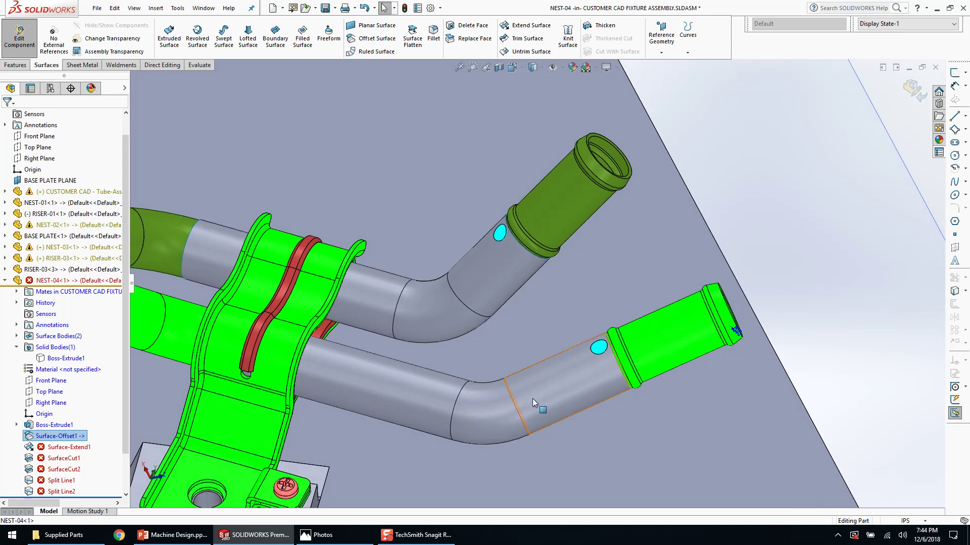
{"action": "left_click", "coordinate": [532, 399]}
{"action": "left_click", "coordinate": [21, 39]}
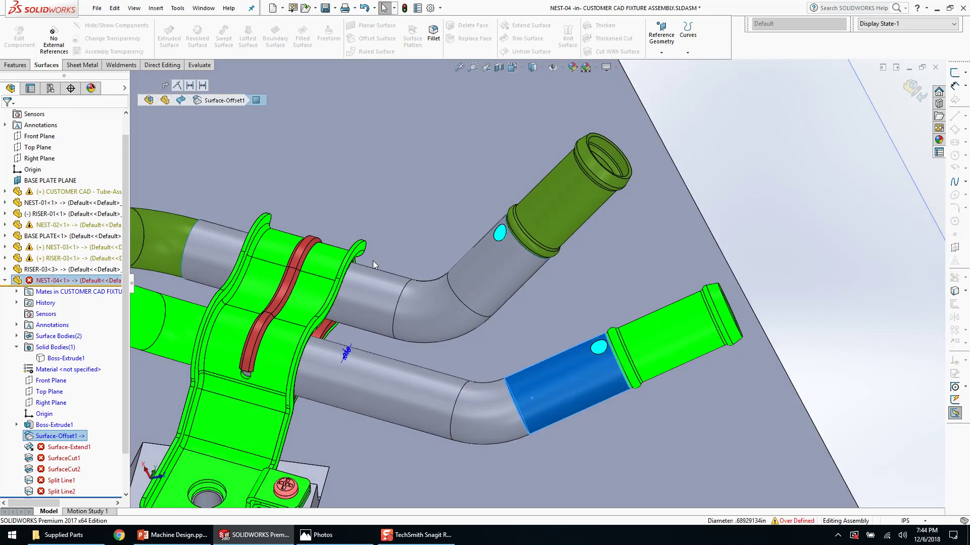
- Open NEST-04 in its own window and reselect the upper tube's open end edge as the edge to extend in Surface-Extend1
{"action": "left_click", "coordinate": [456, 276]}
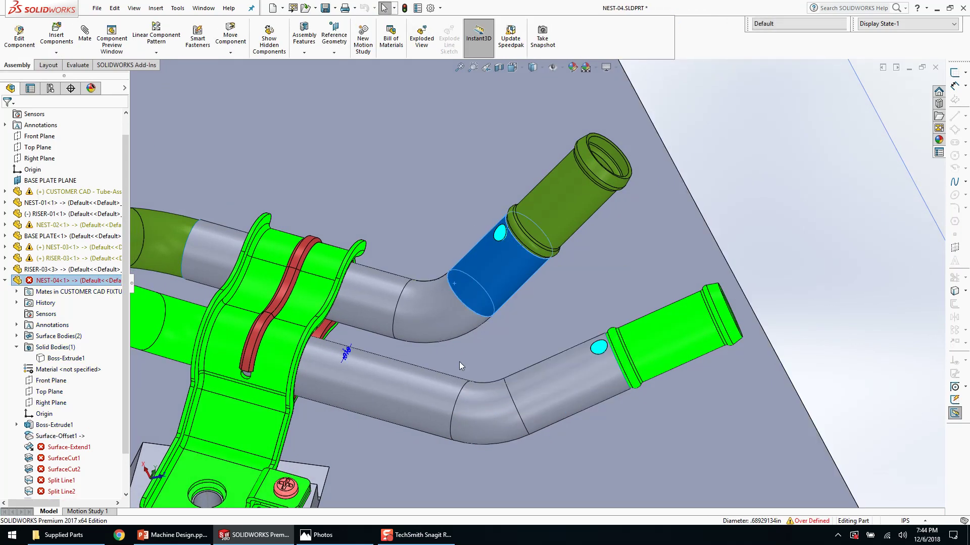
{"action": "scroll", "coordinate": [501, 287], "scroll_direction": "up", "scroll_amount": 2}
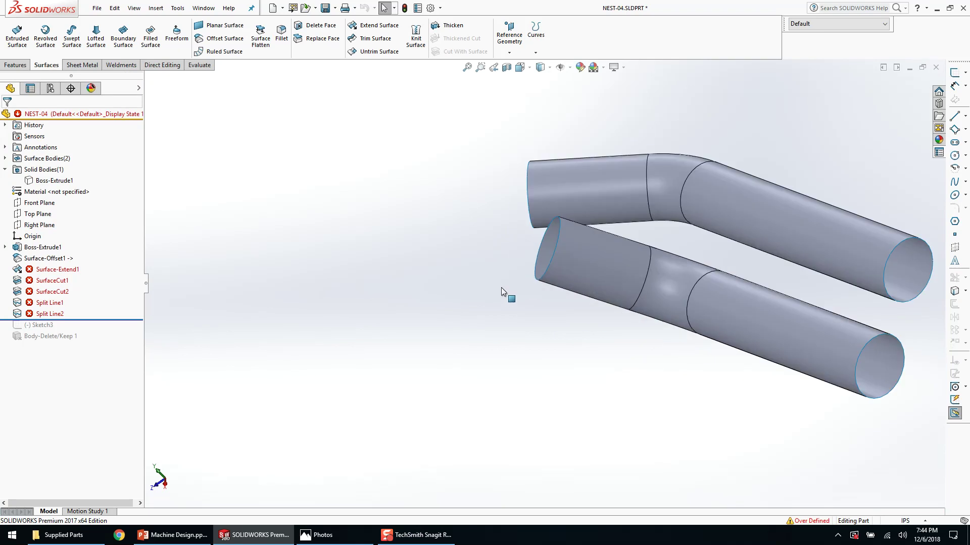
{"action": "left_click", "coordinate": [55, 270]}
{"action": "left_click", "coordinate": [60, 237]}
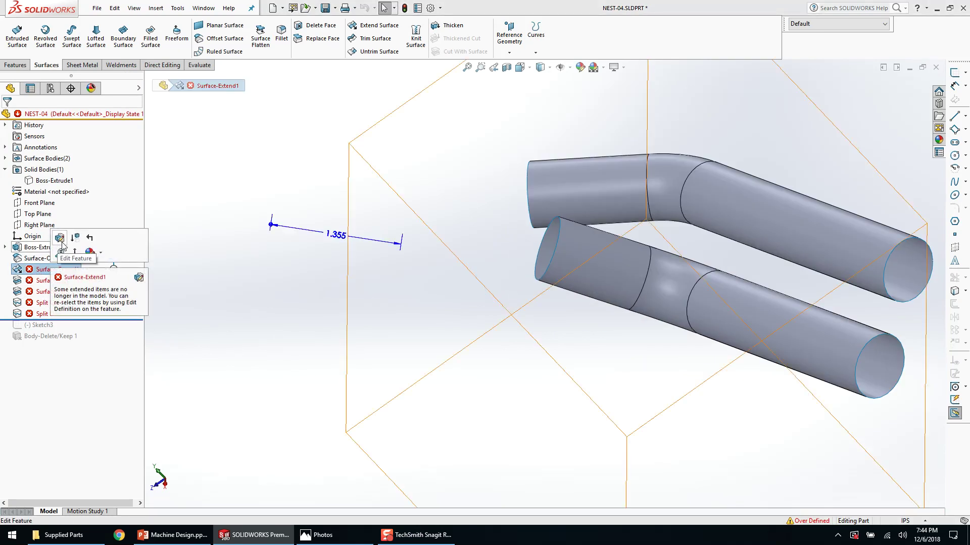
{"action": "scroll", "coordinate": [539, 205], "scroll_direction": "down", "scroll_amount": 3}
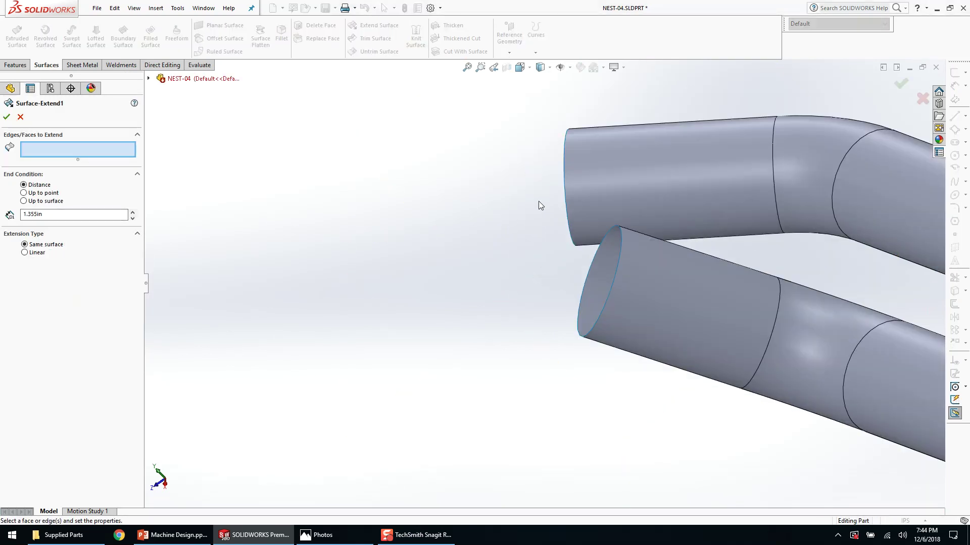
{"action": "left_click", "coordinate": [565, 196]}
{"action": "left_click", "coordinate": [619, 233]}
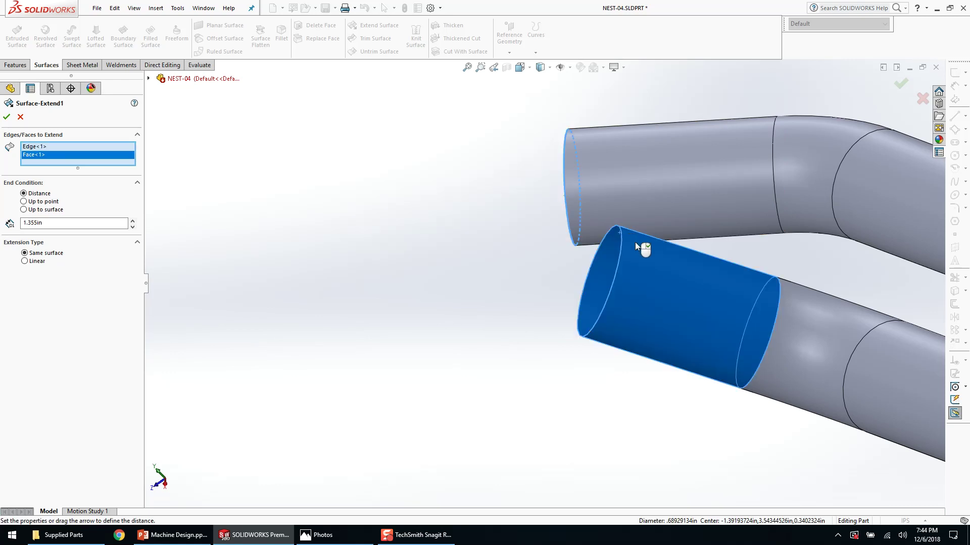
{"action": "left_click", "coordinate": [622, 234]}
{"action": "left_click", "coordinate": [617, 237]}
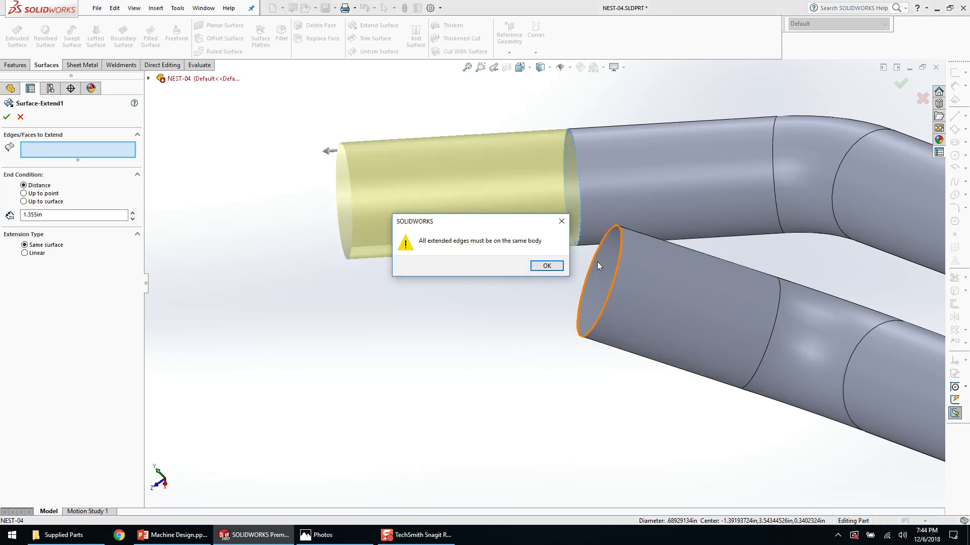
{"action": "left_click", "coordinate": [546, 267]}
- Set the Surface-Extend1 distance to 2.555 in and apply the edited feature
{"action": "left_click_drag", "start_coordinate": [323, 150], "coordinate": [152, 152]}
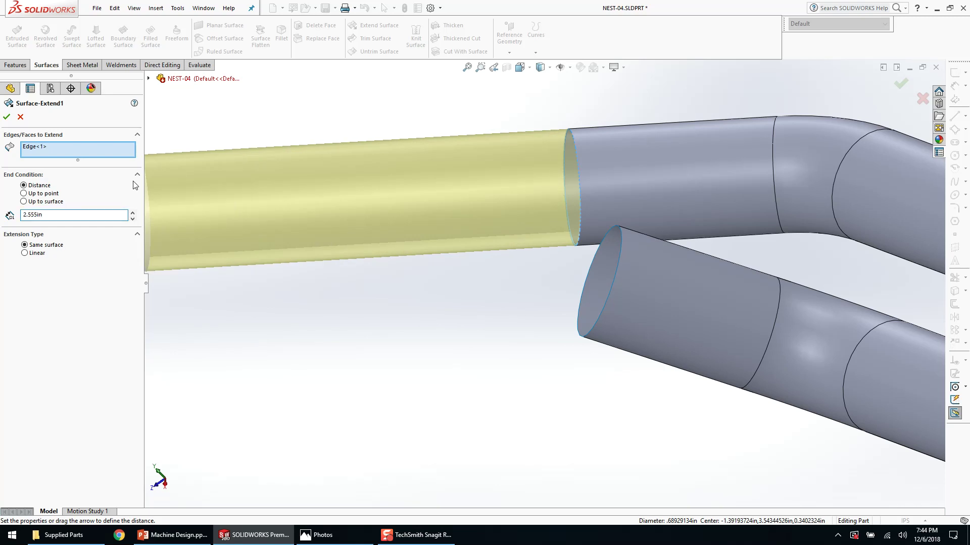
{"action": "right_click", "coordinate": [186, 194]}
{"action": "left_click", "coordinate": [230, 240]}
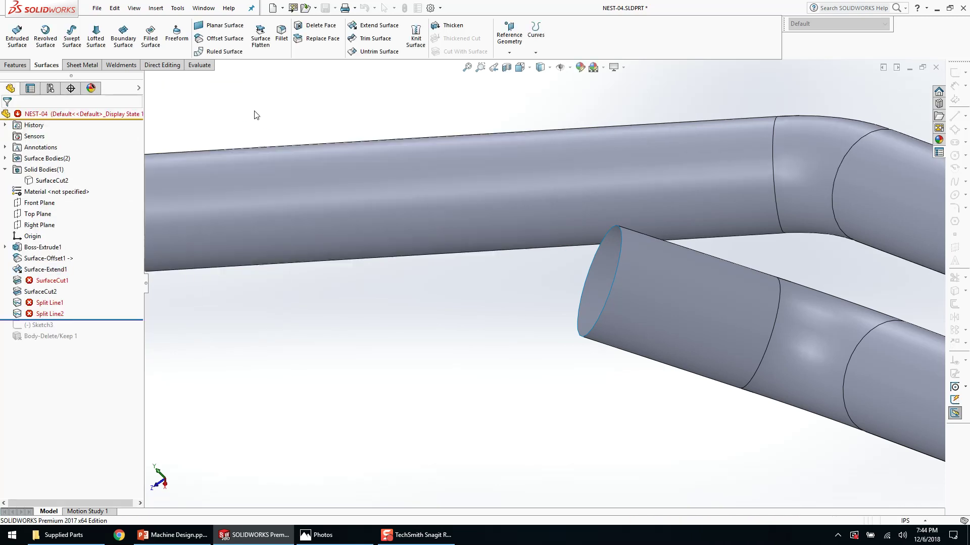
- Extend the lower tube surface's open end edge slightly beyond the upper tube's extended end with a second surface extension
{"action": "left_click", "coordinate": [377, 25]}
{"action": "left_click", "coordinate": [622, 242]}
{"action": "scroll", "coordinate": [582, 265], "scroll_direction": "up", "scroll_amount": 5}
{"action": "left_click_drag", "start_coordinate": [465, 229], "coordinate": [324, 177]}
{"action": "right_click", "coordinate": [325, 182]}
{"action": "left_click", "coordinate": [390, 231]}
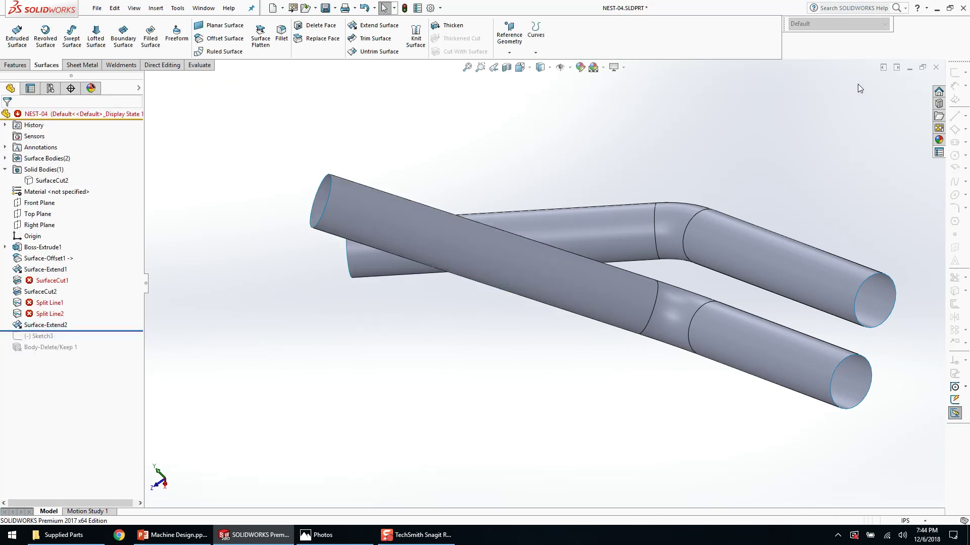
- Return to the fixture assembly and examine how the extended NEST-04 surfaces run along the customer tubes
{"action": "left_click", "coordinate": [465, 275]}
{"action": "left_click", "coordinate": [507, 290]}
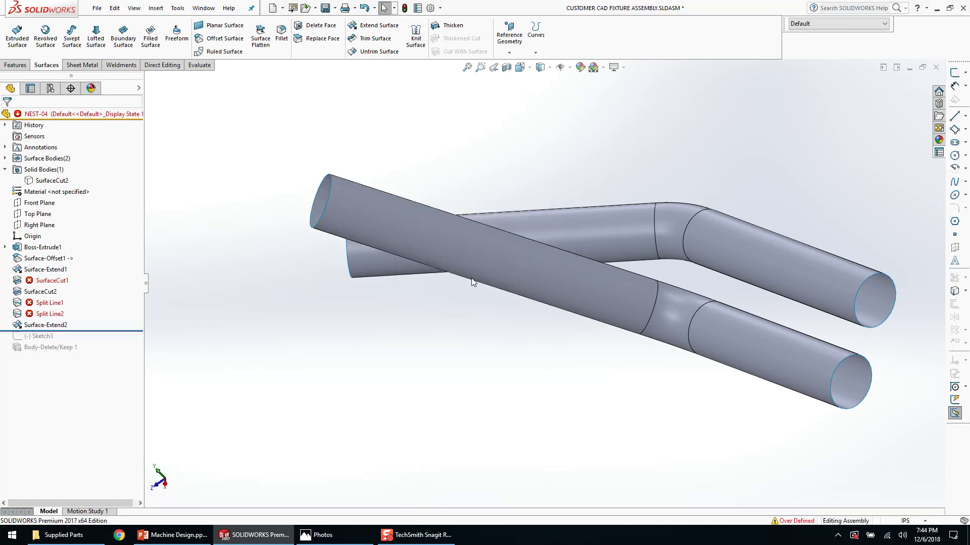
{"action": "scroll", "coordinate": [544, 261], "scroll_direction": "down", "scroll_amount": 3}
{"action": "scroll", "coordinate": [543, 261], "scroll_direction": "up", "scroll_amount": 3}
{"action": "middle_click_drag", "start_coordinate": [542, 258], "coordinate": [571, 209]}
{"action": "scroll", "coordinate": [707, 323], "scroll_direction": "up", "scroll_amount": 2}
{"action": "middle_click_drag", "start_coordinate": [674, 324], "coordinate": [661, 380]}
- Reopen NEST-04 in its own window and delete the failed SurfaceCut1, Split Line1 and Split Line2 features
{"action": "right_click", "coordinate": [586, 358]}
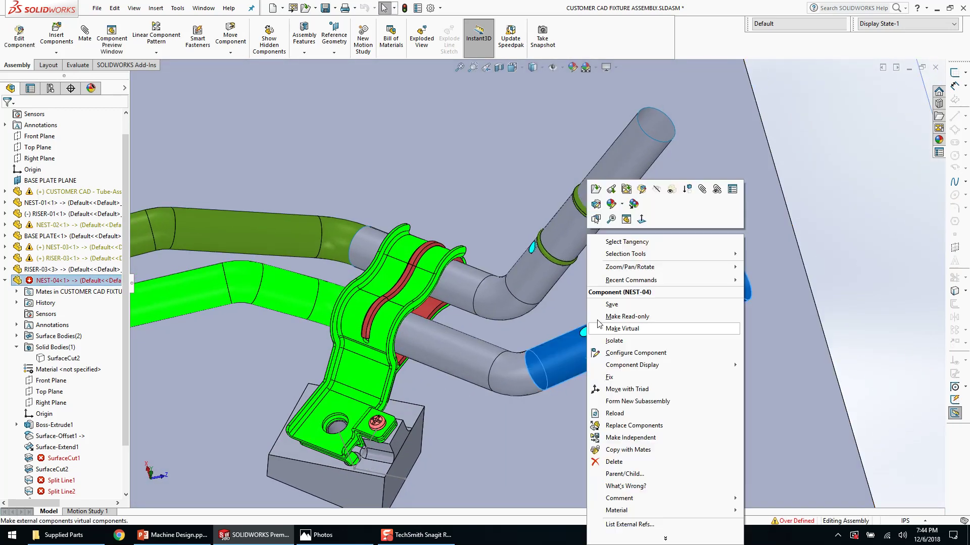
{"action": "left_click", "coordinate": [598, 188]}
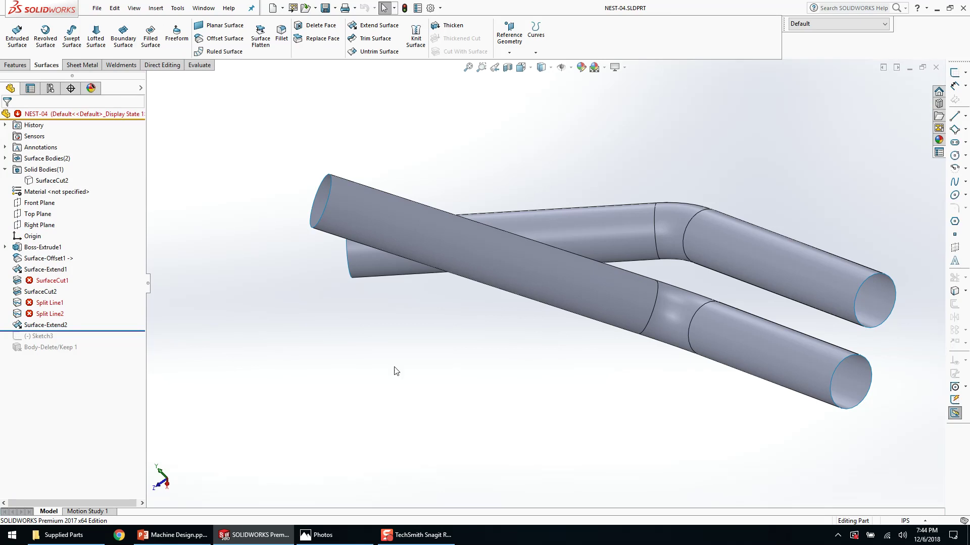
{"action": "left_click", "coordinate": [51, 281]}
{"action": "left_click", "coordinate": [49, 303], "text": "ctrl"}
{"action": "left_click", "coordinate": [50, 314], "text": "ctrl"}
{"action": "key", "text": "Delete"}
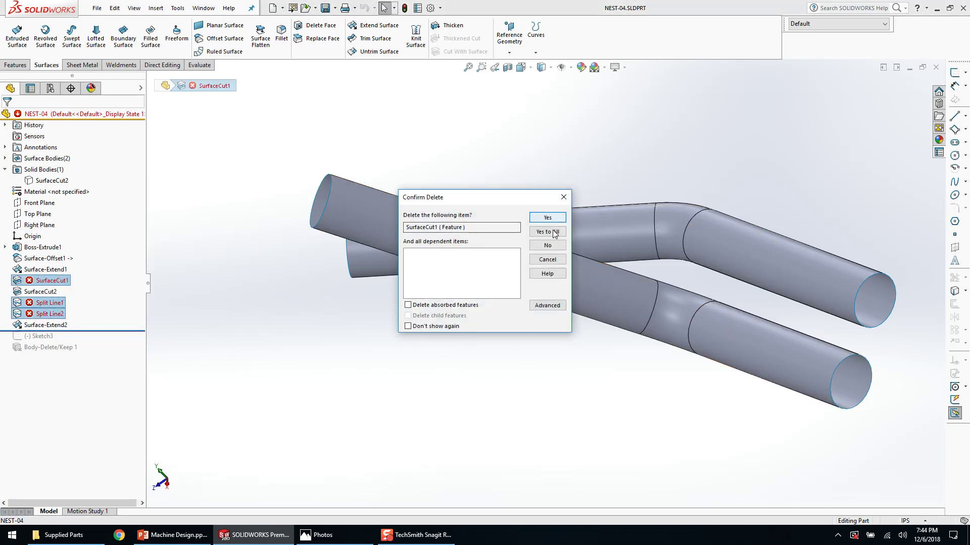
{"action": "left_click", "coordinate": [547, 232]}
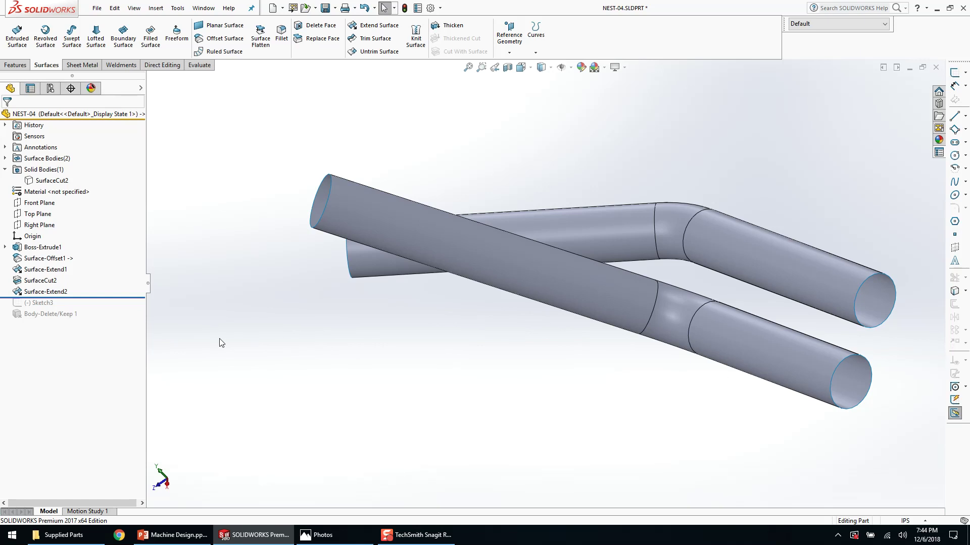
- Apply a silhouette Split Line to the straight and bend faces of both tube surfaces, using the Top Plane as pull direction
{"action": "left_click", "coordinate": [38, 214]}
{"action": "middle_click_drag", "start_coordinate": [469, 366], "coordinate": [523, 217]}
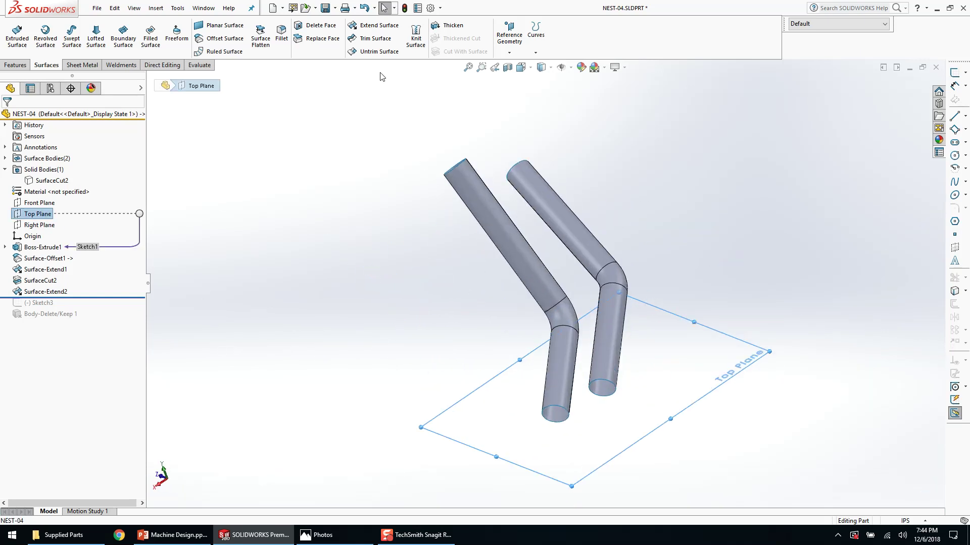
{"action": "left_click", "coordinate": [536, 35]}
{"action": "left_click", "coordinate": [555, 71]}
{"action": "scroll", "coordinate": [550, 350], "scroll_direction": "down", "scroll_amount": 3}
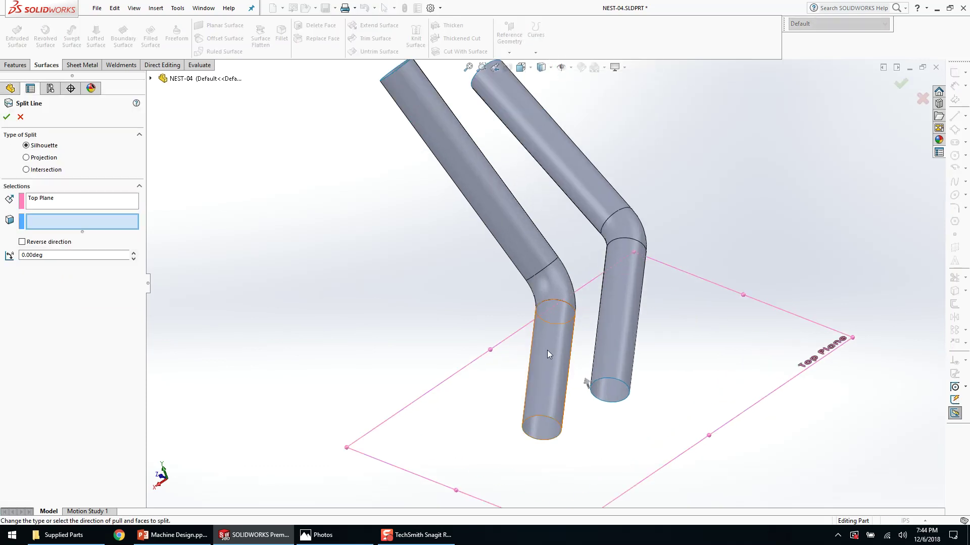
{"action": "left_click", "coordinate": [560, 315]}
{"action": "left_click", "coordinate": [553, 275]}
{"action": "left_click", "coordinate": [526, 234]}
{"action": "left_click", "coordinate": [624, 272]}
{"action": "left_click", "coordinate": [631, 206]}
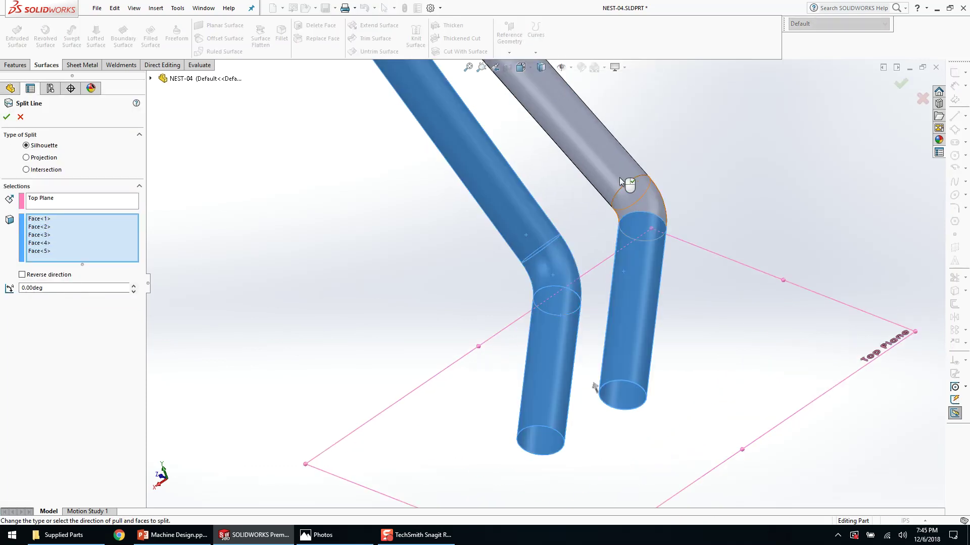
{"action": "left_click", "coordinate": [616, 172]}
{"action": "key", "text": "Return"}
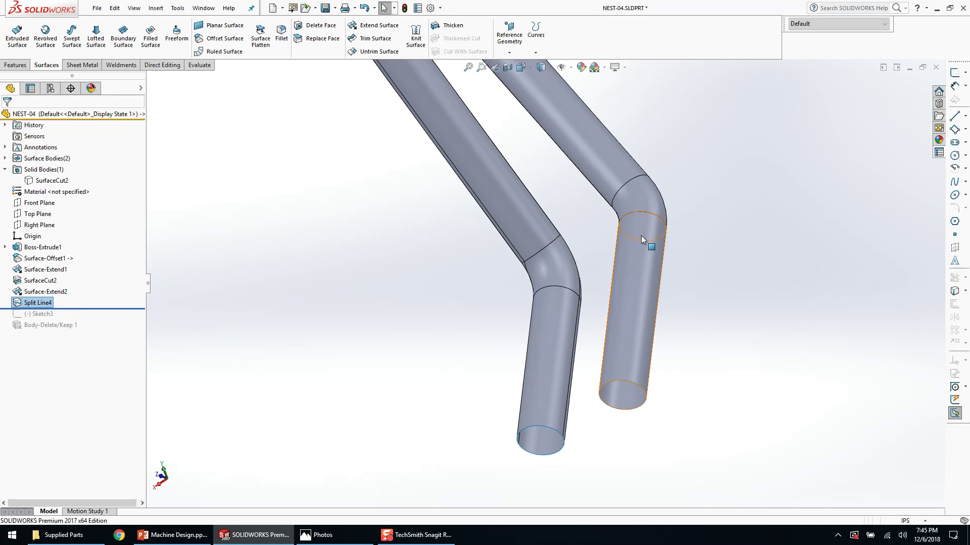
- Split the three faces of the remaining unsplit tube along their silhouettes with another Split Line based on the Top Plane
{"action": "left_click", "coordinate": [38, 213]}
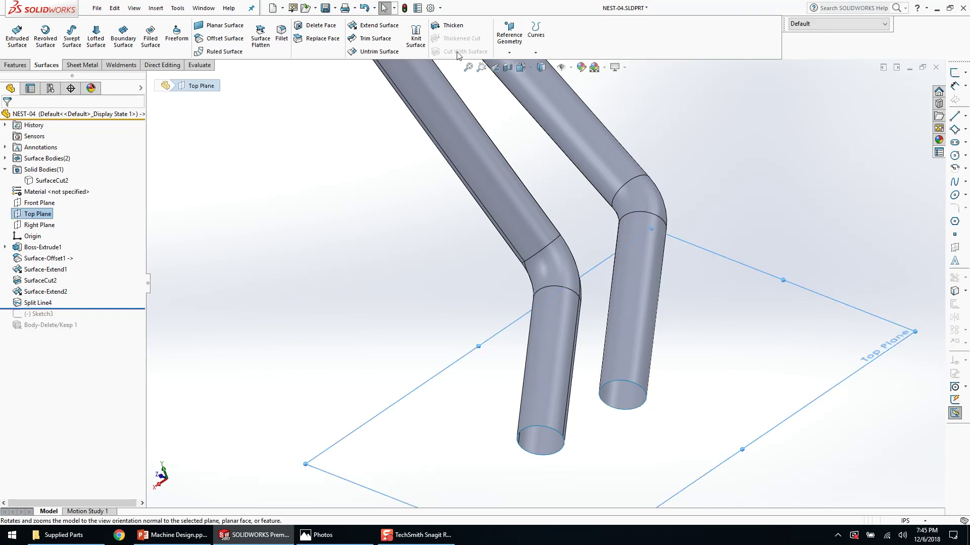
{"action": "left_click", "coordinate": [604, 150]}
{"action": "left_click", "coordinate": [638, 196]}
{"action": "left_click", "coordinate": [636, 242]}
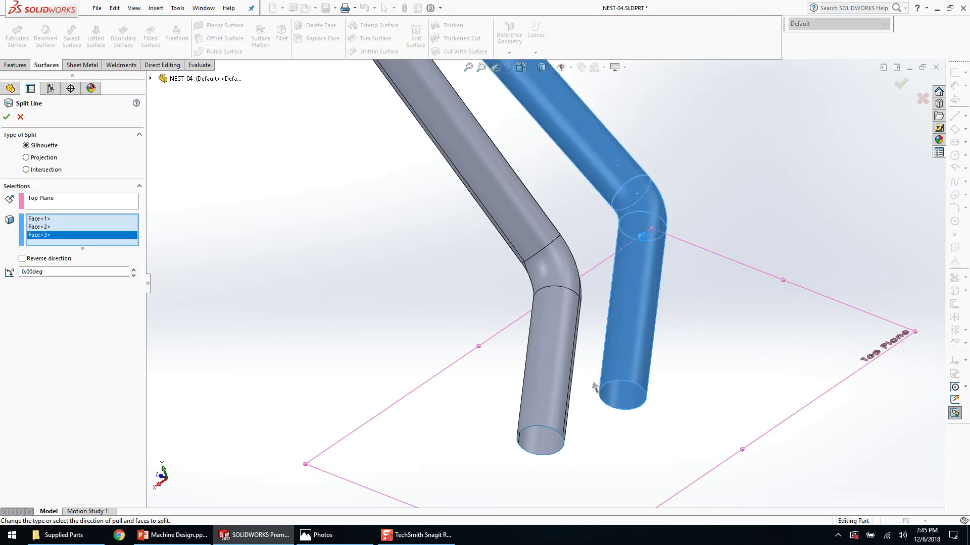
{"action": "key", "text": "Return"}
{"action": "scroll", "coordinate": [614, 298], "scroll_direction": "up", "scroll_amount": 2}
{"action": "middle_click_drag", "start_coordinate": [608, 302], "coordinate": [659, 280]}
{"action": "right_click", "coordinate": [543, 343]}
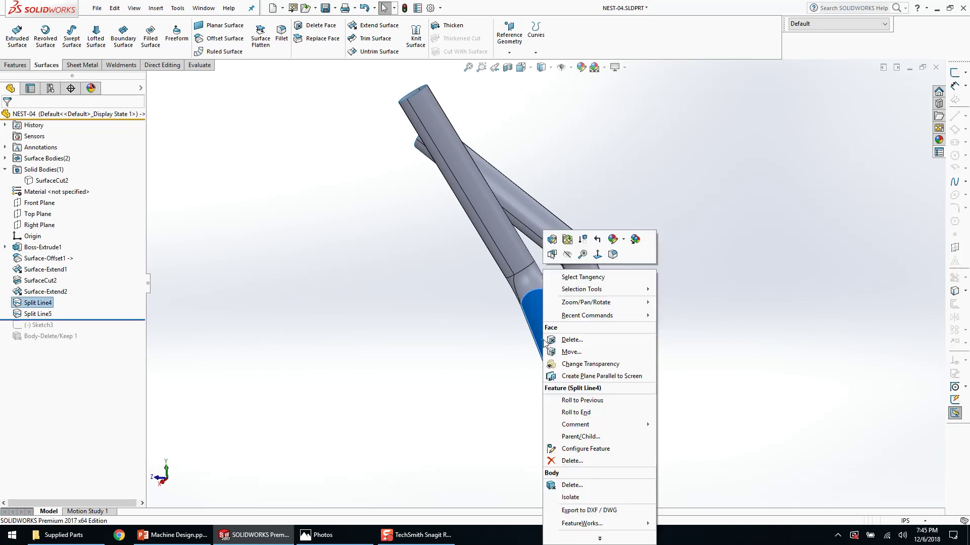
{"action": "left_click", "coordinate": [585, 341]}
{"action": "left_click", "coordinate": [528, 282]}
{"action": "left_click", "coordinate": [518, 251]}
{"action": "left_click", "coordinate": [581, 277]}
{"action": "left_click", "coordinate": [572, 247]}
{"action": "left_click", "coordinate": [548, 226]}
{"action": "left_click", "coordinate": [16, 123]}
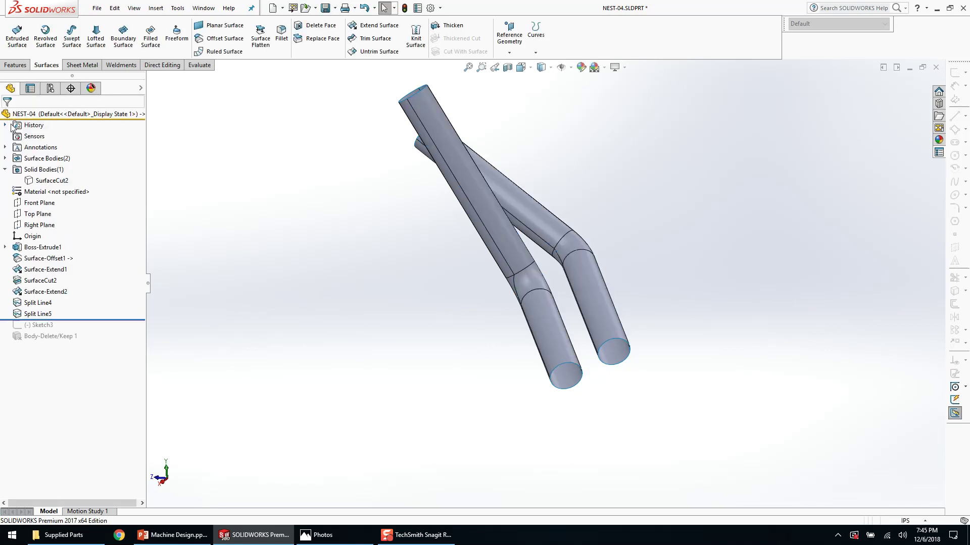
- Delete the six upper half faces of the two split tube surfaces with Delete Face
{"action": "middle_click_drag", "start_coordinate": [480, 217], "coordinate": [440, 242]}
{"action": "scroll", "coordinate": [441, 241], "scroll_direction": "down", "scroll_amount": 2}
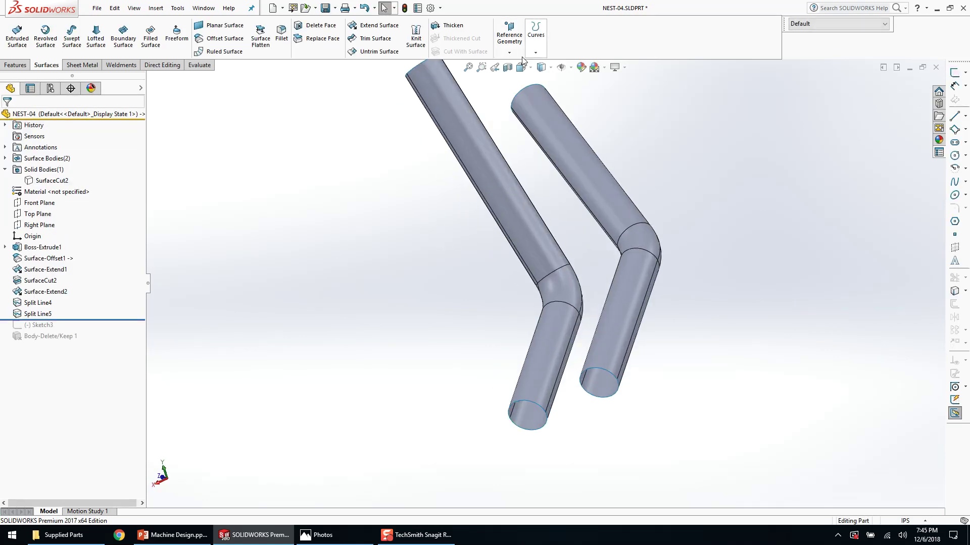
{"action": "right_click", "coordinate": [515, 167]}
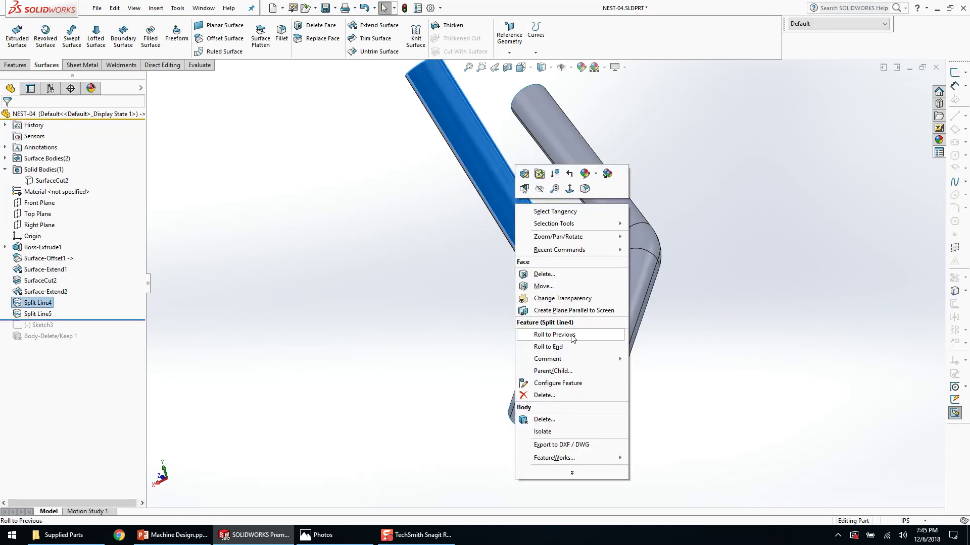
{"action": "left_click", "coordinate": [574, 282]}
{"action": "left_click", "coordinate": [562, 304]}
{"action": "left_click", "coordinate": [623, 286]}
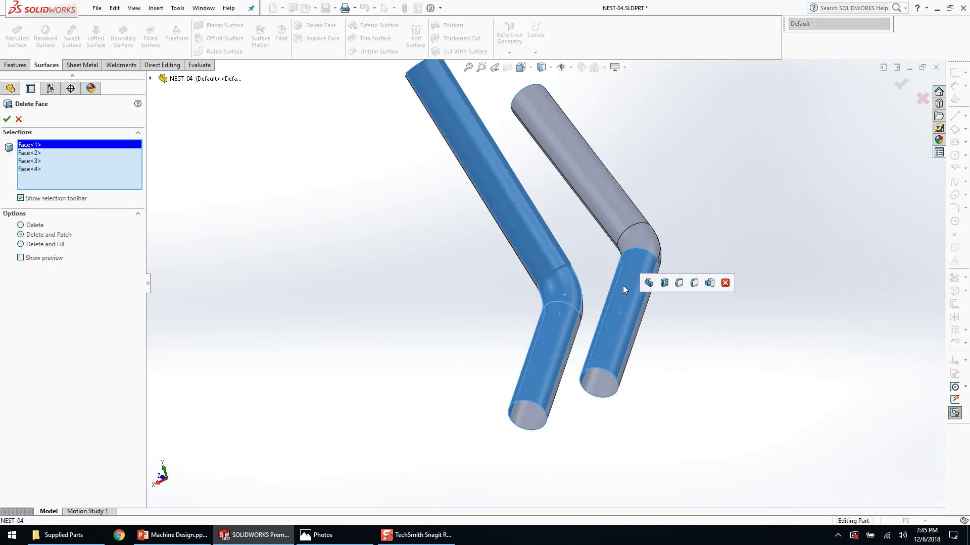
{"action": "left_click", "coordinate": [612, 211]}
{"action": "left_click", "coordinate": [7, 118]}
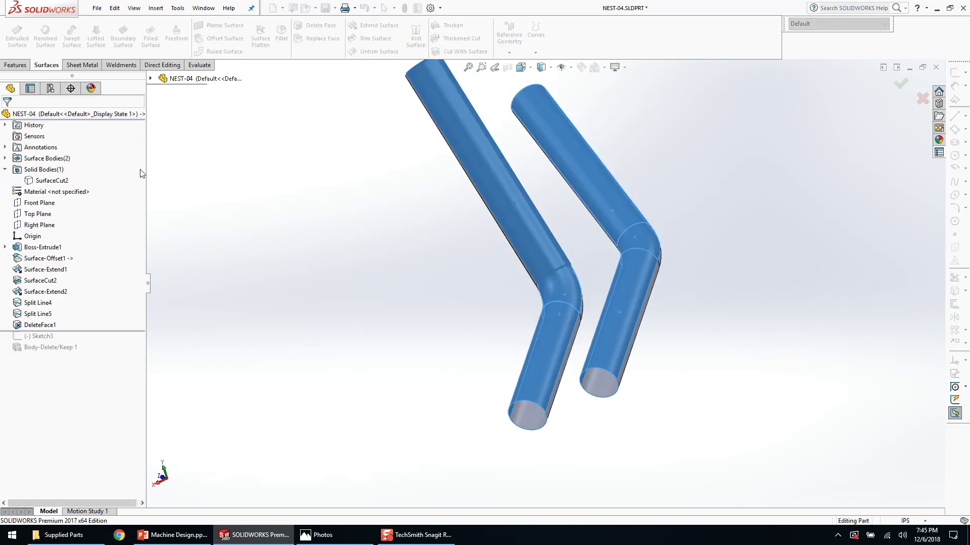
- Start a Boundary Surface and add the longer half tube's inner edge chain to Direction 1 as an open group
{"action": "middle_click_drag", "start_coordinate": [368, 247], "coordinate": [573, 247]}
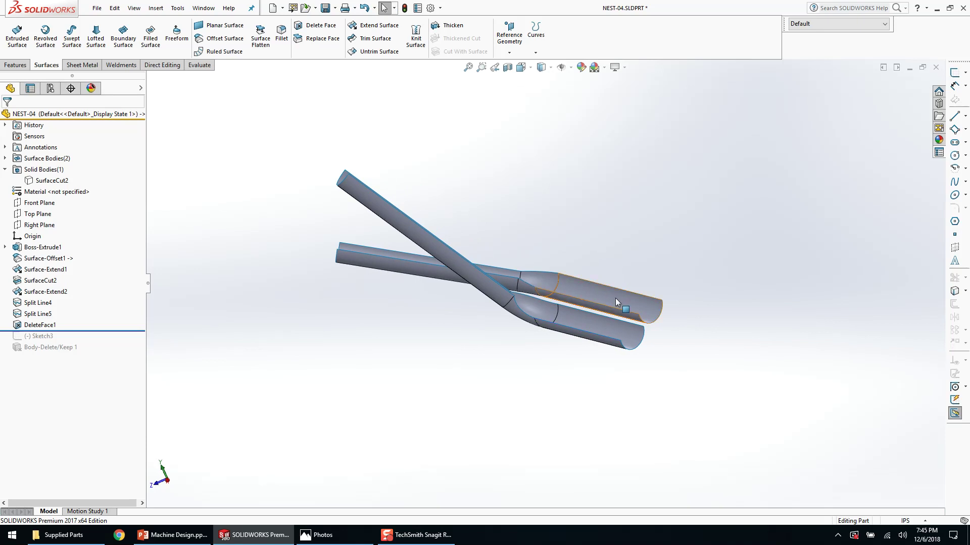
{"action": "scroll", "coordinate": [649, 342], "scroll_direction": "down", "scroll_amount": 4}
{"action": "middle_click_drag", "start_coordinate": [542, 292], "coordinate": [578, 187]}
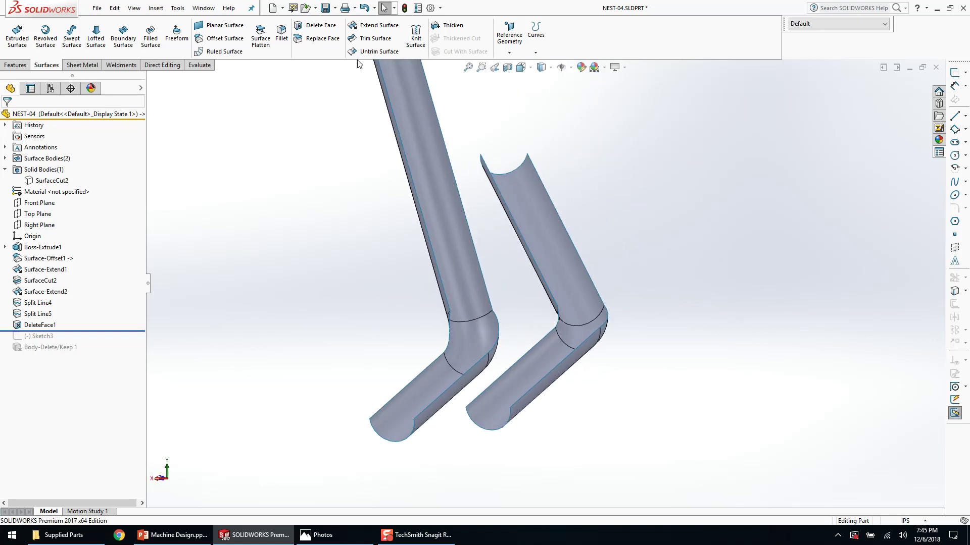
{"action": "middle_click_drag", "start_coordinate": [417, 158], "coordinate": [317, 154]}
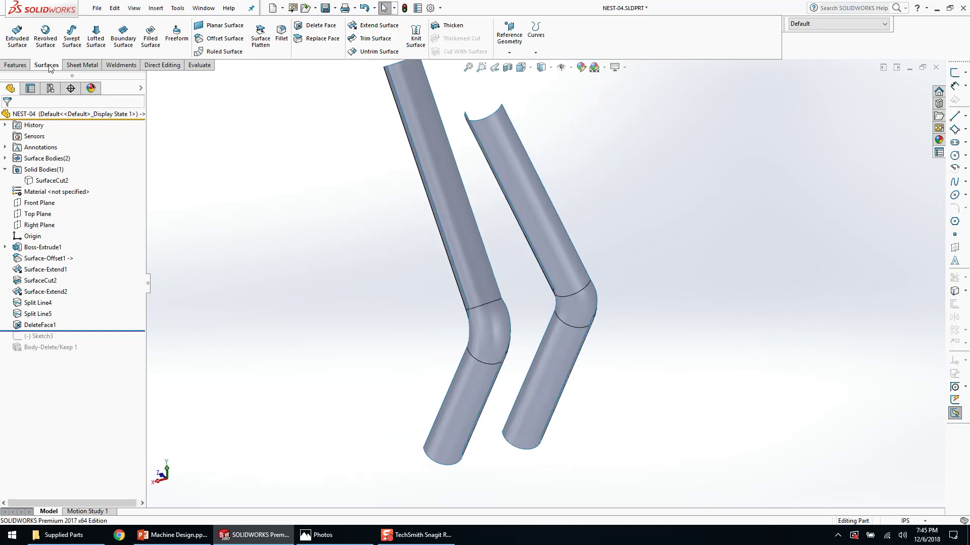
{"action": "middle_click_drag", "start_coordinate": [440, 140], "coordinate": [465, 178], "text": "ctrl"}
{"action": "middle_click_drag", "start_coordinate": [453, 112], "coordinate": [490, 121]}
{"action": "right_click", "coordinate": [490, 121]}
{"action": "left_click", "coordinate": [517, 130]}
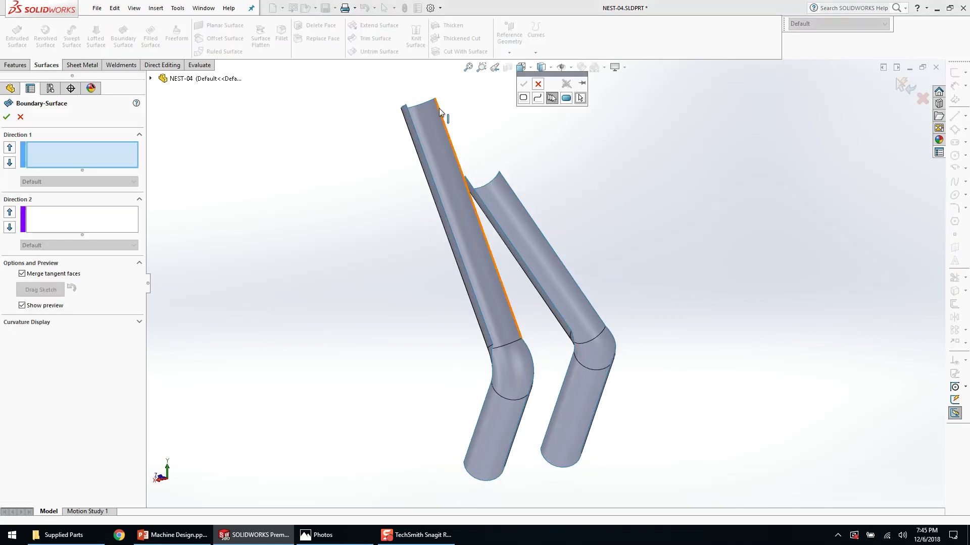
{"action": "left_click", "coordinate": [440, 112]}
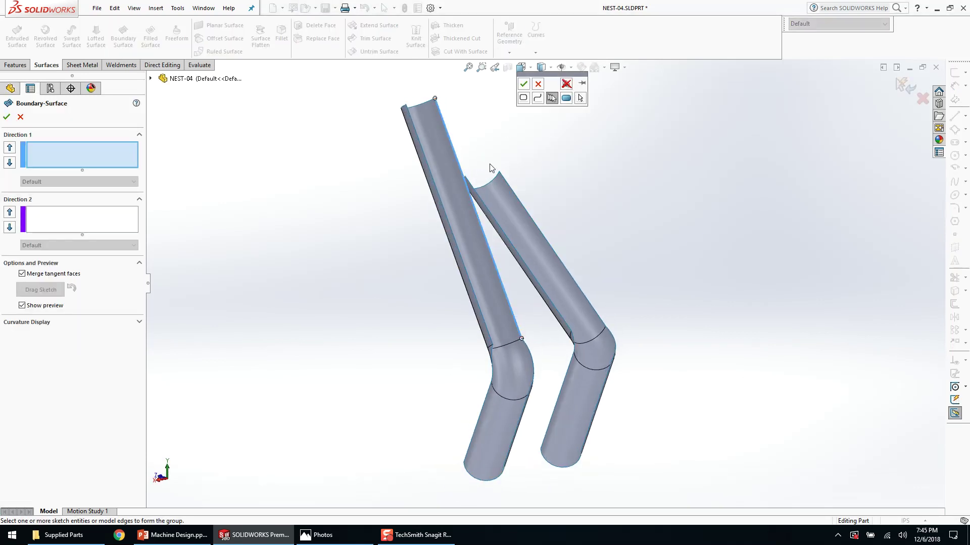
{"action": "left_click", "coordinate": [525, 410]}
{"action": "middle_click_drag", "start_coordinate": [525, 410], "coordinate": [597, 300]}
{"action": "right_click", "coordinate": [612, 279]}
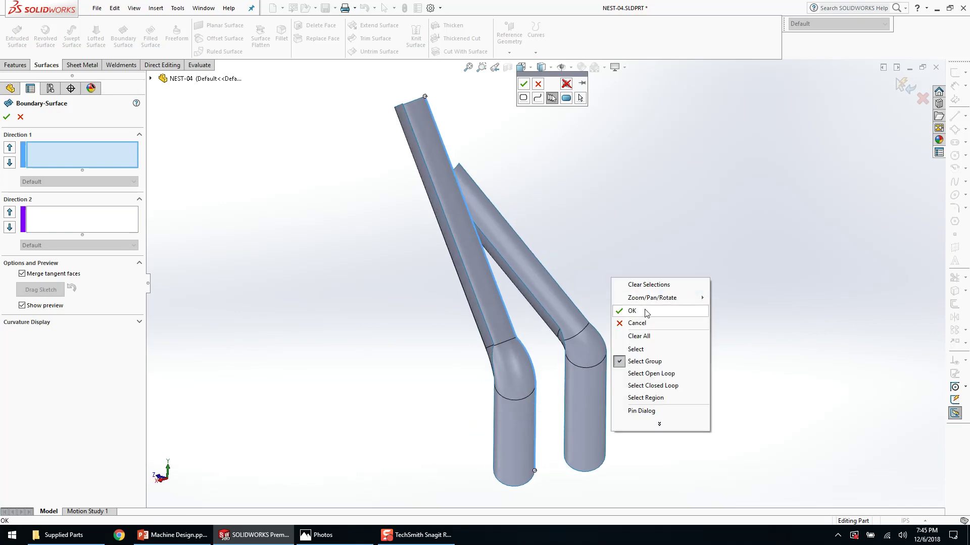
{"action": "left_click", "coordinate": [644, 310]}
- Add the shorter half tube's facing edge chain as the second open group in Direction 1 and create the boundary surface
{"action": "right_click", "coordinate": [559, 187]}
{"action": "left_click", "coordinate": [580, 191]}
{"action": "middle_click_drag", "start_coordinate": [581, 190], "coordinate": [505, 199]}
{"action": "left_click", "coordinate": [545, 275]}
{"action": "scroll", "coordinate": [573, 334], "scroll_direction": "down", "scroll_amount": 3}
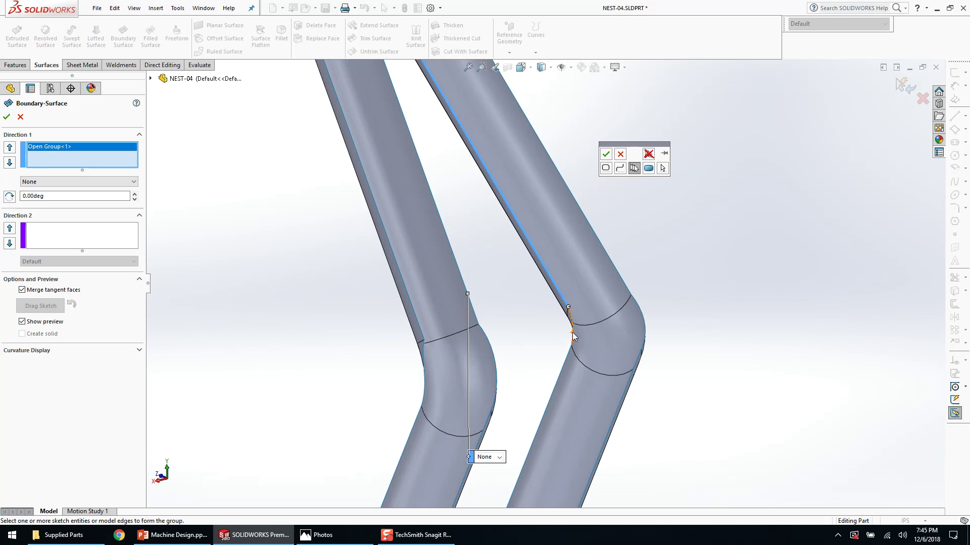
{"action": "right_click", "coordinate": [567, 361]}
{"action": "scroll", "coordinate": [560, 364], "scroll_direction": "up", "scroll_amount": 3}
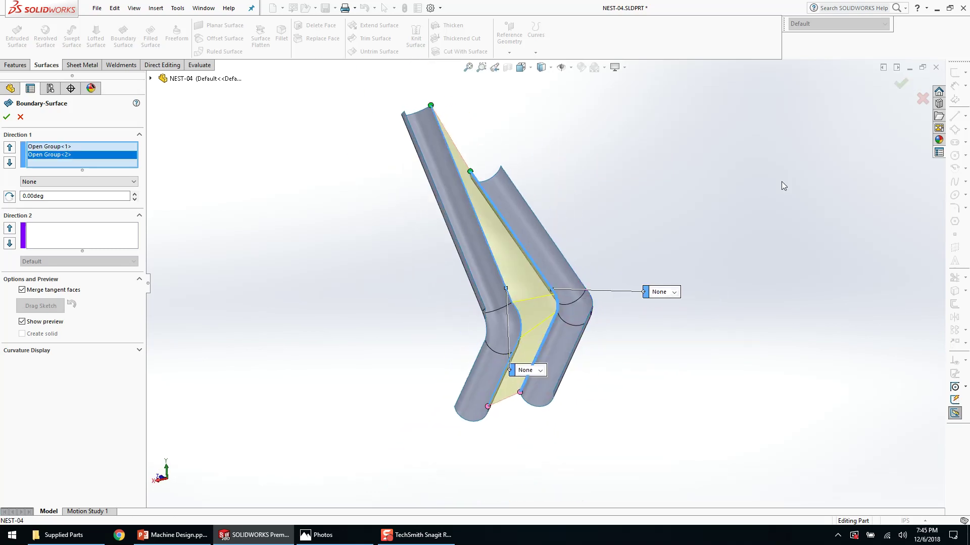
{"action": "left_click", "coordinate": [900, 86]}
{"action": "mouse_move", "coordinate": [431, 274]}
{"action": "middle_mouse_down"}
{"action": "mouse_move", "coordinate": [376, 429]}
{"action": "mouse_move", "coordinate": [383, 441]}
{"action": "mouse_move", "coordinate": [396, 309]}
{"action": "mouse_move", "coordinate": [374, 333]}
{"action": "mouse_move", "coordinate": [430, 276]}
{"action": "middle_mouse_up"}
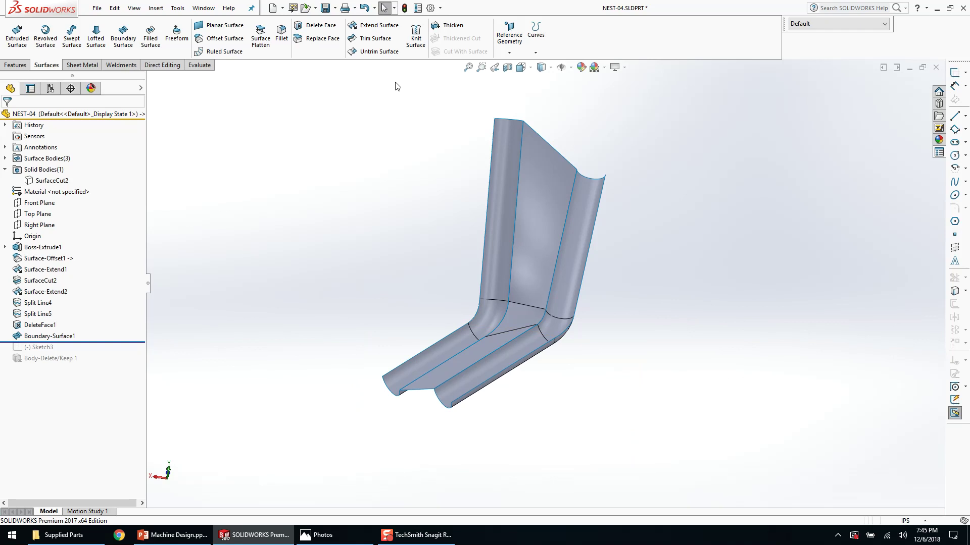
- Start a Ruled Surface and select the three outer edges of the longer half tube
{"action": "left_click", "coordinate": [225, 52]}
{"action": "left_click", "coordinate": [489, 198]}
{"action": "scroll", "coordinate": [452, 300], "scroll_direction": "down", "scroll_amount": 3}
{"action": "left_click", "coordinate": [492, 327]}
{"action": "left_click", "coordinate": [473, 345]}
{"action": "middle_click_drag", "start_coordinate": [474, 344], "coordinate": [542, 307]}
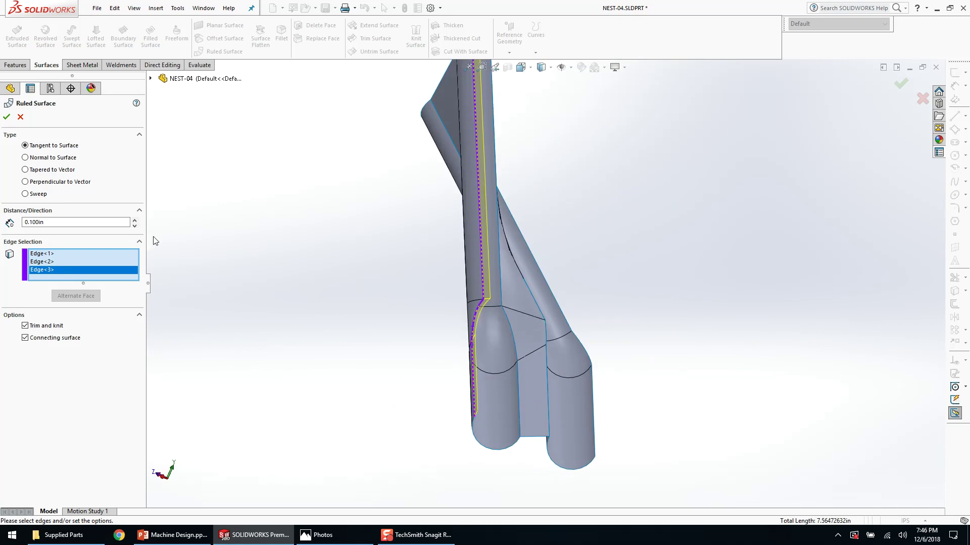
- Make the ruled surface perpendicular to a vector, using the Top Plane as reference and a distance of 2 in
{"action": "left_click", "coordinate": [60, 182]}
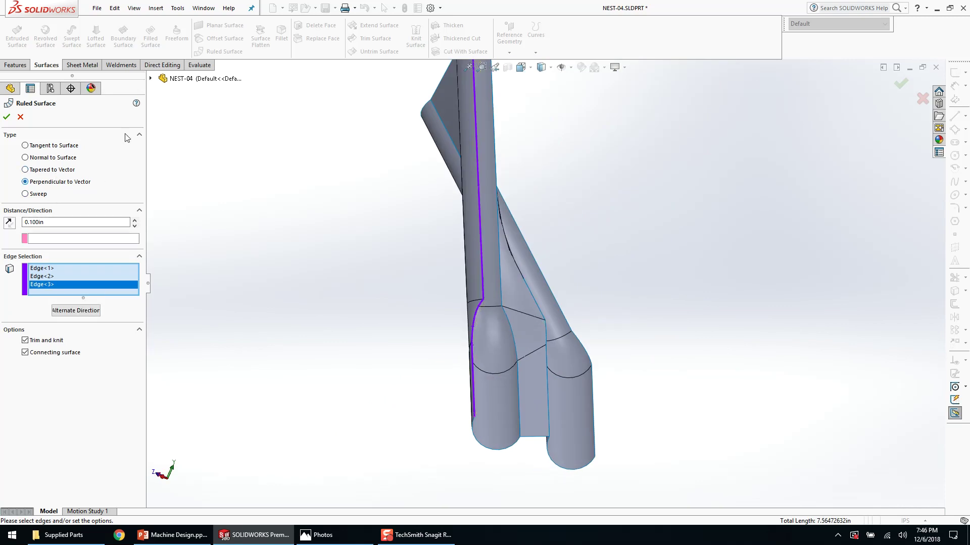
{"action": "left_click", "coordinate": [78, 239]}
{"action": "left_click", "coordinate": [151, 79]}
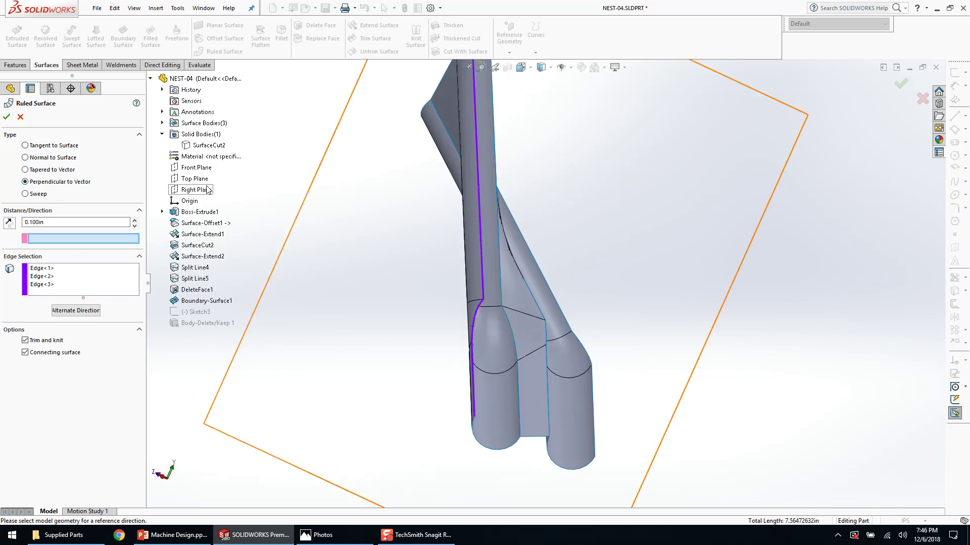
{"action": "left_click", "coordinate": [197, 179]}
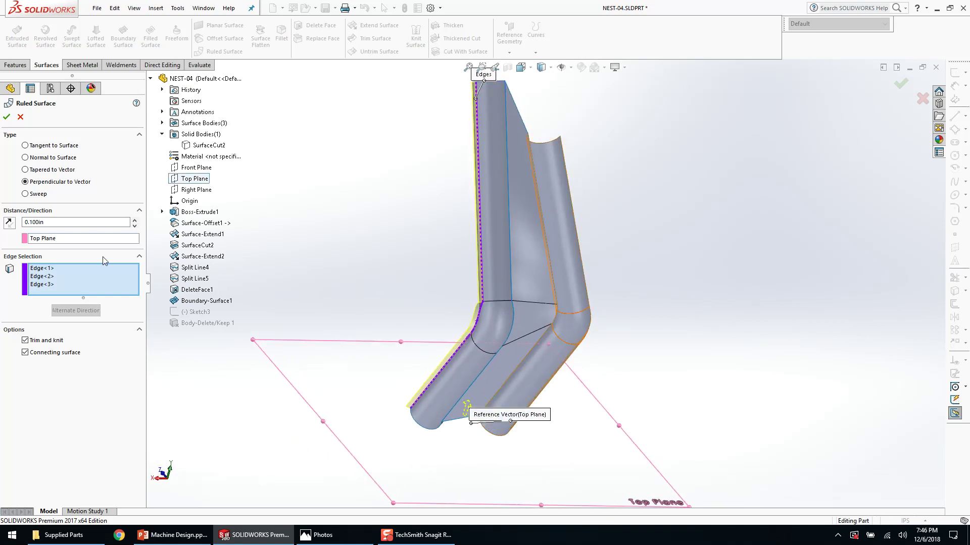
{"action": "type", "text": "2"}
{"action": "key", "text": "Return"}
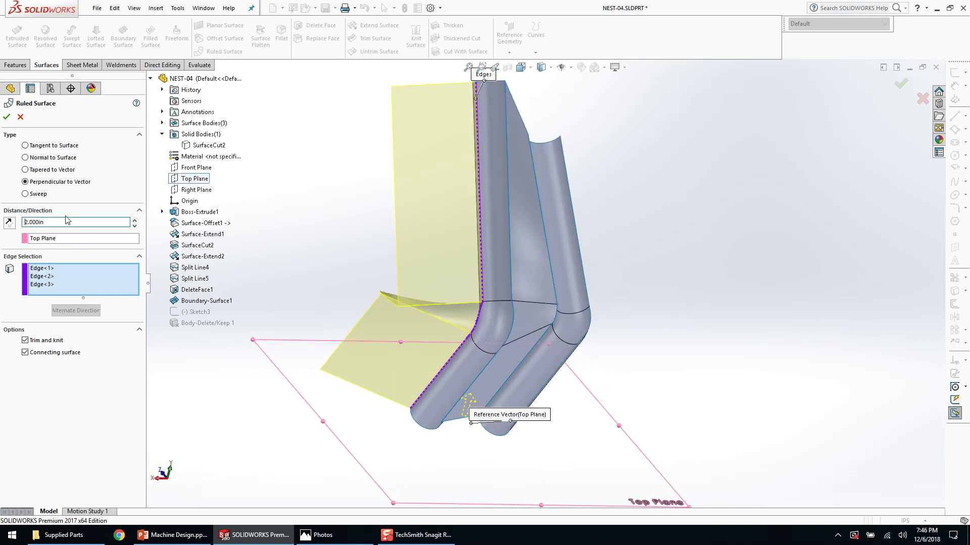
- Add the three outer edges of the shorter half tube to the edge selection and create the ruled surface
{"action": "middle_click_drag", "start_coordinate": [581, 222], "coordinate": [558, 356]}
{"action": "left_click", "coordinate": [557, 356]}
{"action": "left_click", "coordinate": [597, 306]}
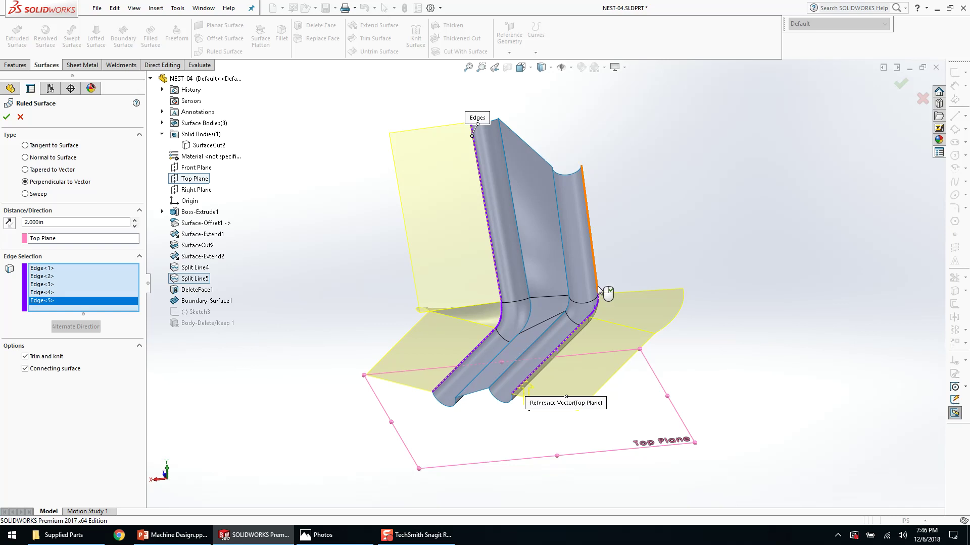
{"action": "left_click", "coordinate": [598, 290]}
{"action": "right_click", "coordinate": [598, 290]}
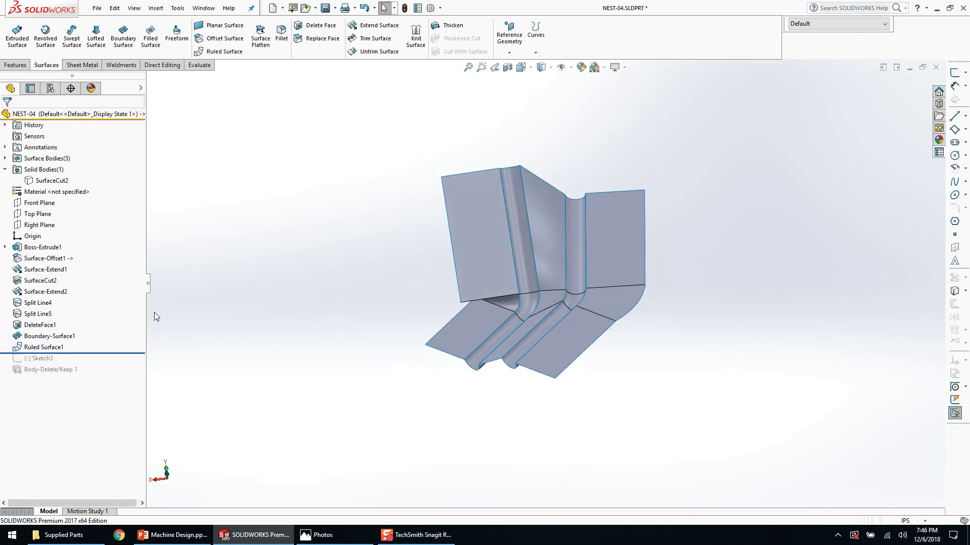
- Show the Boss-Extrude1 block and delete the SurfaceCut2 feature
{"action": "right_click", "coordinate": [43, 249]}
{"action": "left_click", "coordinate": [53, 234]}
{"action": "middle_click_drag", "start_coordinate": [550, 304], "coordinate": [530, 338]}
{"action": "scroll", "coordinate": [556, 289], "scroll_direction": "down", "scroll_amount": 2}
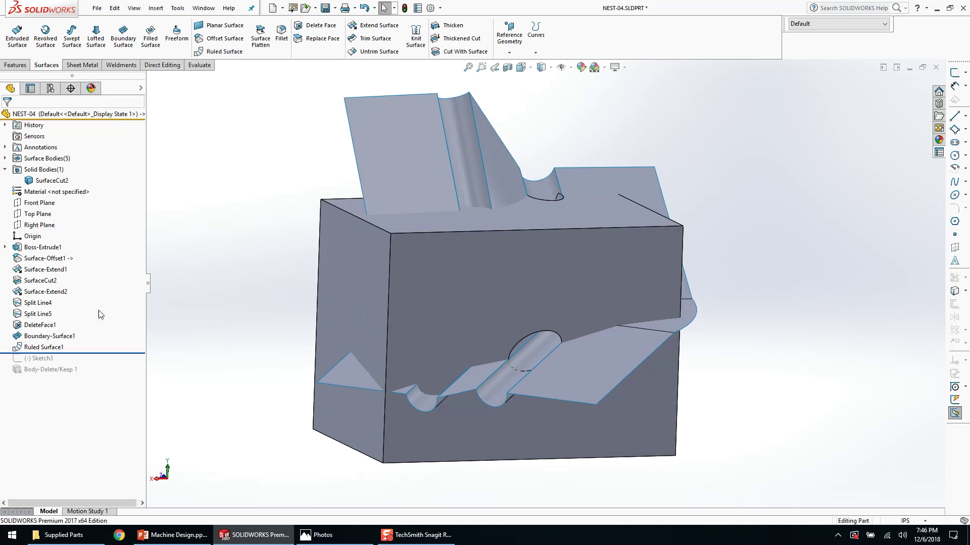
{"action": "left_click", "coordinate": [46, 282]}
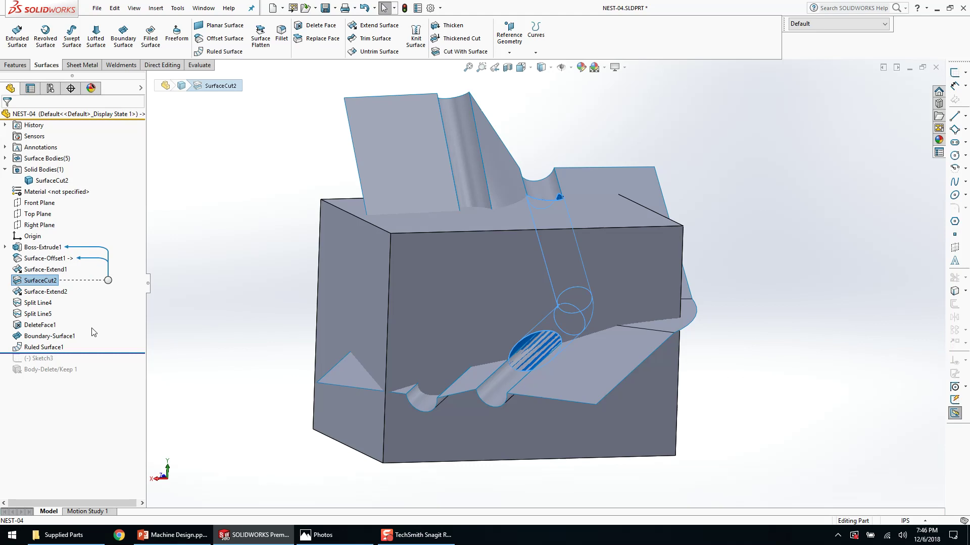
{"action": "key", "text": "Delete"}
- Set the distance of Ruled Surface1 to 2.5 in
{"action": "middle_click_drag", "start_coordinate": [279, 260], "coordinate": [346, 387]}
{"action": "left_click", "coordinate": [346, 387]}
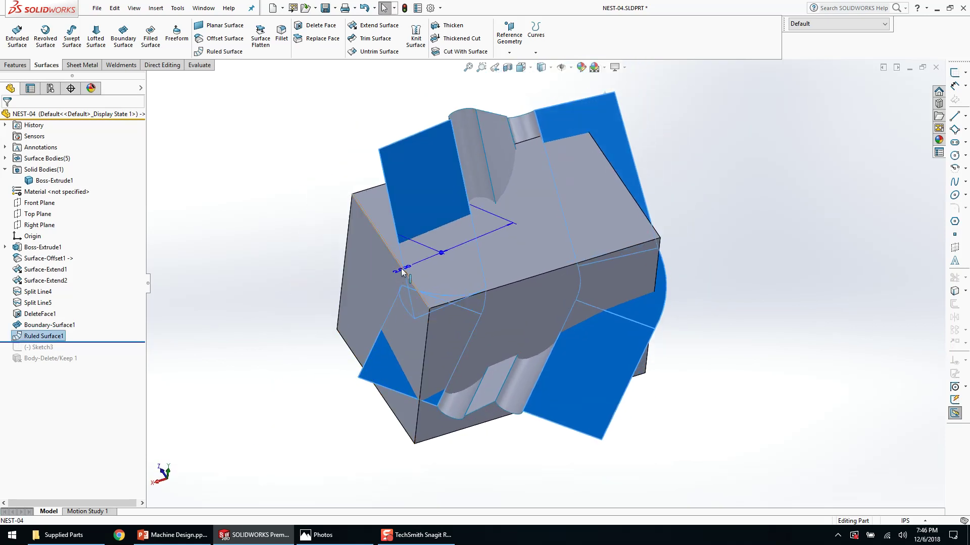
{"action": "left_click", "coordinate": [402, 271]}
{"action": "left_click", "coordinate": [406, 270]}
{"action": "left_click", "coordinate": [415, 200]}
{"action": "middle_click_drag", "start_coordinate": [416, 200], "coordinate": [381, 268]}
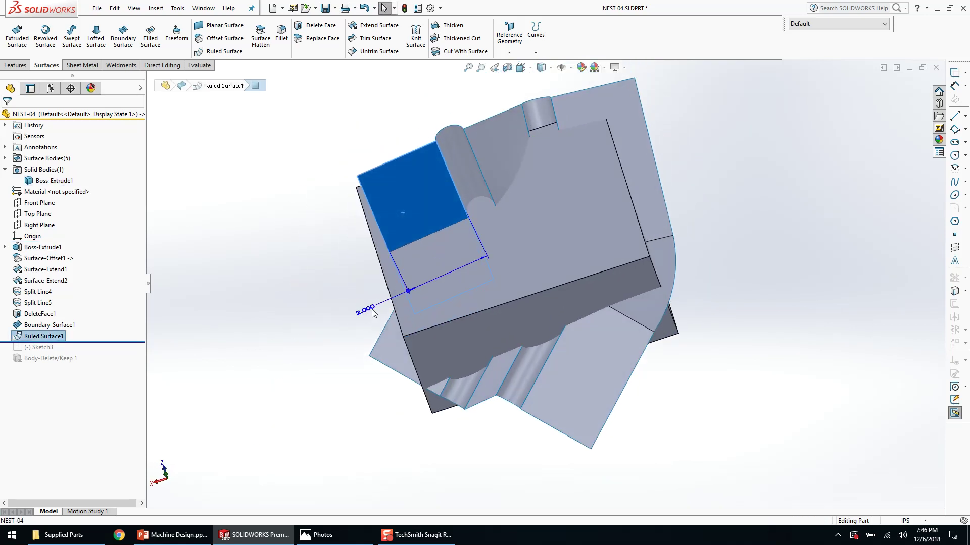
{"action": "type", "text": "2.5"}
{"action": "key", "text": "Return"}
{"action": "middle_click_drag", "start_coordinate": [307, 385], "coordinate": [285, 357]}
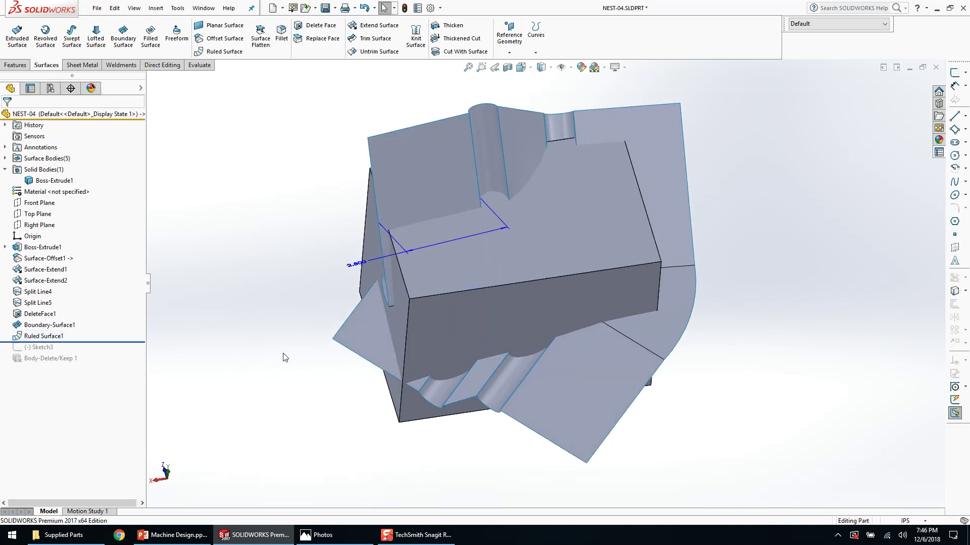
- Roll back to before Split Line4 and extend the longer tube surface at its lower open end past the block
{"action": "right_click", "coordinate": [44, 290]}
{"action": "left_click", "coordinate": [84, 259]}
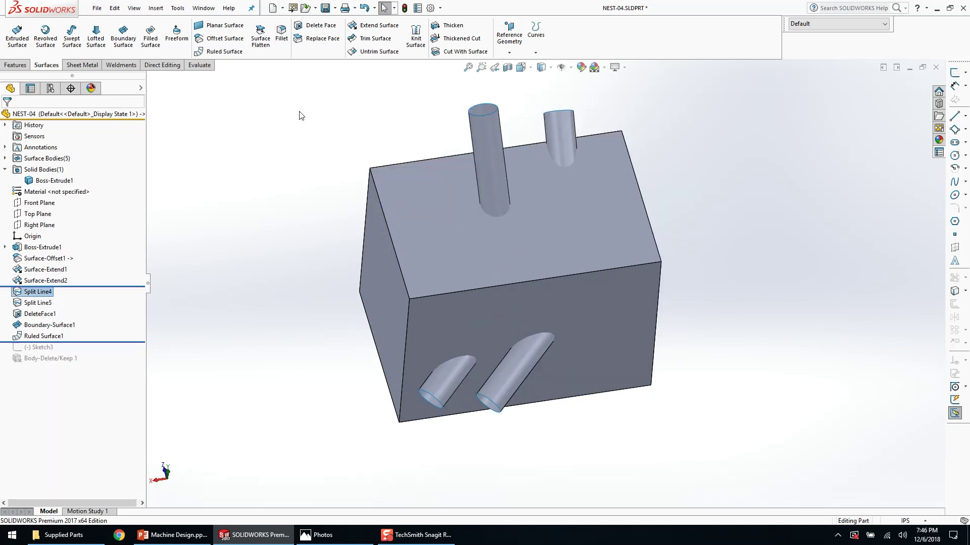
{"action": "left_click", "coordinate": [383, 26]}
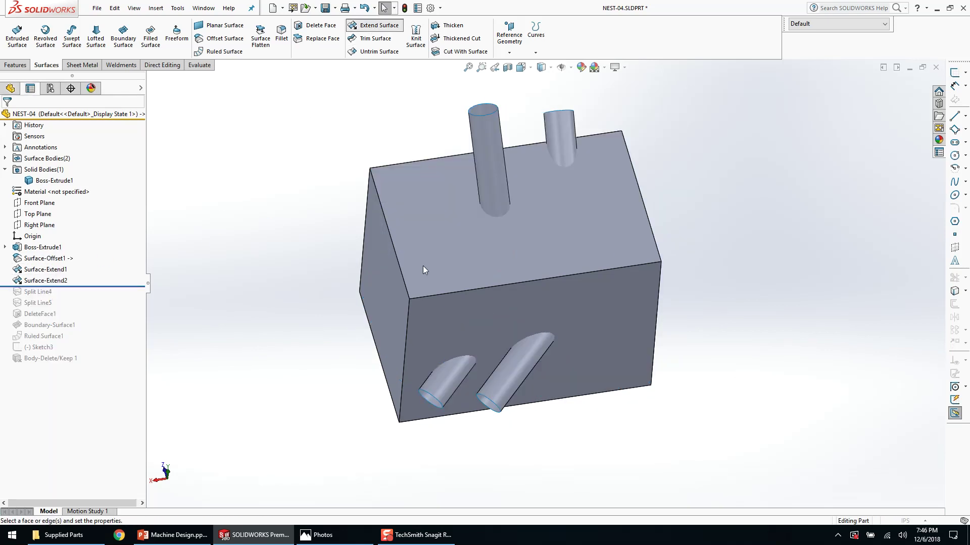
{"action": "left_click", "coordinate": [434, 400]}
{"action": "scroll", "coordinate": [431, 398], "scroll_direction": "up", "scroll_amount": 3}
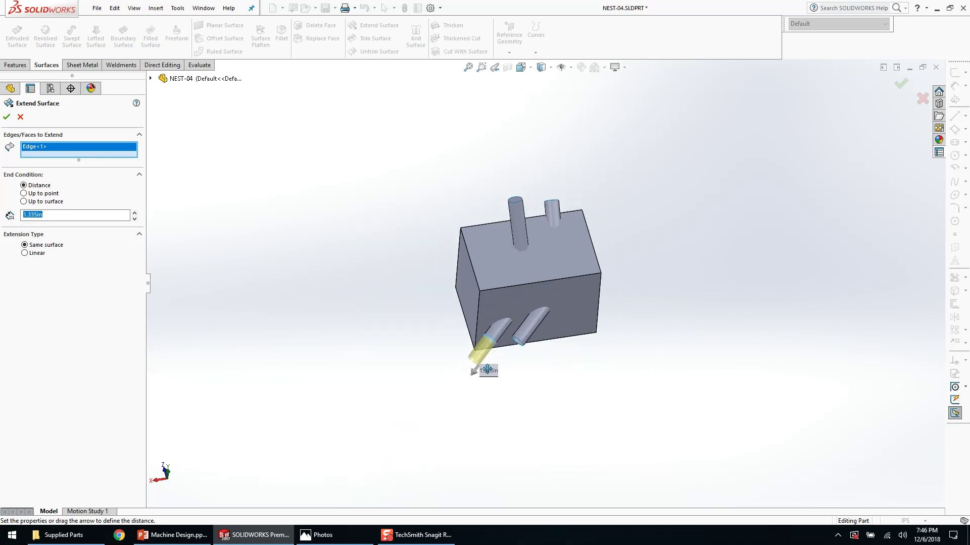
{"action": "right_click", "coordinate": [494, 362]}
{"action": "left_click", "coordinate": [525, 409]}
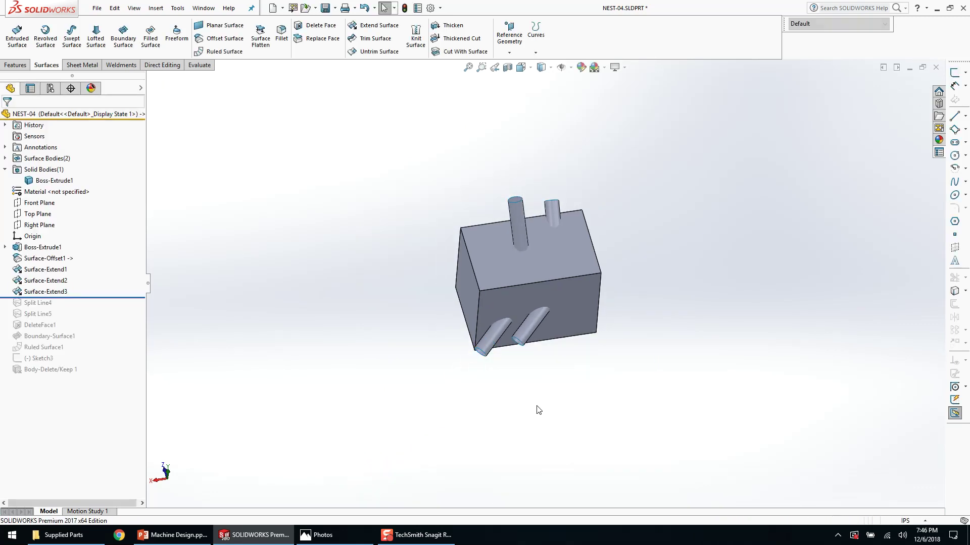
- Roll the feature history forward to the end and hide the block
{"action": "right_click", "coordinate": [136, 290]}
{"action": "left_click", "coordinate": [152, 299]}
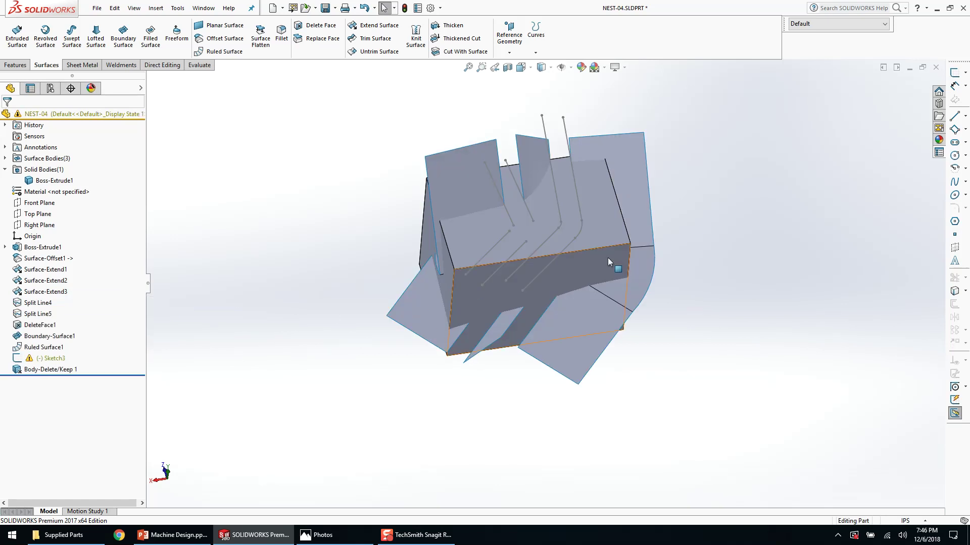
{"action": "scroll", "coordinate": [477, 286], "scroll_direction": "up", "scroll_amount": 2}
{"action": "middle_click_drag", "start_coordinate": [482, 287], "coordinate": [253, 317]}
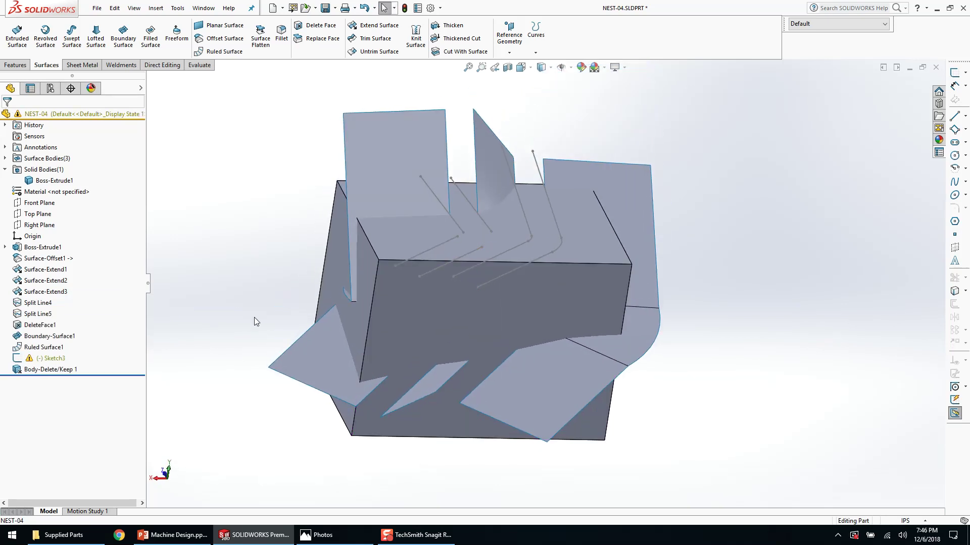
{"action": "key", "text": "Tab"}
{"action": "scroll", "coordinate": [446, 353], "scroll_direction": "up", "scroll_amount": 3}
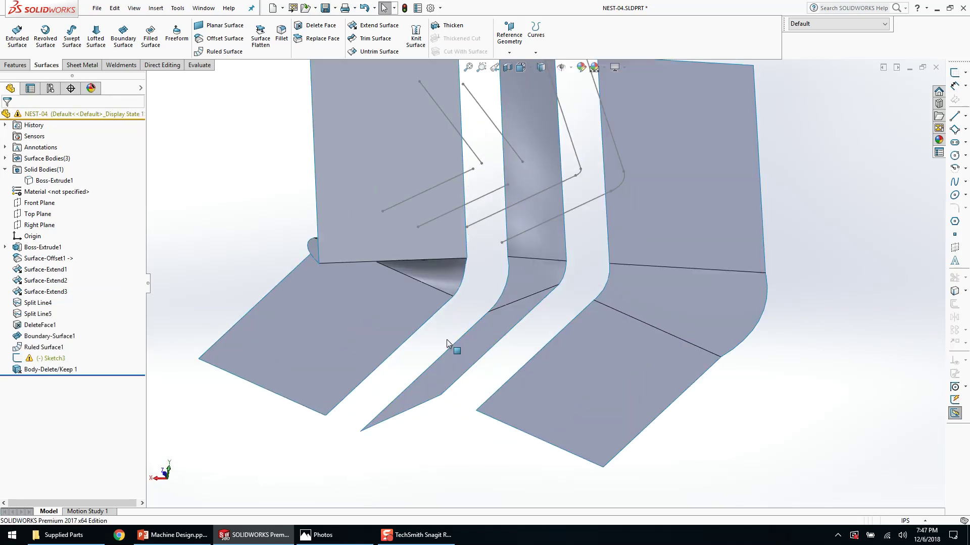
- Roll the history back to before Boundary-Surface1 and forward again to just above Body-Delete/Keep 1
{"action": "right_click", "coordinate": [50, 336]}
{"action": "left_click", "coordinate": [81, 292]}
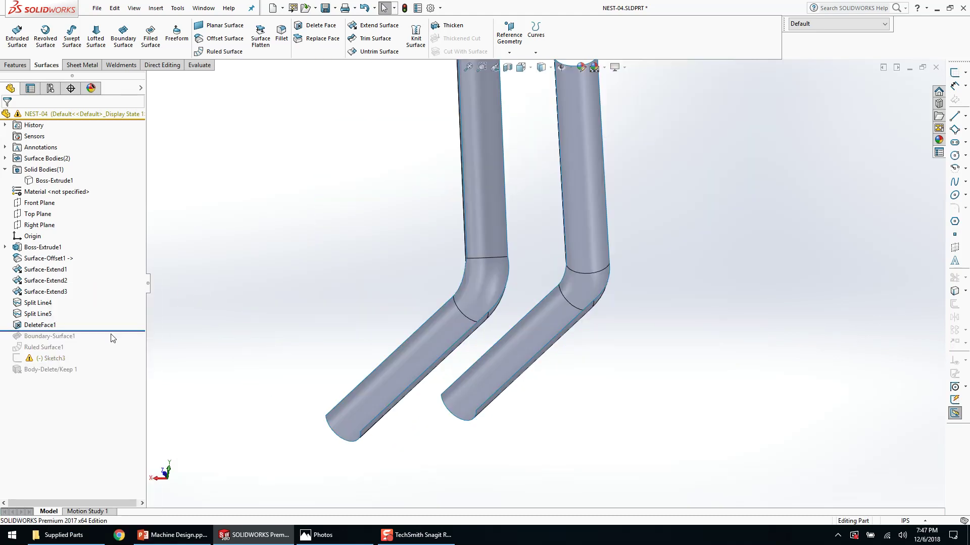
{"action": "left_click_drag", "start_coordinate": [116, 331], "coordinate": [110, 354]}
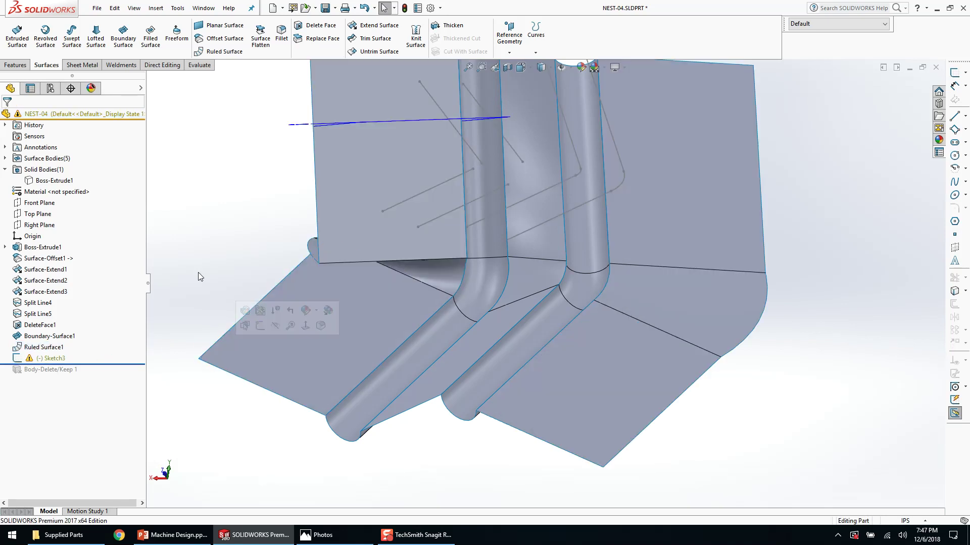
{"action": "scroll", "coordinate": [398, 229], "scroll_direction": "up", "scroll_amount": 2}
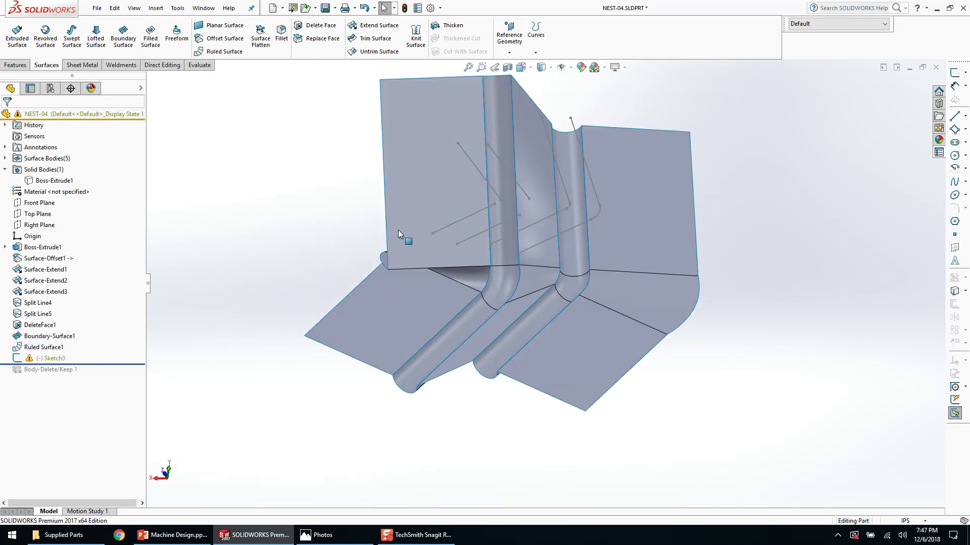
- Show the block again together with the nest surfaces
{"action": "middle_click_drag", "start_coordinate": [486, 290], "coordinate": [492, 282]}
{"action": "key", "text": "shift+Tab"}
{"action": "scroll", "coordinate": [474, 218], "scroll_direction": "down", "scroll_amount": 2}
{"action": "middle_click_drag", "start_coordinate": [492, 226], "coordinate": [465, 290]}
- Increase the distance of Ruled Surface1 so its side faces extend farther past the block
{"action": "left_click", "coordinate": [323, 332]}
{"action": "middle_click_drag", "start_coordinate": [323, 332], "coordinate": [337, 207]}
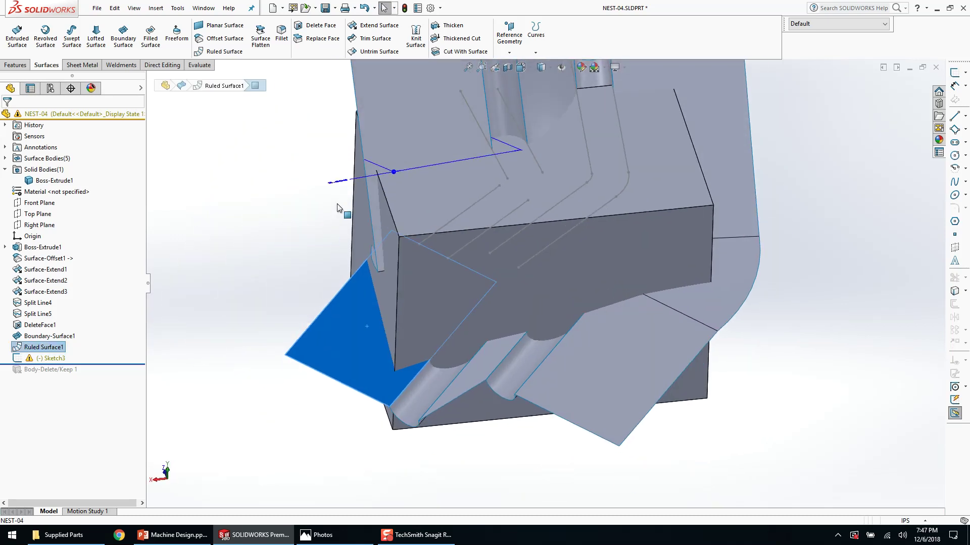
{"action": "left_click", "coordinate": [347, 187]}
{"action": "left_click", "coordinate": [347, 307]}
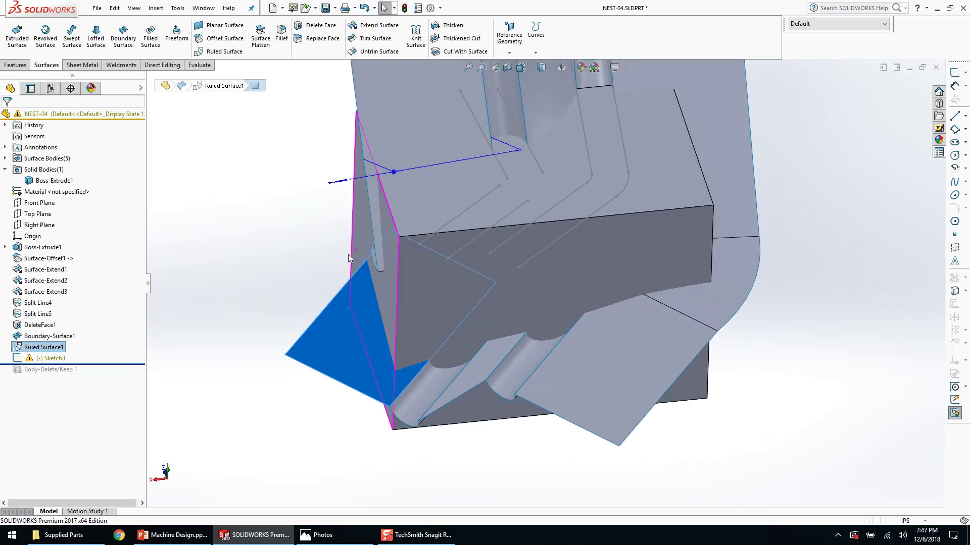
{"action": "middle_click_drag", "start_coordinate": [348, 255], "coordinate": [296, 233]}
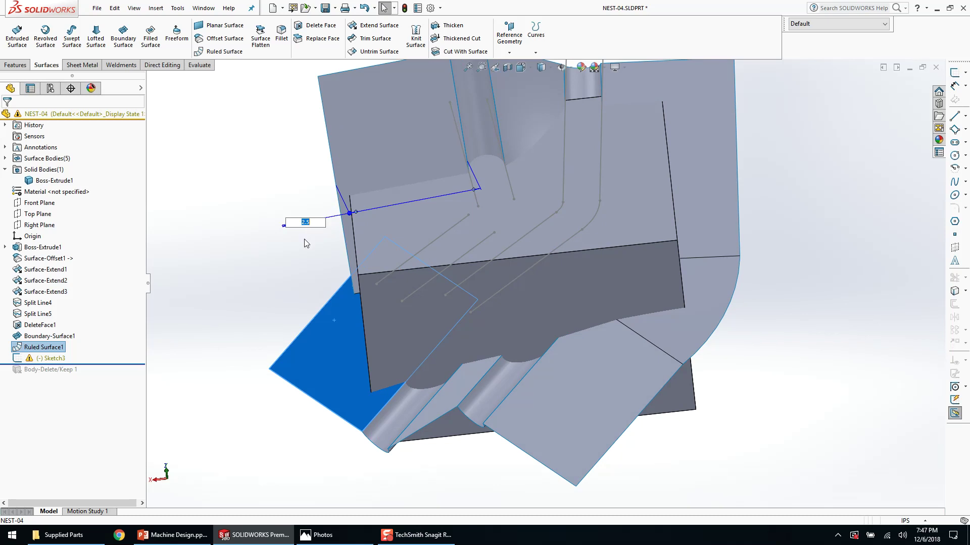
{"action": "mouse_move", "coordinate": [304, 238]}
{"action": "middle_mouse_down"}
{"action": "mouse_move", "coordinate": [311, 322]}
{"action": "mouse_move", "coordinate": [368, 292]}
{"action": "mouse_move", "coordinate": [369, 264]}
{"action": "mouse_move", "coordinate": [444, 279]}
{"action": "mouse_move", "coordinate": [407, 292]}
{"action": "mouse_move", "coordinate": [308, 272]}
{"action": "middle_mouse_up"}
{"action": "scroll", "coordinate": [370, 265], "scroll_direction": "down", "scroll_amount": 5}
{"action": "left_click", "coordinate": [308, 271]}
{"action": "scroll", "coordinate": [585, 286], "scroll_direction": "up", "scroll_amount": 6}
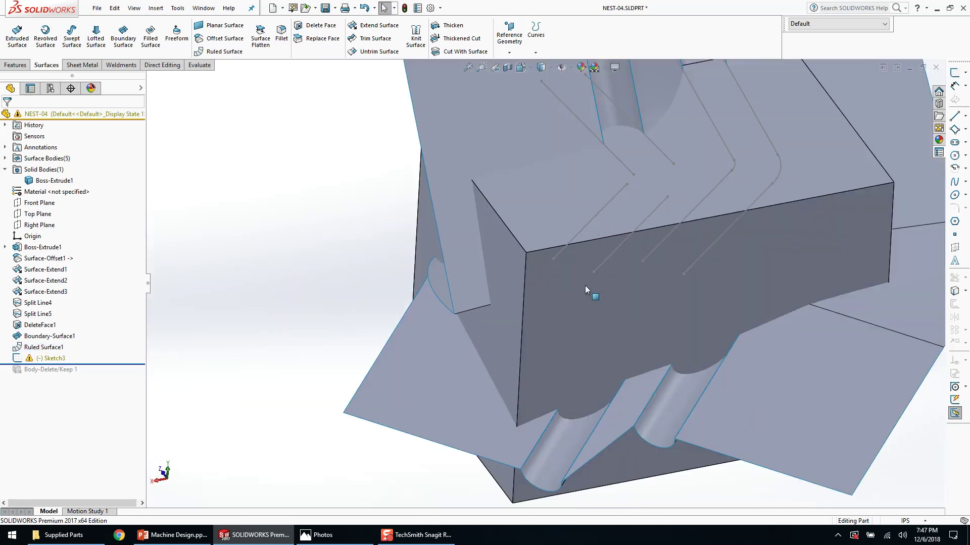
- Check the ruled faces' reach around the block and hide the block, leaving only the nest surfaces displayed
{"action": "scroll", "coordinate": [609, 232], "scroll_direction": "down", "scroll_amount": 4}
{"action": "middle_click_drag", "start_coordinate": [609, 232], "coordinate": [581, 263]}
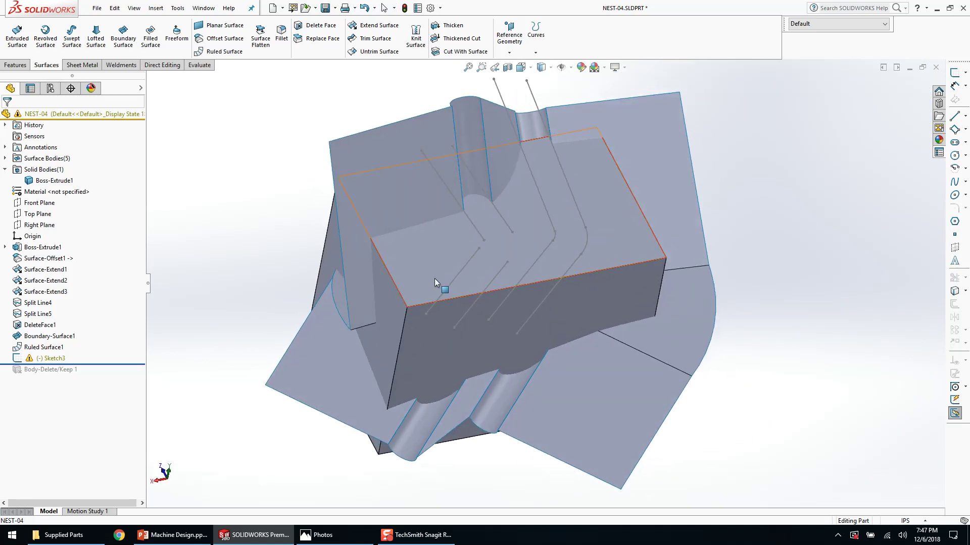
{"action": "scroll", "coordinate": [434, 278], "scroll_direction": "down", "scroll_amount": 3}
{"action": "scroll", "coordinate": [457, 307], "scroll_direction": "up", "scroll_amount": 3}
{"action": "middle_click_drag", "start_coordinate": [458, 308], "coordinate": [459, 285]}
{"action": "key", "text": "Tab"}
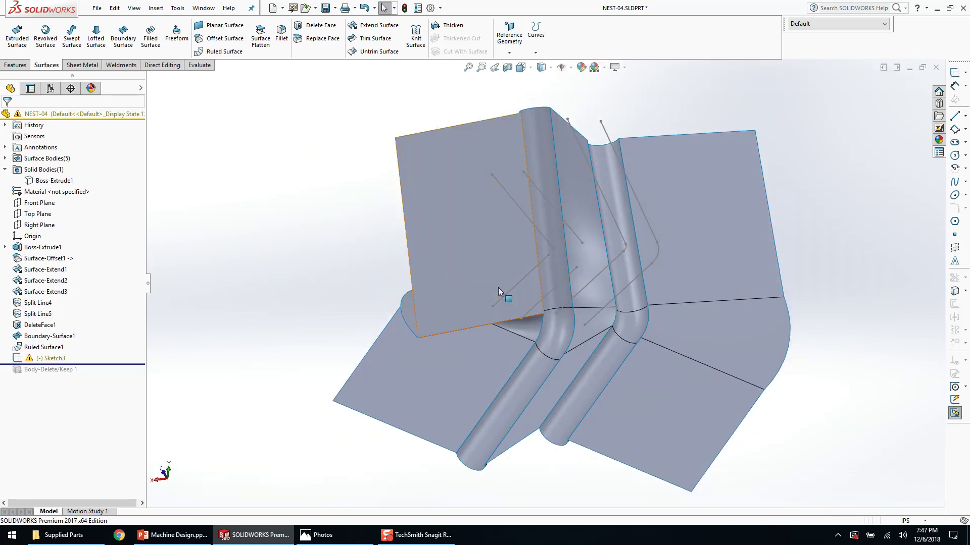
- Edit Ruled Surface1 to exclude the tall channel's straight outer edge and its bend edge from the edge selection
{"action": "scroll", "coordinate": [520, 314], "scroll_direction": "down", "scroll_amount": 2}
{"action": "middle_click_drag", "start_coordinate": [530, 356], "coordinate": [505, 331]}
{"action": "right_click", "coordinate": [445, 341]}
{"action": "left_click", "coordinate": [453, 251]}
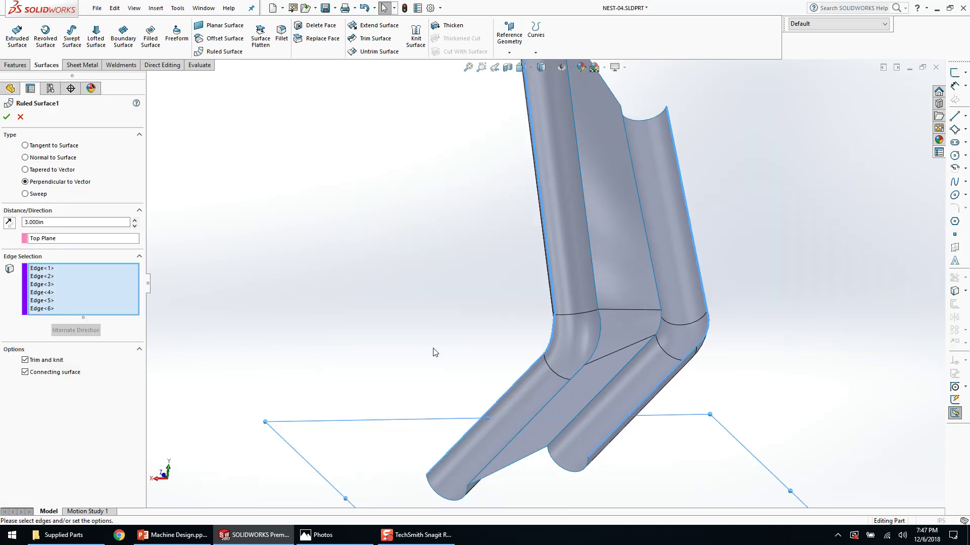
{"action": "left_click", "coordinate": [552, 333]}
{"action": "middle_click_drag", "start_coordinate": [550, 330], "coordinate": [525, 308]}
{"action": "left_click", "coordinate": [552, 283]}
{"action": "scroll", "coordinate": [551, 280], "scroll_direction": "up", "scroll_amount": 2}
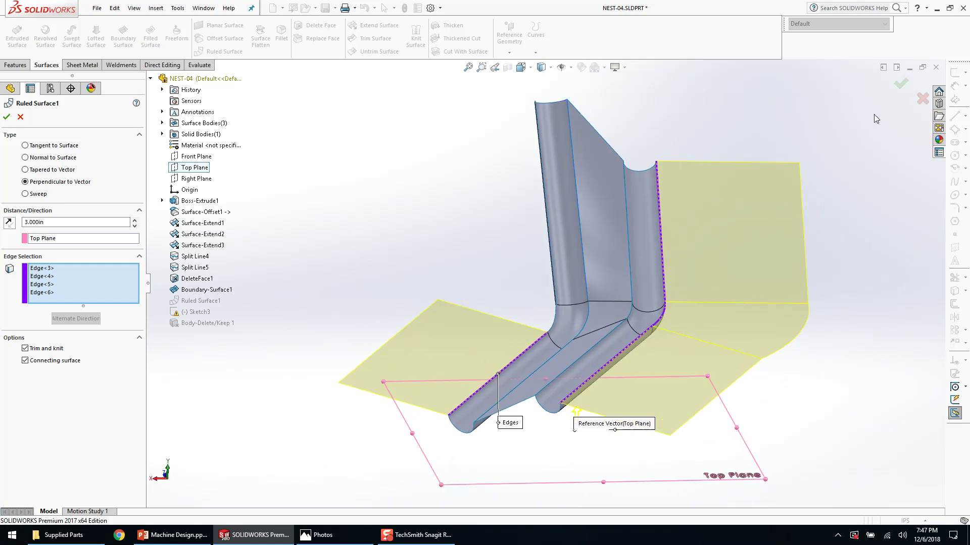
{"action": "middle_click_drag", "start_coordinate": [429, 211], "coordinate": [400, 229]}
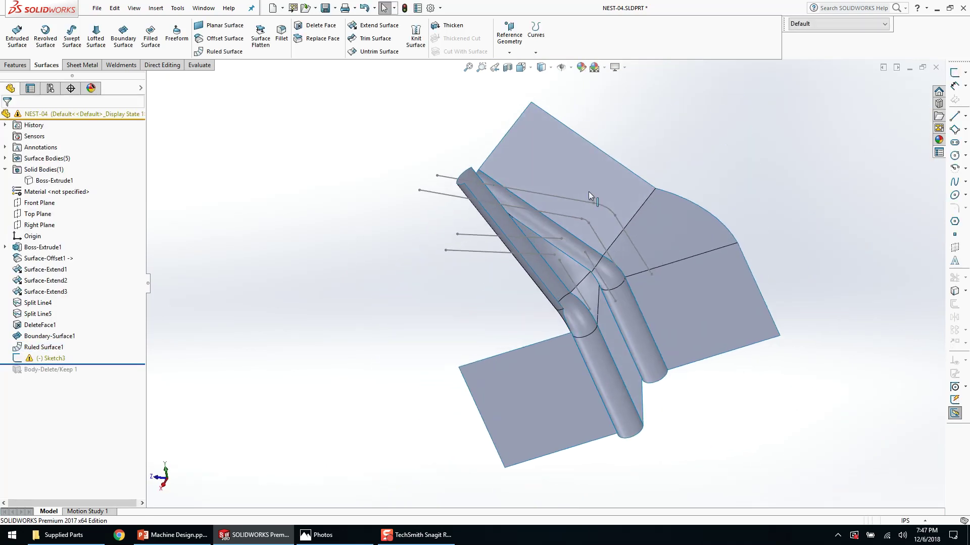
- Start a 3D sketch and draw a line outward from the upper outer corner of the tall channel
{"action": "left_click", "coordinate": [966, 74]}
{"action": "left_click", "coordinate": [958, 87]}
{"action": "left_click", "coordinate": [955, 116]}
{"action": "middle_click_drag", "start_coordinate": [560, 226], "coordinate": [534, 143]}
{"action": "left_click", "coordinate": [542, 131]}
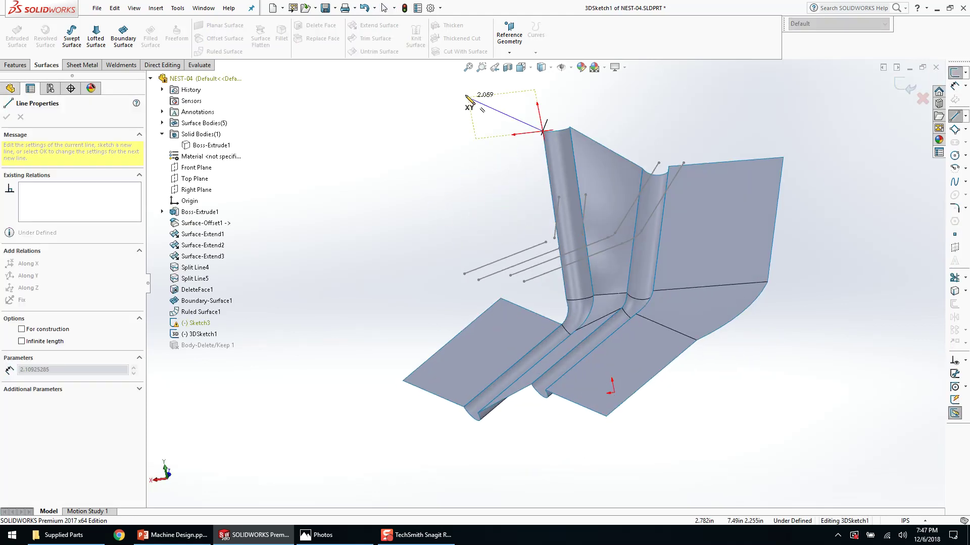
{"action": "left_click", "coordinate": [449, 86]}
{"action": "key", "text": "Escape"}
- Constrain the 3D line parallel to the lower ruled surface's upper edge, lengthen it outward, and exit the sketch
{"action": "left_click", "coordinate": [519, 117], "text": "ctrl"}
{"action": "left_click", "coordinate": [573, 72]}
{"action": "left_click", "coordinate": [436, 186]}
{"action": "middle_click_drag", "start_coordinate": [436, 186], "coordinate": [428, 209]}
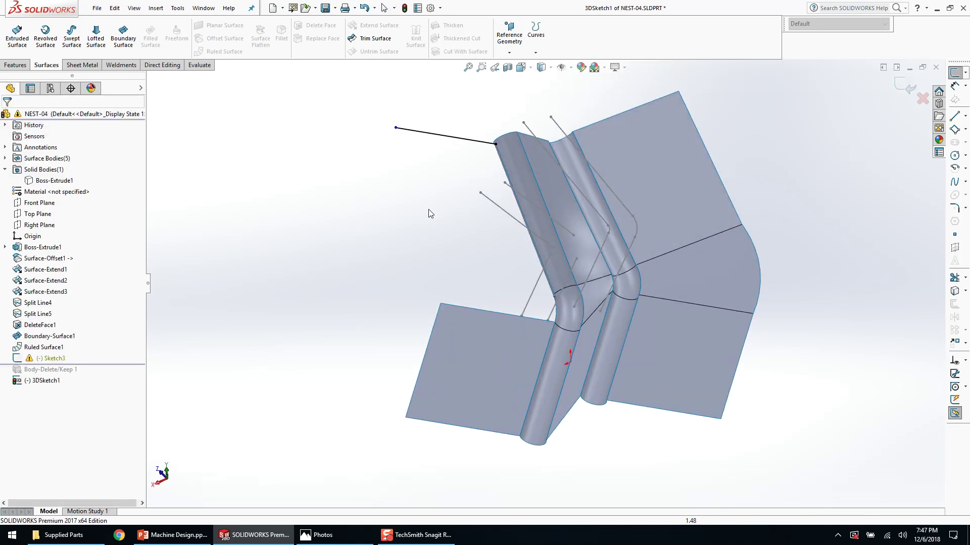
{"action": "left_click_drag", "start_coordinate": [397, 130], "coordinate": [343, 144]}
{"action": "left_click", "coordinate": [895, 91]}
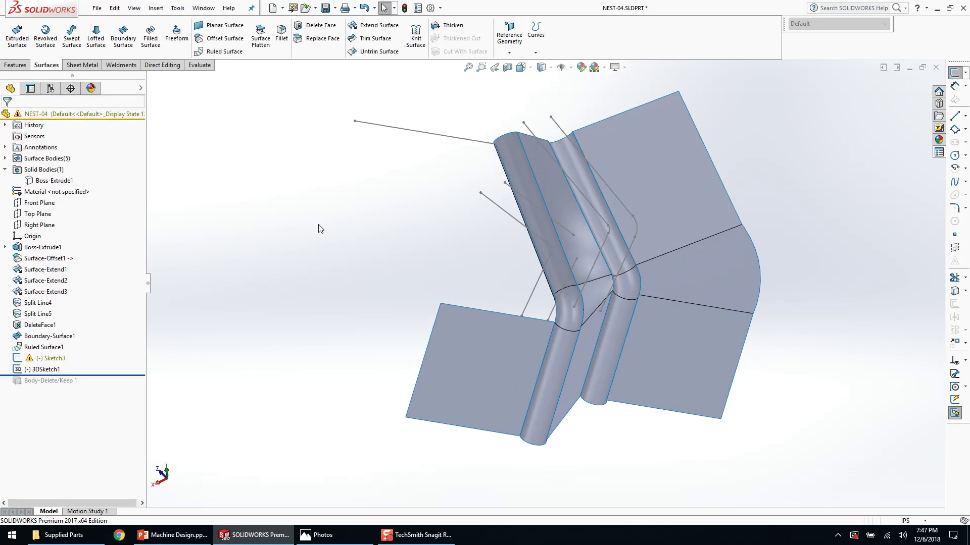
- Start a boundary surface with the 3D sketch line and the lower ruled surface's upper edge as Direction 1
{"action": "left_click", "coordinate": [123, 35]}
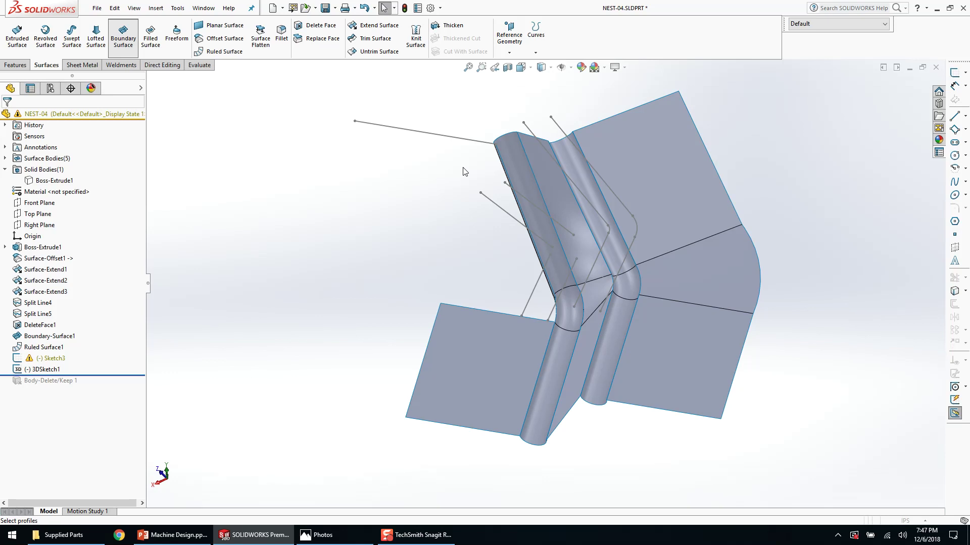
{"action": "left_click", "coordinate": [489, 143]}
{"action": "left_click", "coordinate": [543, 322]}
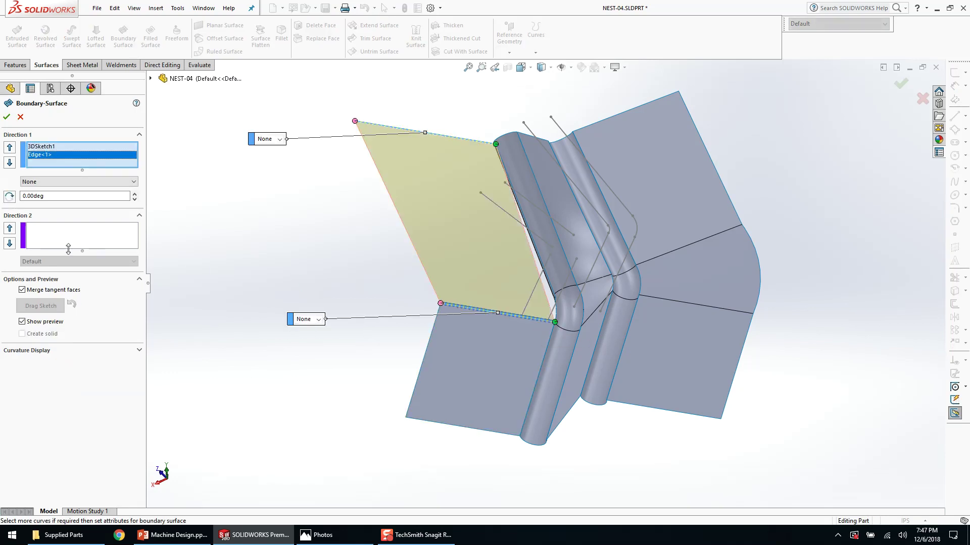
- Group the channel's straight outer edge and bend edge as the boundary surface's Direction 2 curve and create the surface
{"action": "left_click", "coordinate": [47, 233]}
{"action": "right_click", "coordinate": [247, 240]}
{"action": "left_click", "coordinate": [286, 246]}
{"action": "middle_click_drag", "start_coordinate": [375, 246], "coordinate": [496, 212]}
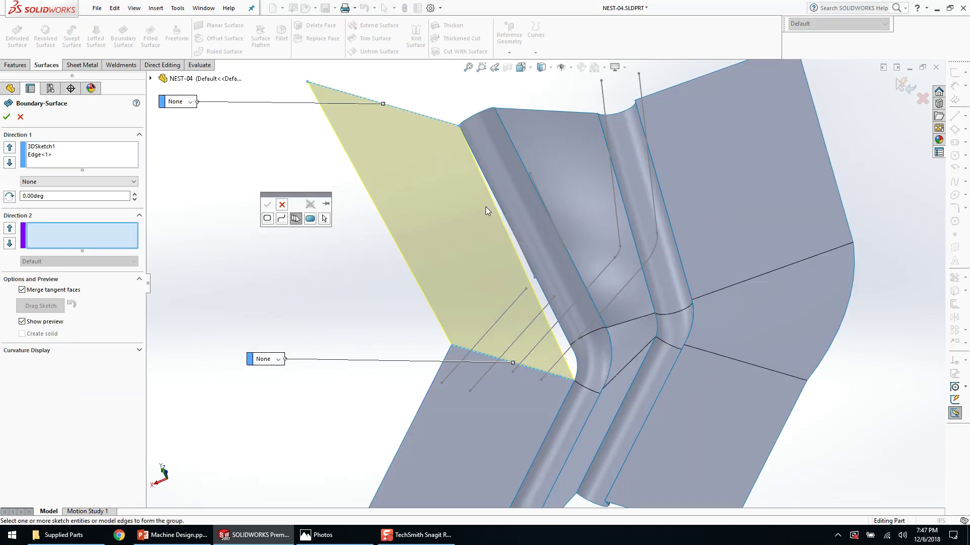
{"action": "left_click", "coordinate": [479, 168]}
{"action": "scroll", "coordinate": [582, 352], "scroll_direction": "down", "scroll_amount": 3}
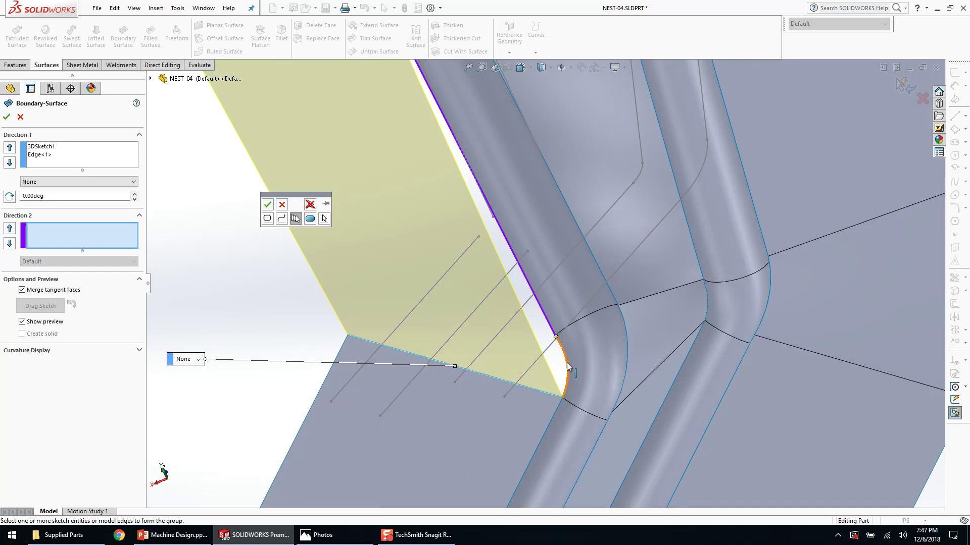
{"action": "left_click", "coordinate": [567, 362]}
{"action": "right_click", "coordinate": [567, 362]}
{"action": "scroll", "coordinate": [482, 394], "scroll_direction": "up", "scroll_amount": 4}
{"action": "middle_click_drag", "start_coordinate": [486, 390], "coordinate": [518, 357]}
{"action": "left_click", "coordinate": [900, 83]}
{"action": "middle_click_drag", "start_coordinate": [317, 315], "coordinate": [262, 323]}
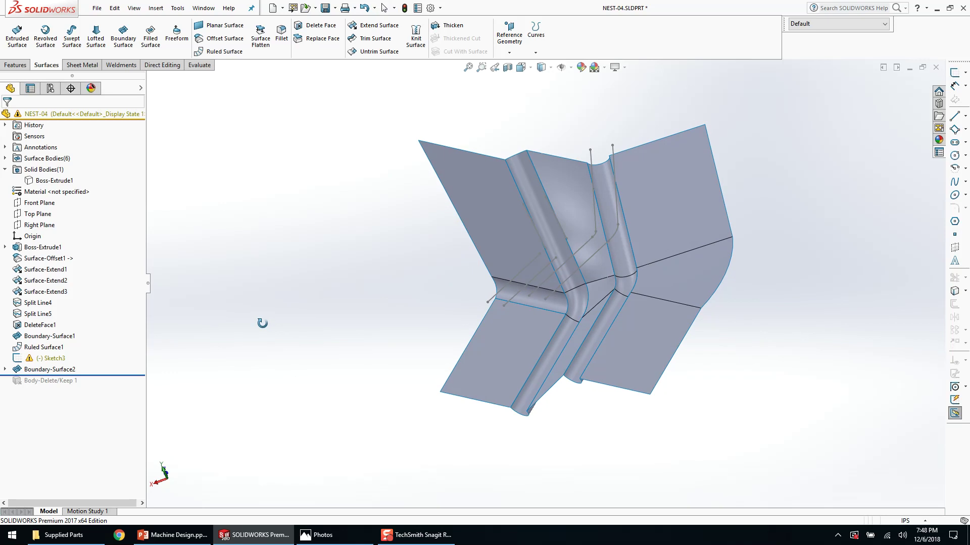
- Roll back before Boundary-Surface2 and convert the lower ruled surface's upper edge into a new sketch on that surface
{"action": "right_click", "coordinate": [60, 372]}
{"action": "left_click", "coordinate": [115, 283]}
{"action": "scroll", "coordinate": [565, 292], "scroll_direction": "down", "scroll_amount": 4}
{"action": "middle_click_drag", "start_coordinate": [565, 292], "coordinate": [511, 263]}
{"action": "scroll", "coordinate": [511, 263], "scroll_direction": "up", "scroll_amount": 2}
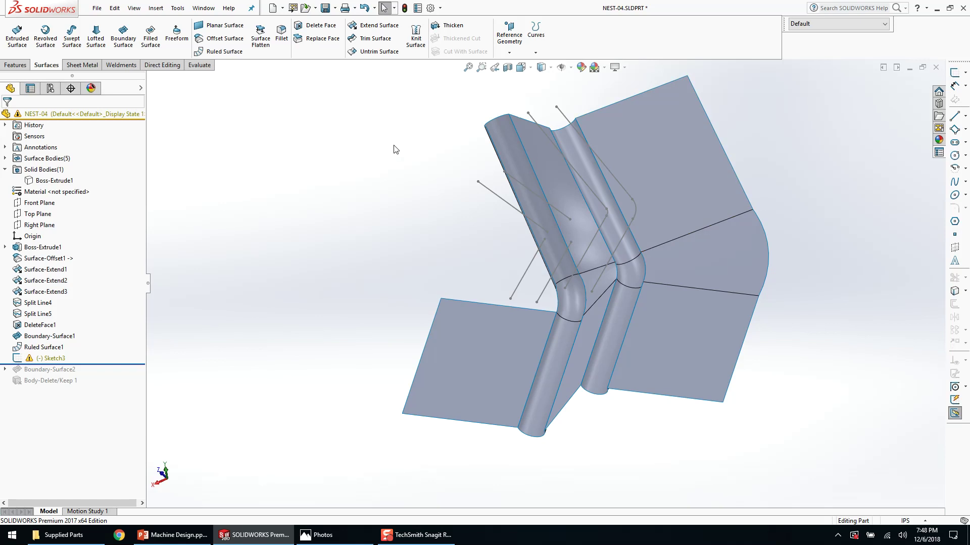
{"action": "left_click", "coordinate": [72, 34]}
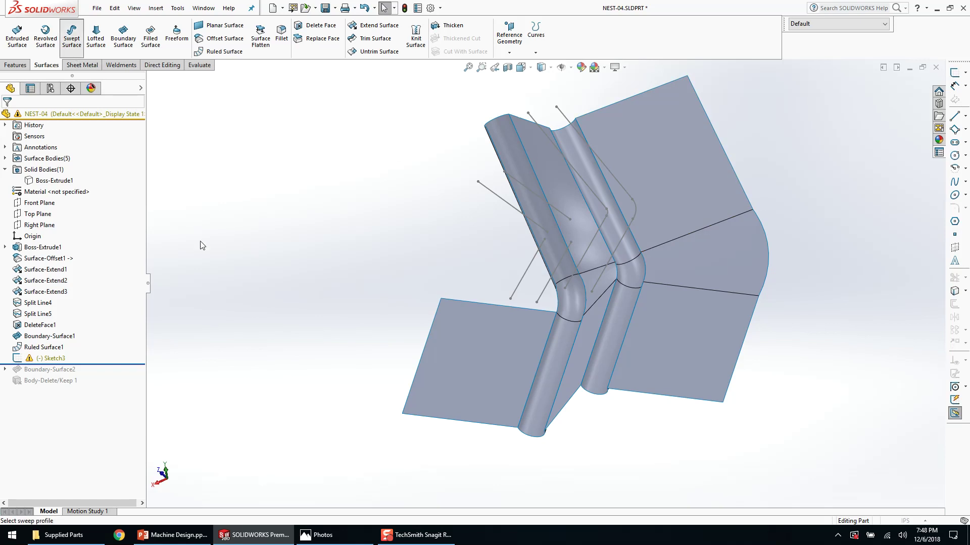
{"action": "key", "text": "Escape"}
{"action": "left_click", "coordinate": [502, 331]}
{"action": "key", "text": "l"}
{"action": "key", "text": "Escape"}
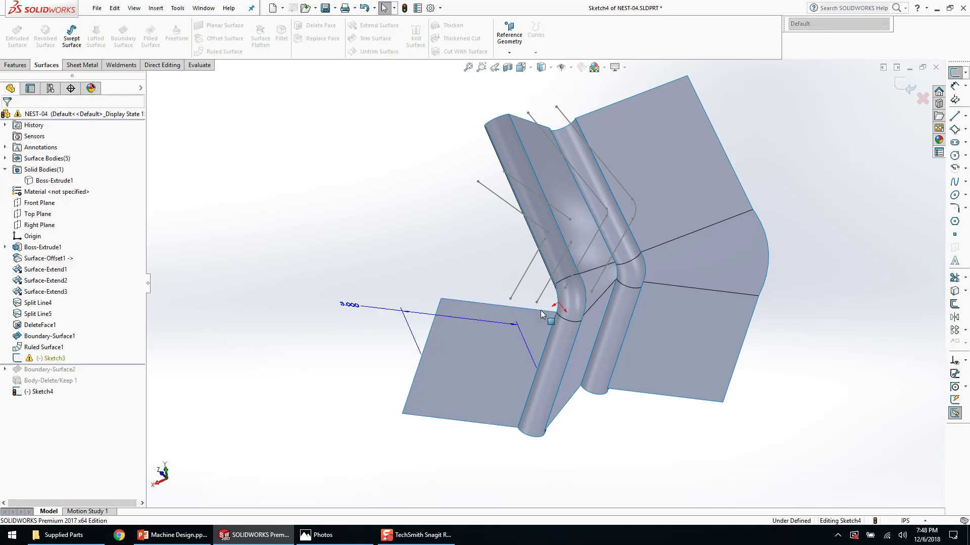
{"action": "key", "text": "c"}
{"action": "scroll", "coordinate": [399, 249], "scroll_direction": "down", "scroll_amount": 1}
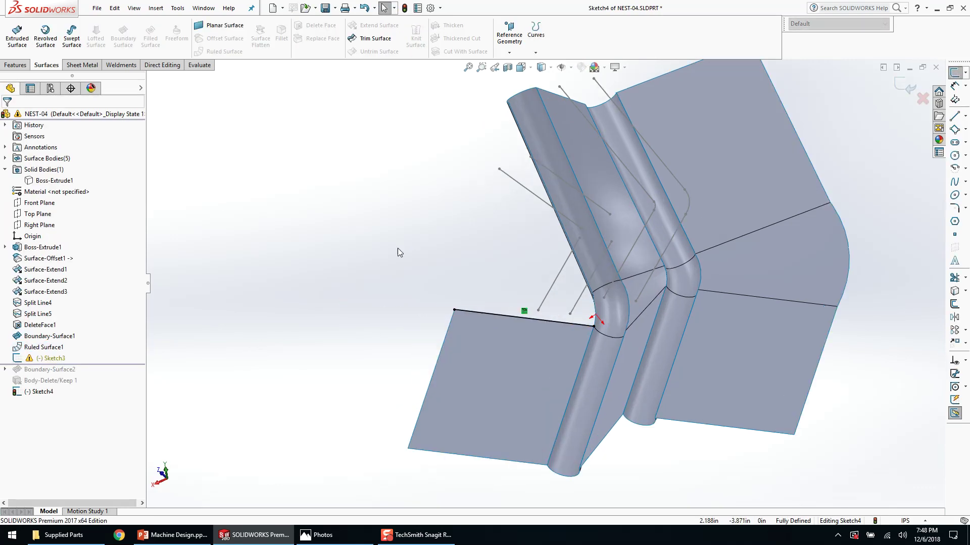
- Try to sweep the converted edge sketch as a surface along the channel's bend edge
{"action": "left_click", "coordinate": [81, 47]}
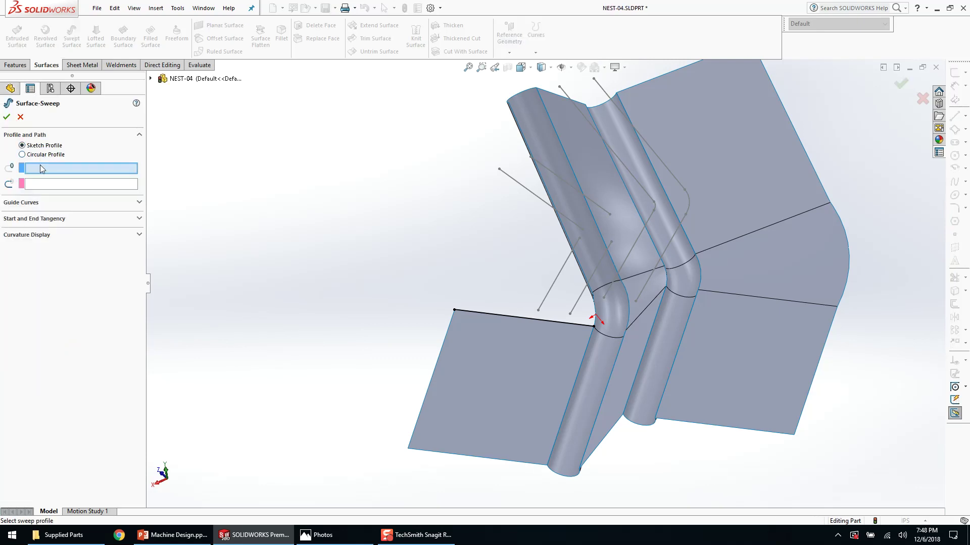
{"action": "left_click", "coordinate": [491, 314]}
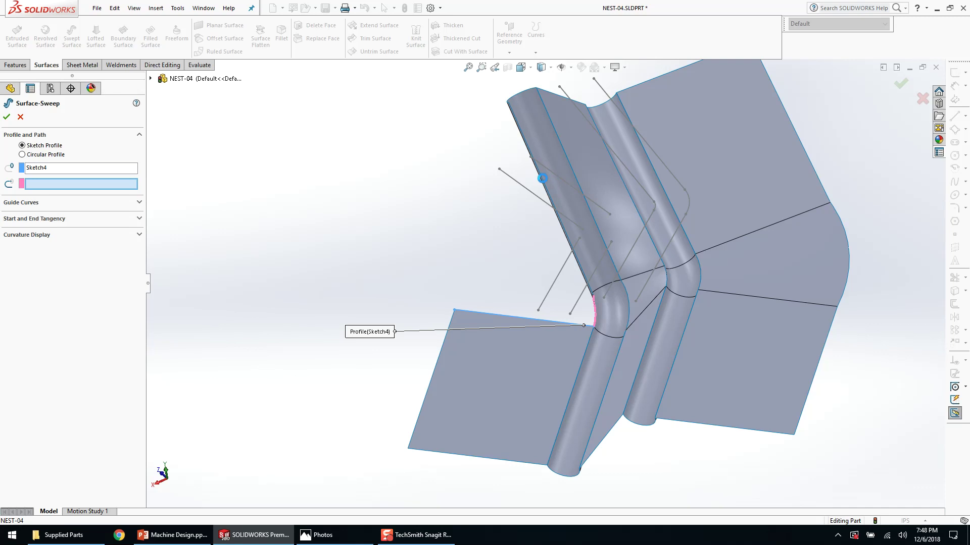
{"action": "left_click", "coordinate": [541, 180]}
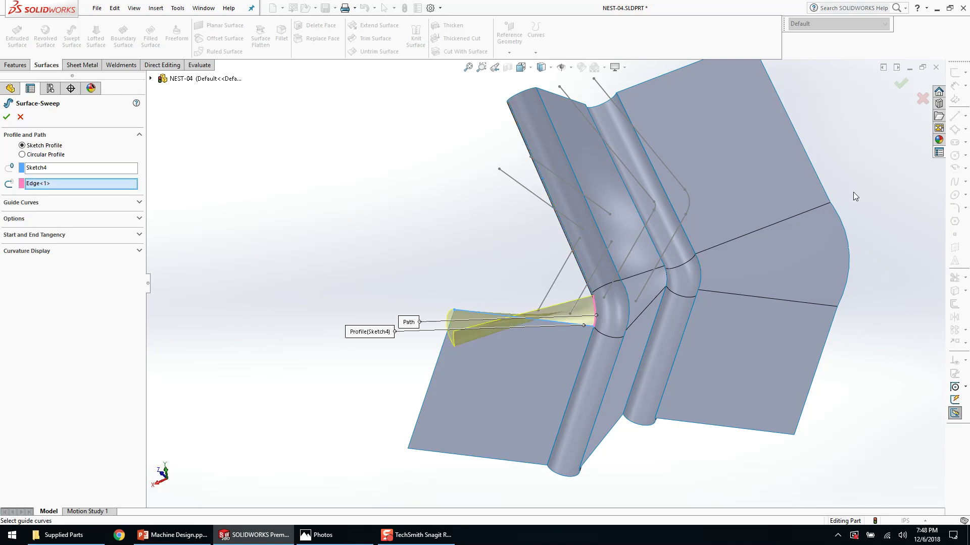
{"action": "middle_click_drag", "start_coordinate": [855, 165], "coordinate": [863, 168]}
{"action": "left_click", "coordinate": [923, 99]}
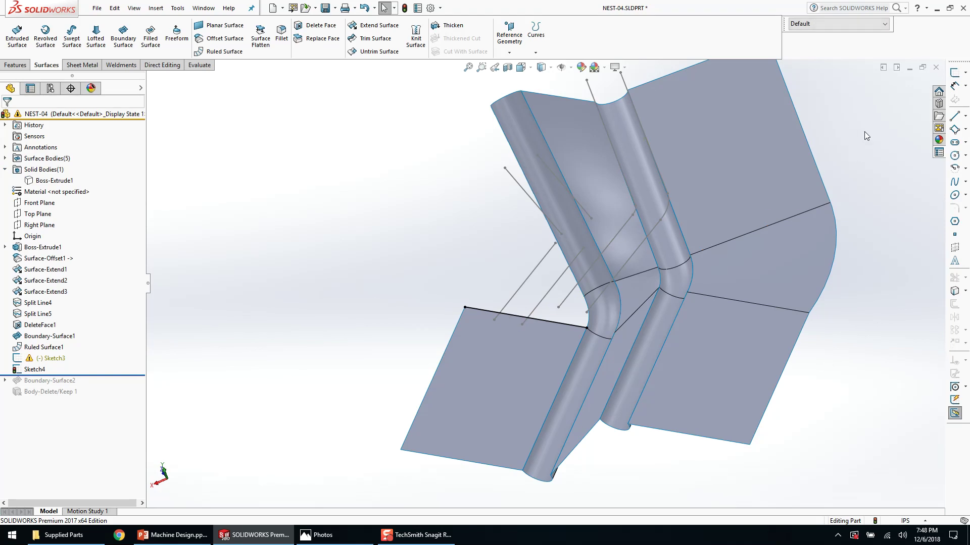
- Delete Sketch3 and Sketch4 from the feature tree
{"action": "left_click", "coordinate": [39, 360]}
{"action": "key", "text": "Delete"}
{"action": "key", "text": "Return"}
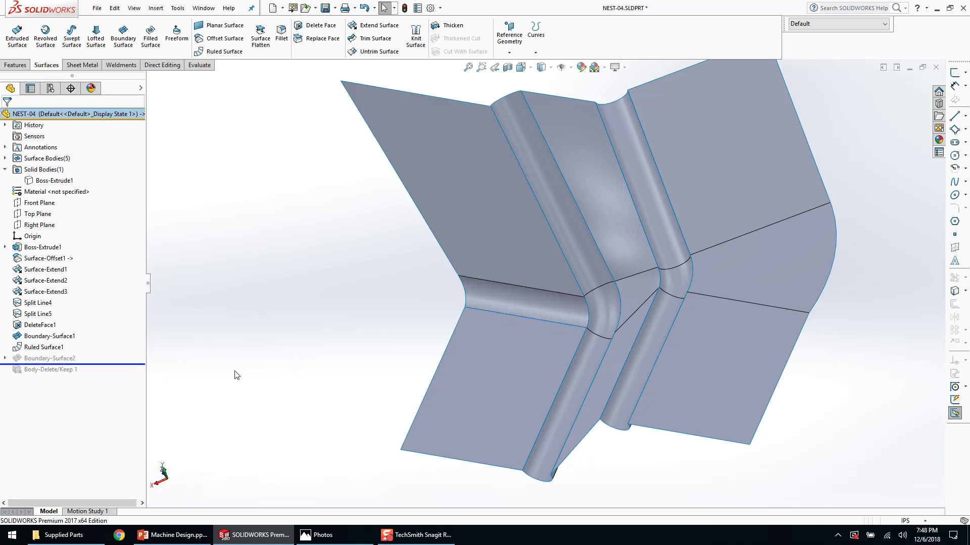
- Show the Boss-Extrude1 solid body to compare the surfaces' extents with the block
{"action": "right_click", "coordinate": [65, 180]}
{"action": "left_click", "coordinate": [72, 165]}
{"action": "mouse_move", "coordinate": [304, 273]}
{"action": "middle_mouse_down"}
{"action": "mouse_move", "coordinate": [327, 332]}
{"action": "mouse_move", "coordinate": [273, 367]}
{"action": "mouse_move", "coordinate": [290, 409]}
{"action": "mouse_move", "coordinate": [290, 310]}
{"action": "mouse_move", "coordinate": [314, 288]}
{"action": "middle_mouse_up"}
- Set the ruled surface's distance to 4 in so the surfaces extend past the block
{"action": "left_click", "coordinate": [466, 371]}
{"action": "left_click", "coordinate": [391, 312]}
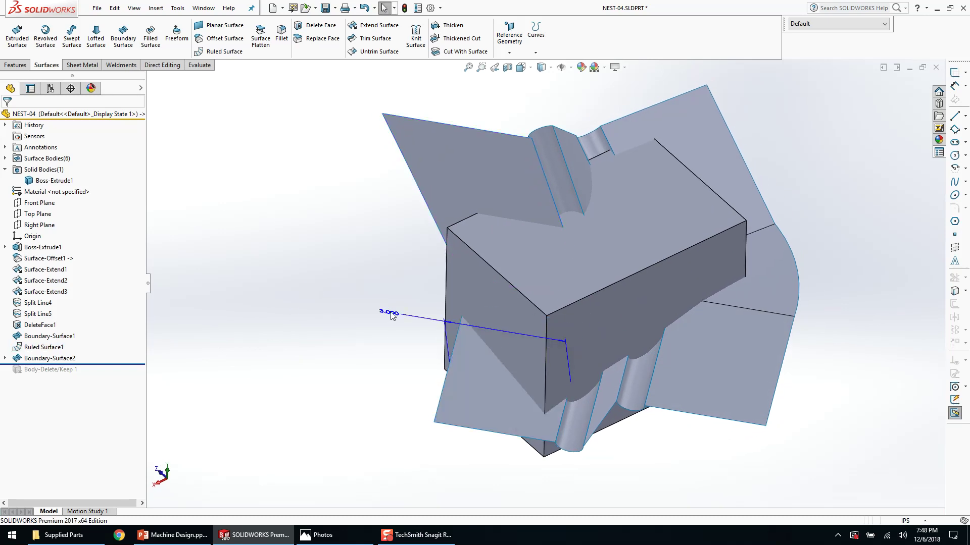
{"action": "left_click", "coordinate": [472, 381]}
{"action": "middle_click_drag", "start_coordinate": [425, 330], "coordinate": [395, 316]}
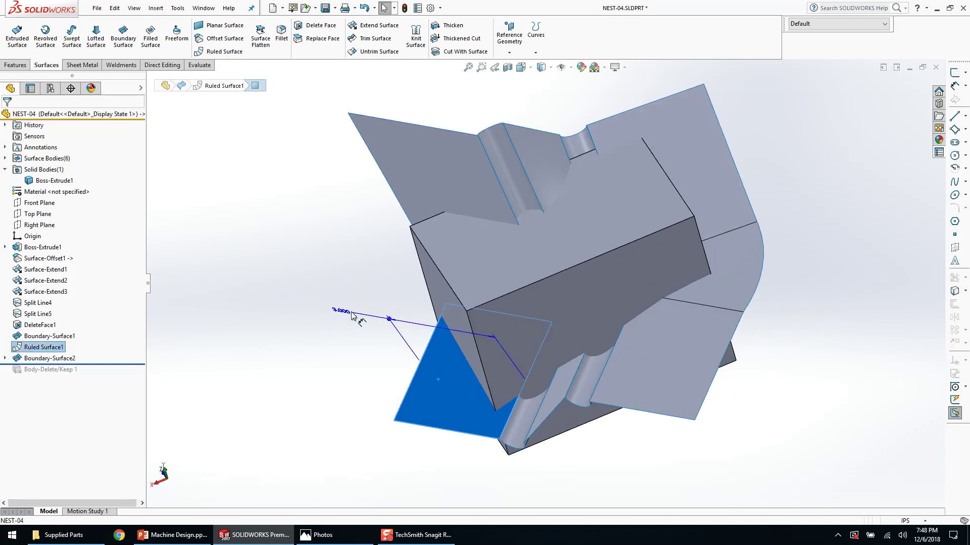
{"action": "left_click", "coordinate": [352, 314]}
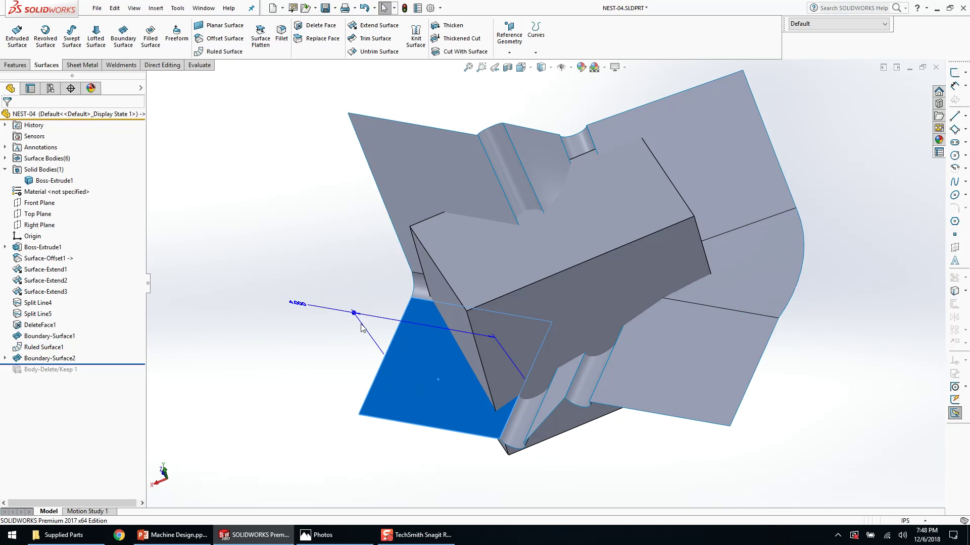
{"action": "left_click", "coordinate": [331, 260]}
{"action": "middle_click_drag", "start_coordinate": [330, 258], "coordinate": [336, 252]}
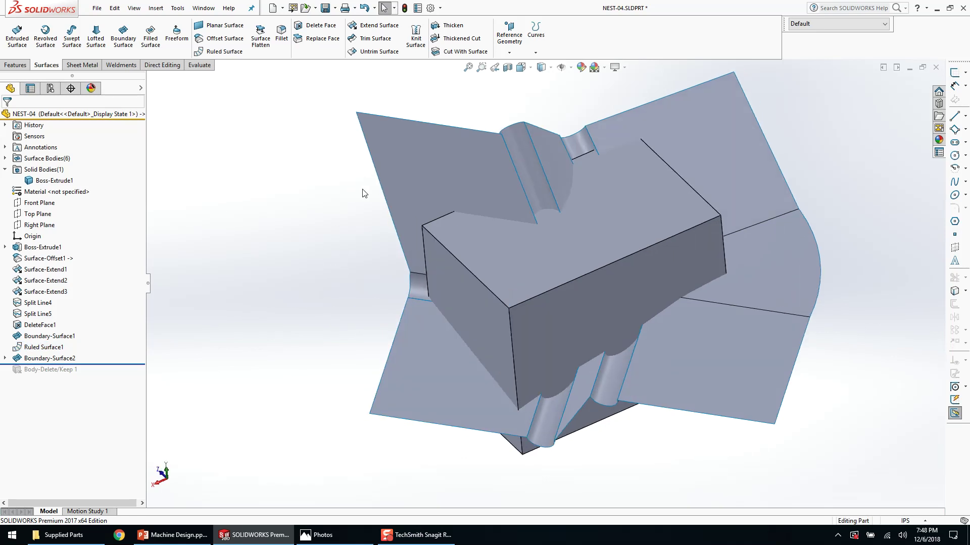
- Hide the solid block and knit both DeleteFace1 bodies, Ruled Surface1[1], Boundary-Surface1 and Boundary-Surface2 together
{"action": "key", "text": "Tab"}
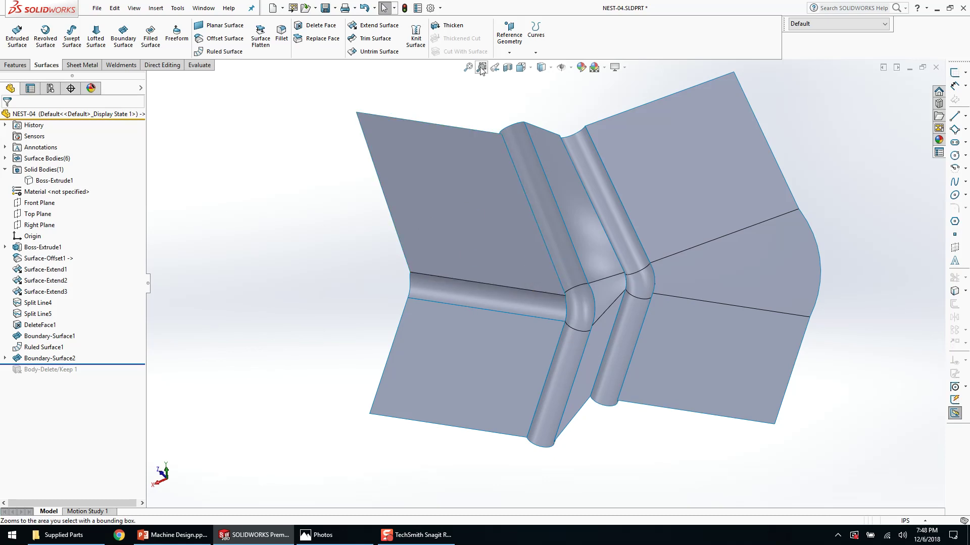
{"action": "left_click", "coordinate": [414, 45]}
{"action": "left_click", "coordinate": [609, 184]}
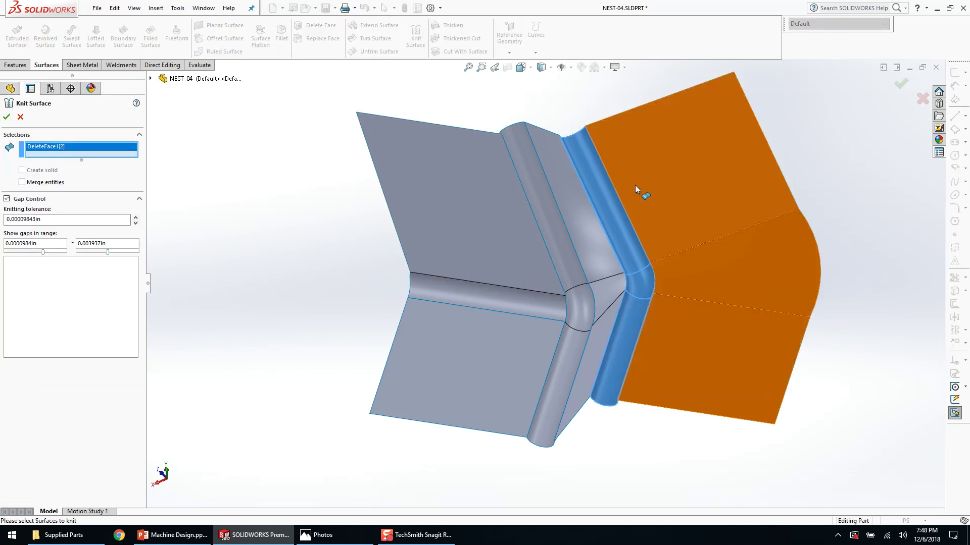
{"action": "left_click", "coordinate": [635, 185]}
{"action": "left_click", "coordinate": [575, 199]}
{"action": "left_click", "coordinate": [544, 207]}
{"action": "left_click", "coordinate": [460, 321]}
{"action": "right_click", "coordinate": [450, 315]}
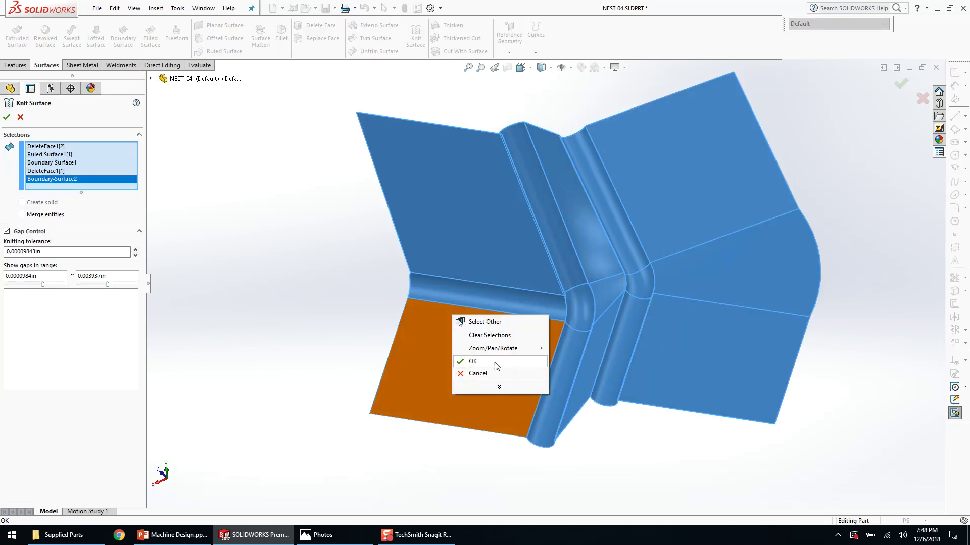
{"action": "left_click", "coordinate": [494, 361]}
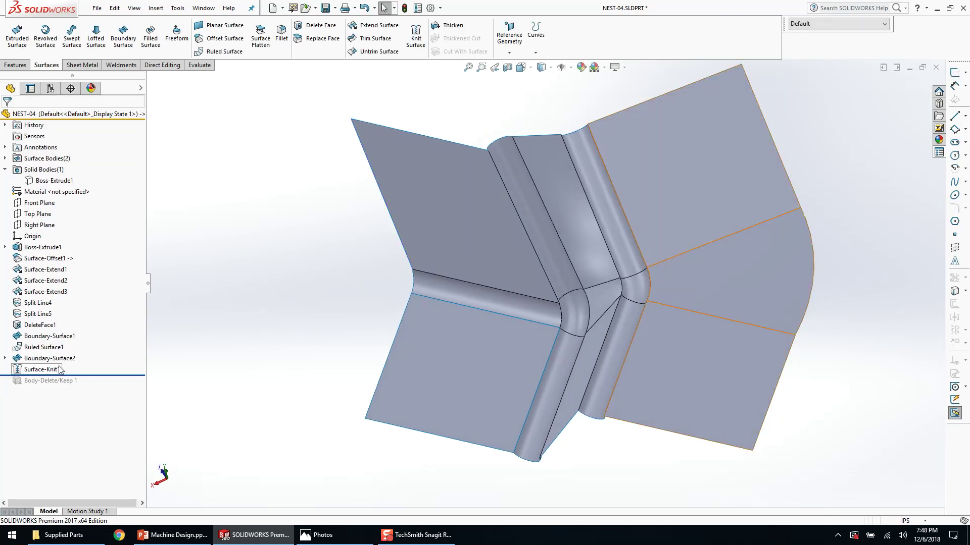
- Edit Surface-Knit1 to add the remaining lower ruled surface to the knit
{"action": "right_click", "coordinate": [43, 369]}
{"action": "left_click", "coordinate": [66, 282]}
{"action": "middle_click_drag", "start_coordinate": [505, 362], "coordinate": [499, 367]}
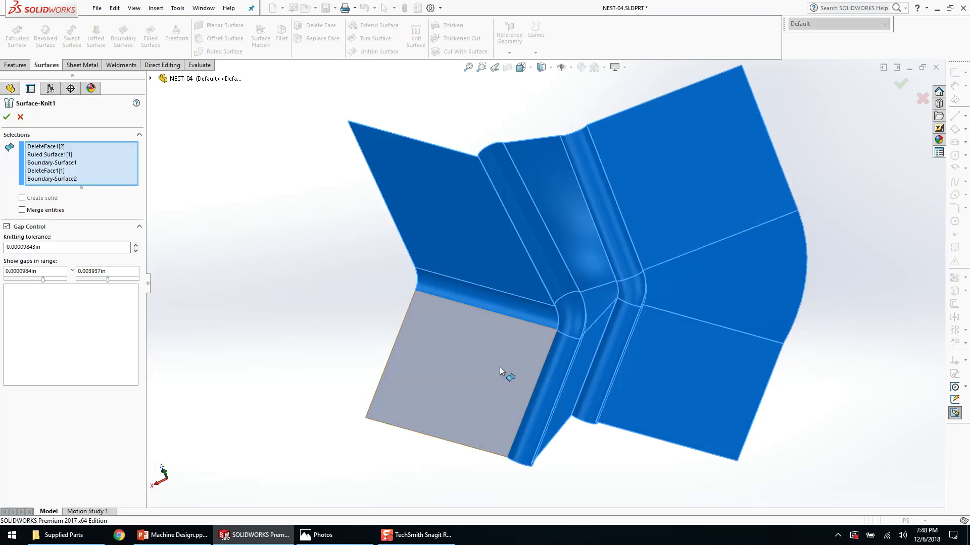
{"action": "left_click", "coordinate": [498, 366]}
{"action": "right_click", "coordinate": [487, 363]}
{"action": "middle_click_drag", "start_coordinate": [338, 313], "coordinate": [305, 332]}
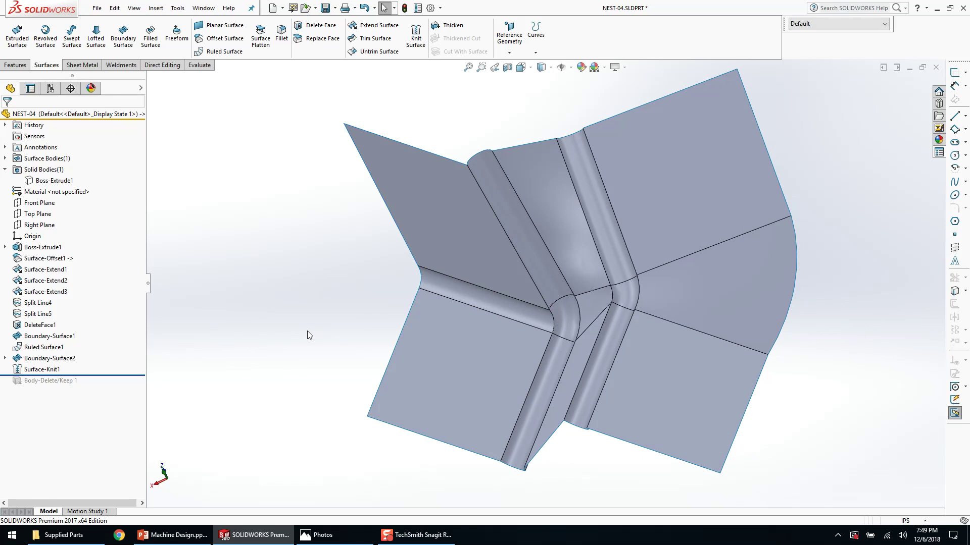
- Show the Boss-Extrude1 solid body again along with the knitted surface
{"action": "right_click", "coordinate": [57, 182]}
{"action": "left_click", "coordinate": [67, 167]}
{"action": "middle_click_drag", "start_coordinate": [264, 247], "coordinate": [307, 208]}
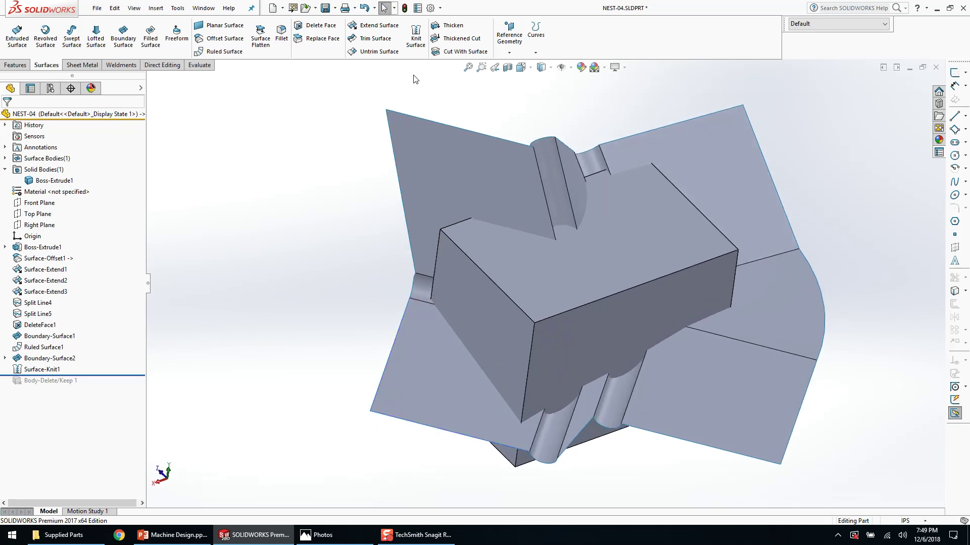
{"action": "left_click", "coordinate": [462, 39]}
{"action": "left_click", "coordinate": [473, 150]}
{"action": "middle_click_drag", "start_coordinate": [472, 150], "coordinate": [517, 162]}
{"action": "left_click", "coordinate": [21, 117]}
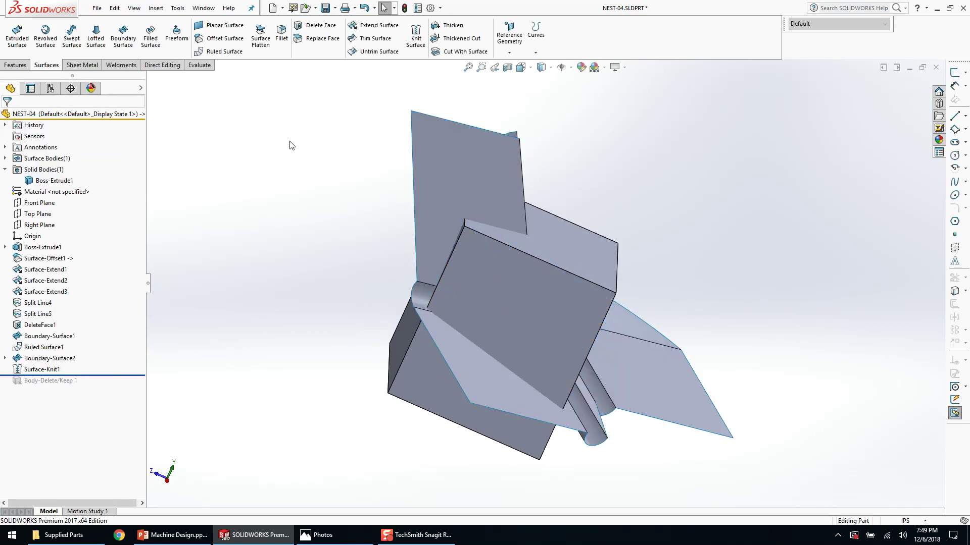
- Cut the solid block with the Surface-Knit1 surface
{"action": "left_click", "coordinate": [465, 51]}
{"action": "middle_click_drag", "start_coordinate": [530, 242], "coordinate": [587, 259]}
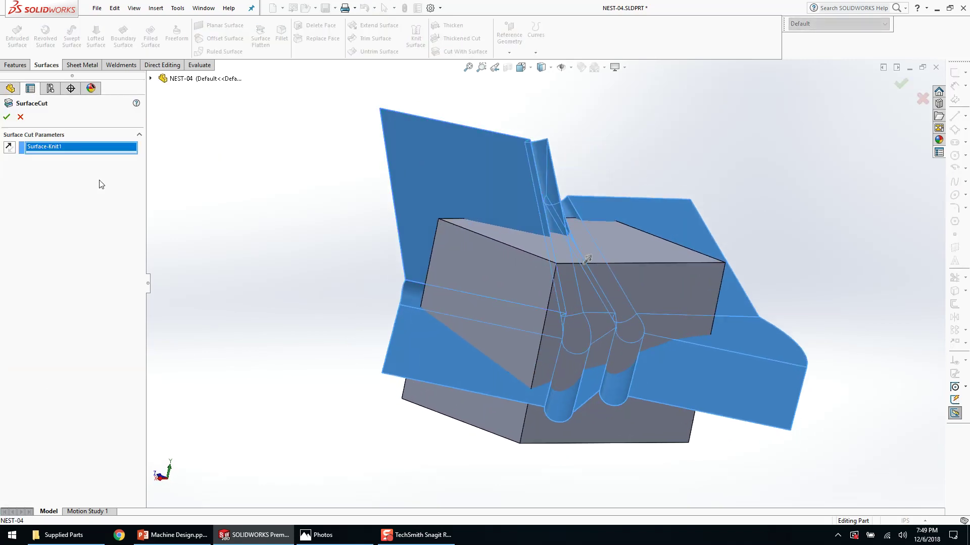
{"action": "left_click", "coordinate": [6, 118]}
- Hide the knitted surface body and switch to the CUSTOMER CAD FIXTURE ASSEMBLY window
{"action": "right_click", "coordinate": [424, 207]}
{"action": "left_click", "coordinate": [423, 184]}
{"action": "middle_click_drag", "start_coordinate": [423, 184], "coordinate": [310, 241]}
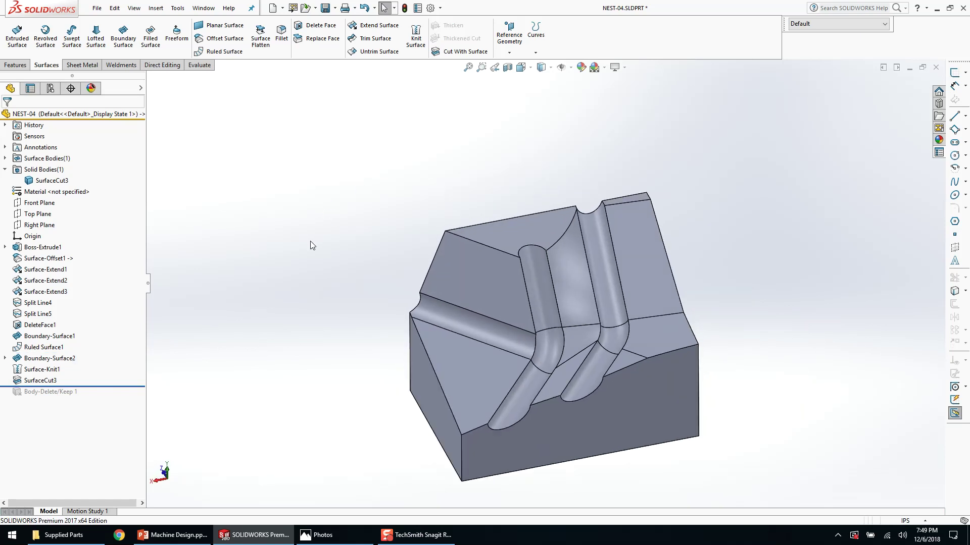
{"action": "key", "text": "ctrl+Tab"}
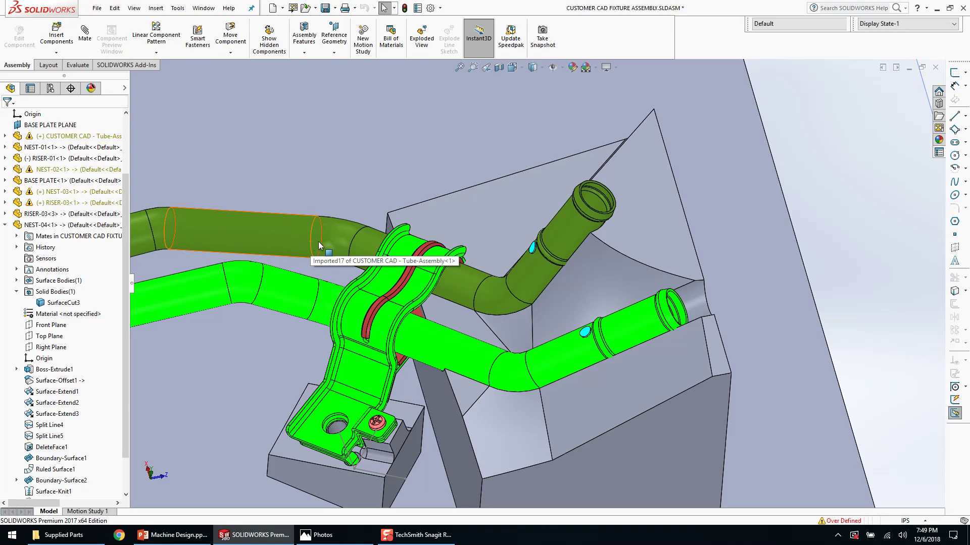
- Examine NEST-04's cut faces around the clamp and the two tube ends in the assembly
{"action": "scroll", "coordinate": [592, 398], "scroll_direction": "up", "scroll_amount": 1}
{"action": "scroll", "coordinate": [592, 398], "scroll_direction": "down", "scroll_amount": 1}
{"action": "left_click", "coordinate": [479, 409]}
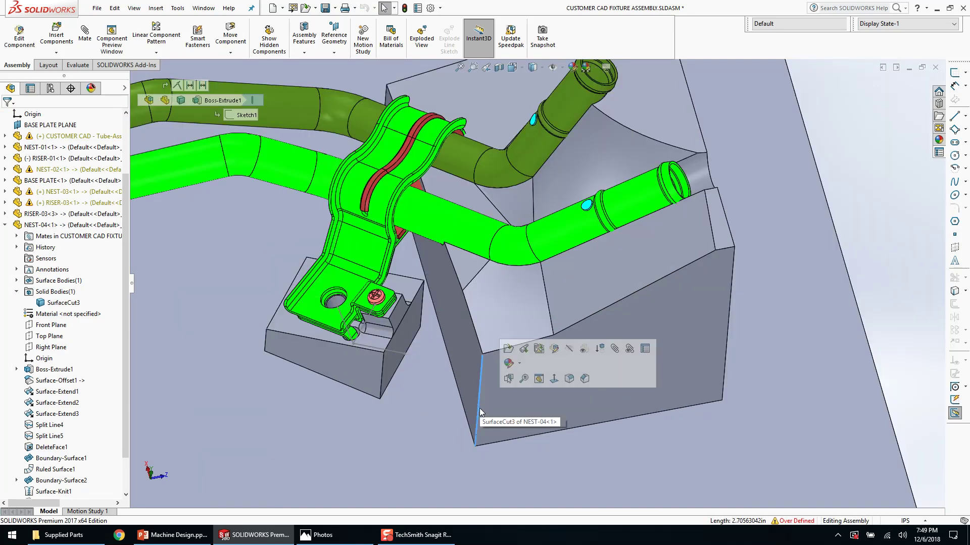
{"action": "scroll", "coordinate": [539, 267], "scroll_direction": "up", "scroll_amount": 4}
{"action": "scroll", "coordinate": [547, 266], "scroll_direction": "down", "scroll_amount": 5}
{"action": "middle_click", "coordinate": [549, 266]}
{"action": "middle_click_drag", "start_coordinate": [549, 265], "coordinate": [627, 350]}
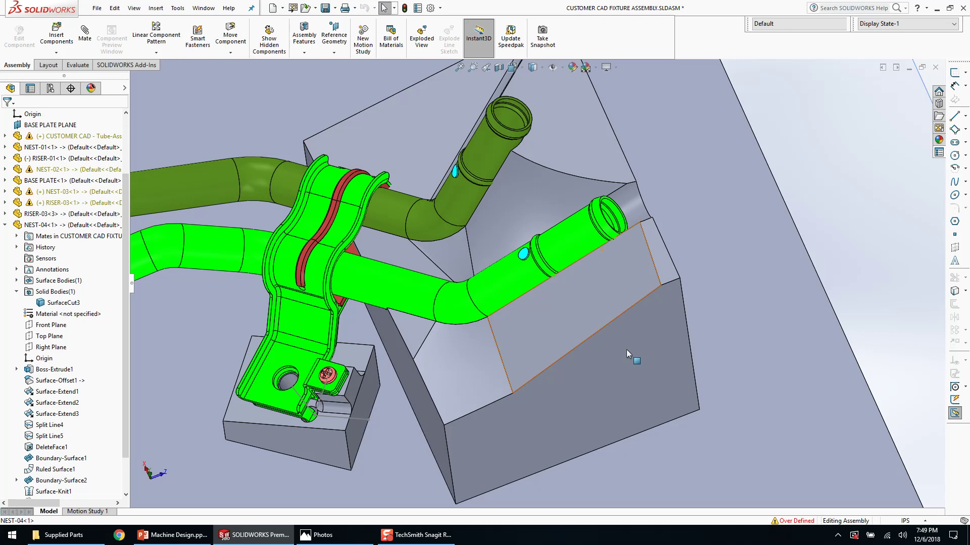
{"action": "right_click", "coordinate": [626, 349]}
{"action": "middle_click_drag", "start_coordinate": [616, 313], "coordinate": [604, 334]}
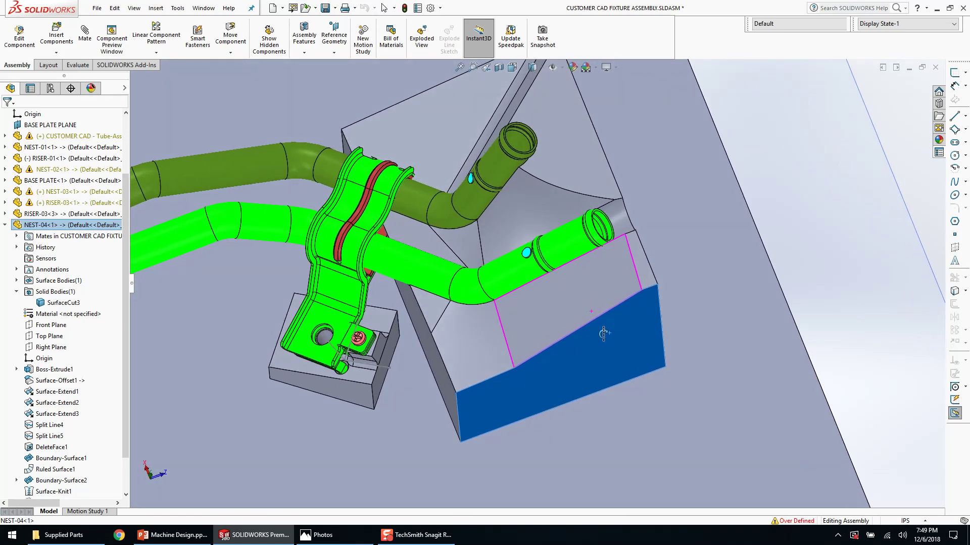
- On the flat top face of NEST-04, sketch a rectangle about 2 in by 0.75 in from the block's corner around the bright green tube's end
{"action": "left_click", "coordinate": [570, 175]}
{"action": "middle_click_drag", "start_coordinate": [569, 175], "coordinate": [573, 227]}
{"action": "right_click", "coordinate": [582, 223]}
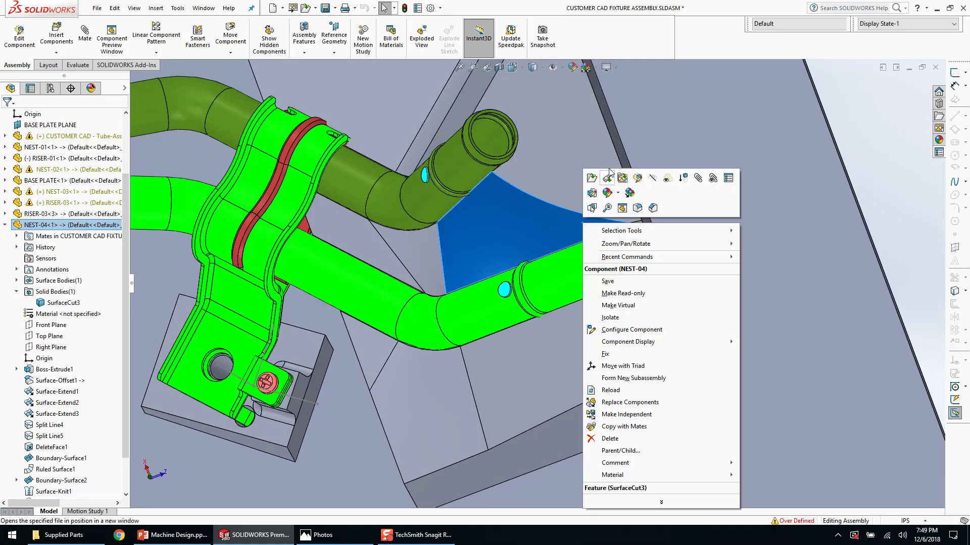
{"action": "left_click", "coordinate": [638, 179]}
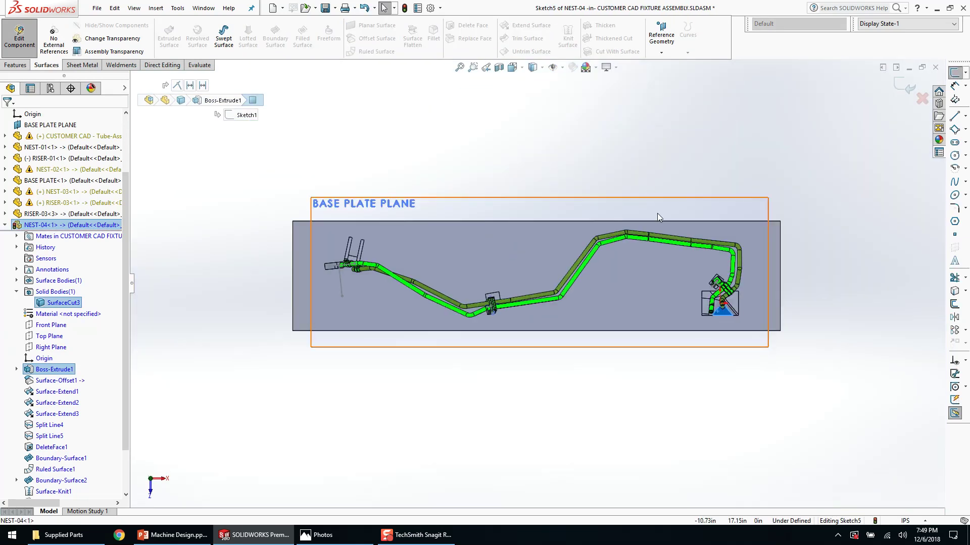
{"action": "scroll", "coordinate": [667, 272], "scroll_direction": "down", "scroll_amount": 10}
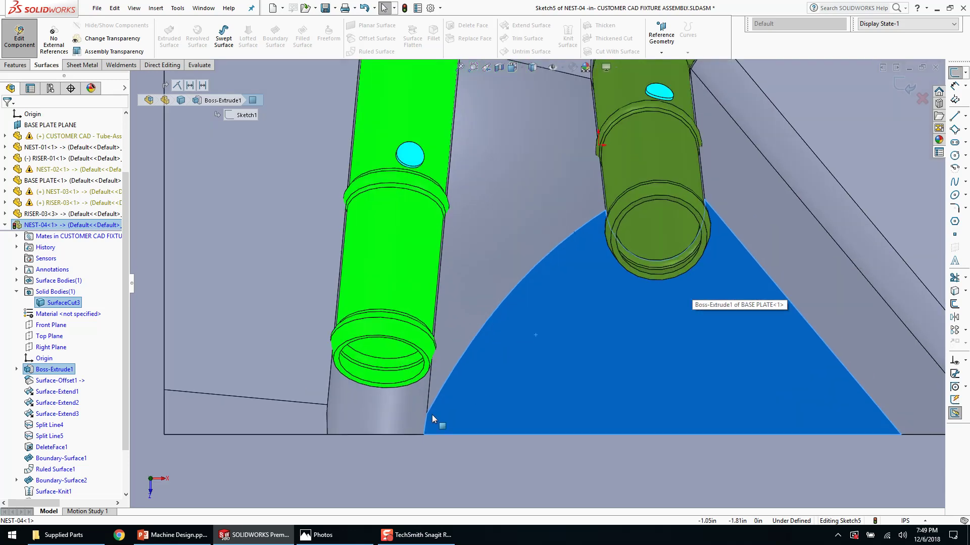
{"action": "key", "text": "r"}
{"action": "left_click", "coordinate": [164, 434]}
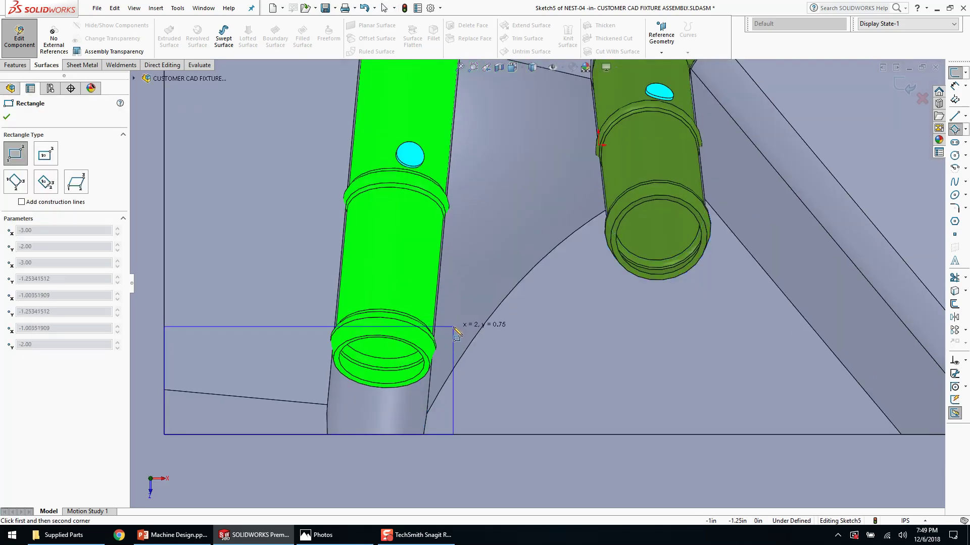
{"action": "left_click", "coordinate": [455, 326]}
- Extrude-cut the corner rectangle 0.640 in deep into the NEST-04 block under the bright green tube's end
{"action": "middle_click_drag", "start_coordinate": [435, 366], "coordinate": [448, 208]}
{"action": "key", "text": "Escape"}
{"action": "middle_click_drag", "start_coordinate": [436, 356], "coordinate": [407, 317]}
{"action": "left_click_drag", "start_coordinate": [407, 317], "coordinate": [403, 362]}
{"action": "right_click", "coordinate": [454, 305]}
{"action": "middle_click_drag", "start_coordinate": [454, 304], "coordinate": [494, 315]}
{"action": "scroll", "coordinate": [480, 368], "scroll_direction": "down", "scroll_amount": 4}
- Lower the floor of the corner cut to a depth of about 0.713 in
{"action": "left_click", "coordinate": [442, 346]}
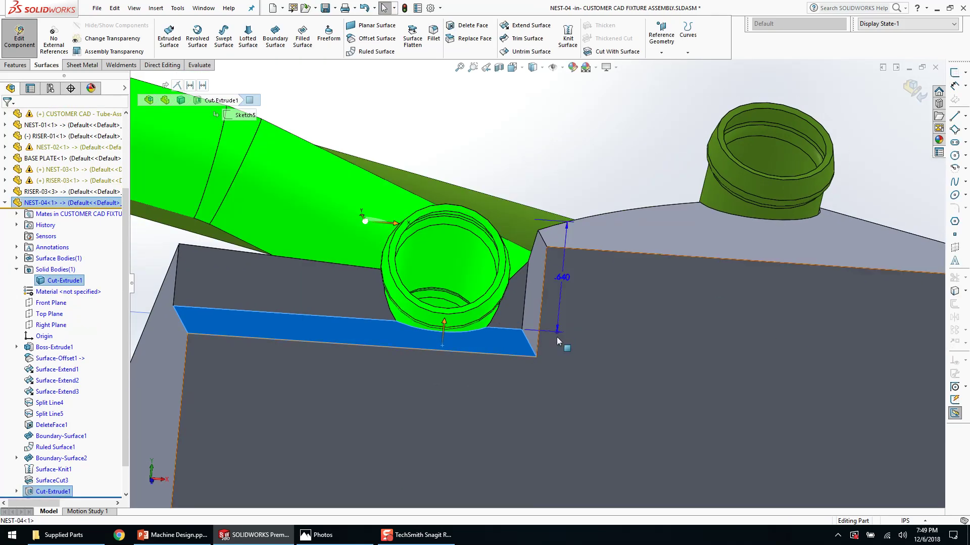
{"action": "left_click_drag", "start_coordinate": [472, 326], "coordinate": [468, 337]}
{"action": "scroll", "coordinate": [468, 334], "scroll_direction": "up", "scroll_amount": 3}
{"action": "middle_click_drag", "start_coordinate": [468, 334], "coordinate": [510, 369]}
{"action": "left_click", "coordinate": [834, 196]}
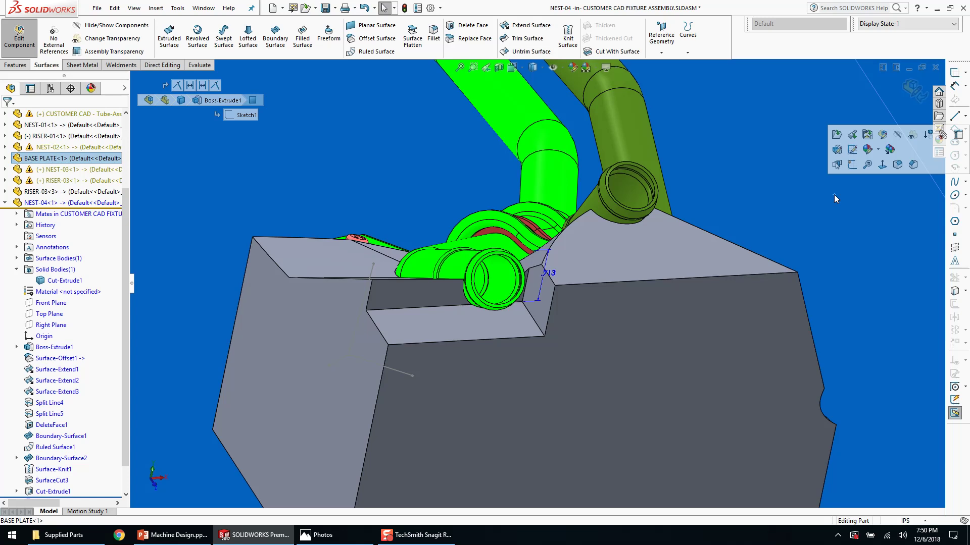
{"action": "key", "text": "Escape"}
- Edit the corner cut's sketch and move the rectangle's inner long edge farther along the tube, past its bead
{"action": "scroll", "coordinate": [566, 280], "scroll_direction": "down", "scroll_amount": 4}
{"action": "middle_click", "coordinate": [404, 361]}
{"action": "scroll", "coordinate": [412, 354], "scroll_direction": "up", "scroll_amount": 3}
{"action": "middle_click_drag", "start_coordinate": [412, 353], "coordinate": [460, 343]}
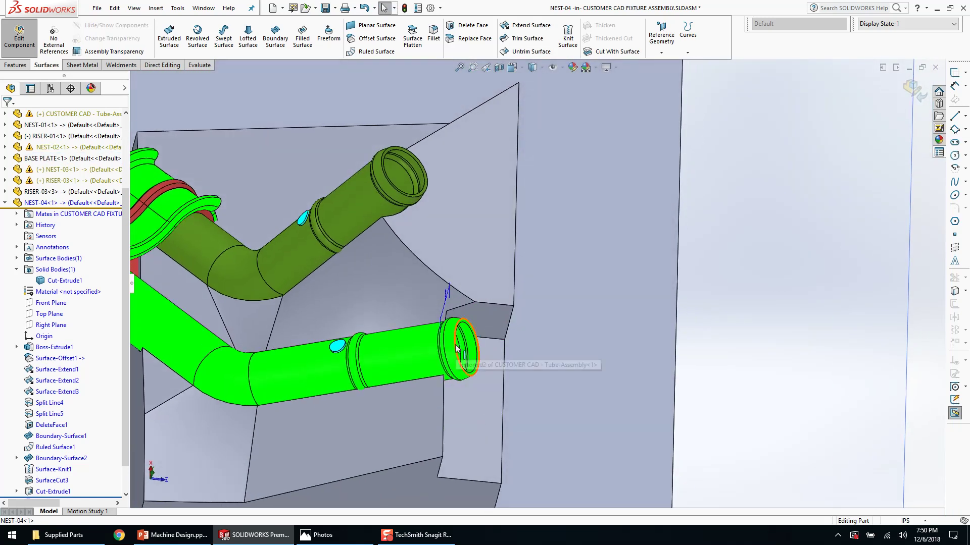
{"action": "scroll", "coordinate": [469, 399], "scroll_direction": "down", "scroll_amount": 4}
{"action": "middle_click", "coordinate": [470, 408]}
{"action": "middle_click_drag", "start_coordinate": [470, 408], "coordinate": [463, 400]}
{"action": "left_click", "coordinate": [463, 400]}
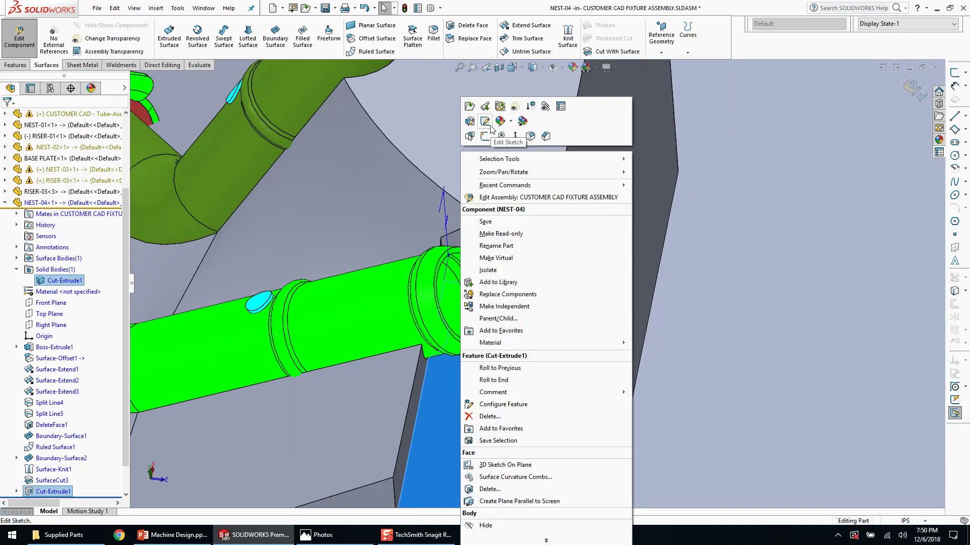
{"action": "left_click", "coordinate": [485, 121]}
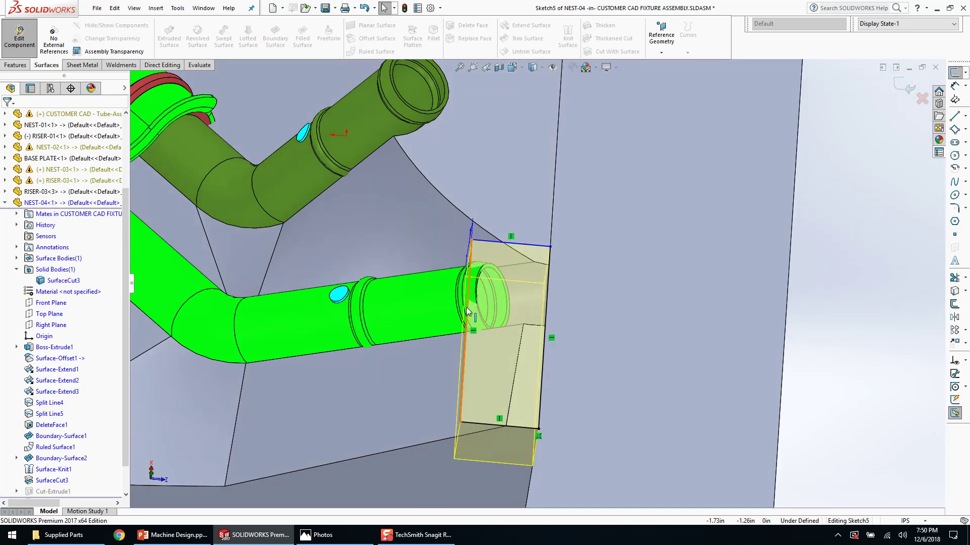
{"action": "left_click_drag", "start_coordinate": [469, 307], "coordinate": [398, 298]}
{"action": "middle_click_drag", "start_coordinate": [454, 289], "coordinate": [544, 378]}
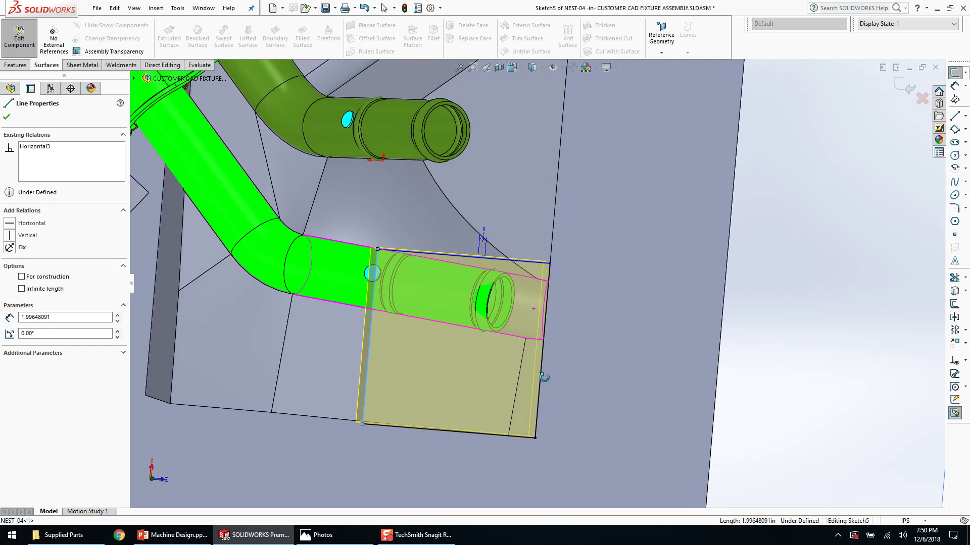
{"action": "left_click", "coordinate": [907, 86]}
- Raise the floor of the corner cut slightly to make the pocket under the tube end shallower
{"action": "middle_click_drag", "start_coordinate": [494, 252], "coordinate": [489, 152]}
{"action": "scroll", "coordinate": [505, 343], "scroll_direction": "down", "scroll_amount": 2}
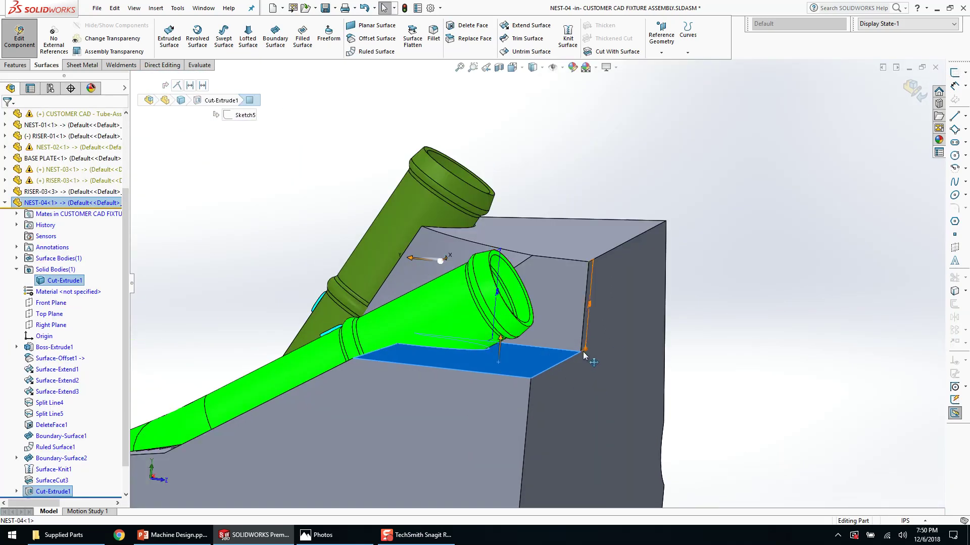
{"action": "left_click_drag", "start_coordinate": [586, 347], "coordinate": [585, 342]}
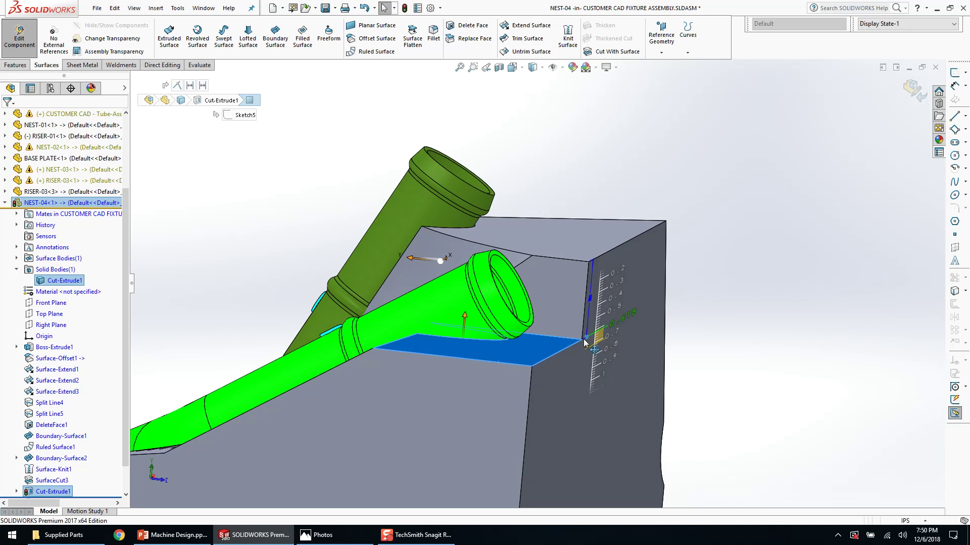
{"action": "middle_click_drag", "start_coordinate": [550, 347], "coordinate": [565, 374]}
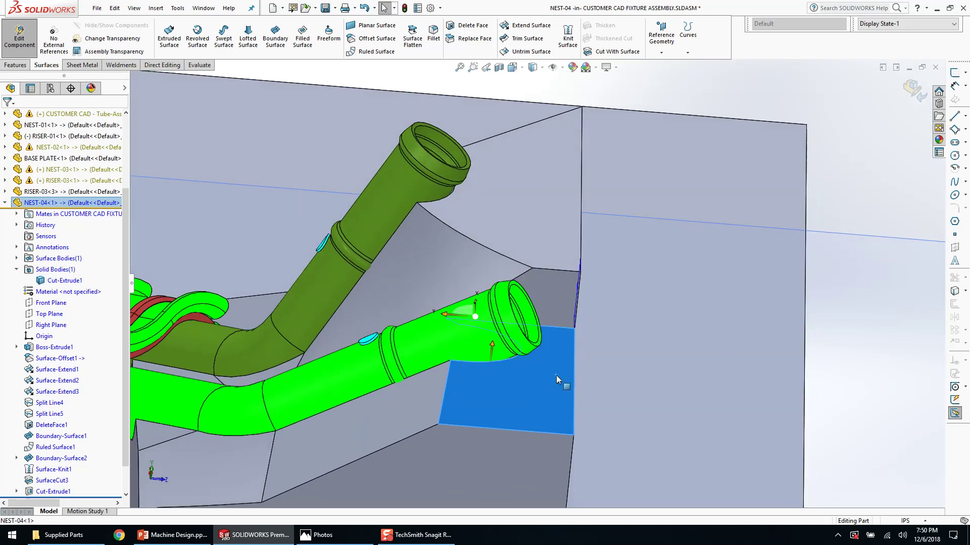
- Edit the corner cut's sketch and bring the rectangle's inner long edge back close to the tube's end flare
{"action": "right_click", "coordinate": [558, 384]}
{"action": "left_click", "coordinate": [586, 113]}
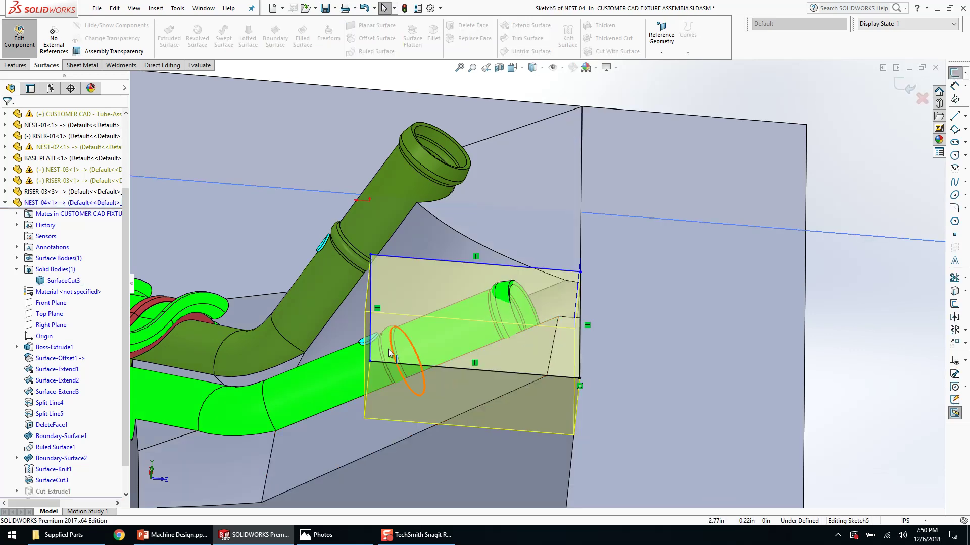
{"action": "left_click_drag", "start_coordinate": [372, 345], "coordinate": [480, 345]}
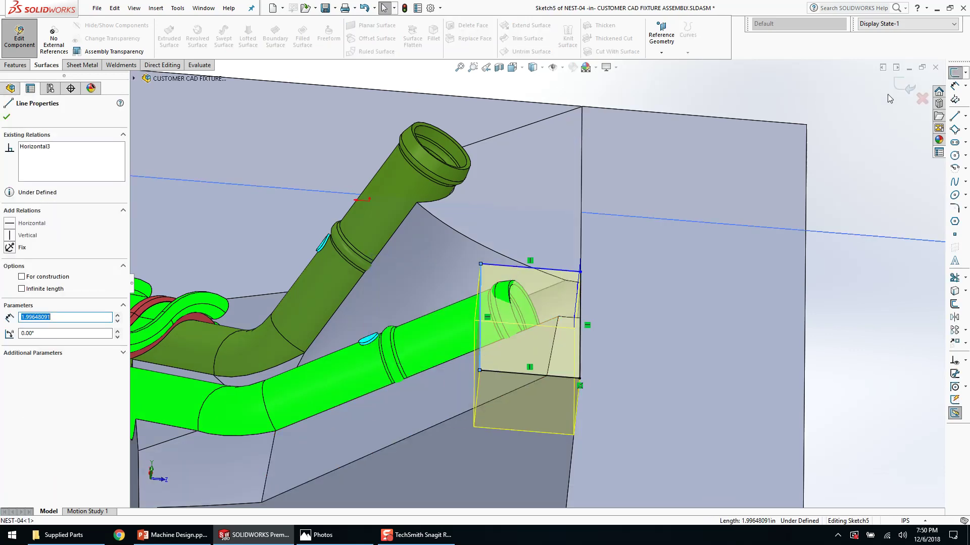
{"action": "left_click", "coordinate": [853, 231]}
{"action": "scroll", "coordinate": [533, 321], "scroll_direction": "down", "scroll_amount": 3}
{"action": "left_click", "coordinate": [536, 393]}
{"action": "middle_click_drag", "start_coordinate": [536, 307], "coordinate": [530, 416]}
{"action": "scroll", "coordinate": [536, 395], "scroll_direction": "up", "scroll_amount": 3}
{"action": "right_click", "coordinate": [528, 367]}
{"action": "left_click", "coordinate": [520, 363]}
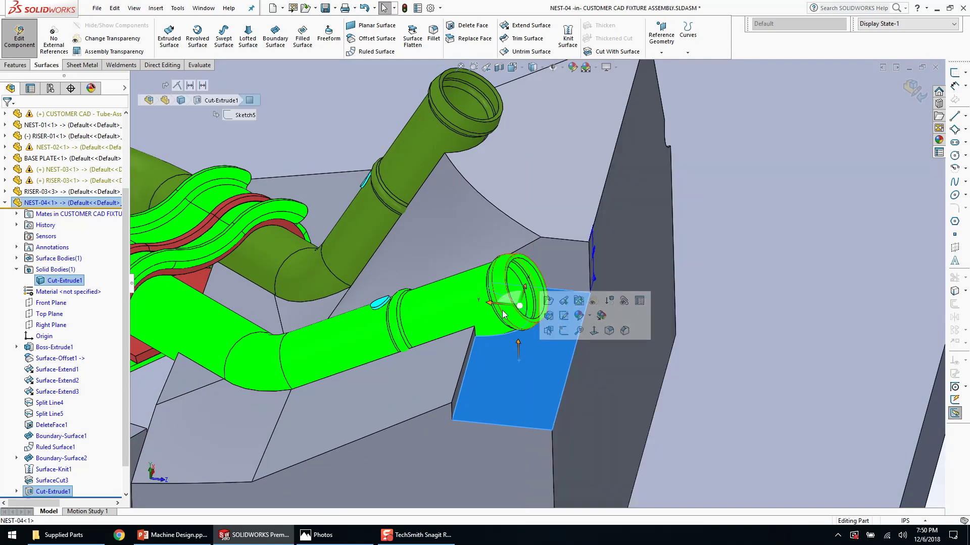
{"action": "left_click_drag", "start_coordinate": [489, 308], "coordinate": [503, 310]}
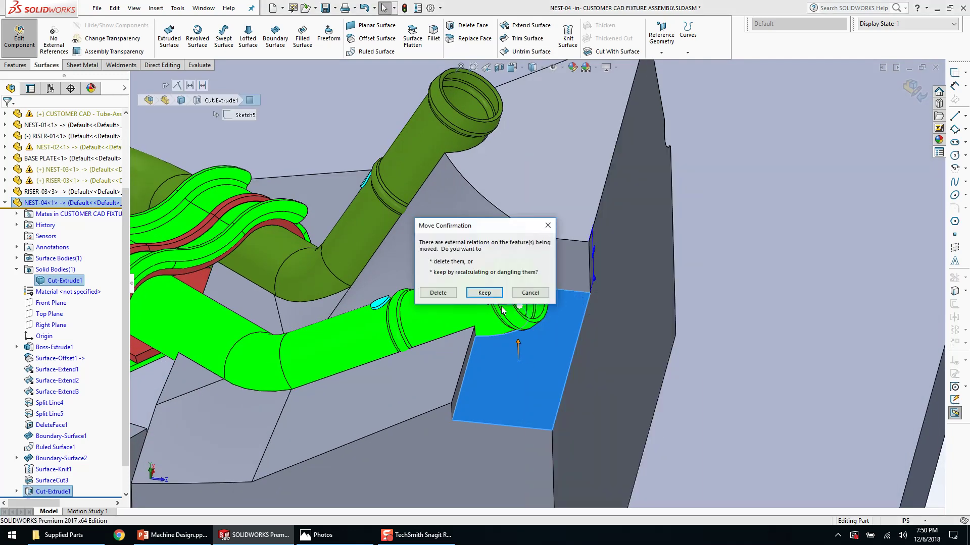
{"action": "left_click", "coordinate": [527, 294]}
- Edit the corner cut's sketch again and narrow the rectangle slightly by moving its inner long edge toward the block's outer face
{"action": "left_click", "coordinate": [505, 362]}
{"action": "left_click", "coordinate": [550, 314]}
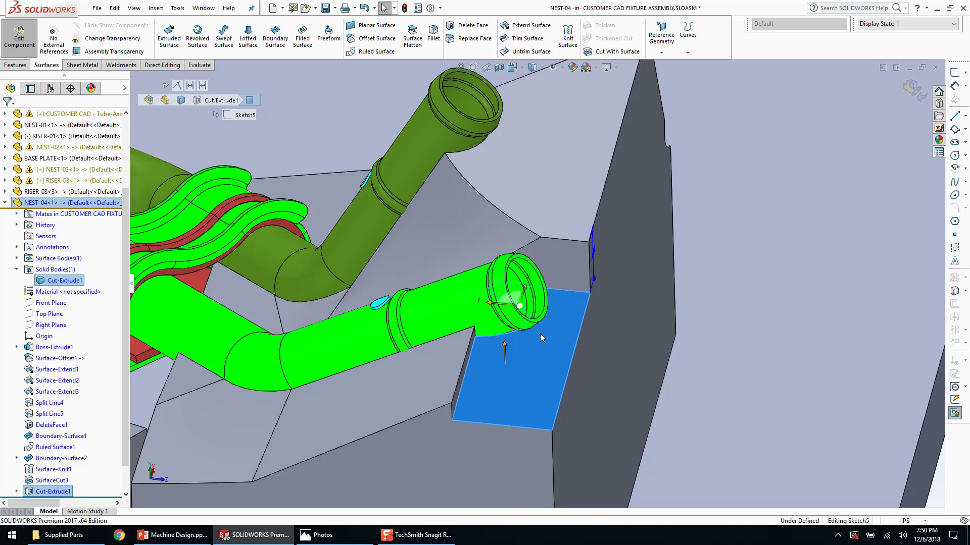
{"action": "left_click_drag", "start_coordinate": [473, 272], "coordinate": [492, 273]}
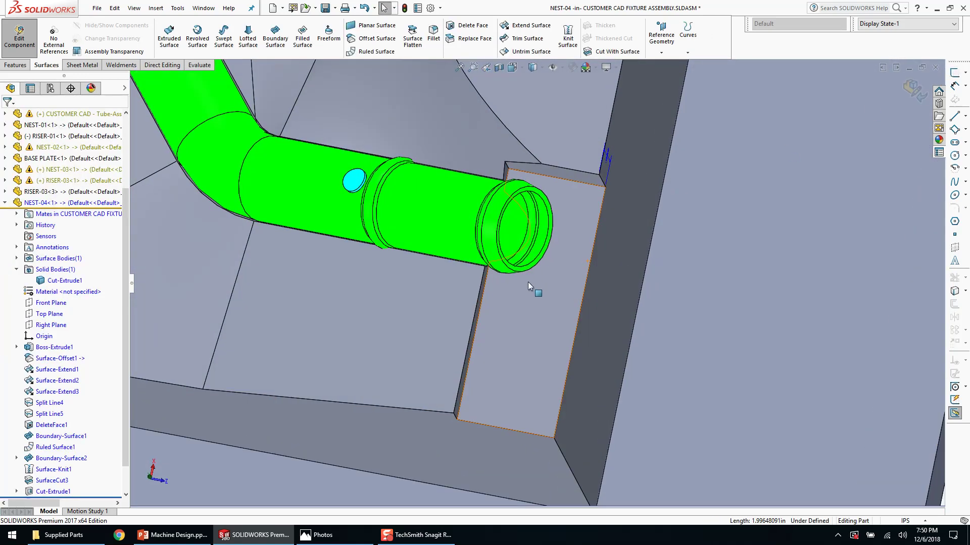
- Inspect the clearance between the corner cut and the tube's end flare, including its position on the whole fixture
{"action": "scroll", "coordinate": [541, 277], "scroll_direction": "down", "scroll_amount": 5}
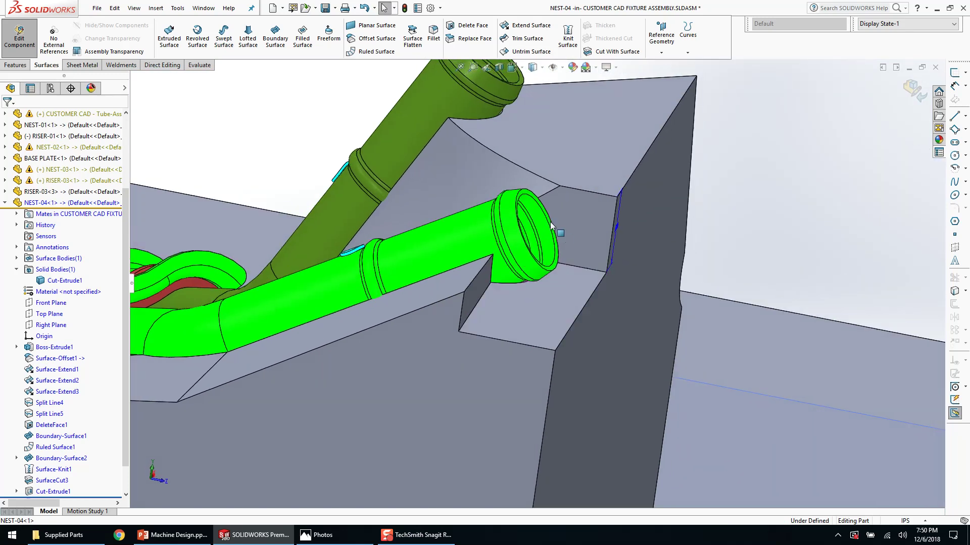
{"action": "left_click", "coordinate": [539, 308]}
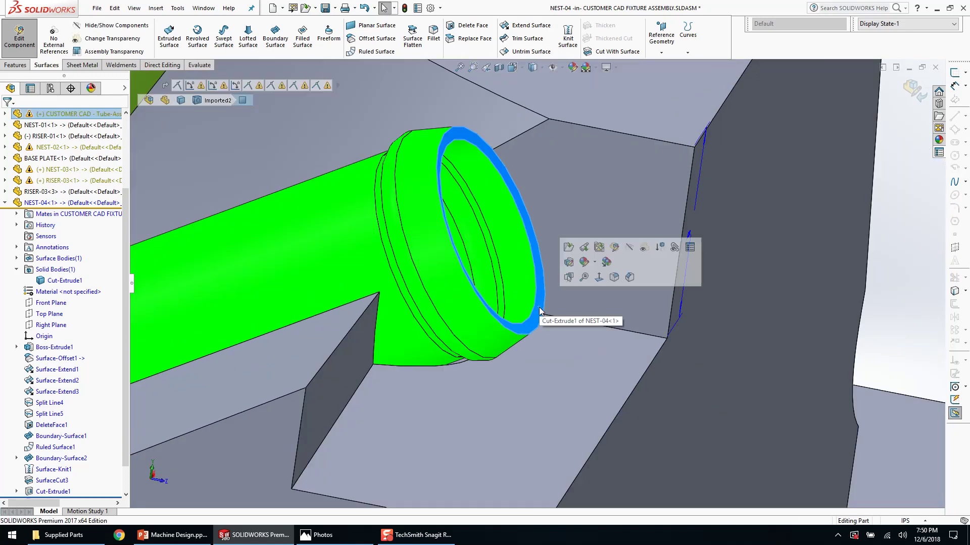
{"action": "scroll", "coordinate": [538, 307], "scroll_direction": "up", "scroll_amount": 10}
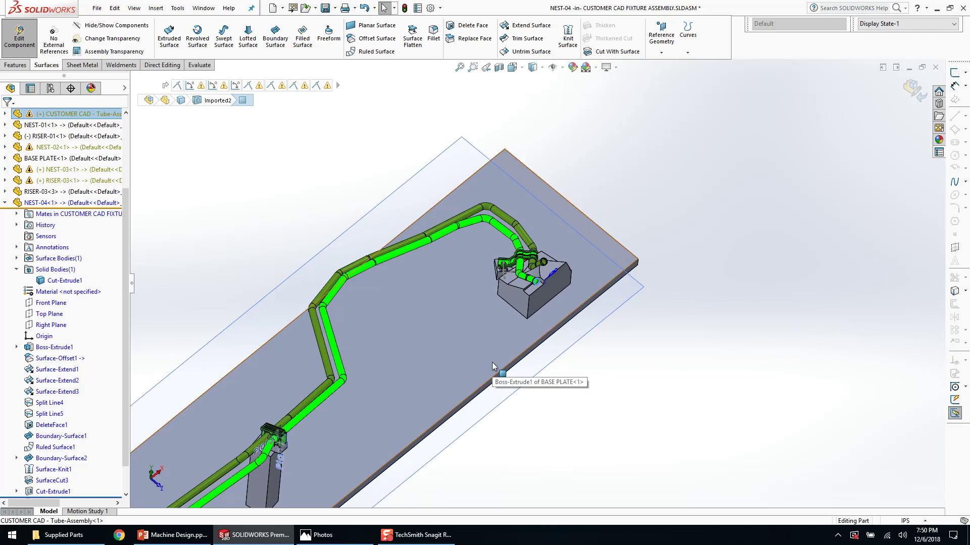
{"action": "scroll", "coordinate": [546, 257], "scroll_direction": "down", "scroll_amount": 8}
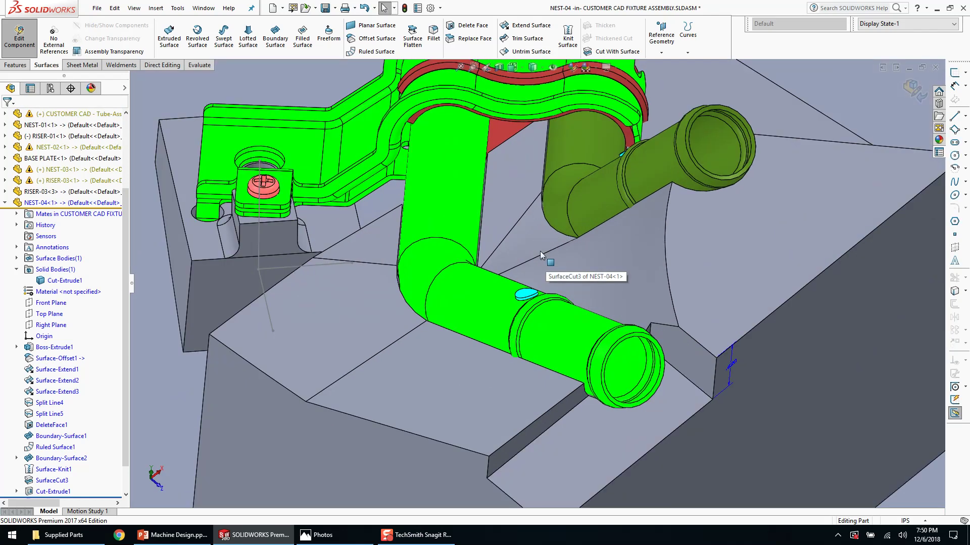
{"action": "middle_click_drag", "start_coordinate": [590, 200], "coordinate": [667, 227]}
{"action": "scroll", "coordinate": [596, 183], "scroll_direction": "down", "scroll_amount": 5}
{"action": "scroll", "coordinate": [668, 213], "scroll_direction": "up", "scroll_amount": 3}
{"action": "scroll", "coordinate": [572, 394], "scroll_direction": "down", "scroll_amount": 3}
{"action": "middle_click_drag", "start_coordinate": [561, 293], "coordinate": [555, 333]}
- On NEST-04's flat top face, sketch a circle about 0.90 in in diameter over the olive tube's bead
{"action": "right_click", "coordinate": [585, 225]}
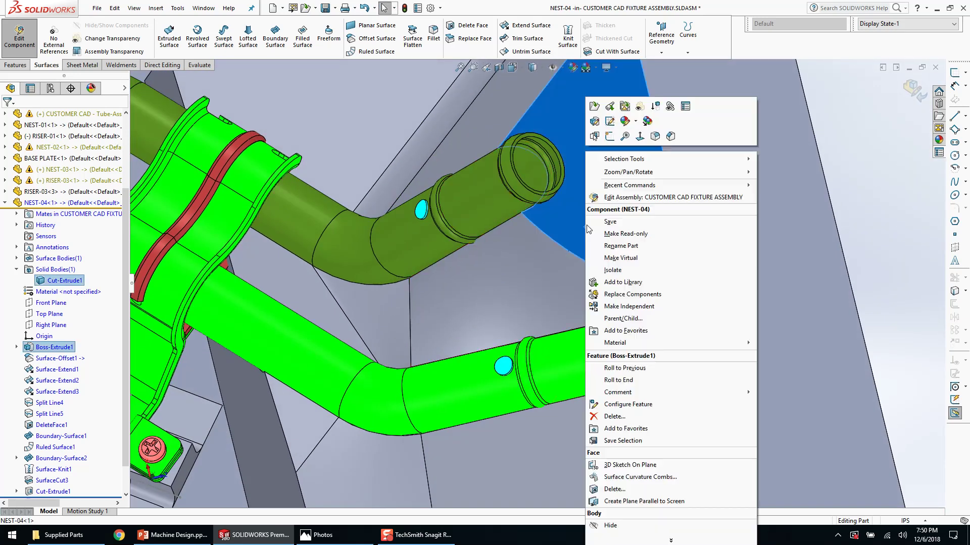
{"action": "left_click", "coordinate": [576, 211]}
{"action": "middle_click_drag", "start_coordinate": [582, 215], "coordinate": [580, 242]}
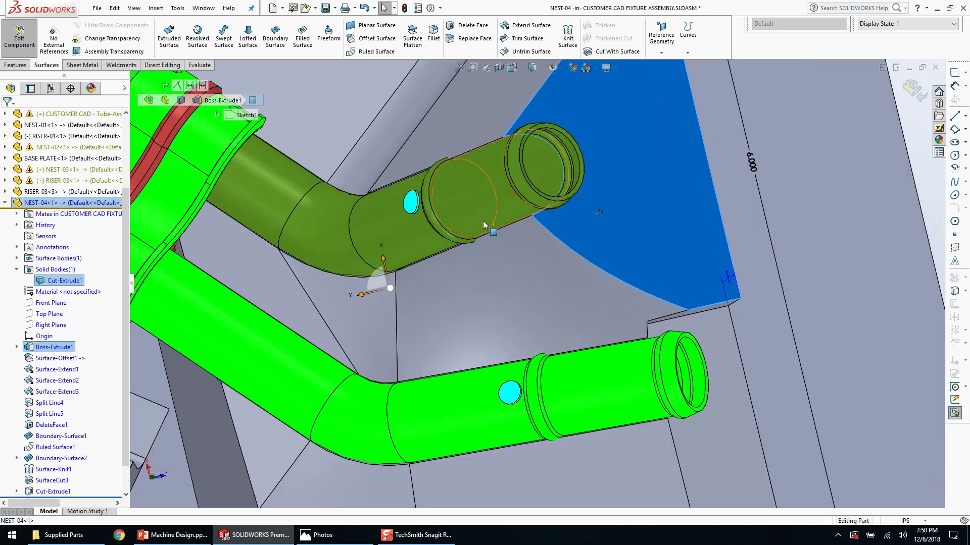
{"action": "scroll", "coordinate": [472, 207], "scroll_direction": "down", "scroll_amount": 3}
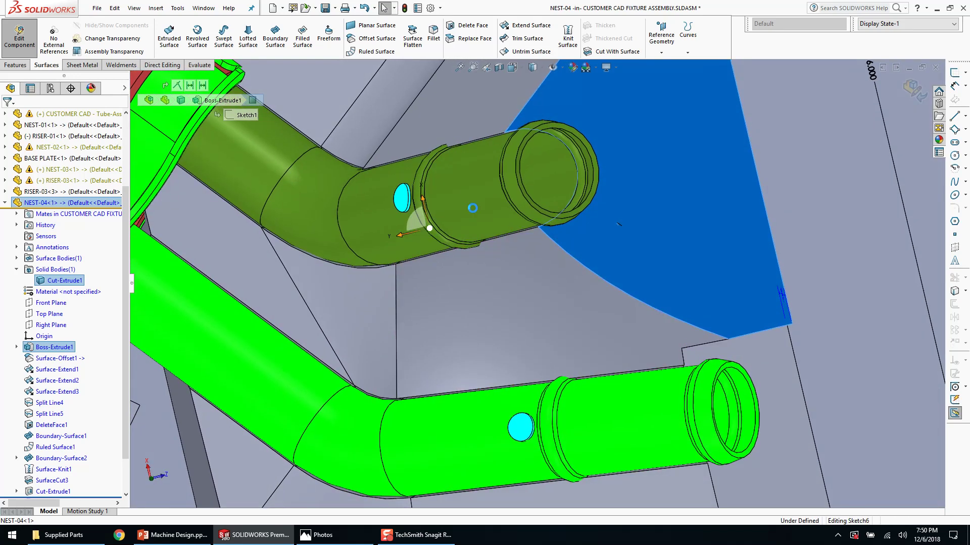
{"action": "left_click", "coordinate": [463, 192]}
{"action": "left_click", "coordinate": [506, 244]}
- Extrude-cut the circle 1.040 in deep into NEST-04 to clear the olive tube's bead
{"action": "middle_click_drag", "start_coordinate": [506, 245], "coordinate": [532, 138]}
{"action": "key", "text": "c"}
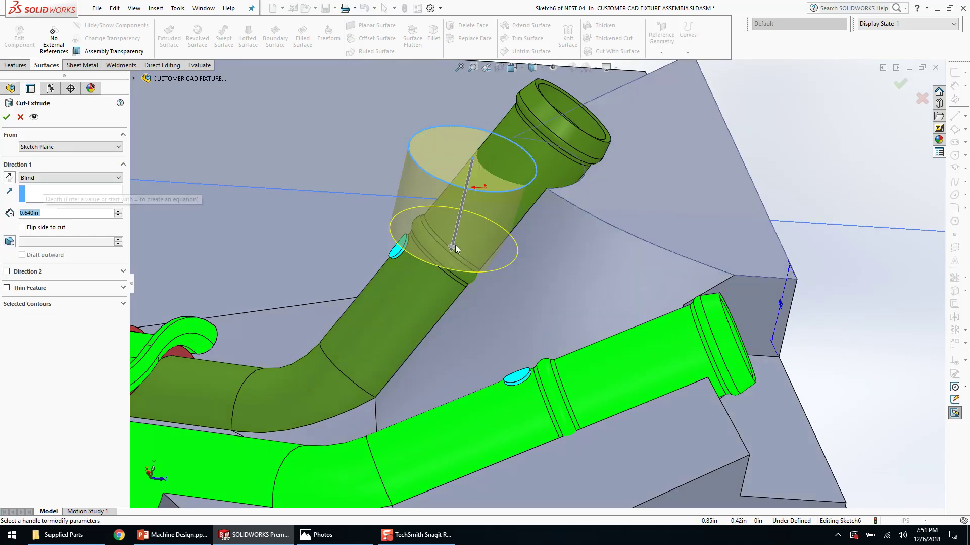
{"action": "left_click_drag", "start_coordinate": [453, 252], "coordinate": [450, 291]}
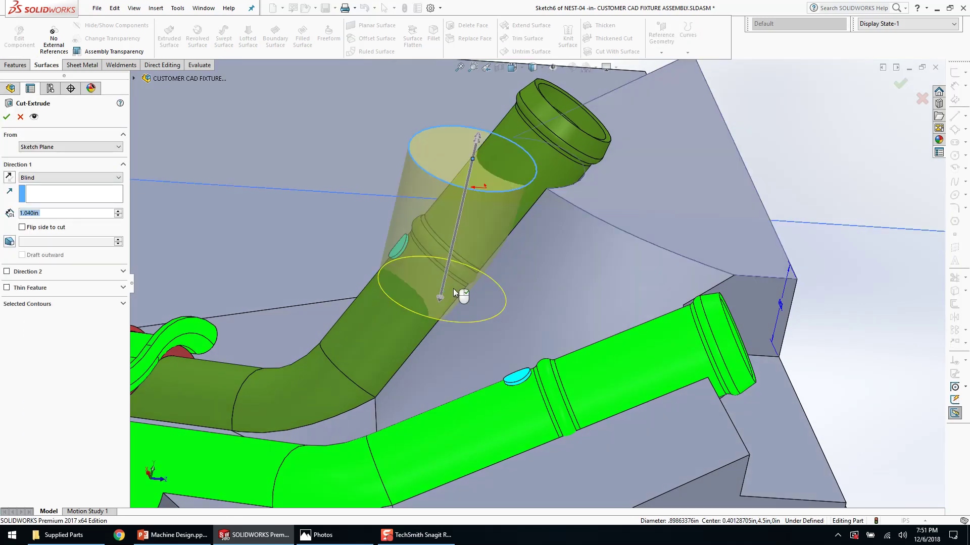
{"action": "right_click", "coordinate": [454, 289]}
{"action": "middle_click_drag", "start_coordinate": [521, 246], "coordinate": [520, 284]}
{"action": "scroll", "coordinate": [520, 284], "scroll_direction": "up", "scroll_amount": 4}
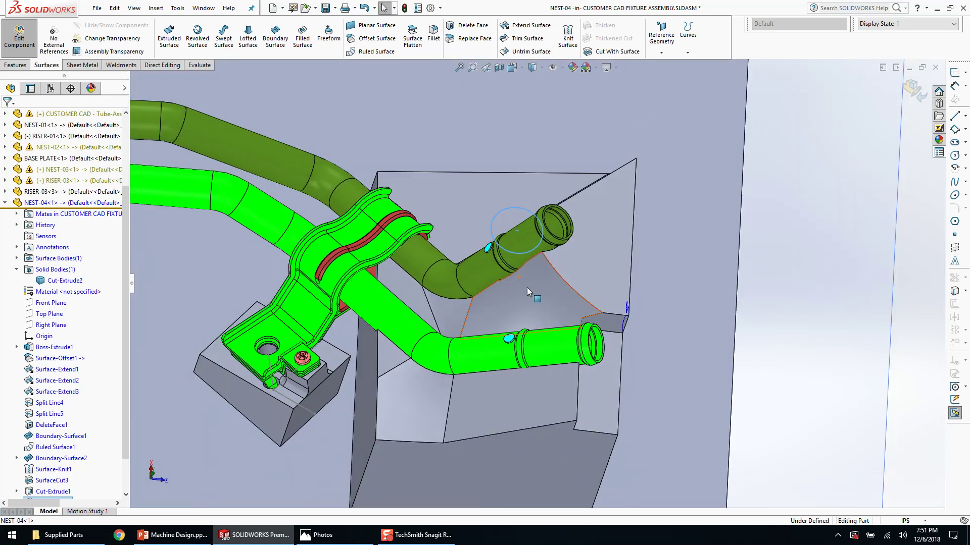
{"action": "left_click", "coordinate": [855, 309]}
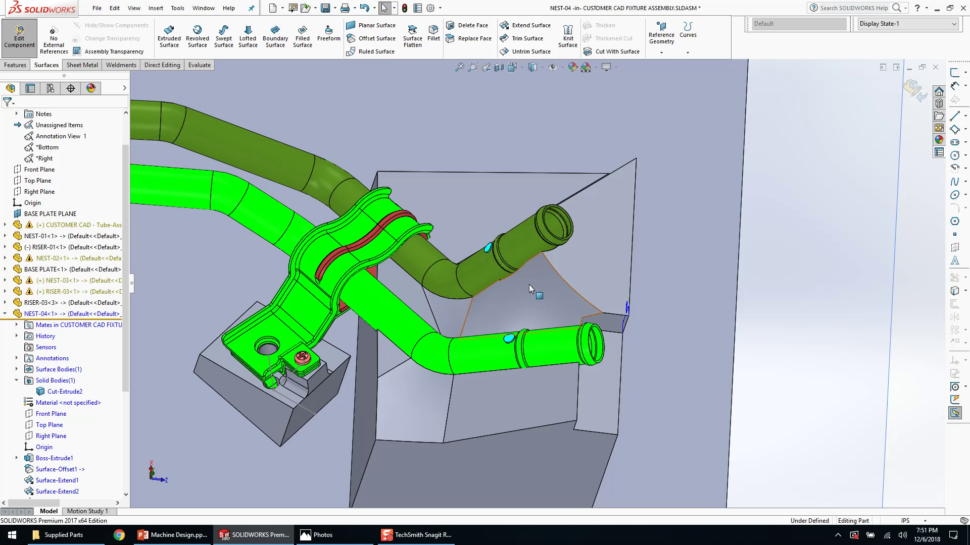
- Examine the web surface between the two tube channels, and open NEST-04 from the assembly in its own window
{"action": "scroll", "coordinate": [529, 282], "scroll_direction": "down", "scroll_amount": 4}
{"action": "scroll", "coordinate": [529, 282], "scroll_direction": "up", "scroll_amount": 4}
{"action": "middle_click_drag", "start_coordinate": [529, 282], "coordinate": [552, 360]}
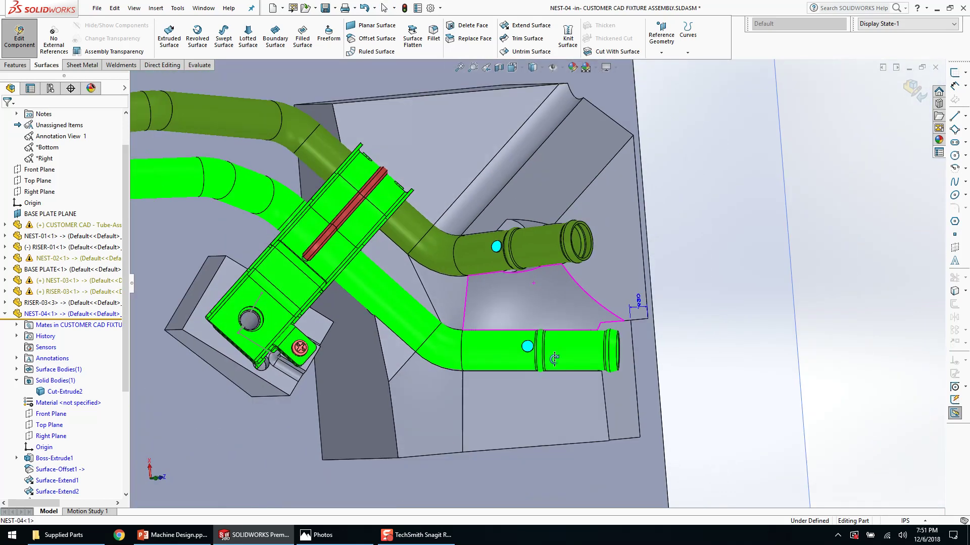
{"action": "scroll", "coordinate": [554, 360], "scroll_direction": "up", "scroll_amount": 2}
{"action": "scroll", "coordinate": [553, 310], "scroll_direction": "down", "scroll_amount": 3}
{"action": "middle_click_drag", "start_coordinate": [498, 276], "coordinate": [501, 373]}
{"action": "scroll", "coordinate": [480, 376], "scroll_direction": "down", "scroll_amount": 3}
{"action": "scroll", "coordinate": [535, 375], "scroll_direction": "up", "scroll_amount": 2}
{"action": "right_click", "coordinate": [503, 371]}
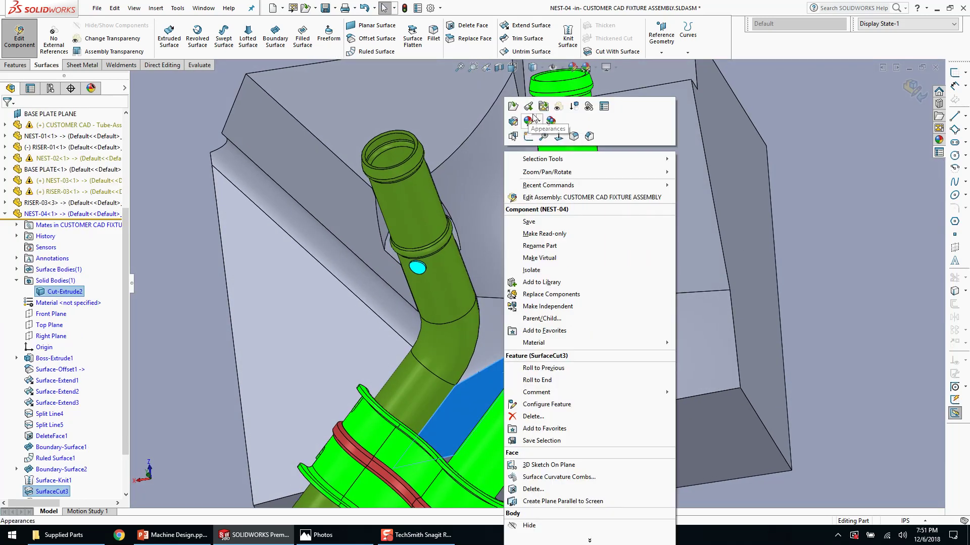
{"action": "left_click", "coordinate": [513, 106]}
- Roll NEST-04's history back to before Surface-Knit1 and hide the solid block so only the surfaces remain
{"action": "scroll", "coordinate": [544, 330], "scroll_direction": "down", "scroll_amount": 5}
{"action": "mouse_move", "coordinate": [551, 343]}
{"action": "middle_mouse_down"}
{"action": "mouse_move", "coordinate": [550, 269]}
{"action": "mouse_move", "coordinate": [608, 248]}
{"action": "middle_mouse_up"}
{"action": "right_click", "coordinate": [647, 254]}
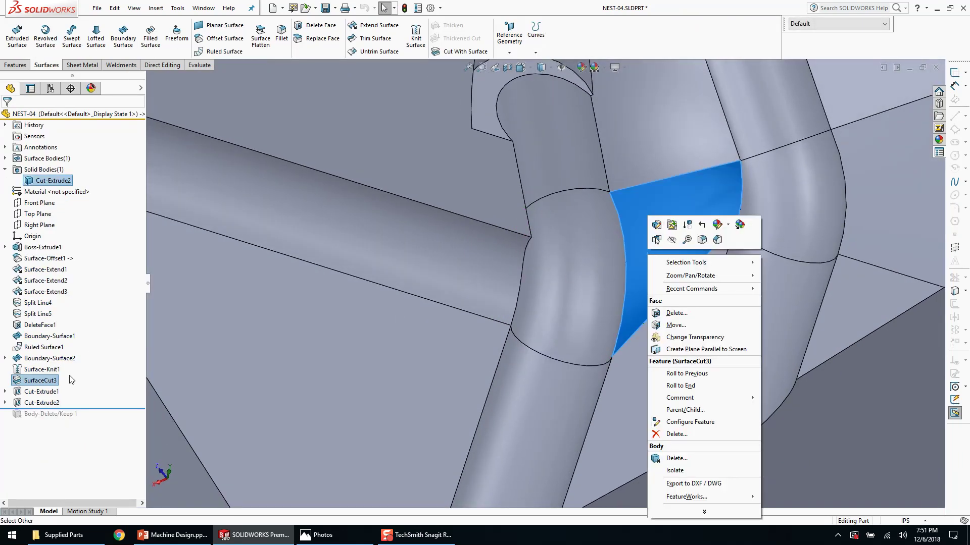
{"action": "right_click", "coordinate": [47, 384]}
{"action": "left_click", "coordinate": [85, 302]}
{"action": "right_click", "coordinate": [49, 370]}
{"action": "left_click", "coordinate": [84, 280]}
{"action": "scroll", "coordinate": [719, 294], "scroll_direction": "up", "scroll_amount": 5}
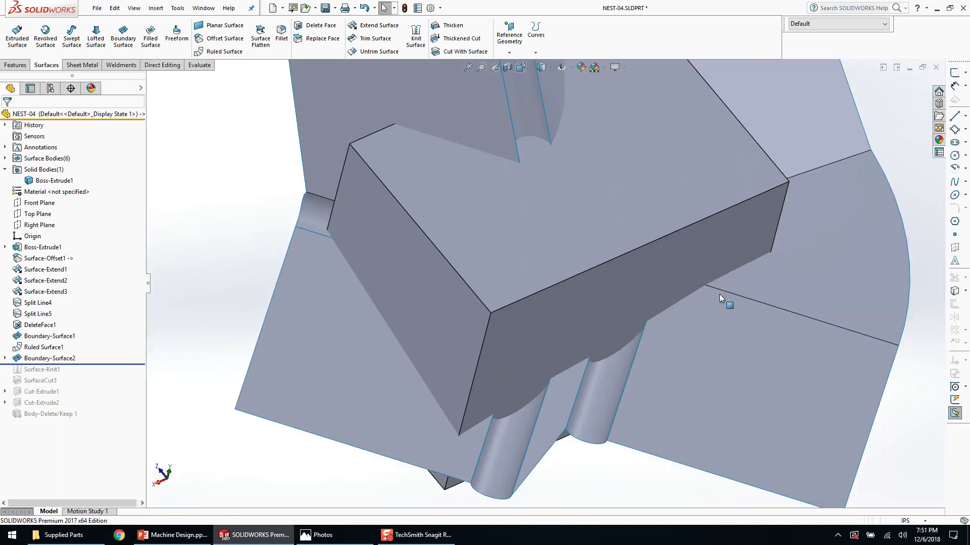
{"action": "key", "text": "Tab"}
- Review the edge groups and preview of Boundary-Surface1, which bridges the two tube surfaces, without changing them
{"action": "left_click", "coordinate": [599, 267]}
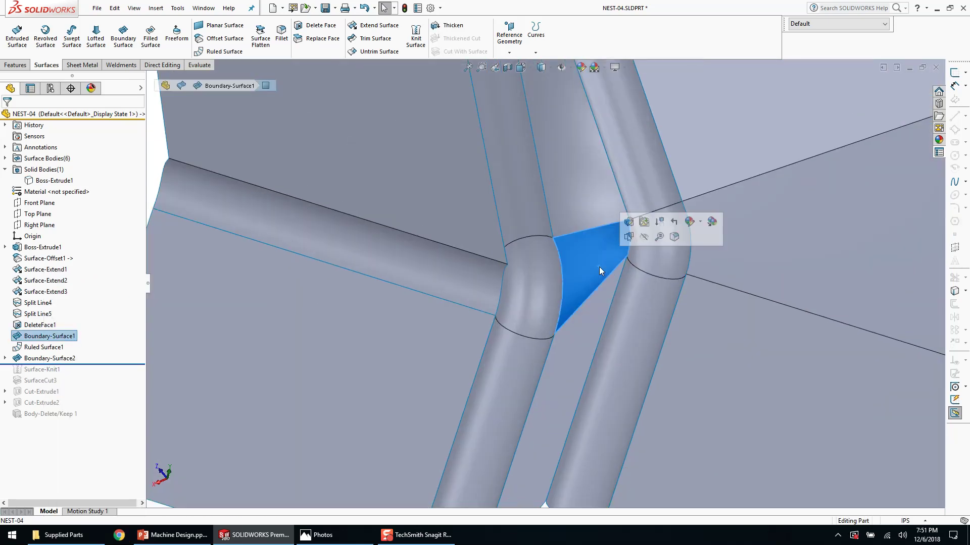
{"action": "right_click", "coordinate": [20, 336]}
{"action": "left_click", "coordinate": [47, 292]}
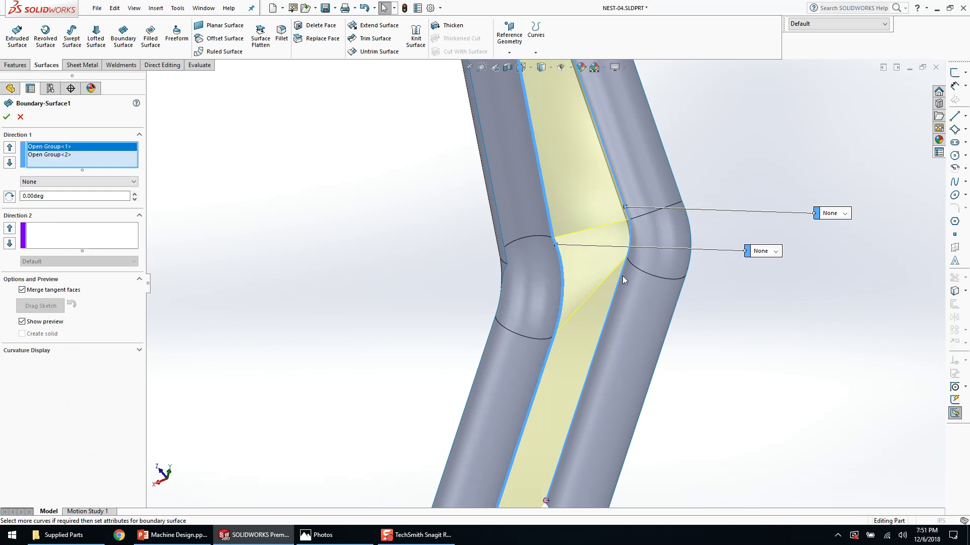
{"action": "scroll", "coordinate": [619, 288], "scroll_direction": "down", "scroll_amount": 3}
{"action": "middle_click_drag", "start_coordinate": [605, 338], "coordinate": [587, 307]}
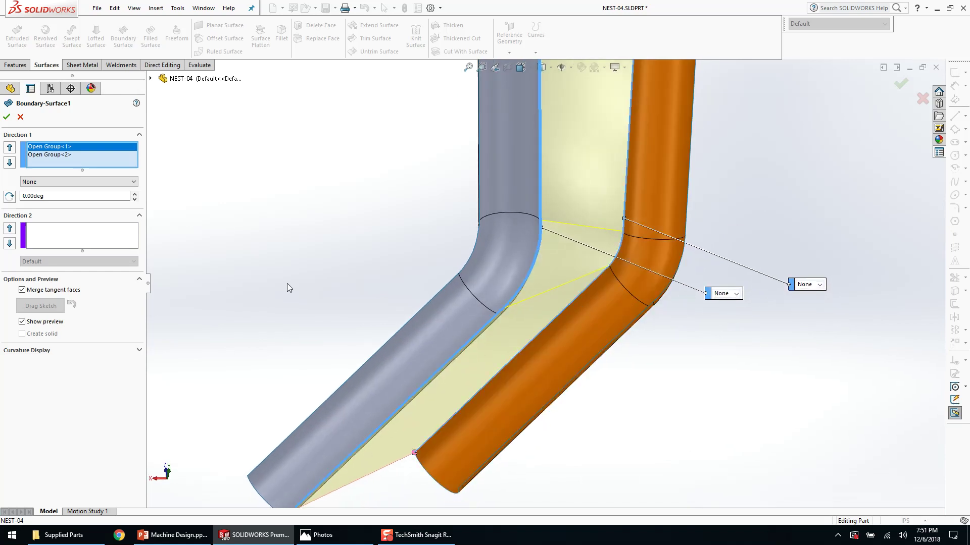
{"action": "key", "text": "Escape"}
- Roll NEST-04's history back to before Boundary-Surface1
{"action": "right_click", "coordinate": [50, 335]}
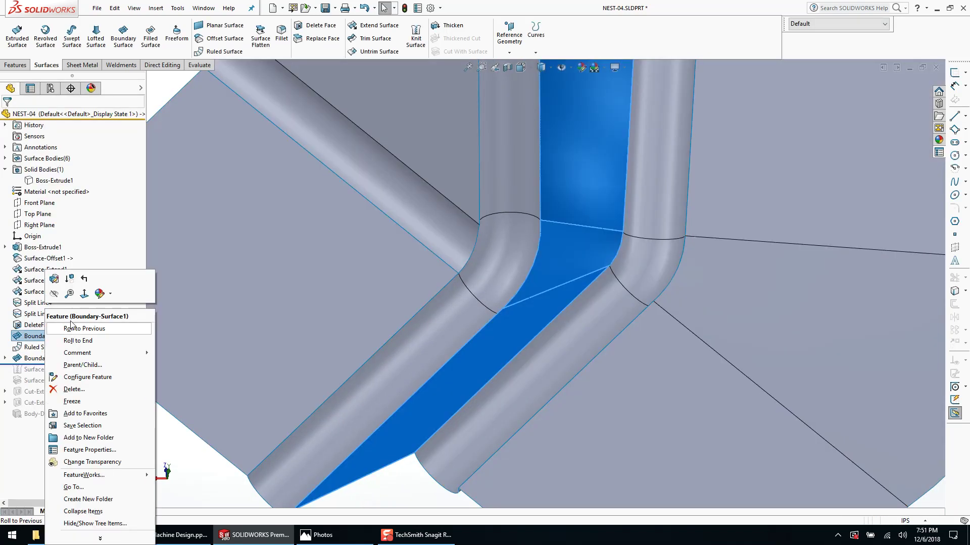
{"action": "left_click", "coordinate": [85, 279]}
{"action": "scroll", "coordinate": [531, 328], "scroll_direction": "down", "scroll_amount": 3}
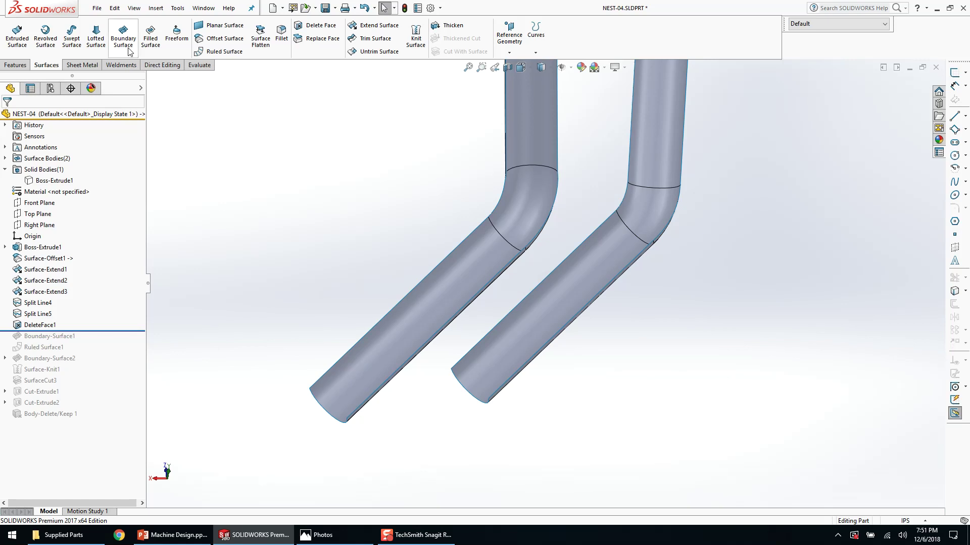
- Create a boundary surface between the facing edges of the two lower straight tube sections
{"action": "left_click", "coordinate": [368, 404]}
{"action": "middle_click_drag", "start_coordinate": [370, 410], "coordinate": [388, 320]}
{"action": "left_click", "coordinate": [374, 296]}
{"action": "scroll", "coordinate": [357, 272], "scroll_direction": "up", "scroll_amount": 3}
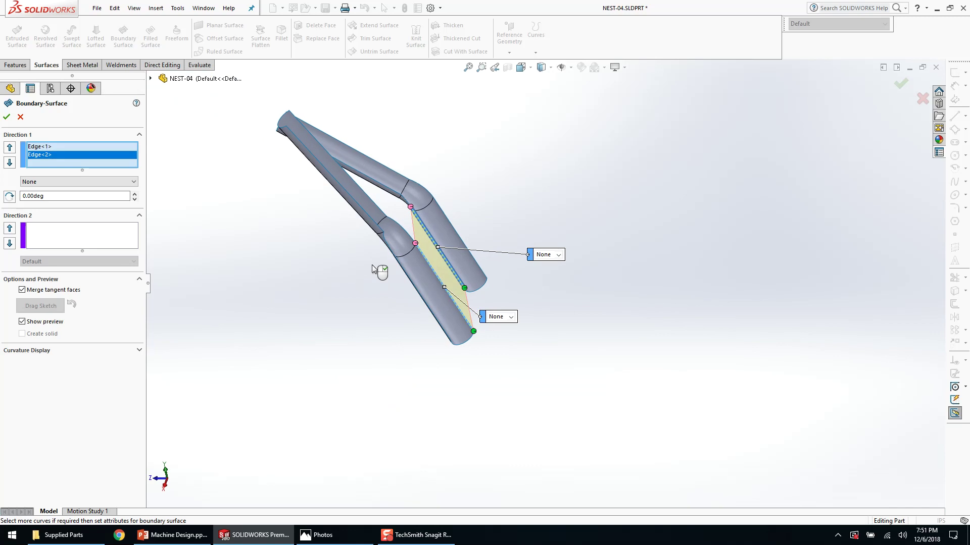
{"action": "scroll", "coordinate": [474, 255], "scroll_direction": "down", "scroll_amount": 5}
{"action": "middle_click_drag", "start_coordinate": [417, 224], "coordinate": [521, 303]}
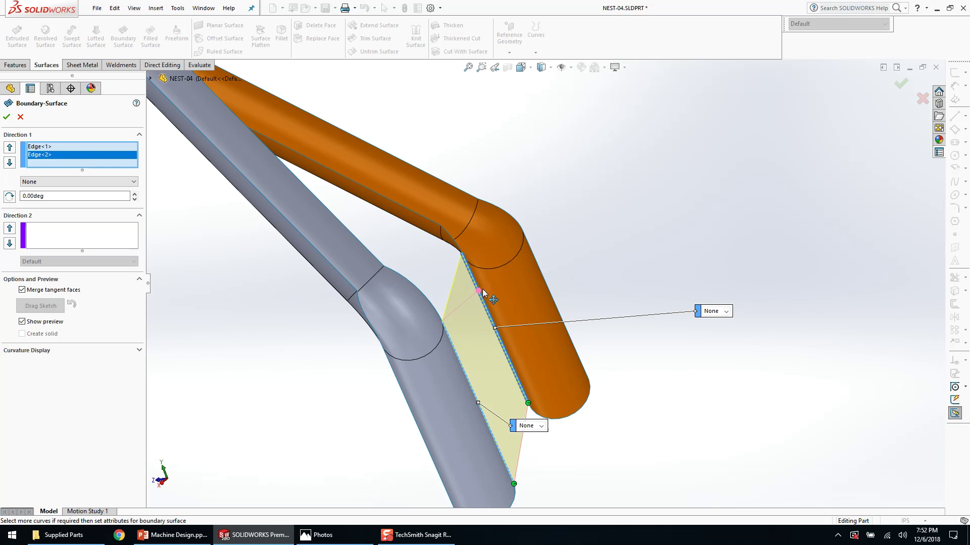
{"action": "middle_click_drag", "start_coordinate": [482, 293], "coordinate": [488, 354]}
{"action": "scroll", "coordinate": [595, 361], "scroll_direction": "up", "scroll_amount": 5}
{"action": "left_click", "coordinate": [900, 84]}
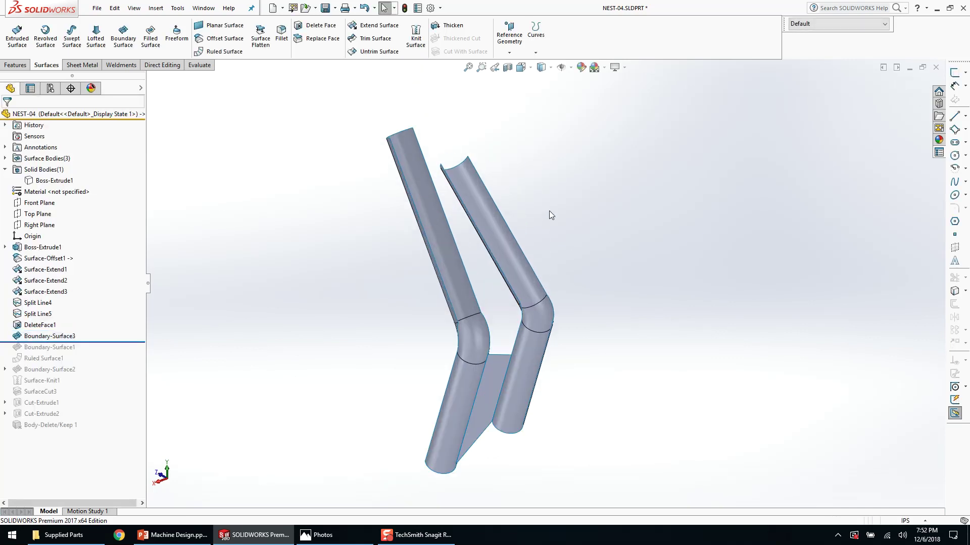
- Create a second boundary surface between the facing edges of the two upper straight tube sections
{"action": "middle_click_drag", "start_coordinate": [550, 211], "coordinate": [498, 187]}
{"action": "key", "text": "Return"}
{"action": "scroll", "coordinate": [409, 129], "scroll_direction": "down", "scroll_amount": 2}
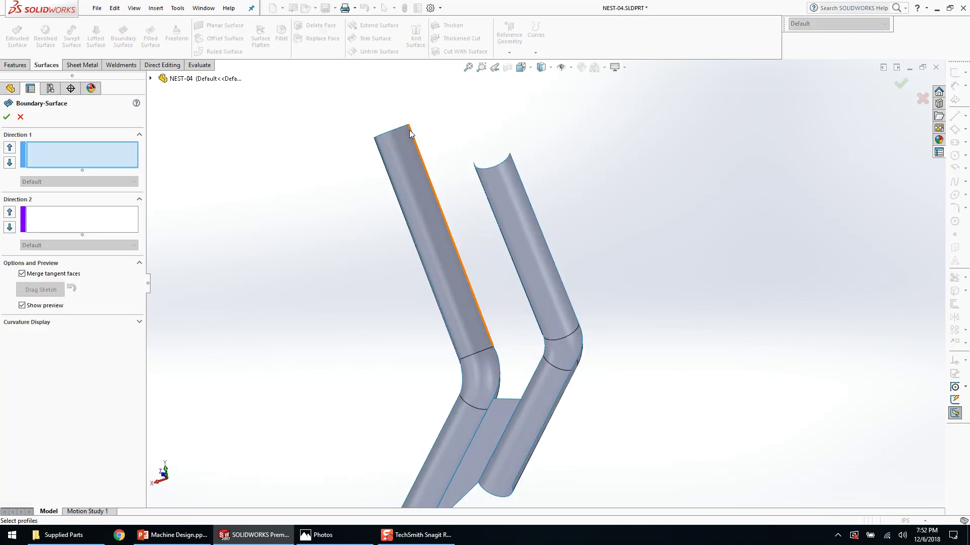
{"action": "left_click", "coordinate": [410, 131]}
{"action": "left_click", "coordinate": [478, 176]}
{"action": "middle_click_drag", "start_coordinate": [482, 209], "coordinate": [455, 252]}
{"action": "left_click", "coordinate": [900, 83]}
{"action": "scroll", "coordinate": [526, 384], "scroll_direction": "down", "scroll_amount": 3}
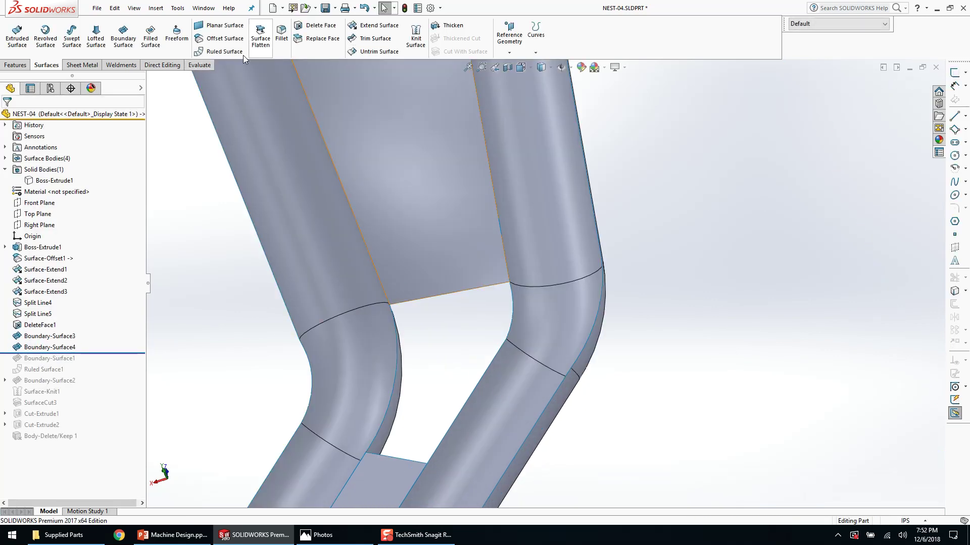
{"action": "left_click", "coordinate": [137, 51]}
{"action": "key", "text": "Escape"}
{"action": "left_click", "coordinate": [155, 44]}
{"action": "left_click", "coordinate": [422, 300]}
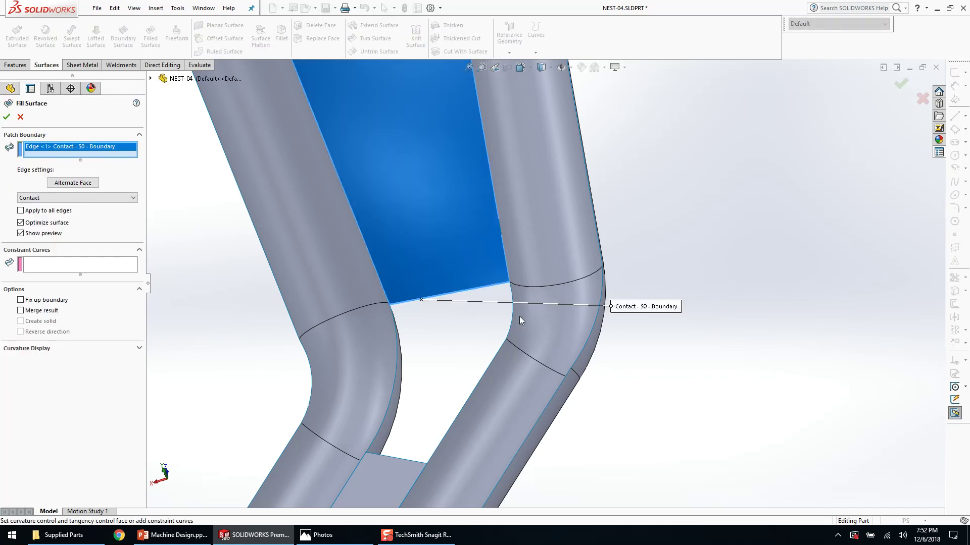
{"action": "key", "text": "Escape"}
- Knit the two tube surfaces and both new boundary surfaces into a single surface body
{"action": "key", "text": "f"}
{"action": "left_click", "coordinate": [415, 35]}
{"action": "left_click", "coordinate": [543, 266]}
{"action": "left_click", "coordinate": [481, 363]}
{"action": "left_click", "coordinate": [461, 343]}
{"action": "right_click", "coordinate": [461, 343]}
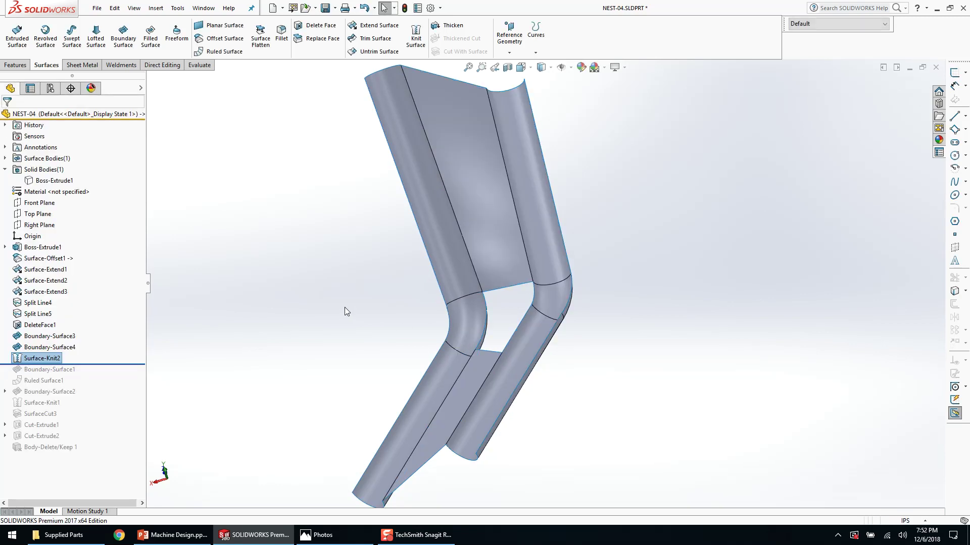
- Try to patch the gap between the tube bends with a filled surface on its open loop, applying Contact to all edges
{"action": "left_click", "coordinate": [161, 50]}
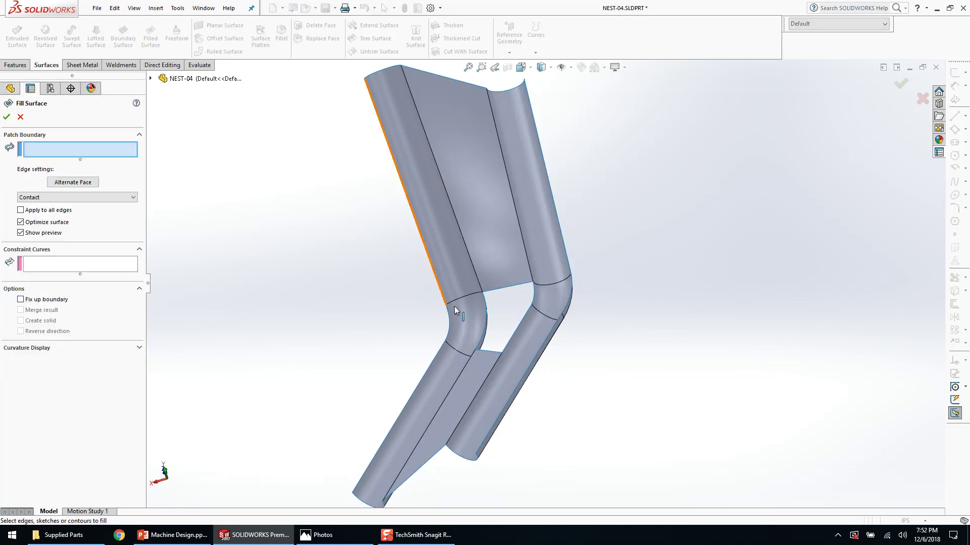
{"action": "right_click", "coordinate": [517, 287]}
{"action": "left_click", "coordinate": [580, 408]}
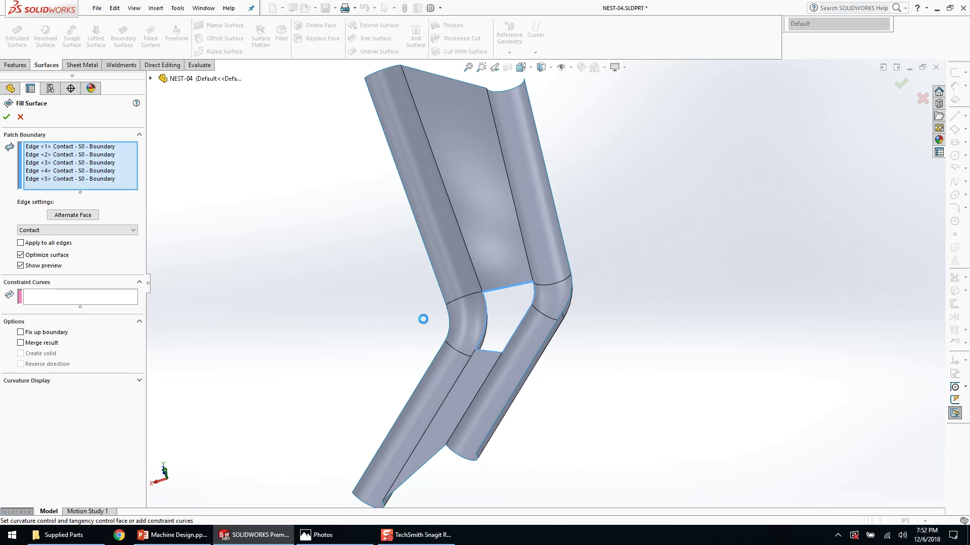
{"action": "middle_click_drag", "start_coordinate": [383, 328], "coordinate": [508, 265]}
{"action": "scroll", "coordinate": [530, 311], "scroll_direction": "up", "scroll_amount": 5}
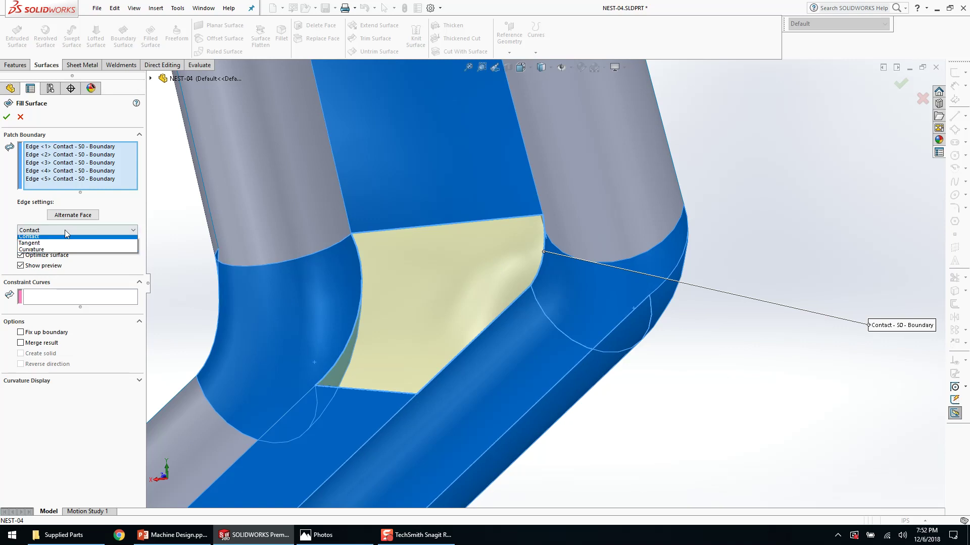
{"action": "left_click", "coordinate": [67, 241]}
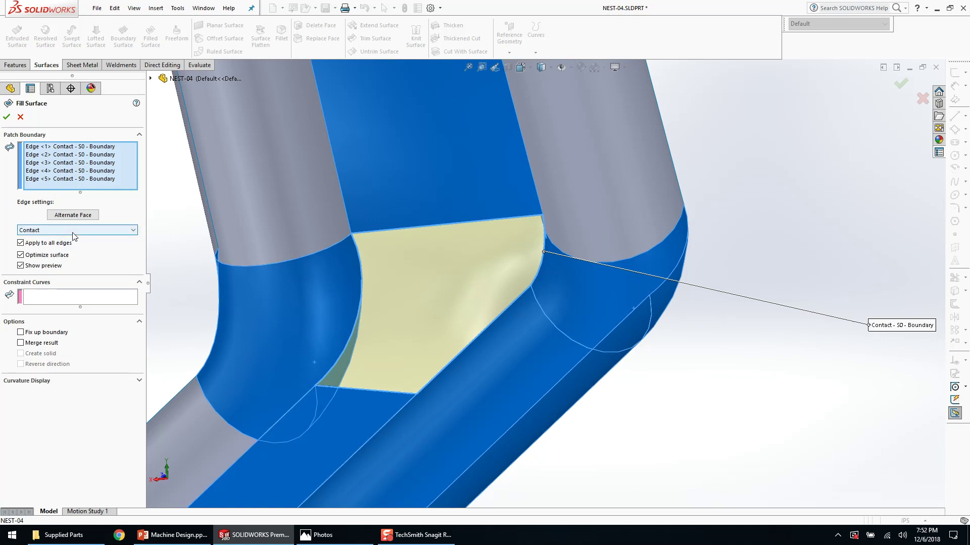
{"action": "middle_click_drag", "start_coordinate": [455, 325], "coordinate": [496, 357]}
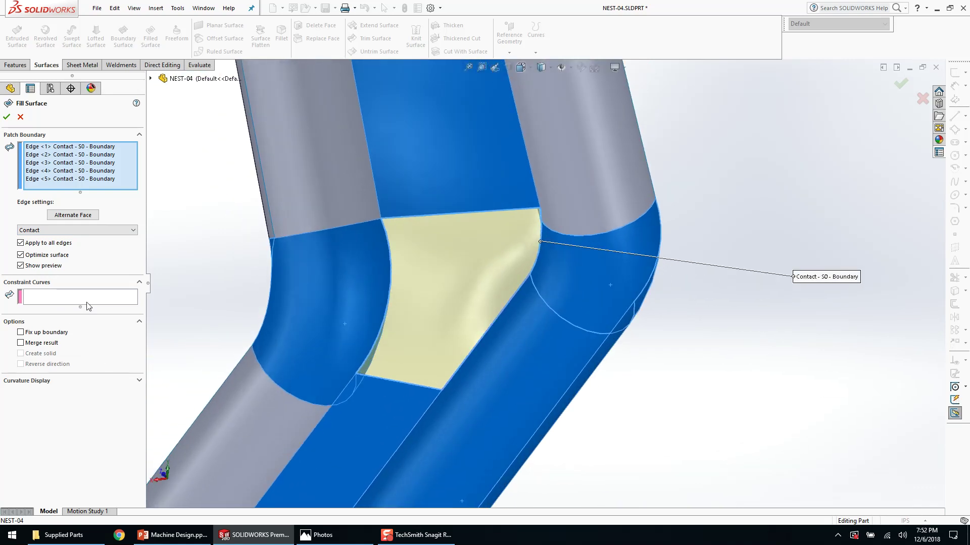
{"action": "key", "text": "Escape"}
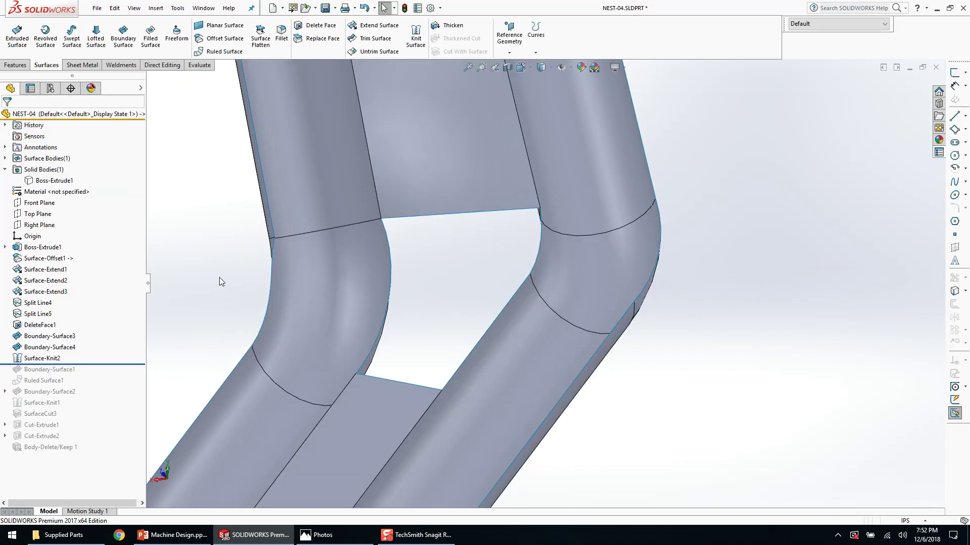
- Create a boundary surface over the bend gap from its upper and lower edges in Direction 1 and one bend edge in Direction 2
{"action": "left_click", "coordinate": [116, 38]}
{"action": "left_click", "coordinate": [394, 217]}
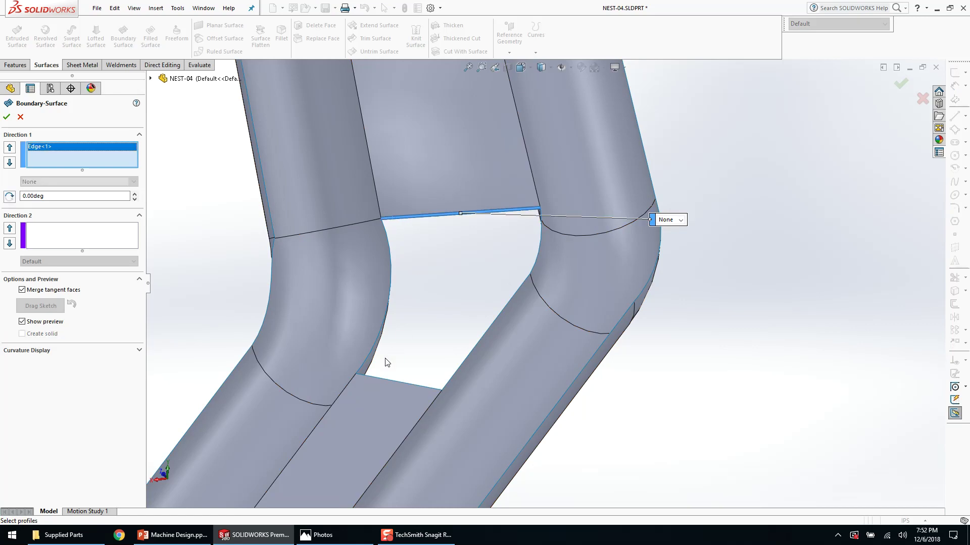
{"action": "left_click", "coordinate": [368, 379]}
{"action": "left_click", "coordinate": [116, 234]}
{"action": "left_click", "coordinate": [389, 251]}
{"action": "right_click", "coordinate": [743, 341]}
{"action": "right_click", "coordinate": [482, 294]}
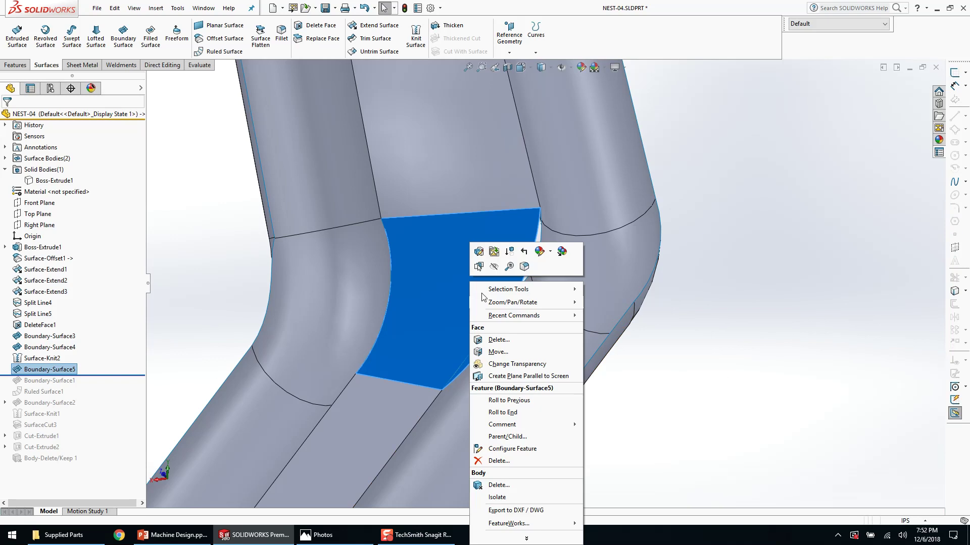
- Edit the bend-gap boundary surface, adding the opposite bend edge and adjoining straight edge as an open group in Direction 2
{"action": "left_click", "coordinate": [478, 251]}
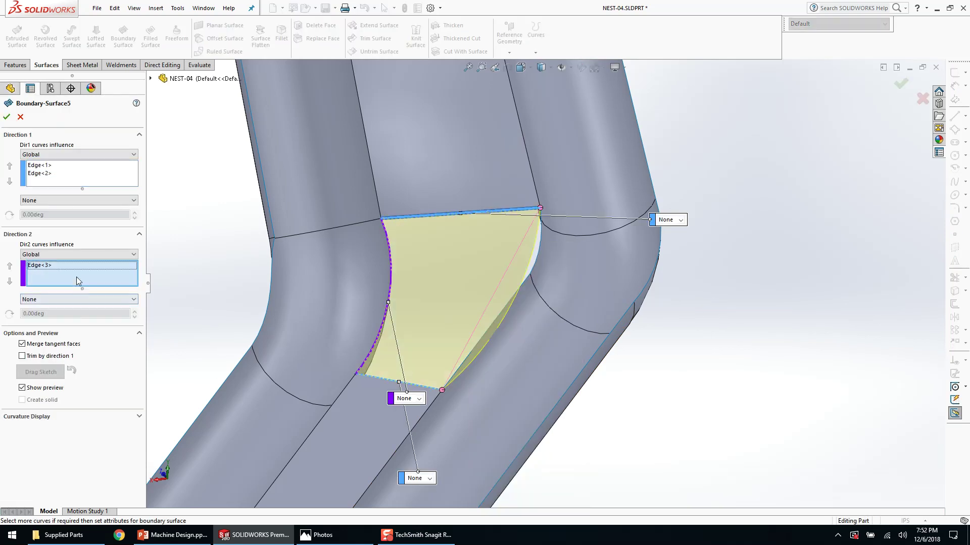
{"action": "right_click", "coordinate": [689, 312]}
{"action": "left_click", "coordinate": [709, 315]}
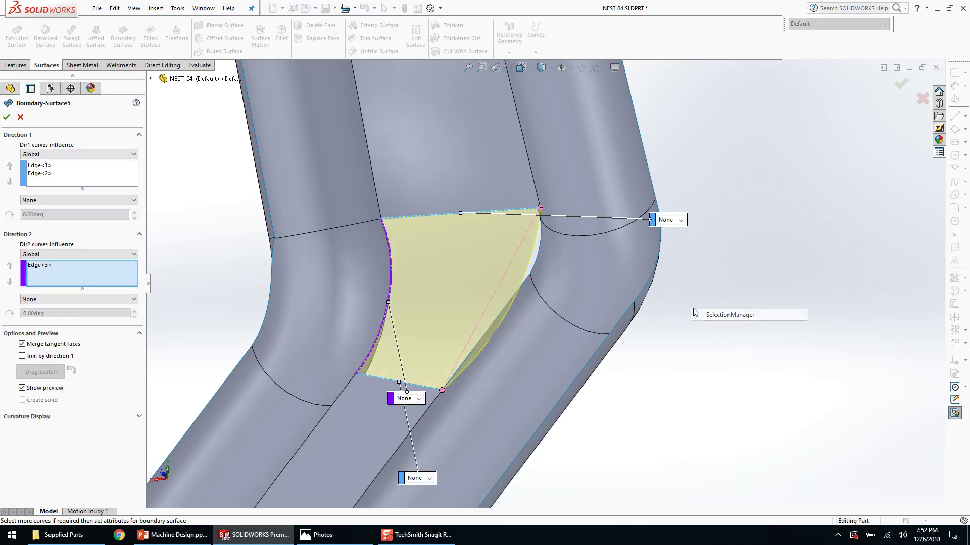
{"action": "left_click", "coordinate": [542, 241]}
{"action": "left_click", "coordinate": [526, 280]}
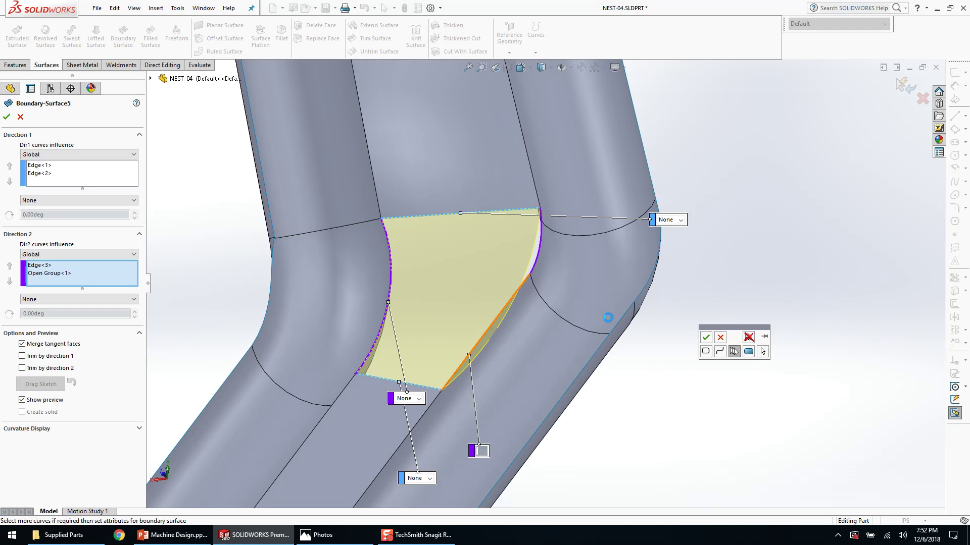
{"action": "left_click", "coordinate": [705, 337]}
{"action": "middle_click_drag", "start_coordinate": [707, 333], "coordinate": [719, 292]}
{"action": "left_click", "coordinate": [902, 85]}
- Roll the history forward past Ruled Surface1 and examine how the old surfaces overlap the new boundary surfaces
{"action": "middle_click_drag", "start_coordinate": [560, 298], "coordinate": [580, 261]}
{"action": "scroll", "coordinate": [549, 310], "scroll_direction": "down", "scroll_amount": 1}
{"action": "left_click", "coordinate": [550, 297]}
{"action": "scroll", "coordinate": [580, 261], "scroll_direction": "up", "scroll_amount": 4}
{"action": "left_click", "coordinate": [268, 289]}
{"action": "scroll", "coordinate": [269, 289], "scroll_direction": "up", "scroll_amount": 5}
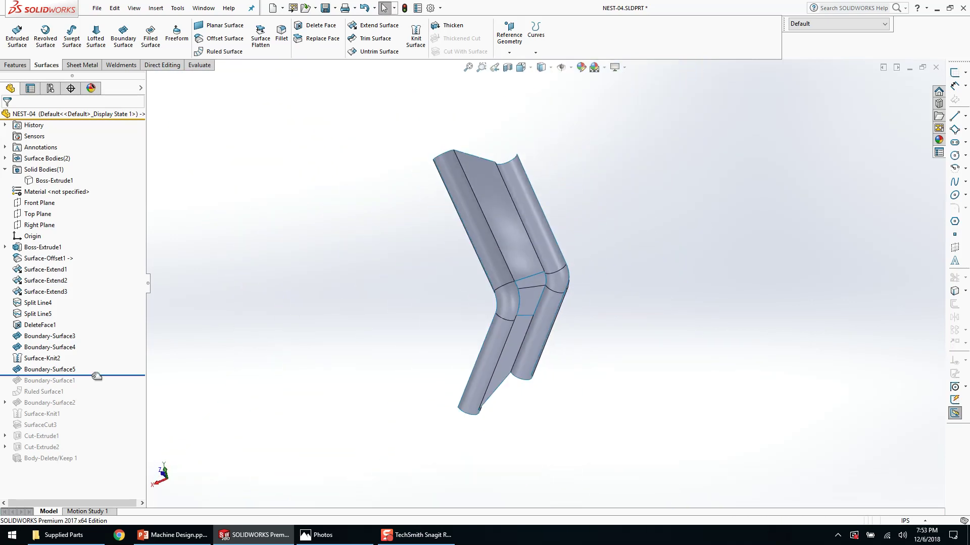
{"action": "left_click_drag", "start_coordinate": [96, 377], "coordinate": [91, 393]}
{"action": "scroll", "coordinate": [382, 379], "scroll_direction": "up", "scroll_amount": 1}
{"action": "middle_click_drag", "start_coordinate": [389, 376], "coordinate": [414, 392]}
{"action": "scroll", "coordinate": [593, 365], "scroll_direction": "down", "scroll_amount": 2}
{"action": "left_click", "coordinate": [373, 345]}
{"action": "left_click", "coordinate": [406, 303]}
{"action": "middle_click_drag", "start_coordinate": [376, 346], "coordinate": [443, 332]}
{"action": "scroll", "coordinate": [443, 332], "scroll_direction": "down", "scroll_amount": 2}
{"action": "key", "text": "Escape"}
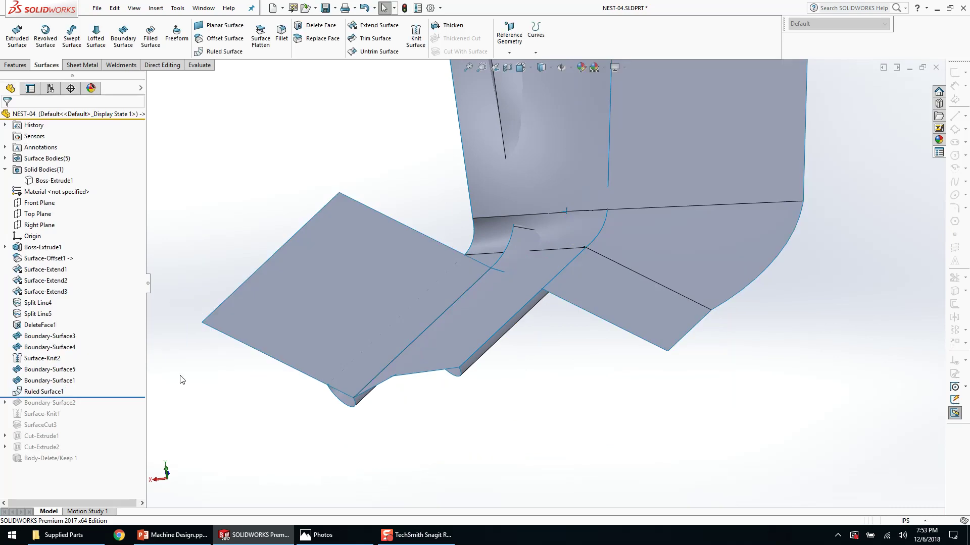
- Roll the history back to before Ruled Surface1 and then before Boundary-Surface1
{"action": "left_click", "coordinate": [49, 370]}
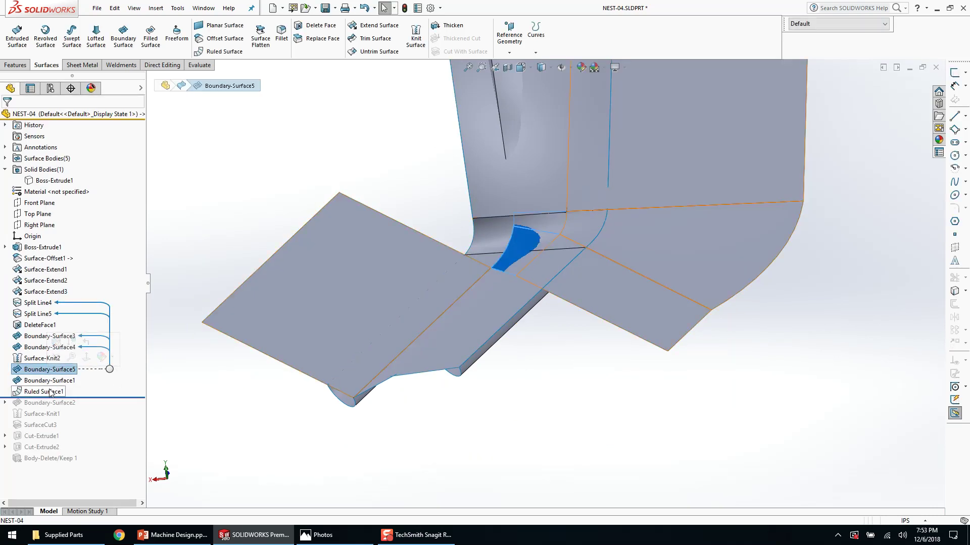
{"action": "left_click", "coordinate": [51, 392]}
{"action": "left_click", "coordinate": [90, 363]}
{"action": "middle_click_drag", "start_coordinate": [411, 353], "coordinate": [475, 365]}
{"action": "left_click", "coordinate": [486, 205]}
{"action": "scroll", "coordinate": [487, 205], "scroll_direction": "up", "scroll_amount": 1}
{"action": "left_click", "coordinate": [343, 303]}
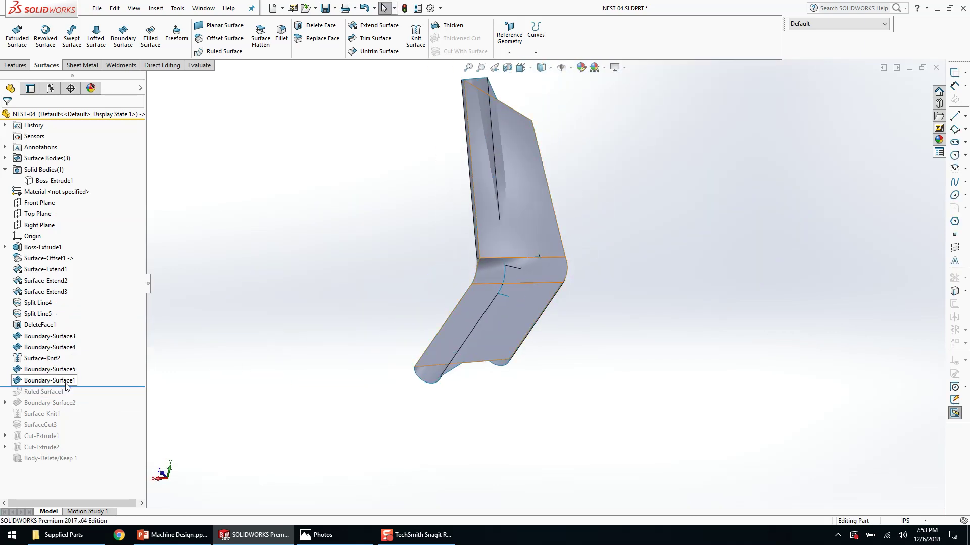
{"action": "left_click", "coordinate": [66, 383]}
{"action": "left_click", "coordinate": [104, 354]}
{"action": "scroll", "coordinate": [595, 235], "scroll_direction": "down", "scroll_amount": 3}
{"action": "middle_click_drag", "start_coordinate": [481, 259], "coordinate": [414, 272]}
{"action": "scroll", "coordinate": [414, 271], "scroll_direction": "up", "scroll_amount": 1}
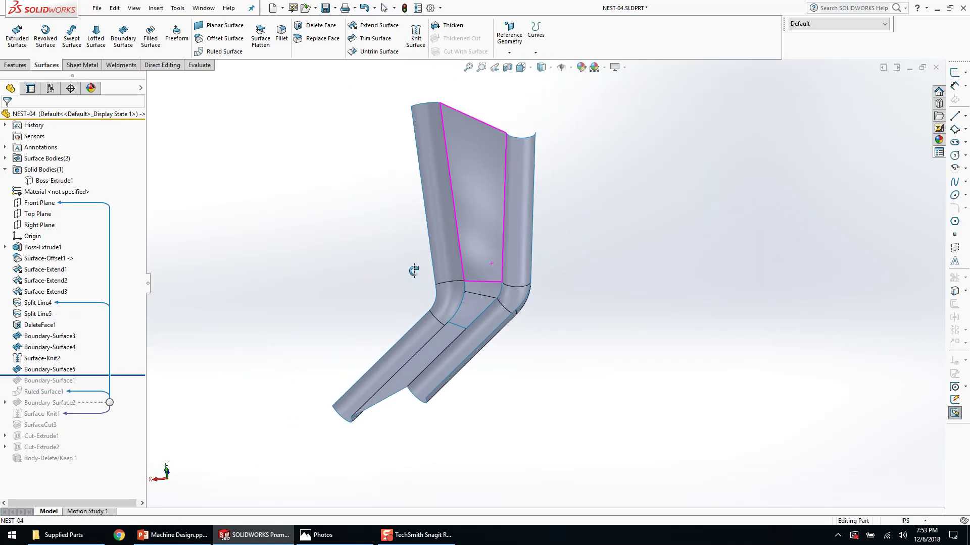
- Delete the old bridging surface, Boundary-Surface1, together with its dependent knit
{"action": "left_click", "coordinate": [51, 380]}
{"action": "key", "text": "Delete"}
{"action": "key", "text": "Return"}
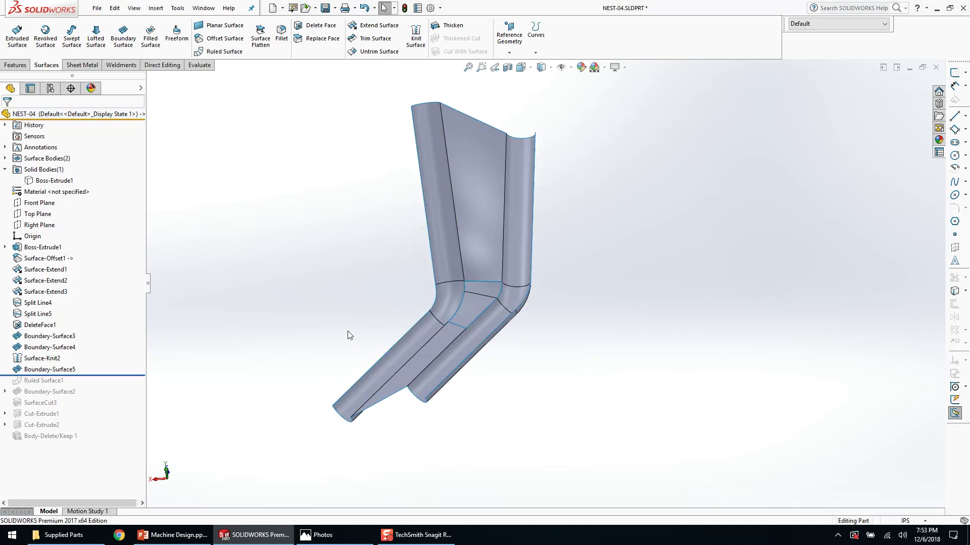
- Roll the history forward past Ruled Surface1, edit that feature and clear its edge selection
{"action": "left_click_drag", "start_coordinate": [114, 375], "coordinate": [114, 387]}
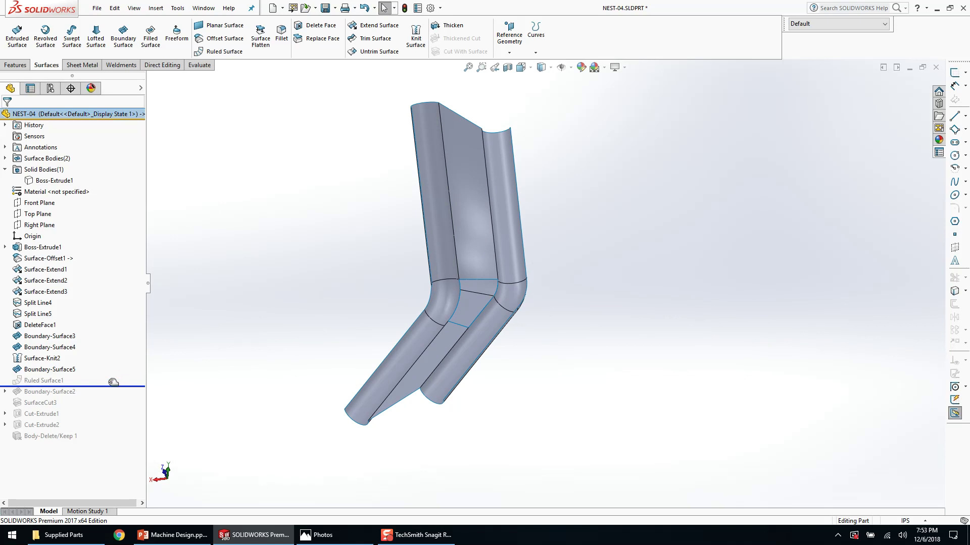
{"action": "left_click", "coordinate": [59, 382]}
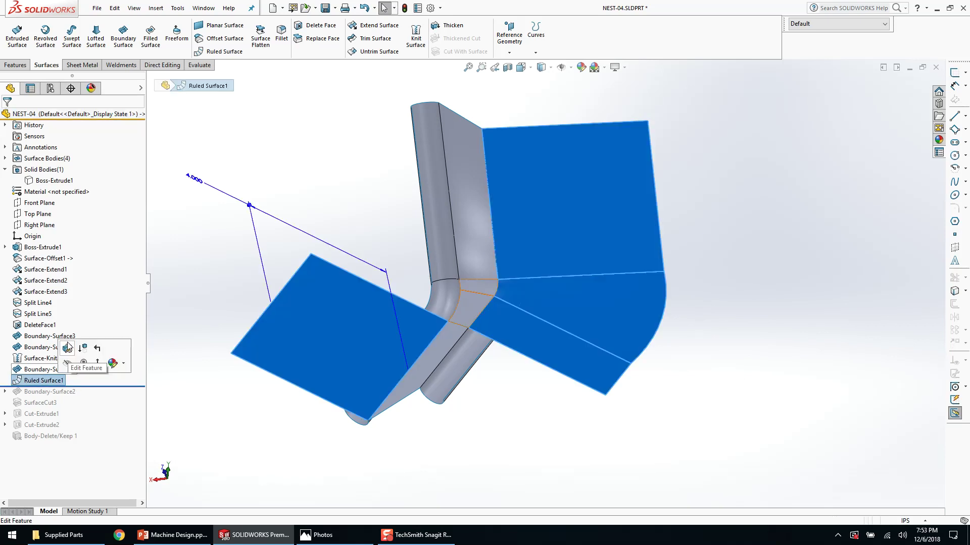
{"action": "left_click", "coordinate": [68, 348]}
{"action": "scroll", "coordinate": [366, 384], "scroll_direction": "down", "scroll_amount": 2}
{"action": "left_click", "coordinate": [441, 347]}
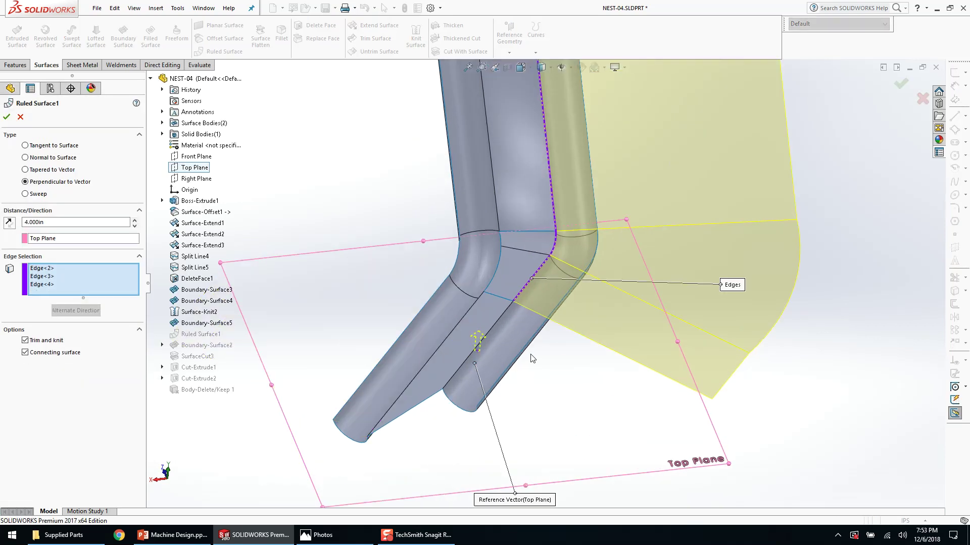
{"action": "right_click", "coordinate": [88, 284]}
{"action": "left_click", "coordinate": [109, 290]}
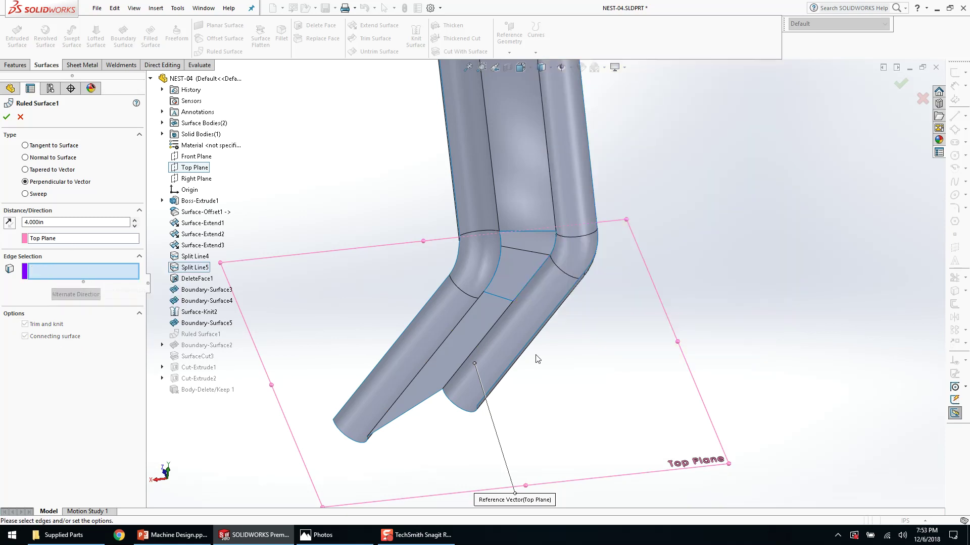
- Rebuild the ruled surface perpendicular to Top Plane at 4.000 in from the channels' outer edges, reversing its direction to extend outward
{"action": "left_click", "coordinate": [532, 347]}
{"action": "middle_click_drag", "start_coordinate": [513, 314], "coordinate": [550, 304]}
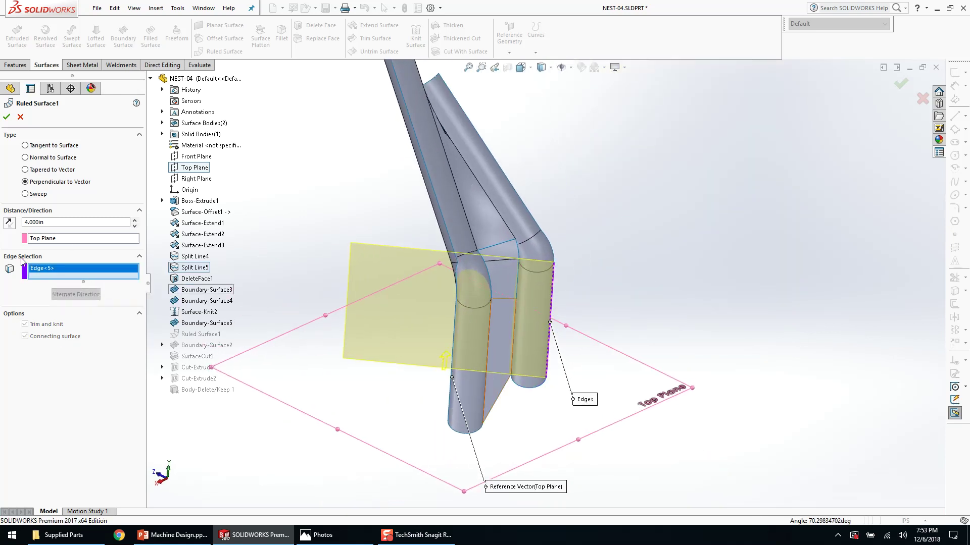
{"action": "left_click", "coordinate": [9, 223]}
{"action": "left_click", "coordinate": [555, 253]}
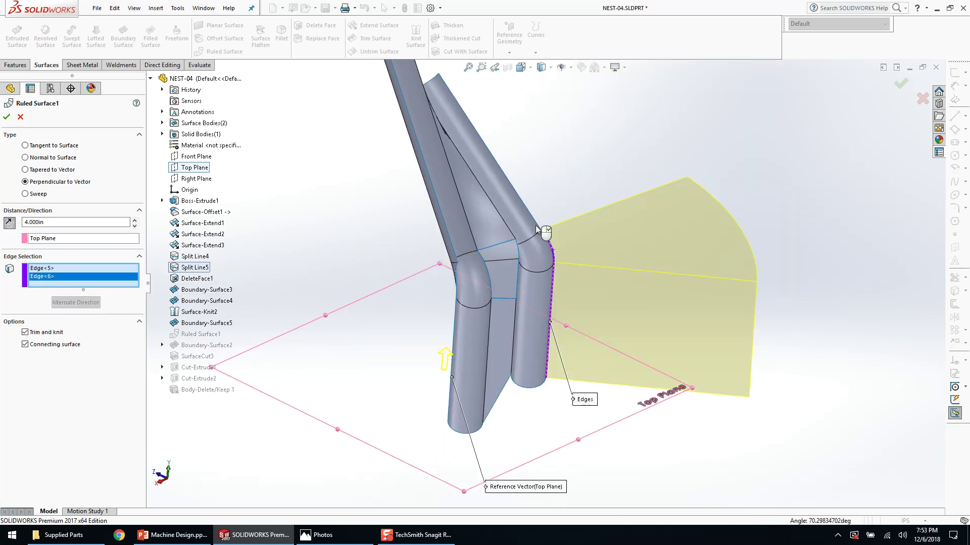
{"action": "left_click", "coordinate": [520, 202]}
{"action": "middle_click_drag", "start_coordinate": [520, 202], "coordinate": [479, 305]}
{"action": "left_click", "coordinate": [481, 304]}
{"action": "key", "text": "Return"}
- Roll the history forward past Boundary-Surface2, edit its 3DSketch1 and delete the broken relation on the line
{"action": "left_click_drag", "start_coordinate": [82, 387], "coordinate": [70, 395]}
{"action": "left_click", "coordinate": [5, 392]}
{"action": "left_click", "coordinate": [43, 403]}
{"action": "left_click", "coordinate": [53, 374]}
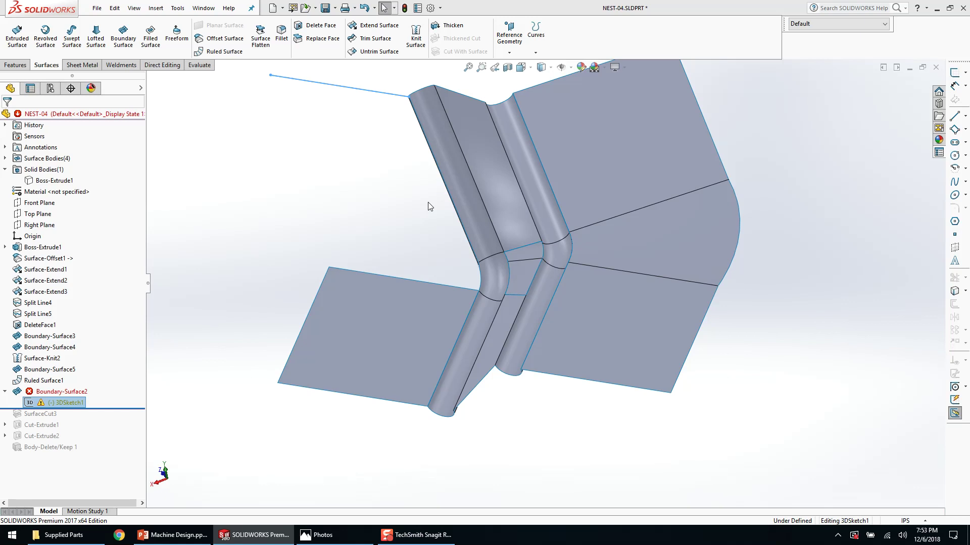
{"action": "key", "text": "Delete"}
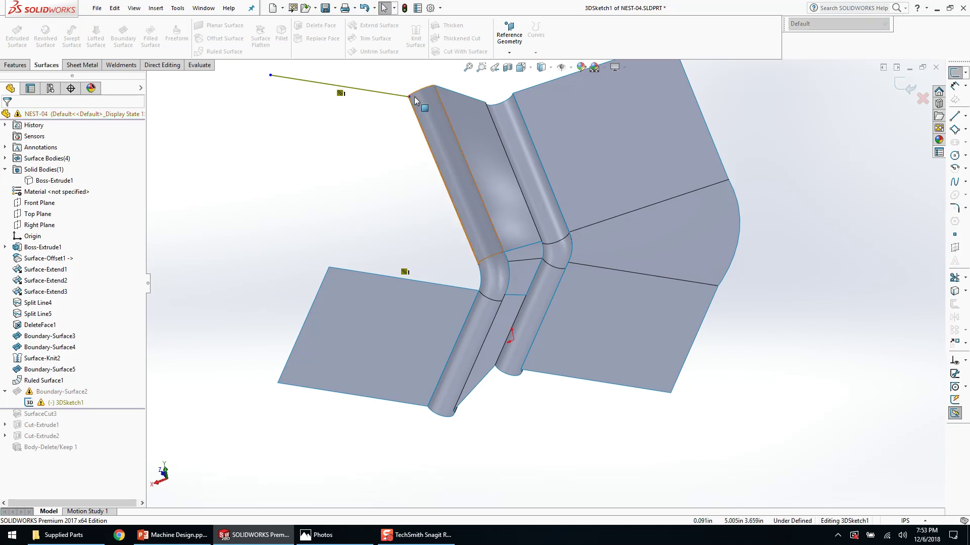
{"action": "left_click", "coordinate": [340, 93]}
{"action": "key", "text": "Delete"}
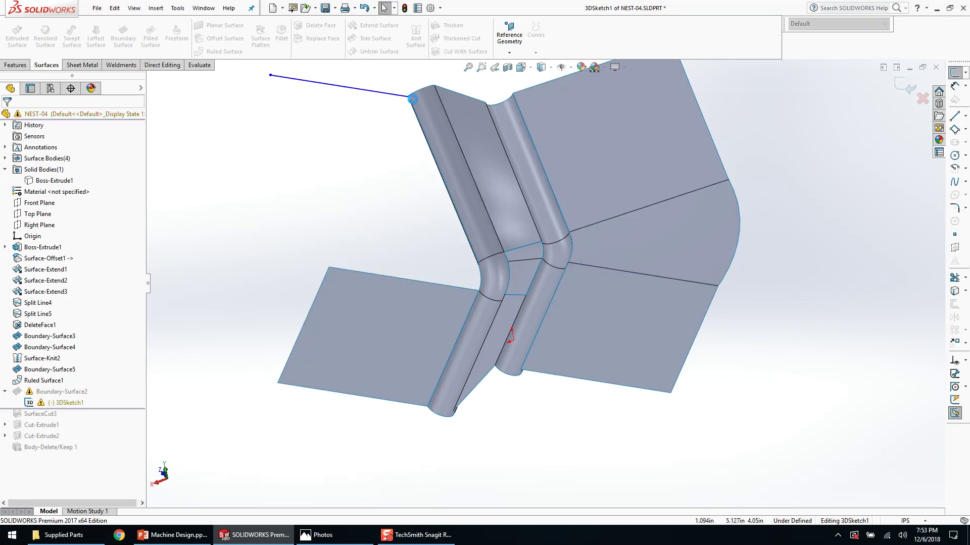
- Make the 3D sketch line parallel to the upper edge of the lower ruled surface and finish the sketch
{"action": "left_click", "coordinate": [406, 95]}
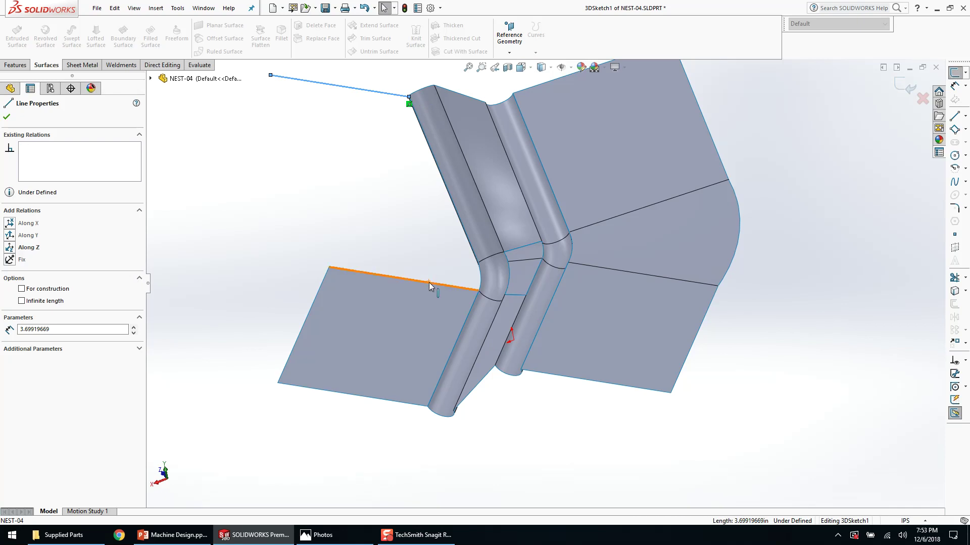
{"action": "left_click", "coordinate": [429, 283], "text": "ctrl"}
{"action": "left_click", "coordinate": [490, 239]}
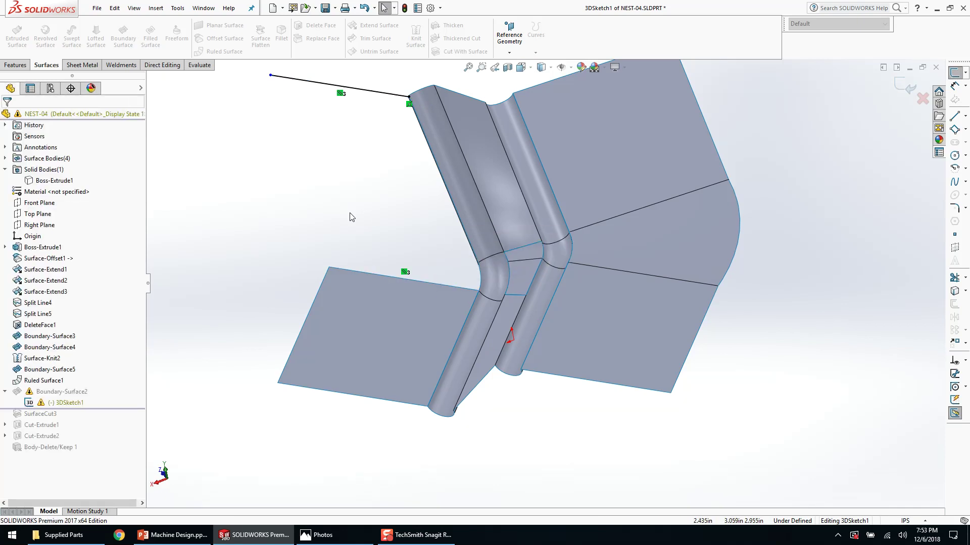
{"action": "left_click", "coordinate": [901, 84]}
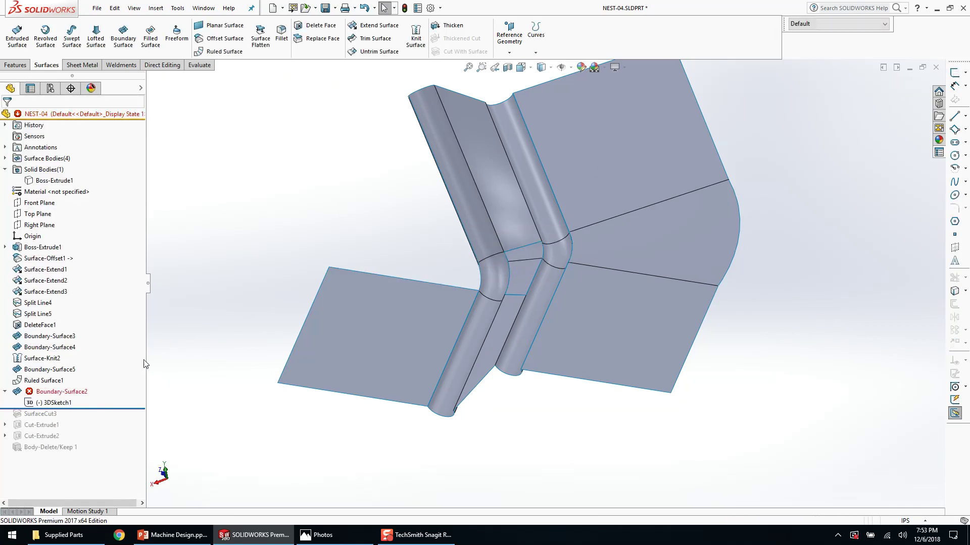
- Edit Boundary-Surface2, replace its Direction 1 curves with 3DSketch1 and clear its Direction 2 selection
{"action": "left_click", "coordinate": [61, 391]}
{"action": "left_click", "coordinate": [76, 360]}
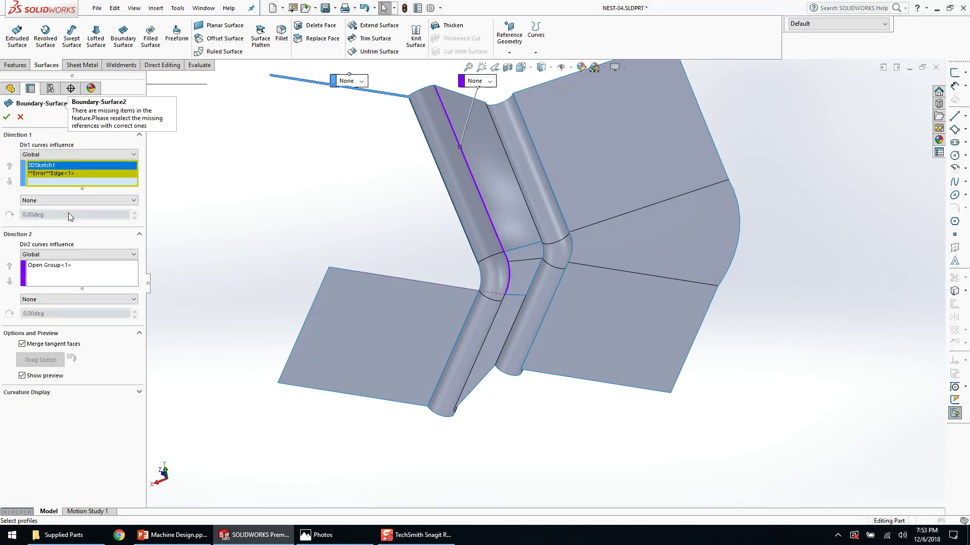
{"action": "right_click", "coordinate": [68, 170]}
{"action": "left_click", "coordinate": [80, 177]}
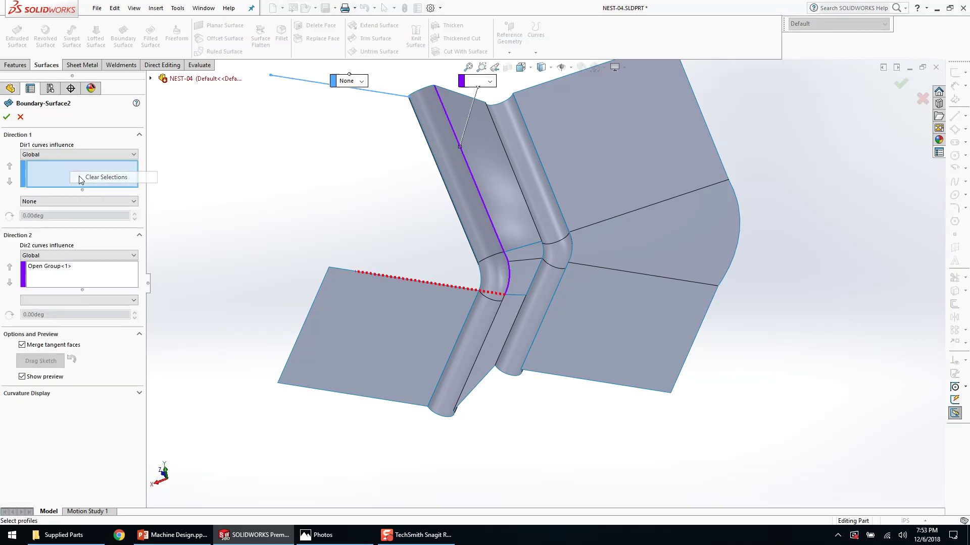
{"action": "left_click", "coordinate": [399, 94]}
{"action": "right_click", "coordinate": [93, 223]}
{"action": "left_click", "coordinate": [94, 230]}
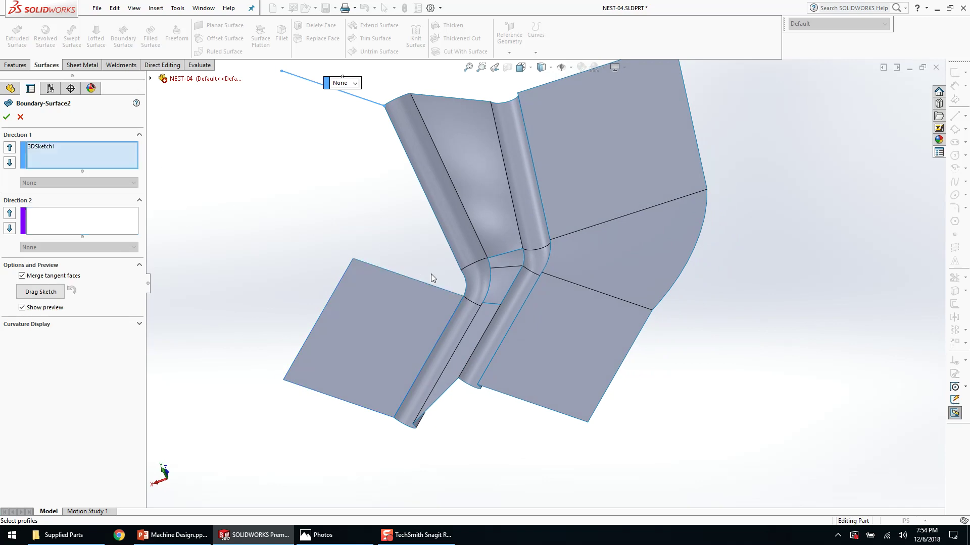
- Add the ruled surface's upper edge to Direction 1 and the channel and bend edges as an open group in Direction 2, then save
{"action": "left_click", "coordinate": [443, 289]}
{"action": "left_click", "coordinate": [86, 246]}
{"action": "right_click", "coordinate": [282, 198]}
{"action": "left_click", "coordinate": [300, 204]}
{"action": "left_click", "coordinate": [407, 157]}
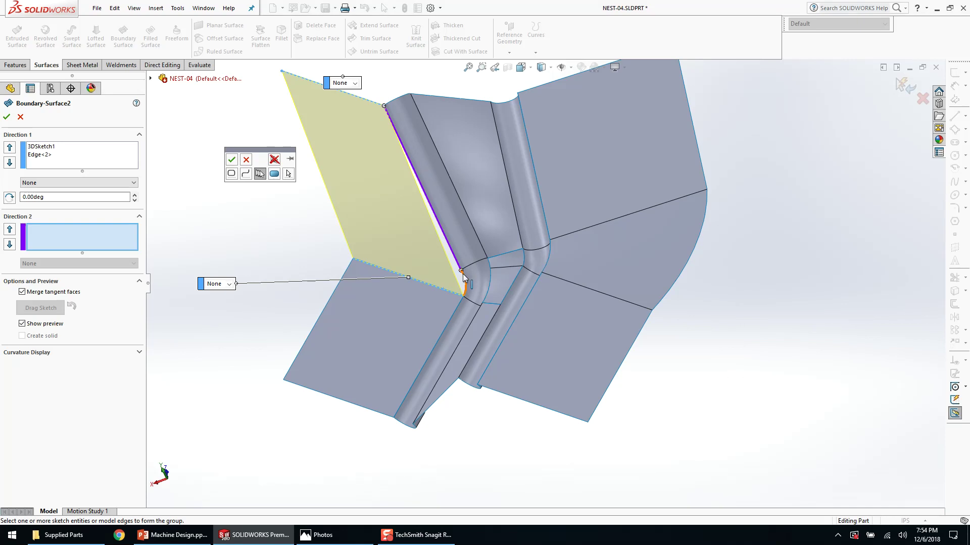
{"action": "left_click", "coordinate": [465, 278]}
{"action": "right_click", "coordinate": [465, 278]}
{"action": "left_click", "coordinate": [10, 117]}
{"action": "key", "text": "ctrl+s"}
- Knit all the channel, boundary and ruled surfaces into one surface body, replacing the individual picks with a selection of everything
{"action": "left_click", "coordinate": [417, 52]}
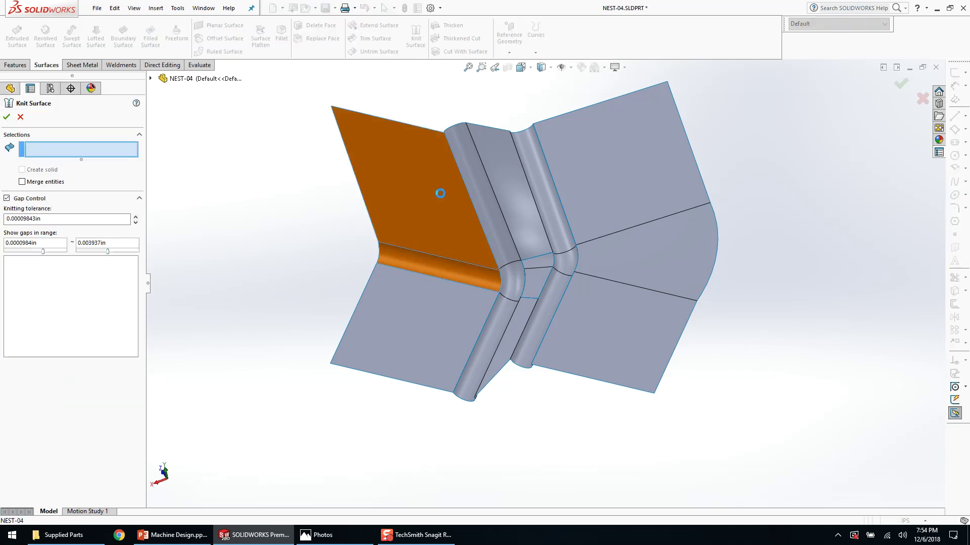
{"action": "left_click", "coordinate": [440, 190]}
{"action": "left_click", "coordinate": [423, 318]}
{"action": "left_click", "coordinate": [510, 262]}
{"action": "left_click", "coordinate": [541, 284]}
{"action": "left_click", "coordinate": [612, 247]}
{"action": "right_click", "coordinate": [779, 218]}
{"action": "left_click", "coordinate": [801, 265]}
{"action": "right_click", "coordinate": [99, 163]}
{"action": "left_click", "coordinate": [115, 171]}
{"action": "scroll", "coordinate": [718, 400], "scroll_direction": "up", "scroll_amount": 4}
{"action": "left_click_drag", "start_coordinate": [719, 400], "coordinate": [326, 138]}
{"action": "right_click", "coordinate": [327, 139]}
{"action": "left_click", "coordinate": [365, 185]}
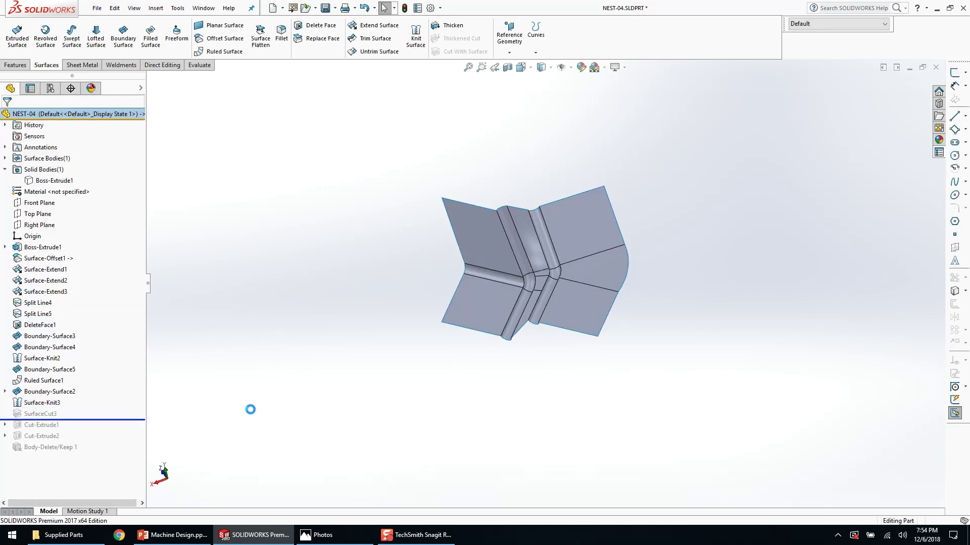
- Show the solid block body and examine how SurfaceCut3 cuts it along the knitted surface
{"action": "right_click", "coordinate": [50, 181]}
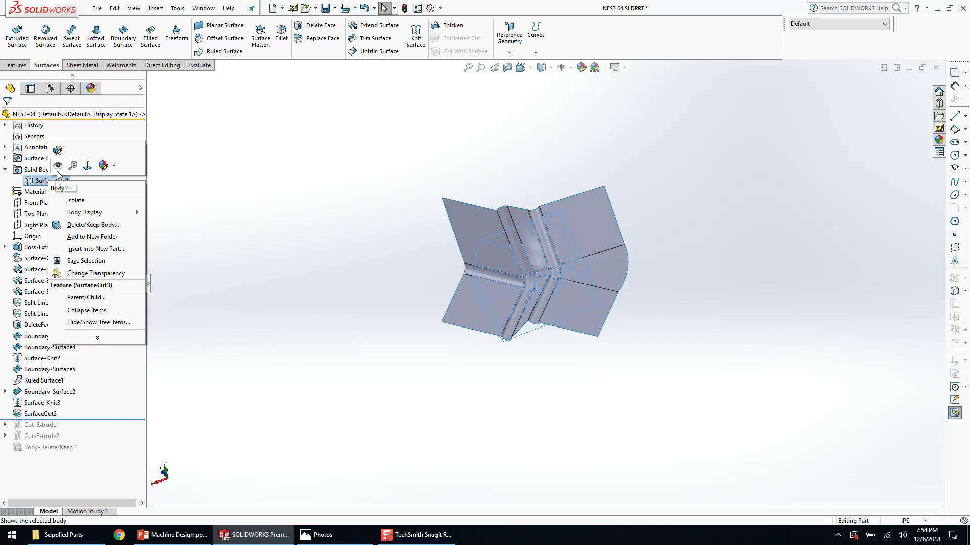
{"action": "left_click", "coordinate": [56, 165]}
{"action": "left_click", "coordinate": [53, 415]}
{"action": "left_click", "coordinate": [264, 398]}
{"action": "scroll", "coordinate": [514, 287], "scroll_direction": "down", "scroll_amount": 5}
{"action": "middle_click_drag", "start_coordinate": [538, 284], "coordinate": [808, 180]}
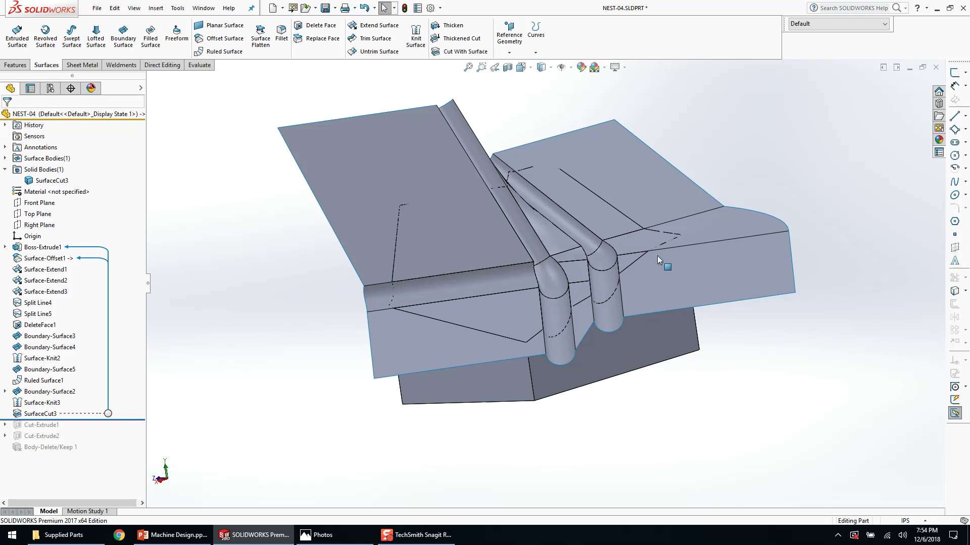
{"action": "left_click", "coordinate": [42, 415]}
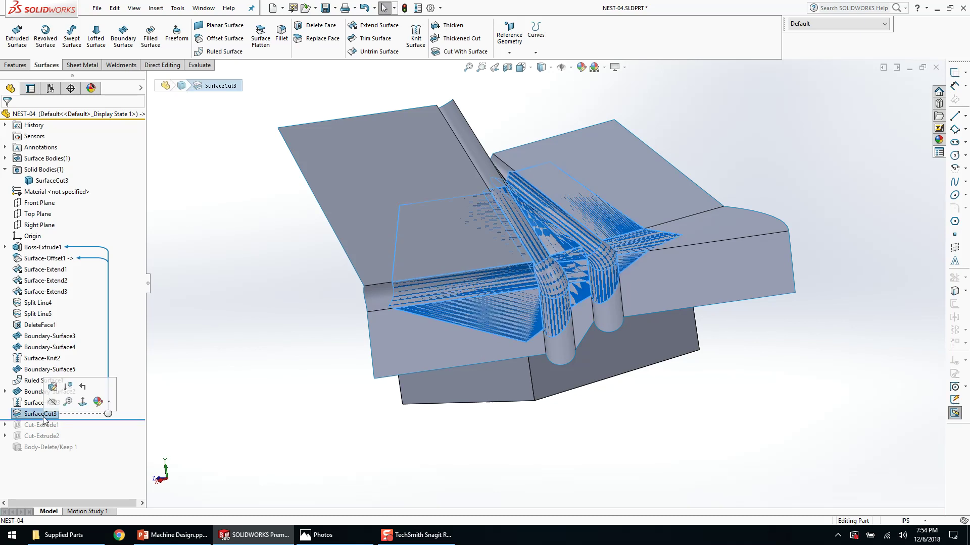
{"action": "left_click", "coordinate": [163, 414]}
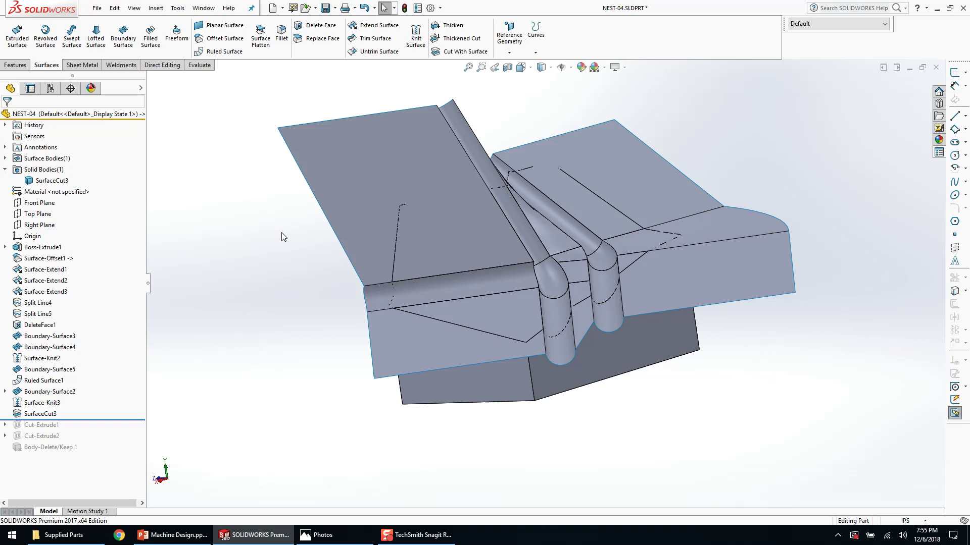
- Roll the history to the end and repair Body-Delete/Keep 1 by selecting the knitted surface body for deletion
{"action": "right_click", "coordinate": [111, 245]}
{"action": "left_click", "coordinate": [132, 262]}
{"action": "left_click", "coordinate": [4, 170]}
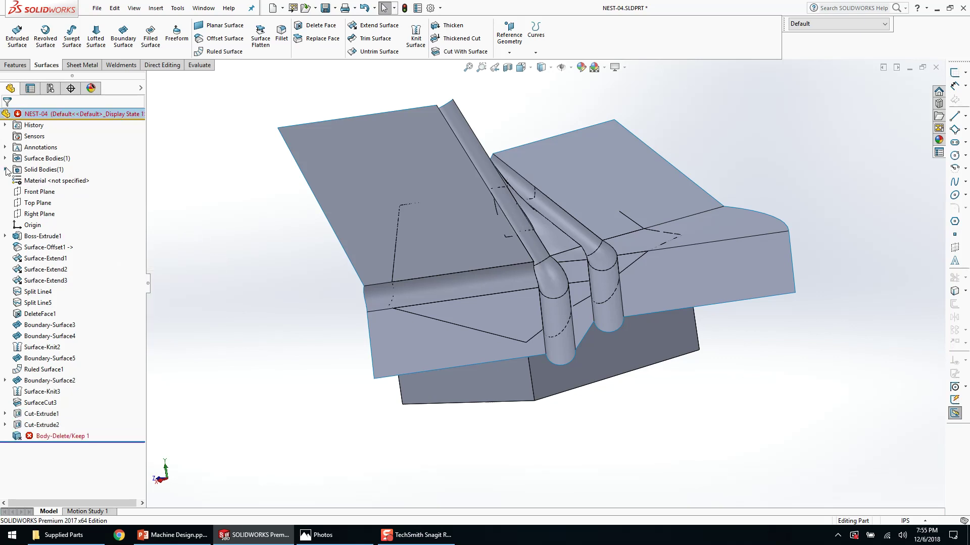
{"action": "left_click", "coordinate": [61, 436]}
{"action": "left_click", "coordinate": [93, 401]}
{"action": "left_click", "coordinate": [356, 208]}
{"action": "right_click", "coordinate": [356, 208]}
- Examine how the tubes sit in the NEST-04 channels within the customer CAD fixture assembly
{"action": "scroll", "coordinate": [547, 218], "scroll_direction": "down", "scroll_amount": 5}
{"action": "middle_click_drag", "start_coordinate": [547, 221], "coordinate": [509, 314]}
{"action": "scroll", "coordinate": [545, 275], "scroll_direction": "up", "scroll_amount": 5}
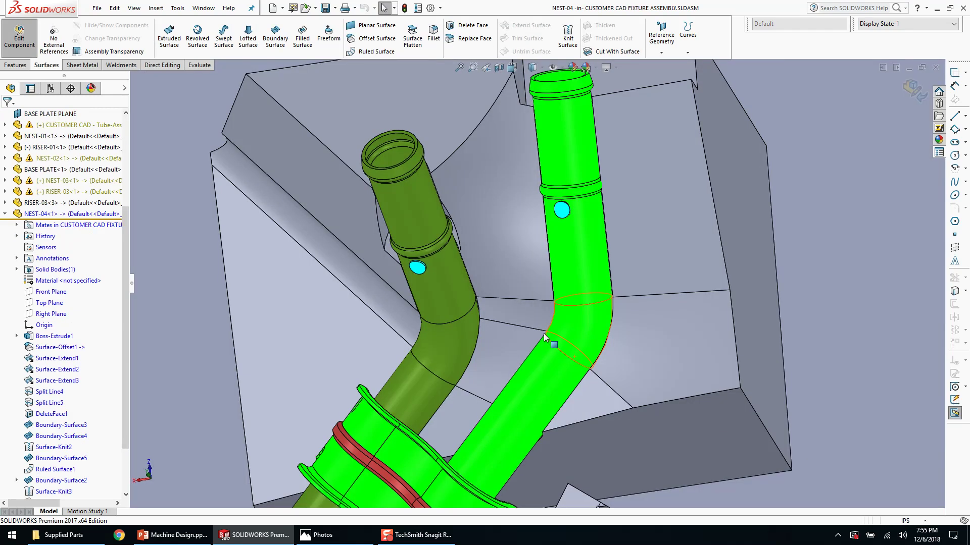
{"action": "scroll", "coordinate": [512, 322], "scroll_direction": "down", "scroll_amount": 4}
{"action": "middle_click_drag", "start_coordinate": [512, 323], "coordinate": [527, 309]}
{"action": "scroll", "coordinate": [515, 348], "scroll_direction": "up", "scroll_amount": 4}
{"action": "mouse_move", "coordinate": [519, 347]}
{"action": "middle_mouse_down"}
{"action": "mouse_move", "coordinate": [525, 279]}
{"action": "mouse_move", "coordinate": [504, 345]}
{"action": "middle_mouse_up"}
{"action": "scroll", "coordinate": [526, 278], "scroll_direction": "up", "scroll_amount": 4}
{"action": "scroll", "coordinate": [548, 296], "scroll_direction": "down", "scroll_amount": 4}
{"action": "mouse_move", "coordinate": [549, 298]}
{"action": "middle_mouse_down"}
{"action": "mouse_move", "coordinate": [554, 290]}
{"action": "mouse_move", "coordinate": [547, 300]}
{"action": "middle_mouse_up"}
- Open NEST-04 from the assembly in its own part window
{"action": "right_click", "coordinate": [447, 251]}
{"action": "left_click", "coordinate": [457, 123]}
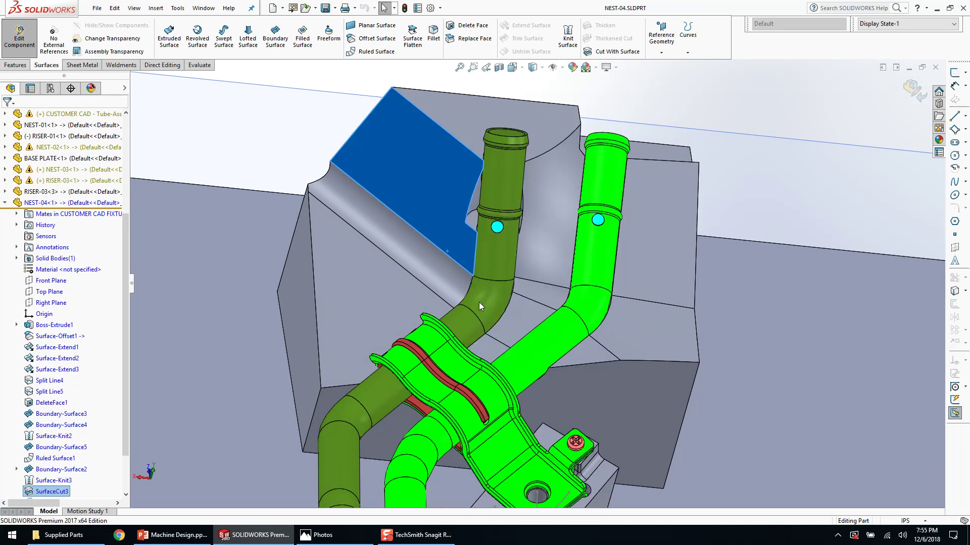
{"action": "scroll", "coordinate": [558, 374], "scroll_direction": "down", "scroll_amount": 5}
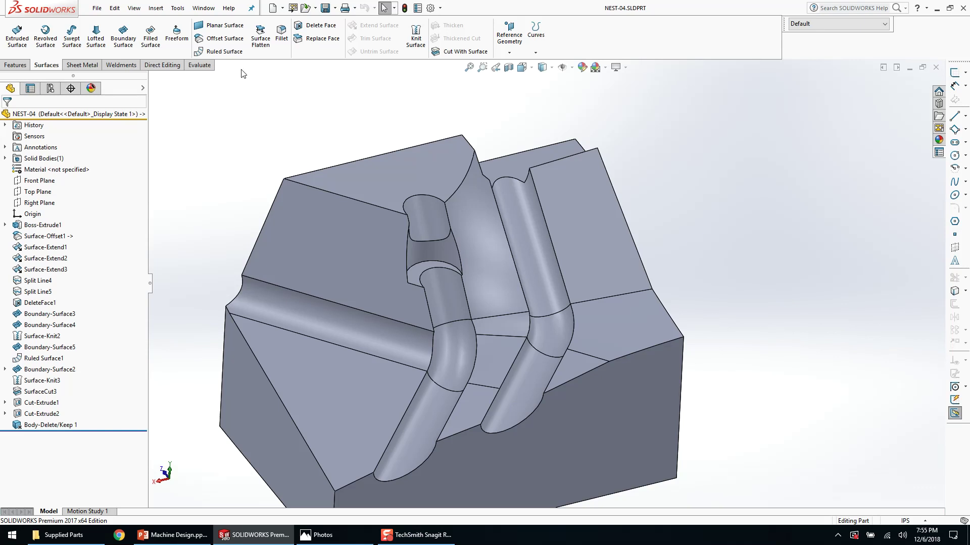
- Set the part's display to Tangent Edges Removed and inspect the tube channels
{"action": "left_click", "coordinate": [155, 8]}
{"action": "mouse_move", "coordinate": [140, 8]}
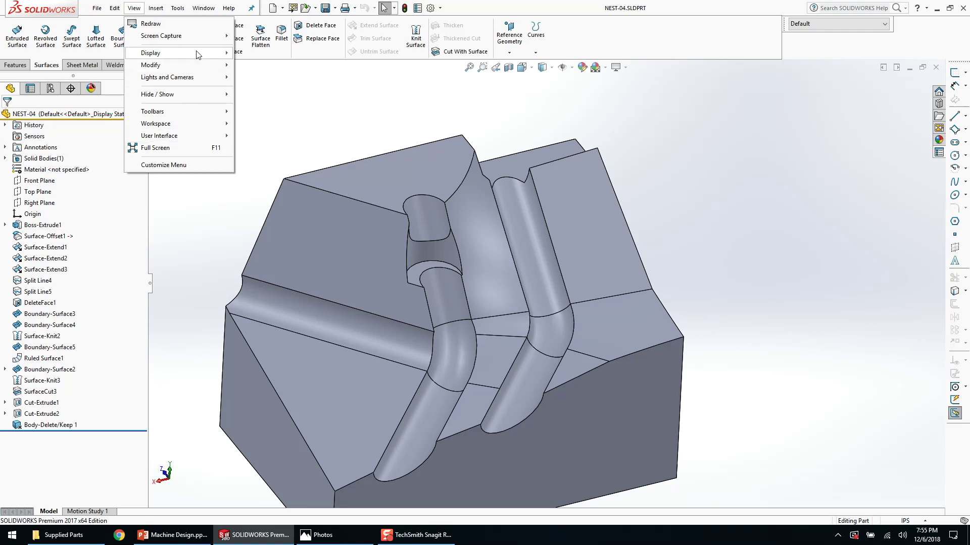
{"action": "mouse_move", "coordinate": [197, 54]}
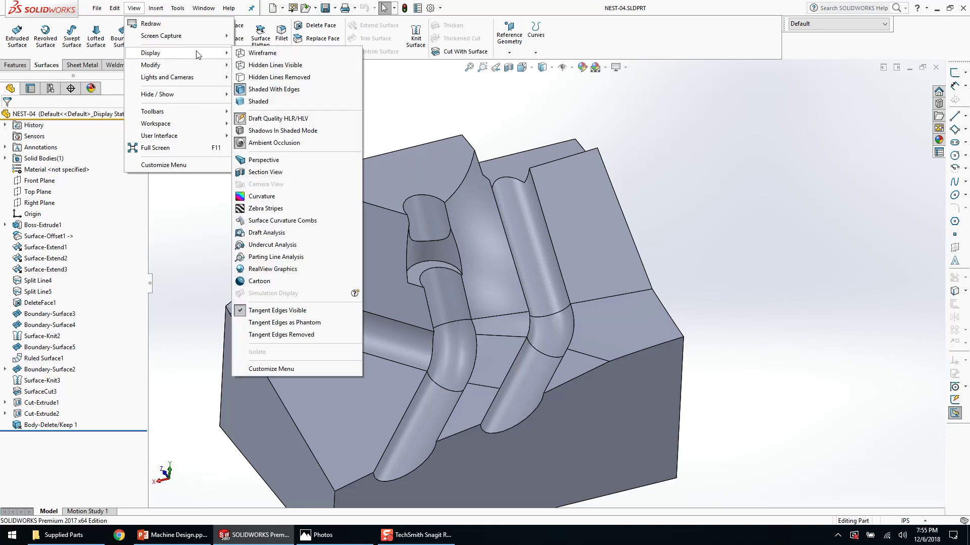
{"action": "left_click", "coordinate": [311, 326]}
{"action": "left_click", "coordinate": [164, 8]}
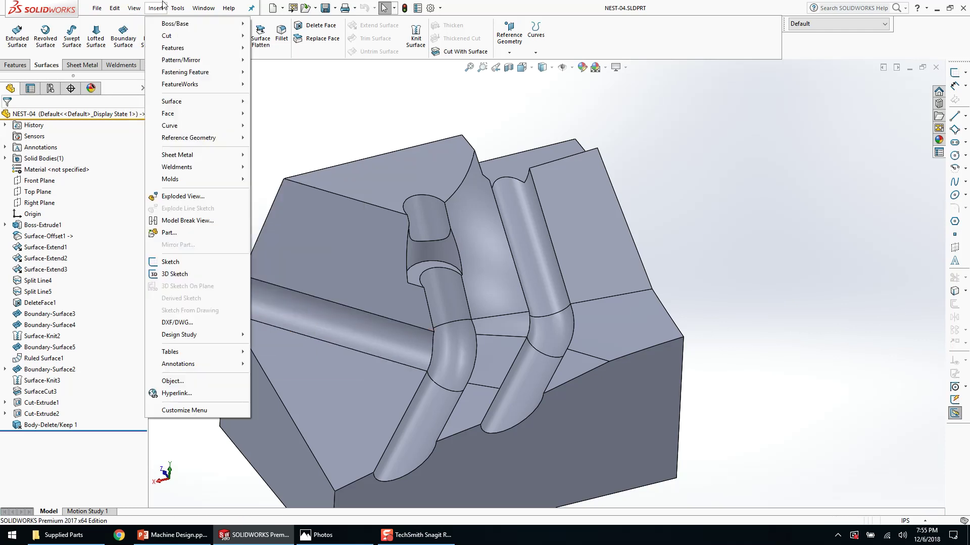
{"action": "mouse_move", "coordinate": [134, 8]}
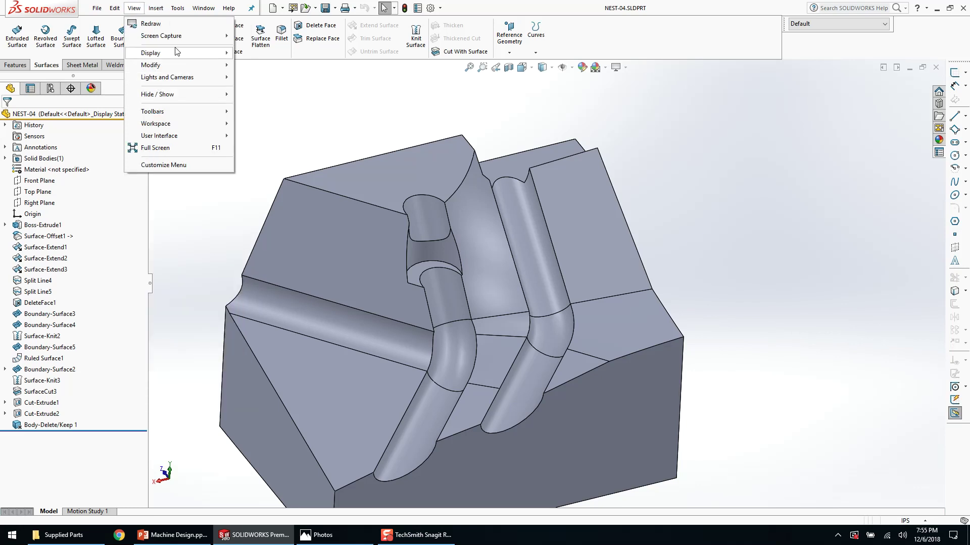
{"action": "mouse_move", "coordinate": [151, 53]}
{"action": "left_click", "coordinate": [313, 335]}
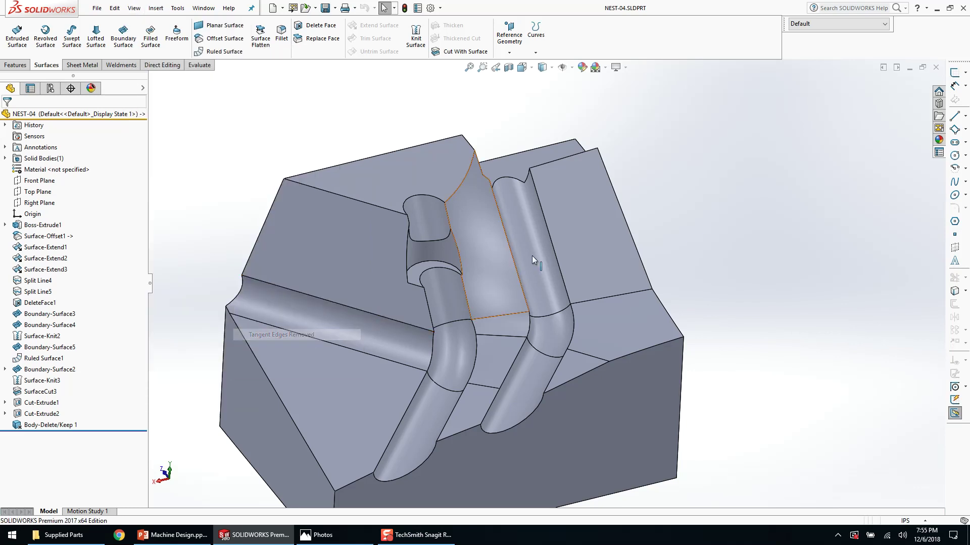
{"action": "middle_click_drag", "start_coordinate": [722, 231], "coordinate": [671, 295]}
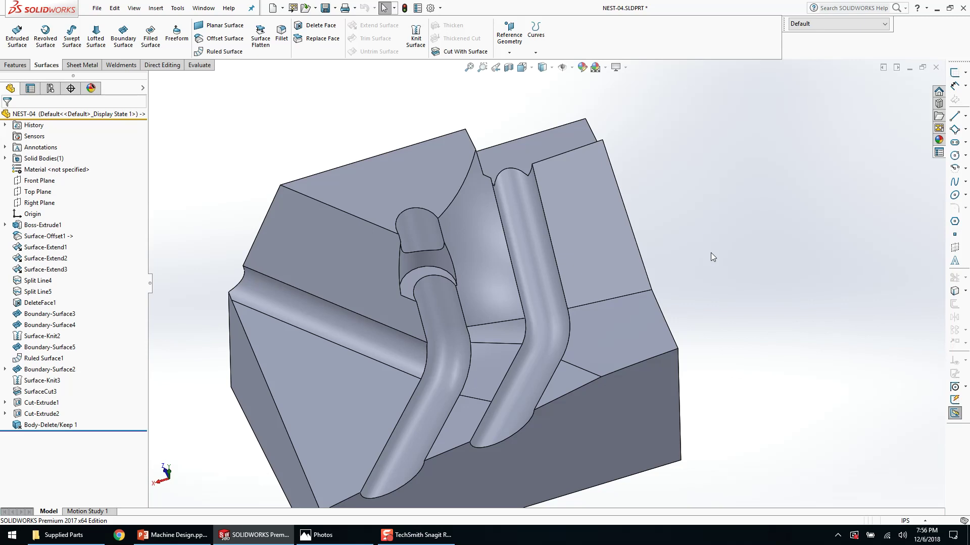
{"action": "left_click", "coordinate": [134, 8]}
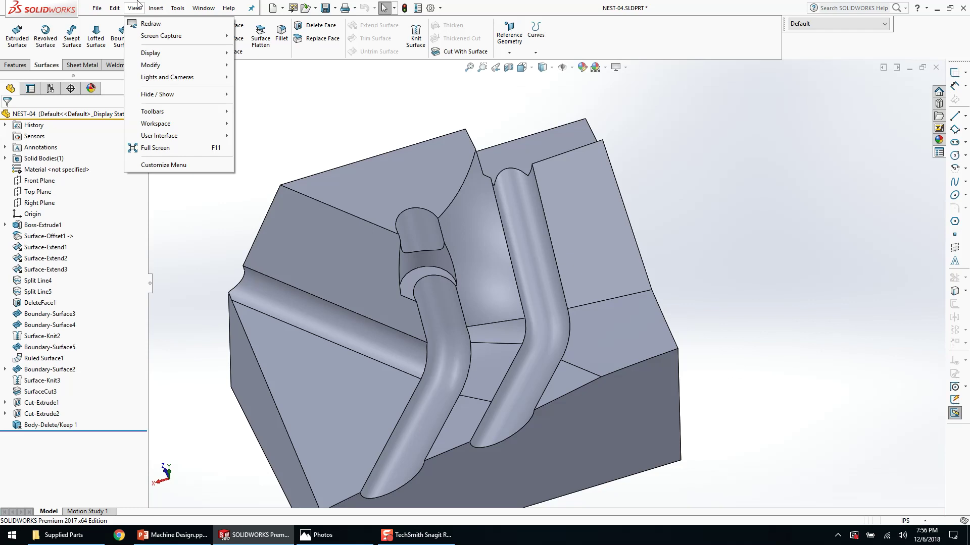
{"action": "mouse_move", "coordinate": [169, 56]}
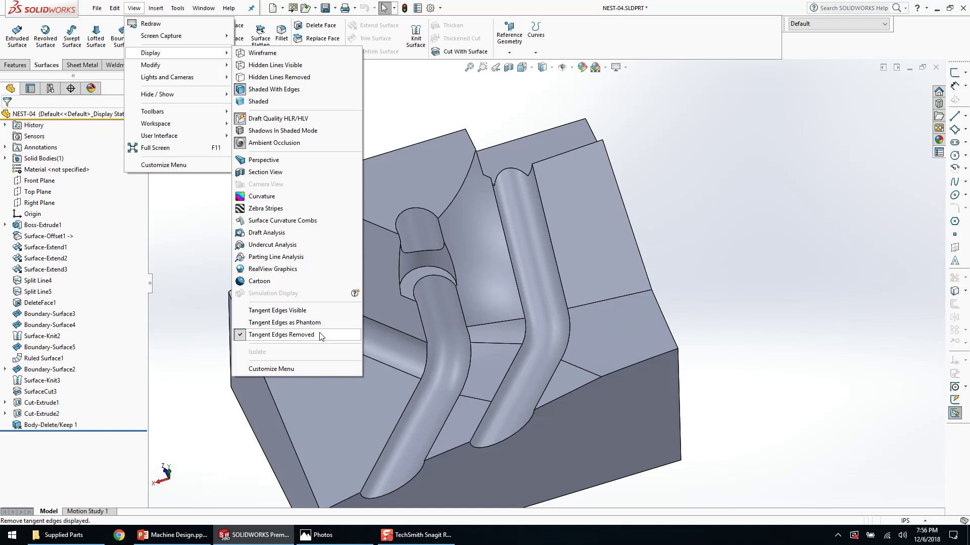
{"action": "left_click", "coordinate": [798, 295]}
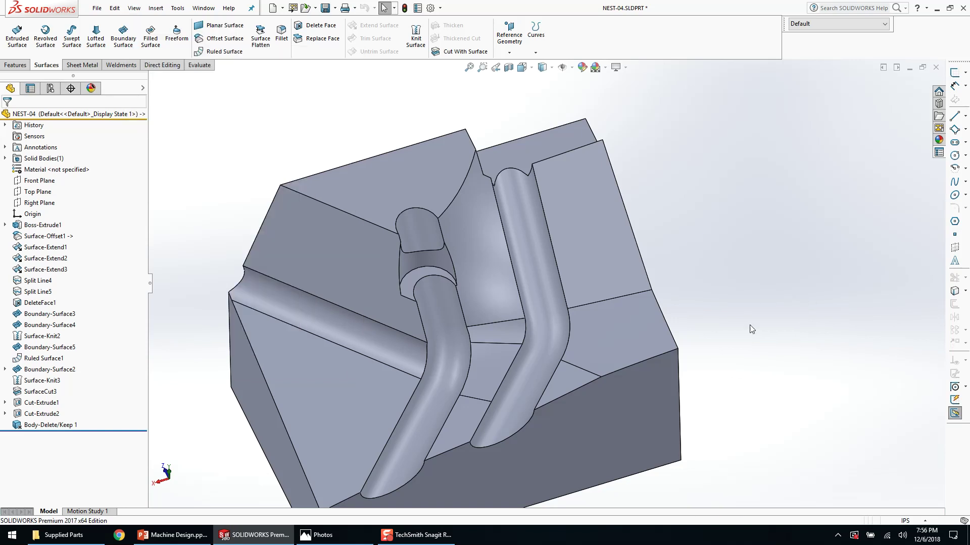
- Start a 0.125 in fillet on NEST-04, selecting both edges of the side web groove and the three web edges between the tube channels
{"action": "left_click", "coordinate": [680, 394]}
{"action": "middle_click_drag", "start_coordinate": [687, 401], "coordinate": [699, 454]}
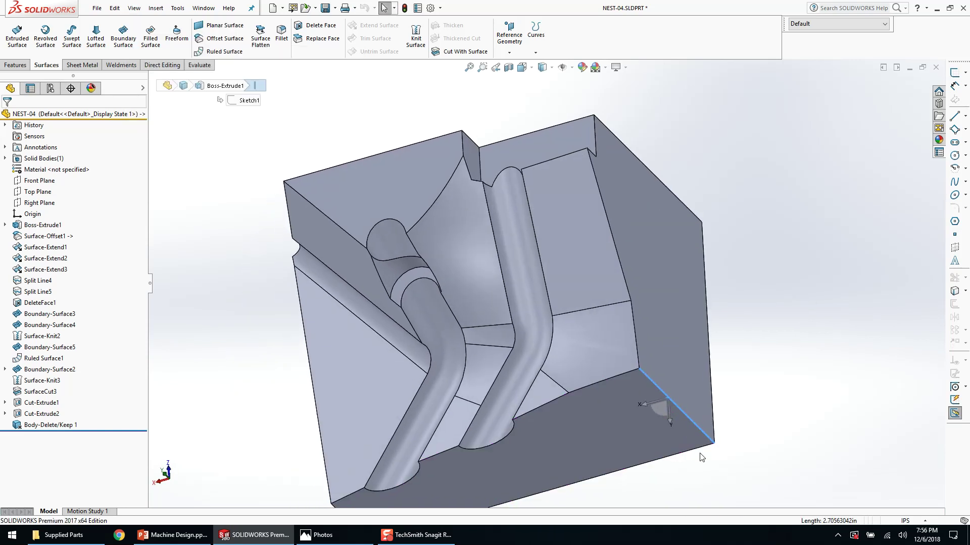
{"action": "left_click", "coordinate": [776, 443]}
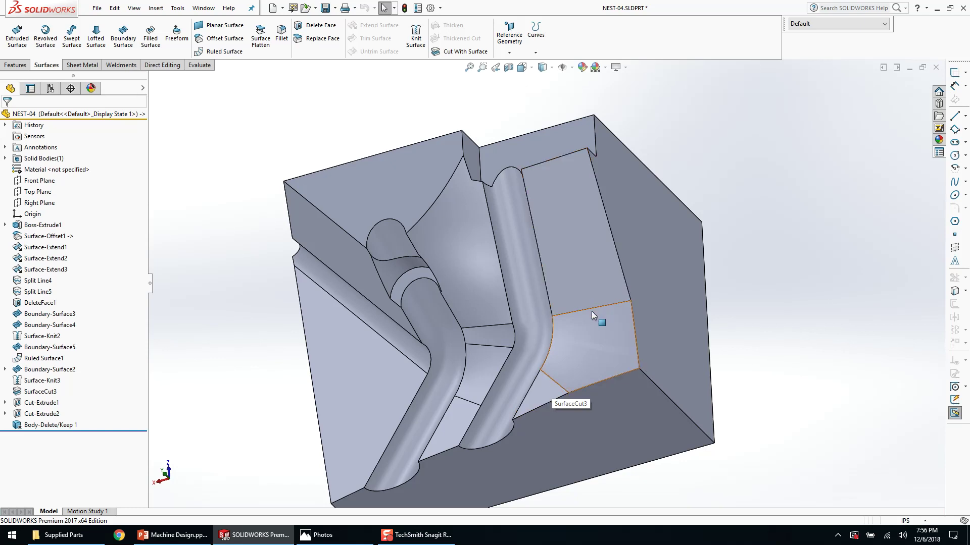
{"action": "middle_click_drag", "start_coordinate": [744, 313], "coordinate": [770, 288]}
{"action": "key", "text": "f"}
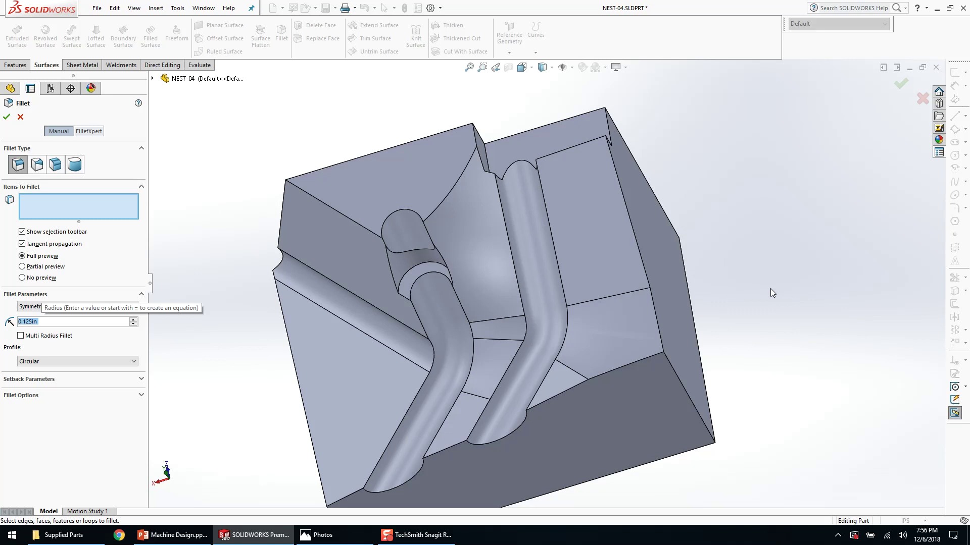
{"action": "middle_click_drag", "start_coordinate": [356, 359], "coordinate": [348, 297]}
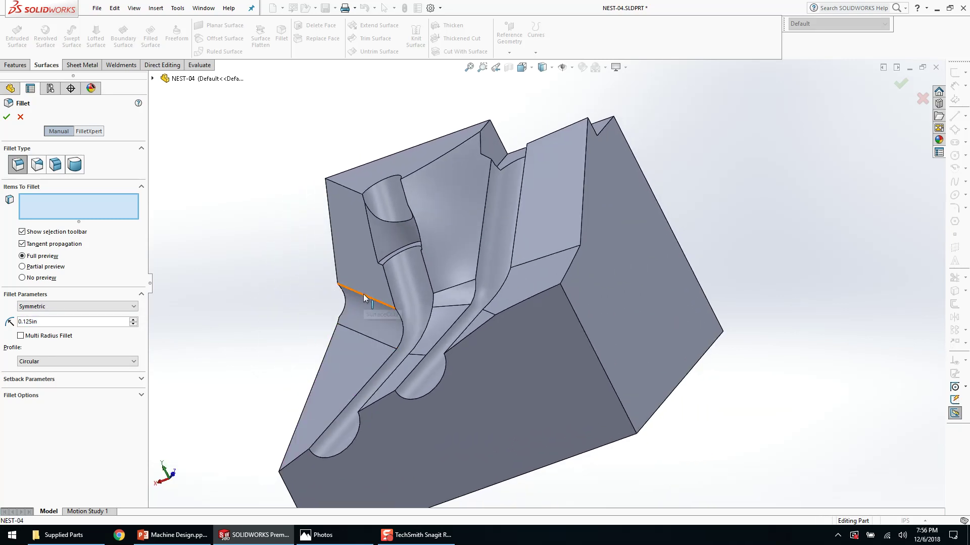
{"action": "left_click", "coordinate": [365, 297]}
{"action": "left_click", "coordinate": [368, 338]}
{"action": "middle_click_drag", "start_coordinate": [368, 339], "coordinate": [406, 388]}
{"action": "left_click", "coordinate": [438, 375]}
{"action": "left_click", "coordinate": [469, 323]}
{"action": "left_click", "coordinate": [476, 305]}
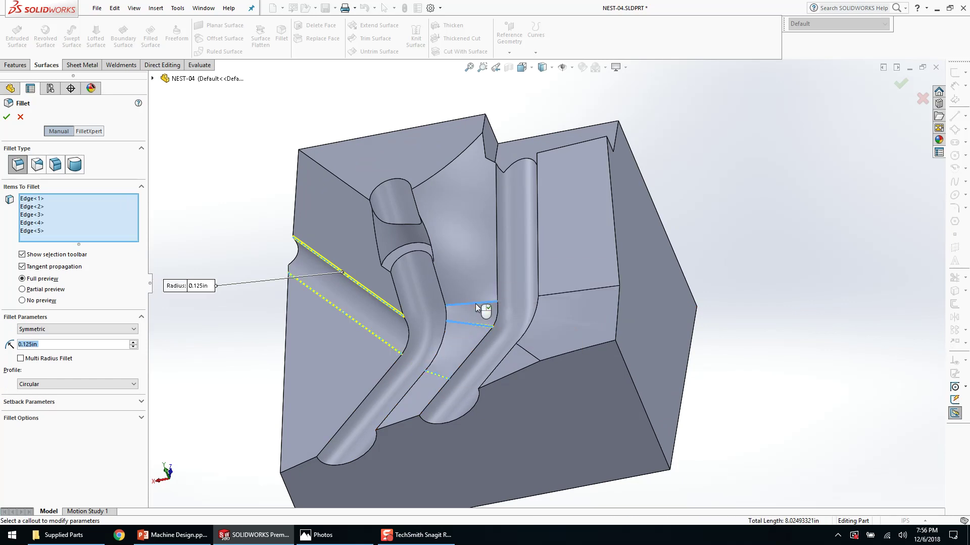
- Add the two web edges outside the second tube channel to the selection and complete the 0.125 in fillet
{"action": "scroll", "coordinate": [444, 409], "scroll_direction": "down", "scroll_amount": 5}
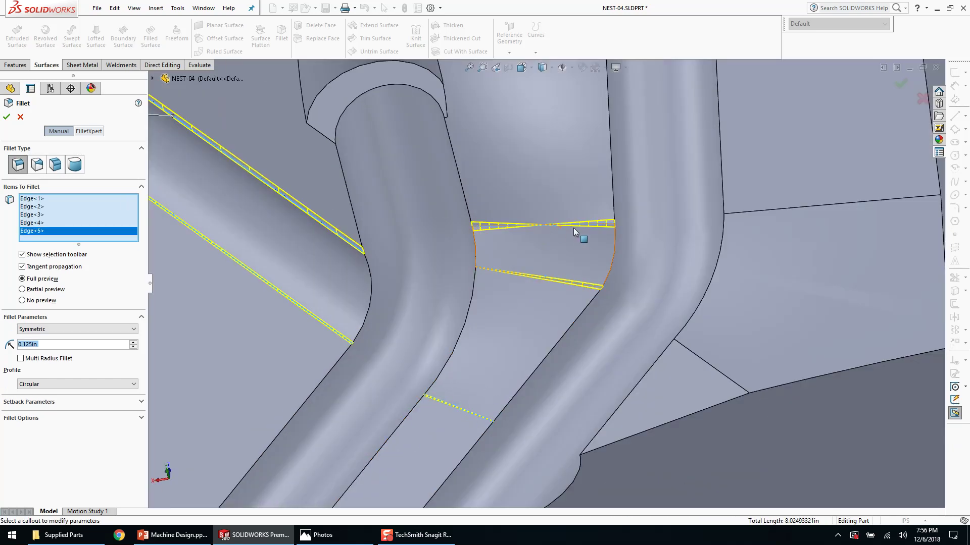
{"action": "scroll", "coordinate": [641, 234], "scroll_direction": "up", "scroll_amount": 8}
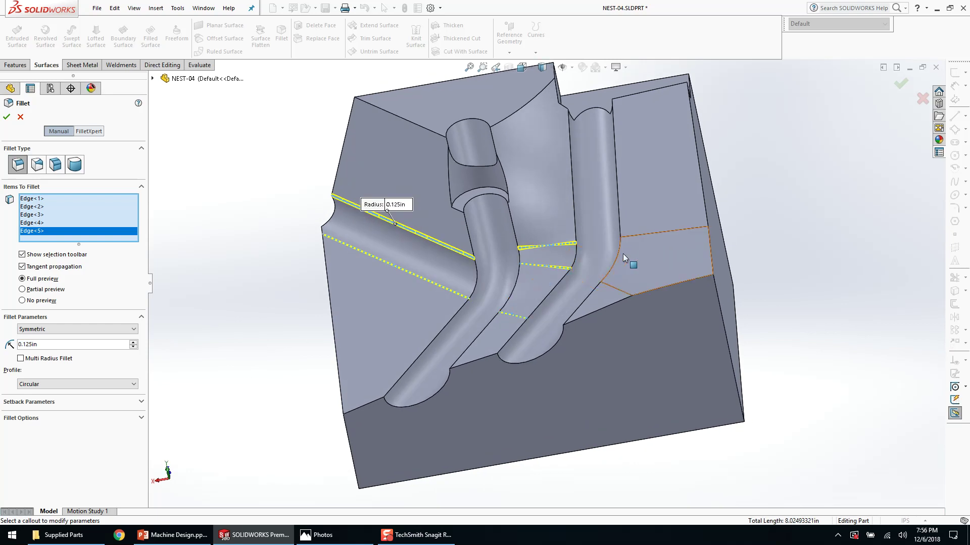
{"action": "left_click", "coordinate": [650, 234]}
{"action": "left_click", "coordinate": [617, 291]}
{"action": "key", "text": "Return"}
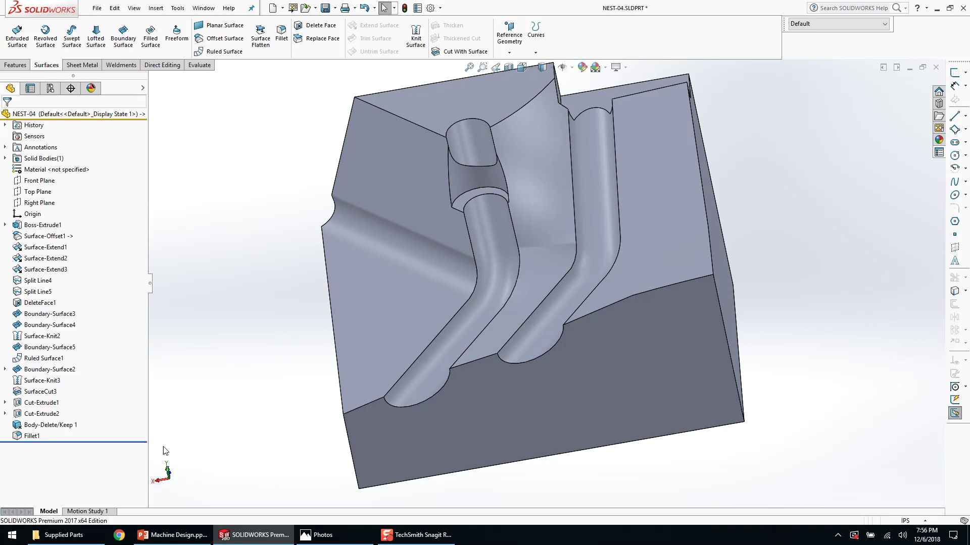
- Edit the web-edge fillet and set its radius to 0.25 in
{"action": "scroll", "coordinate": [454, 217], "scroll_direction": "down", "scroll_amount": 3}
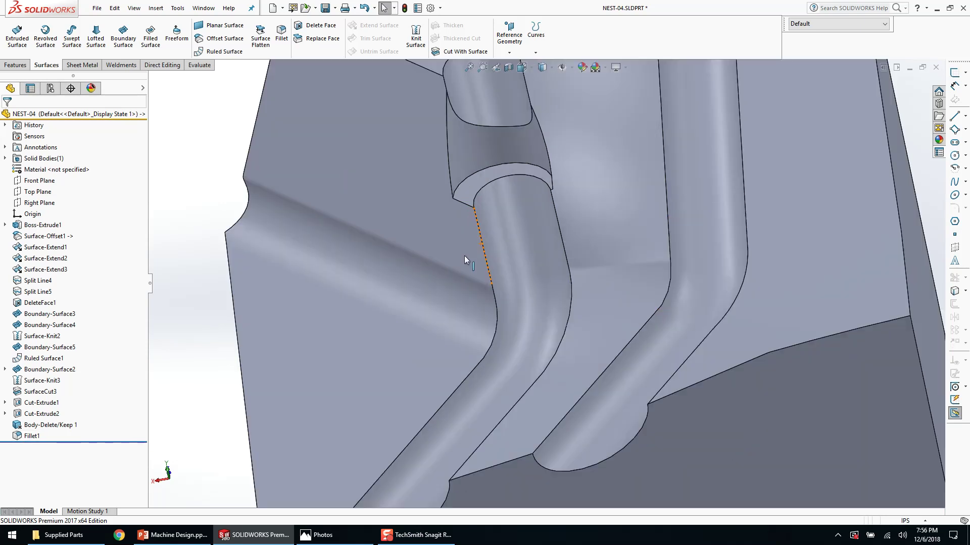
{"action": "left_click", "coordinate": [324, 212]}
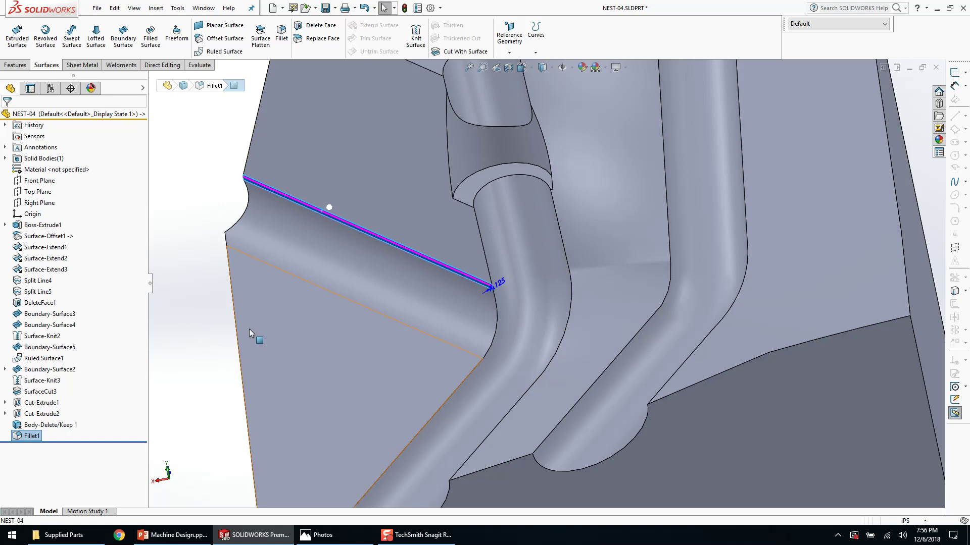
{"action": "right_click", "coordinate": [34, 437]}
{"action": "left_click", "coordinate": [42, 283]}
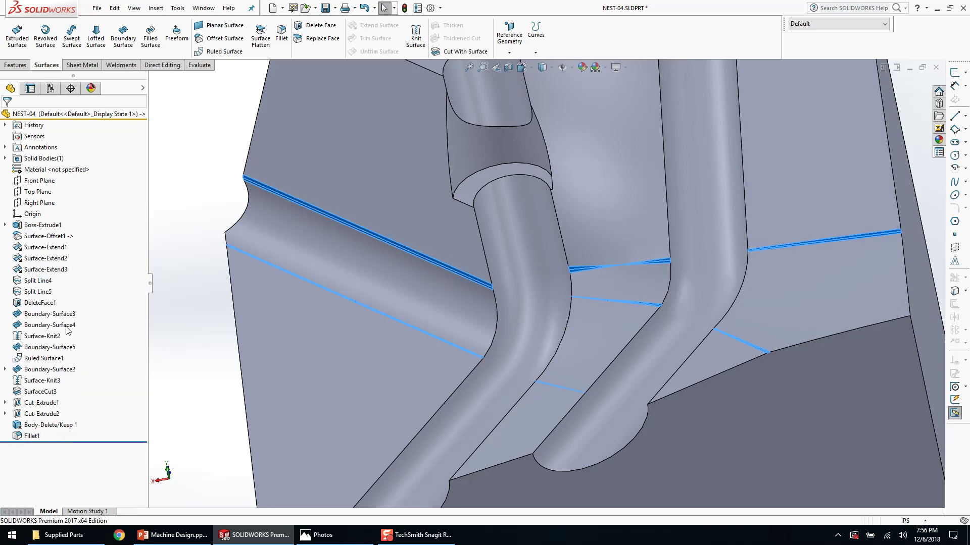
{"action": "type", "text": "0.5"}
{"action": "key", "text": "Return"}
{"action": "type", "text": "0.25"}
{"action": "key", "text": "Return"}
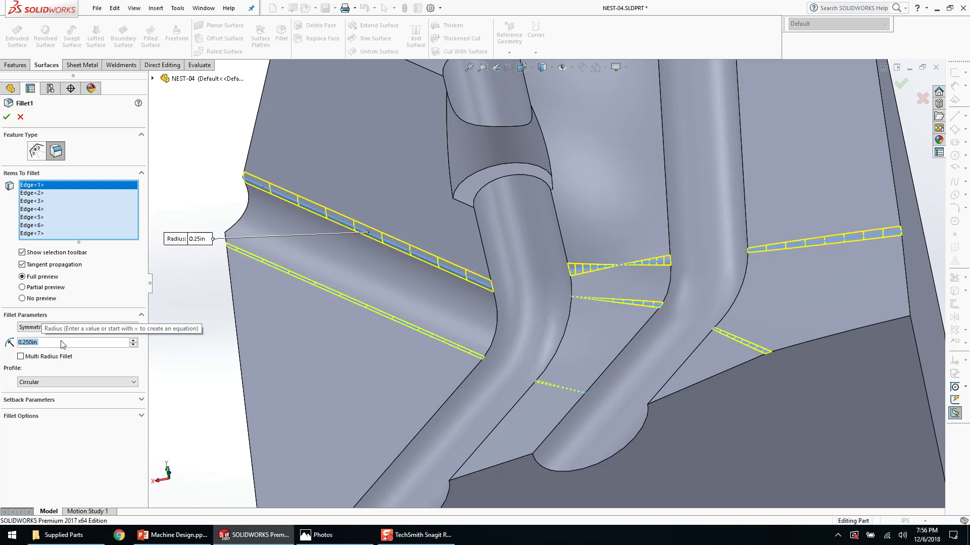
{"action": "middle_click_drag", "start_coordinate": [363, 342], "coordinate": [312, 291]}
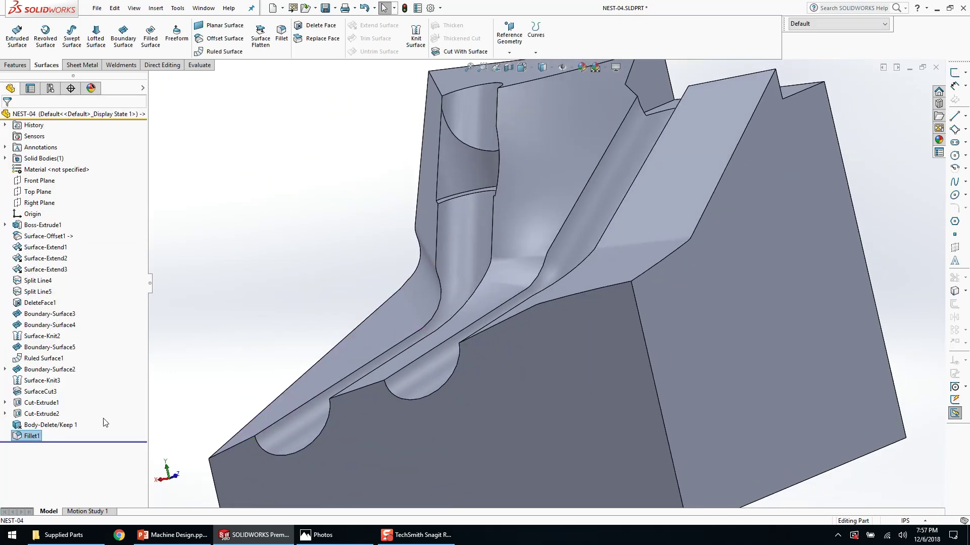
- Roll back before the web-edge fillet and add a 1 in fillet to the upper edge of the side web groove
{"action": "right_click", "coordinate": [34, 434]}
{"action": "left_click", "coordinate": [75, 279]}
{"action": "middle_click_drag", "start_coordinate": [262, 255], "coordinate": [393, 273]}
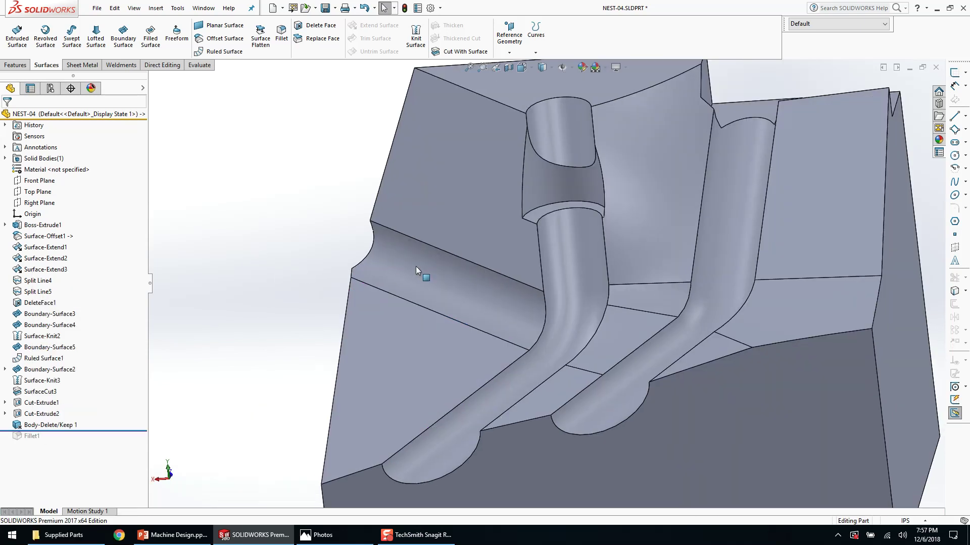
{"action": "left_click", "coordinate": [437, 250]}
{"action": "type", "text": "1.000in"}
{"action": "key", "text": "Return"}
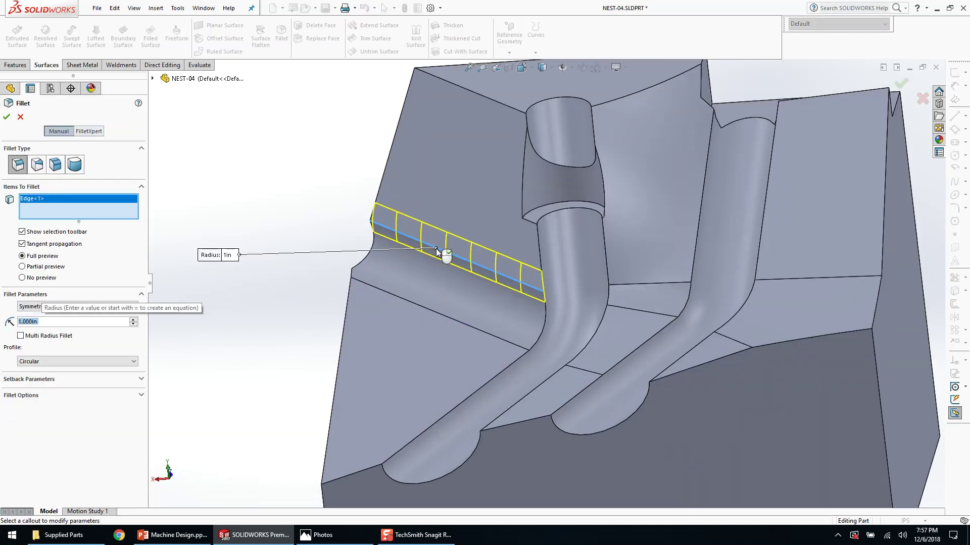
{"action": "middle_click_drag", "start_coordinate": [459, 311], "coordinate": [356, 253]}
- Roll the history to the end and repair Fillet1 by dropping its missing edge while keeping the other six edges
{"action": "right_click", "coordinate": [116, 425]}
{"action": "left_click", "coordinate": [131, 443]}
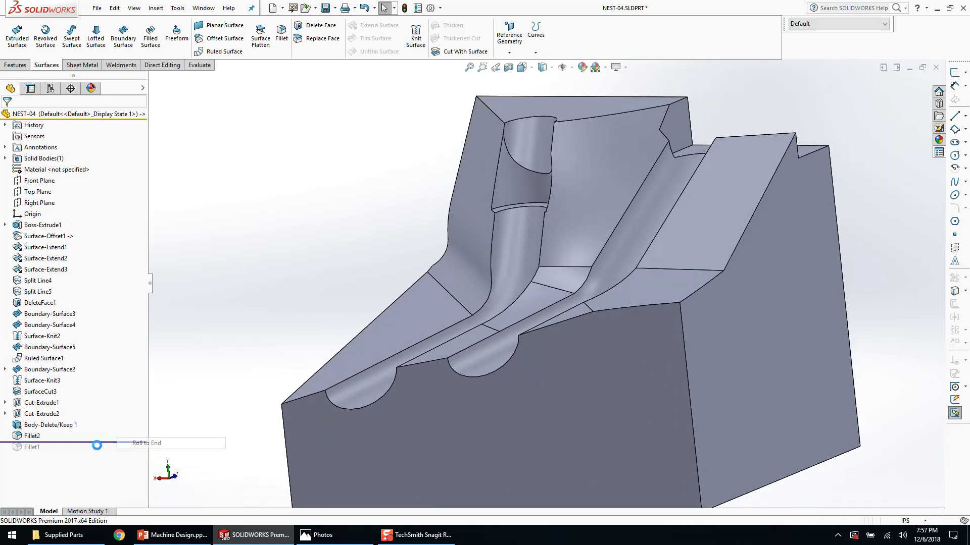
{"action": "left_click", "coordinate": [31, 447]}
{"action": "left_click", "coordinate": [39, 417]}
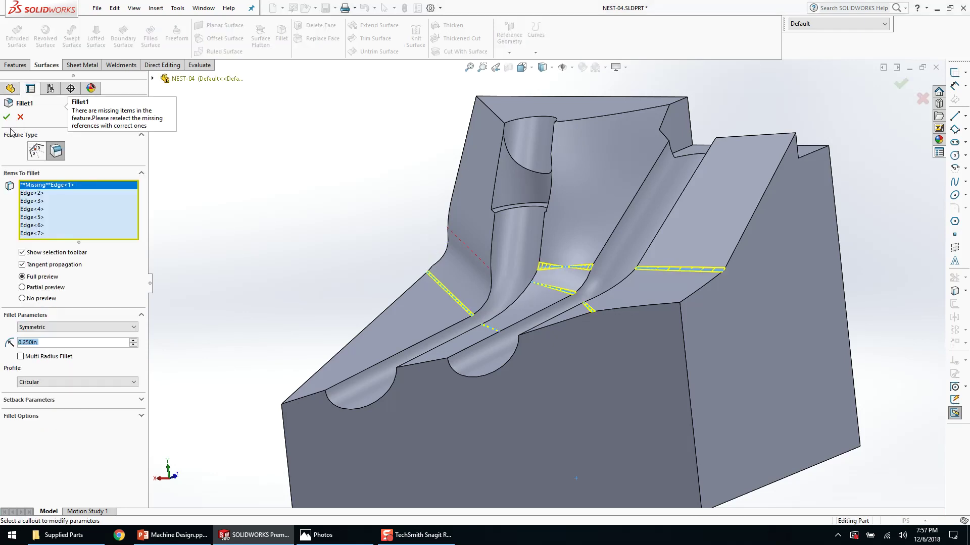
{"action": "key", "text": "Return"}
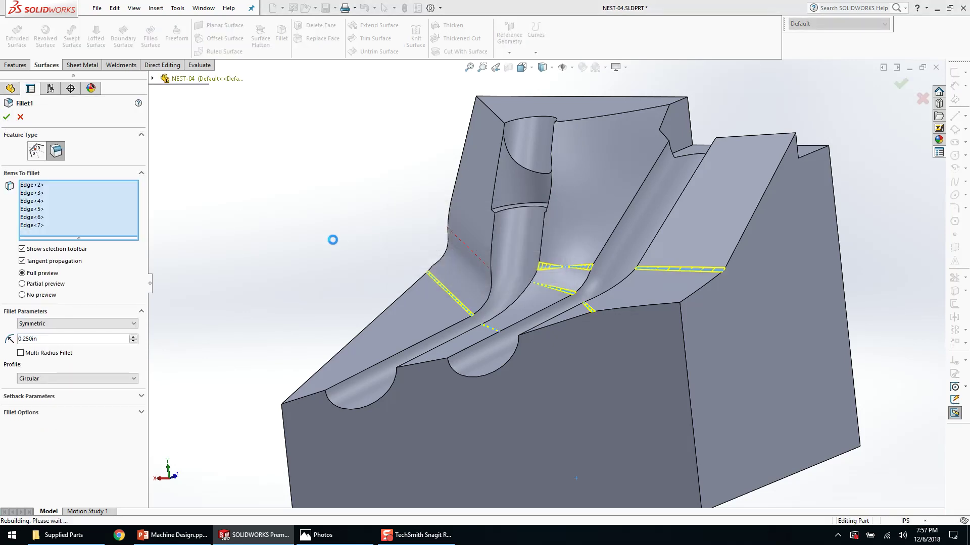
{"action": "key", "text": "Return"}
- Start a fillet on the outer edge of the straight tube channel and set its radius to 0.02 in
{"action": "middle_click_drag", "start_coordinate": [325, 243], "coordinate": [390, 320]}
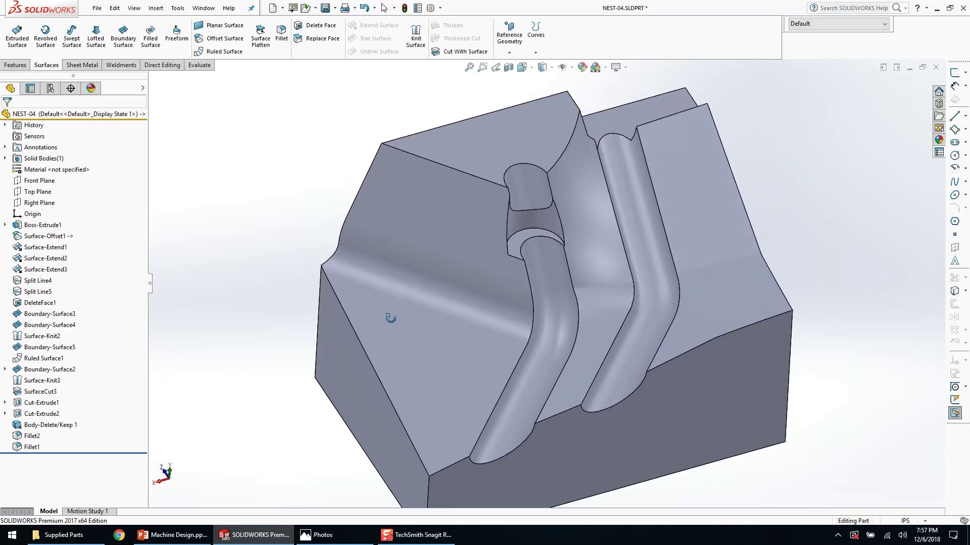
{"action": "scroll", "coordinate": [658, 282], "scroll_direction": "down", "scroll_amount": 3}
{"action": "left_click", "coordinate": [678, 274]}
{"action": "scroll", "coordinate": [657, 302], "scroll_direction": "up", "scroll_amount": 2}
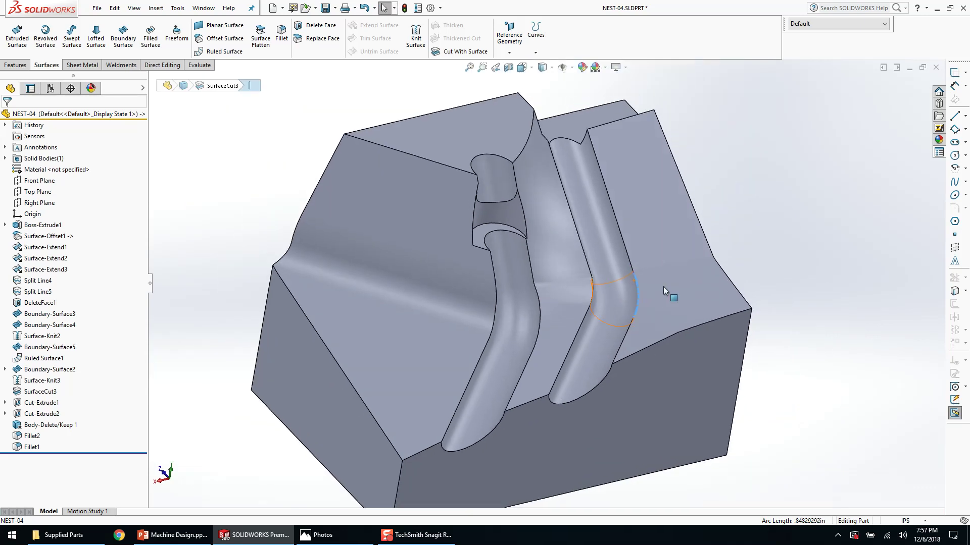
{"action": "left_click", "coordinate": [821, 207]}
{"action": "left_click", "coordinate": [622, 231]}
{"action": "type", "text": ".0"}
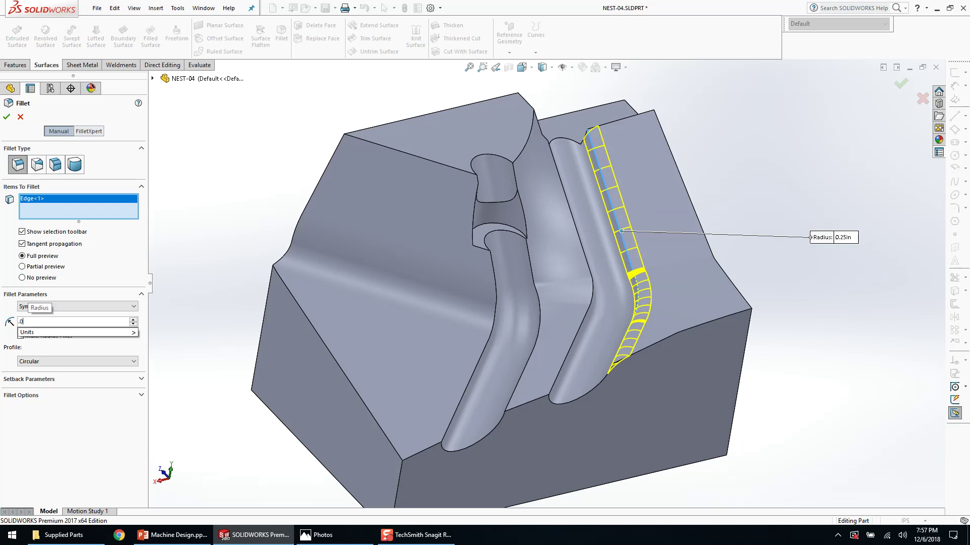
{"action": "type", "text": "05"}
{"action": "key", "text": "Return"}
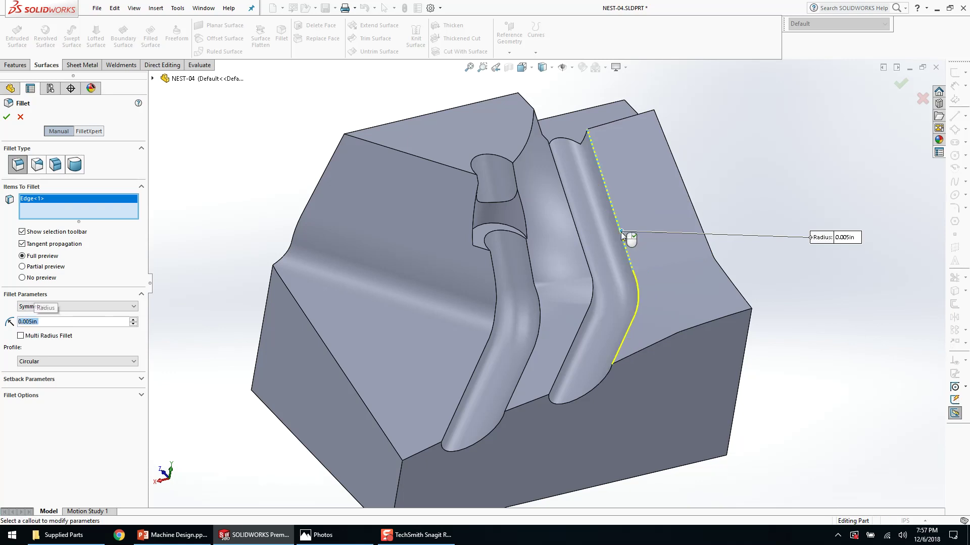
{"action": "type", "text": "."}
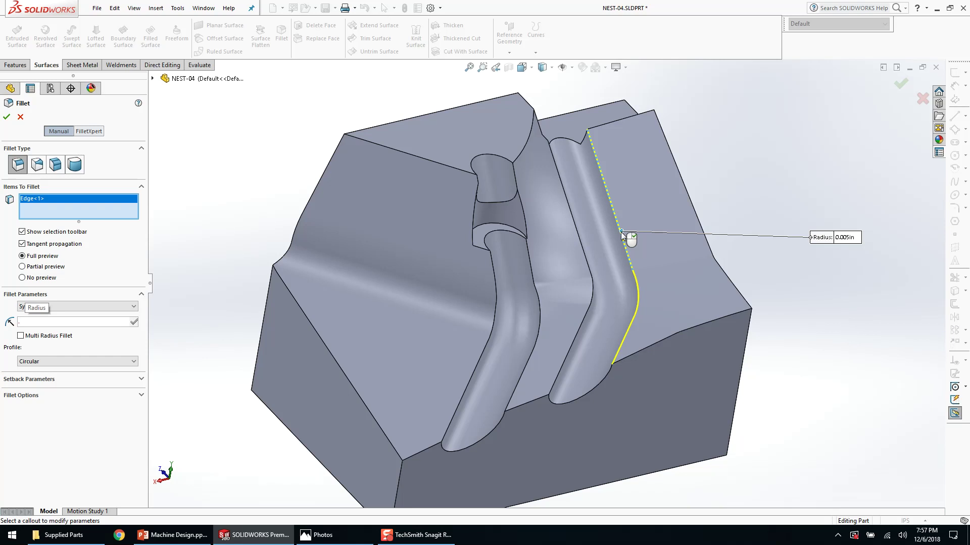
{"action": "key", "text": "BackSpace"}
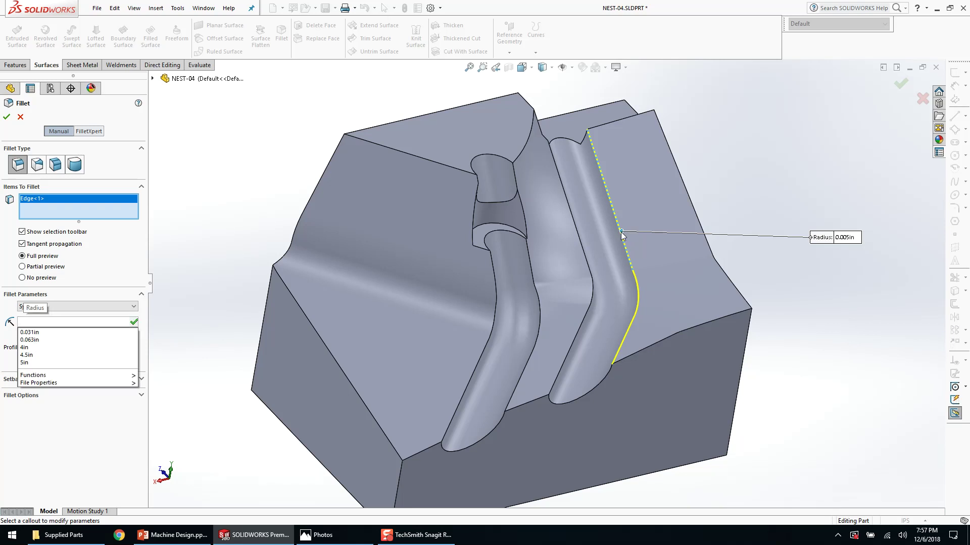
{"action": "type", "text": ".02"}
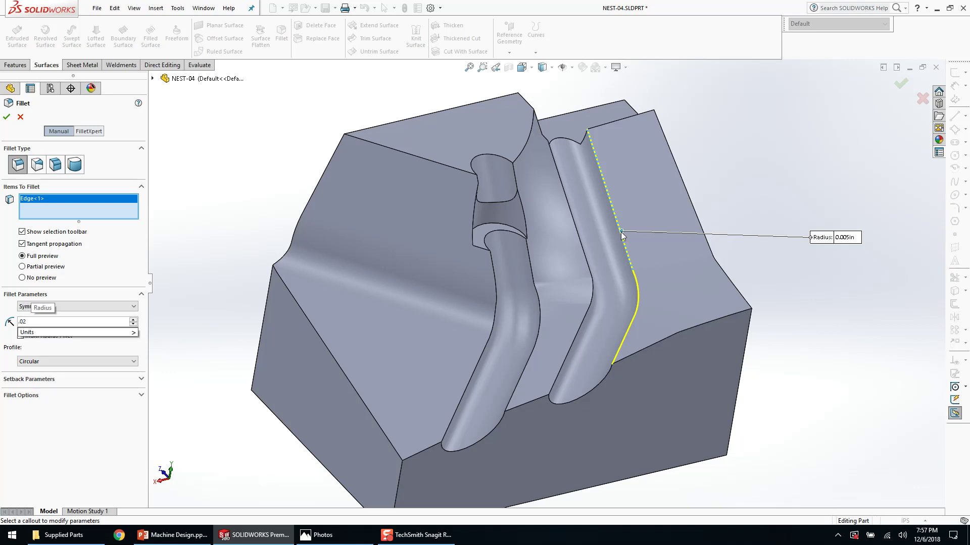
{"action": "key", "text": "Return"}
- Add the remaining long edges of both tube channels, including the upper recess edges, and complete the 0.02 in fillet
{"action": "middle_click_drag", "start_coordinate": [628, 239], "coordinate": [606, 240]}
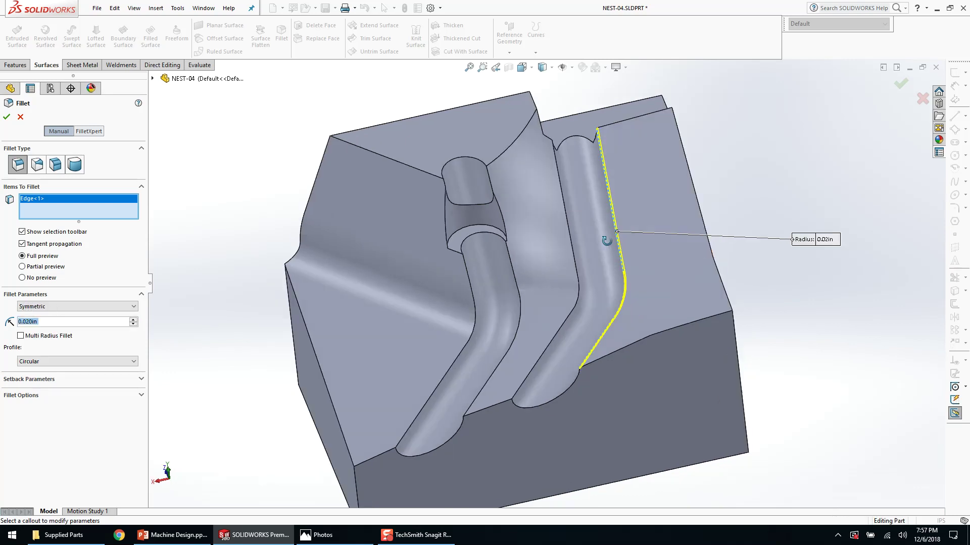
{"action": "left_click", "coordinate": [567, 221]}
{"action": "left_click", "coordinate": [514, 278]}
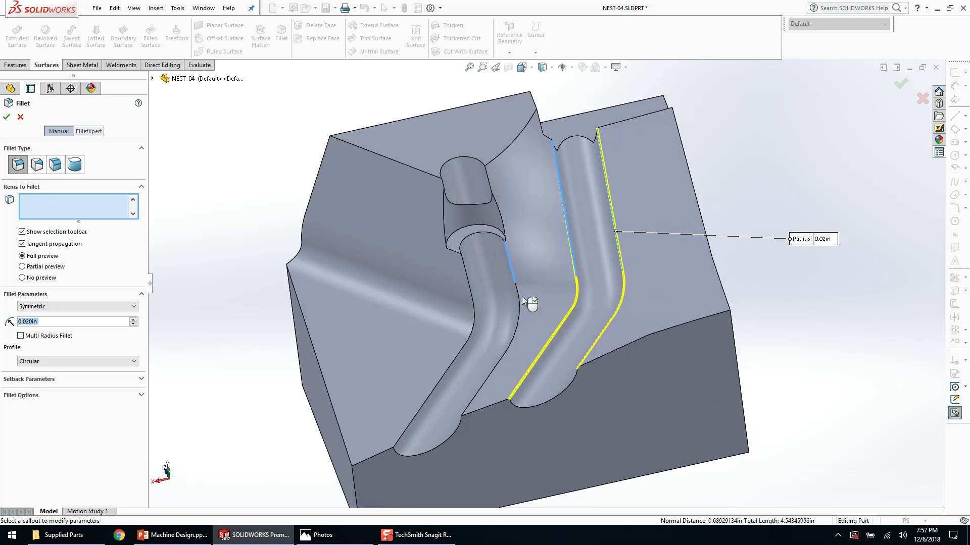
{"action": "left_click", "coordinate": [445, 187]}
{"action": "left_click", "coordinate": [489, 183]}
{"action": "left_click", "coordinate": [463, 266]}
{"action": "key", "text": "Return"}
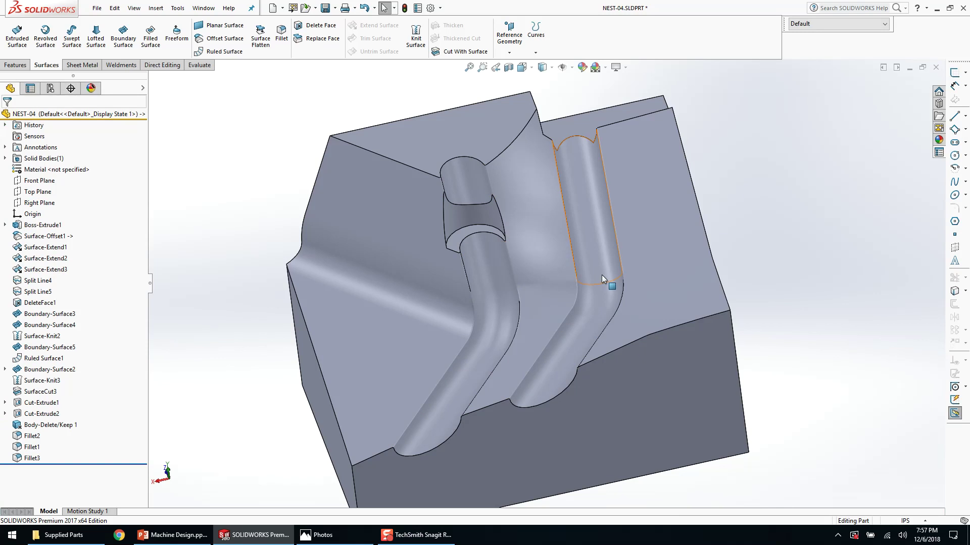
- Inspect the filleted channels from several angles and set the part's display to Tangent Edges Visible
{"action": "middle_click_drag", "start_coordinate": [603, 275], "coordinate": [717, 257]}
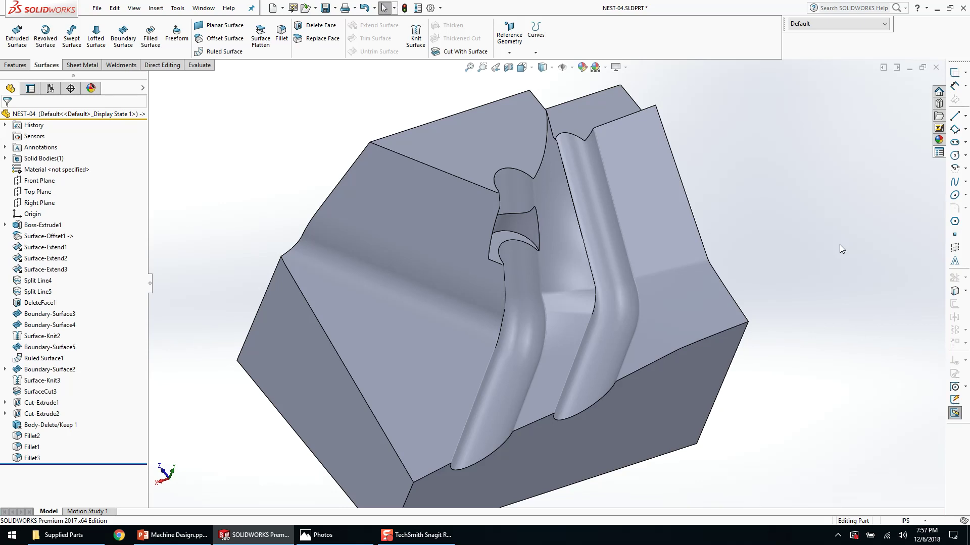
{"action": "middle_click_drag", "start_coordinate": [839, 244], "coordinate": [796, 295]}
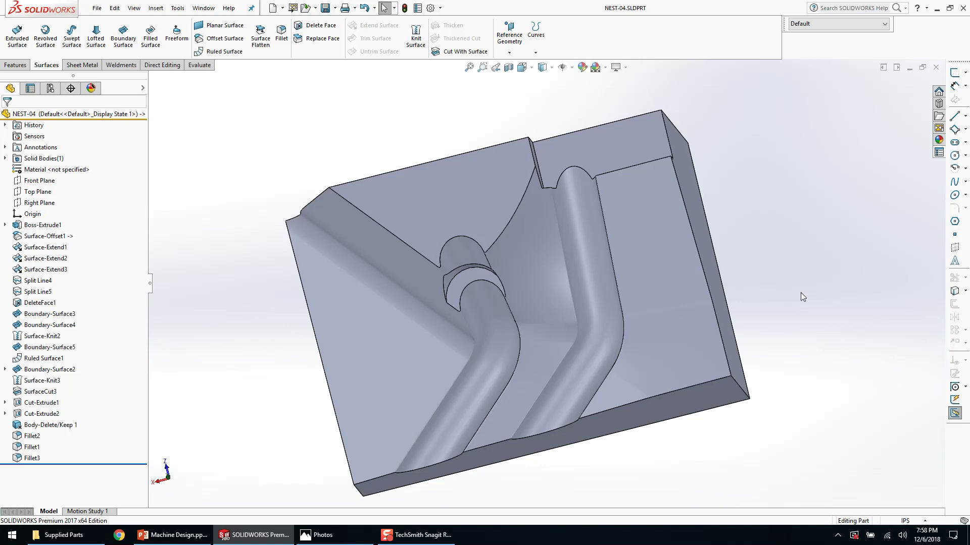
{"action": "middle_click_drag", "start_coordinate": [797, 283], "coordinate": [638, 183]}
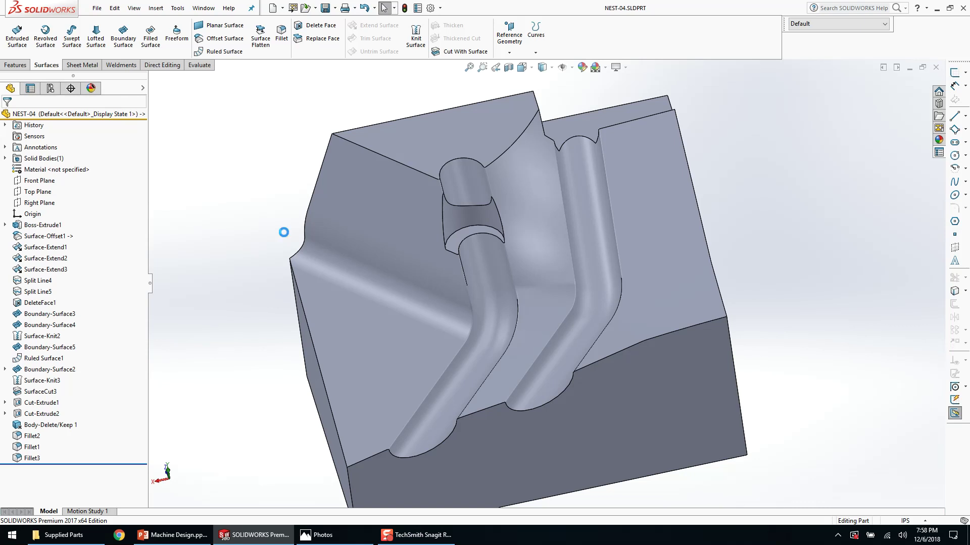
{"action": "left_click", "coordinate": [134, 8]}
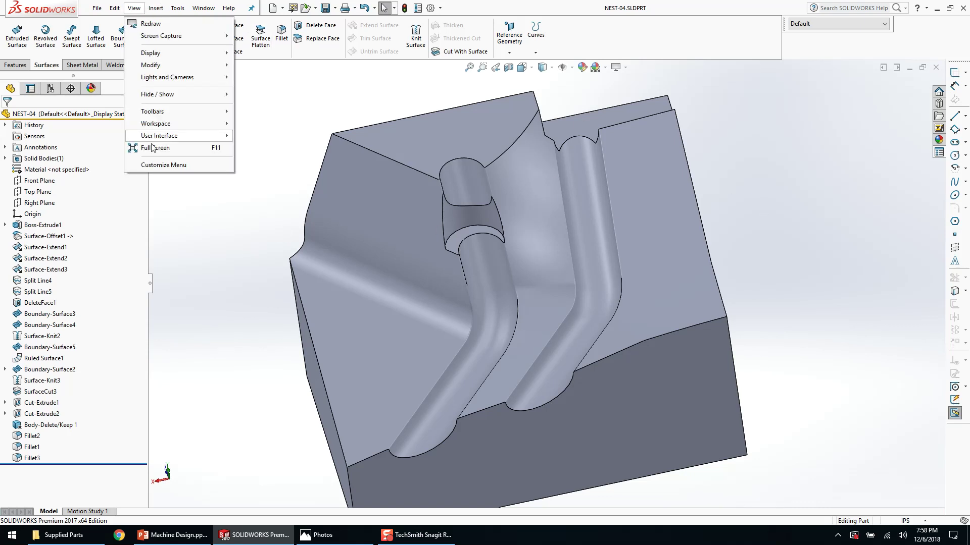
{"action": "mouse_move", "coordinate": [175, 99]}
{"action": "mouse_move", "coordinate": [151, 52]}
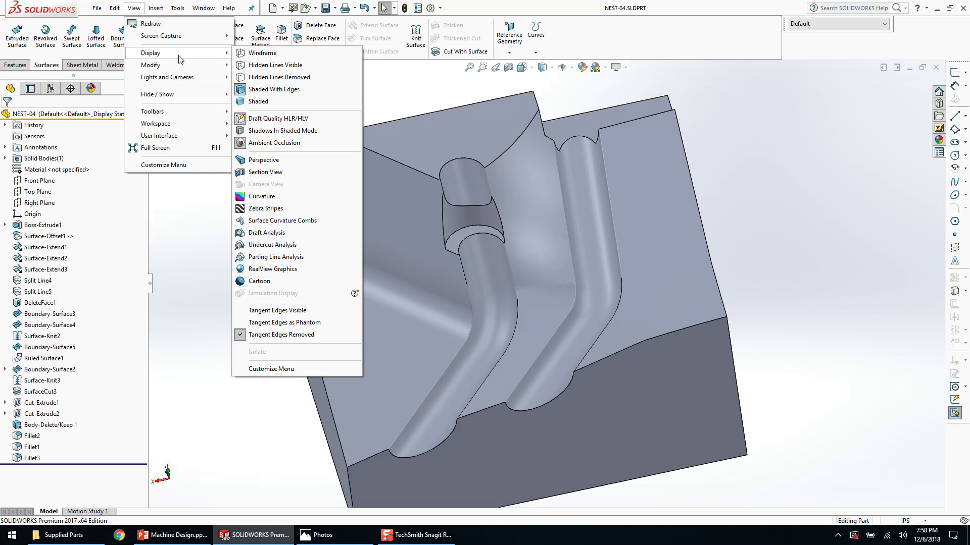
{"action": "left_click", "coordinate": [253, 310]}
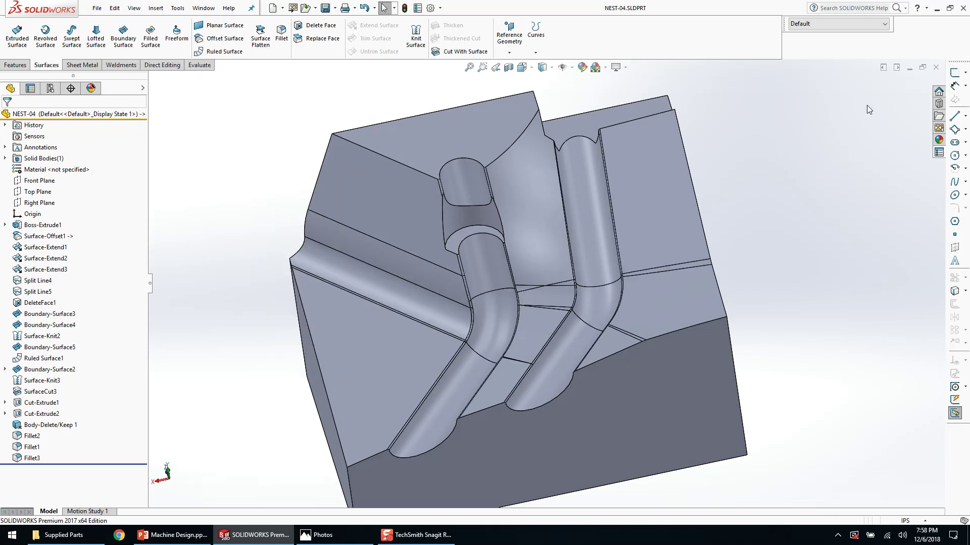
- Save the NEST-04 part
{"action": "key", "text": "r"}
{"action": "key", "text": "Escape"}
{"action": "key", "text": "ctrl+s"}
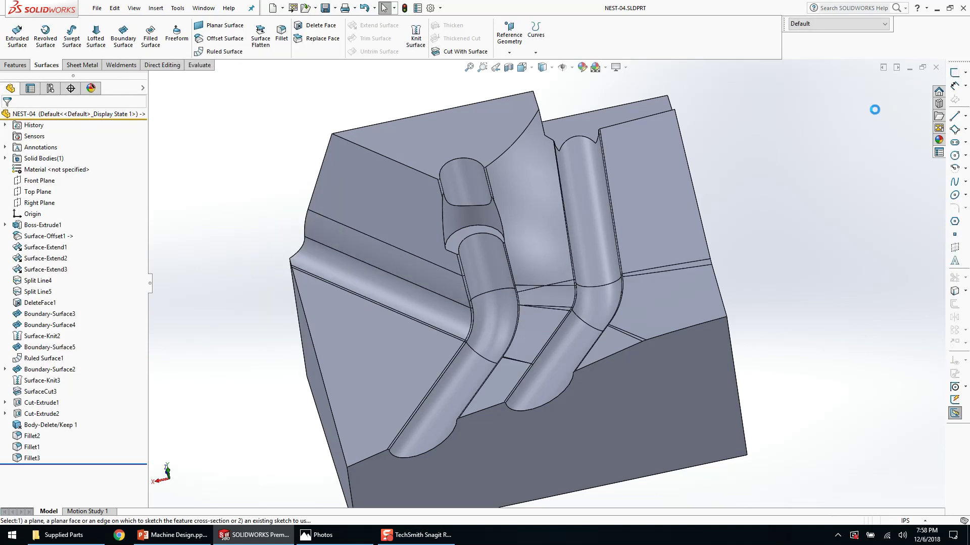
- Inspect the filleted tube channels up close and close the NEST-04 part window to return to the fixture assembly
{"action": "scroll", "coordinate": [759, 204], "scroll_direction": "up", "scroll_amount": 1}
{"action": "middle_click_drag", "start_coordinate": [758, 205], "coordinate": [756, 241]}
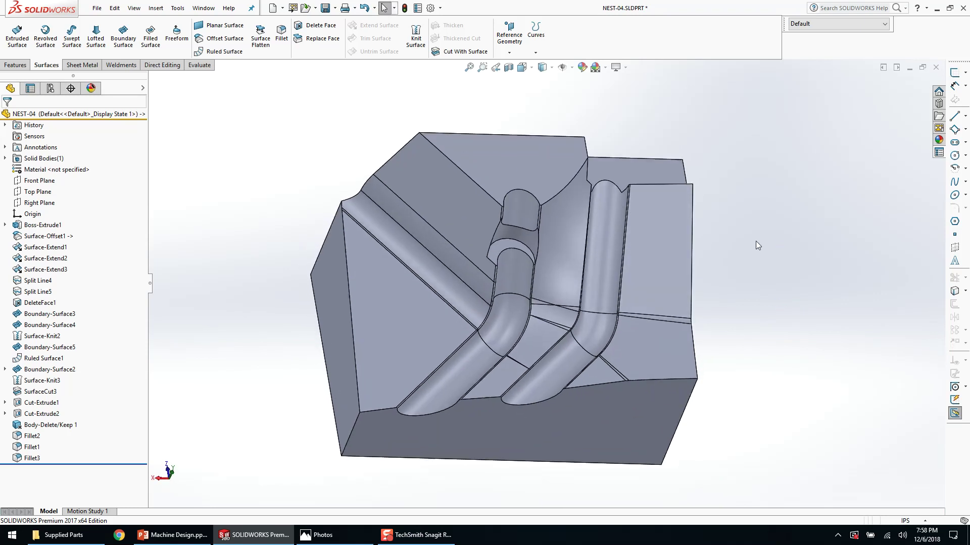
{"action": "scroll", "coordinate": [513, 255], "scroll_direction": "down", "scroll_amount": 4}
{"action": "middle_click_drag", "start_coordinate": [513, 256], "coordinate": [372, 251]}
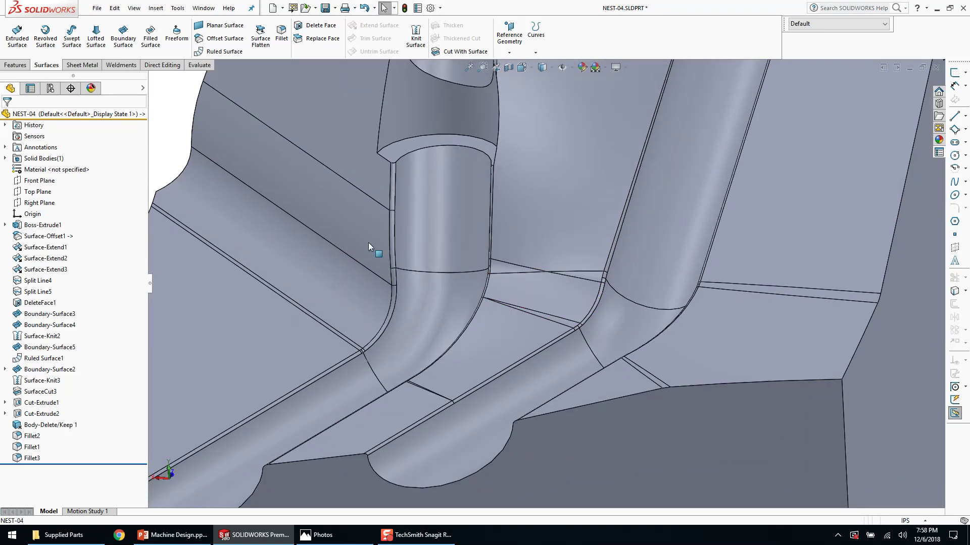
{"action": "left_click", "coordinate": [936, 68]}
{"action": "left_click", "coordinate": [473, 267]}
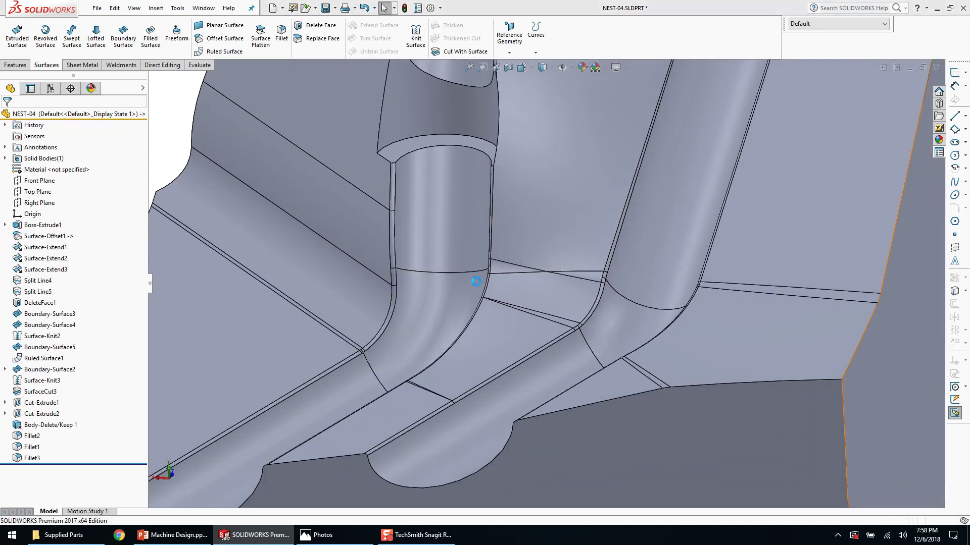
{"action": "left_click", "coordinate": [477, 282]}
{"action": "scroll", "coordinate": [554, 326], "scroll_direction": "up", "scroll_amount": 3}
{"action": "middle_click_drag", "start_coordinate": [554, 326], "coordinate": [577, 309]}
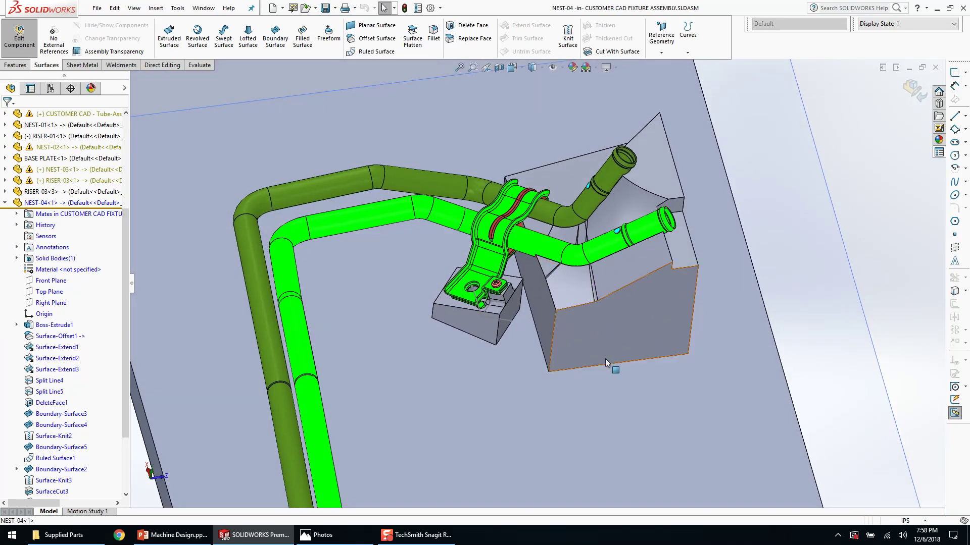
- Open the NEST-04 part in its own window and run an undercut analysis with its underside face as the direction
{"action": "left_click", "coordinate": [626, 356]}
{"action": "left_click", "coordinate": [663, 297]}
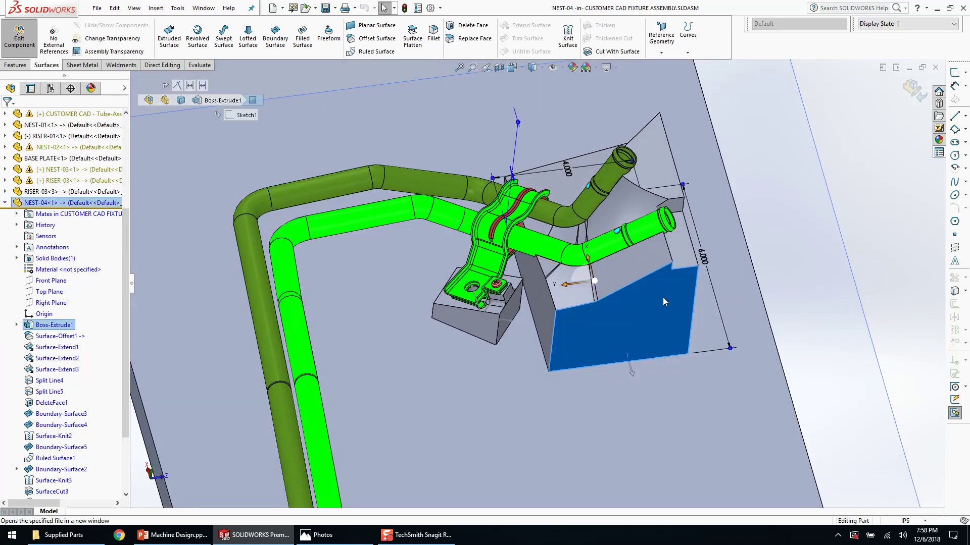
{"action": "scroll", "coordinate": [662, 297], "scroll_direction": "up", "scroll_amount": 4}
{"action": "middle_click_drag", "start_coordinate": [660, 331], "coordinate": [623, 295]}
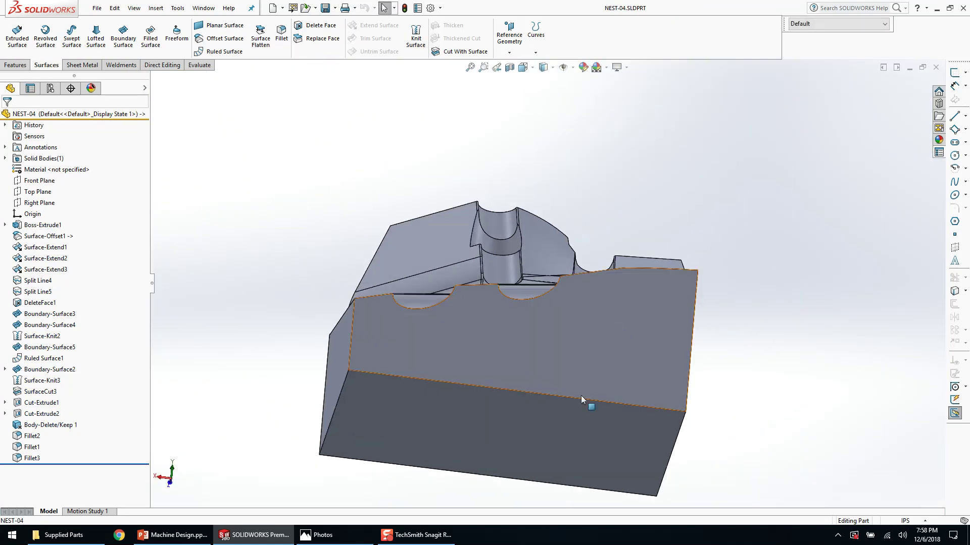
{"action": "left_click", "coordinate": [567, 422]}
{"action": "middle_click_drag", "start_coordinate": [449, 197], "coordinate": [422, 306]}
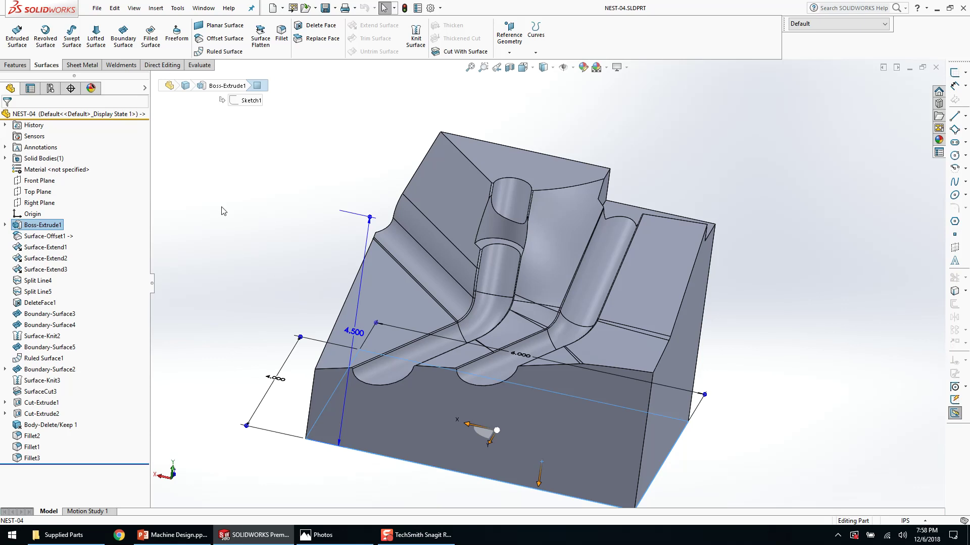
{"action": "left_click", "coordinate": [198, 65]}
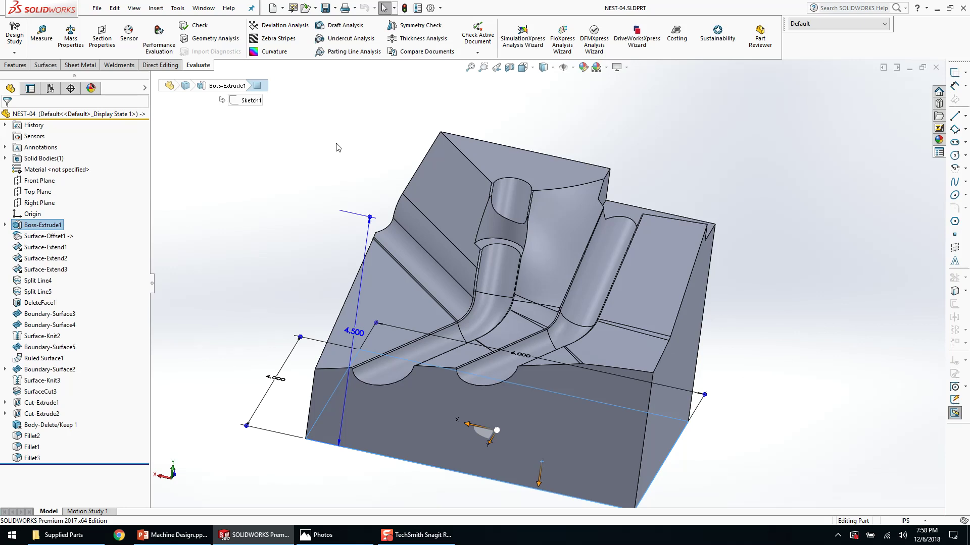
{"action": "left_click", "coordinate": [350, 38]}
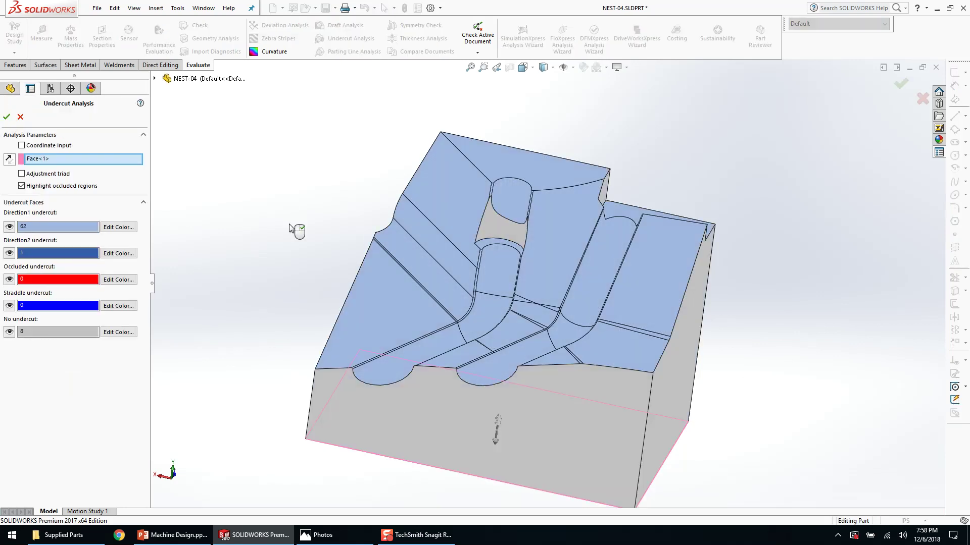
- Examine the undercut colouring of the channels and recess from several angles and cancel the analysis
{"action": "middle_click_drag", "start_coordinate": [287, 217], "coordinate": [232, 319]}
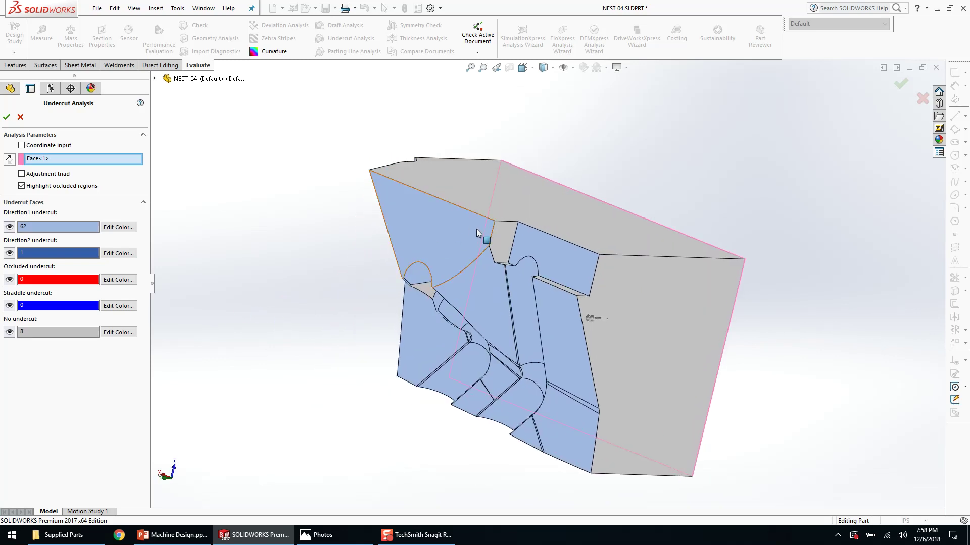
{"action": "scroll", "coordinate": [448, 350], "scroll_direction": "down", "scroll_amount": 4}
{"action": "middle_click_drag", "start_coordinate": [447, 343], "coordinate": [435, 174]}
{"action": "scroll", "coordinate": [496, 220], "scroll_direction": "up", "scroll_amount": 4}
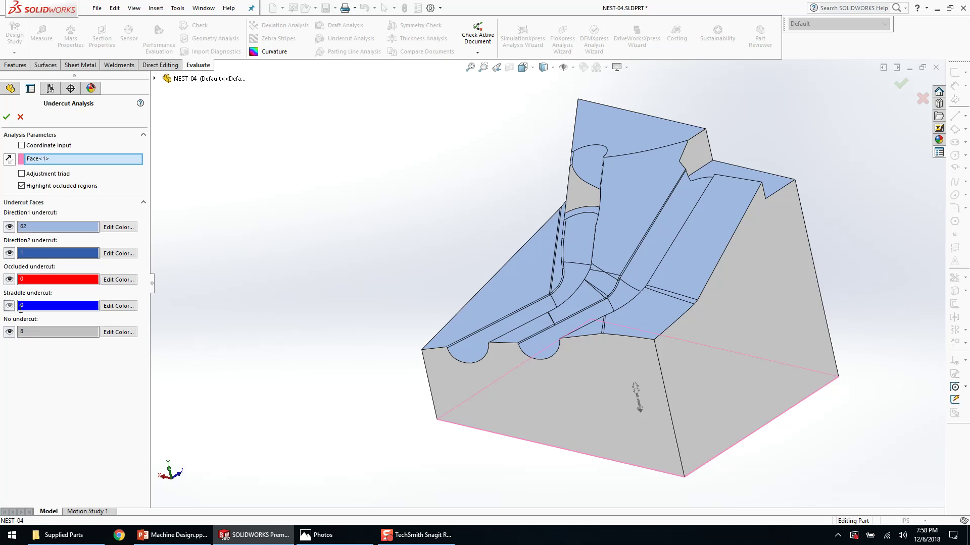
{"action": "middle_click_drag", "start_coordinate": [348, 263], "coordinate": [346, 402]}
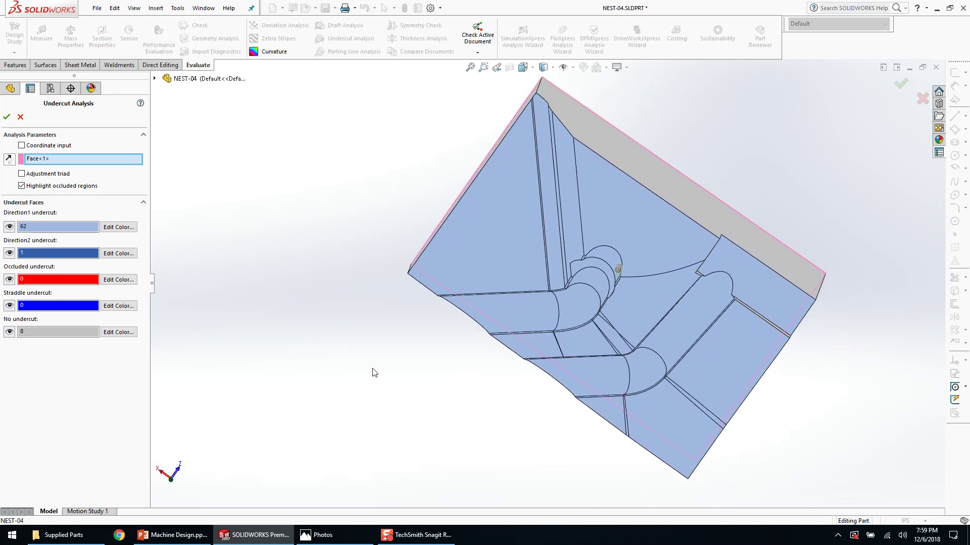
{"action": "scroll", "coordinate": [574, 113], "scroll_direction": "down", "scroll_amount": 5}
{"action": "left_click", "coordinate": [589, 152]}
{"action": "middle_click_drag", "start_coordinate": [598, 151], "coordinate": [601, 187]}
{"action": "scroll", "coordinate": [617, 353], "scroll_direction": "up", "scroll_amount": 3}
{"action": "middle_click", "coordinate": [588, 323]}
{"action": "middle_click_drag", "start_coordinate": [589, 323], "coordinate": [732, 226]}
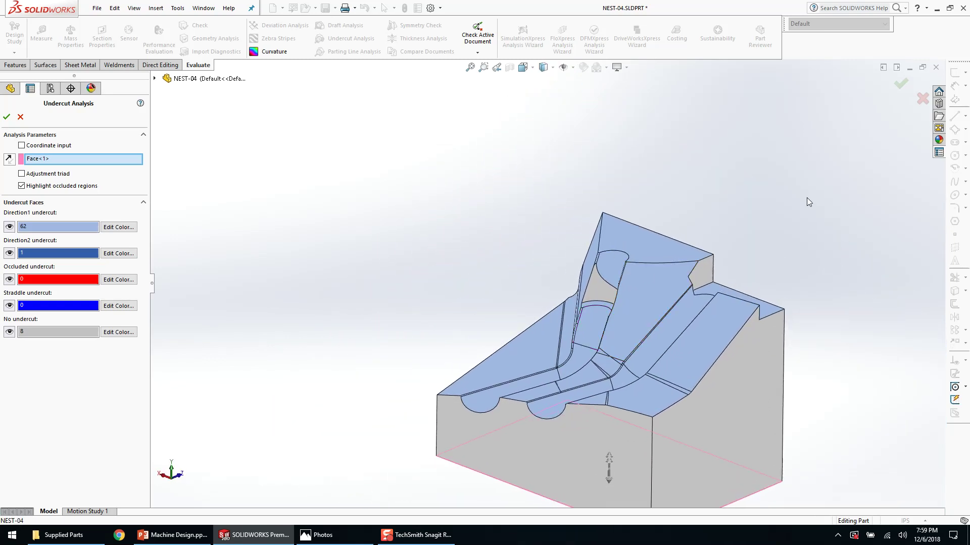
{"action": "left_click", "coordinate": [921, 99]}
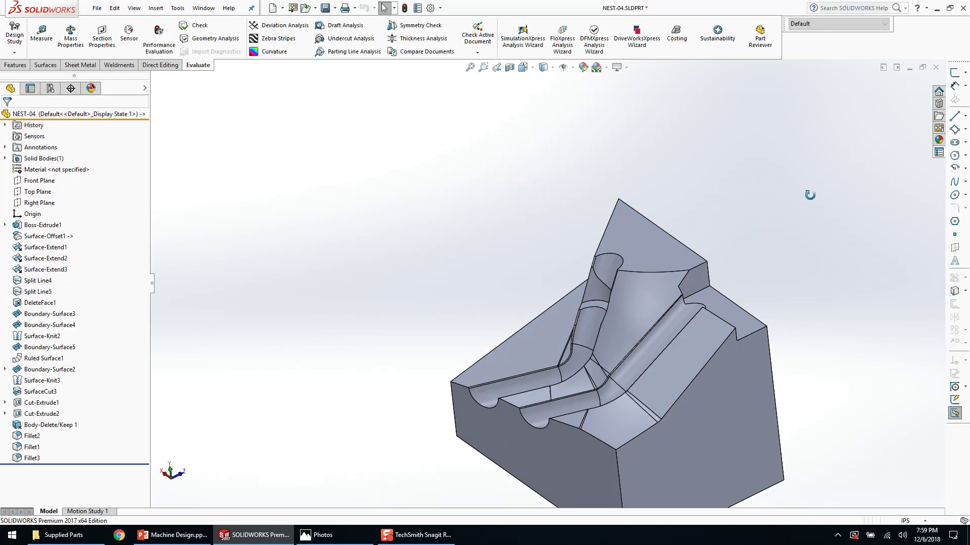
- Close the NEST-04 part window and examine the clearance between the tube clamp and the nest in the assembly
{"action": "middle_click_drag", "start_coordinate": [810, 193], "coordinate": [802, 235]}
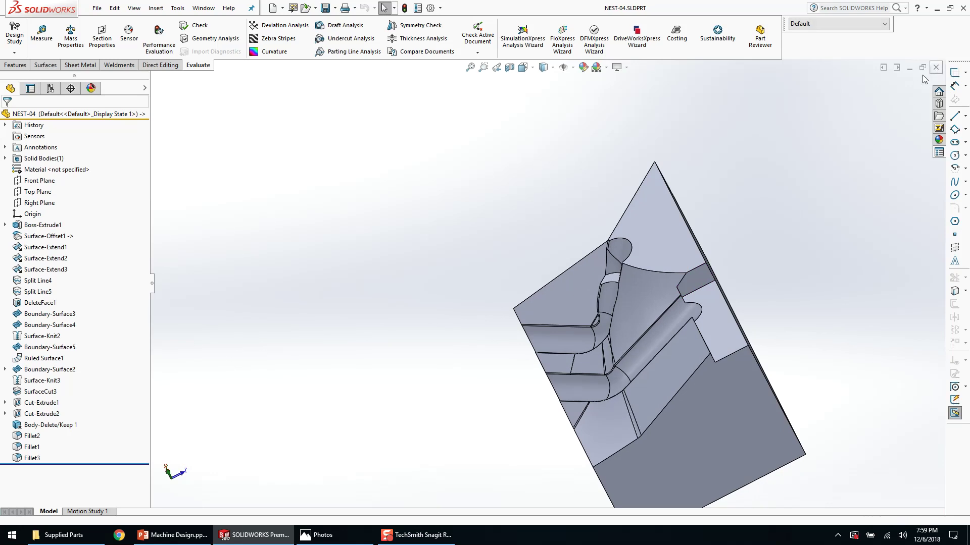
{"action": "left_click", "coordinate": [935, 67]}
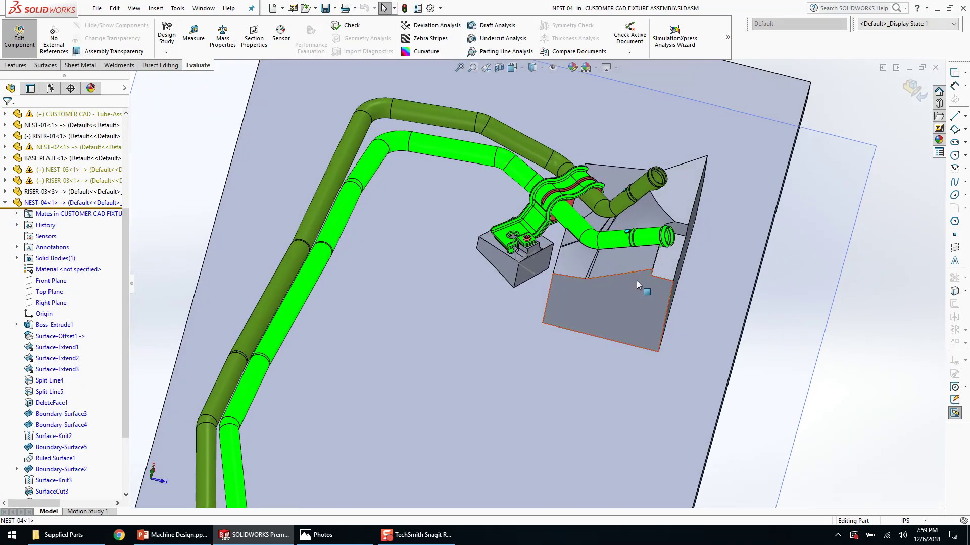
{"action": "scroll", "coordinate": [609, 216], "scroll_direction": "down", "scroll_amount": 4}
{"action": "middle_click_drag", "start_coordinate": [608, 216], "coordinate": [545, 210]}
{"action": "scroll", "coordinate": [591, 233], "scroll_direction": "up", "scroll_amount": 2}
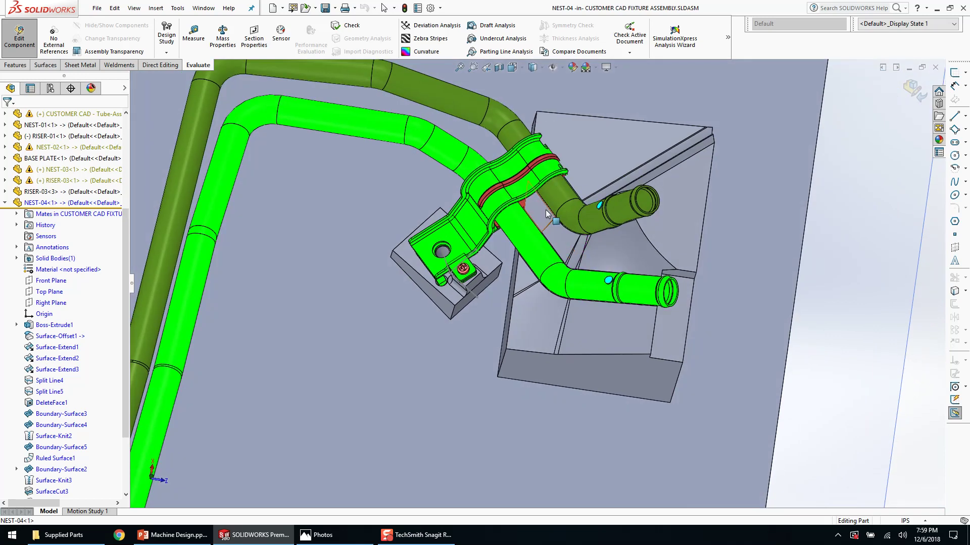
{"action": "scroll", "coordinate": [545, 210], "scroll_direction": "down", "scroll_amount": 3}
{"action": "right_click", "coordinate": [547, 247]}
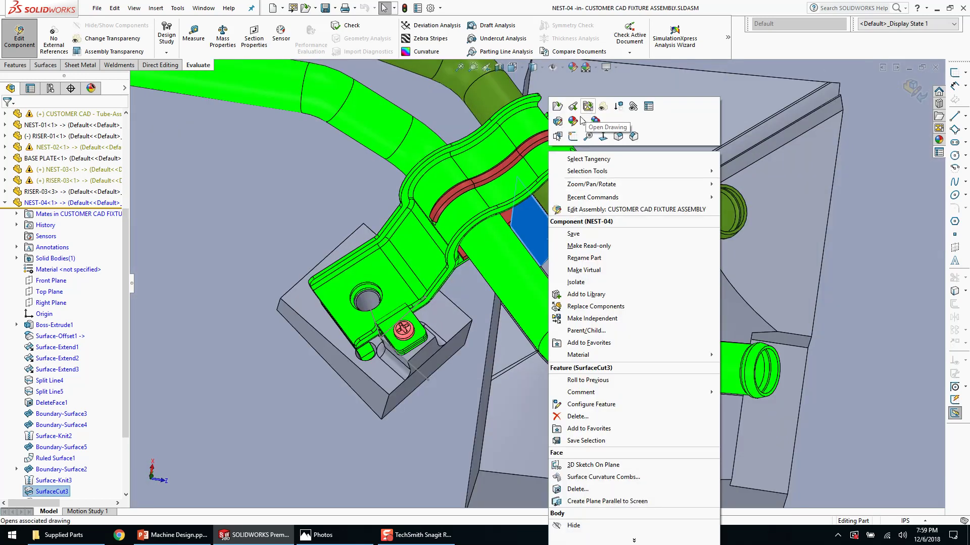
{"action": "left_click", "coordinate": [500, 381]}
- Start a sketch on NEST-04's Top Plane and draw an angled line from beneath the clamp to just past the block's side
{"action": "left_click", "coordinate": [59, 293]}
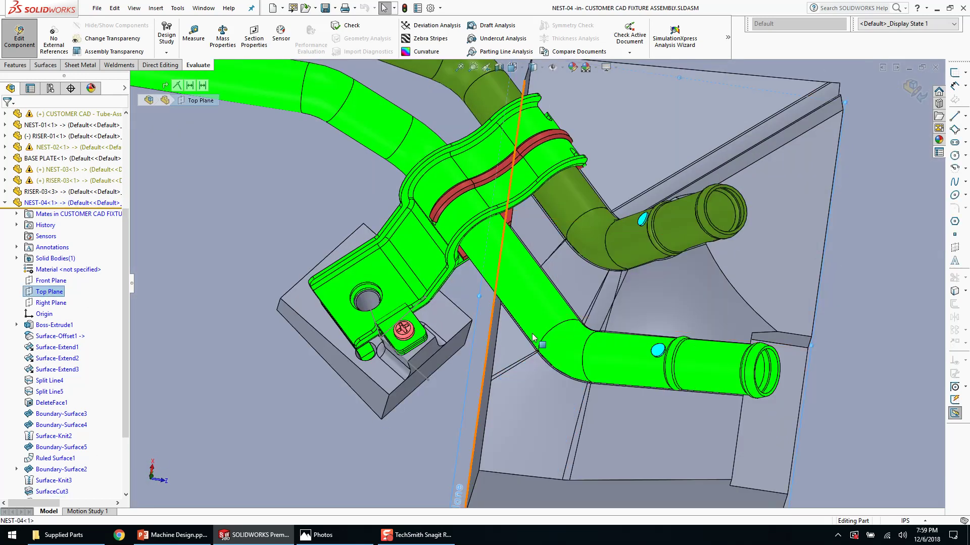
{"action": "scroll", "coordinate": [528, 327], "scroll_direction": "up", "scroll_amount": 4}
{"action": "key", "text": "s"}
{"action": "middle_click_drag", "start_coordinate": [528, 327], "coordinate": [530, 329]}
{"action": "key", "text": "l"}
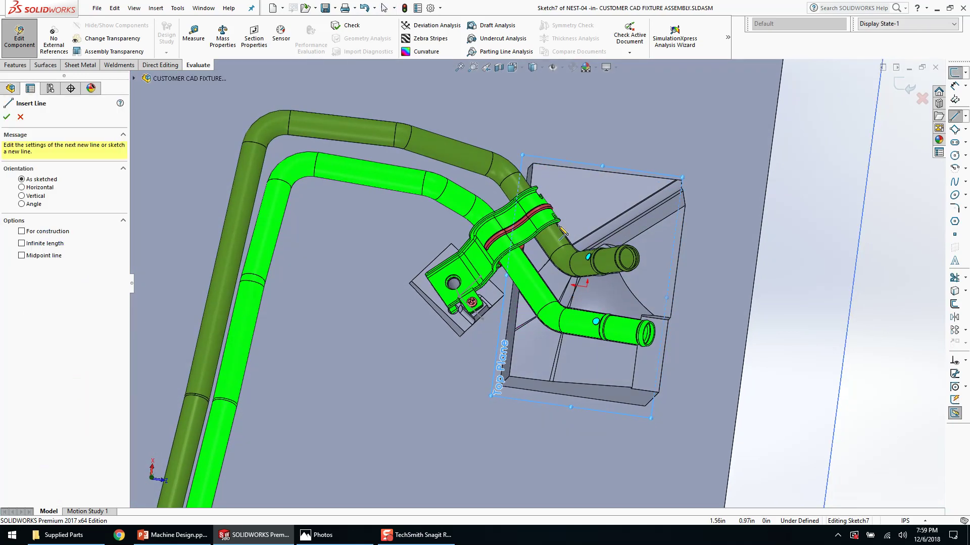
{"action": "key", "text": "ctrl+8"}
{"action": "scroll", "coordinate": [778, 299], "scroll_direction": "down", "scroll_amount": 5}
{"action": "scroll", "coordinate": [757, 296], "scroll_direction": "up", "scroll_amount": 4}
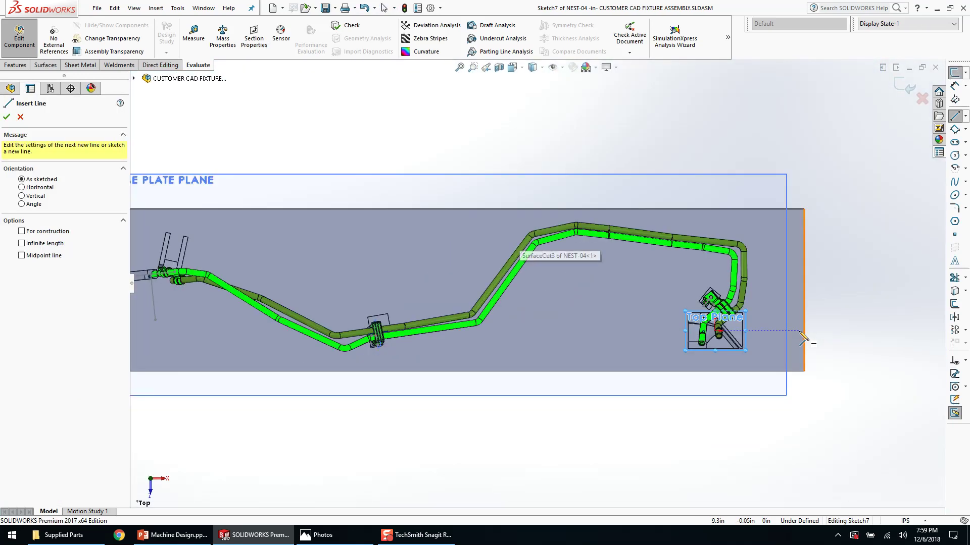
{"action": "scroll", "coordinate": [651, 326], "scroll_direction": "down", "scroll_amount": 8}
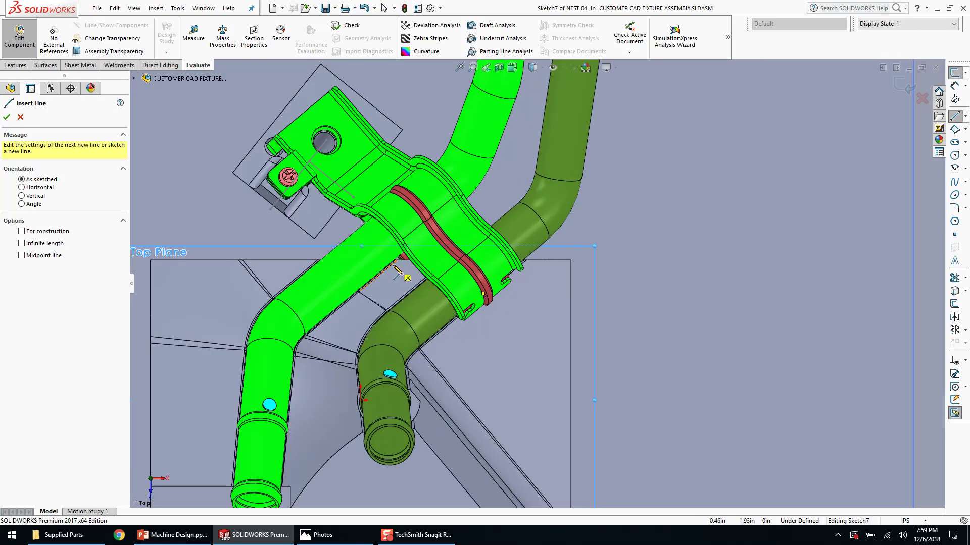
{"action": "left_click", "coordinate": [384, 267]}
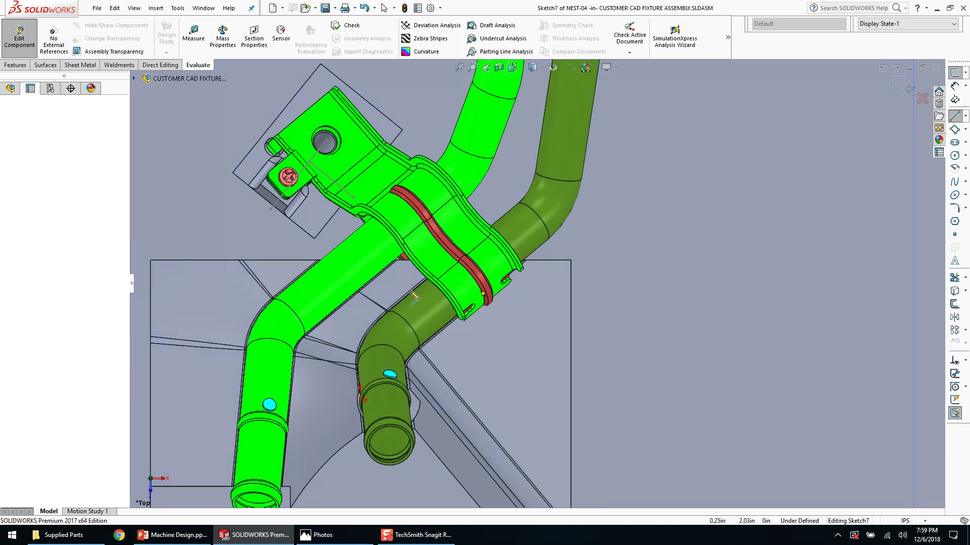
{"action": "left_click", "coordinate": [580, 493]}
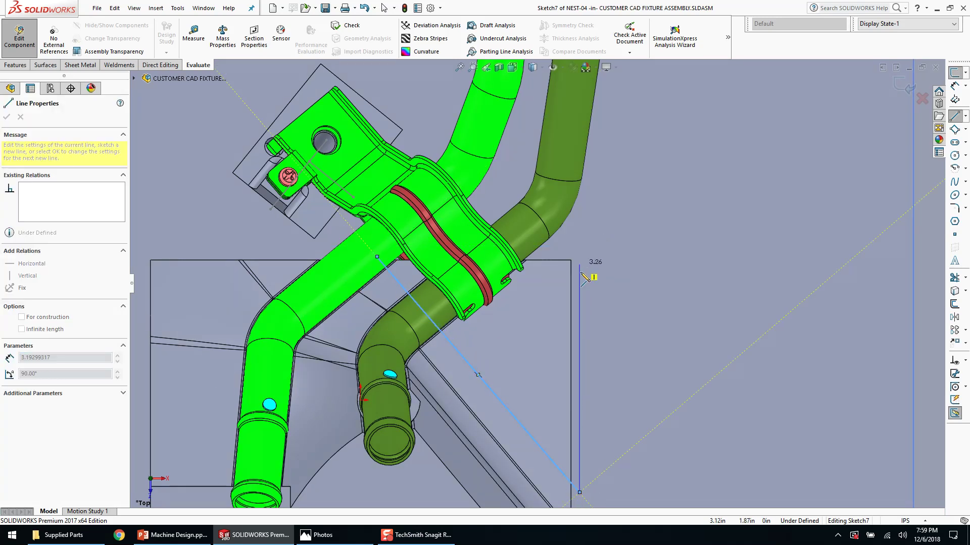
{"action": "key", "text": "Escape"}
- Close the clamp clearance profile with a horizontal, a vertical and an upper line, and trim the angled line's excess end
{"action": "key", "text": "l"}
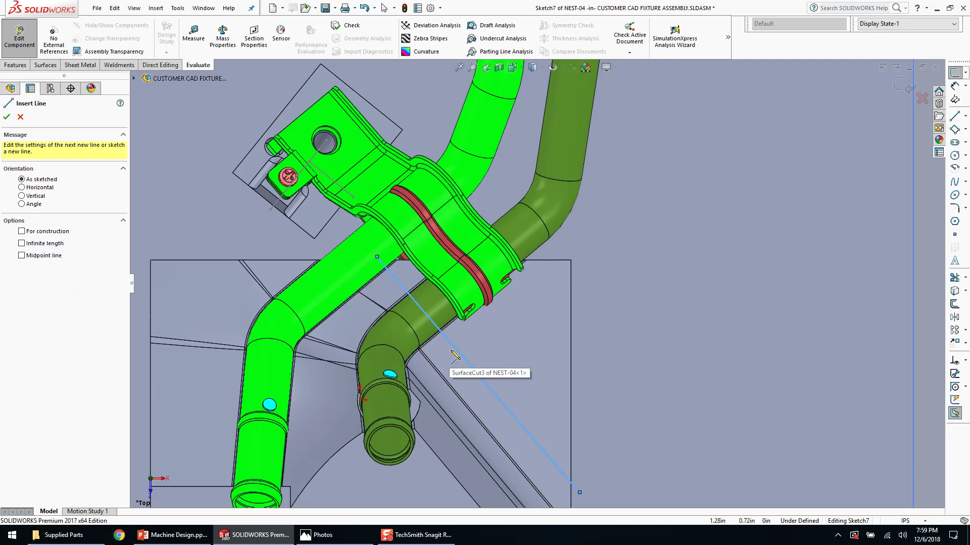
{"action": "left_click", "coordinate": [472, 357]}
{"action": "left_click", "coordinate": [455, 348]}
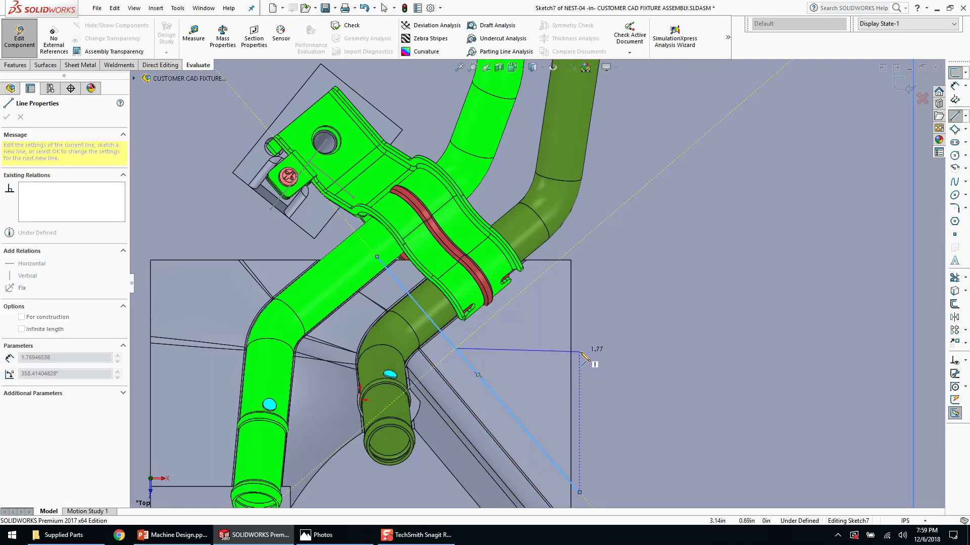
{"action": "left_click", "coordinate": [579, 349]}
{"action": "left_click", "coordinate": [580, 250]}
{"action": "left_click", "coordinate": [378, 258]}
{"action": "key", "text": "Escape"}
{"action": "key", "text": "t"}
{"action": "left_click_drag", "start_coordinate": [619, 419], "coordinate": [461, 419]}
{"action": "key", "text": "Escape"}
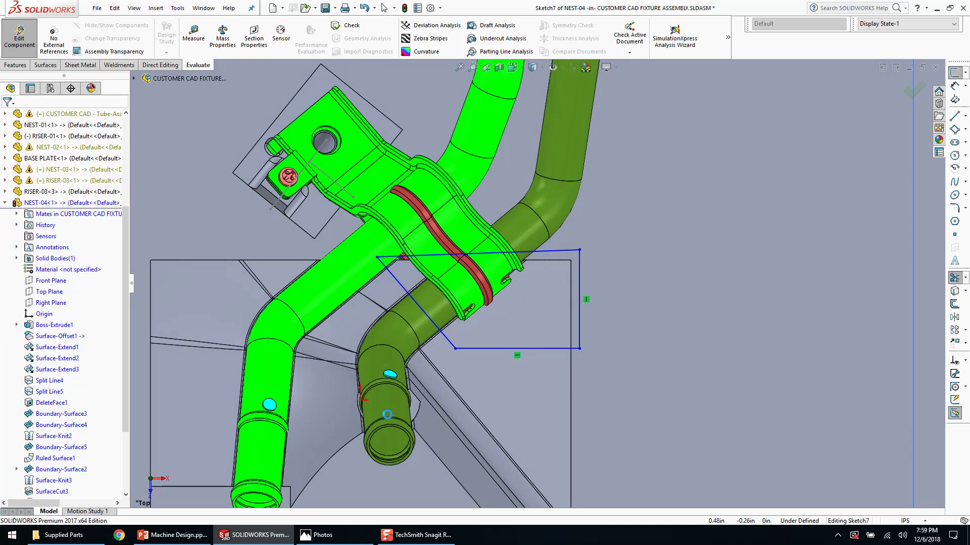
- Cut the clearance profile Through All with the direction reversed, and leave component editing for the assembly
{"action": "key", "text": "c"}
{"action": "left_click", "coordinate": [56, 178]}
{"action": "left_click", "coordinate": [53, 194]}
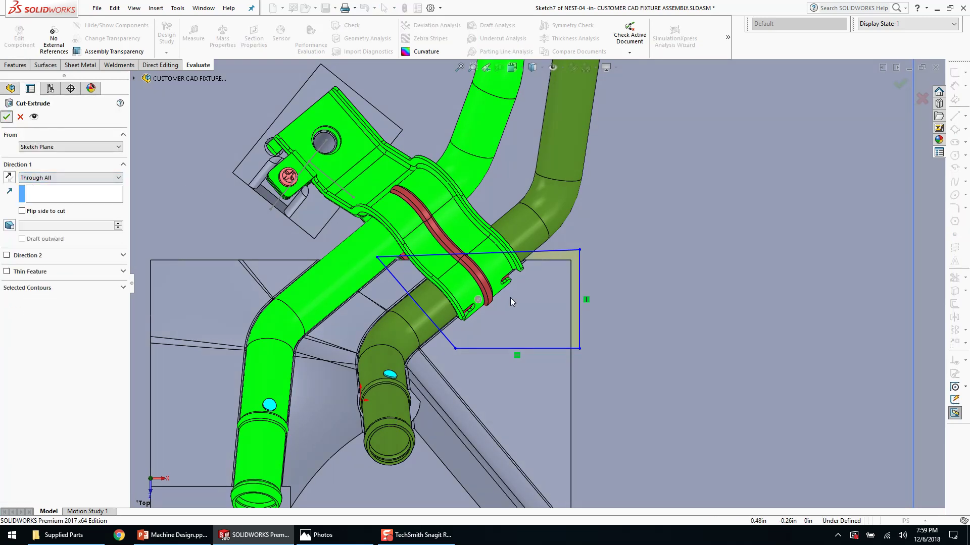
{"action": "left_click", "coordinate": [9, 177]}
{"action": "left_click", "coordinate": [7, 117]}
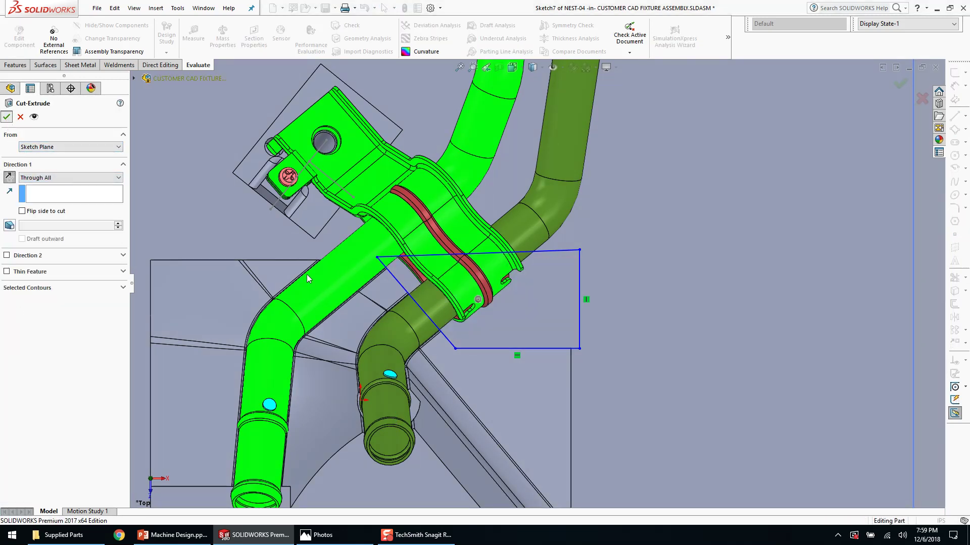
{"action": "left_click", "coordinate": [19, 43]}
{"action": "middle_click_drag", "start_coordinate": [571, 359], "coordinate": [550, 363]}
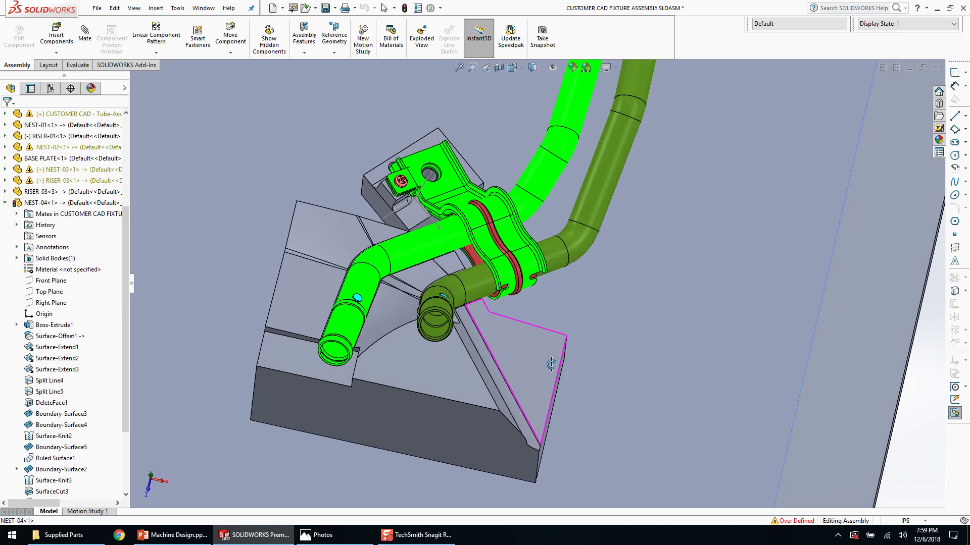
- Edit NEST-04's base rectangle sketch and set the block's 6 in dimension to 5 in
{"action": "scroll", "coordinate": [530, 344], "scroll_direction": "down", "scroll_amount": 5}
{"action": "right_click", "coordinate": [576, 381]}
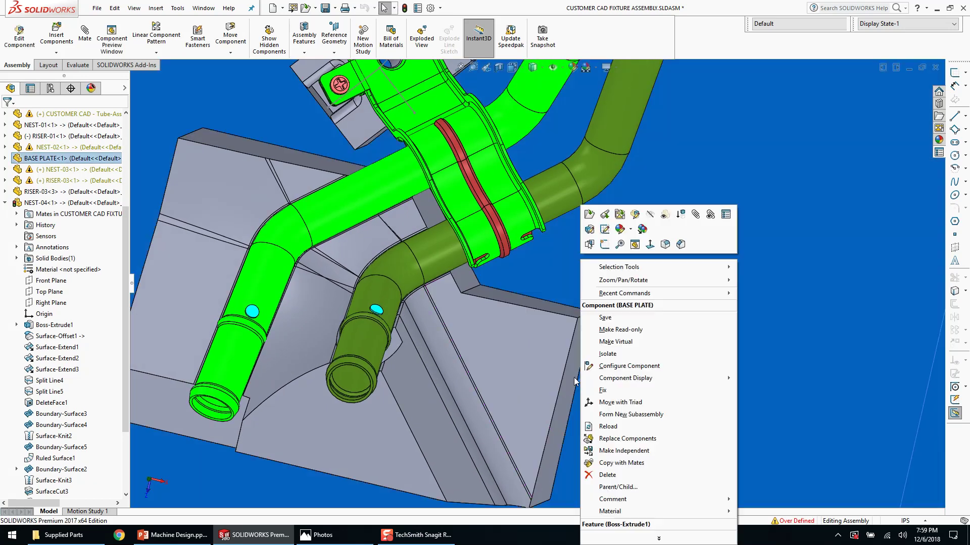
{"action": "right_click", "coordinate": [573, 377]}
{"action": "left_click", "coordinate": [599, 230]}
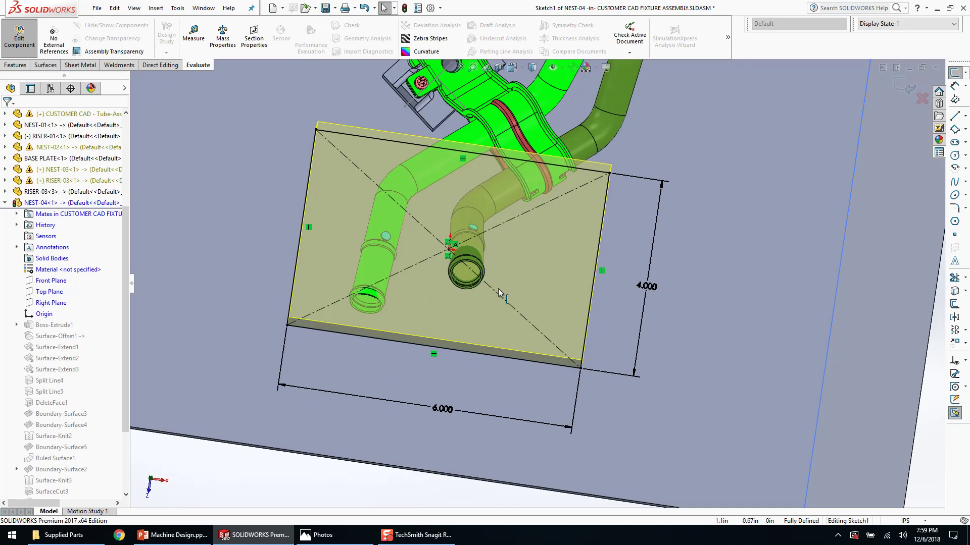
{"action": "mouse_move", "coordinate": [498, 289]}
{"action": "middle_mouse_down"}
{"action": "mouse_move", "coordinate": [494, 277]}
{"action": "mouse_move", "coordinate": [500, 287]}
{"action": "middle_mouse_up"}
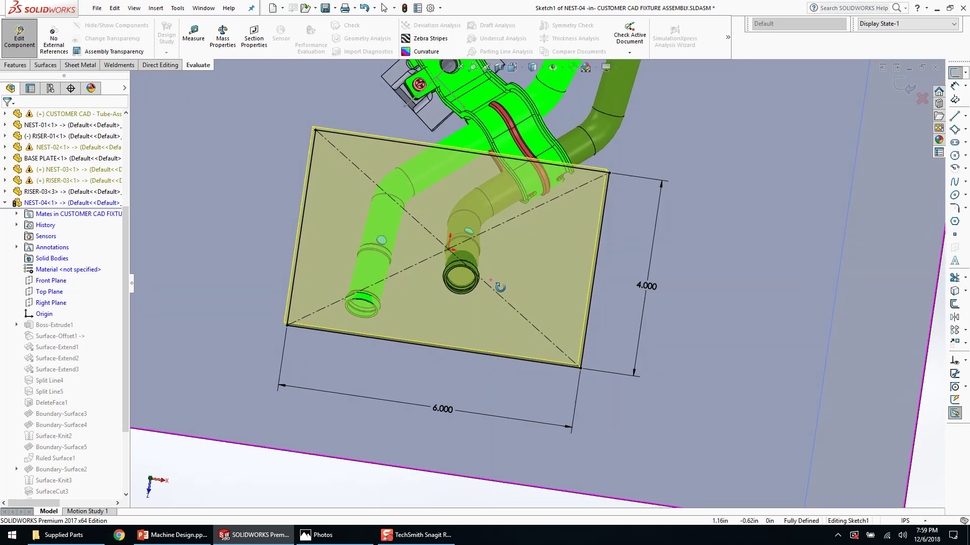
{"action": "double_click", "coordinate": [443, 409]}
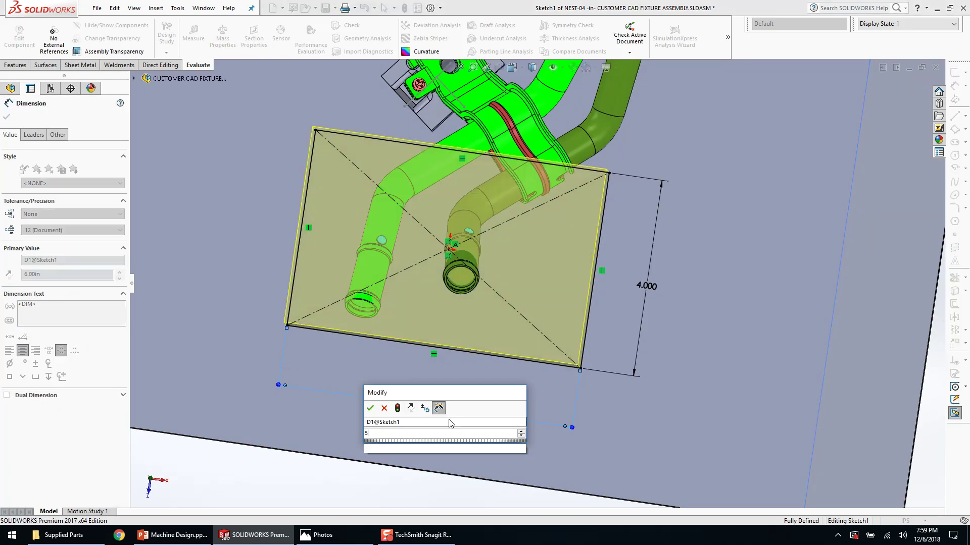
{"action": "type", "text": "5"}
{"action": "key", "text": "Return"}
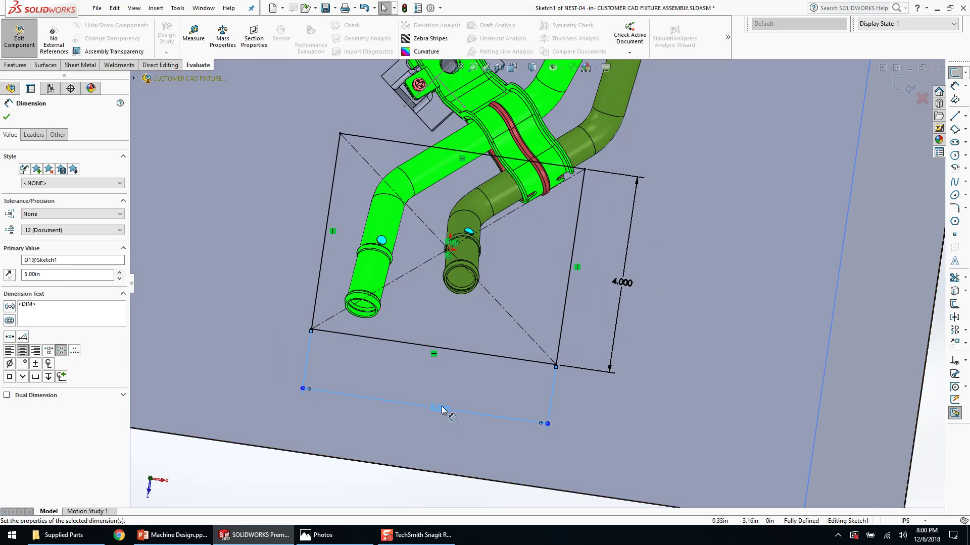
- Finish the base sketch edit, return to the assembly, and set NEST-04's Right Plane distance mate to 37.25 in
{"action": "key", "text": "z"}
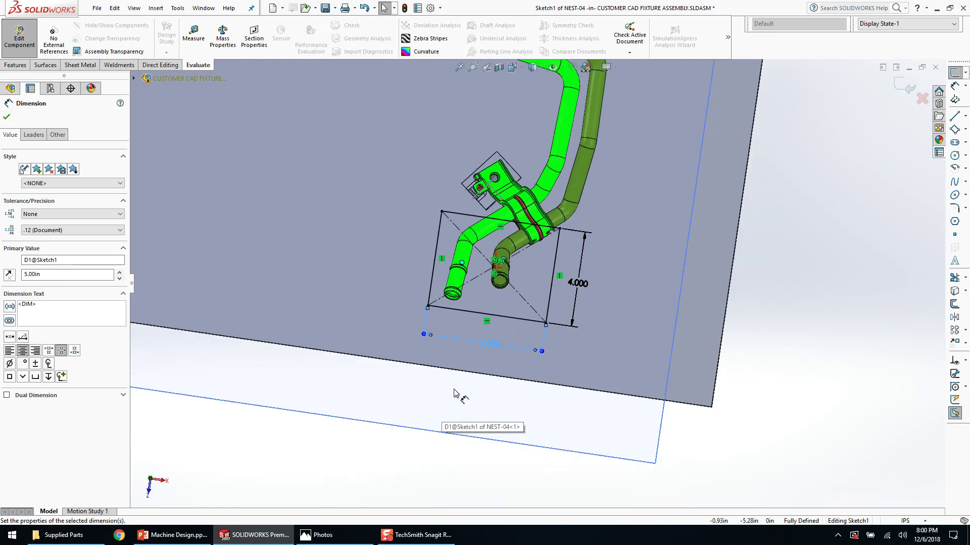
{"action": "left_click", "coordinate": [822, 220]}
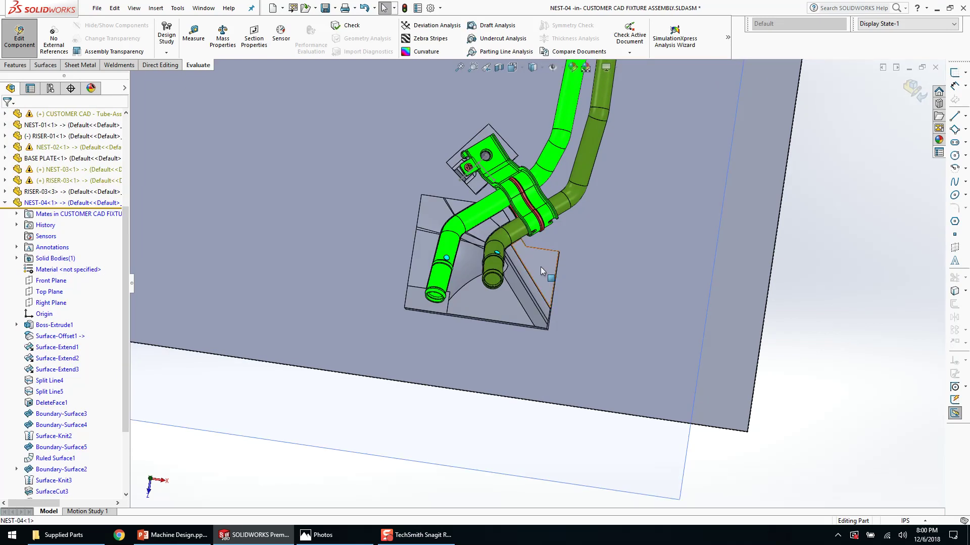
{"action": "left_click", "coordinate": [540, 267]}
{"action": "left_click", "coordinate": [547, 273]}
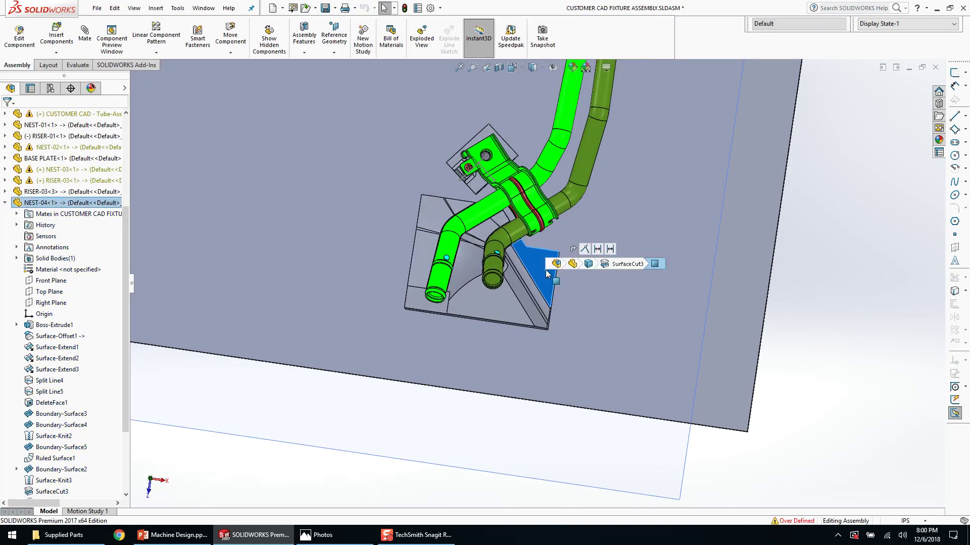
{"action": "right_click", "coordinate": [596, 251]}
{"action": "left_click", "coordinate": [602, 228]}
{"action": "double_click", "coordinate": [649, 217]}
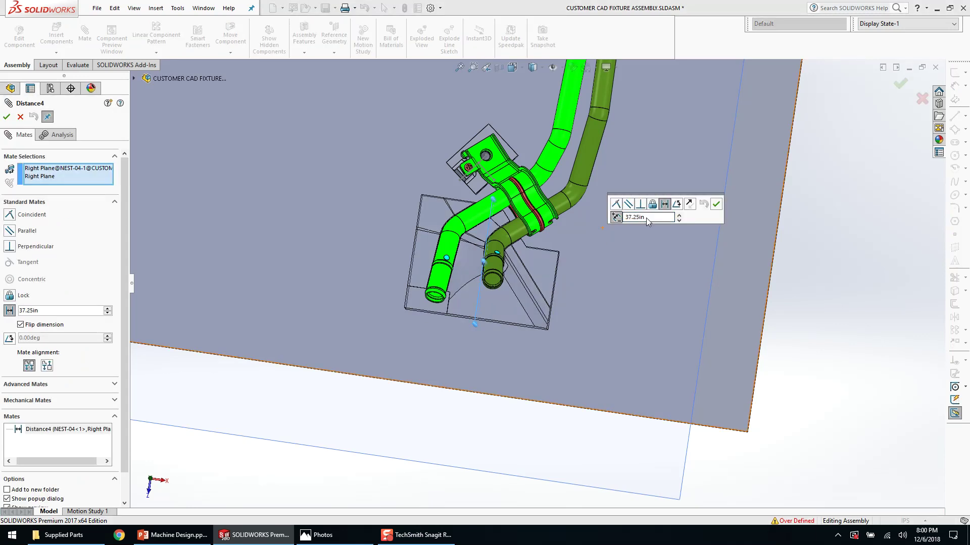
{"action": "left_click", "coordinate": [518, 273]}
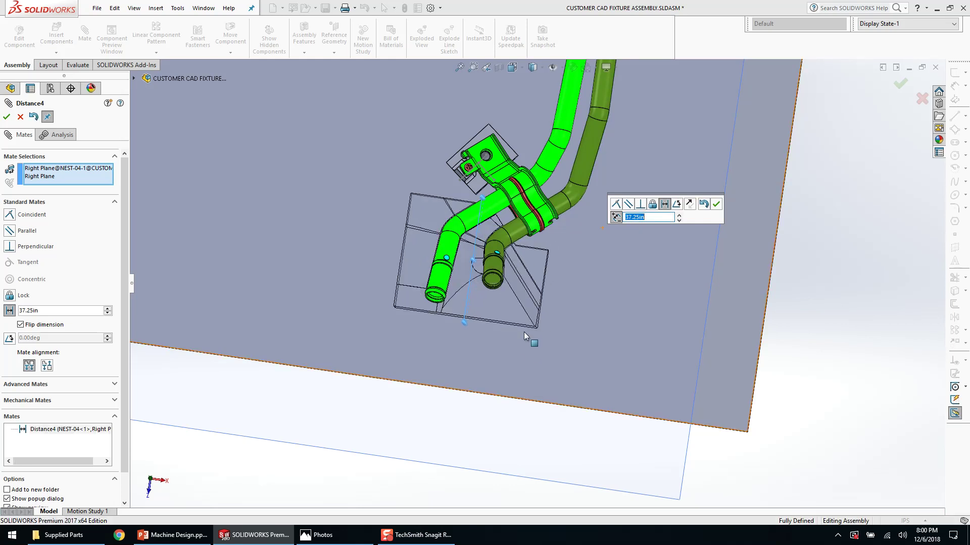
{"action": "left_click", "coordinate": [717, 204]}
{"action": "left_click", "coordinate": [900, 84]}
- Reduce NEST-04's block width to 4 in
{"action": "scroll", "coordinate": [529, 255], "scroll_direction": "down", "scroll_amount": 2}
{"action": "double_click", "coordinate": [474, 347]}
{"action": "double_click", "coordinate": [435, 402]}
{"action": "type", "text": "4"}
{"action": "key", "text": "Return"}
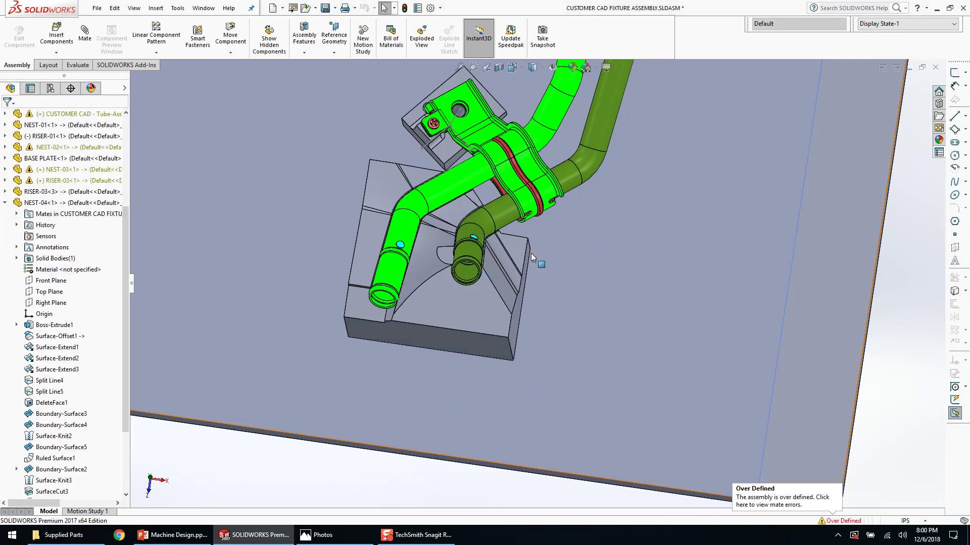
- Edit NEST-04's clearance cut sketch, moving the angled line's lower end onto the block's side edge and pulling both upper corners inward
{"action": "scroll", "coordinate": [477, 259], "scroll_direction": "down", "scroll_amount": 5}
{"action": "middle_click_drag", "start_coordinate": [476, 260], "coordinate": [513, 222]}
{"action": "left_click", "coordinate": [520, 214]}
{"action": "left_click", "coordinate": [539, 179]}
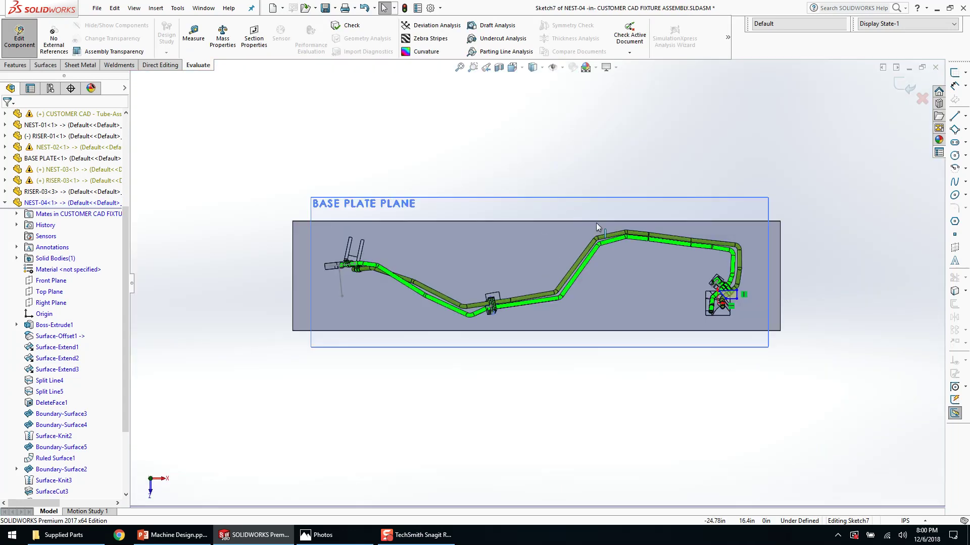
{"action": "scroll", "coordinate": [773, 300], "scroll_direction": "down", "scroll_amount": 6}
{"action": "scroll", "coordinate": [546, 280], "scroll_direction": "down", "scroll_amount": 5}
{"action": "scroll", "coordinate": [545, 280], "scroll_direction": "down", "scroll_amount": 3}
{"action": "left_click_drag", "start_coordinate": [488, 386], "coordinate": [554, 388]}
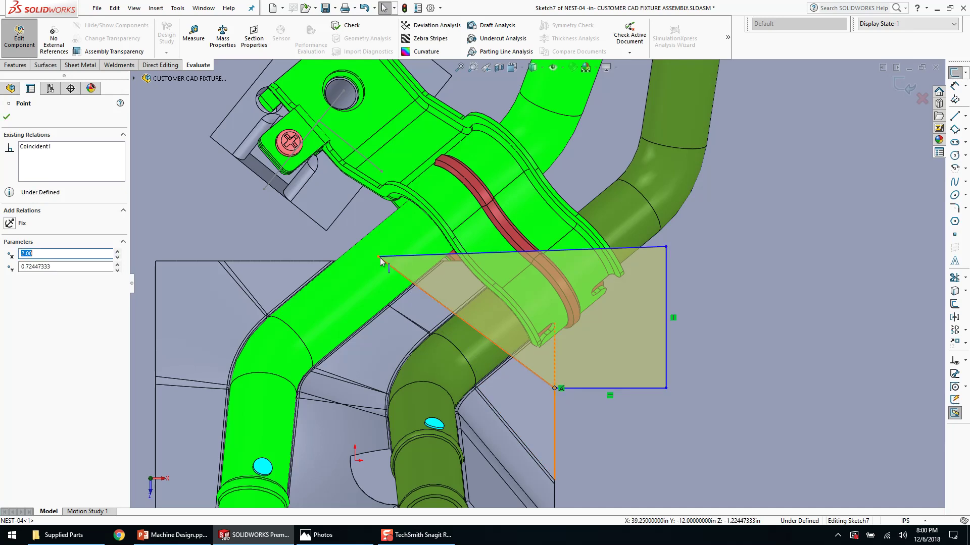
{"action": "left_click_drag", "start_coordinate": [378, 257], "coordinate": [415, 252]}
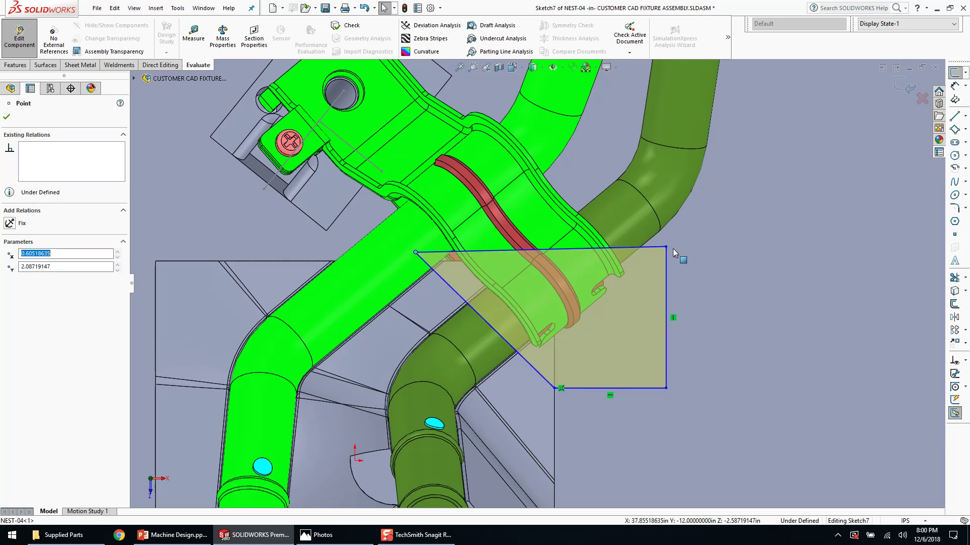
{"action": "mouse_move", "coordinate": [668, 251]}
{"action": "left_mouse_down"}
{"action": "mouse_move", "coordinate": [626, 280]}
{"action": "mouse_move", "coordinate": [586, 267]}
{"action": "mouse_move", "coordinate": [604, 266]}
{"action": "left_mouse_up"}
- Delete the profile's lower horizontal line and bring the vertical line onto the block's side edge
{"action": "left_click", "coordinate": [575, 380]}
{"action": "left_click", "coordinate": [575, 388]}
{"action": "key", "text": "Delete"}
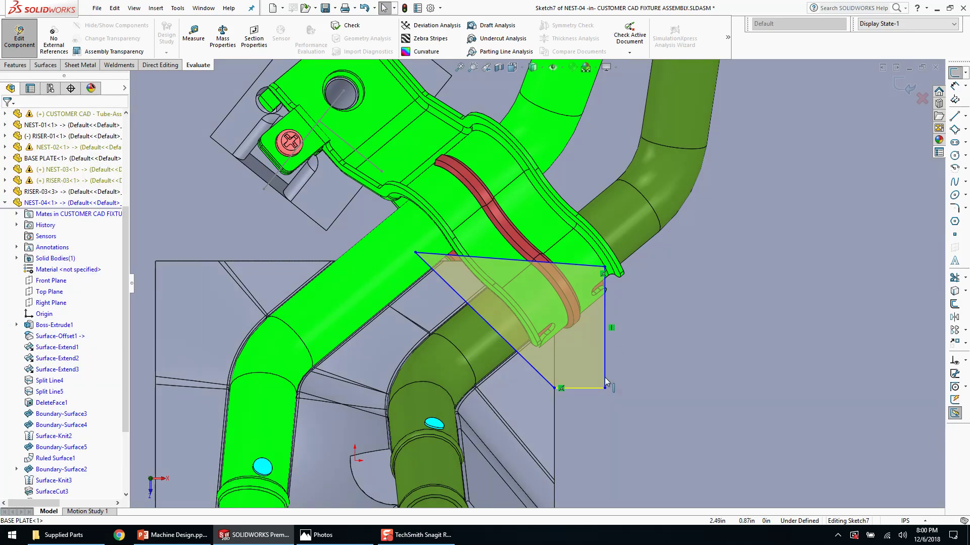
{"action": "left_click_drag", "start_coordinate": [605, 388], "coordinate": [554, 389]}
{"action": "left_click", "coordinate": [554, 212]}
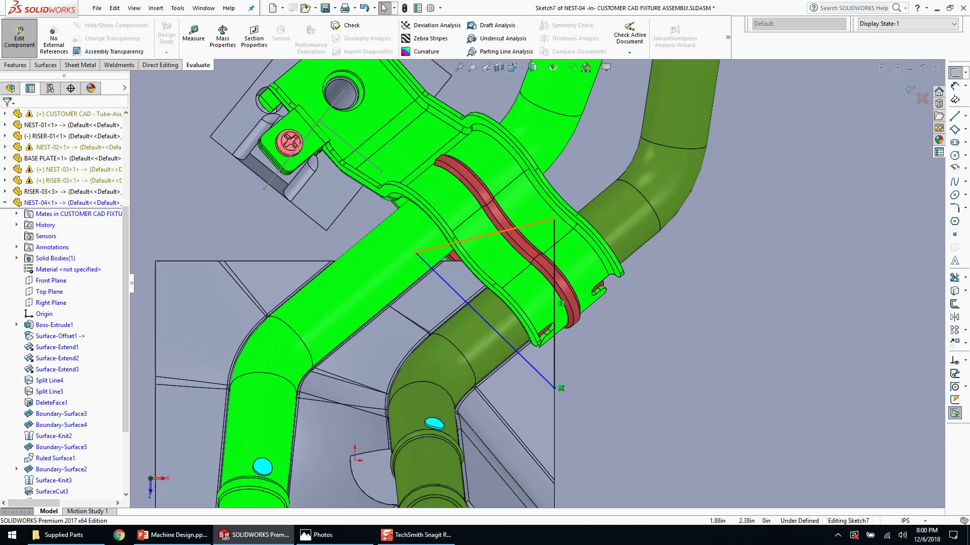
{"action": "left_click", "coordinate": [541, 222]}
{"action": "left_click", "coordinate": [558, 200]}
{"action": "key", "text": "Escape"}
- Make the profile's upper line collinear with the block's rear edge
{"action": "middle_click_drag", "start_coordinate": [409, 259], "coordinate": [355, 230]}
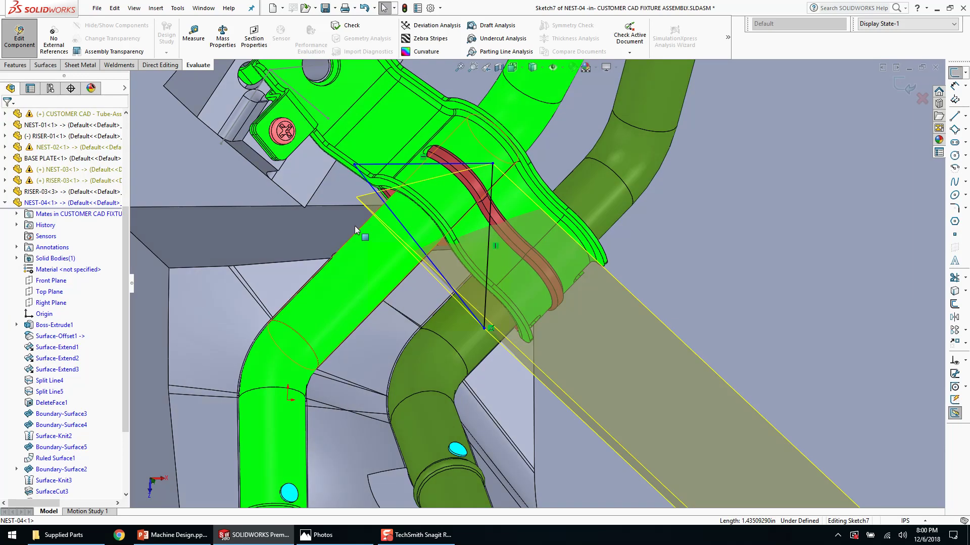
{"action": "left_click", "coordinate": [329, 207]}
{"action": "left_click", "coordinate": [371, 165], "text": "ctrl"}
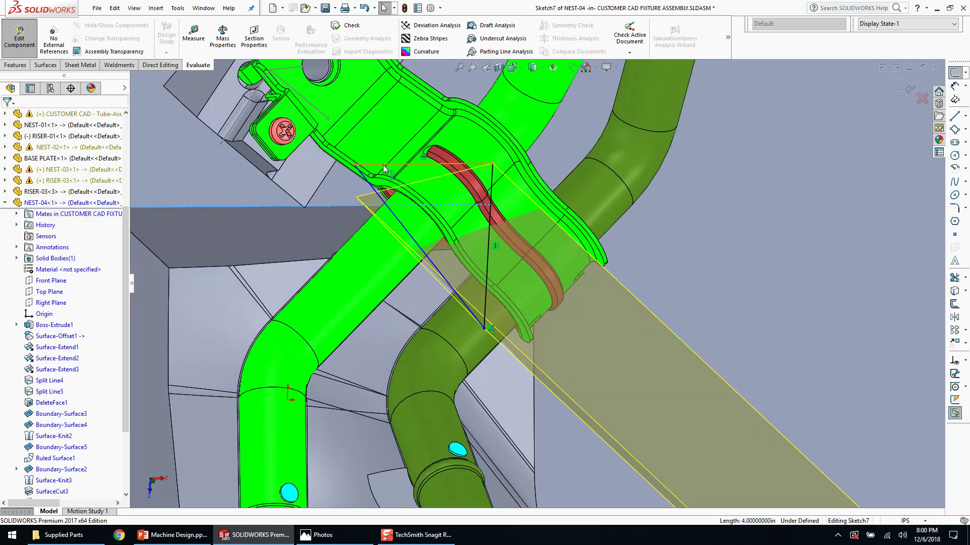
{"action": "left_click", "coordinate": [411, 122]}
{"action": "key", "text": "Escape"}
{"action": "key", "text": "ctrl+8"}
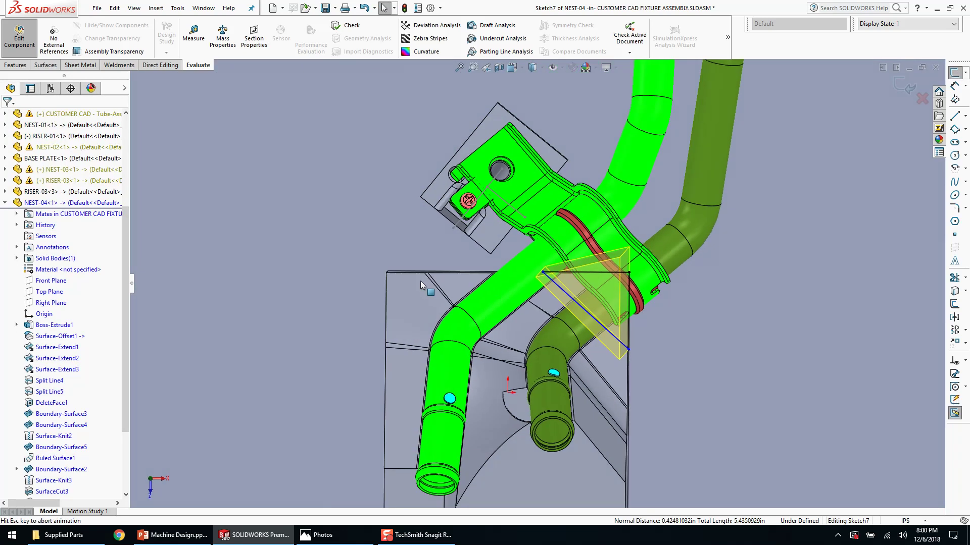
- Shift the angled line's upper end along the block edge toward the clamp, close the sketch, and leave component editing
{"action": "scroll", "coordinate": [735, 304], "scroll_direction": "down", "scroll_amount": 10}
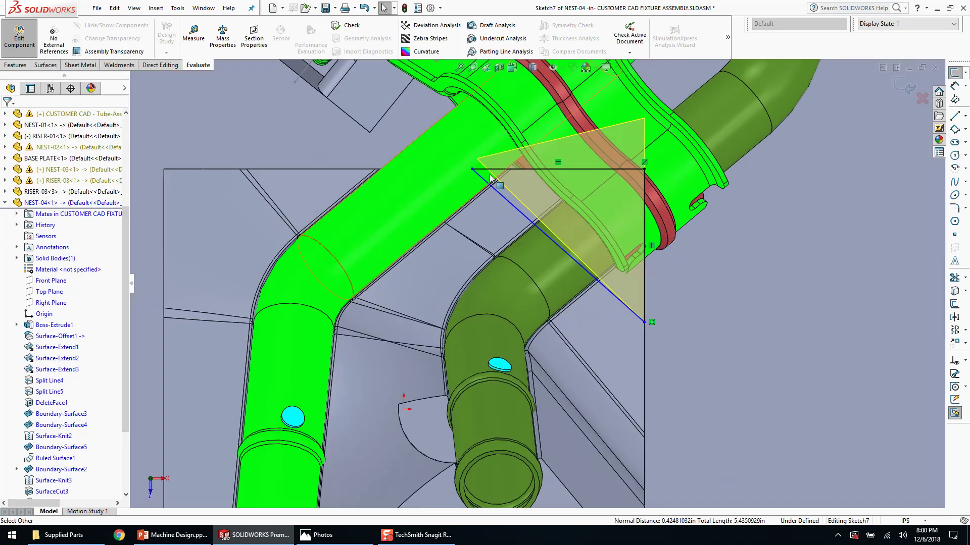
{"action": "left_click_drag", "start_coordinate": [473, 171], "coordinate": [498, 170]}
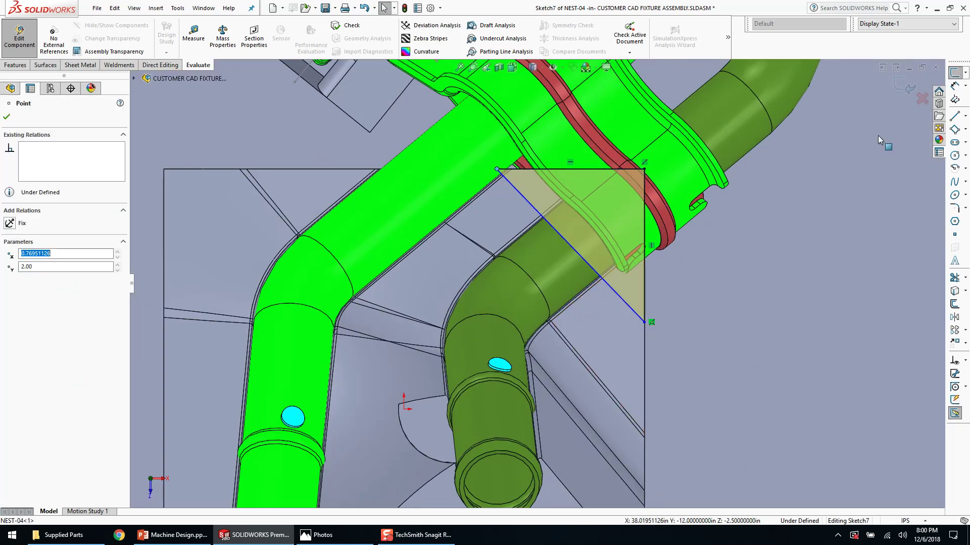
{"action": "left_click", "coordinate": [901, 88]}
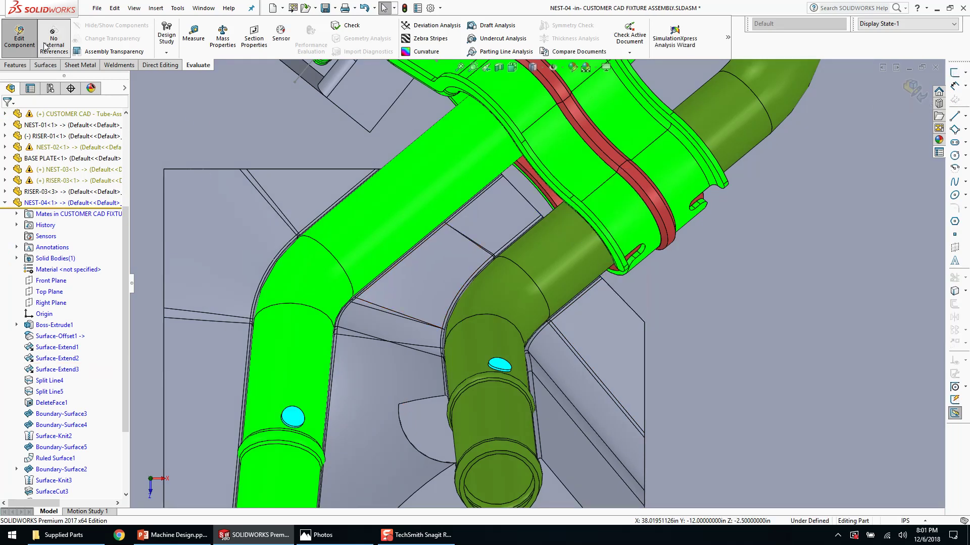
{"action": "left_click", "coordinate": [19, 39]}
- Examine the whole fixture assembly and compare it with the Finished Fixture.JPG reference image in Photos
{"action": "middle_click_drag", "start_coordinate": [432, 321], "coordinate": [505, 303]}
{"action": "scroll", "coordinate": [400, 241], "scroll_direction": "up", "scroll_amount": 5}
{"action": "scroll", "coordinate": [510, 318], "scroll_direction": "up", "scroll_amount": 5}
{"action": "scroll", "coordinate": [512, 308], "scroll_direction": "up", "scroll_amount": 8}
{"action": "scroll", "coordinate": [392, 236], "scroll_direction": "down", "scroll_amount": 5}
{"action": "middle_click_drag", "start_coordinate": [391, 235], "coordinate": [424, 139]}
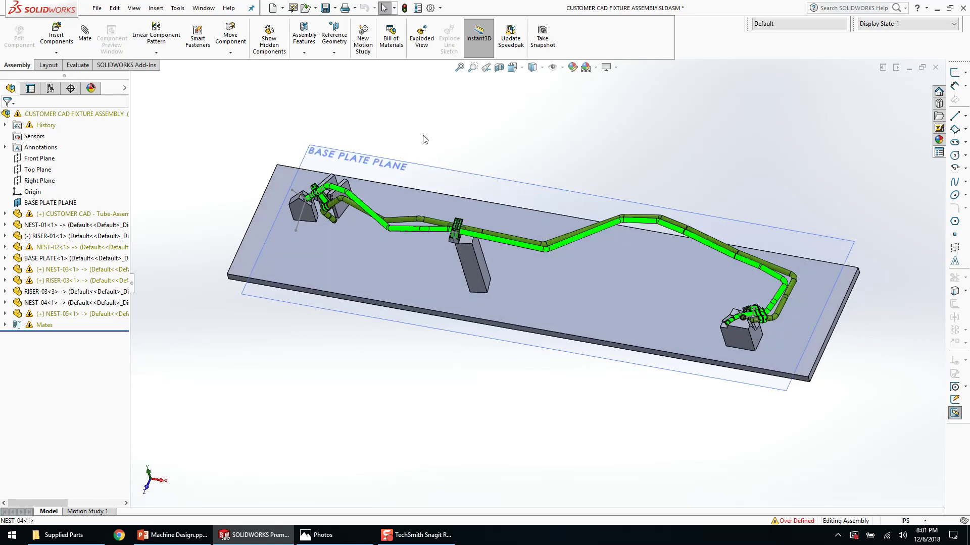
{"action": "scroll", "coordinate": [573, 261], "scroll_direction": "down", "scroll_amount": 2}
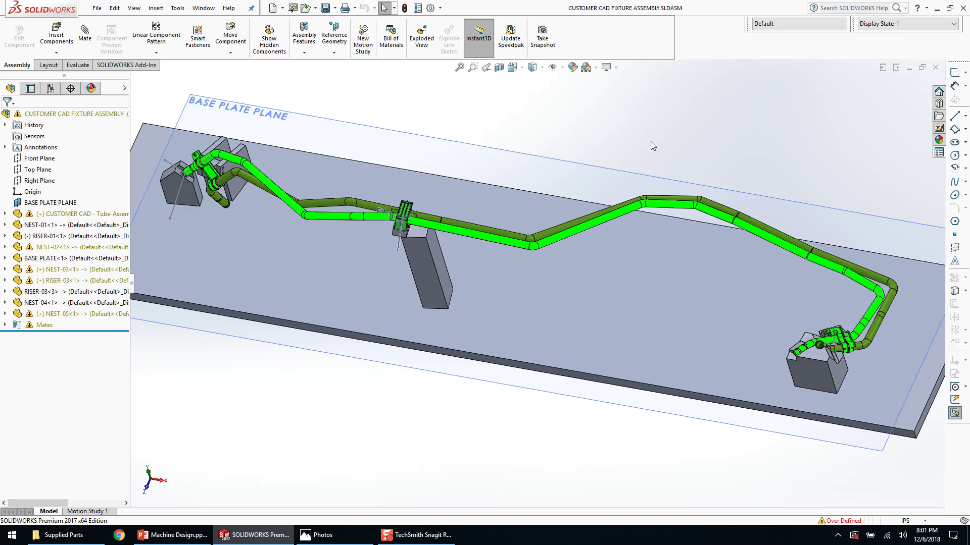
{"action": "mouse_move", "coordinate": [566, 263]}
{"action": "middle_mouse_down"}
{"action": "mouse_move", "coordinate": [551, 292]}
{"action": "mouse_move", "coordinate": [580, 277]}
{"action": "mouse_move", "coordinate": [581, 305]}
{"action": "middle_mouse_up"}
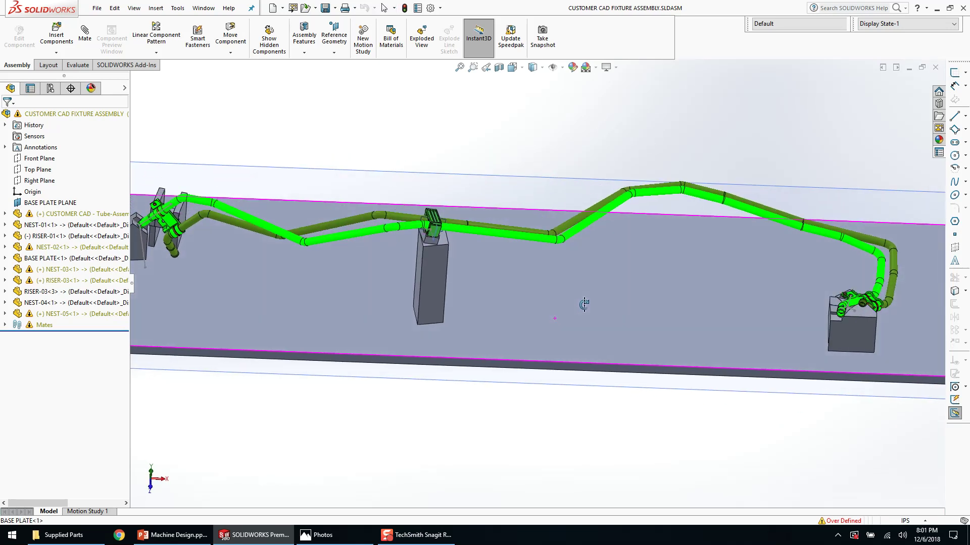
{"action": "left_click", "coordinate": [315, 535]}
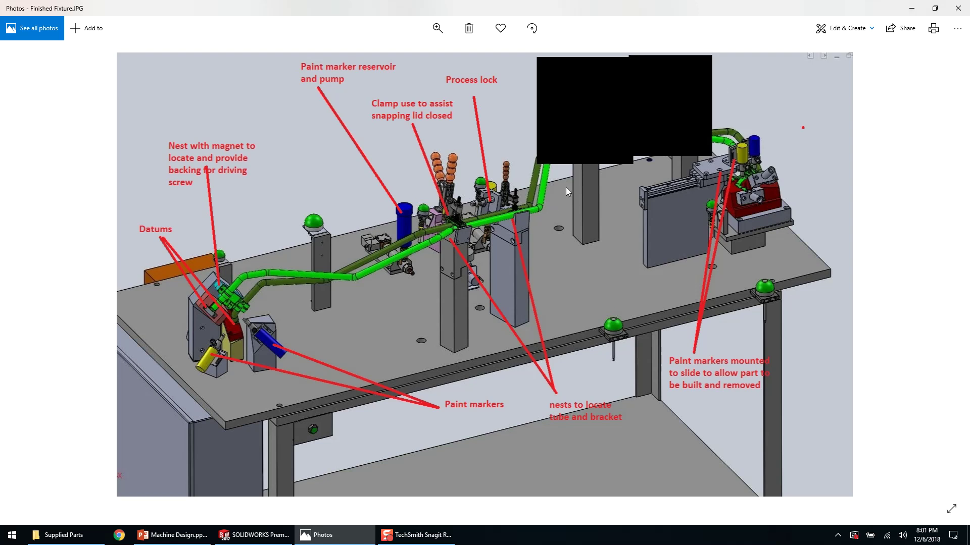
{"action": "left_click", "coordinate": [911, 8]}
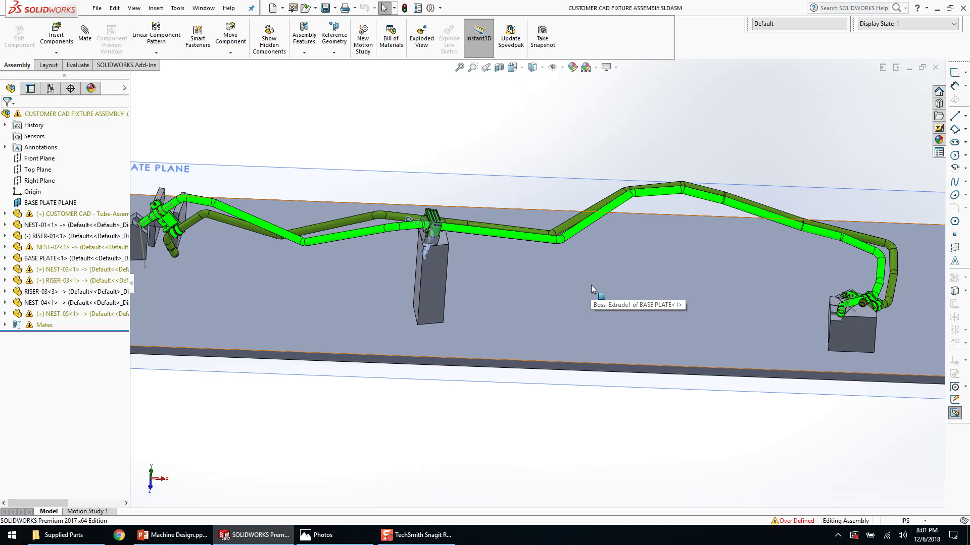
- Examine RISER-01 and the tube run beyond it from several angles for the next support location
{"action": "scroll", "coordinate": [404, 272], "scroll_direction": "up", "scroll_amount": 3}
{"action": "scroll", "coordinate": [505, 279], "scroll_direction": "down", "scroll_amount": 3}
{"action": "middle_click_drag", "start_coordinate": [735, 260], "coordinate": [516, 224]}
{"action": "scroll", "coordinate": [626, 346], "scroll_direction": "down", "scroll_amount": 2}
{"action": "left_click", "coordinate": [516, 224]}
{"action": "left_click_drag", "start_coordinate": [517, 224], "coordinate": [500, 221]}
{"action": "mouse_move", "coordinate": [504, 220]}
{"action": "middle_mouse_down"}
{"action": "mouse_move", "coordinate": [548, 245]}
{"action": "mouse_move", "coordinate": [510, 237]}
{"action": "middle_mouse_up"}
{"action": "left_click_drag", "start_coordinate": [510, 238], "coordinate": [511, 239]}
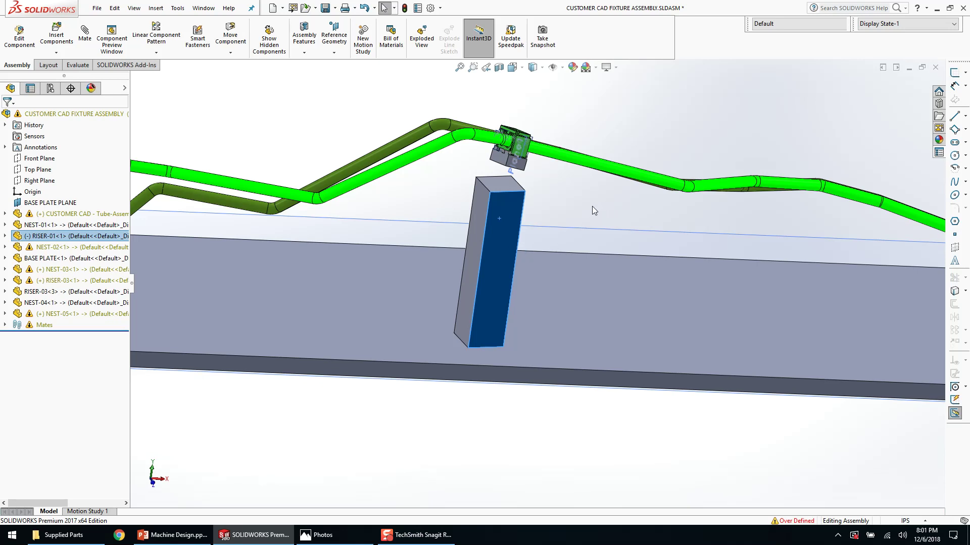
{"action": "middle_click_drag", "start_coordinate": [591, 206], "coordinate": [579, 217]}
{"action": "left_click", "coordinate": [579, 217]}
{"action": "left_click", "coordinate": [627, 128]}
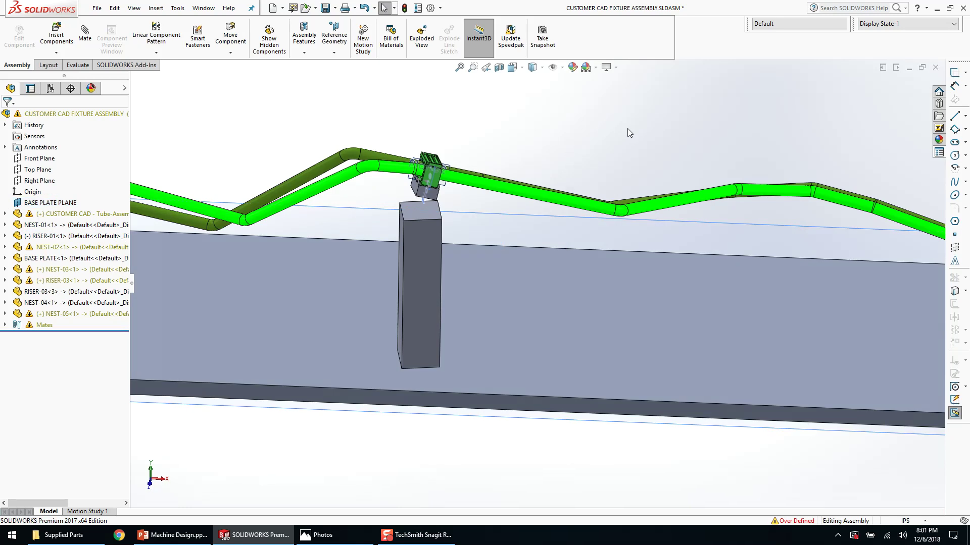
{"action": "left_click", "coordinate": [602, 253]}
{"action": "middle_click_drag", "start_coordinate": [602, 253], "coordinate": [477, 198]}
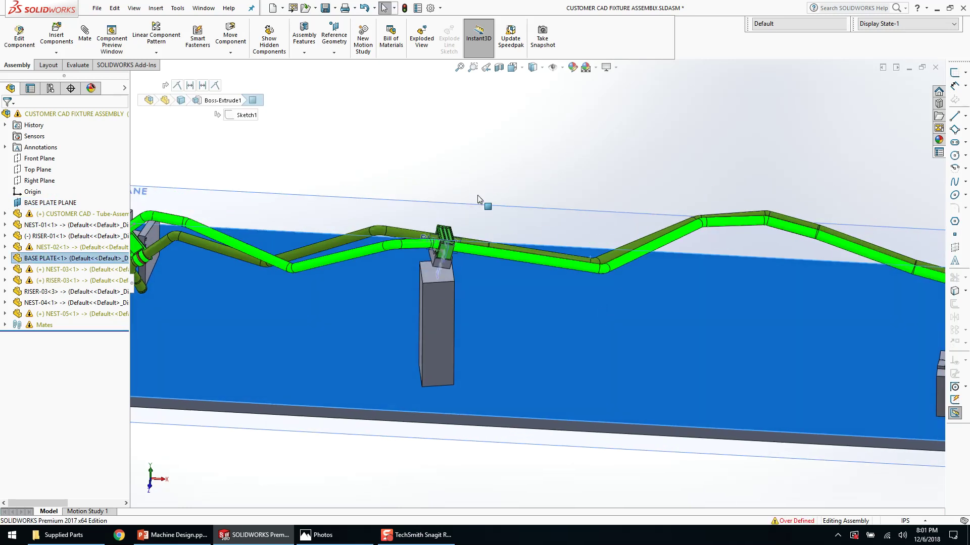
- Open RISER-01 as its own part and save an opened copy named NEST-06.SLDPRT
{"action": "left_click", "coordinate": [438, 299]}
{"action": "left_click", "coordinate": [476, 237]}
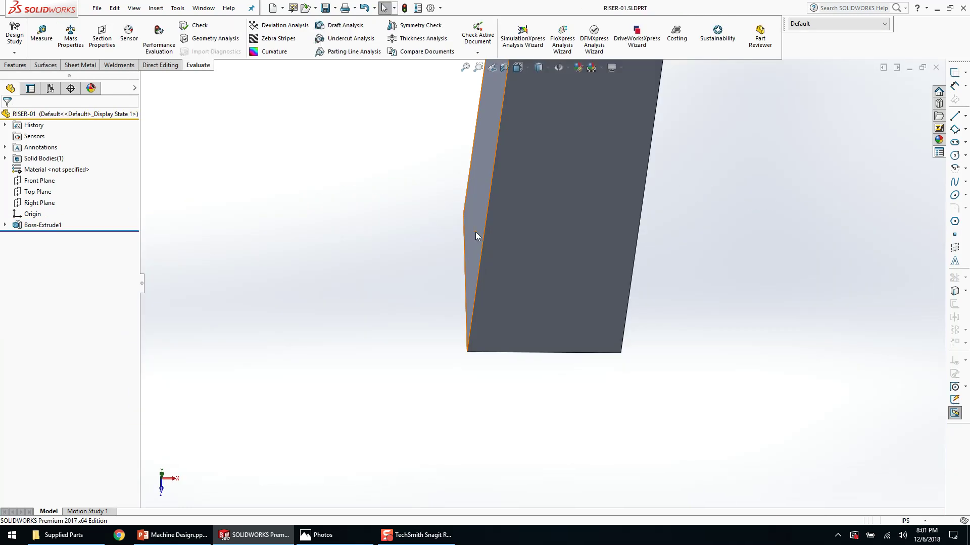
{"action": "key", "text": "ctrl+shift+s"}
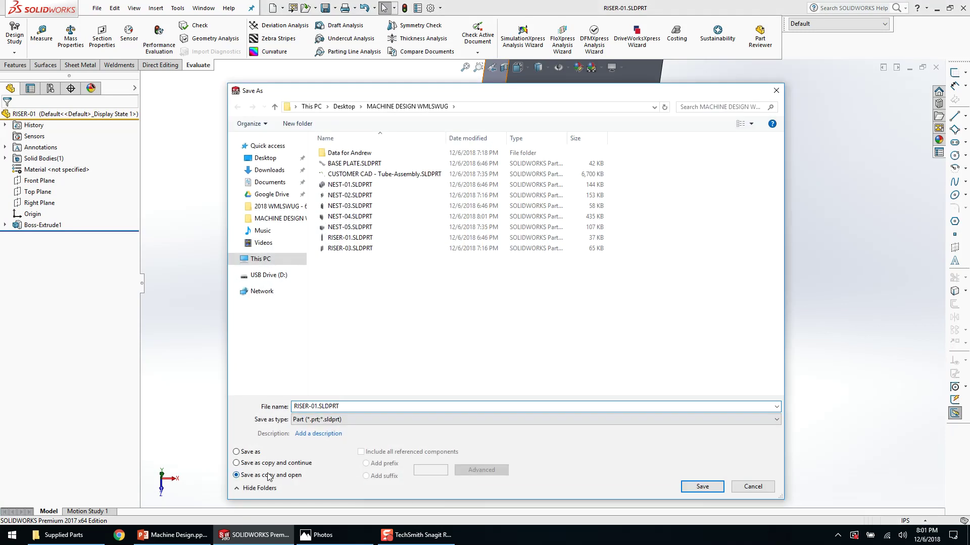
{"action": "left_click", "coordinate": [363, 228]}
{"action": "left_click", "coordinate": [328, 418]}
{"action": "left_click", "coordinate": [334, 439]}
{"action": "left_click", "coordinate": [320, 408]}
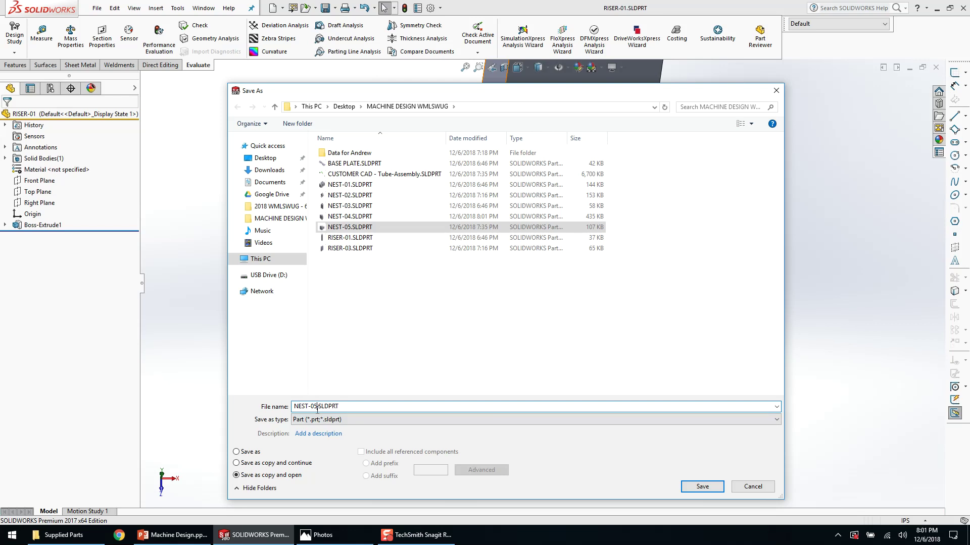
{"action": "key", "text": "BackSpace"}
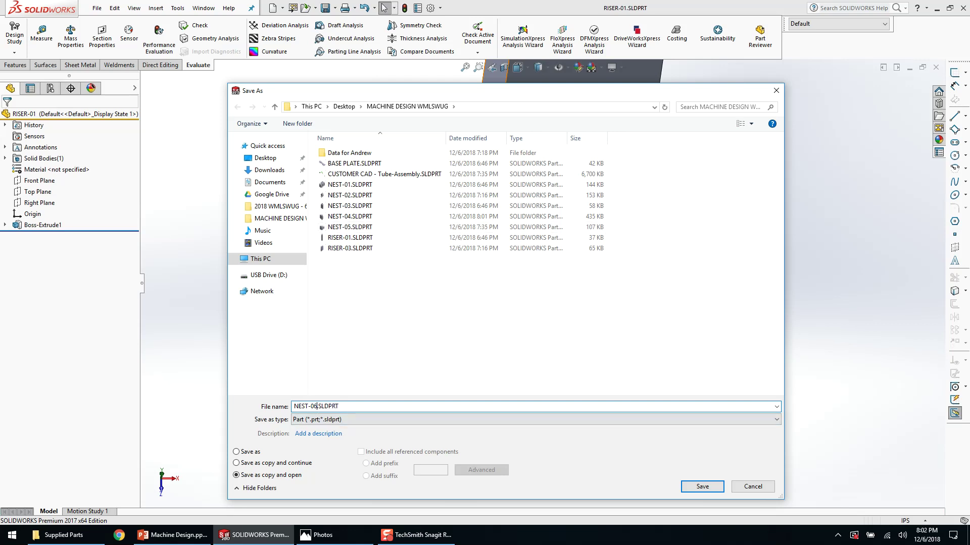
{"action": "type", "text": "6"}
{"action": "key", "text": "Return"}
- Close RISER-01, return to the customer CAD fixture assembly, and insert NEST-06 under the tubes beside the middle riser
{"action": "key", "text": "ctrl+Tab"}
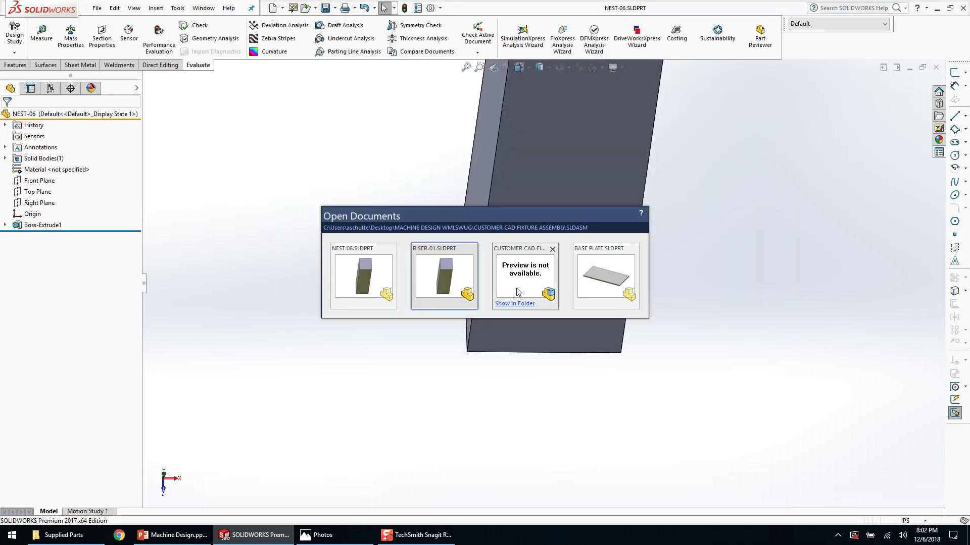
{"action": "left_click", "coordinate": [472, 250]}
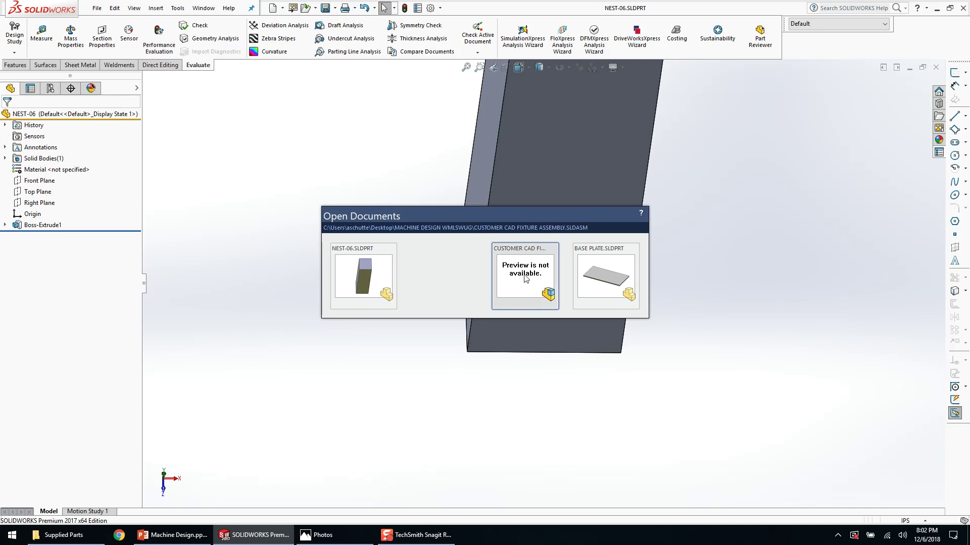
{"action": "left_click", "coordinate": [525, 278]}
{"action": "left_click", "coordinate": [56, 37]}
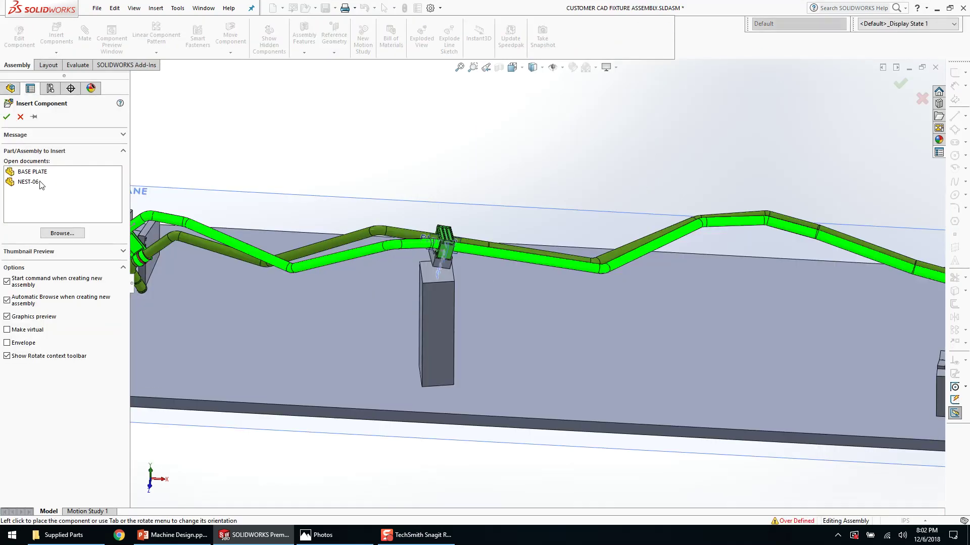
{"action": "left_click", "coordinate": [40, 182]}
{"action": "left_click", "coordinate": [543, 291]}
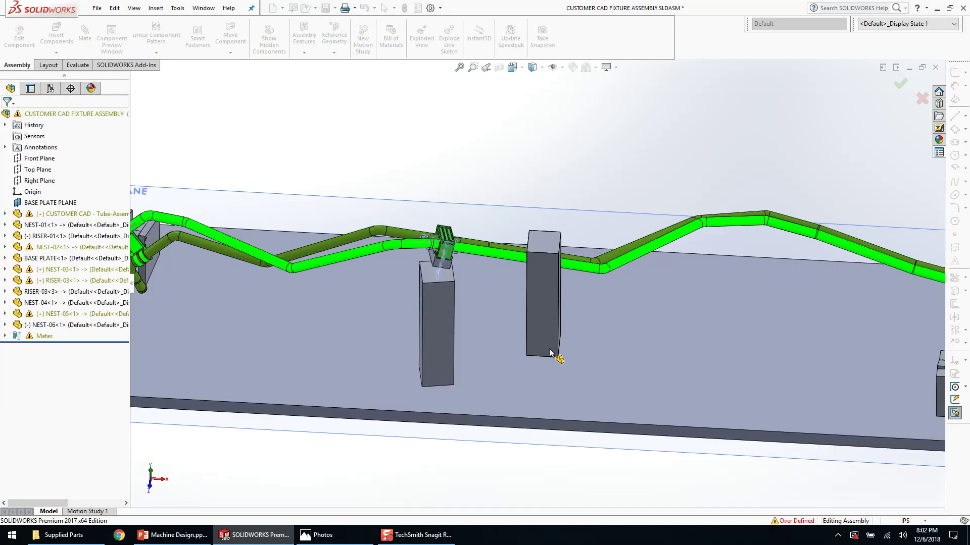
- Mate NEST-06's Top Plane to the assembly's Top Plane
{"action": "left_click", "coordinate": [547, 342]}
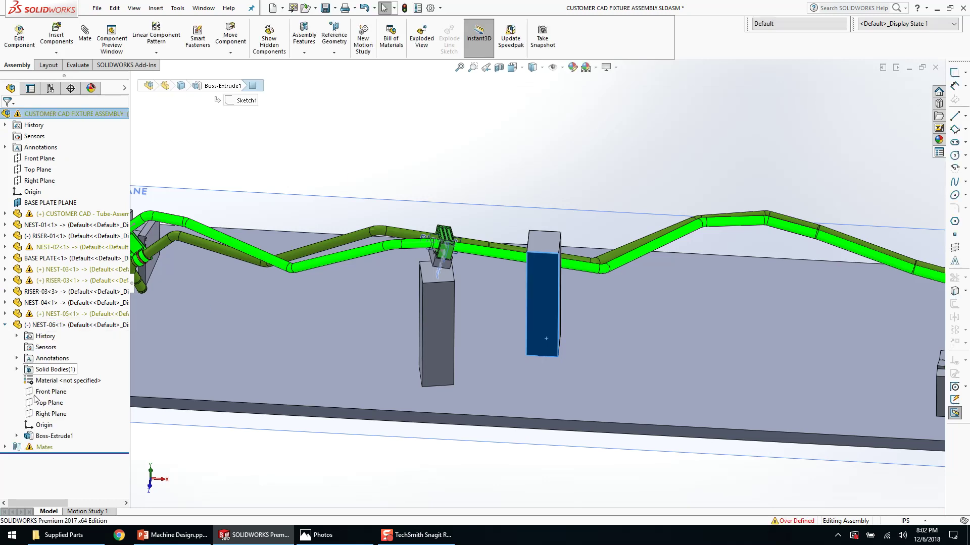
{"action": "left_click", "coordinate": [43, 404]}
{"action": "left_click", "coordinate": [41, 169], "text": "ctrl"}
{"action": "left_click", "coordinate": [52, 176]}
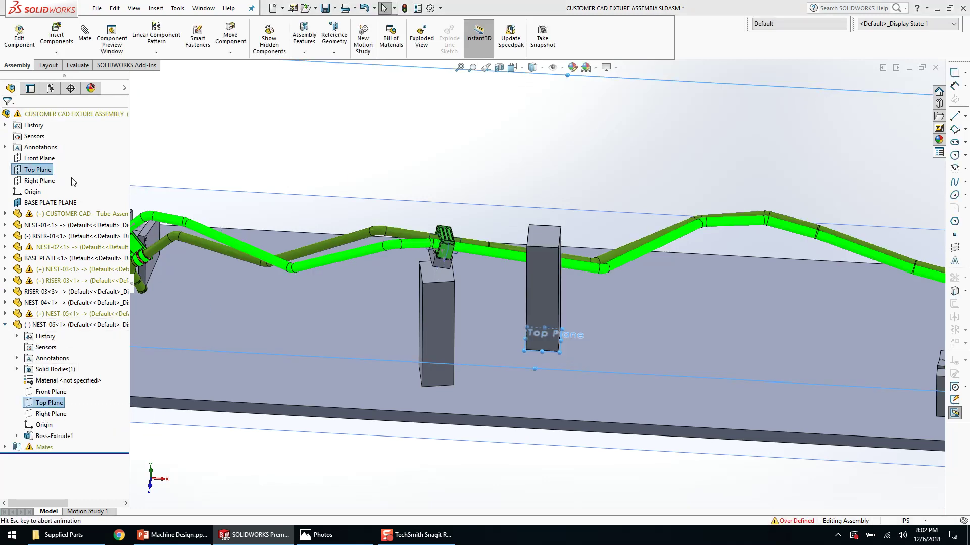
- Move NEST-06 beneath the straight tube sections just before their bend, so the block spans both tubes
{"action": "right_click_drag", "start_coordinate": [463, 220], "coordinate": [461, 171]}
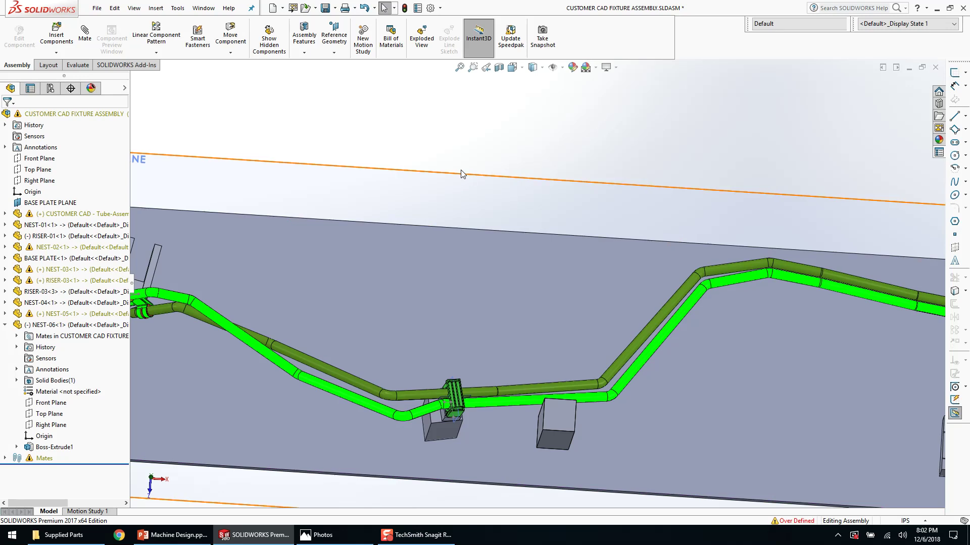
{"action": "scroll", "coordinate": [526, 314], "scroll_direction": "up", "scroll_amount": 3}
{"action": "scroll", "coordinate": [563, 396], "scroll_direction": "down", "scroll_amount": 5}
{"action": "left_click_drag", "start_coordinate": [515, 335], "coordinate": [490, 212]}
{"action": "scroll", "coordinate": [538, 281], "scroll_direction": "down", "scroll_amount": 3}
{"action": "left_click_drag", "start_coordinate": [394, 187], "coordinate": [556, 291]}
- Set the side length of NEST-06's square profile to 2.5 in
{"action": "double_click", "coordinate": [554, 272]}
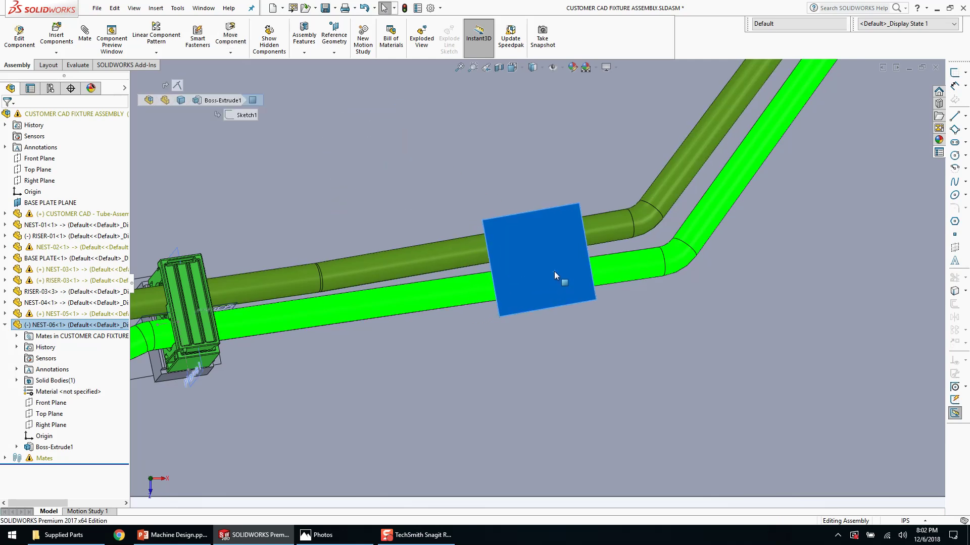
{"action": "scroll", "coordinate": [554, 270], "scroll_direction": "down", "scroll_amount": 3}
{"action": "double_click", "coordinate": [662, 225]}
{"action": "left_click", "coordinate": [653, 250]}
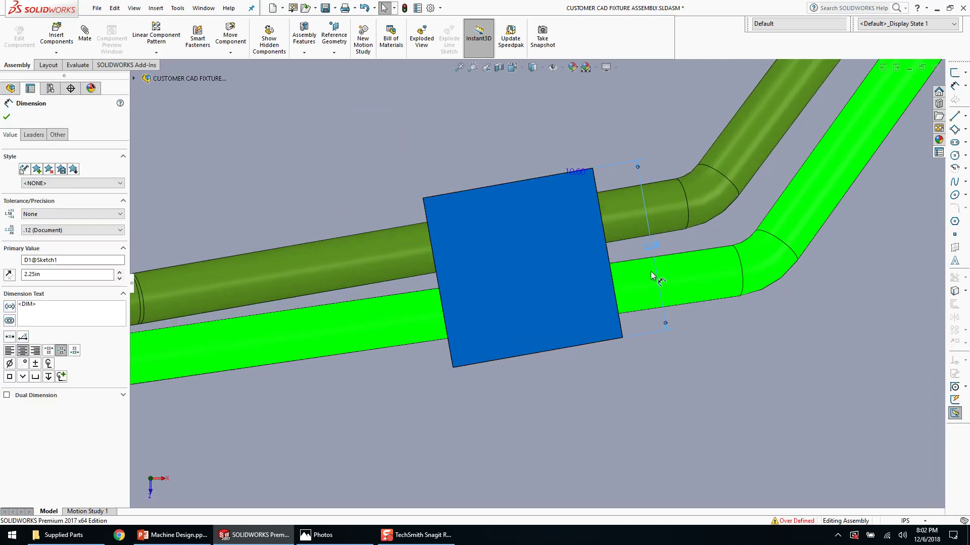
{"action": "type", "text": "3"}
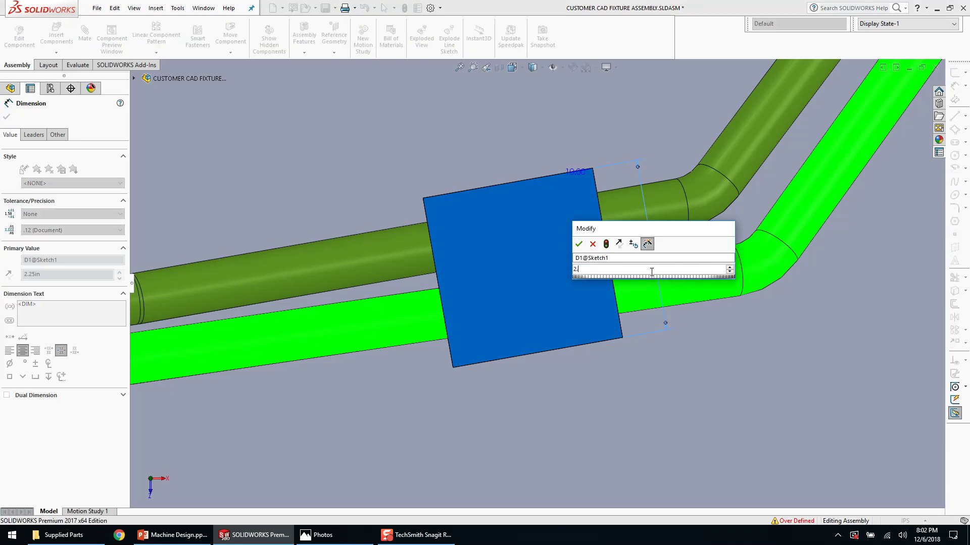
{"action": "key", "text": "Return"}
{"action": "key", "text": "Escape"}
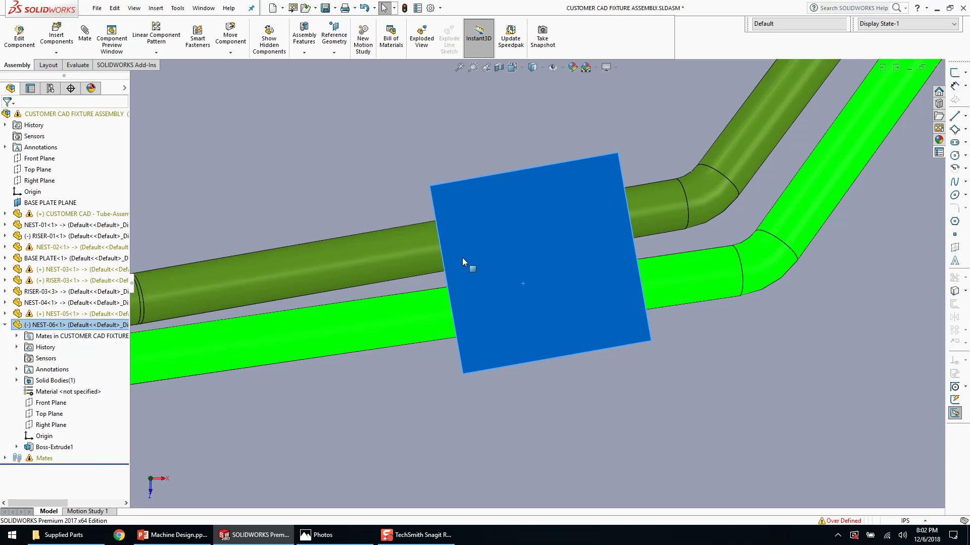
- Delete the coincident mate that ties NEST-06's Top Plane to the assembly
{"action": "mouse_move", "coordinate": [515, 310]}
{"action": "middle_mouse_down"}
{"action": "mouse_move", "coordinate": [535, 179]}
{"action": "mouse_move", "coordinate": [574, 408]}
{"action": "mouse_move", "coordinate": [552, 335]}
{"action": "mouse_move", "coordinate": [540, 332]}
{"action": "mouse_move", "coordinate": [541, 283]}
{"action": "mouse_move", "coordinate": [537, 326]}
{"action": "middle_mouse_up"}
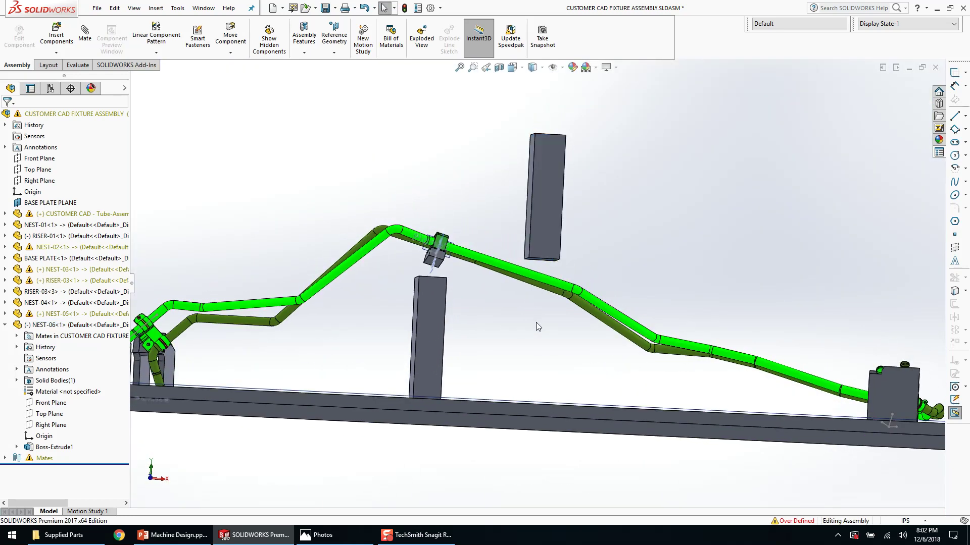
{"action": "left_click", "coordinate": [545, 232]}
{"action": "key", "text": "d"}
{"action": "right_click", "coordinate": [281, 235]}
{"action": "left_click", "coordinate": [284, 235]}
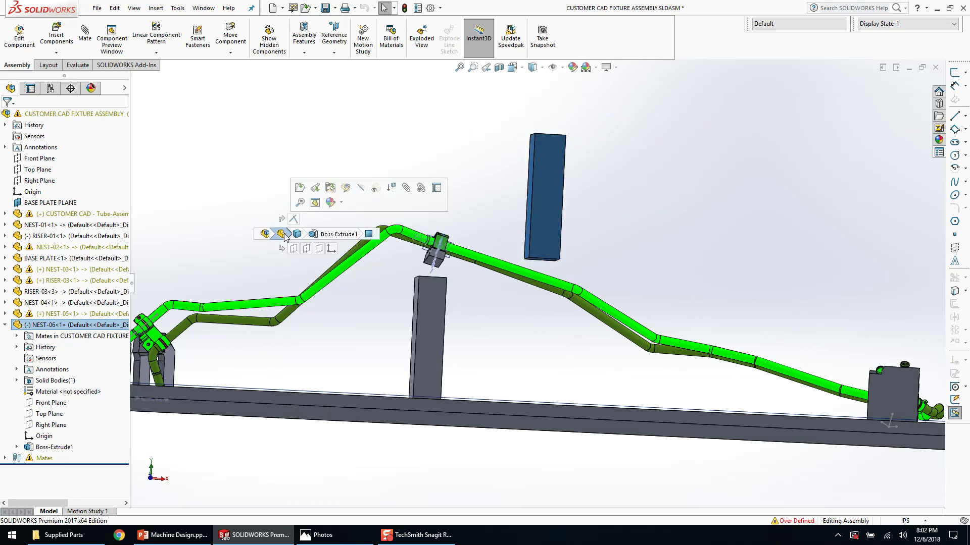
{"action": "right_click", "coordinate": [293, 220]}
{"action": "left_click", "coordinate": [328, 280]}
{"action": "key", "text": "Return"}
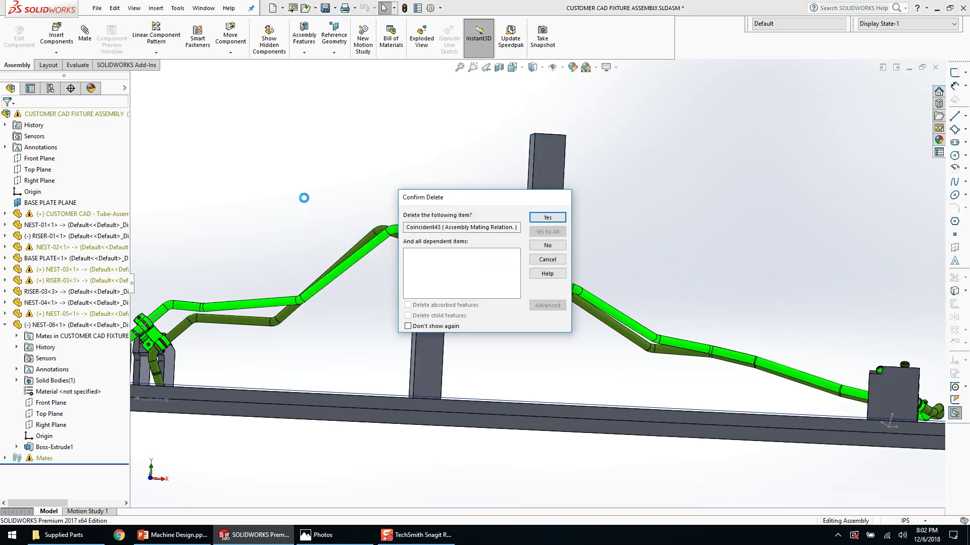
- Mate the bottom face of NEST-06 coincident to BASE PLATE PLANE
{"action": "left_click", "coordinate": [51, 202]}
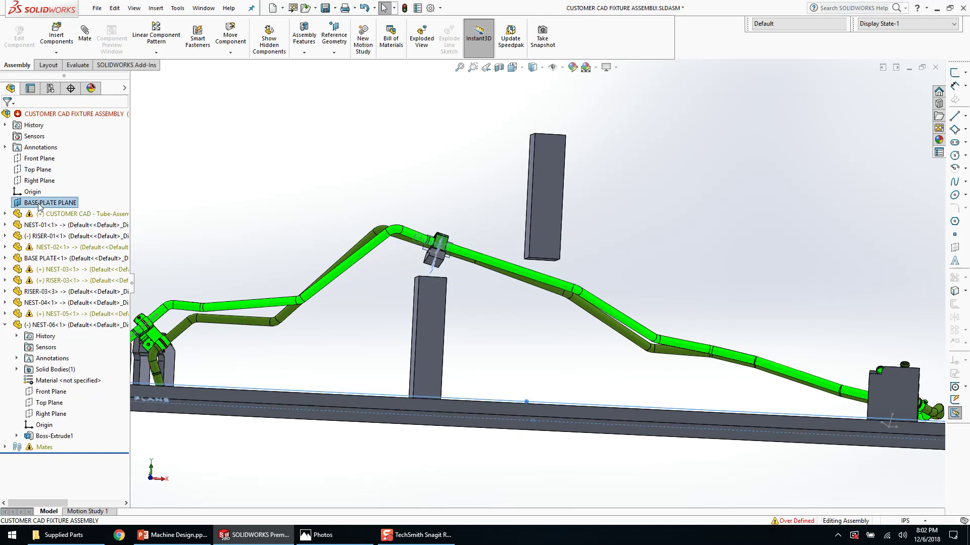
{"action": "scroll", "coordinate": [546, 251], "scroll_direction": "down", "scroll_amount": 5}
{"action": "left_click", "coordinate": [545, 251], "text": "ctrl"}
{"action": "left_click", "coordinate": [580, 241]}
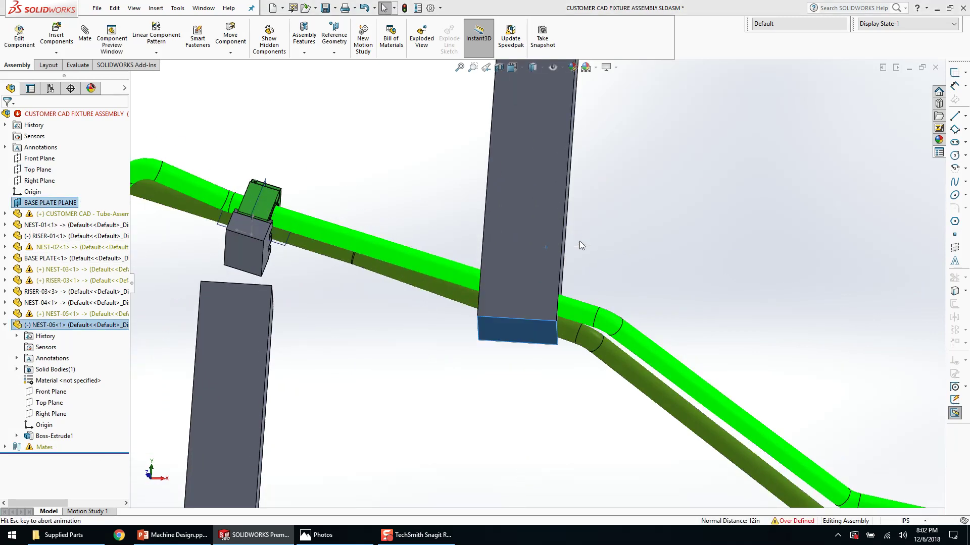
- Set the extruded height of the NEST-06 block to 11 in
{"action": "left_click", "coordinate": [503, 356]}
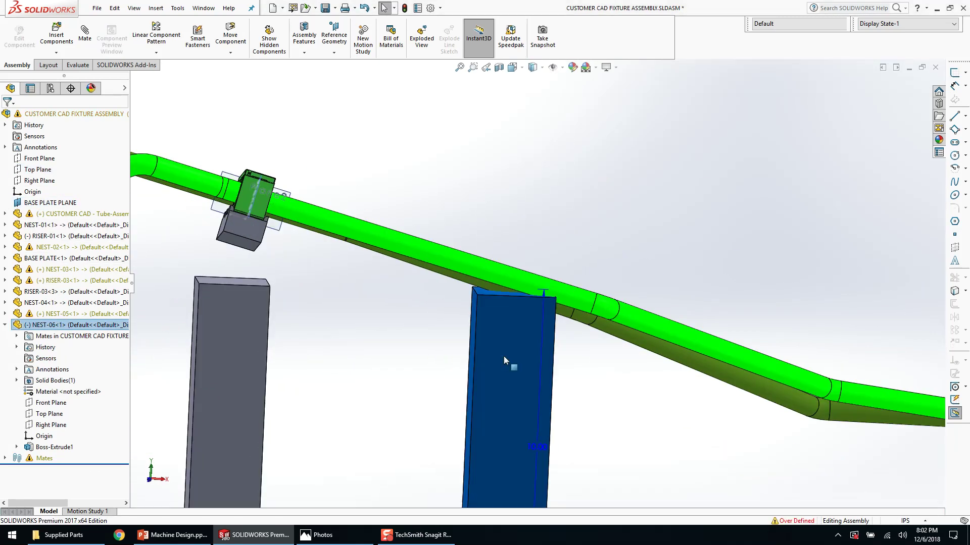
{"action": "scroll", "coordinate": [504, 356], "scroll_direction": "up", "scroll_amount": 2}
{"action": "double_click", "coordinate": [543, 376]}
{"action": "type", "text": "11"}
{"action": "key", "text": "Return"}
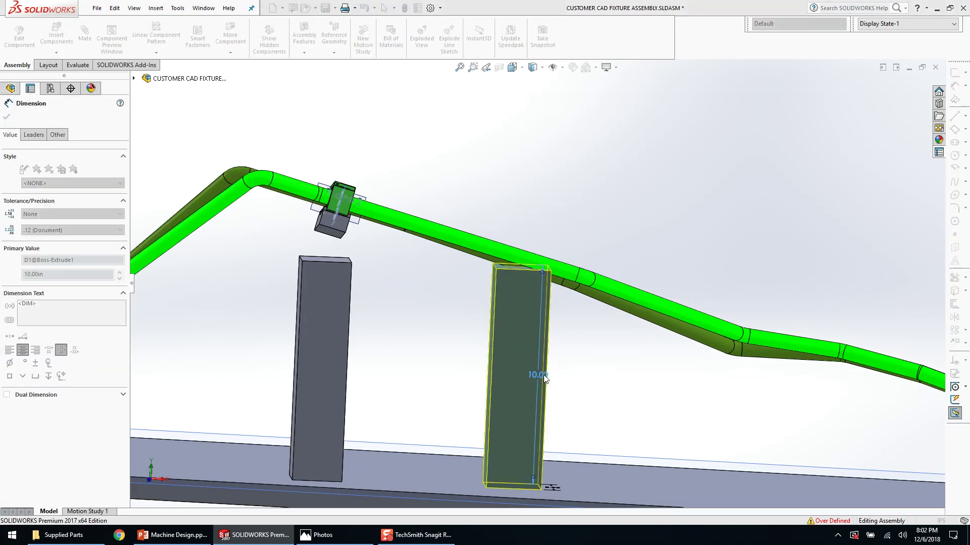
- Set the extruded height of the NEST-06 block to 12 in
{"action": "scroll", "coordinate": [564, 274], "scroll_direction": "down", "scroll_amount": 6}
{"action": "middle_click_drag", "start_coordinate": [565, 273], "coordinate": [536, 354]}
{"action": "scroll", "coordinate": [562, 331], "scroll_direction": "up", "scroll_amount": 1}
{"action": "double_click", "coordinate": [563, 330]}
{"action": "scroll", "coordinate": [563, 330], "scroll_direction": "up", "scroll_amount": 2}
{"action": "scroll", "coordinate": [548, 310], "scroll_direction": "up", "scroll_amount": 2}
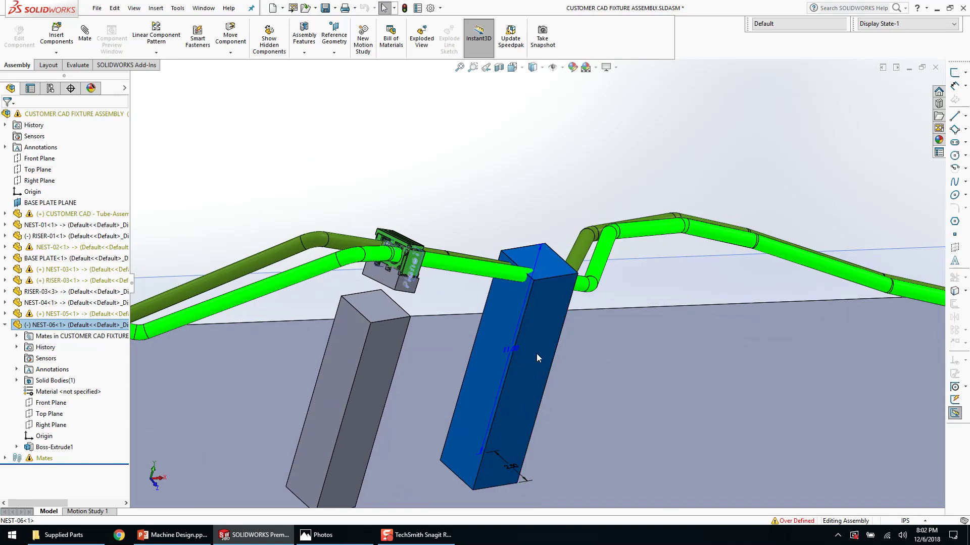
{"action": "double_click", "coordinate": [517, 350]}
{"action": "type", "text": "12"}
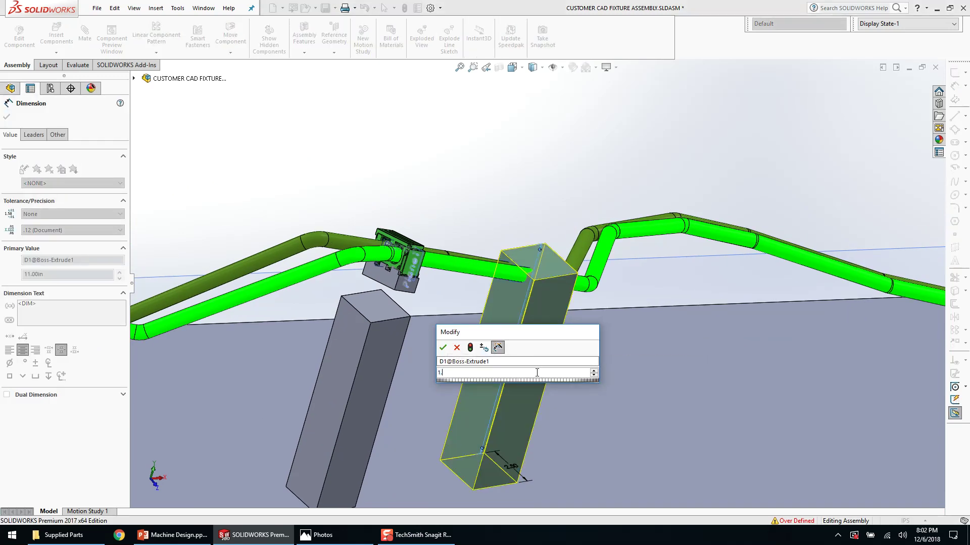
{"action": "key", "text": "Return"}
- Edit NEST-06 within the assembly and create an offset surface from the straight sections of both tubes passing through its top
{"action": "scroll", "coordinate": [551, 280], "scroll_direction": "down", "scroll_amount": 8}
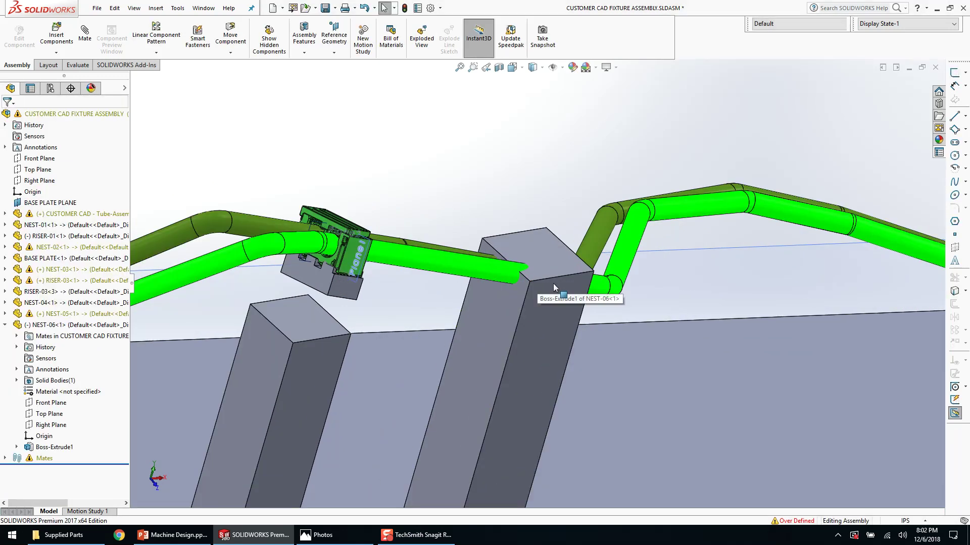
{"action": "middle_click_drag", "start_coordinate": [533, 272], "coordinate": [525, 253]}
{"action": "scroll", "coordinate": [501, 259], "scroll_direction": "up", "scroll_amount": 4}
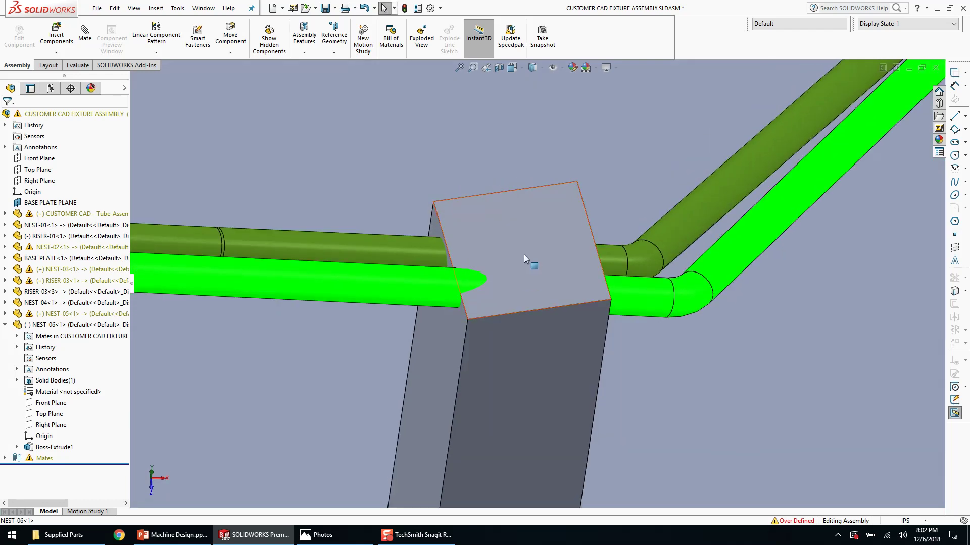
{"action": "right_click", "coordinate": [525, 253]}
{"action": "left_click", "coordinate": [563, 215]}
{"action": "left_click", "coordinate": [345, 90]}
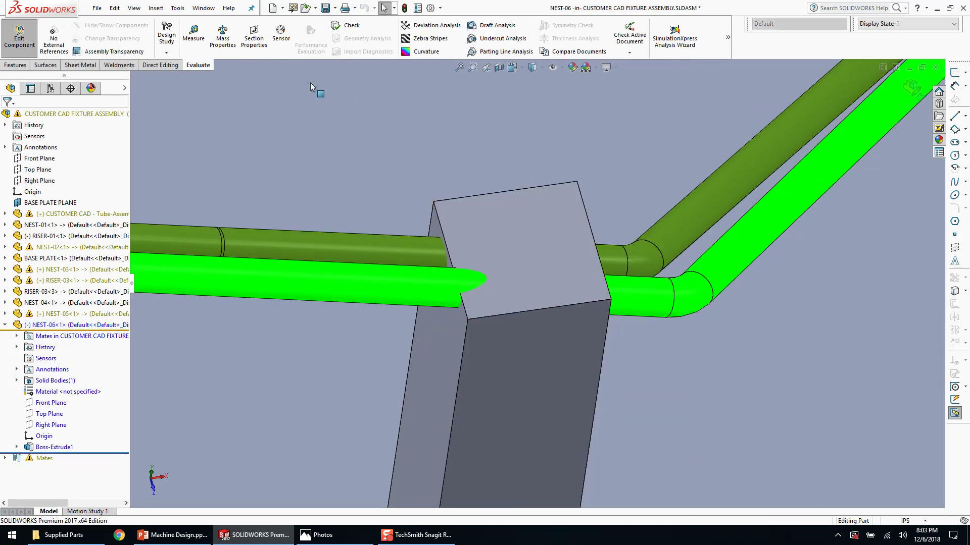
{"action": "left_click", "coordinate": [45, 65]}
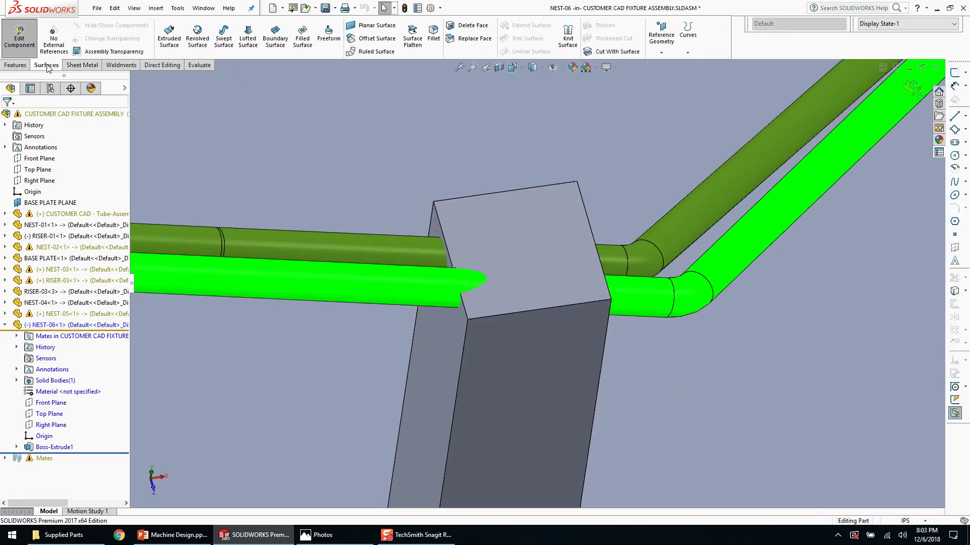
{"action": "left_click", "coordinate": [390, 40]}
{"action": "left_click", "coordinate": [390, 250]}
{"action": "left_click", "coordinate": [395, 282]}
{"action": "left_click", "coordinate": [6, 117]}
- Open NEST-06 as its own part and hide the solid block, leaving the two tube surfaces
{"action": "right_click", "coordinate": [504, 249]}
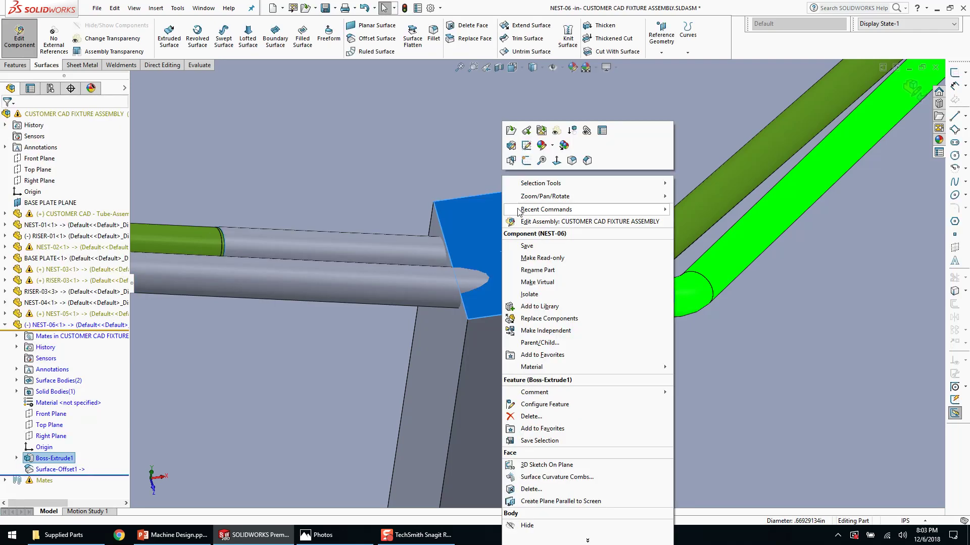
{"action": "left_click", "coordinate": [511, 131]}
{"action": "scroll", "coordinate": [484, 315], "scroll_direction": "up", "scroll_amount": 3}
{"action": "scroll", "coordinate": [567, 228], "scroll_direction": "down", "scroll_amount": 3}
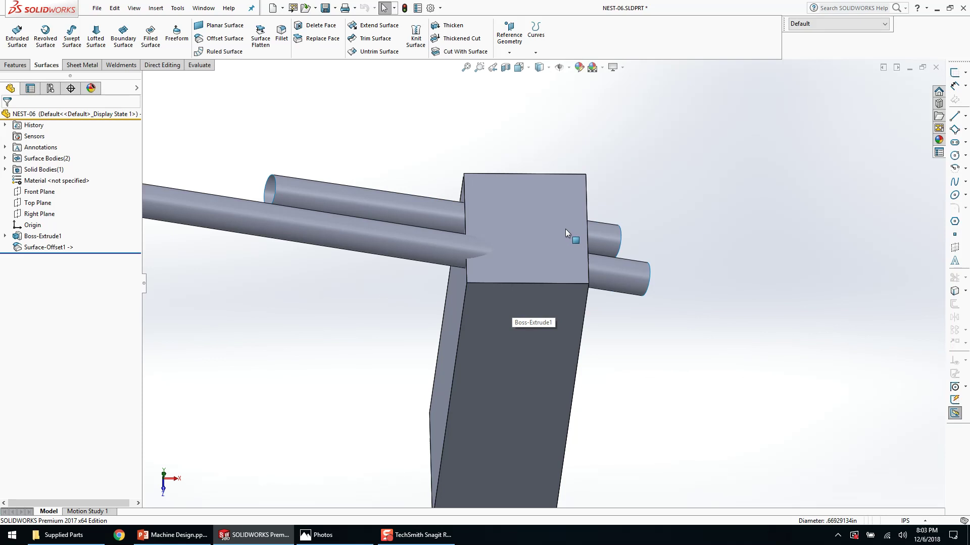
{"action": "scroll", "coordinate": [565, 228], "scroll_direction": "down", "scroll_amount": 4}
{"action": "key", "text": "Tab"}
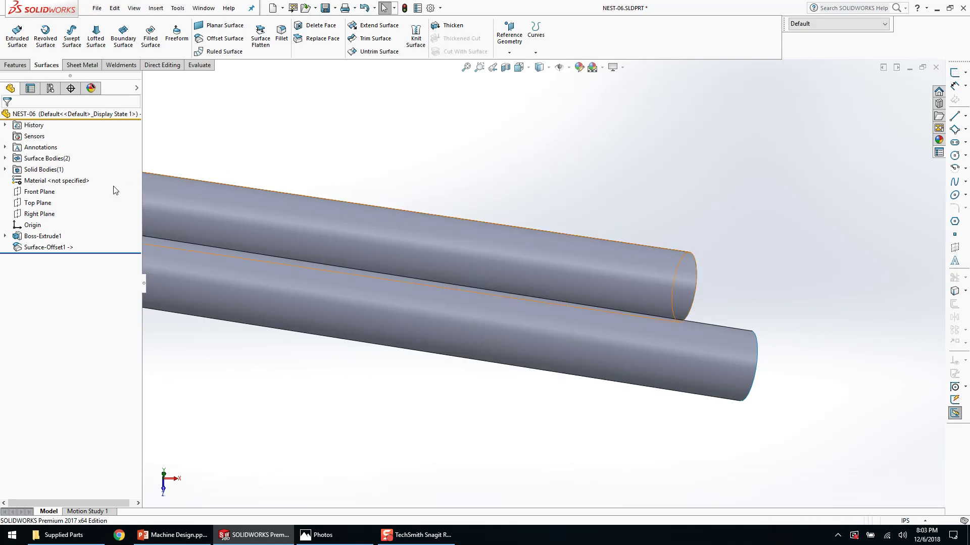
- Add a silhouette split line to the rear tube surface, using the Top Plane as the direction of pull
{"action": "left_click", "coordinate": [536, 34]}
{"action": "left_click", "coordinate": [553, 63]}
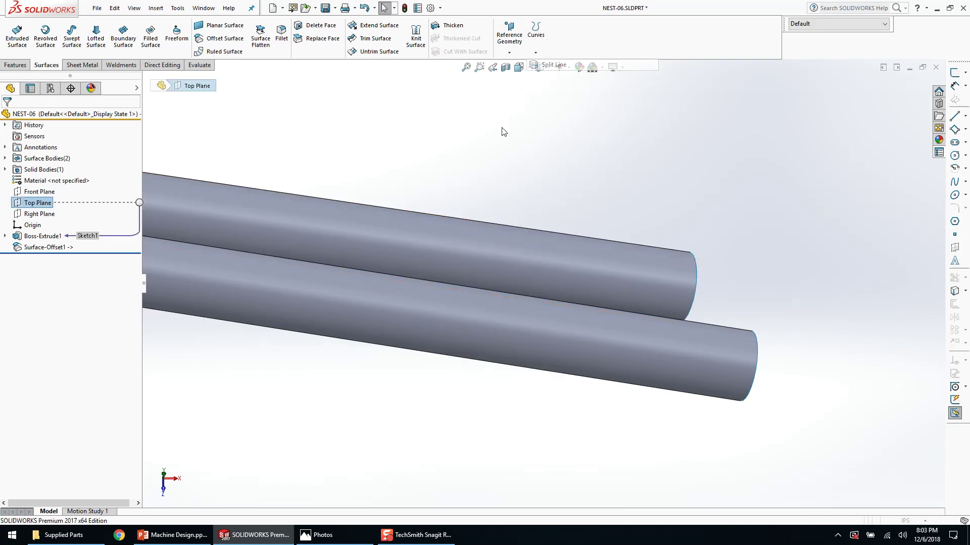
{"action": "left_click", "coordinate": [313, 239]}
{"action": "left_click", "coordinate": [281, 275]}
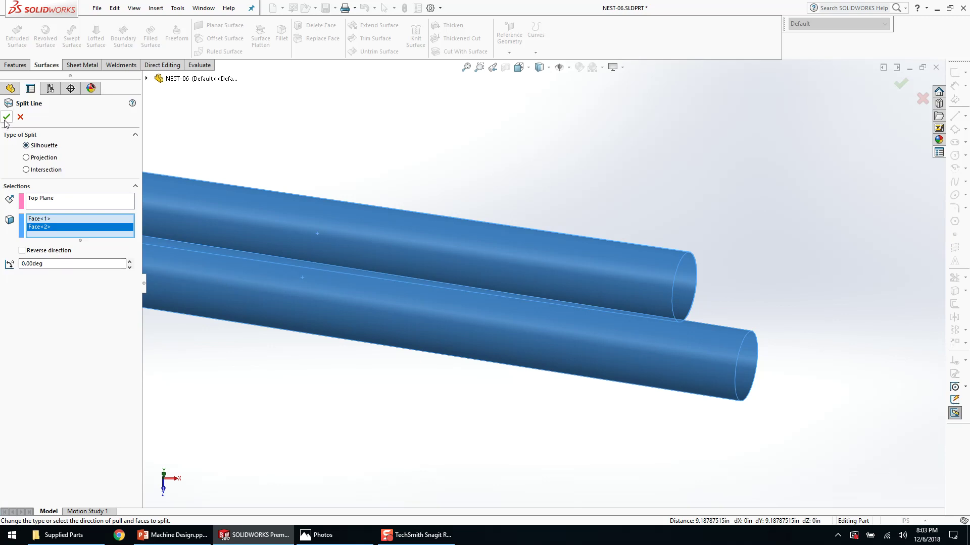
{"action": "left_click", "coordinate": [228, 277]}
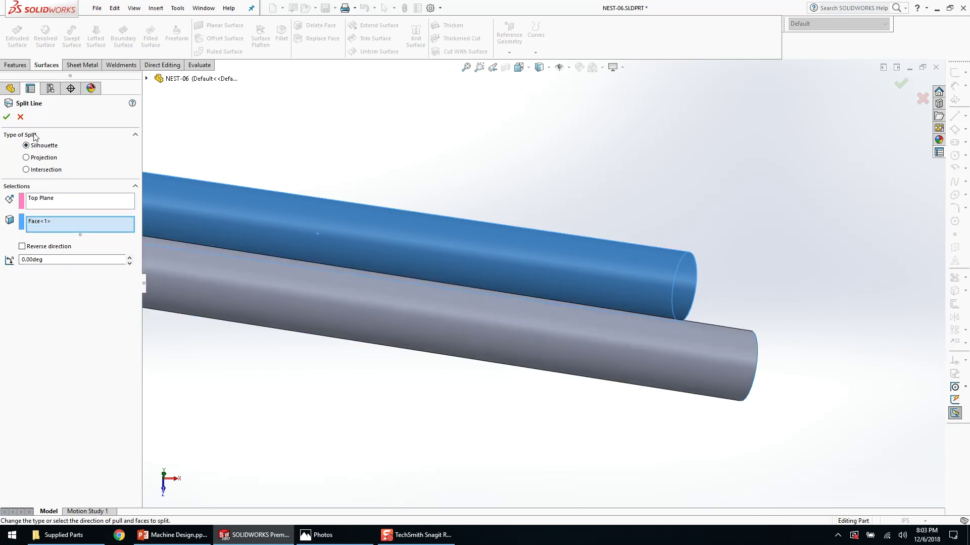
{"action": "left_click", "coordinate": [6, 117]}
- Add a silhouette split line to the front tube surface, using the Top Plane as the direction of pull
{"action": "left_click", "coordinate": [536, 35]}
{"action": "left_click", "coordinate": [38, 202]}
{"action": "left_click", "coordinate": [539, 52]}
{"action": "left_click", "coordinate": [548, 65]}
{"action": "left_click", "coordinate": [265, 263]}
{"action": "right_click", "coordinate": [266, 262]}
- Delete the upper half faces of both split tube surfaces with the plain Delete option
{"action": "scroll", "coordinate": [493, 274], "scroll_direction": "up", "scroll_amount": 2}
{"action": "mouse_move", "coordinate": [493, 274]}
{"action": "middle_mouse_down"}
{"action": "mouse_move", "coordinate": [455, 246]}
{"action": "mouse_move", "coordinate": [484, 262]}
{"action": "middle_mouse_up"}
{"action": "right_click", "coordinate": [483, 262]}
{"action": "left_click", "coordinate": [511, 331]}
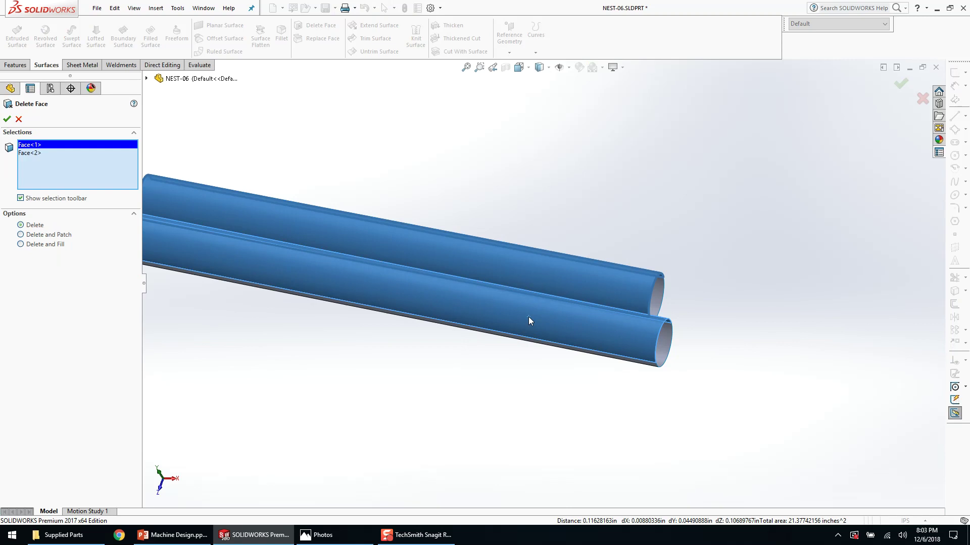
{"action": "key", "text": "Return"}
{"action": "middle_click_drag", "start_coordinate": [567, 383], "coordinate": [484, 316]}
{"action": "middle_click_drag", "start_coordinate": [460, 333], "coordinate": [482, 265]}
{"action": "scroll", "coordinate": [419, 335], "scroll_direction": "down", "scroll_amount": 5}
{"action": "middle_click_drag", "start_coordinate": [419, 335], "coordinate": [412, 353]}
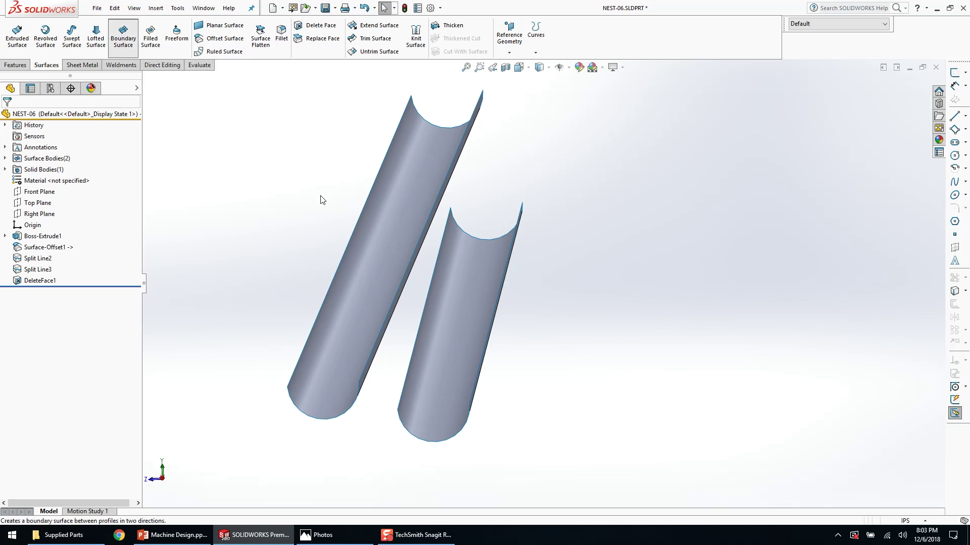
{"action": "left_click", "coordinate": [124, 33]}
{"action": "left_click", "coordinate": [419, 260]}
{"action": "left_click", "coordinate": [437, 259]}
{"action": "middle_click_drag", "start_coordinate": [443, 264], "coordinate": [379, 384]}
{"action": "right_click", "coordinate": [69, 156]}
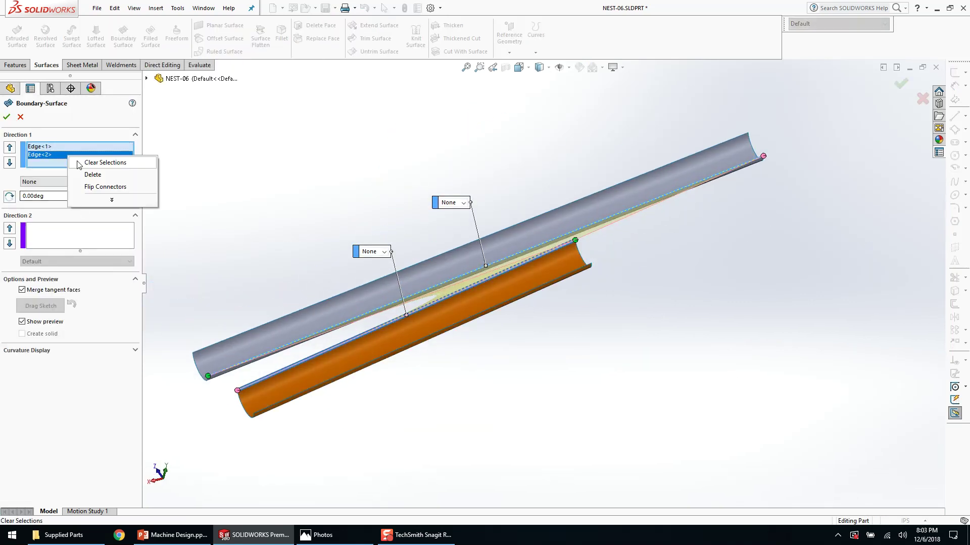
{"action": "left_click", "coordinate": [79, 163]}
{"action": "scroll", "coordinate": [258, 386], "scroll_direction": "down", "scroll_amount": 3}
{"action": "left_click", "coordinate": [210, 356]}
{"action": "left_click", "coordinate": [246, 387]}
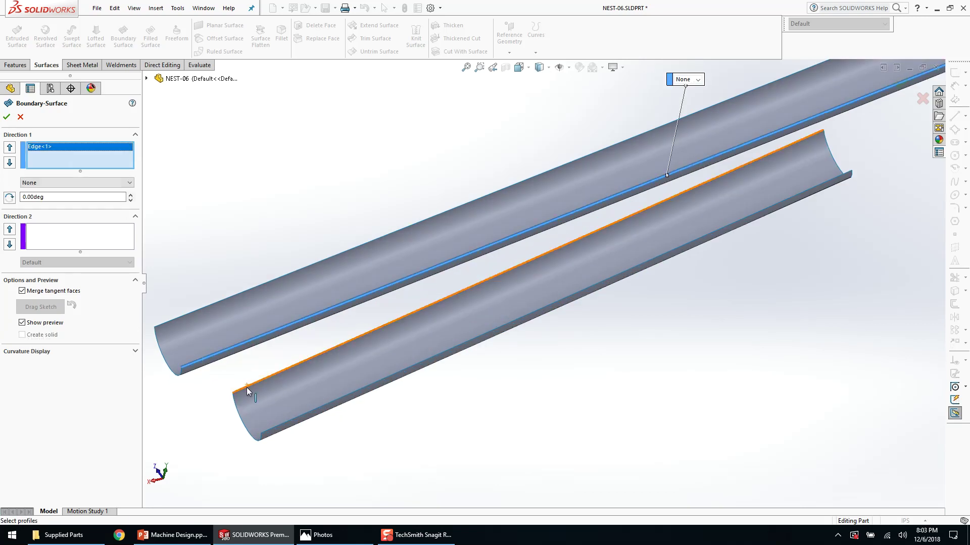
{"action": "scroll", "coordinate": [247, 387], "scroll_direction": "up", "scroll_amount": 5}
{"action": "middle_click_drag", "start_coordinate": [247, 387], "coordinate": [419, 259]}
{"action": "scroll", "coordinate": [423, 301], "scroll_direction": "down", "scroll_amount": 2}
{"action": "middle_click_drag", "start_coordinate": [443, 340], "coordinate": [477, 345]}
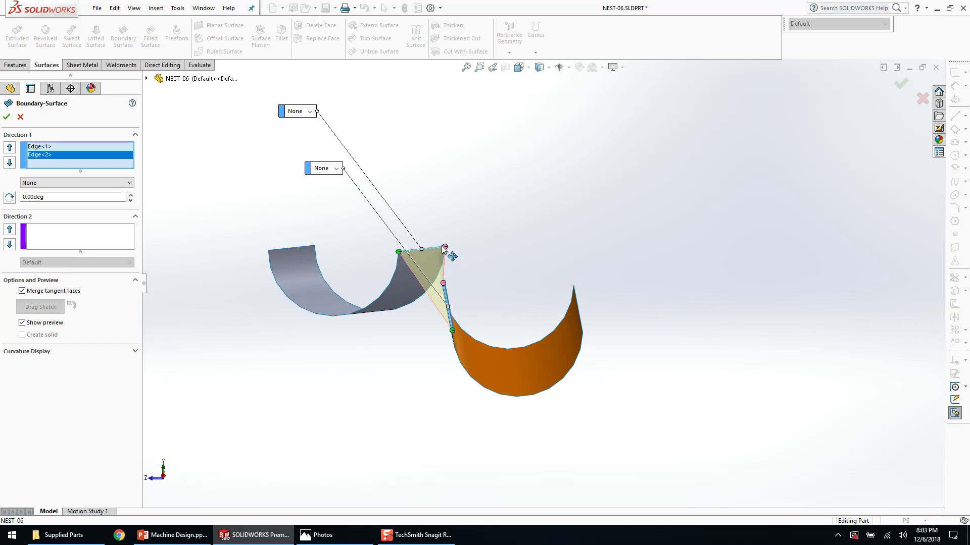
{"action": "left_click", "coordinate": [923, 104]}
- Create a tangent ruled surface 1 in long from both straight edges of the shorter half-tube surface, with Trim and knit off
{"action": "middle_click_drag", "start_coordinate": [449, 311], "coordinate": [277, 235]}
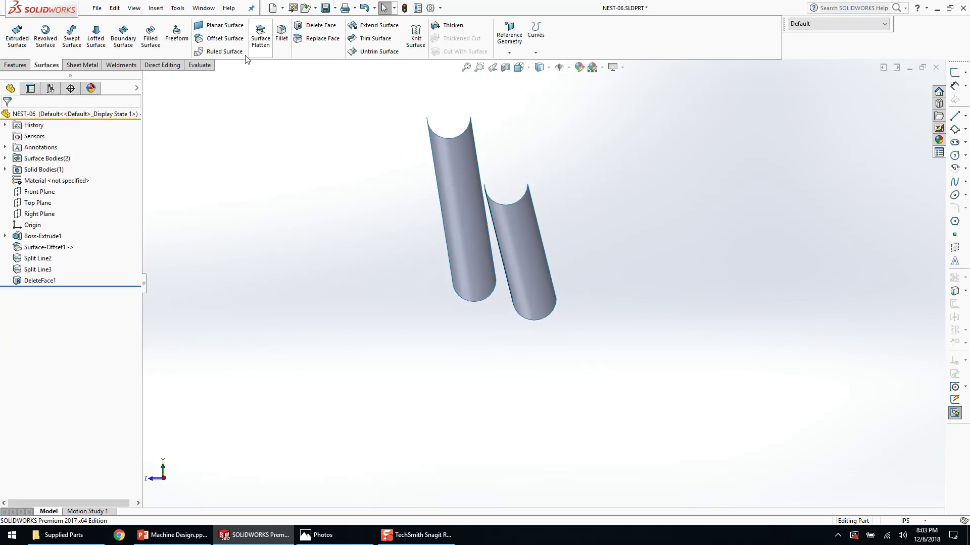
{"action": "left_click", "coordinate": [224, 51]}
{"action": "left_click", "coordinate": [437, 177]}
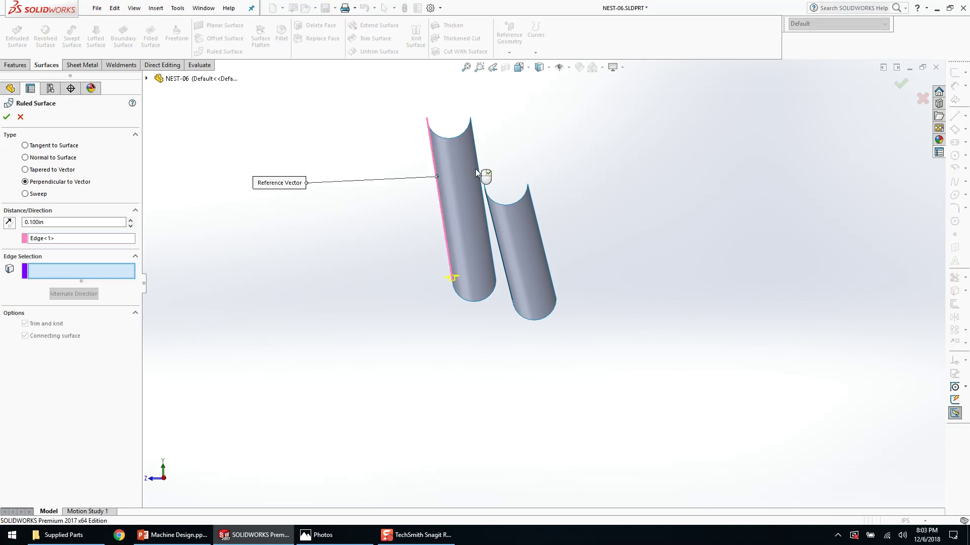
{"action": "scroll", "coordinate": [486, 233], "scroll_direction": "down", "scroll_amount": 3}
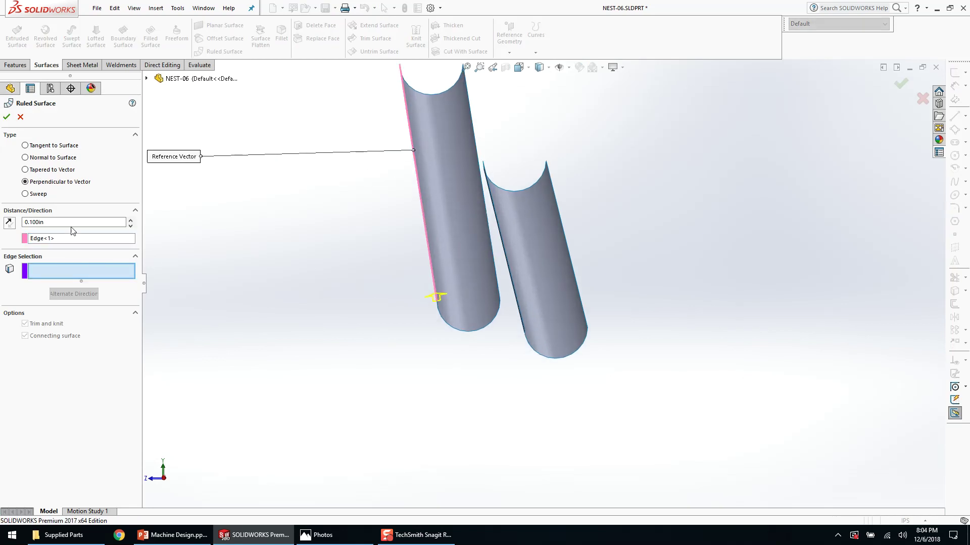
{"action": "right_click", "coordinate": [79, 240]}
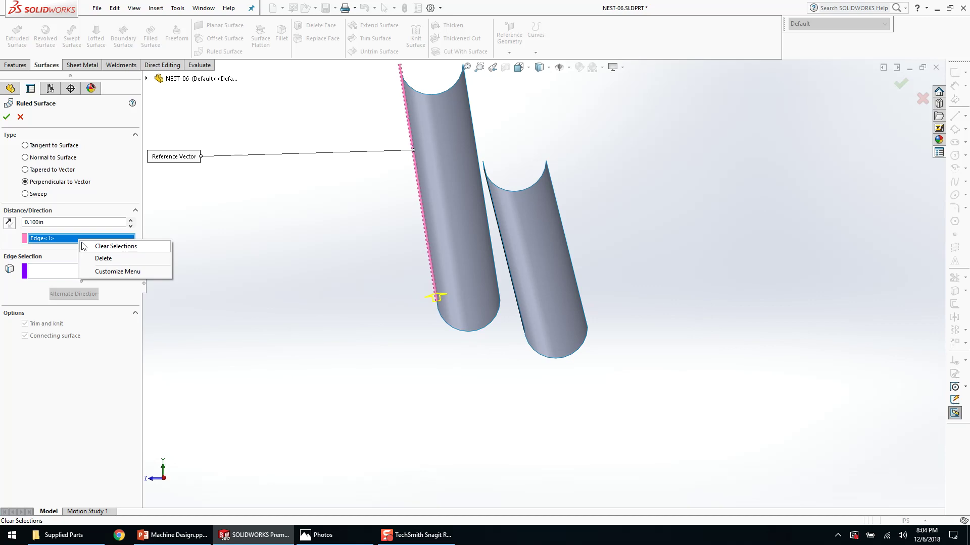
{"action": "left_click", "coordinate": [103, 248]}
{"action": "left_click", "coordinate": [68, 161]}
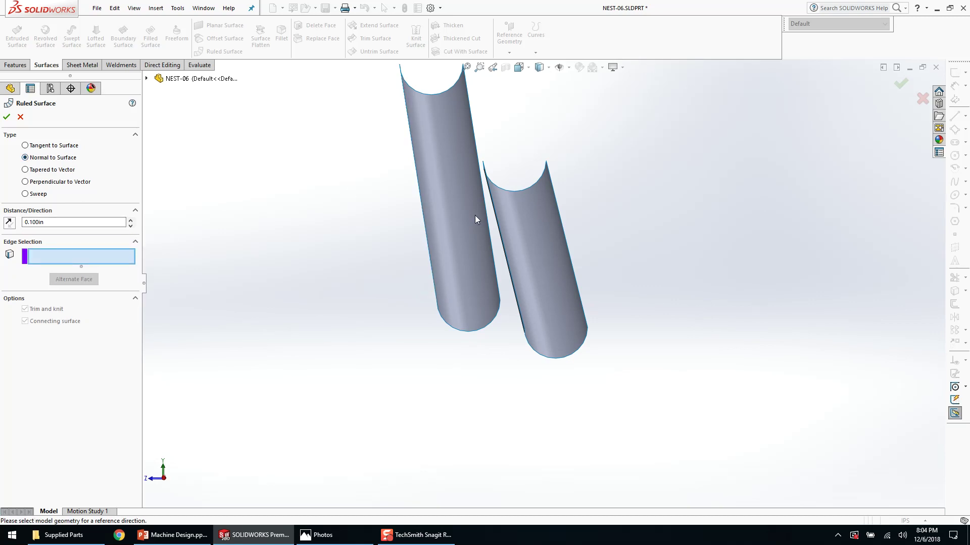
{"action": "left_click", "coordinate": [500, 225]}
{"action": "left_click", "coordinate": [562, 225]}
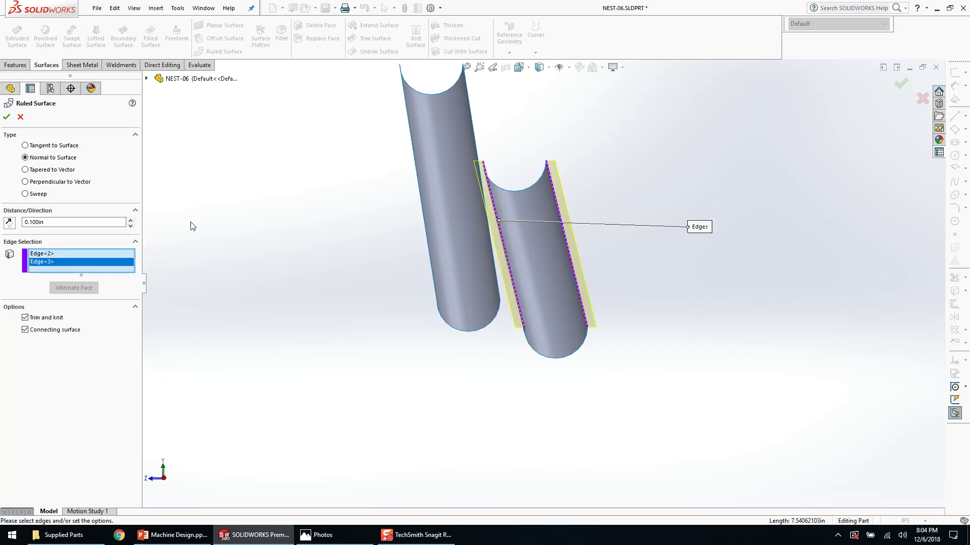
{"action": "left_click", "coordinate": [25, 145]}
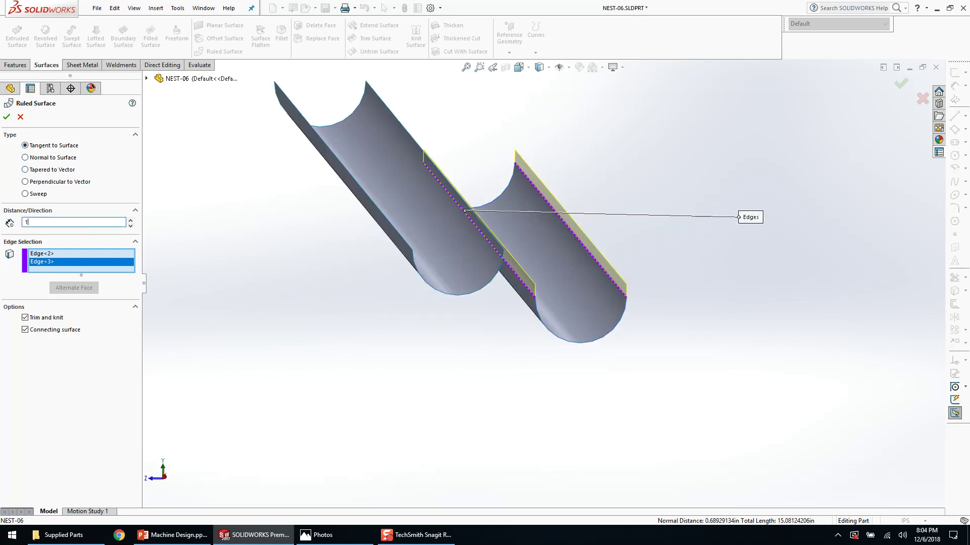
{"action": "key", "text": "Return"}
{"action": "middle_click_drag", "start_coordinate": [384, 244], "coordinate": [249, 300]}
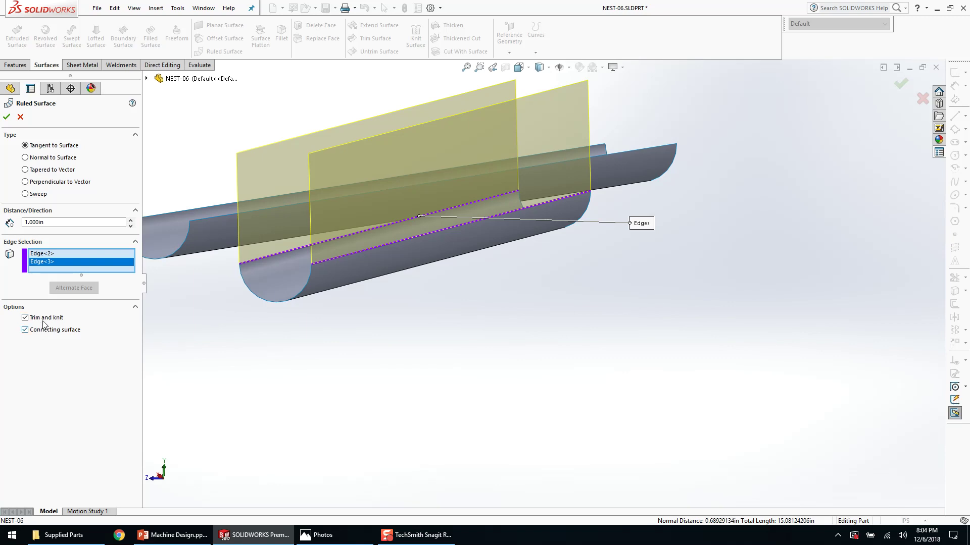
{"action": "left_click", "coordinate": [7, 117]}
- Start a sketch on the Front Plane and convert the upper straight edge of the longer half-tube surface into a sketch line
{"action": "middle_click_drag", "start_coordinate": [344, 239], "coordinate": [429, 339]}
{"action": "scroll", "coordinate": [428, 336], "scroll_direction": "up", "scroll_amount": 4}
{"action": "left_click", "coordinate": [46, 193]}
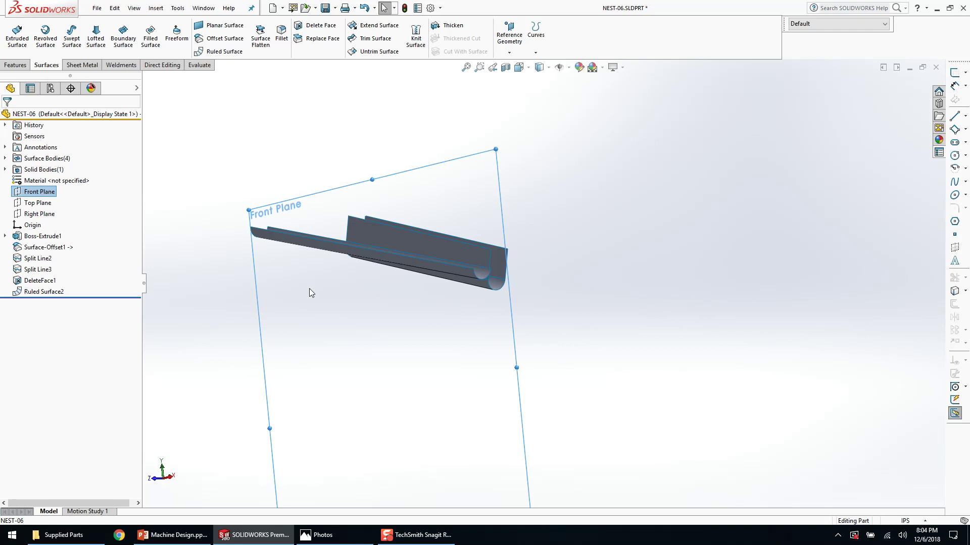
{"action": "key", "text": "ctrl+8"}
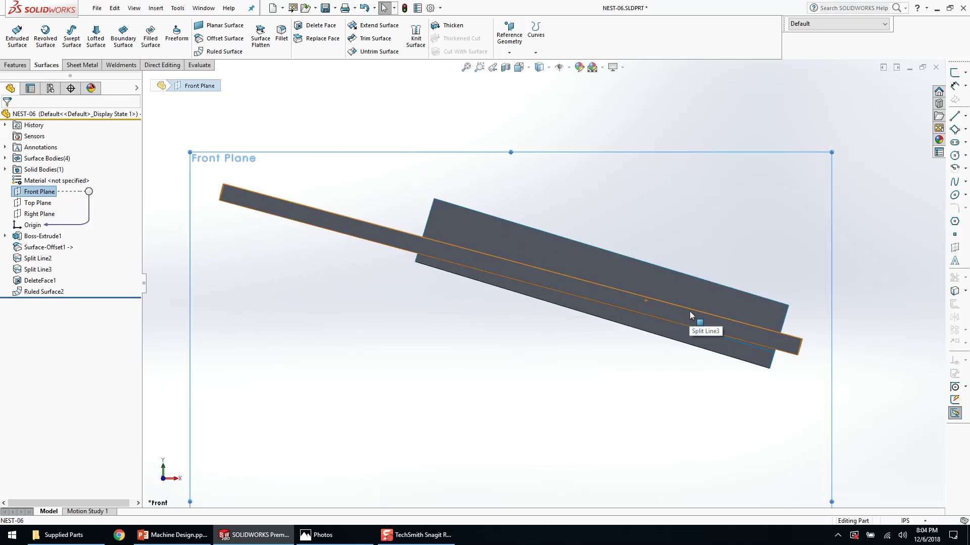
{"action": "left_click", "coordinate": [691, 315]}
{"action": "scroll", "coordinate": [820, 351], "scroll_direction": "down", "scroll_amount": 5}
{"action": "scroll", "coordinate": [804, 332], "scroll_direction": "down", "scroll_amount": 3}
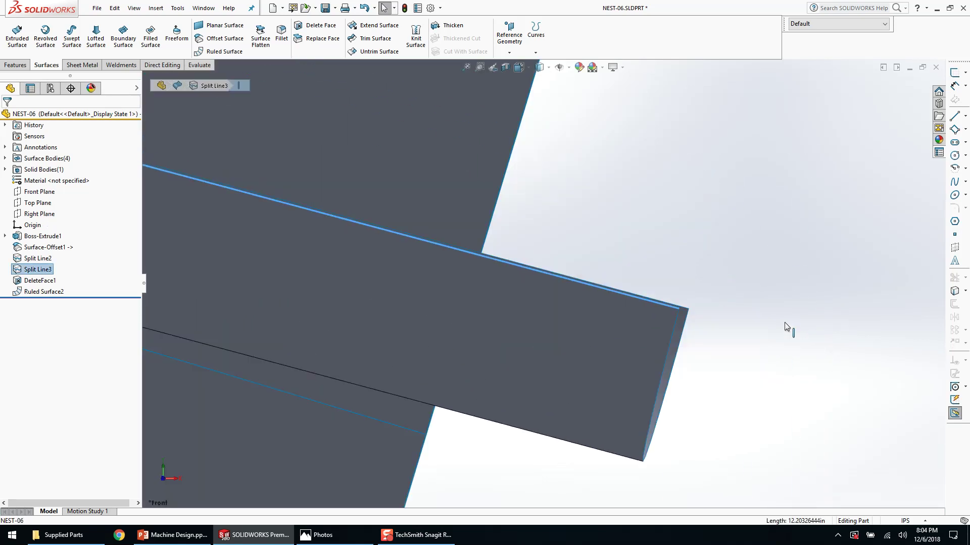
{"action": "left_click", "coordinate": [666, 240]}
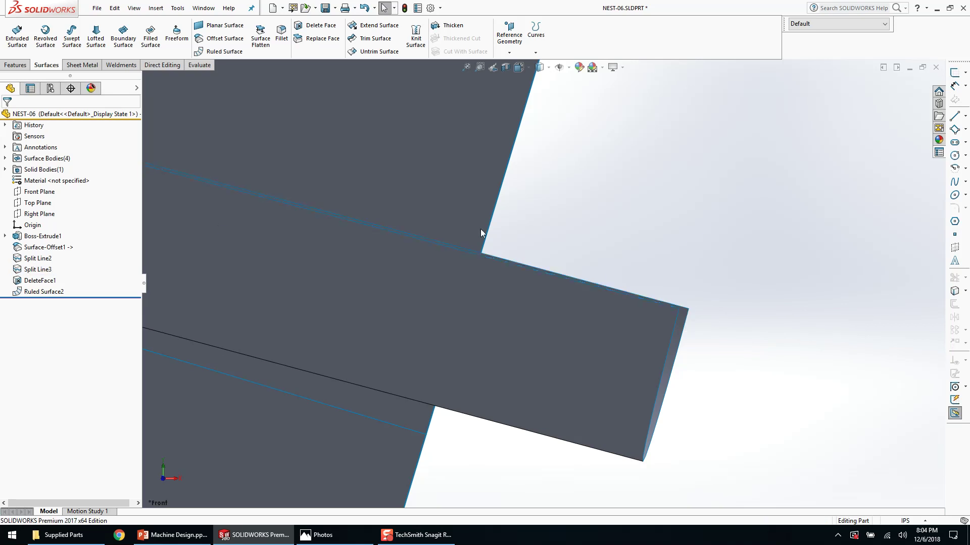
{"action": "key", "text": "s"}
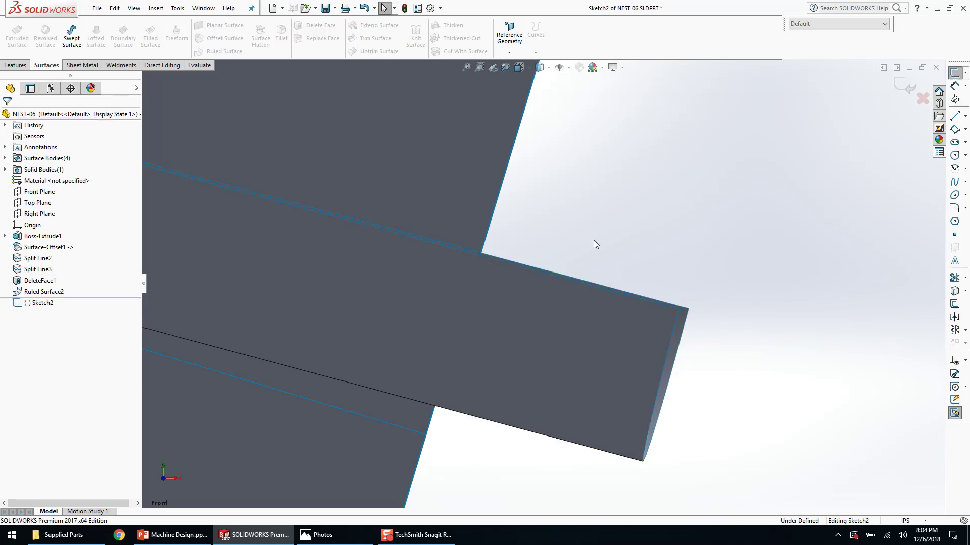
{"action": "left_click", "coordinate": [685, 308]}
{"action": "key", "text": "c"}
{"action": "scroll", "coordinate": [547, 357], "scroll_direction": "up", "scroll_amount": 10}
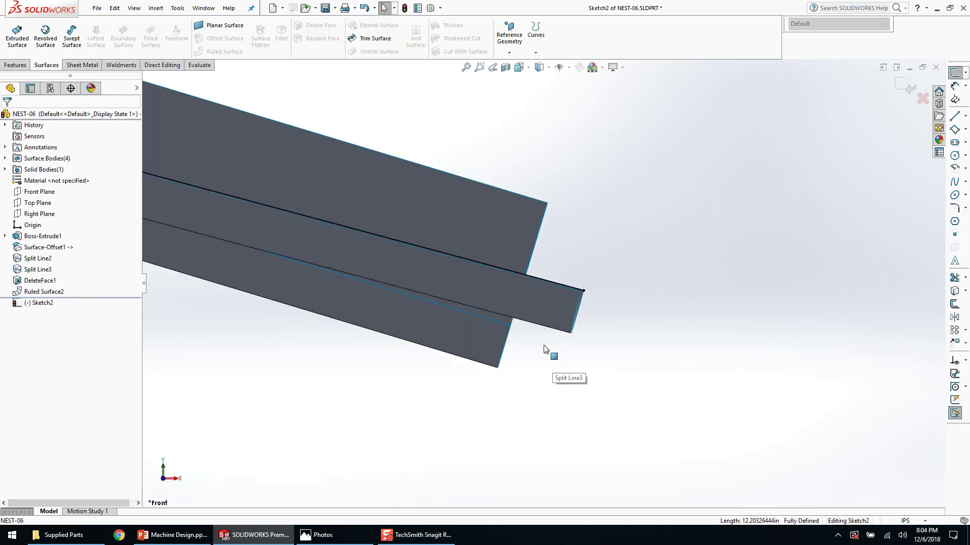
{"action": "scroll", "coordinate": [255, 205], "scroll_direction": "down", "scroll_amount": 3}
- Trim the two ruled surfaces with a standard trim along the sketch line, keeping the portions below it
{"action": "left_click", "coordinate": [374, 38]}
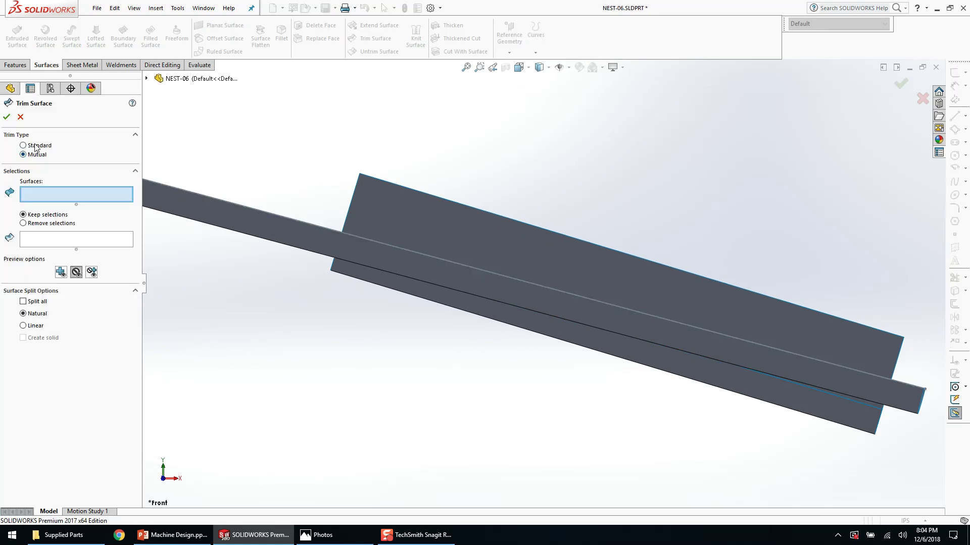
{"action": "left_click", "coordinate": [23, 145]}
{"action": "left_click", "coordinate": [345, 235]}
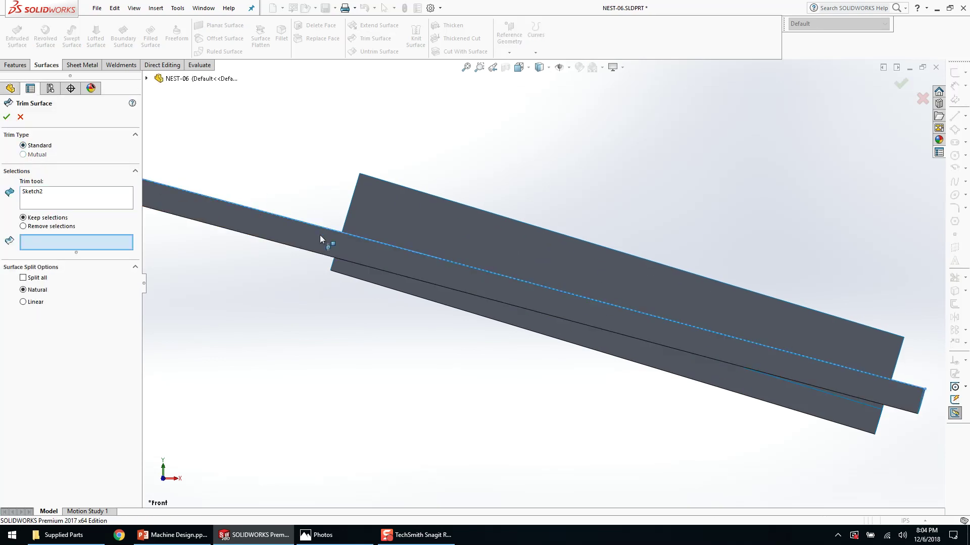
{"action": "middle_click_drag", "start_coordinate": [195, 251], "coordinate": [463, 262]}
{"action": "left_click", "coordinate": [480, 250]}
{"action": "left_click", "coordinate": [520, 229]}
{"action": "right_click", "coordinate": [580, 216]}
{"action": "left_click", "coordinate": [581, 218]}
{"action": "middle_click_drag", "start_coordinate": [594, 309], "coordinate": [520, 268]}
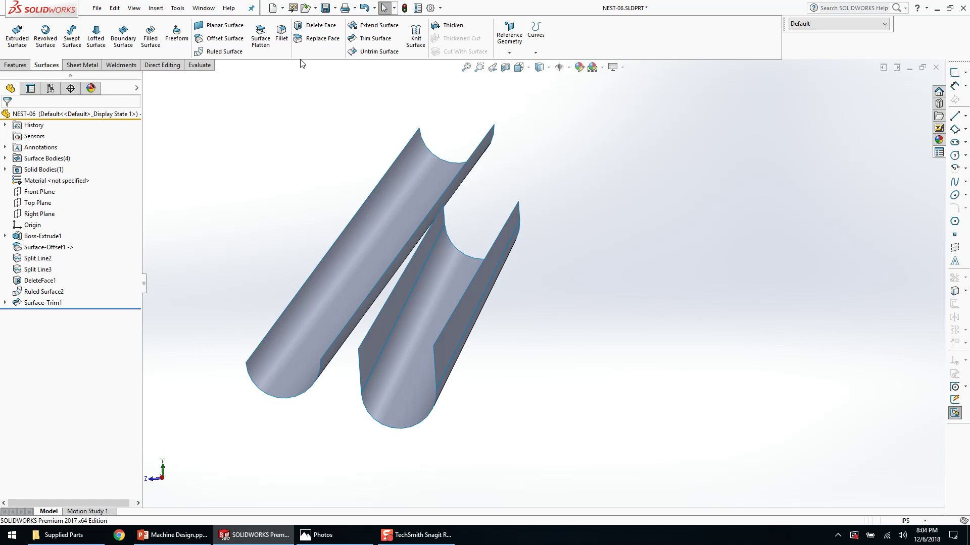
- Bridge the facing edges of the longer half-tube and the trimmed inner ruled surface with a boundary surface
{"action": "left_click", "coordinate": [122, 35]}
{"action": "left_click", "coordinate": [362, 301]}
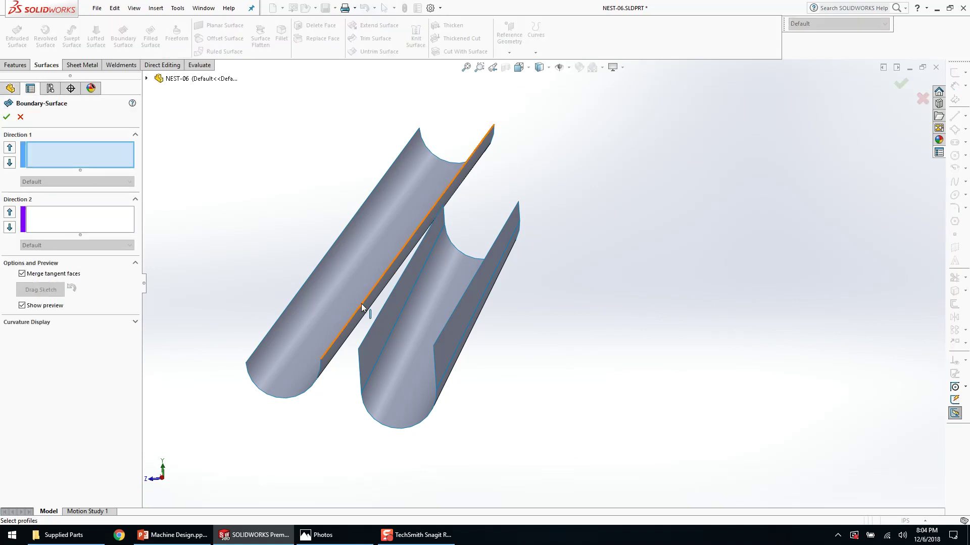
{"action": "left_click", "coordinate": [372, 325]}
{"action": "key", "text": "Return"}
- Add a ruled surface normal to the surfaces, extending 2 in outward from the two outermost straight edges
{"action": "middle_click_drag", "start_coordinate": [486, 288], "coordinate": [423, 294]}
{"action": "left_click", "coordinate": [220, 52]}
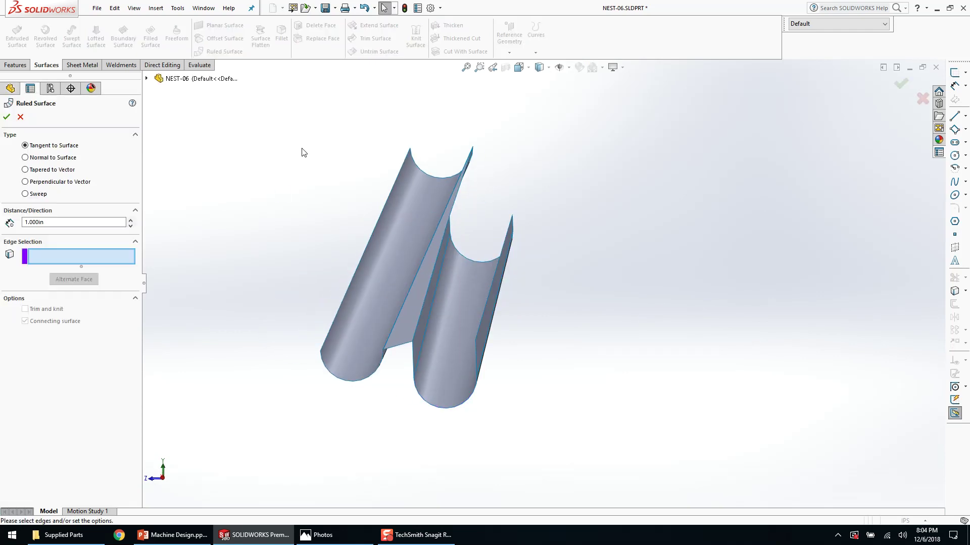
{"action": "left_click", "coordinate": [382, 213]}
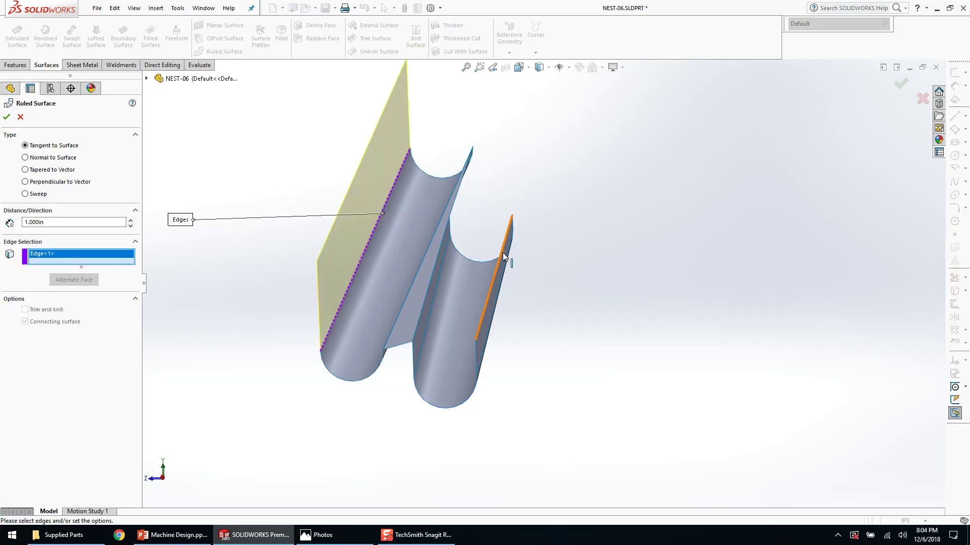
{"action": "left_click", "coordinate": [504, 256]}
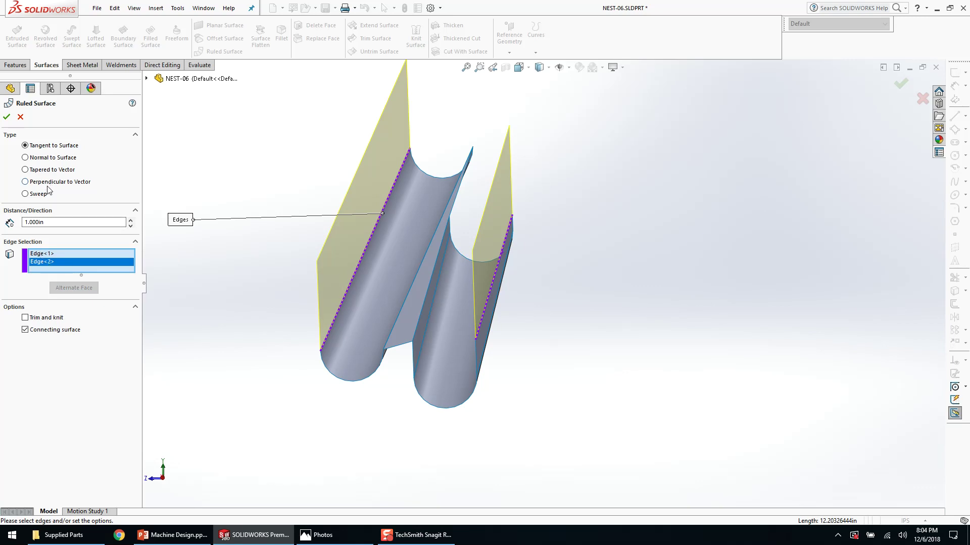
{"action": "left_click", "coordinate": [25, 157]}
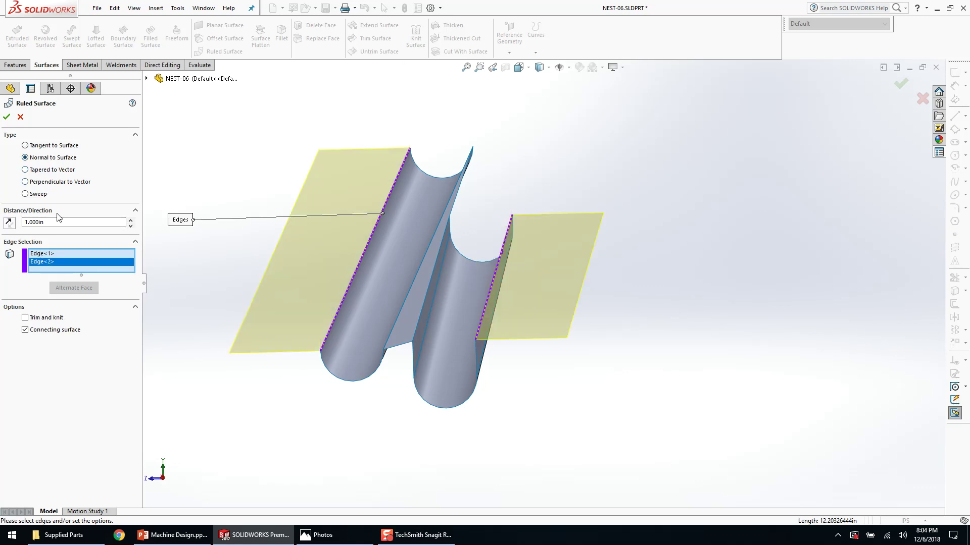
{"action": "type", "text": "2"}
{"action": "key", "text": "Return"}
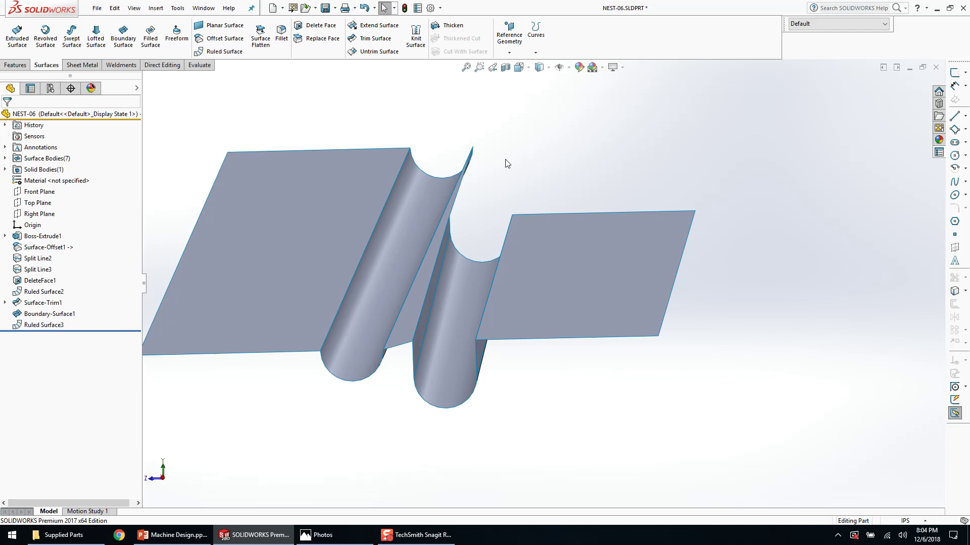
- Knit all the half-tube, ruled, trimmed and boundary surfaces into one surface body
{"action": "left_click", "coordinate": [415, 50]}
{"action": "left_click", "coordinate": [521, 268]}
{"action": "left_click", "coordinate": [430, 271]}
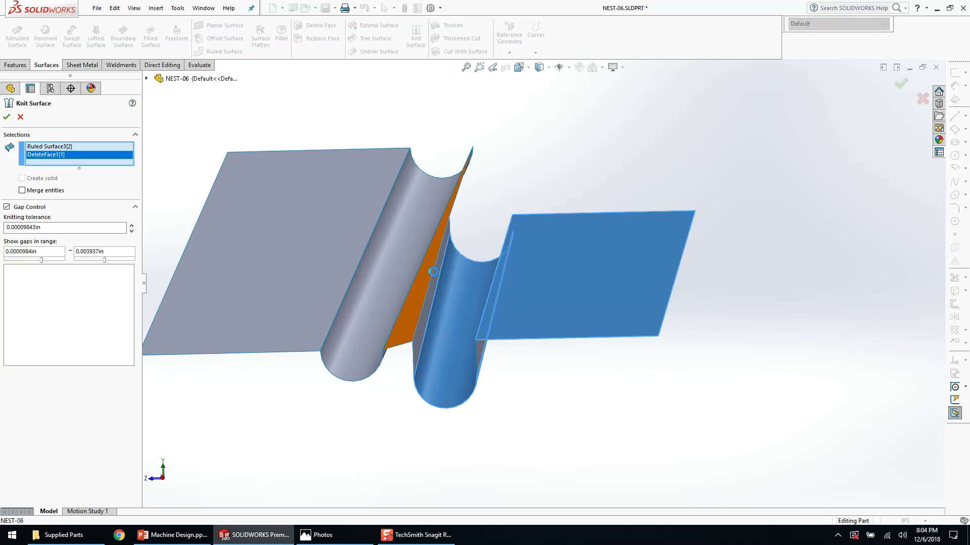
{"action": "left_click", "coordinate": [435, 273]}
{"action": "left_click", "coordinate": [436, 273]}
{"action": "left_click", "coordinate": [420, 267]}
{"action": "left_click", "coordinate": [401, 267]}
{"action": "scroll", "coordinate": [464, 375], "scroll_direction": "up", "scroll_amount": 6}
{"action": "middle_click_drag", "start_coordinate": [464, 331], "coordinate": [451, 330]}
{"action": "right_click", "coordinate": [96, 174]}
{"action": "left_click", "coordinate": [145, 173]}
{"action": "left_click_drag", "start_coordinate": [684, 416], "coordinate": [513, 247]}
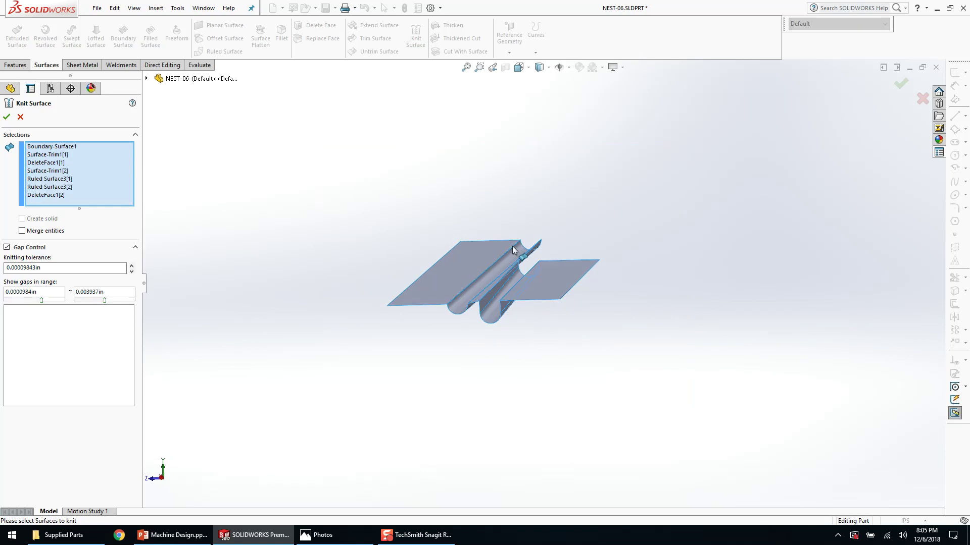
{"action": "scroll", "coordinate": [541, 260], "scroll_direction": "down", "scroll_amount": 5}
{"action": "left_click", "coordinate": [899, 86]}
- Show the hidden solid block and cut it with the knitted surface
{"action": "middle_click_drag", "start_coordinate": [570, 155], "coordinate": [581, 175]}
{"action": "right_click", "coordinate": [59, 235]}
{"action": "left_click", "coordinate": [70, 222]}
{"action": "middle_click_drag", "start_coordinate": [255, 247], "coordinate": [373, 296]}
{"action": "scroll", "coordinate": [707, 313], "scroll_direction": "down", "scroll_amount": 3}
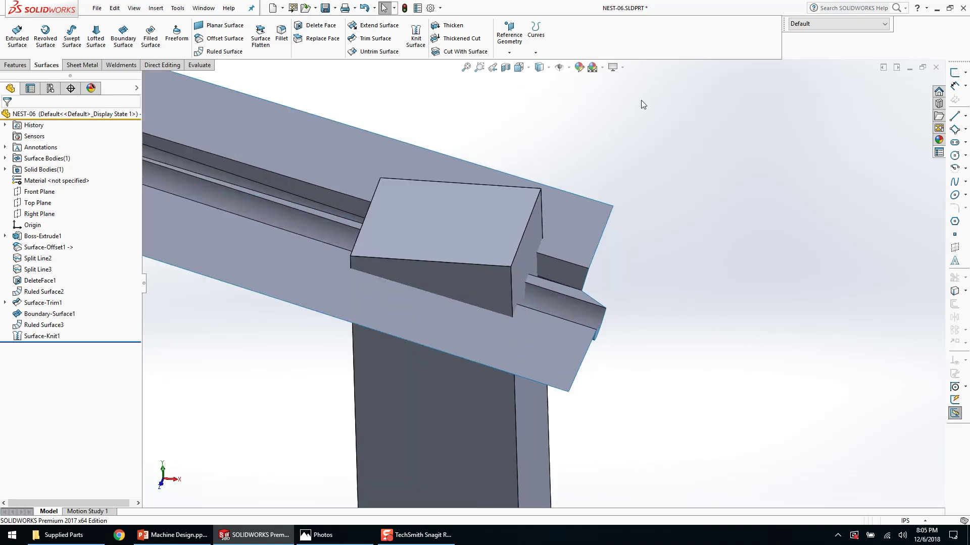
{"action": "left_click", "coordinate": [465, 51]}
{"action": "left_click", "coordinate": [590, 250]}
{"action": "left_click", "coordinate": [7, 117]}
- Delete the knitted surface body, leaving only the cut solid nest block
{"action": "right_click", "coordinate": [545, 227]}
{"action": "left_click", "coordinate": [621, 407]}
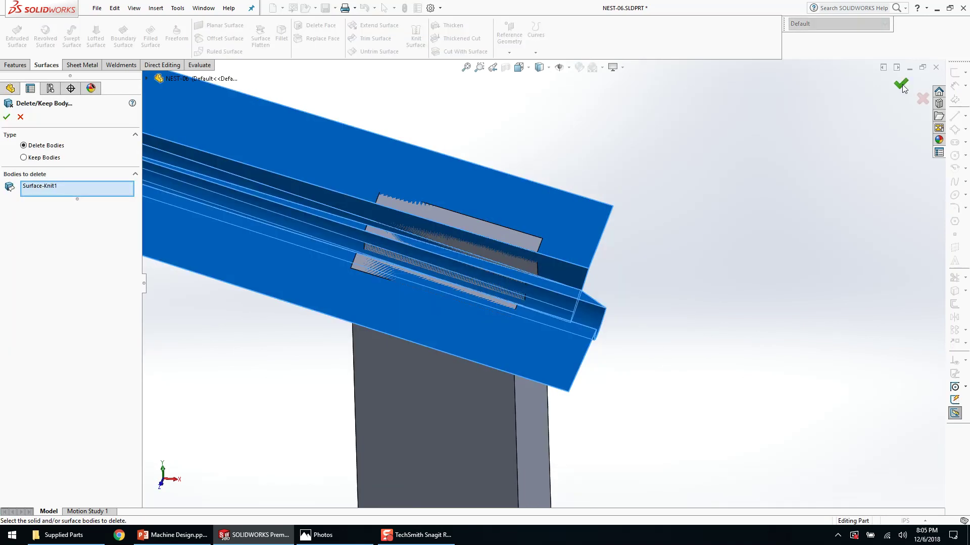
{"action": "left_click", "coordinate": [901, 85]}
{"action": "scroll", "coordinate": [757, 213], "scroll_direction": "up", "scroll_amount": 3}
{"action": "middle_click_drag", "start_coordinate": [712, 273], "coordinate": [663, 325]}
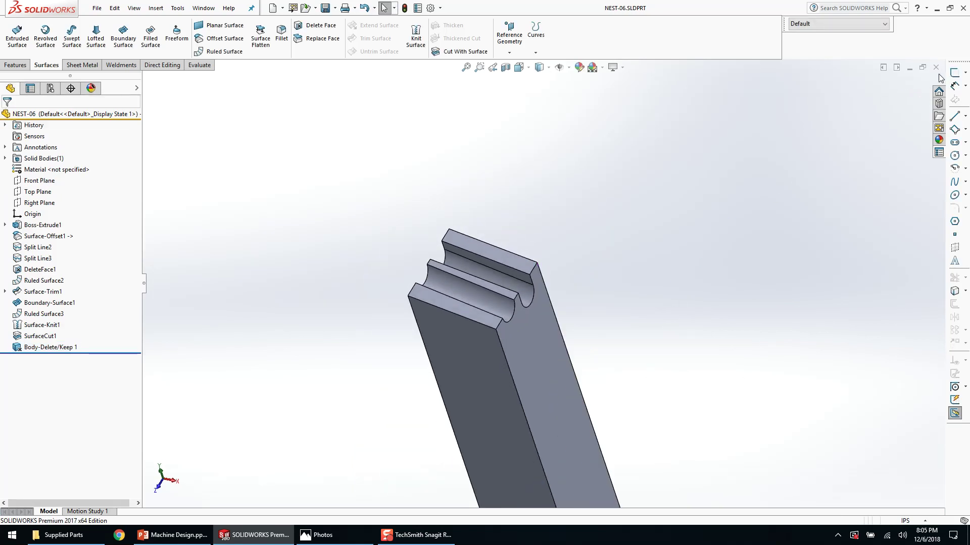
- Close the NEST-06 part window and leave component editing in the fixture assembly
{"action": "left_click", "coordinate": [936, 67]}
{"action": "scroll", "coordinate": [522, 250], "scroll_direction": "down", "scroll_amount": 3}
{"action": "middle_click_drag", "start_coordinate": [522, 251], "coordinate": [540, 374]}
{"action": "scroll", "coordinate": [539, 374], "scroll_direction": "up", "scroll_amount": 5}
{"action": "left_click", "coordinate": [538, 353]}
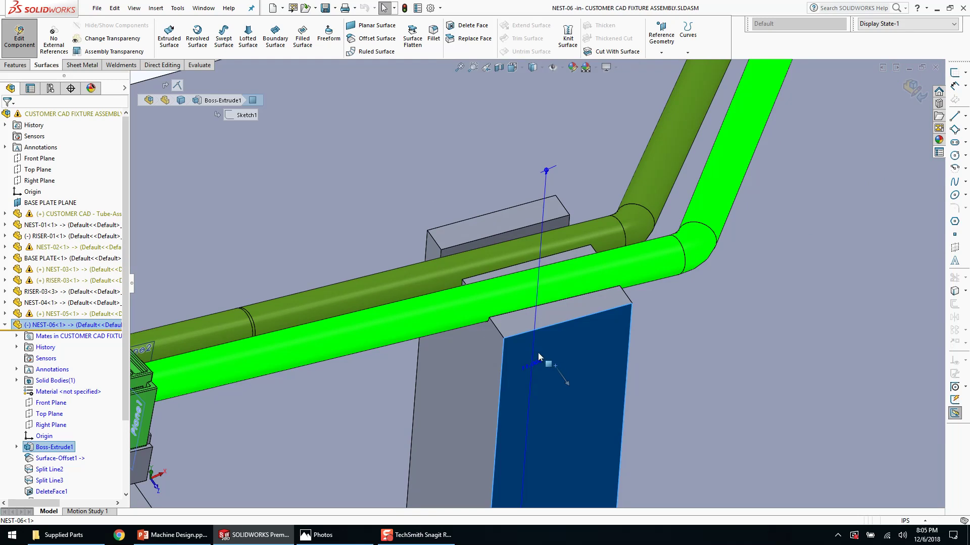
{"action": "left_click", "coordinate": [25, 39]}
- Move NEST-06 slightly along the straight tube section so that its grooves support both tubes
{"action": "left_click_drag", "start_coordinate": [556, 384], "coordinate": [541, 374]}
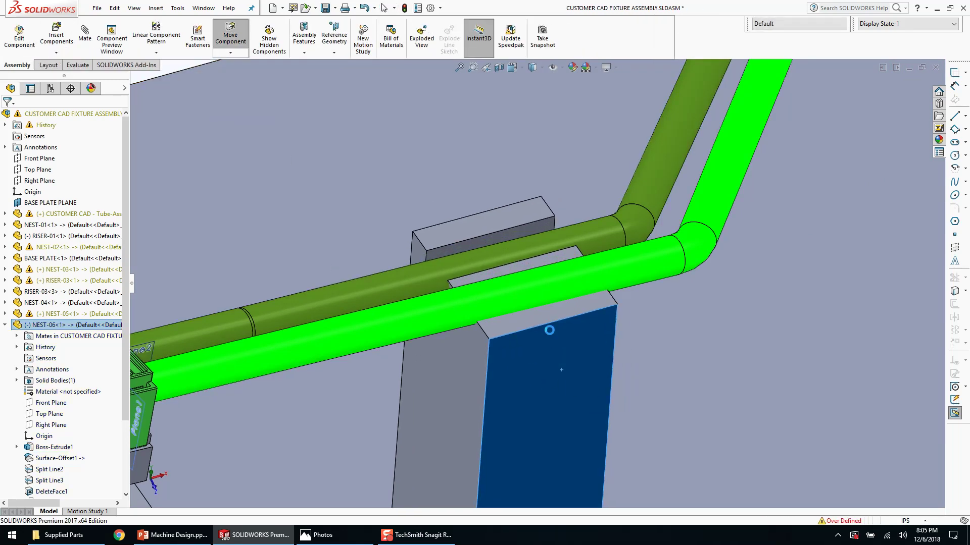
{"action": "middle_click_drag", "start_coordinate": [531, 295], "coordinate": [502, 311]}
{"action": "left_click_drag", "start_coordinate": [470, 236], "coordinate": [471, 240]}
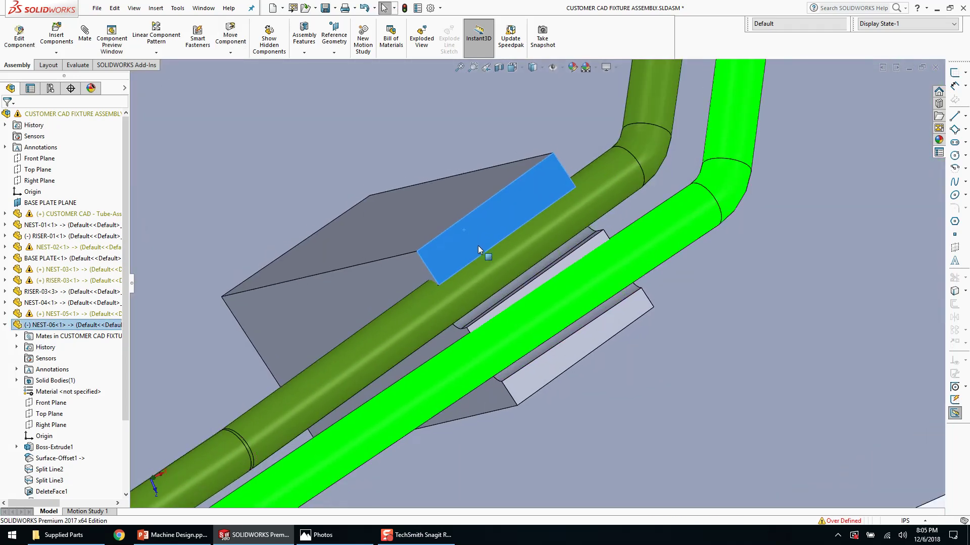
{"action": "key", "text": "Escape"}
{"action": "scroll", "coordinate": [515, 371], "scroll_direction": "up", "scroll_amount": 2}
{"action": "middle_click_drag", "start_coordinate": [520, 373], "coordinate": [531, 331]}
{"action": "scroll", "coordinate": [523, 303], "scroll_direction": "up", "scroll_amount": 3}
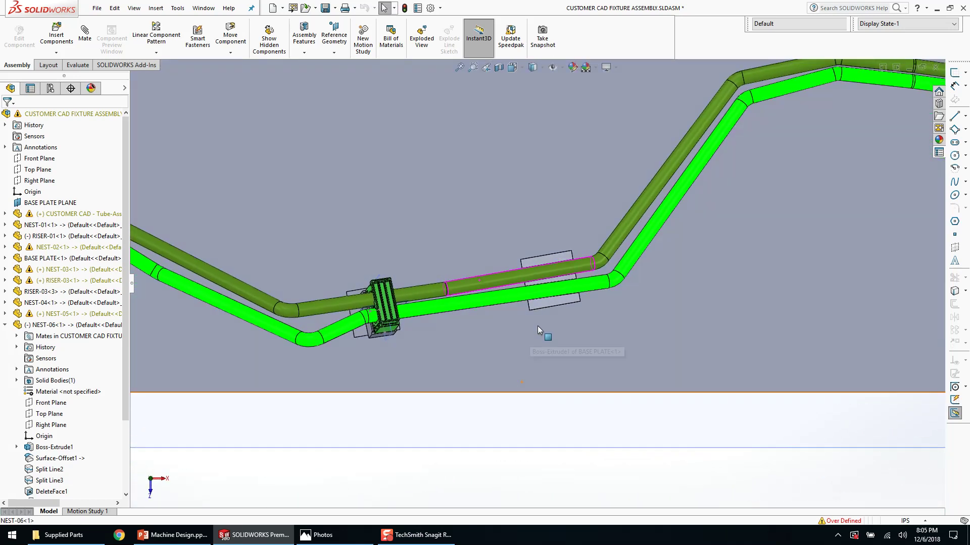
{"action": "scroll", "coordinate": [543, 303], "scroll_direction": "down", "scroll_amount": 3}
{"action": "left_click_drag", "start_coordinate": [550, 302], "coordinate": [544, 301]}
- Open the CUSTOMER CAD - Tube-Assembly part from the fixture assembly in its own window
{"action": "left_click", "coordinate": [548, 277]}
{"action": "scroll", "coordinate": [548, 277], "scroll_direction": "down", "scroll_amount": 2}
{"action": "right_click", "coordinate": [548, 277]}
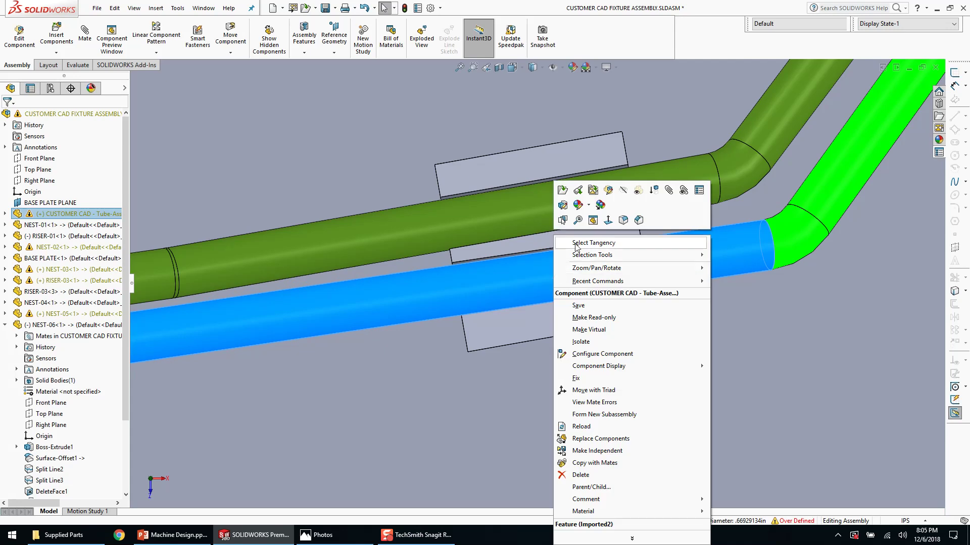
{"action": "left_click", "coordinate": [577, 191]}
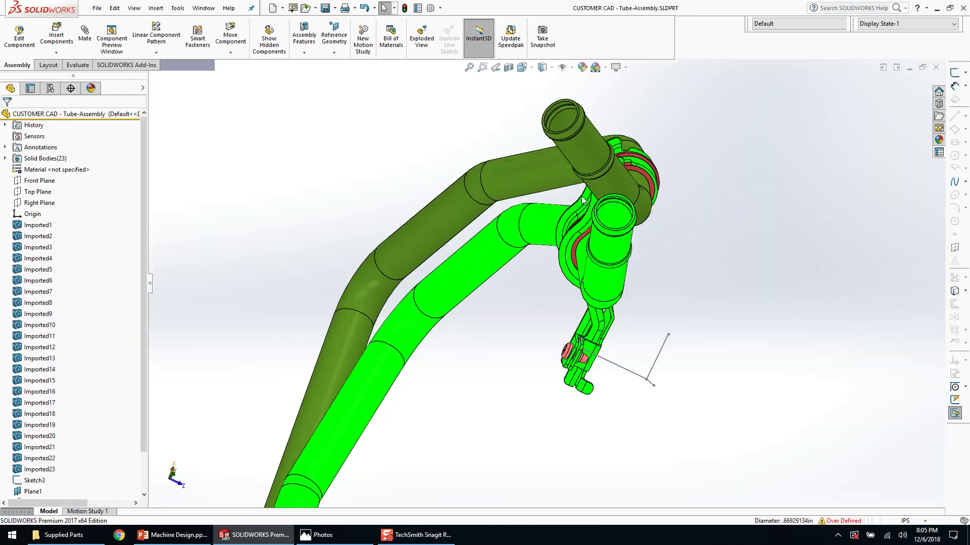
{"action": "scroll", "coordinate": [639, 266], "scroll_direction": "down", "scroll_amount": 5}
{"action": "scroll", "coordinate": [427, 379], "scroll_direction": "down", "scroll_amount": 2}
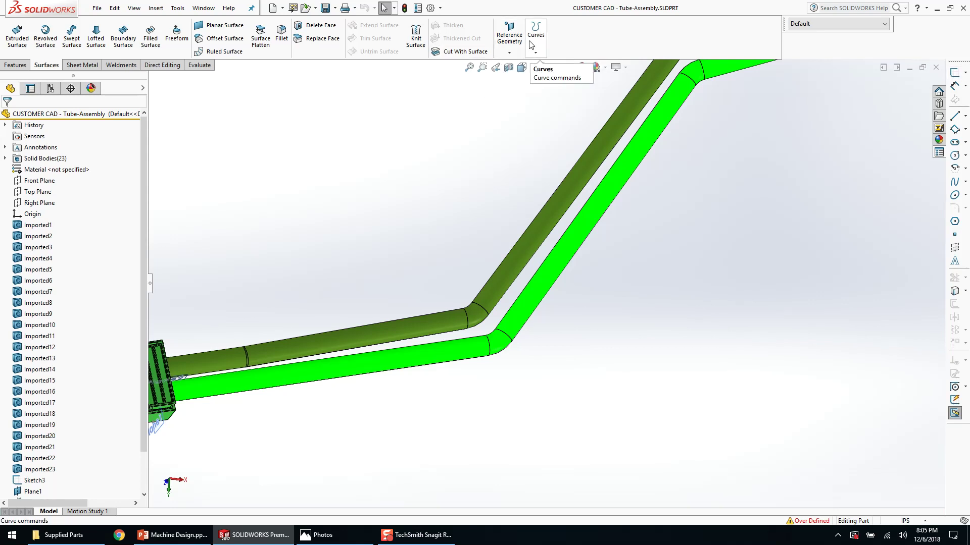
- Create a reference axis through the straight green tube's cylindrical face beside the bracket and close the tube part window
{"action": "left_click", "coordinate": [518, 45]}
{"action": "left_click", "coordinate": [520, 80]}
{"action": "left_click", "coordinate": [397, 360]}
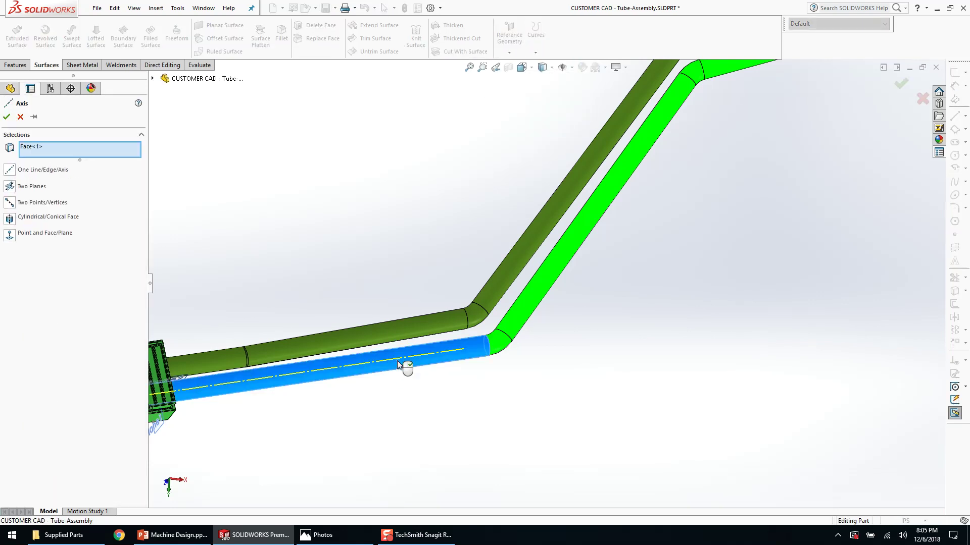
{"action": "key", "text": "Return"}
{"action": "left_click", "coordinate": [936, 69]}
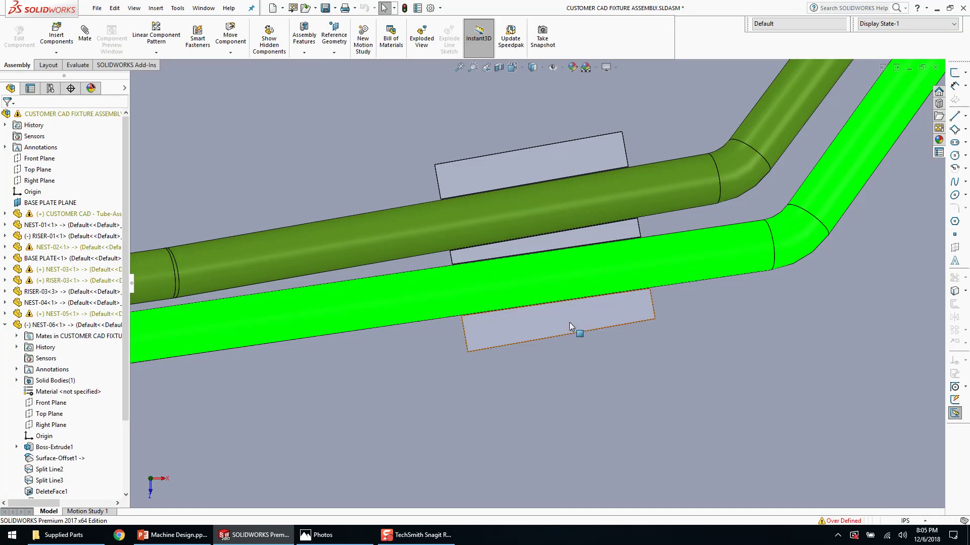
- Add a distance mate between NEST-06's Front Plane and the green tube's axis, trying 1 in and 0.50 in with alignment changes allowed
{"action": "left_click", "coordinate": [565, 320]}
{"action": "left_click", "coordinate": [562, 67]}
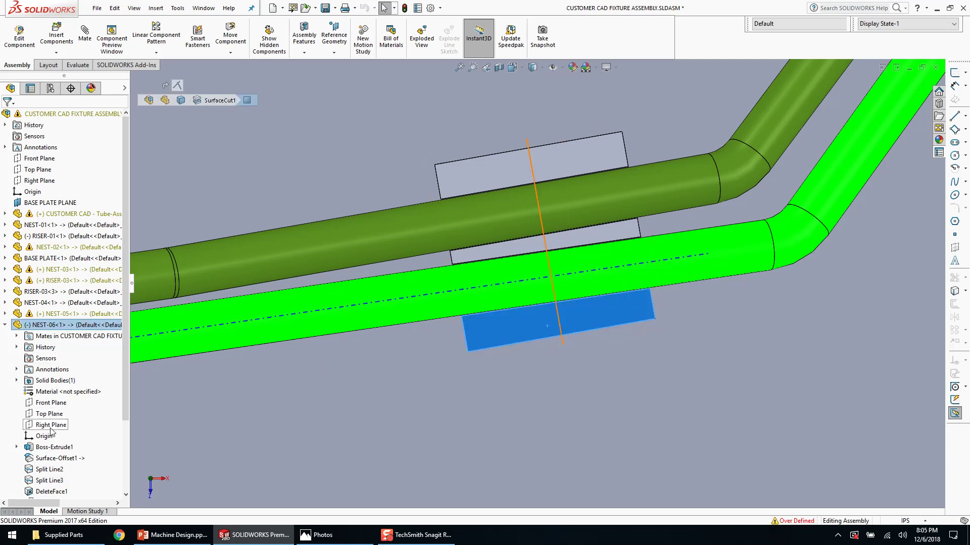
{"action": "left_click", "coordinate": [50, 402]}
{"action": "left_click", "coordinate": [505, 284], "text": "ctrl"}
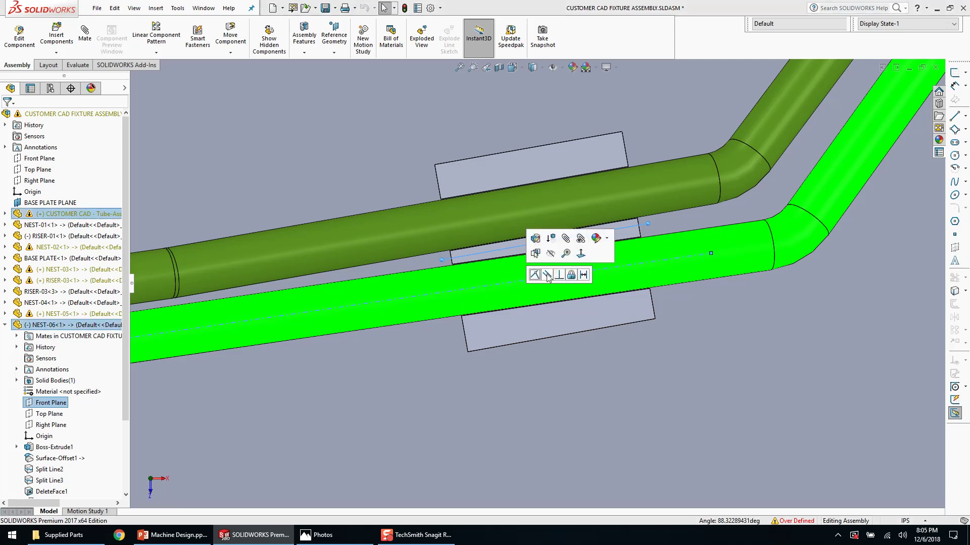
{"action": "left_click", "coordinate": [583, 275]}
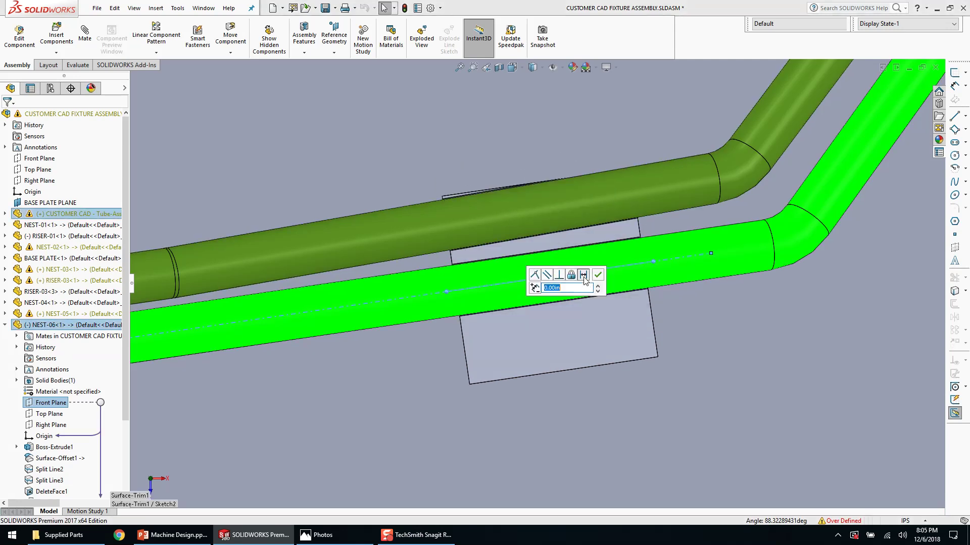
{"action": "type", "text": "1"}
{"action": "key", "text": "Return"}
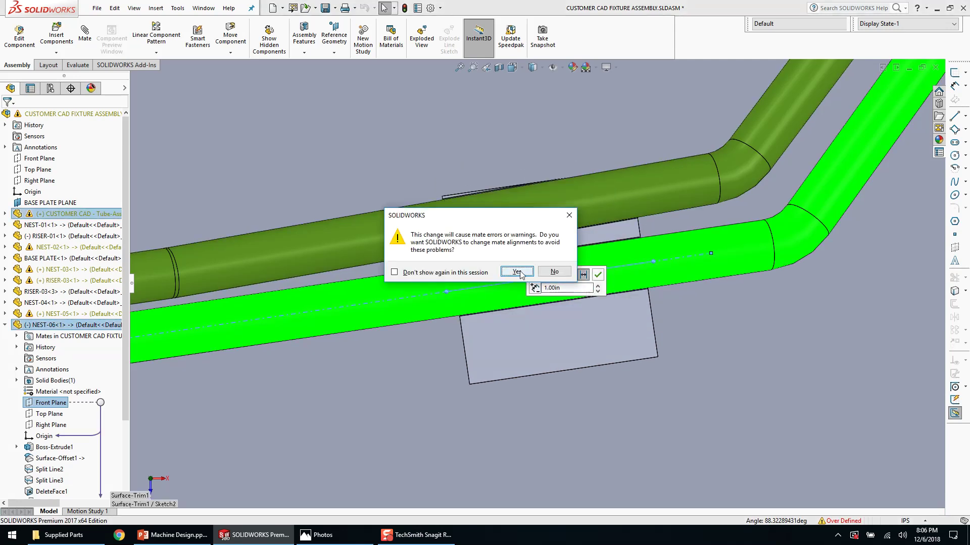
{"action": "left_click", "coordinate": [547, 274]}
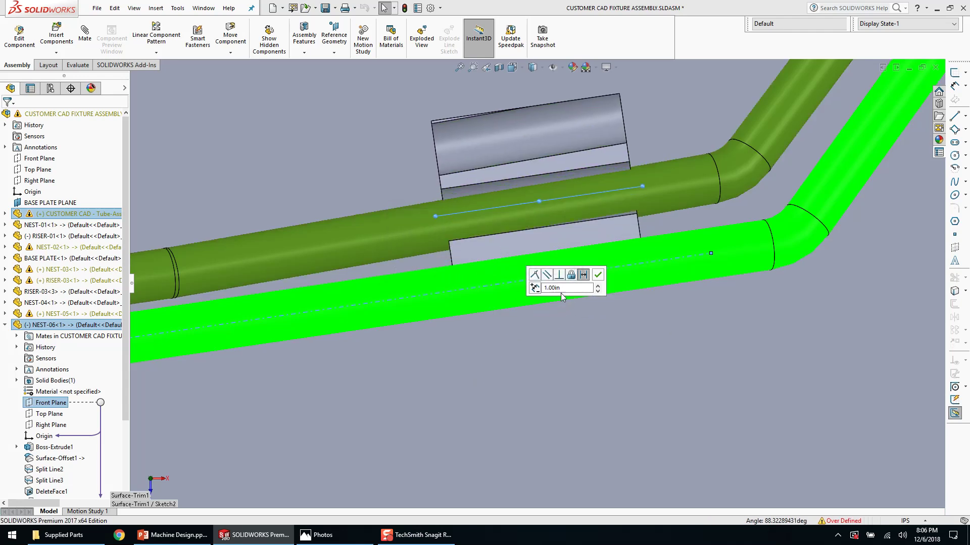
{"action": "key", "text": "Return"}
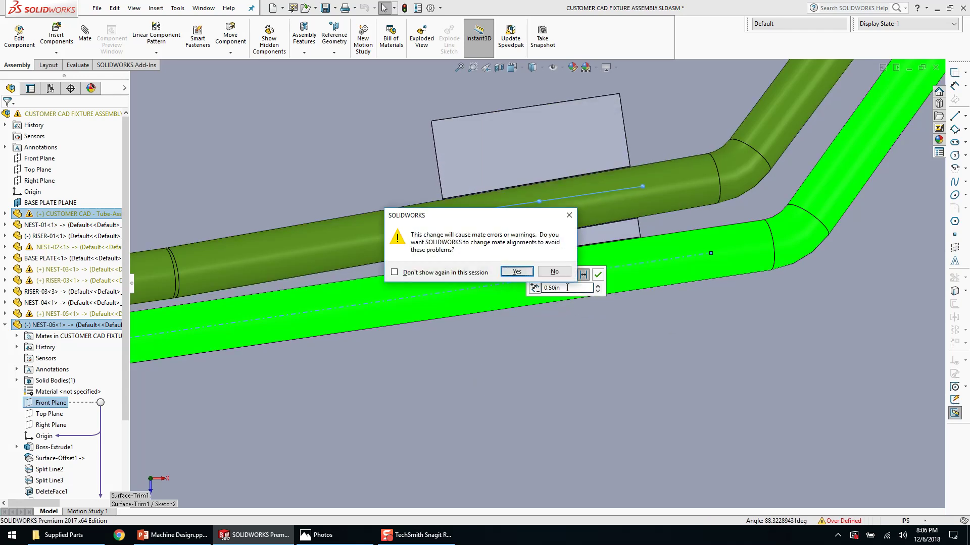
{"action": "key", "text": "Return"}
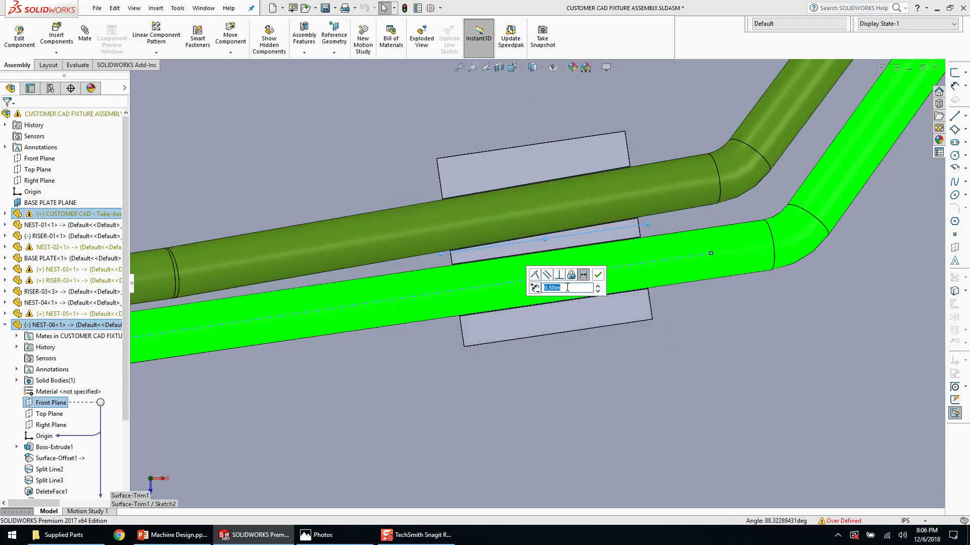
- Set the distance between NEST-06's Front Plane and the tube axis to 0.375 in, allow alignment changes and accept the mate
{"action": "type", "text": ".375"}
{"action": "key", "text": "Return"}
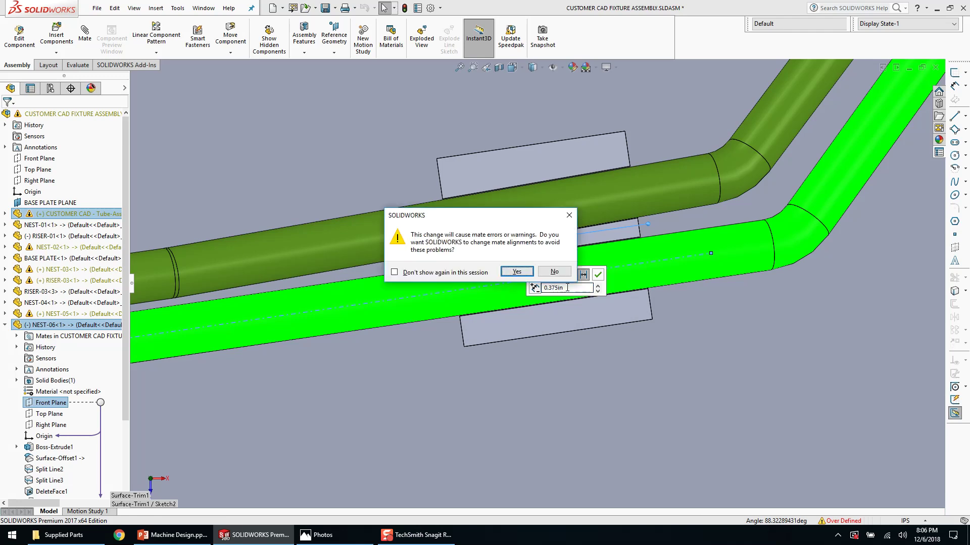
{"action": "key", "text": "Return"}
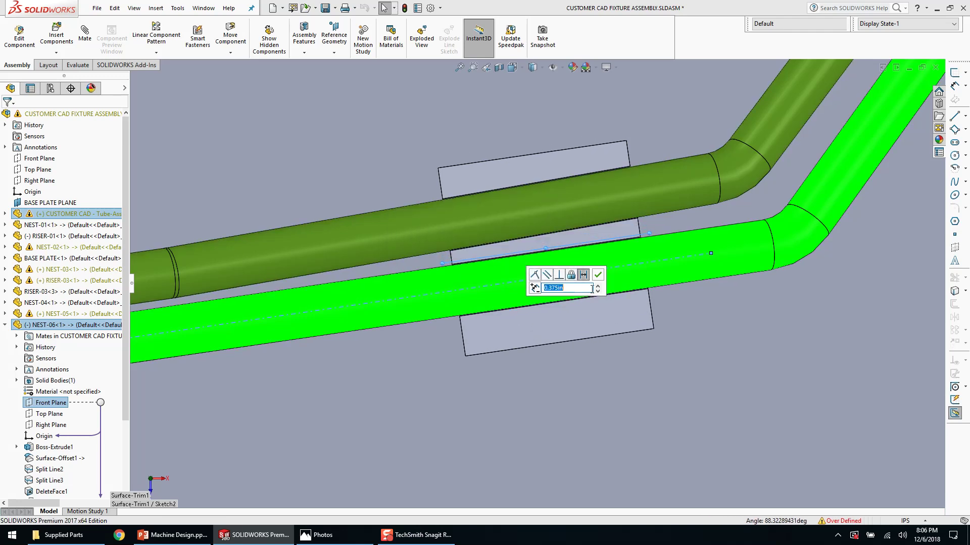
{"action": "left_click", "coordinate": [598, 276]}
- Mate NEST-06's origin to the assembly's Right Plane at a distance of 8.125 in, allowing mate alignment changes
{"action": "scroll", "coordinate": [565, 294], "scroll_direction": "up", "scroll_amount": 2}
{"action": "middle_click_drag", "start_coordinate": [565, 295], "coordinate": [550, 202]}
{"action": "scroll", "coordinate": [551, 267], "scroll_direction": "up", "scroll_amount": 2}
{"action": "mouse_move", "coordinate": [550, 368]}
{"action": "left_mouse_down"}
{"action": "mouse_move", "coordinate": [539, 366]}
{"action": "mouse_move", "coordinate": [562, 372]}
{"action": "left_mouse_up"}
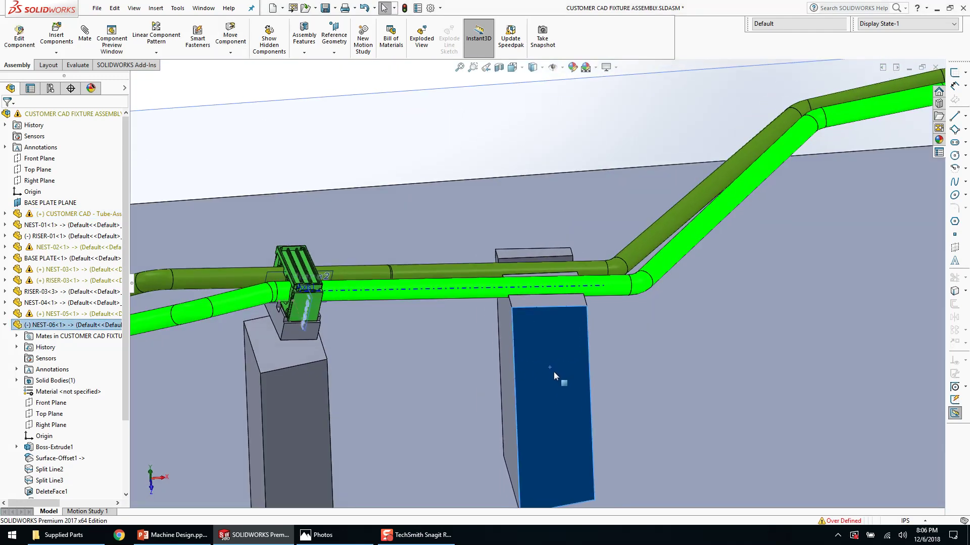
{"action": "left_click", "coordinate": [543, 348]}
{"action": "scroll", "coordinate": [303, 369], "scroll_direction": "up", "scroll_amount": 1}
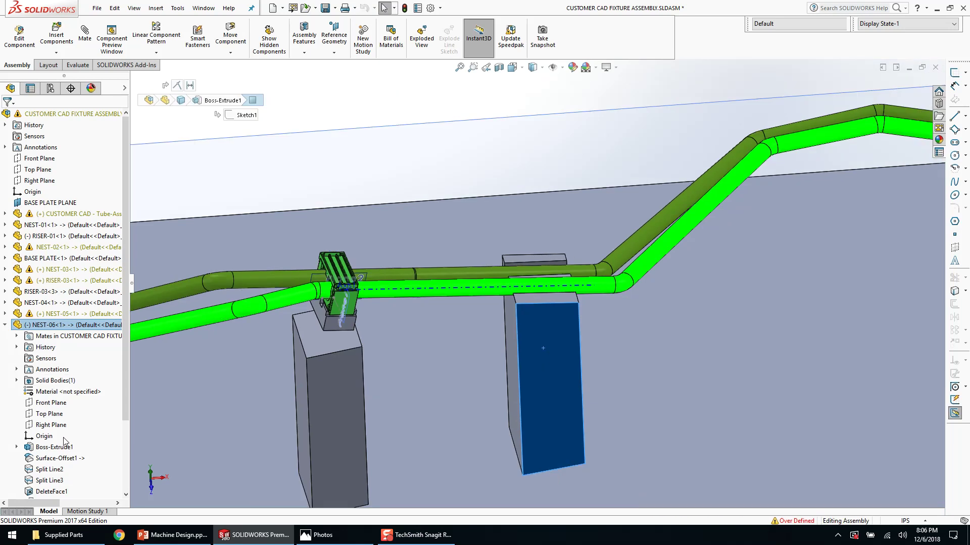
{"action": "left_click", "coordinate": [44, 436]}
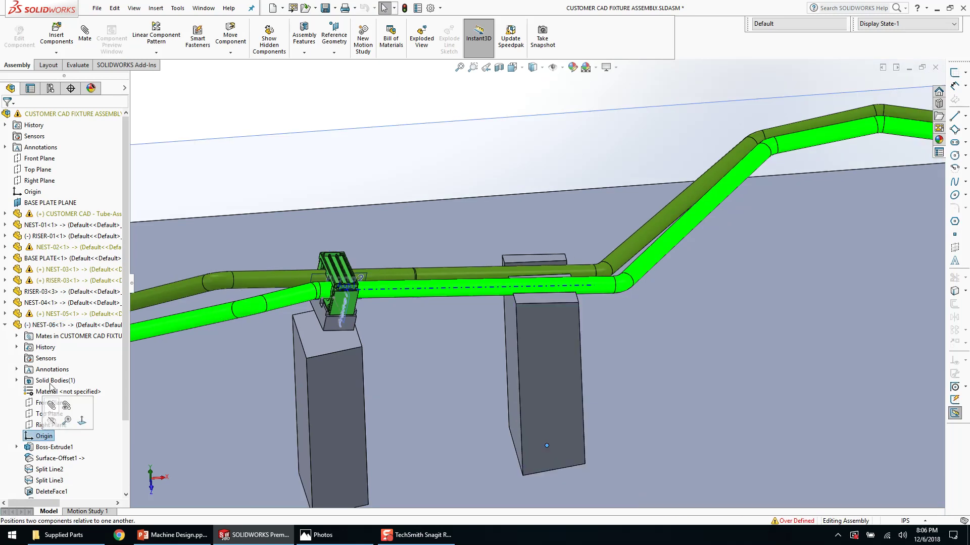
{"action": "left_click", "coordinate": [42, 182], "text": "ctrl"}
{"action": "left_click", "coordinate": [74, 188]}
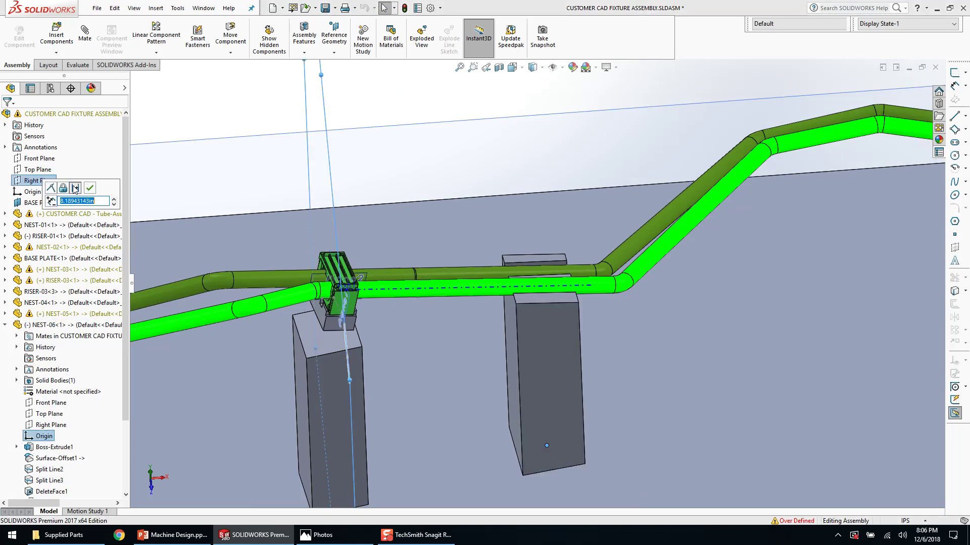
{"action": "key", "text": "Return"}
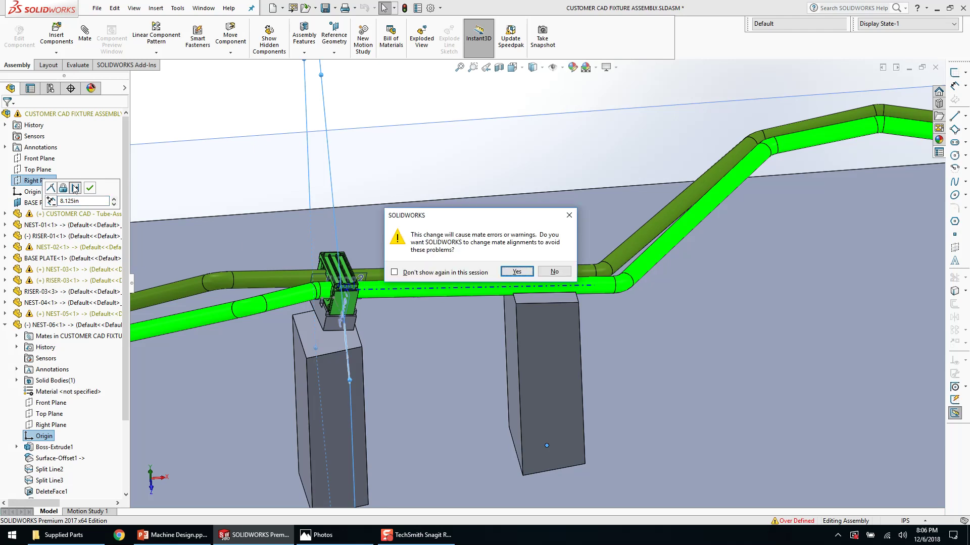
{"action": "left_click", "coordinate": [515, 271]}
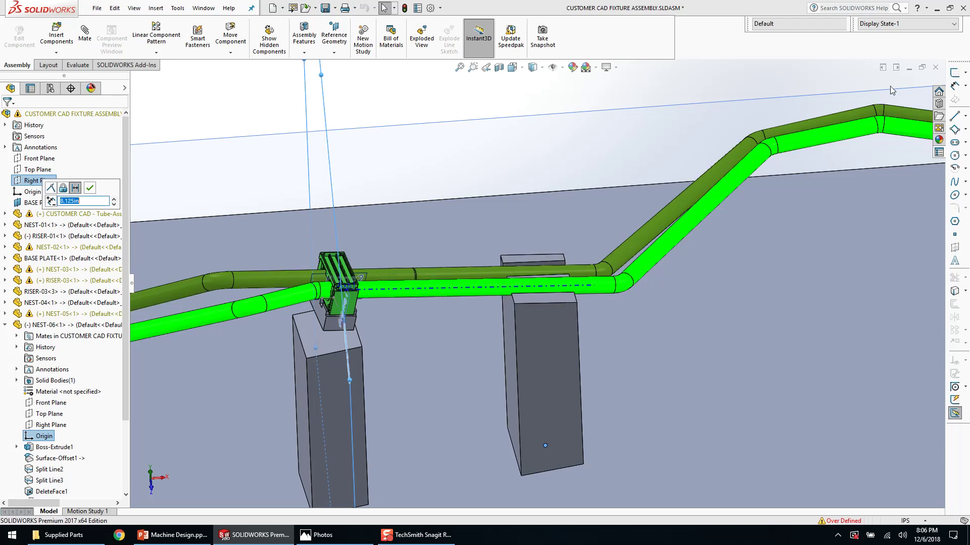
{"action": "left_click", "coordinate": [89, 189]}
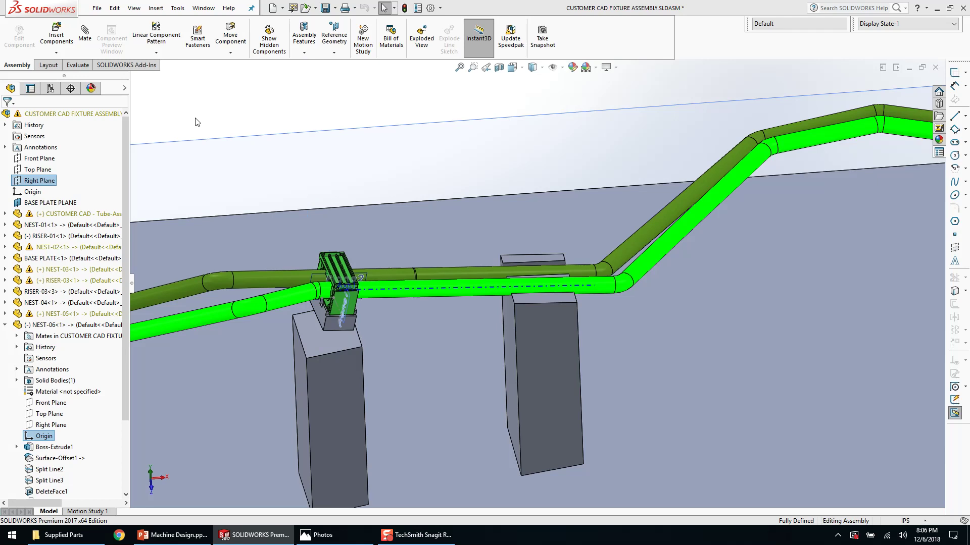
- Close the separate BASE PLATE part window and try to move NEST-06 to test its constraints in the assembly
{"action": "key", "text": "ctrl+Tab"}
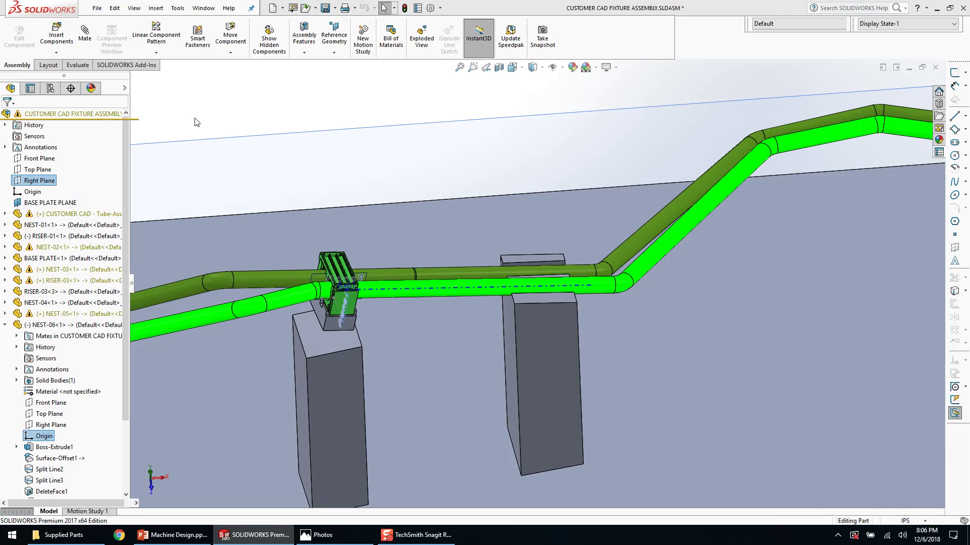
{"action": "left_click", "coordinate": [935, 67]}
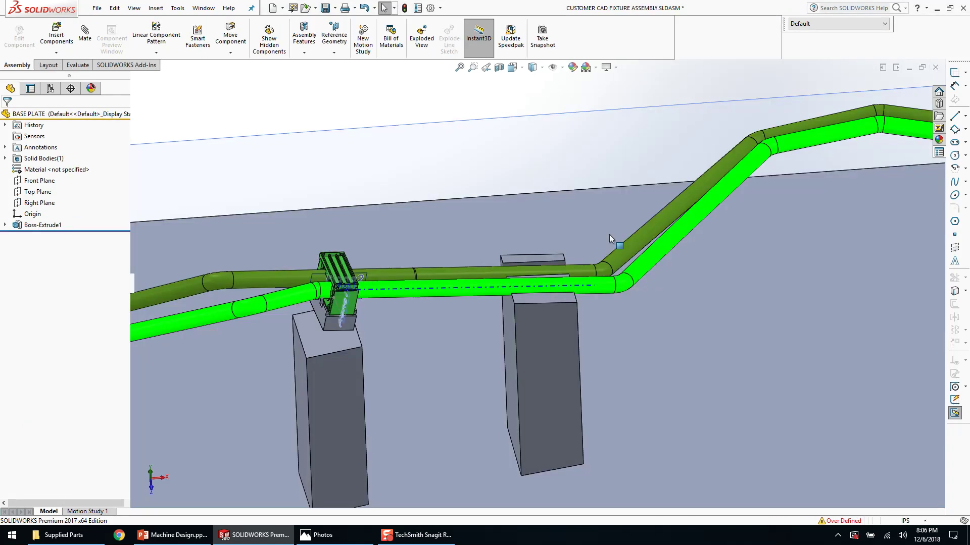
{"action": "left_click", "coordinate": [549, 322]}
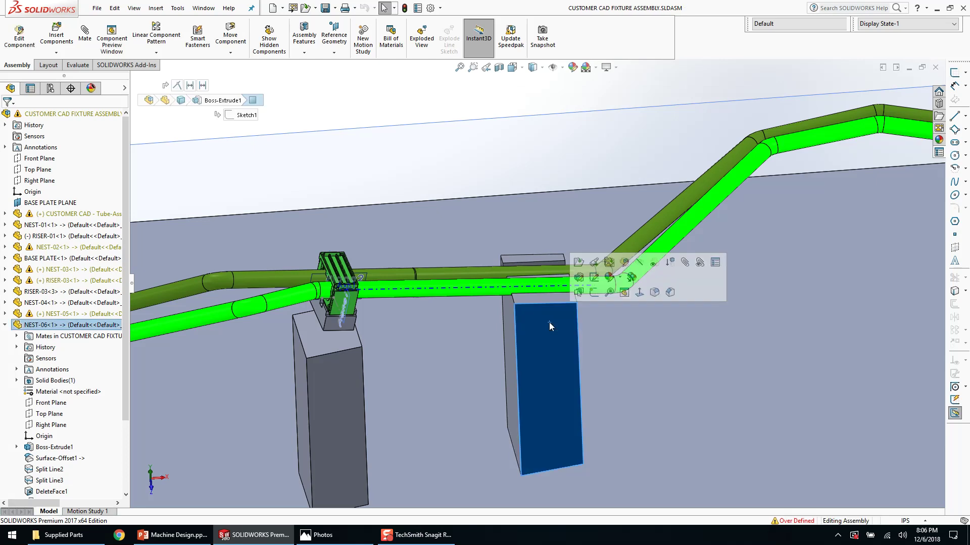
{"action": "left_click_drag", "start_coordinate": [547, 341], "coordinate": [544, 348]}
{"action": "left_click", "coordinate": [533, 342]}
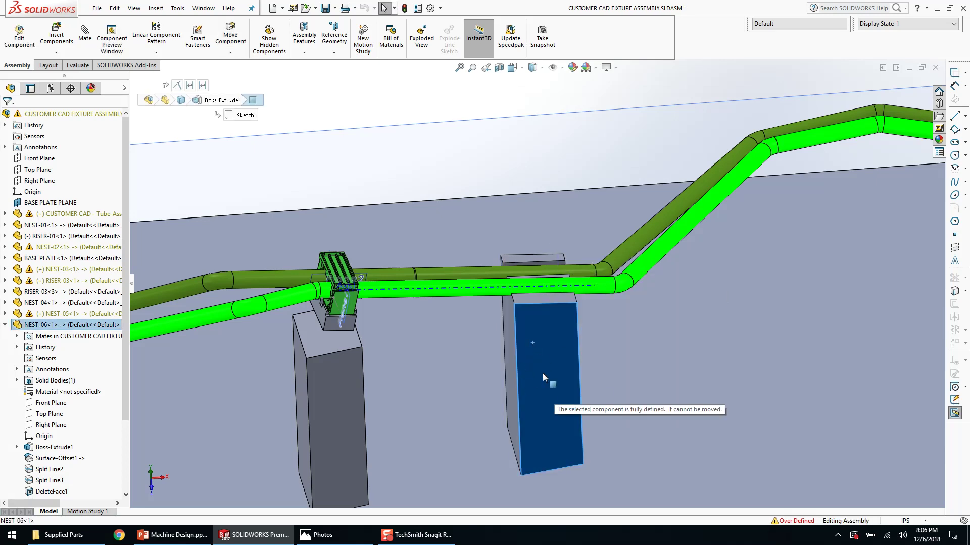
- Open NEST-06 in its own window, examine its base and tube grooves, and return to the fixture assembly
{"action": "left_click", "coordinate": [549, 340]}
{"action": "left_click", "coordinate": [579, 281]}
{"action": "scroll", "coordinate": [585, 276], "scroll_direction": "up", "scroll_amount": 2}
{"action": "middle_click_drag", "start_coordinate": [586, 277], "coordinate": [581, 427]}
{"action": "left_click", "coordinate": [562, 416]}
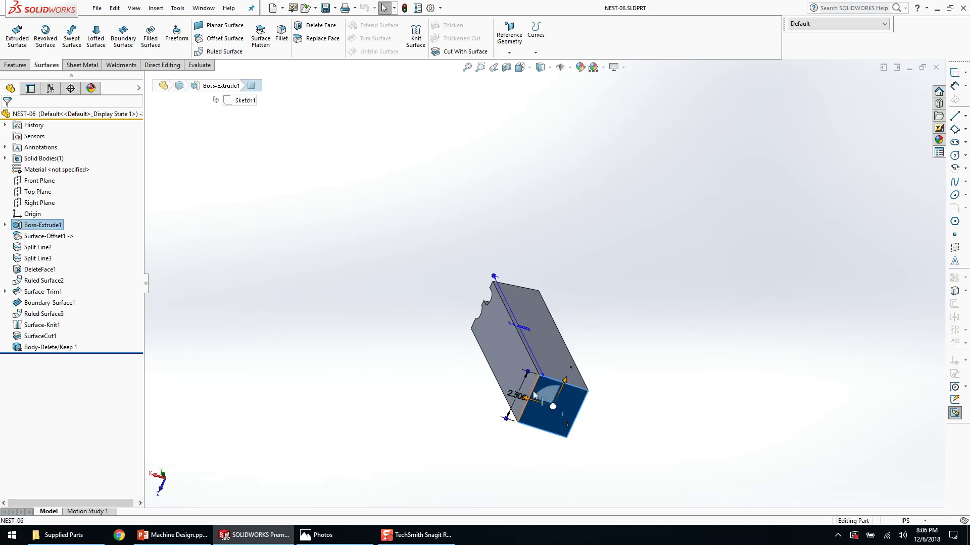
{"action": "scroll", "coordinate": [550, 399], "scroll_direction": "down", "scroll_amount": 5}
{"action": "scroll", "coordinate": [550, 391], "scroll_direction": "up", "scroll_amount": 4}
{"action": "middle_click_drag", "start_coordinate": [549, 391], "coordinate": [636, 310]}
{"action": "left_click", "coordinate": [637, 310]}
{"action": "scroll", "coordinate": [464, 196], "scroll_direction": "down", "scroll_amount": 4}
{"action": "middle_click_drag", "start_coordinate": [464, 197], "coordinate": [482, 144]}
{"action": "left_click", "coordinate": [936, 68]}
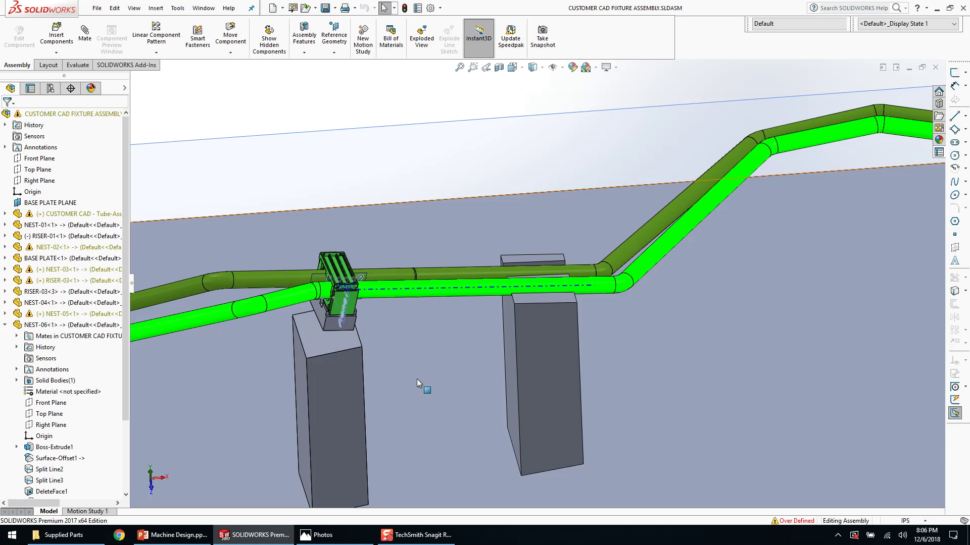
- Examine the nests that locate the tube and bracket in the Finished Fixture picture in Photos, then return to SOLIDWORKS
{"action": "left_click", "coordinate": [319, 535]}
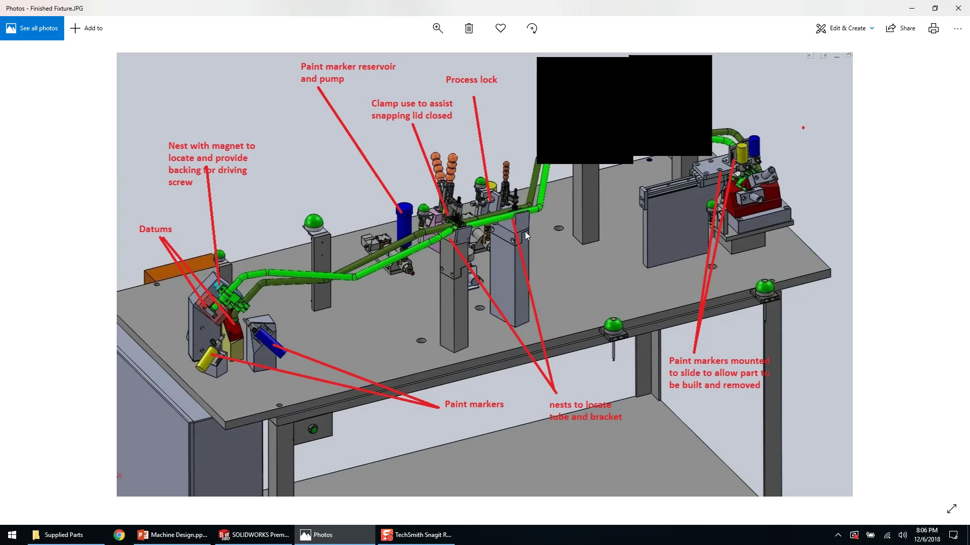
{"action": "scroll", "coordinate": [519, 232], "scroll_direction": "up", "scroll_amount": 3}
{"action": "left_click_drag", "start_coordinate": [515, 190], "coordinate": [574, 217]}
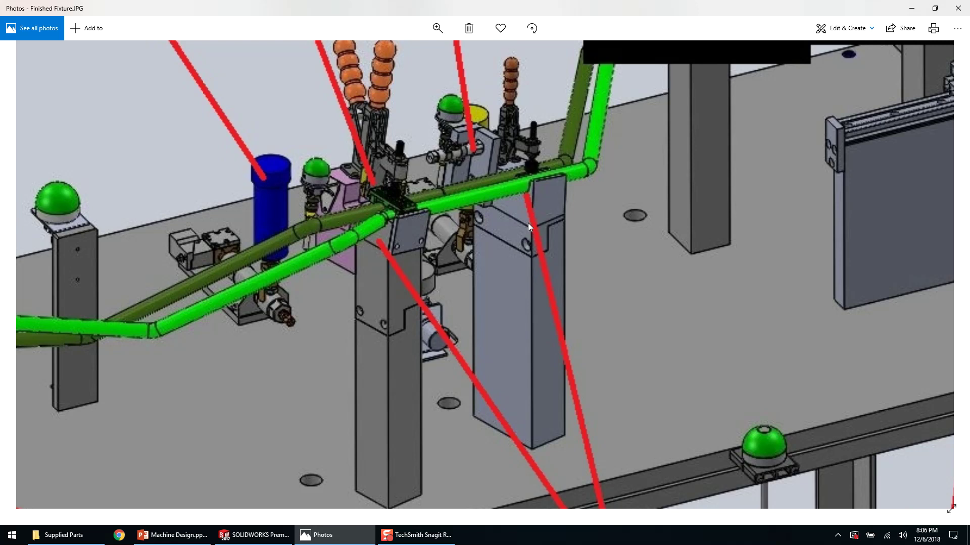
{"action": "left_click_drag", "start_coordinate": [531, 278], "coordinate": [514, 287]}
{"action": "left_click", "coordinate": [914, 8]}
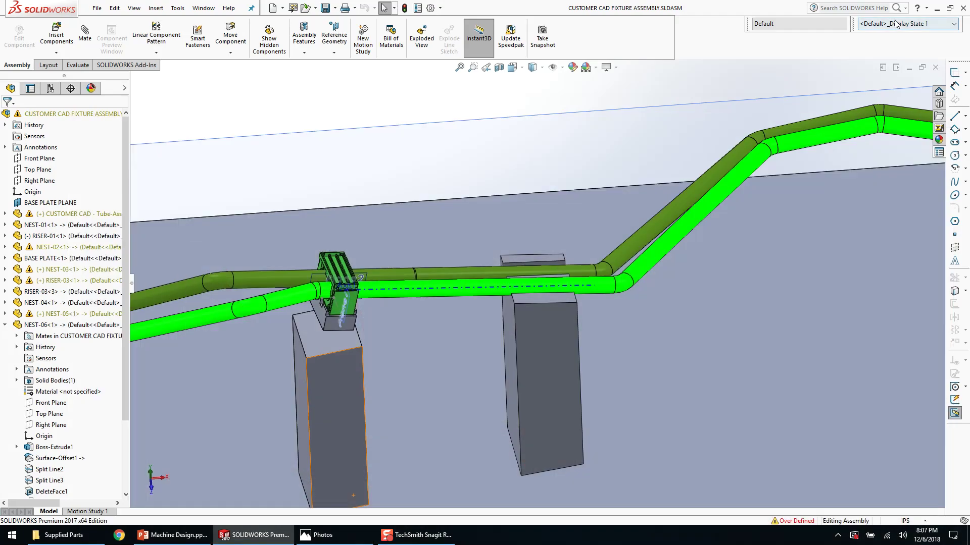
- Collapse the expanded feature tree and save the fixture assembly together with all its open component documents
{"action": "middle_click_drag", "start_coordinate": [517, 286], "coordinate": [558, 409]}
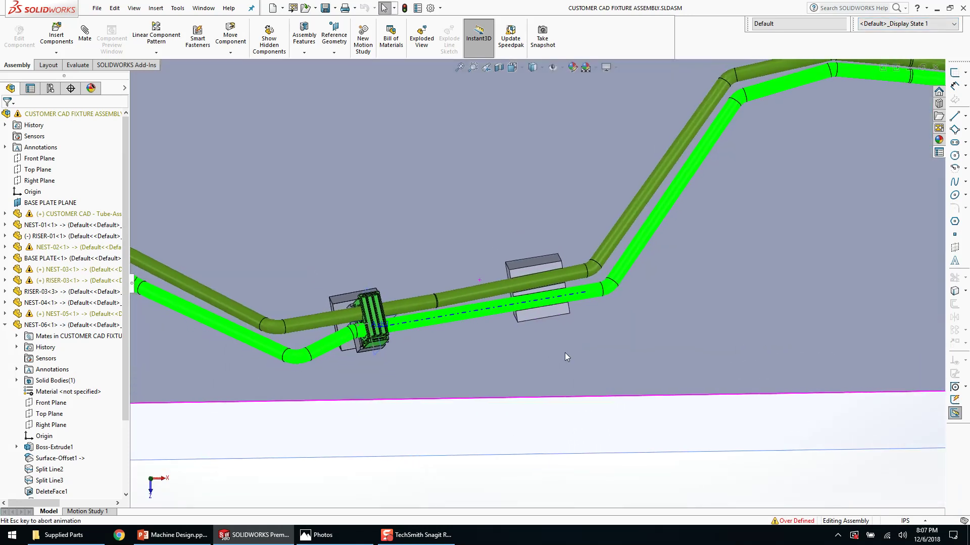
{"action": "scroll", "coordinate": [521, 337], "scroll_direction": "up", "scroll_amount": 10}
{"action": "middle_click_drag", "start_coordinate": [510, 363], "coordinate": [508, 268]}
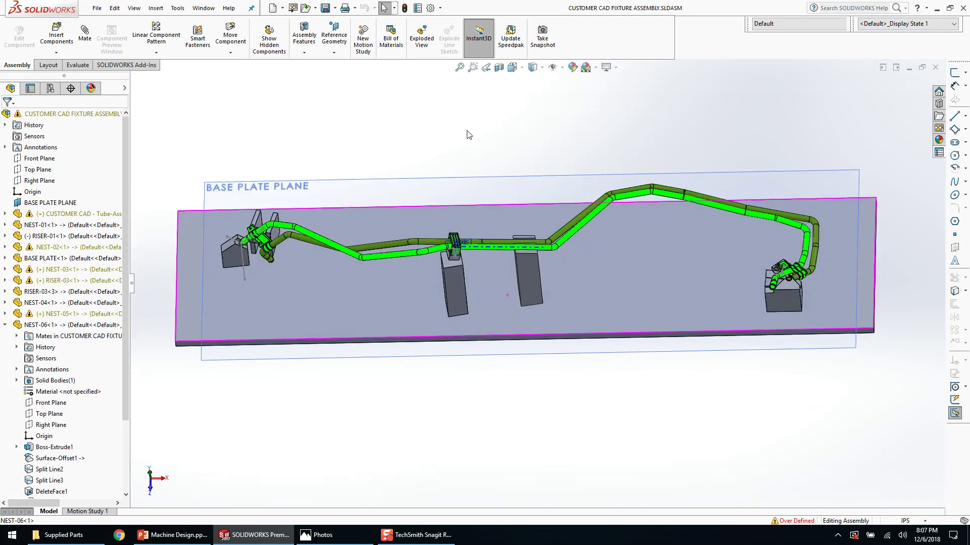
{"action": "scroll", "coordinate": [462, 130], "scroll_direction": "up", "scroll_amount": 3}
{"action": "key", "text": "shift+c"}
{"action": "left_click", "coordinate": [335, 8]}
{"action": "left_click", "coordinate": [345, 45]}
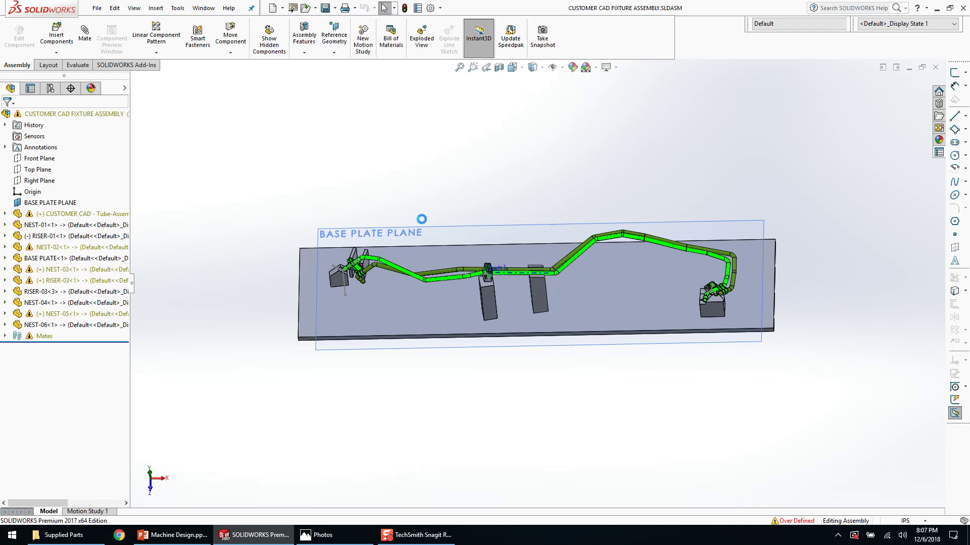
{"action": "middle_click_drag", "start_coordinate": [422, 213], "coordinate": [450, 179]}
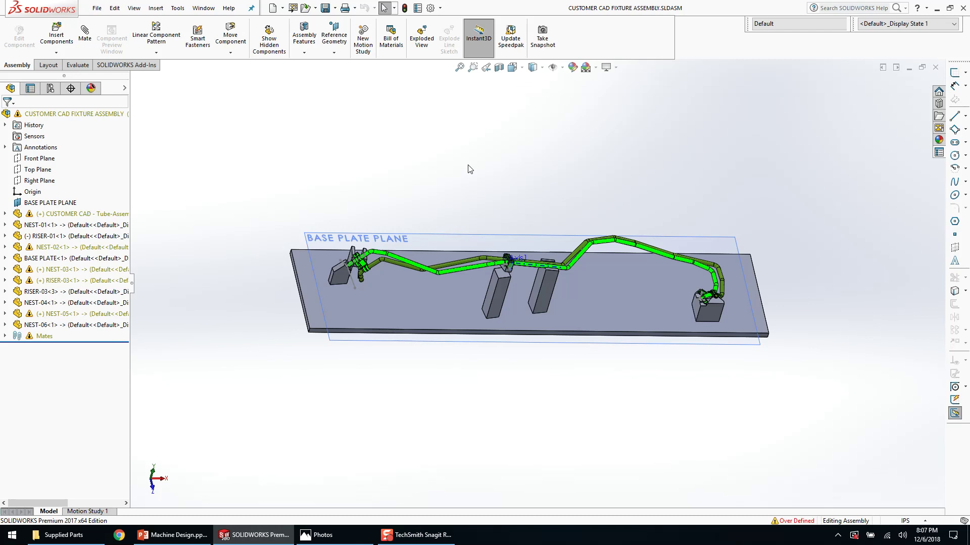
{"action": "left_click", "coordinate": [334, 8]}
{"action": "left_click", "coordinate": [348, 46]}
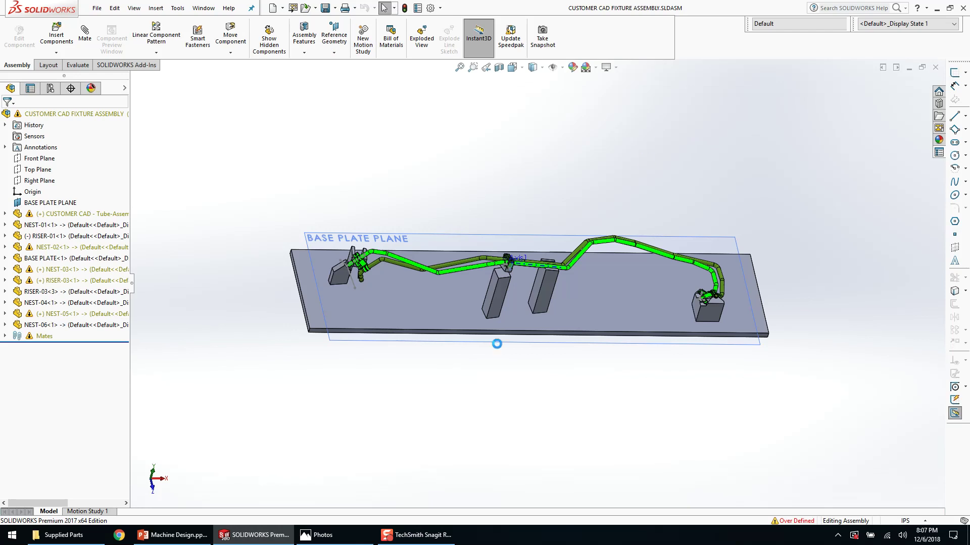